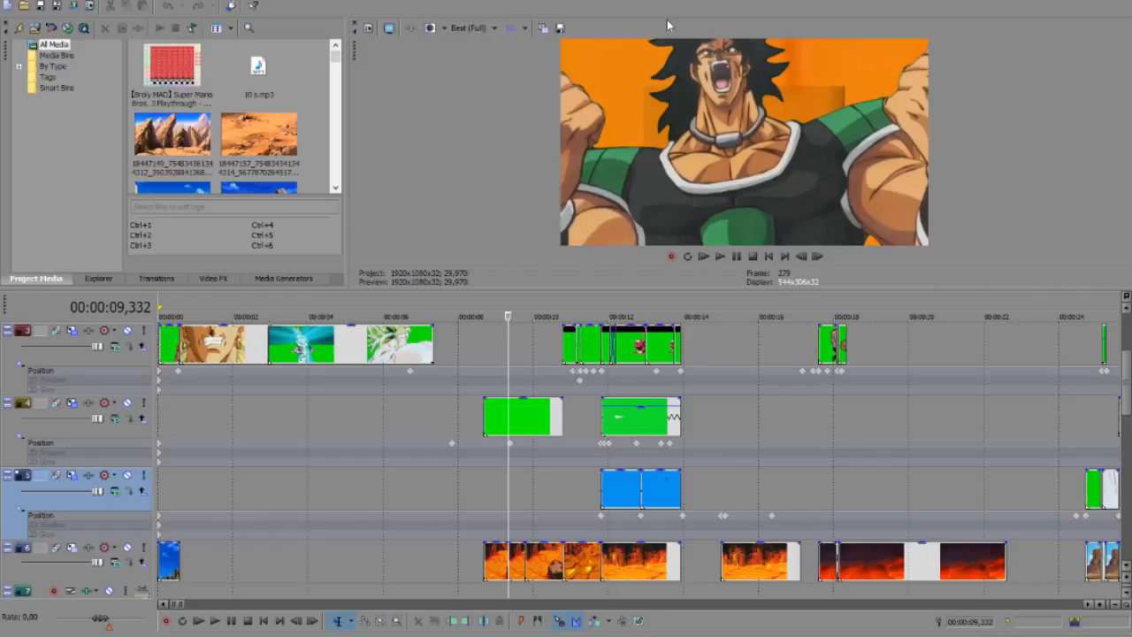
Survey the project's timeline tracks at several zoom levels and preview the frames on track 3 around 9.6 to 11.4 s
scroll(672, 431, down, 15)
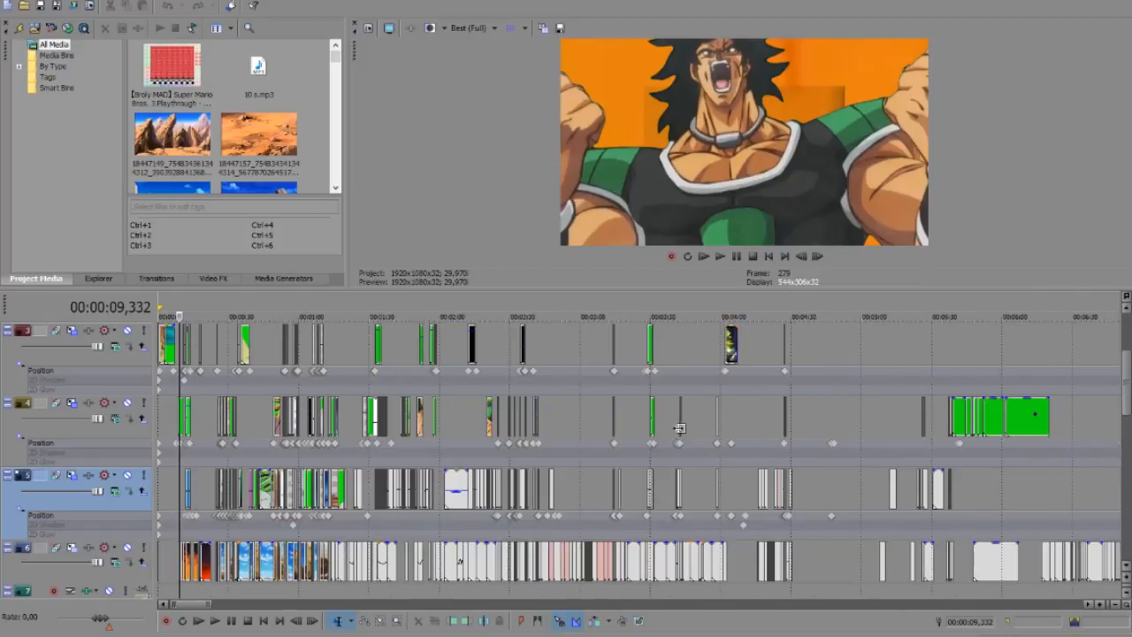
scroll(677, 434, down, 12)
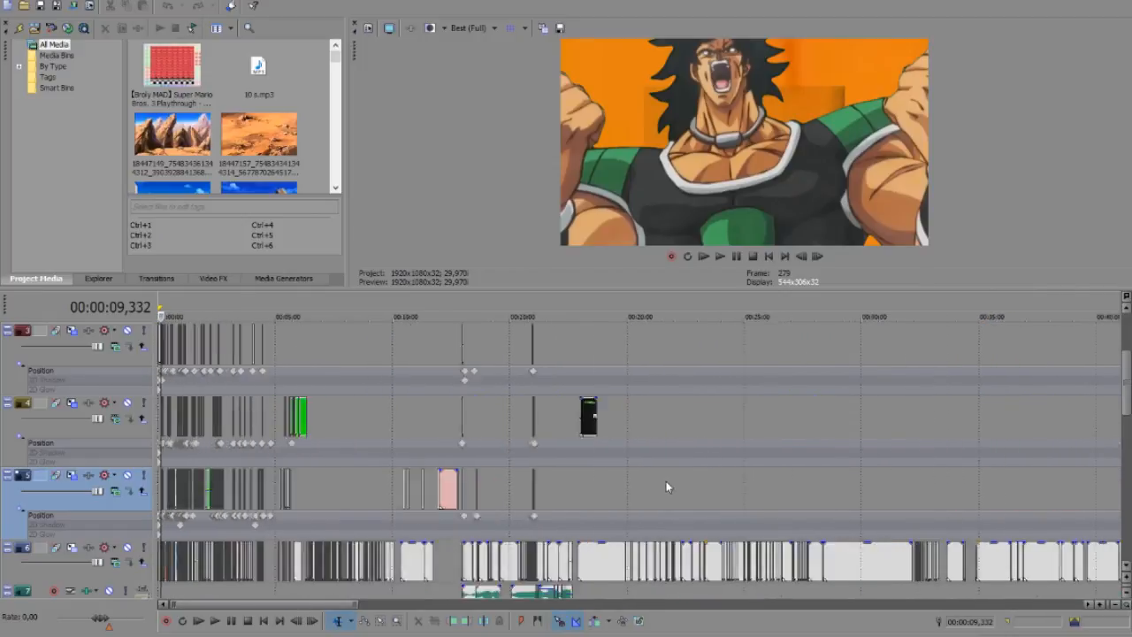
scroll(667, 480, up, 20)
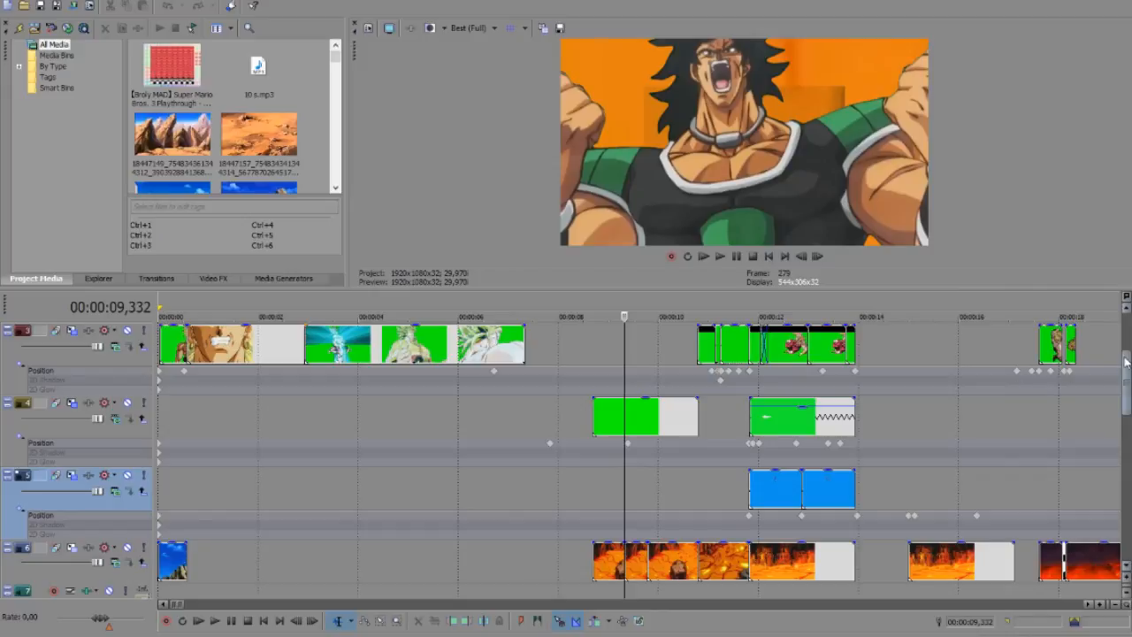
drag(1128, 362, 1129, 347)
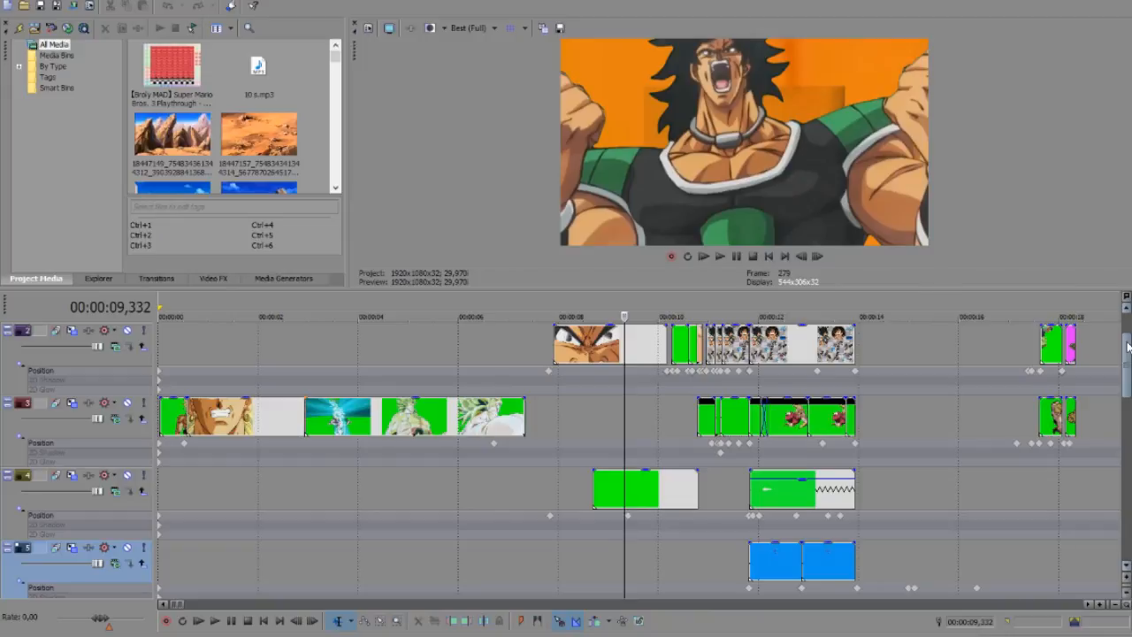
scroll(710, 420, down, 2)
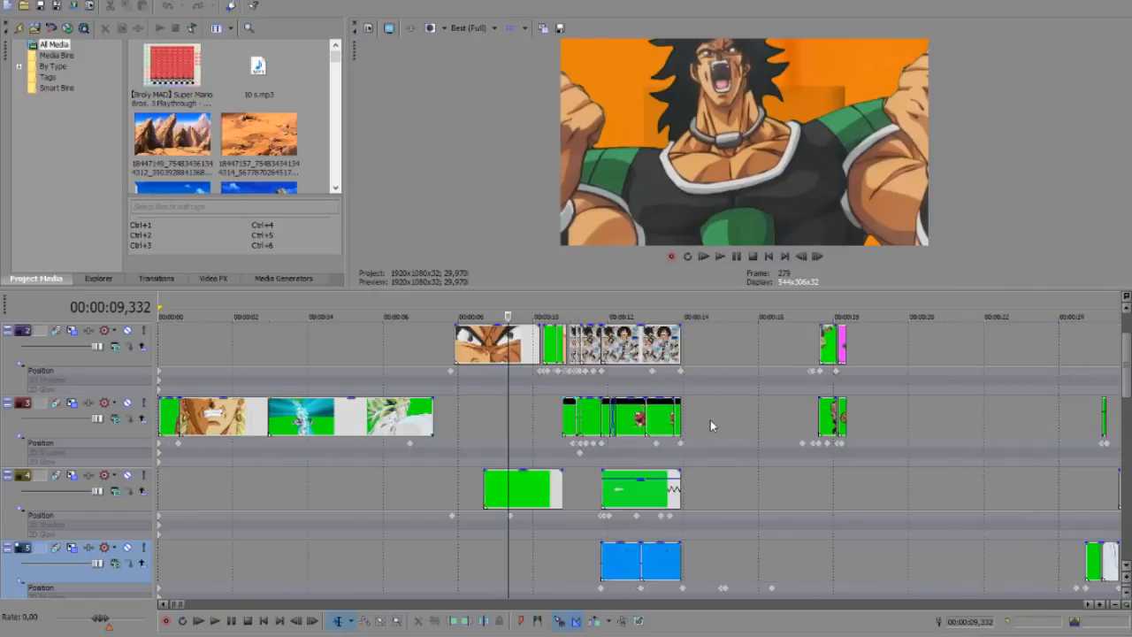
scroll(798, 523, up, 2)
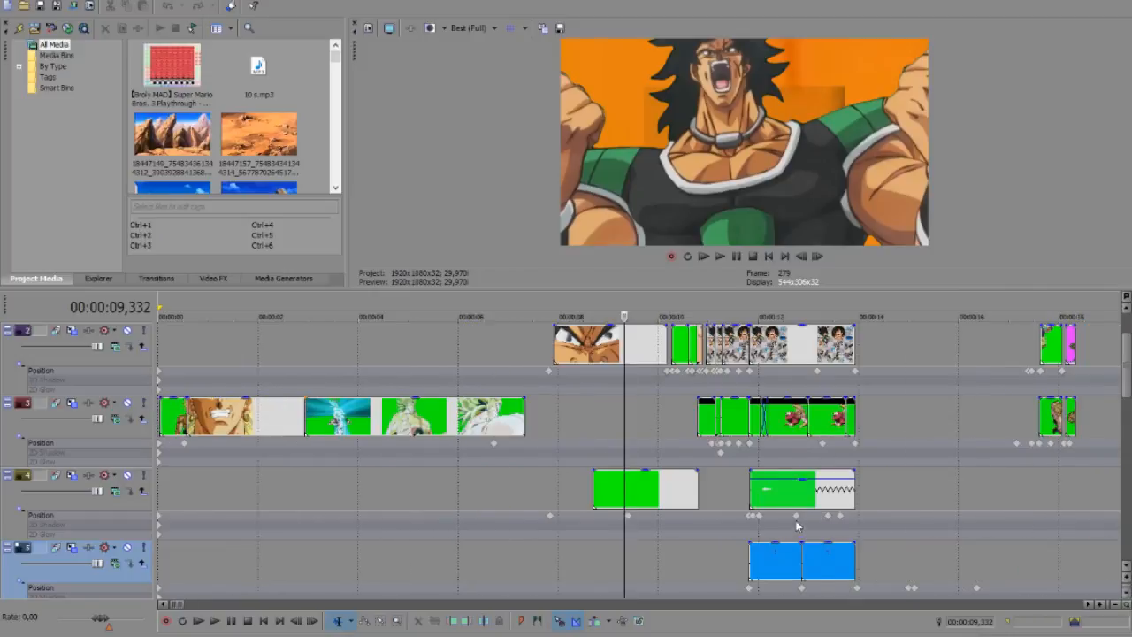
scroll(797, 523, up, 2)
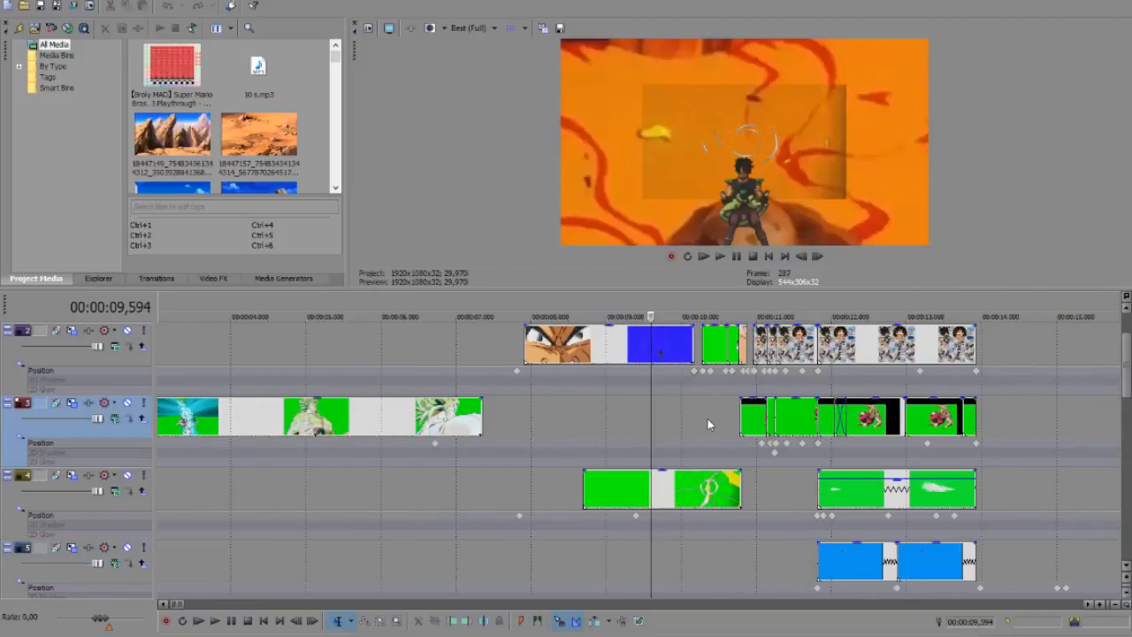
click(708, 421)
click(783, 421)
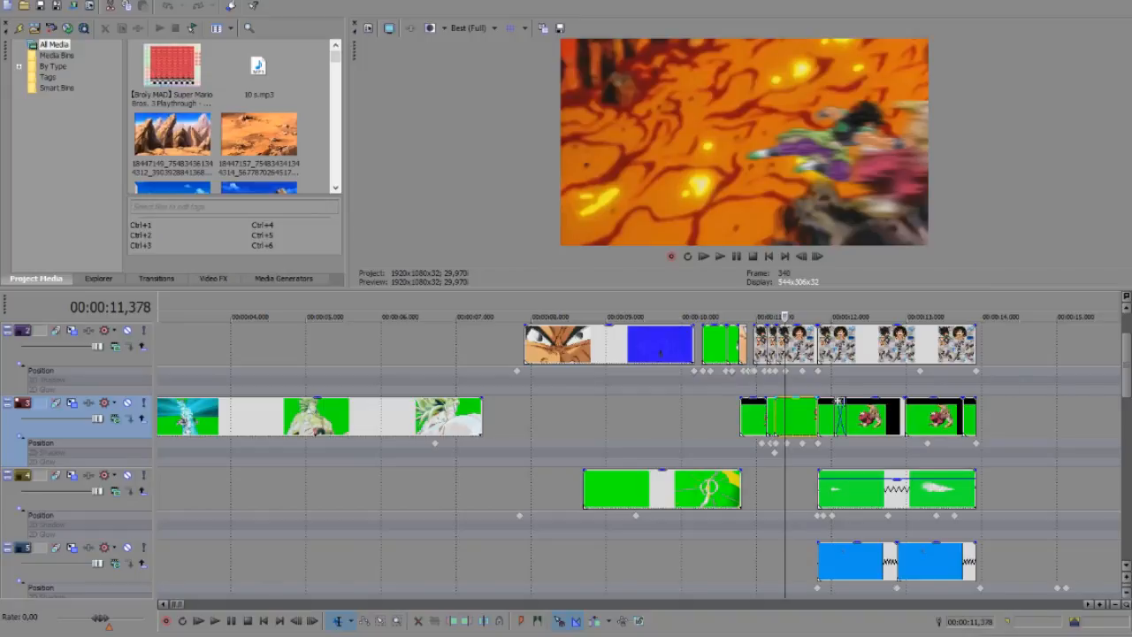
Inspect the Pan/Crop framing of the sprite-sheet clip on track 2 at about 11.2 s
scroll(794, 421, up, 3)
click(656, 365)
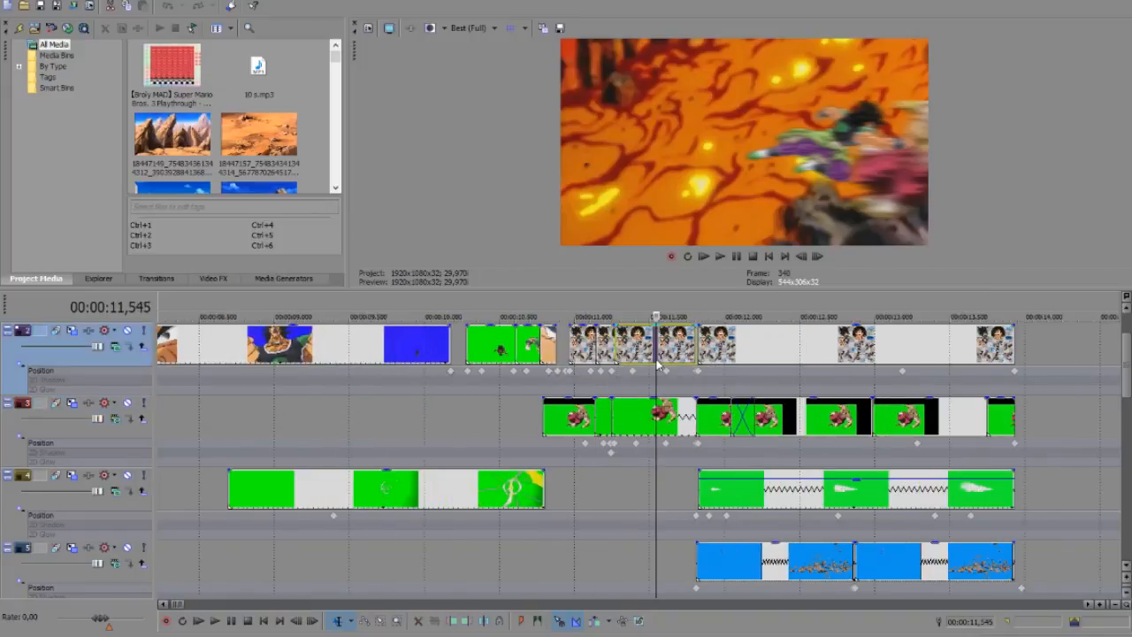
right_click(639, 359)
click(603, 352)
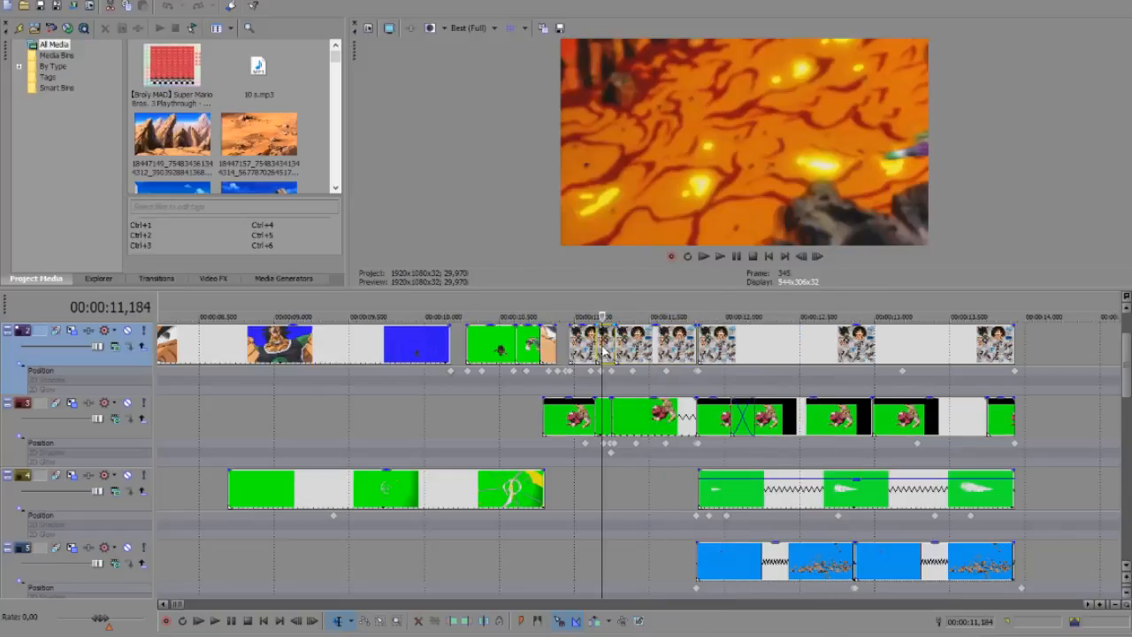
right_click(603, 352)
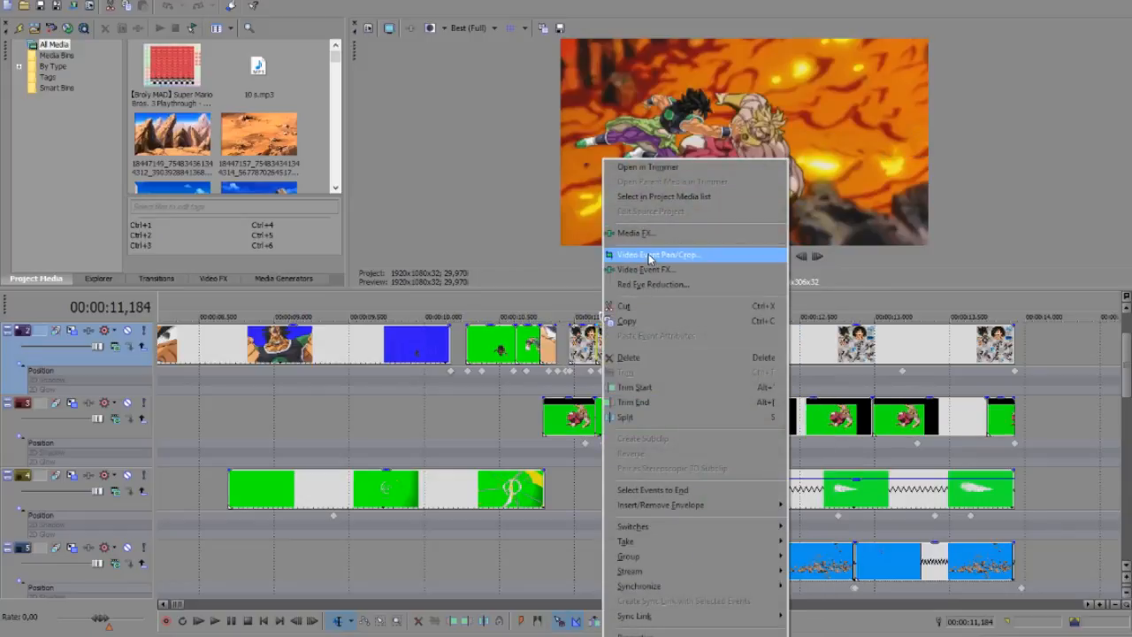
click(645, 256)
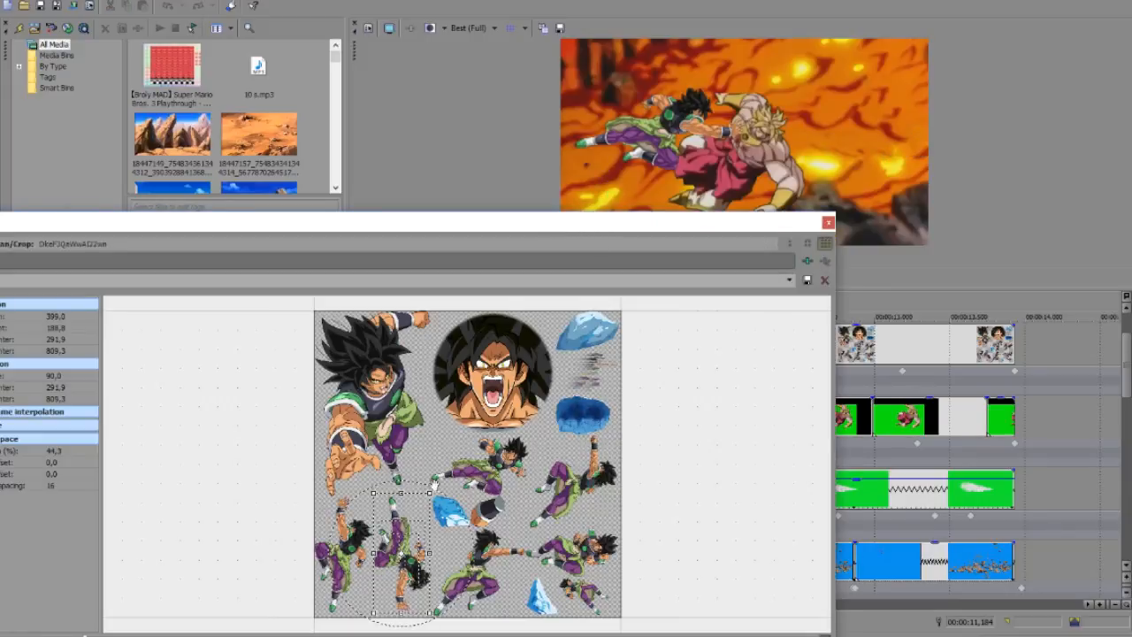
click(827, 222)
Preview the sprite-sheet clips and position keyframes on track 2 between about 11.2 and 13 s
click(663, 350)
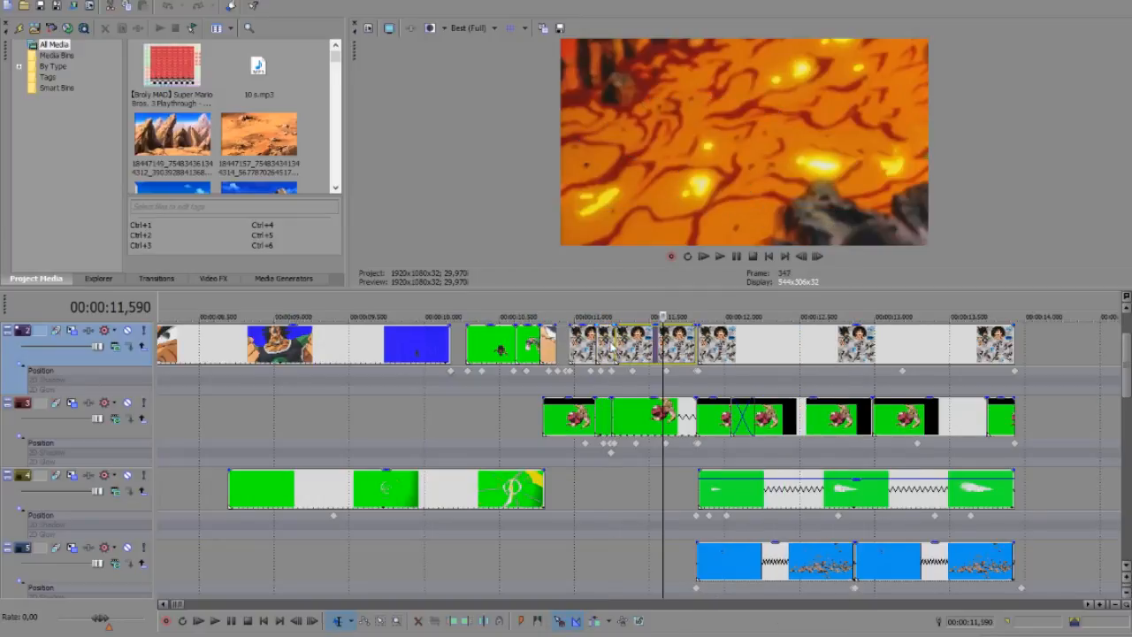
click(872, 352)
click(818, 353)
click(774, 341)
click(762, 336)
click(725, 353)
scroll(566, 382, up, 3)
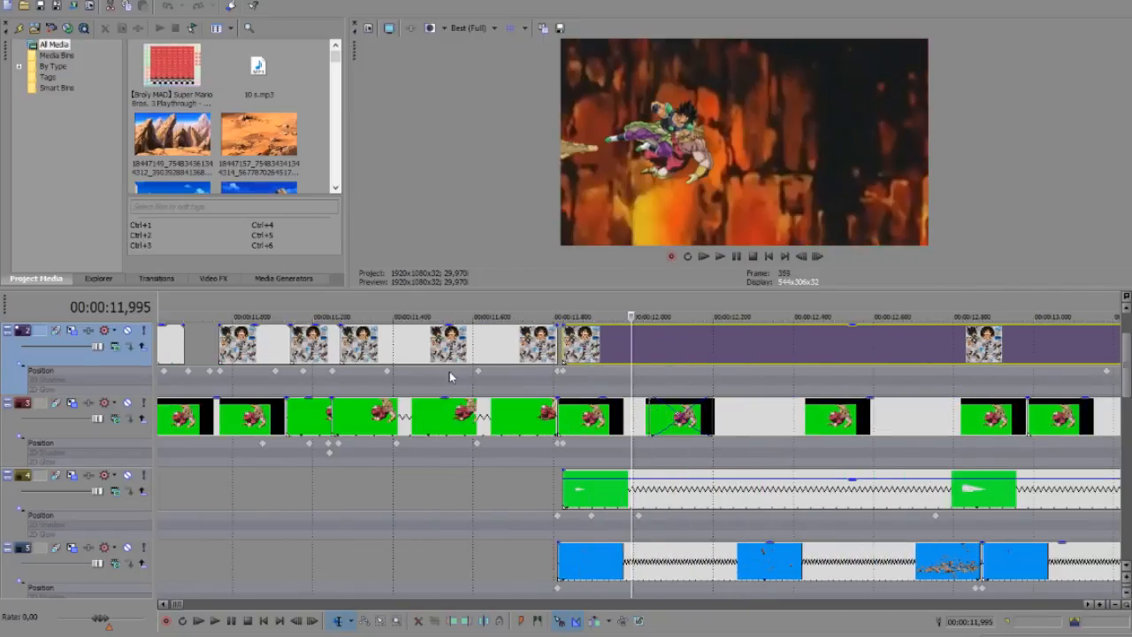
click(449, 372)
scroll(530, 453, down, 2)
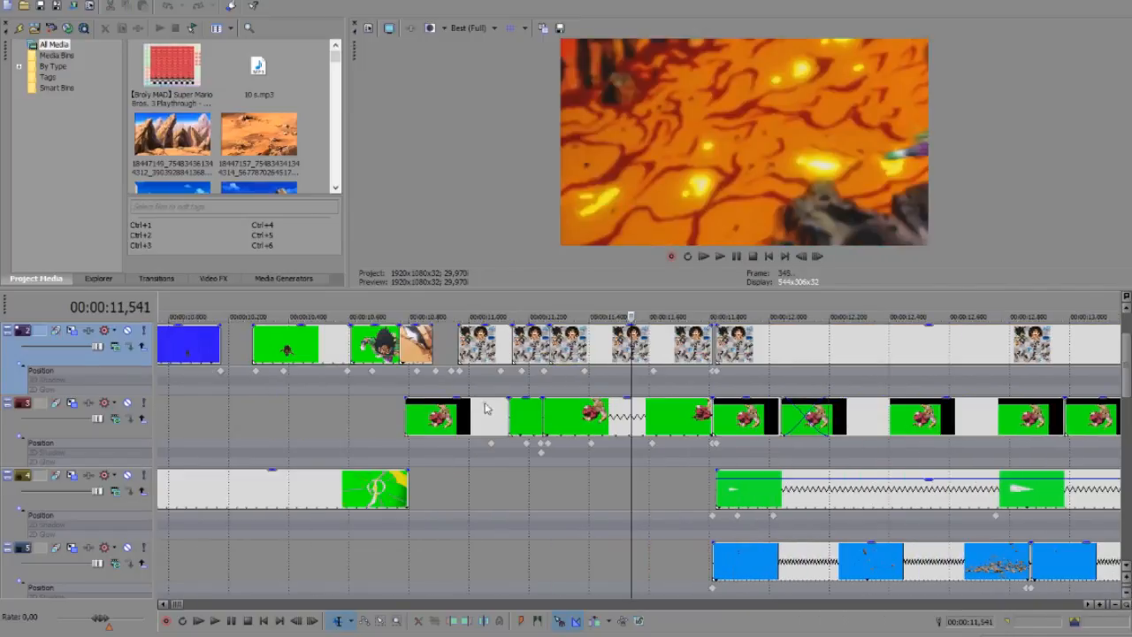
click(585, 382)
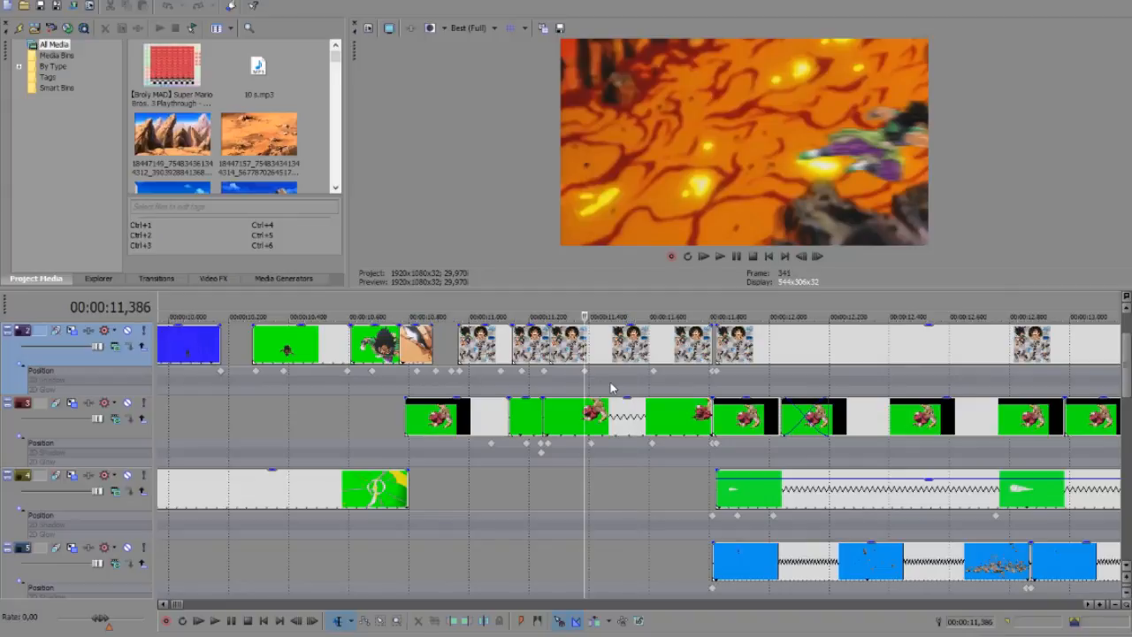
click(543, 382)
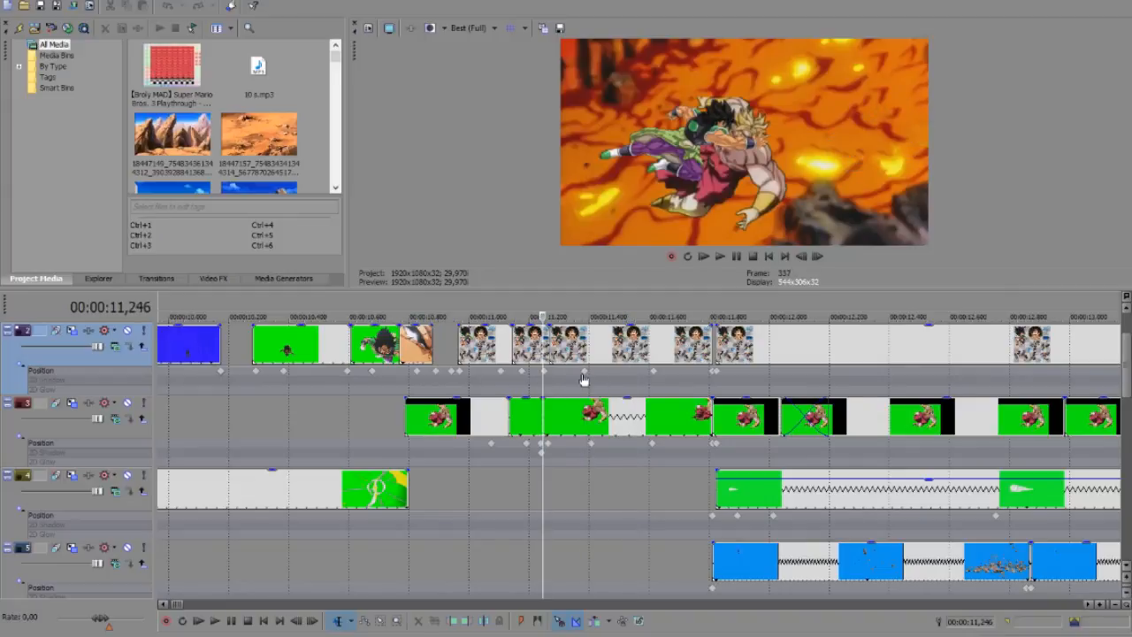
Move the track 2 motion keyframe at 00:00:11,249 to about X -435 and Y 53
click(584, 380)
double_click(546, 373)
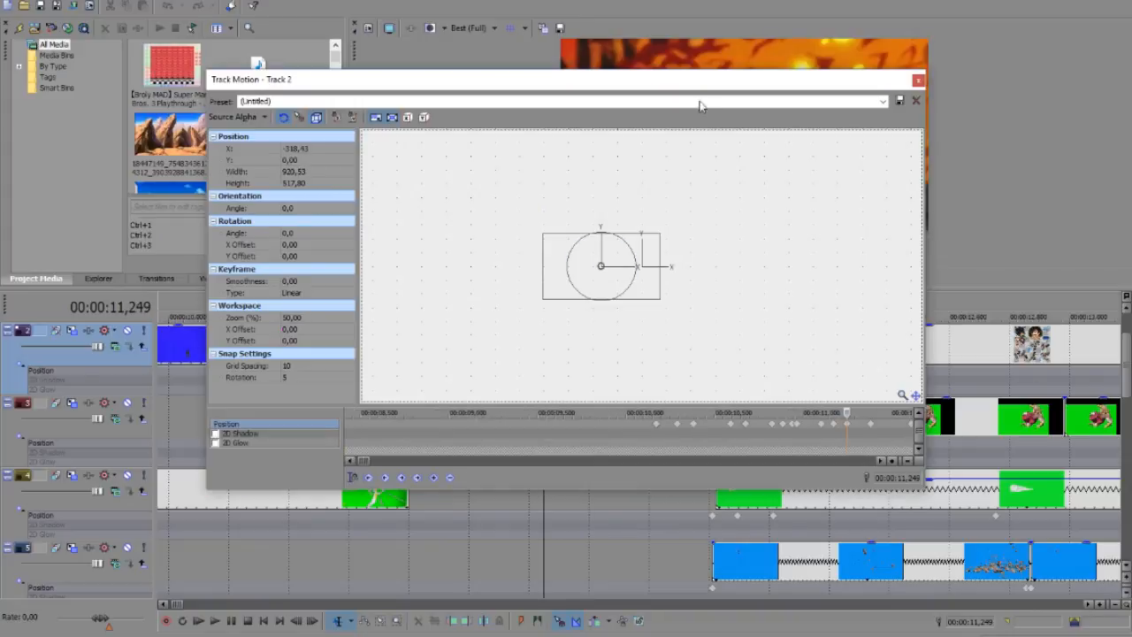
drag(715, 81, 544, 288)
mouse_move(458, 456)
mouse_down()
mouse_move(510, 454)
mouse_move(468, 415)
mouse_move(455, 420)
mouse_move(454, 447)
mouse_up()
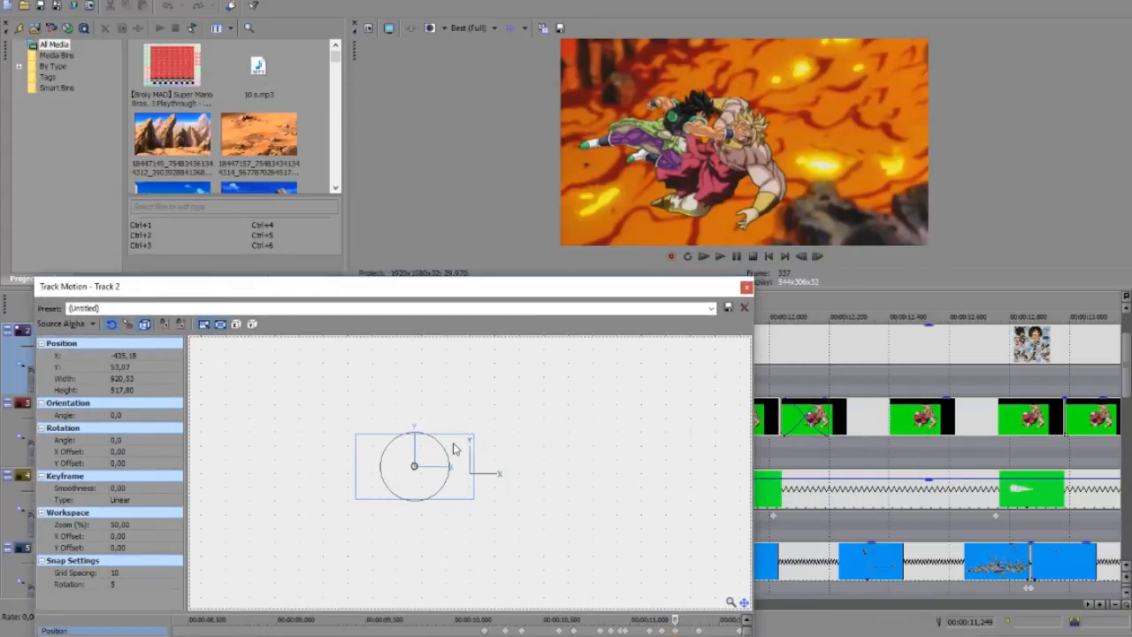
click(746, 286)
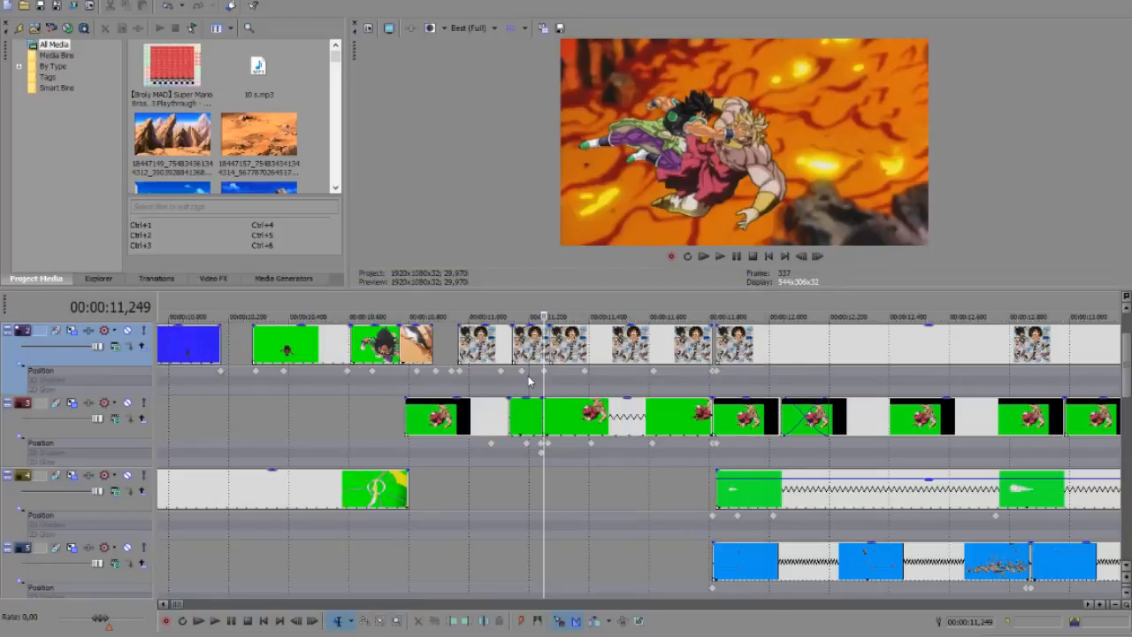
Step through the frames around the edited motion keyframe to review the sprite's movement
key(Right)
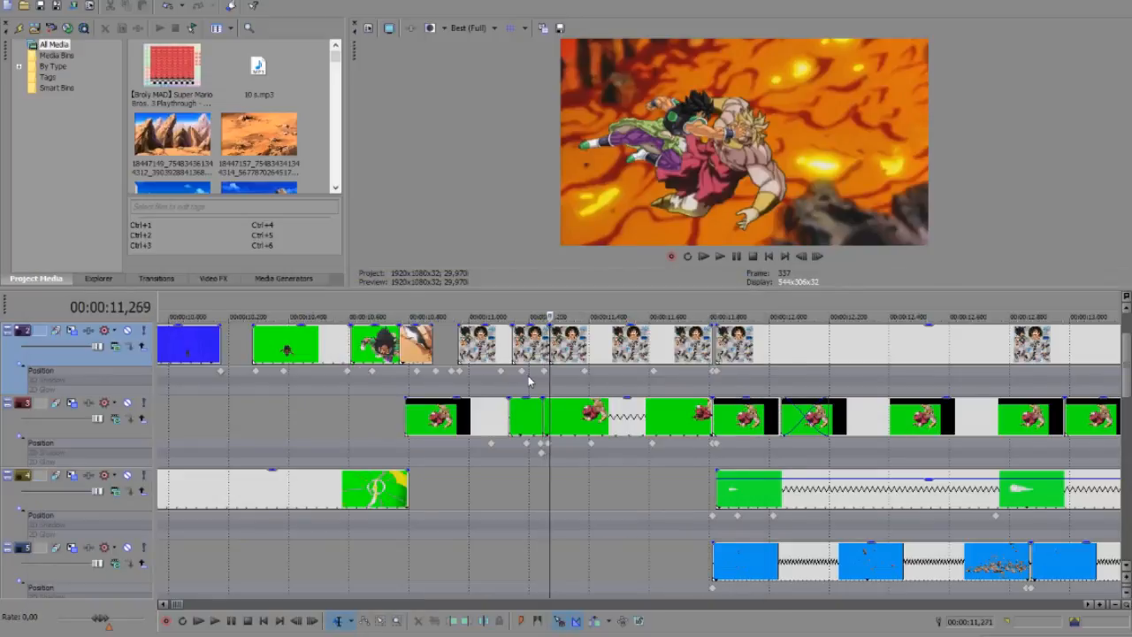
key(Left)
key(Left)
key(Left)
key(Left)
key(Left)
key(Left)
key(Left)
key(Left)
key(Left)
key(Left)
key(Left)
key(Left)
key(Left)
key(Left)
key(Left)
key(Left)
key(Left)
key(Left)
key(Left)
key(Left)
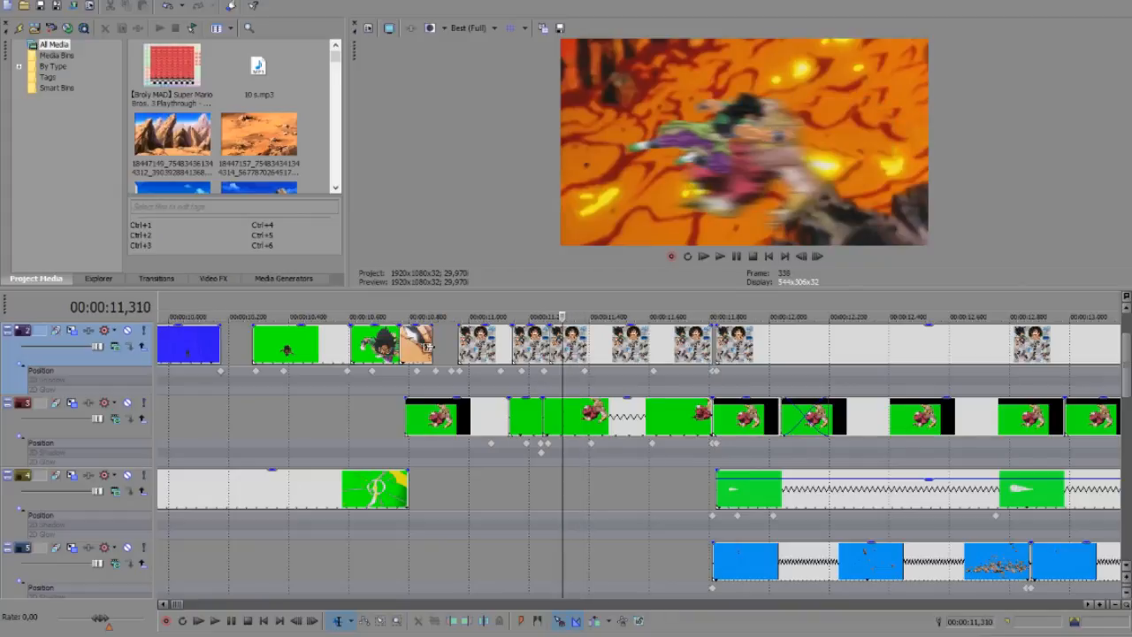
Preview the earlier clips on tracks 2 and 3, up to the blue-screen clip starting near 8 s
scroll(313, 418, down, 2)
click(350, 418)
click(381, 410)
click(414, 412)
scroll(414, 404, down, 2)
click(473, 352)
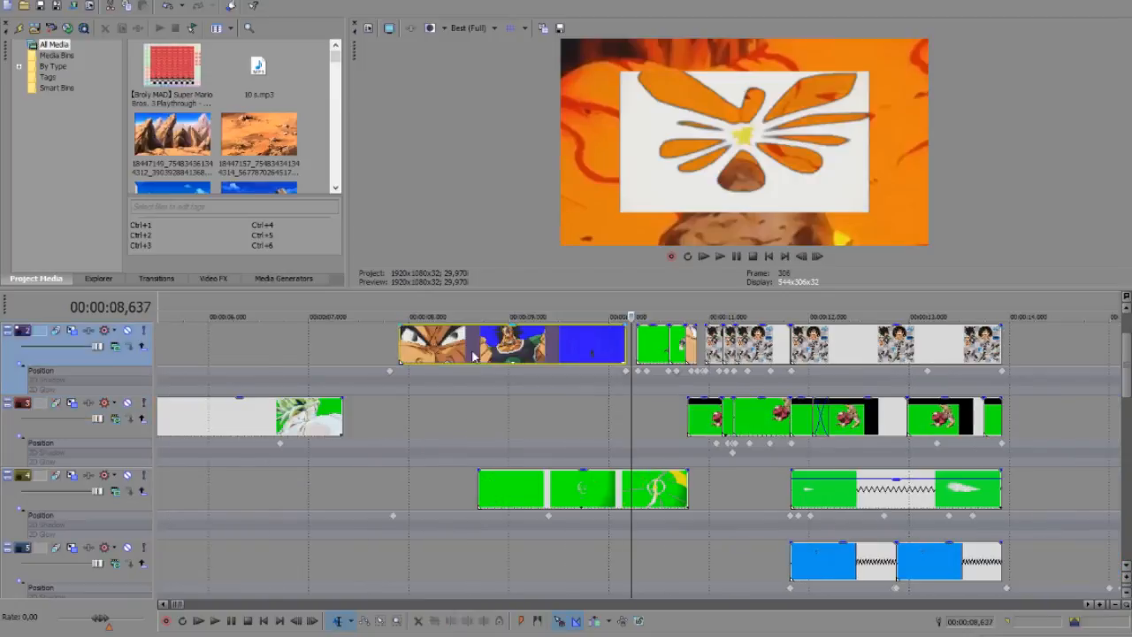
Lower the opacity of the green-screen effect clip on track 4 near 9.5 s to its minimum
scroll(627, 359, up, 3)
click(754, 345)
click(800, 340)
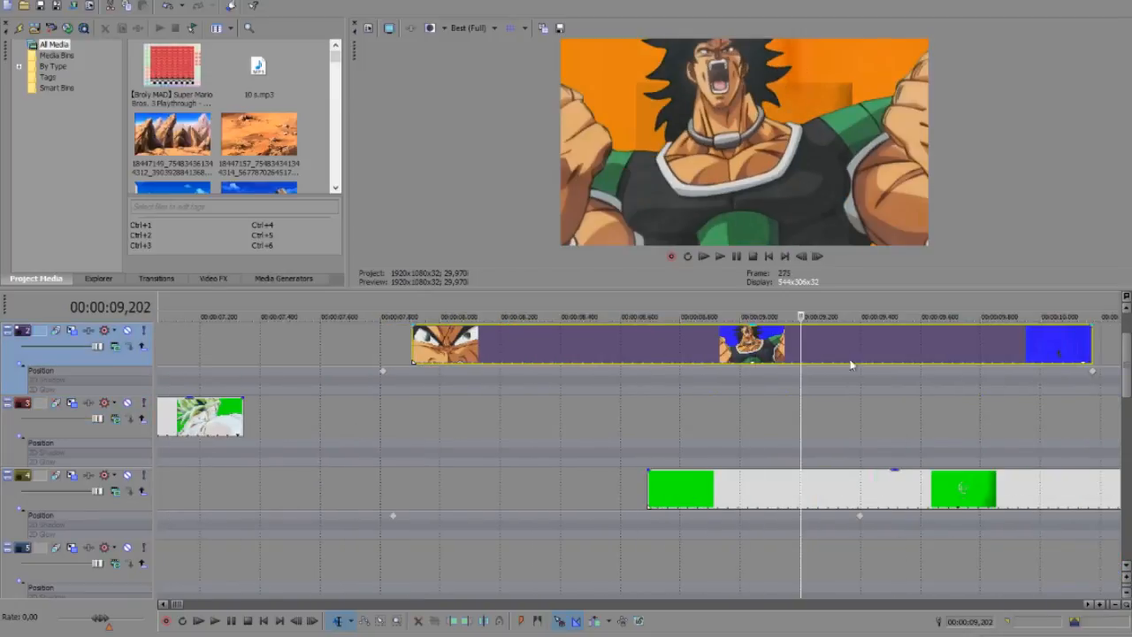
click(899, 476)
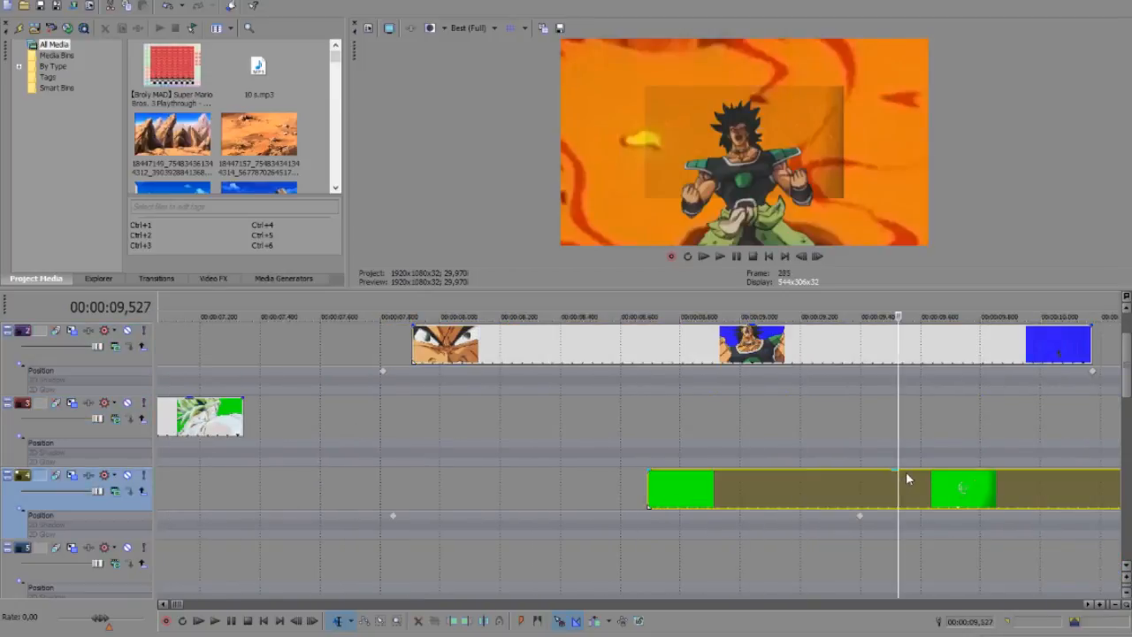
Disable the Chroma Keyer effect on the BROLY [BLUE SCREEN] clip on track 2
click(765, 340)
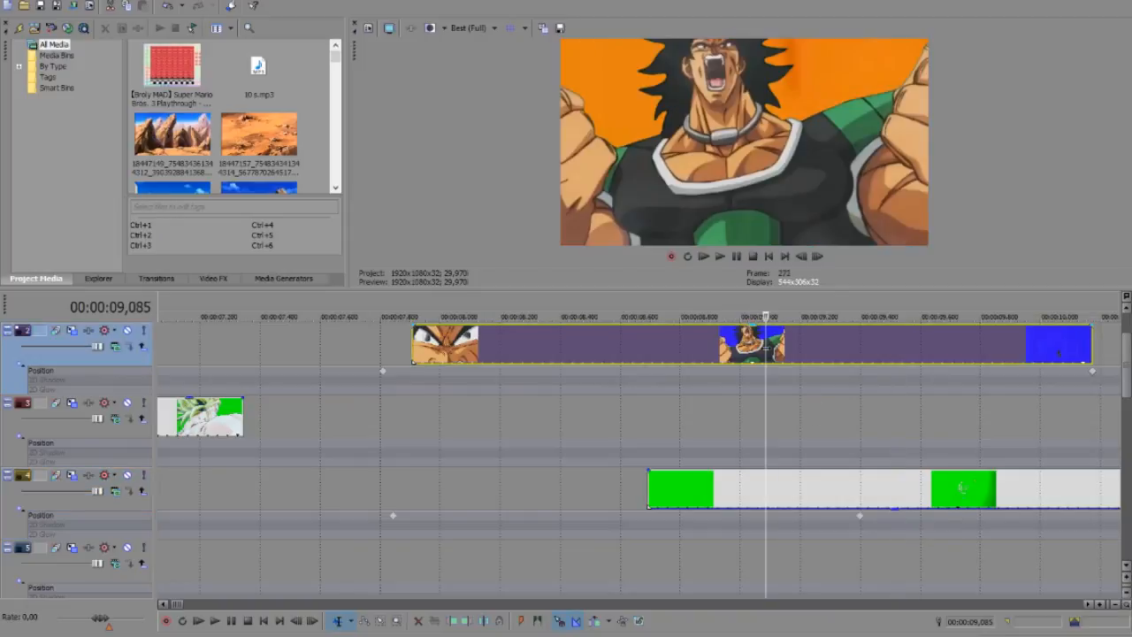
right_click(768, 338)
click(810, 284)
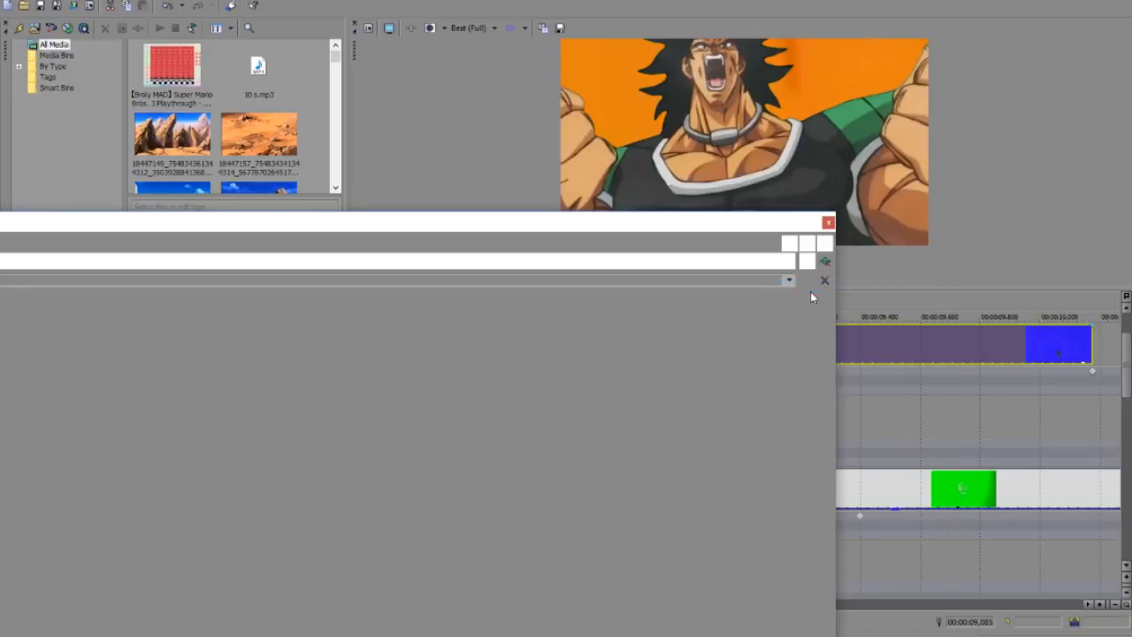
drag(541, 222, 809, 270)
click(267, 310)
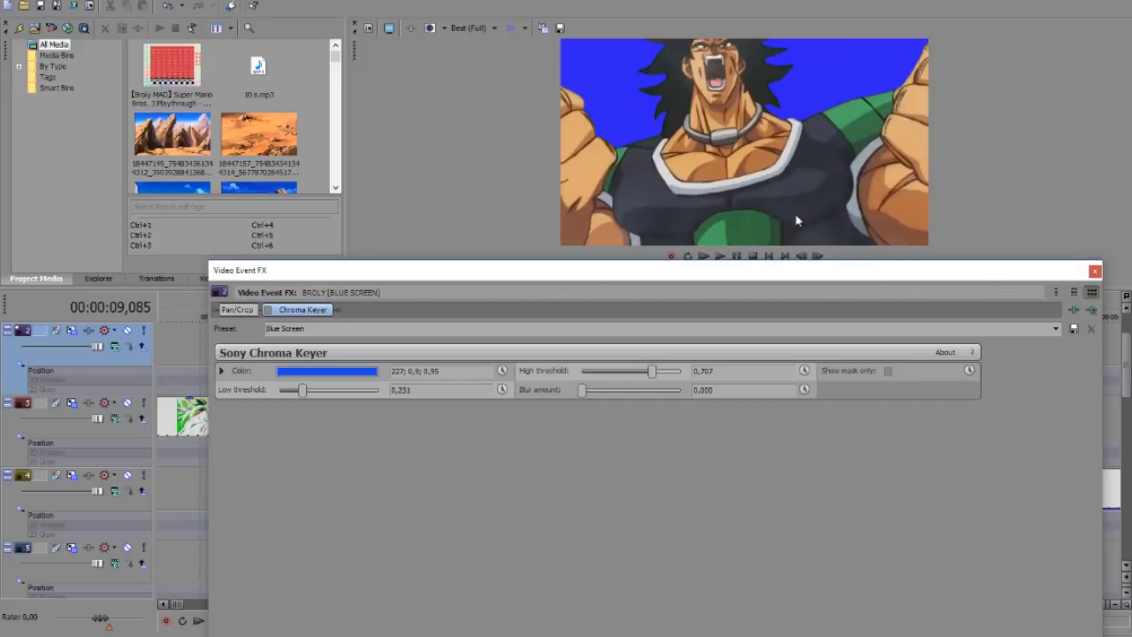
click(1095, 270)
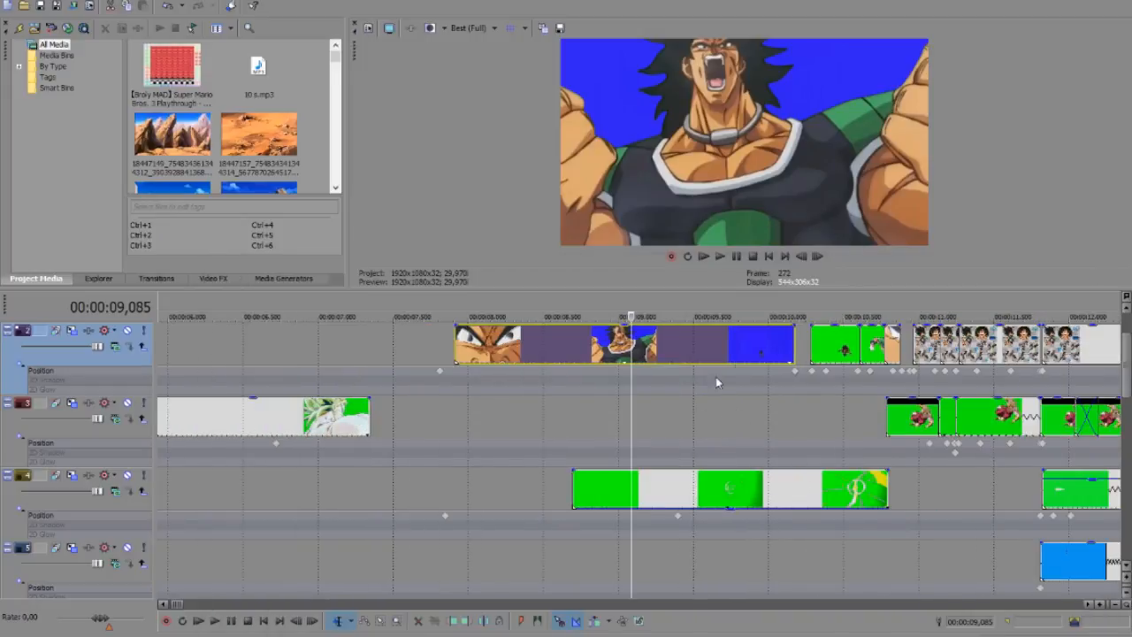
Inspect the Chroma Keyer settings of the second green-screen Broly clip on track 2, near 10.7 s
key(space)
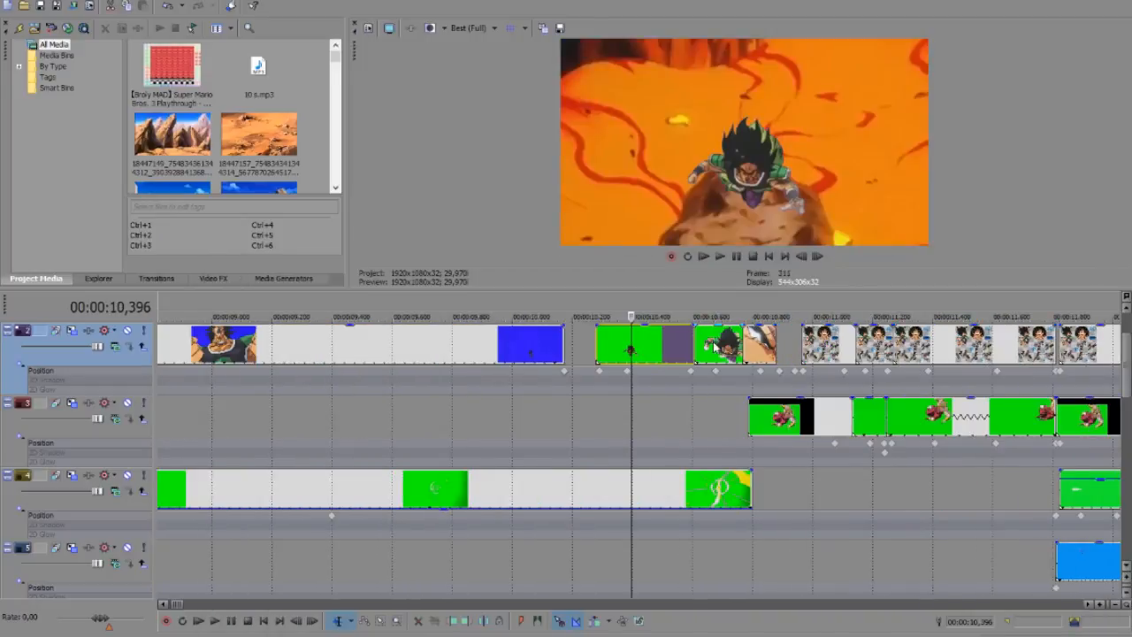
right_click(715, 346)
click(806, 281)
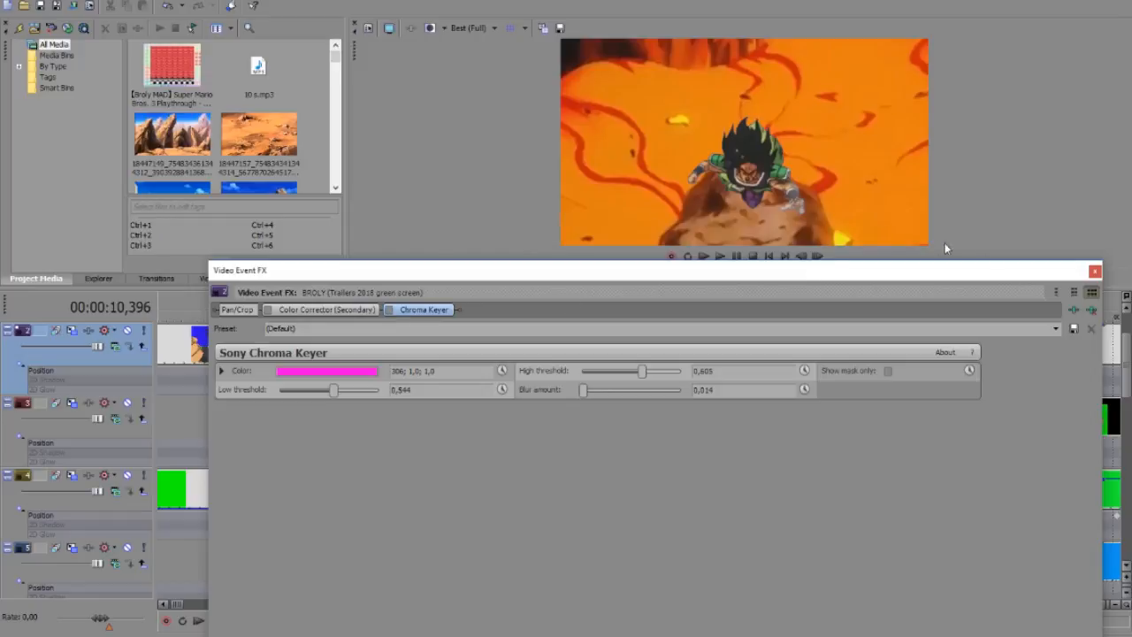
click(1095, 271)
Enable the Chroma Keyer on the close-up green-screen Broly clip on track 2 near 10.7 s, with key colour 144; 1,0; 1,0
click(716, 350)
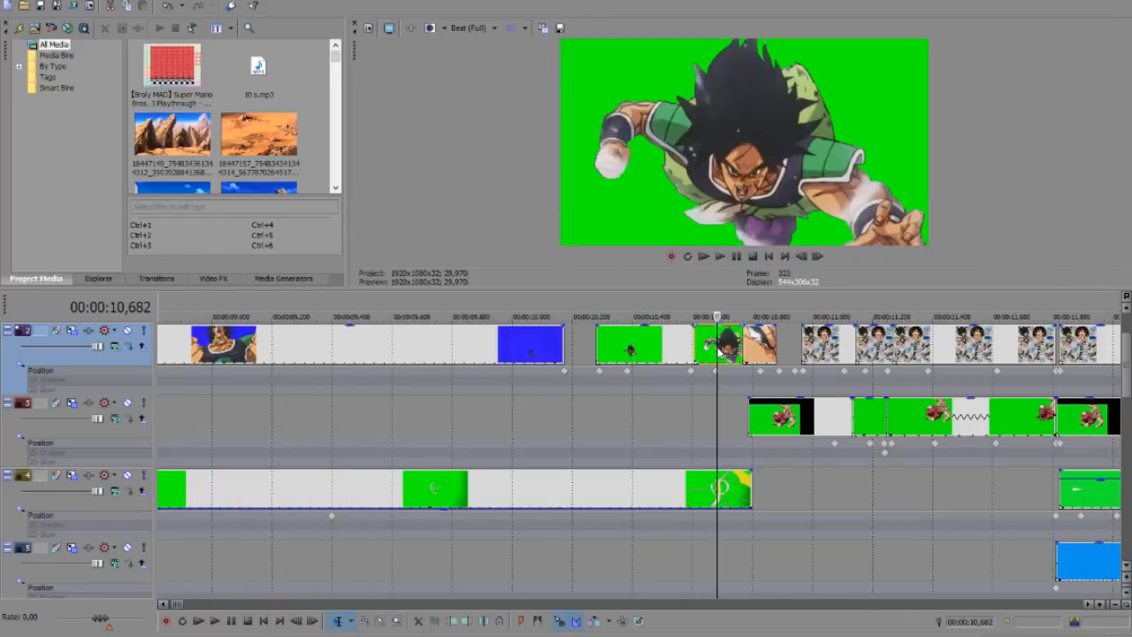
right_click(718, 351)
click(667, 364)
right_click(727, 355)
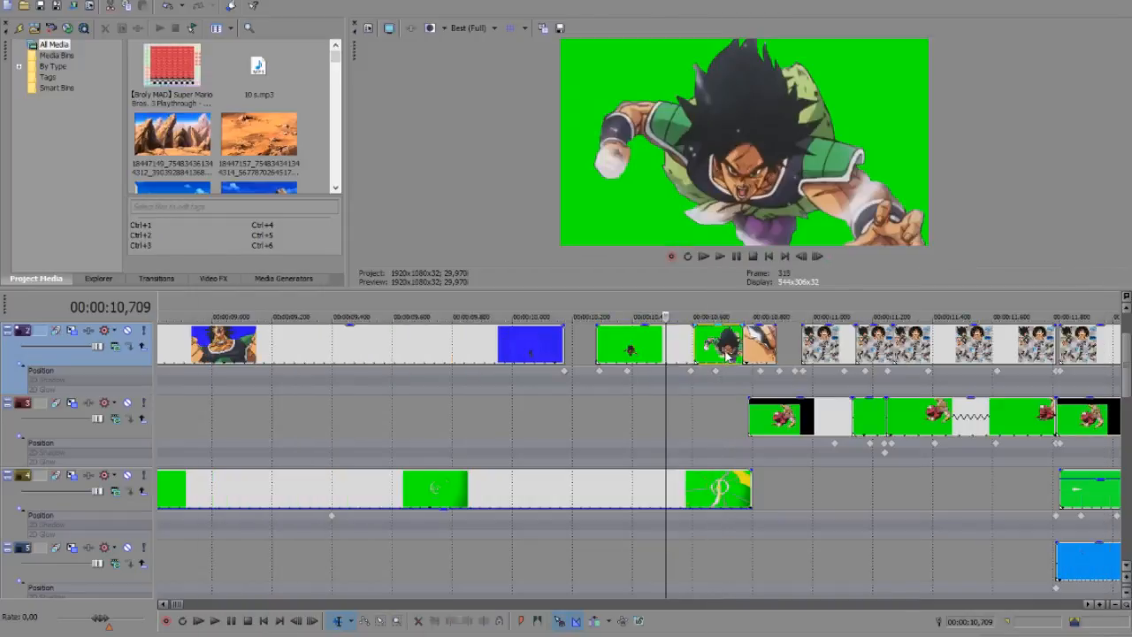
click(726, 354)
scroll(796, 374, down, 3)
scroll(642, 368, up, 5)
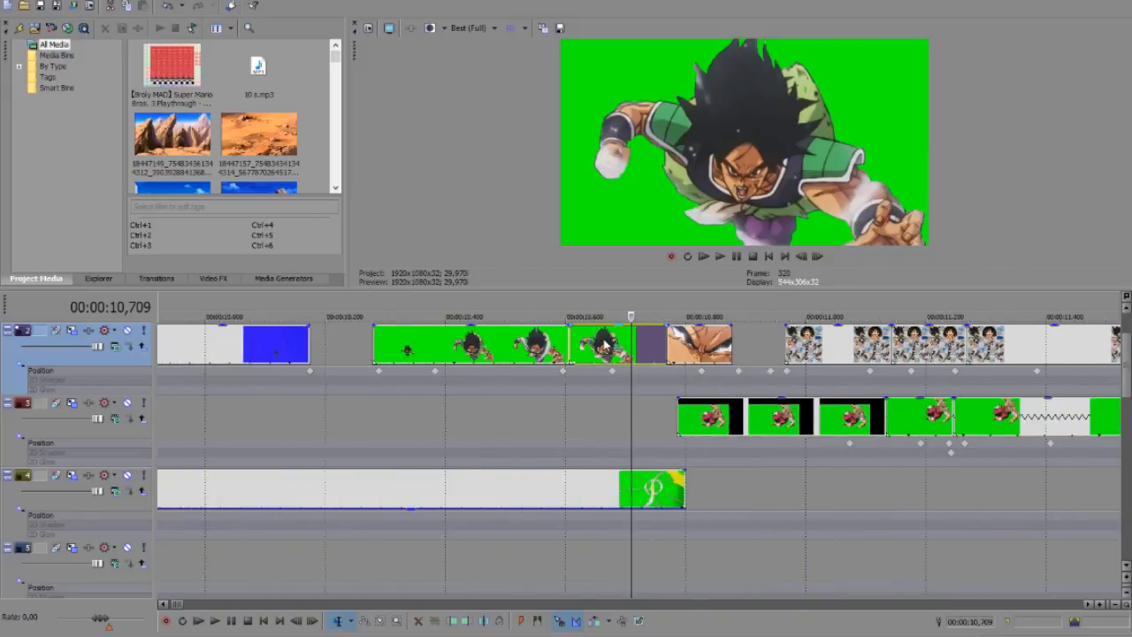
right_click(604, 345)
click(680, 285)
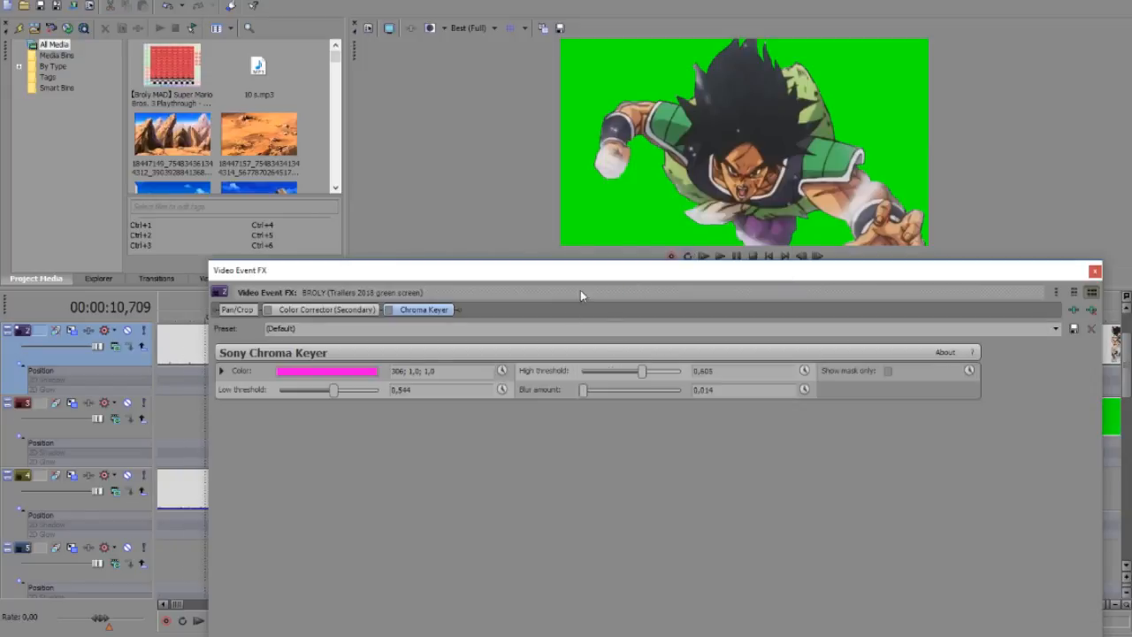
click(346, 370)
click(370, 482)
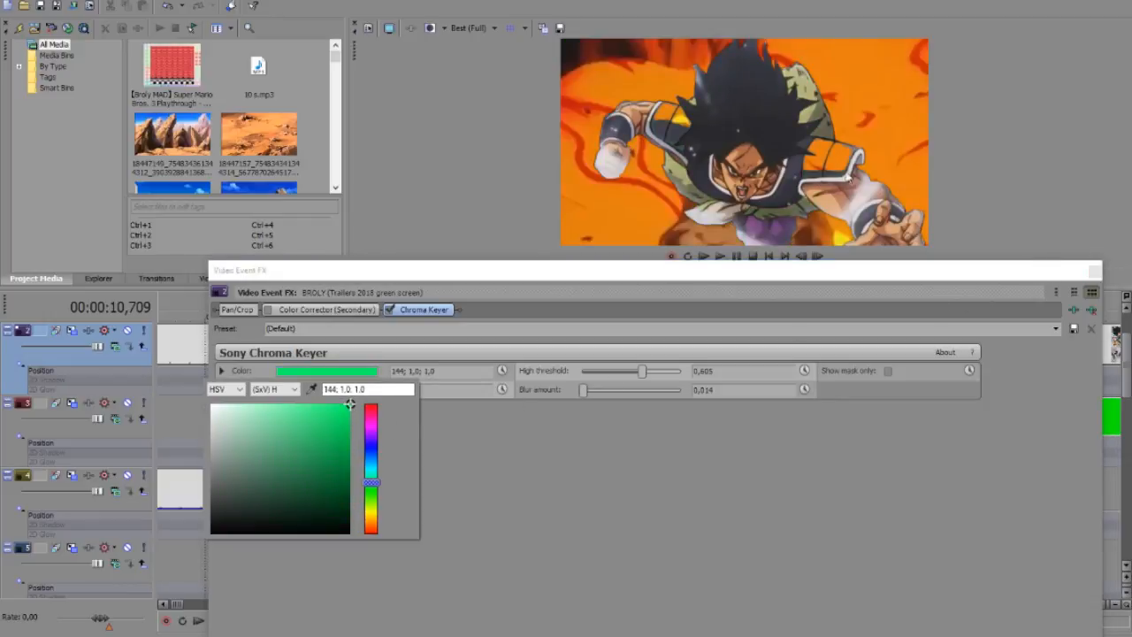
click(1095, 271)
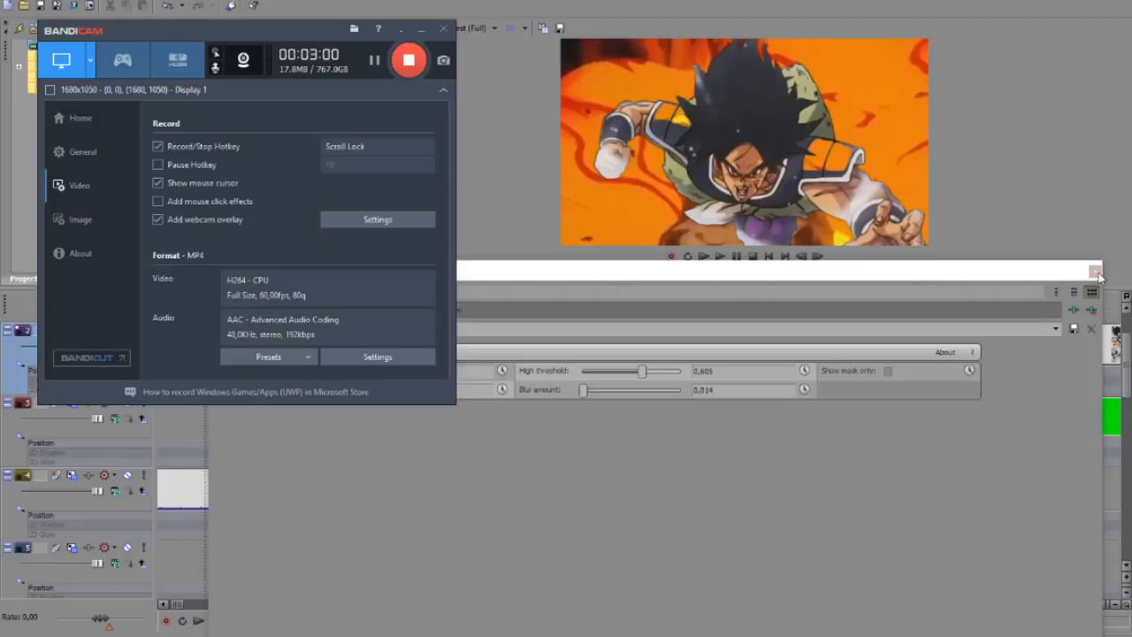
click(1094, 270)
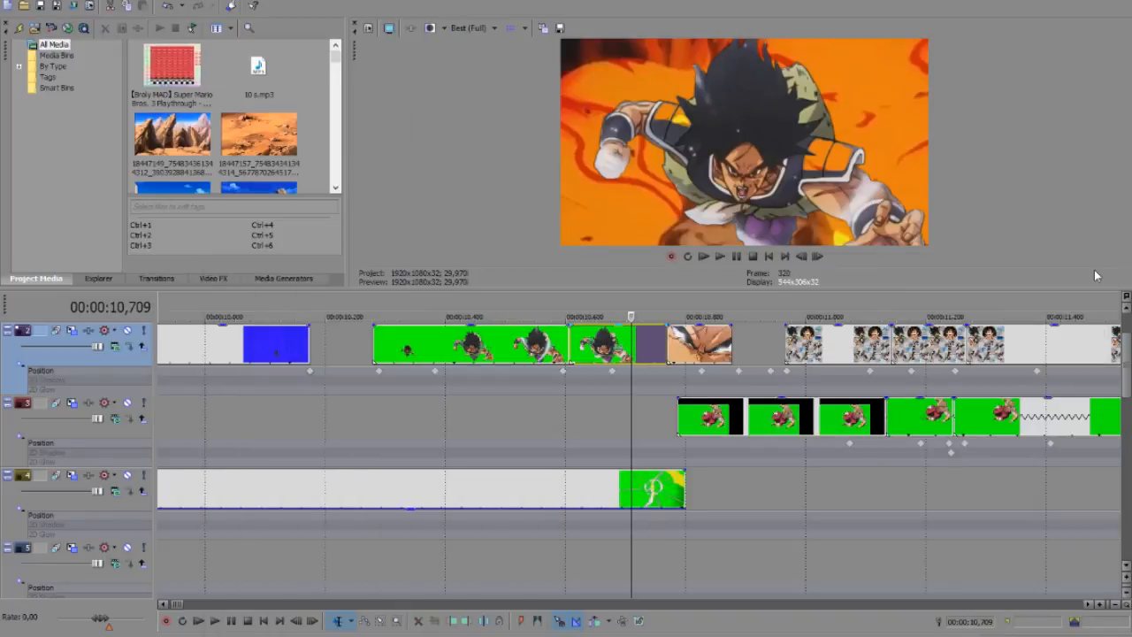
Preview the timeline near 12.5 s and the sprite fight clips on tracks 2 and 3 near 17.8 s
scroll(862, 442, down, 3)
click(855, 510)
scroll(854, 510, down, 1)
scroll(853, 509, down, 2)
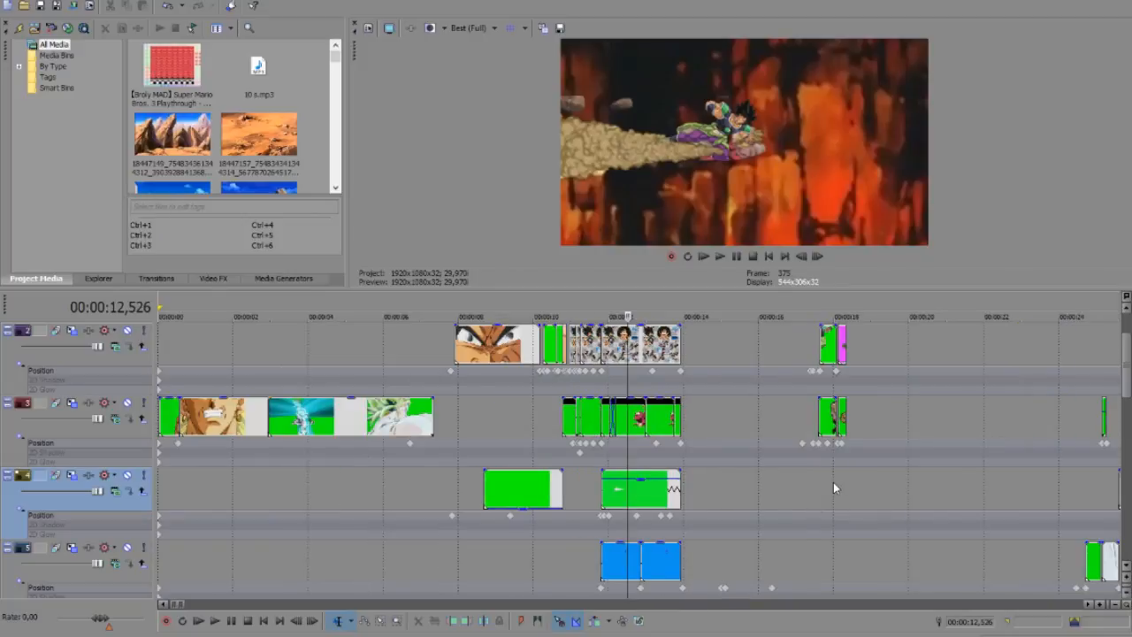
click(836, 482)
scroll(836, 482, up, 4)
click(570, 500)
scroll(598, 496, up, 2)
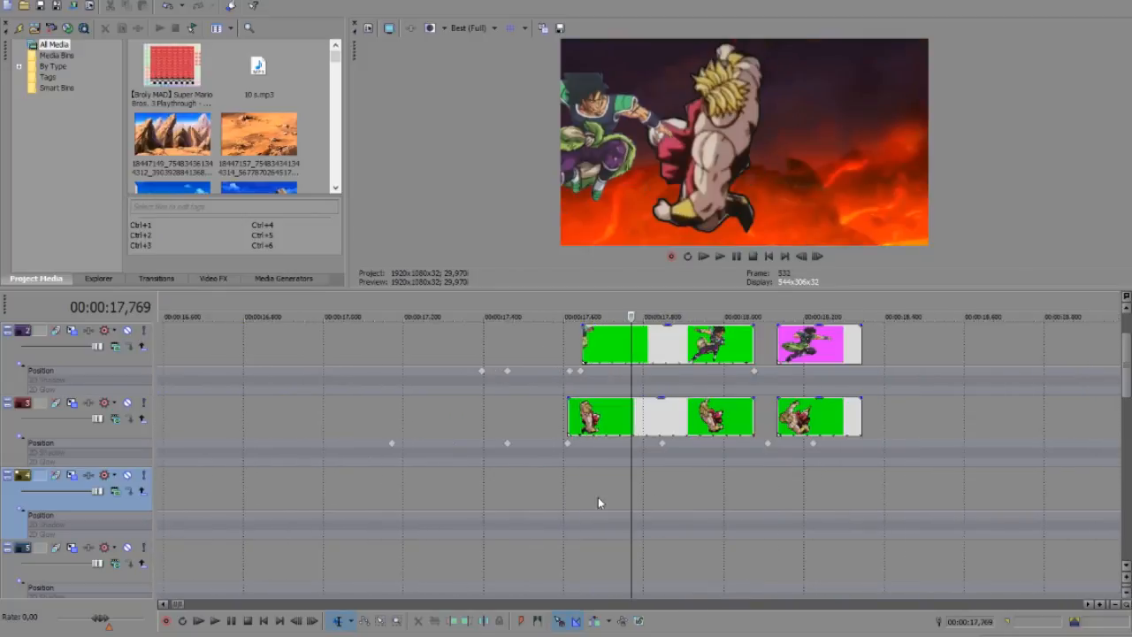
click(679, 500)
scroll(679, 499, up, 1)
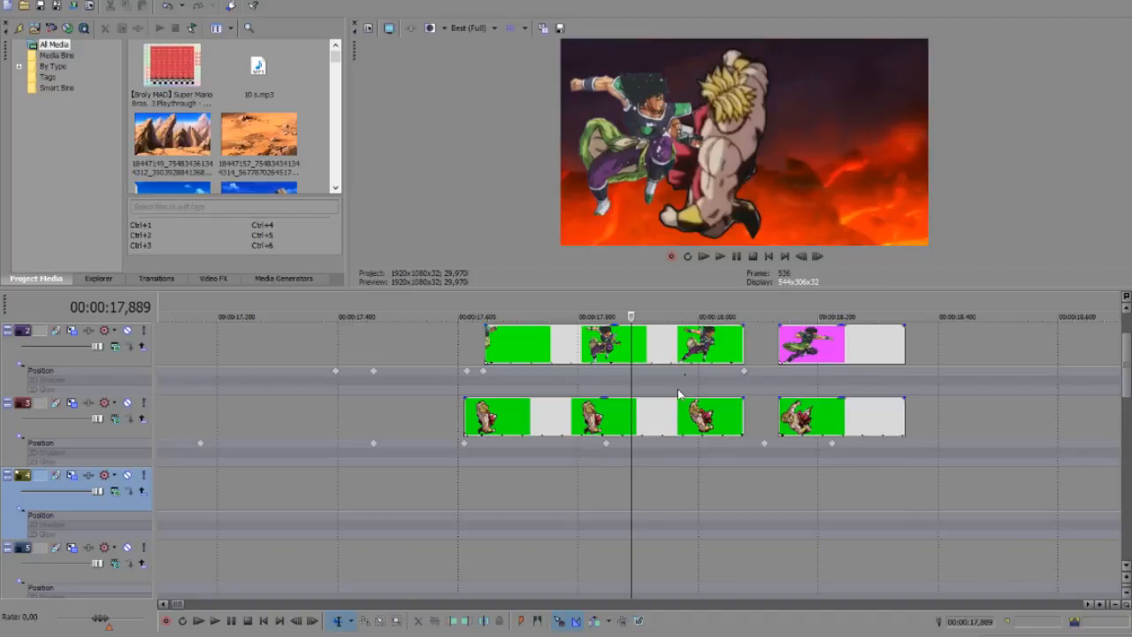
Scrub through the fighter clips on track 3 from about 18.0 to 18.2 s, across the gap between them
click(695, 420)
click(698, 423)
click(721, 428)
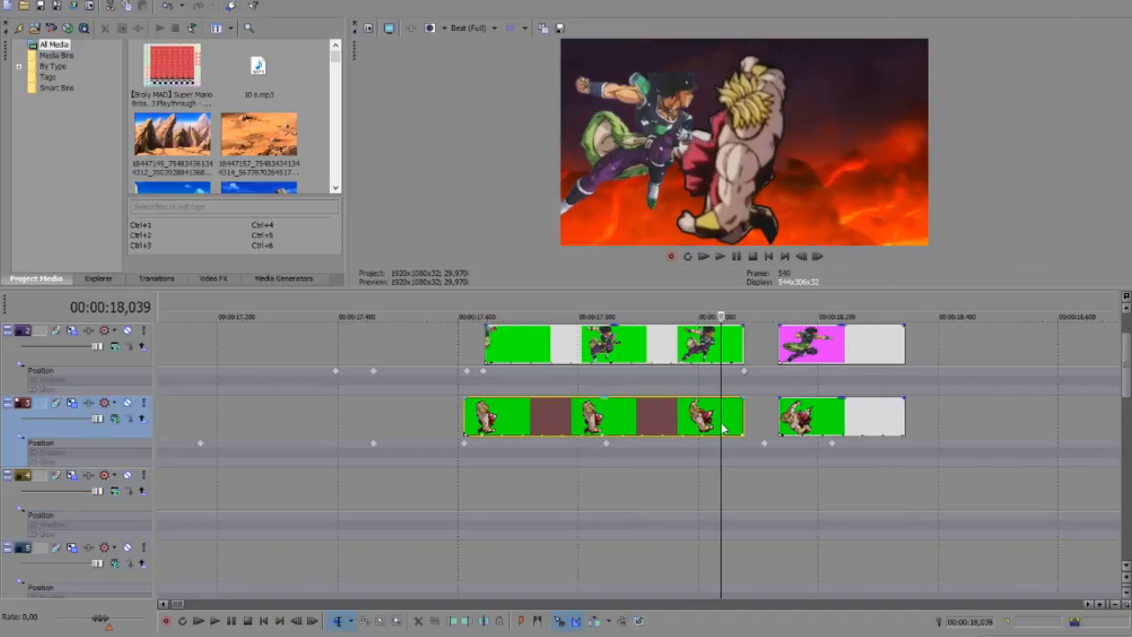
click(734, 428)
click(744, 426)
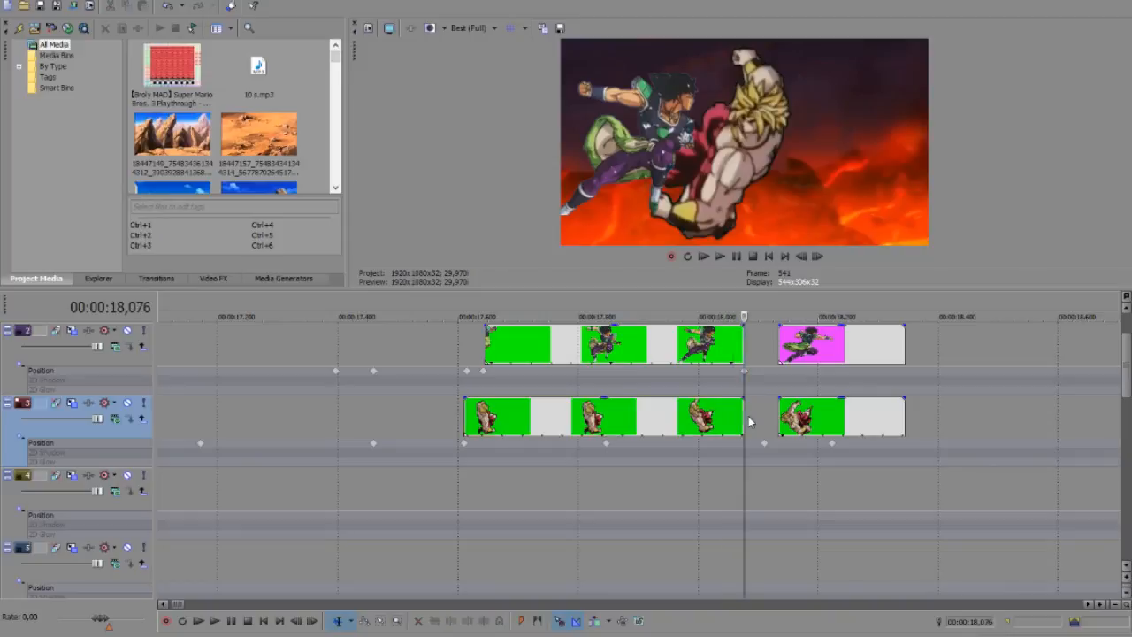
click(759, 427)
click(768, 425)
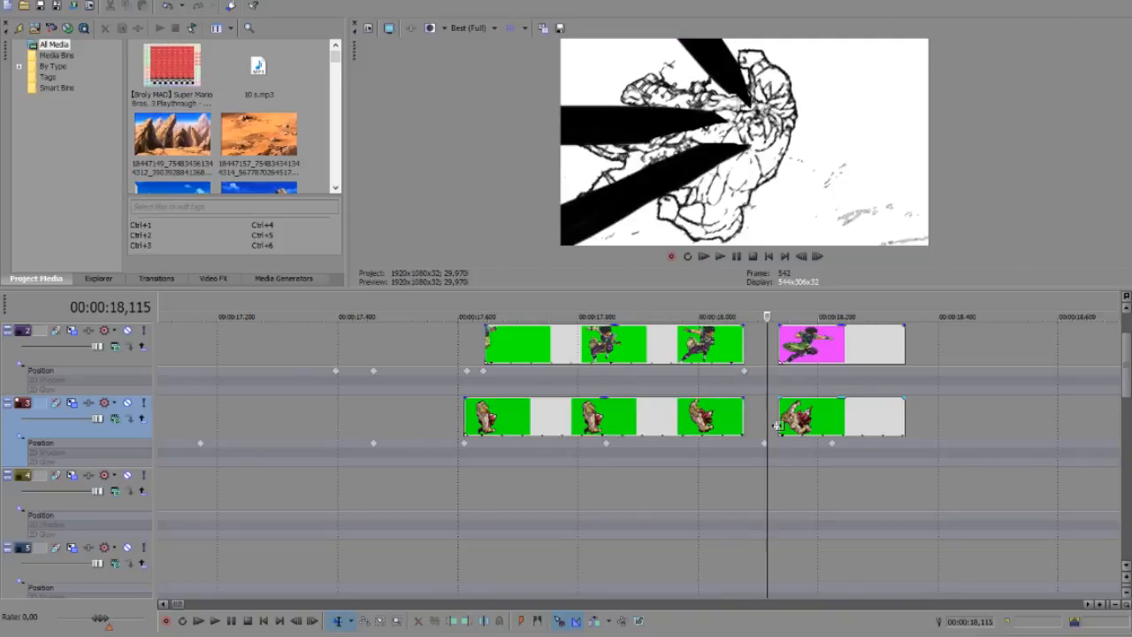
click(777, 428)
click(806, 430)
click(820, 416)
Bring the lower tracks into view and preview the first desert background clip on track 6 near 24.9 s
mouse_move(1124, 378)
mouse_down()
mouse_move(1126, 362)
mouse_move(1127, 385)
mouse_up()
scroll(938, 448, down, 6)
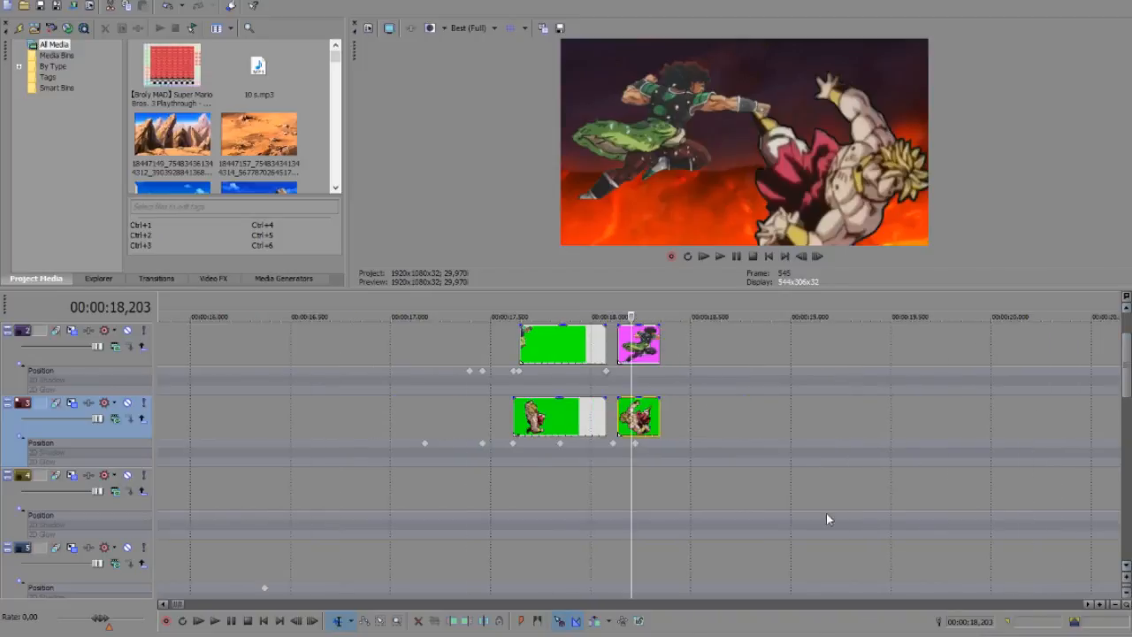
drag(1126, 380, 1126, 418)
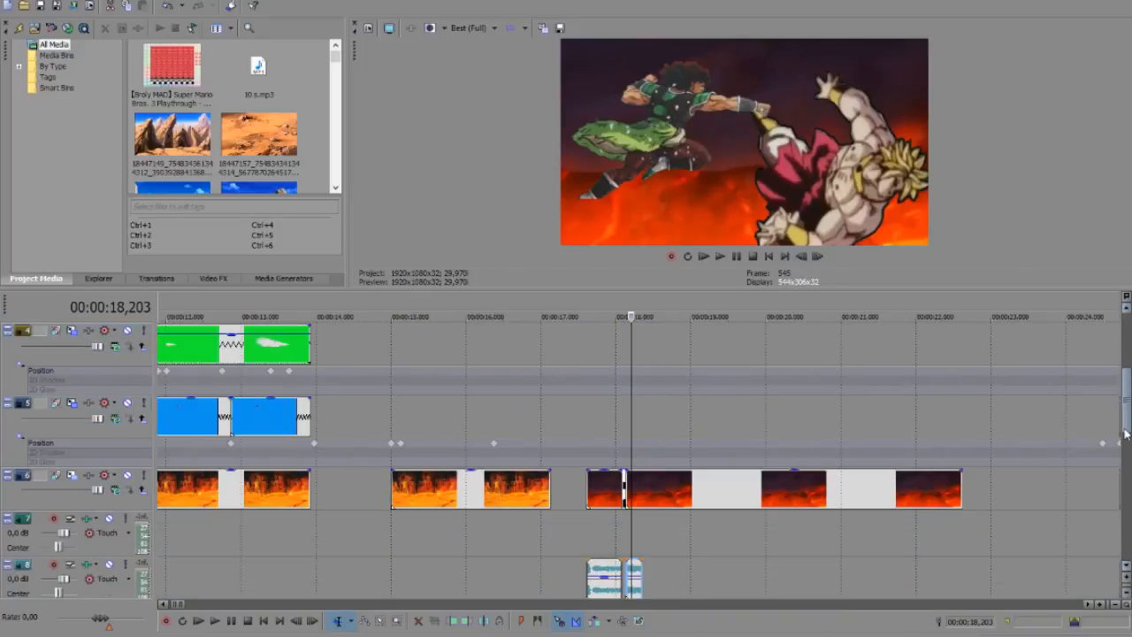
scroll(873, 501, down, 3)
click(894, 500)
scroll(894, 499, up, 8)
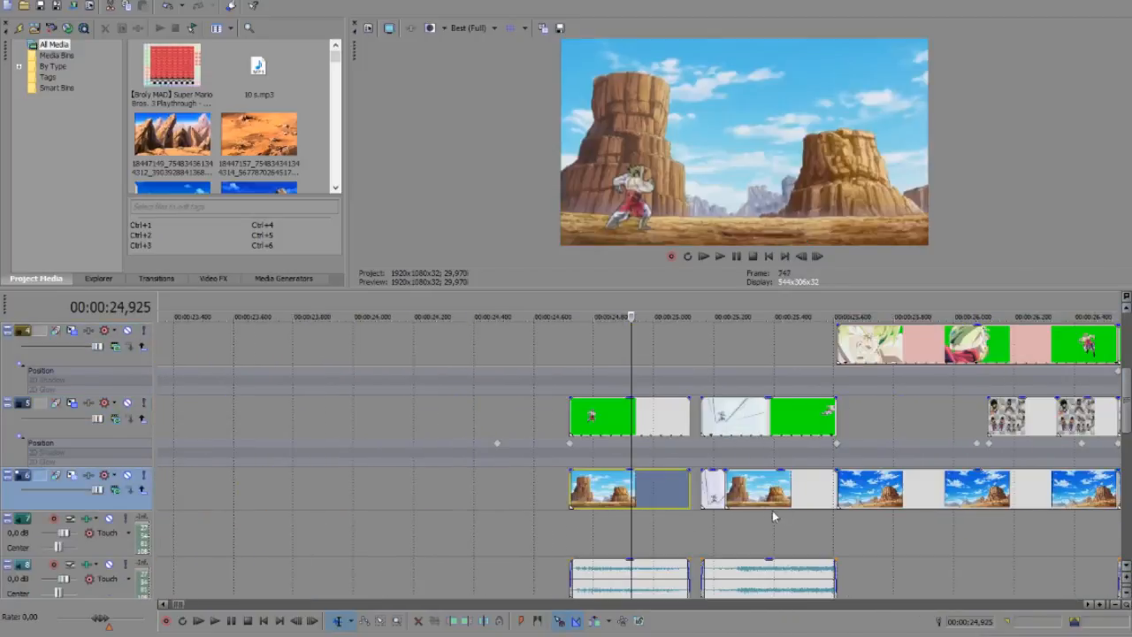
Preview the successive desert background clips on track 6 from about 25.3 to 26.6 s
click(741, 502)
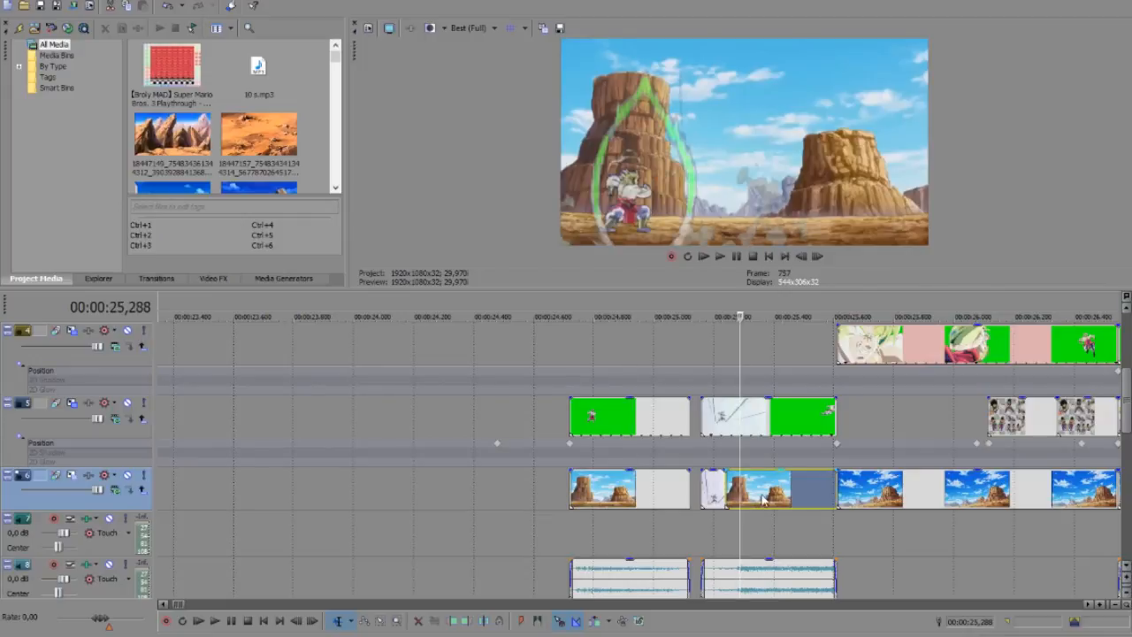
click(869, 502)
scroll(869, 501, down, 2)
click(724, 499)
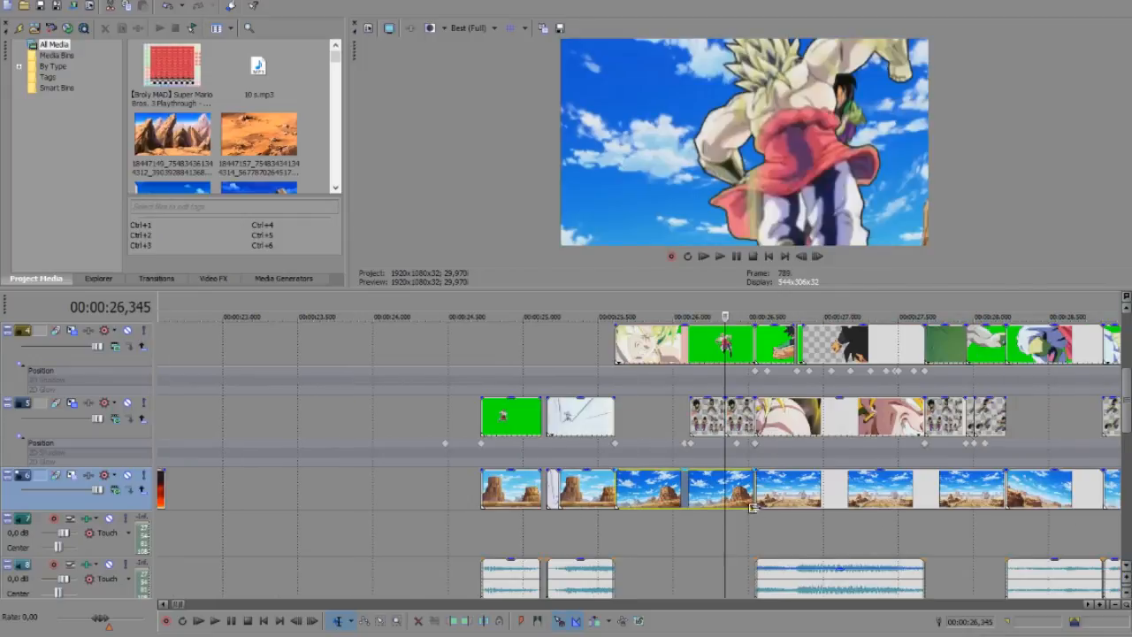
scroll(750, 509, up, 2)
scroll(699, 499, down, 1)
click(679, 498)
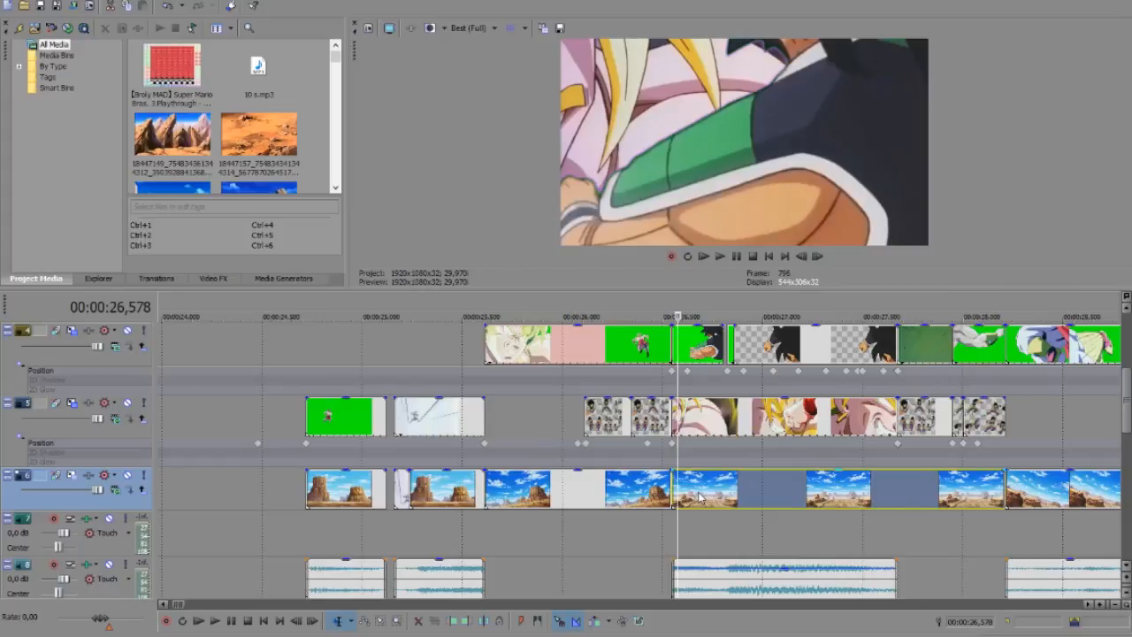
Examine the green-screen arm clip on track 4 frame by frame from about 26.6 to 26.8 s
scroll(679, 496, up, 2)
click(656, 360)
key(Right)
key(Right)
key(Right)
key(Right)
key(Right)
key(Right)
key(Right)
key(Right)
key(Right)
key(Right)
key(Right)
key(Right)
key(Right)
key(Right)
key(Right)
key(Right)
key(Right)
key(Right)
key(Right)
key(Right)
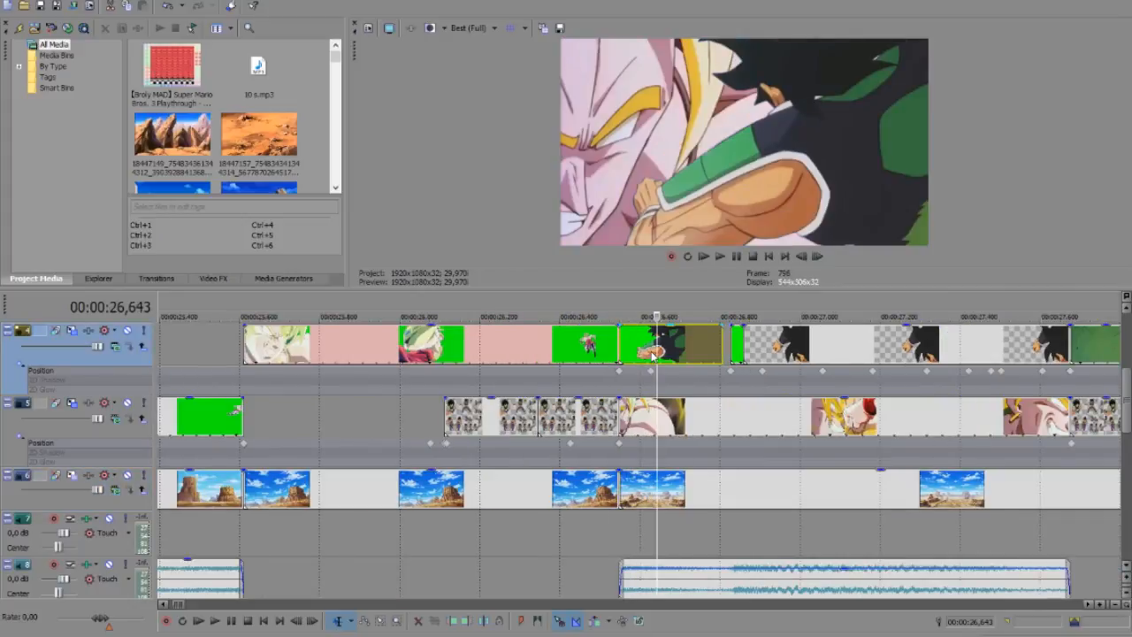
key(Right)
key(Right)
key(Right)
key(Right)
key(Right)
key(Right)
key(Right)
key(Right)
key(Right)
key(Right)
key(Right)
key(Right)
key(Right)
key(Right)
key(Right)
key(Right)
key(Right)
key(Right)
key(Right)
key(Right)
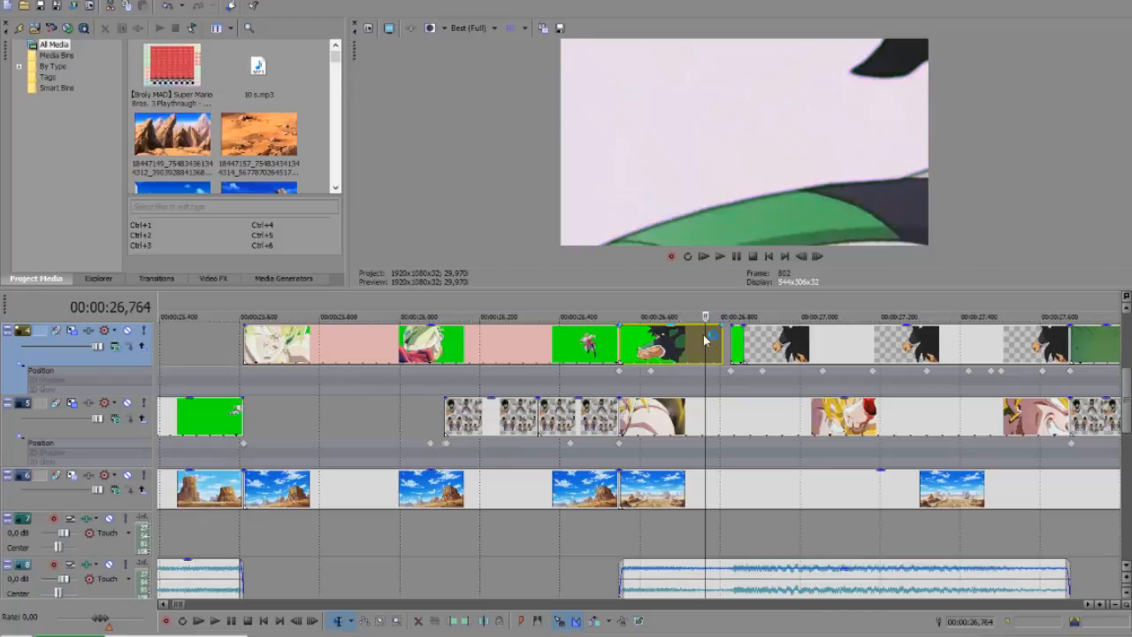
Preview the fist clip on track 4 and the face clip on track 5, from about 26.9 to 27.9 s
click(754, 344)
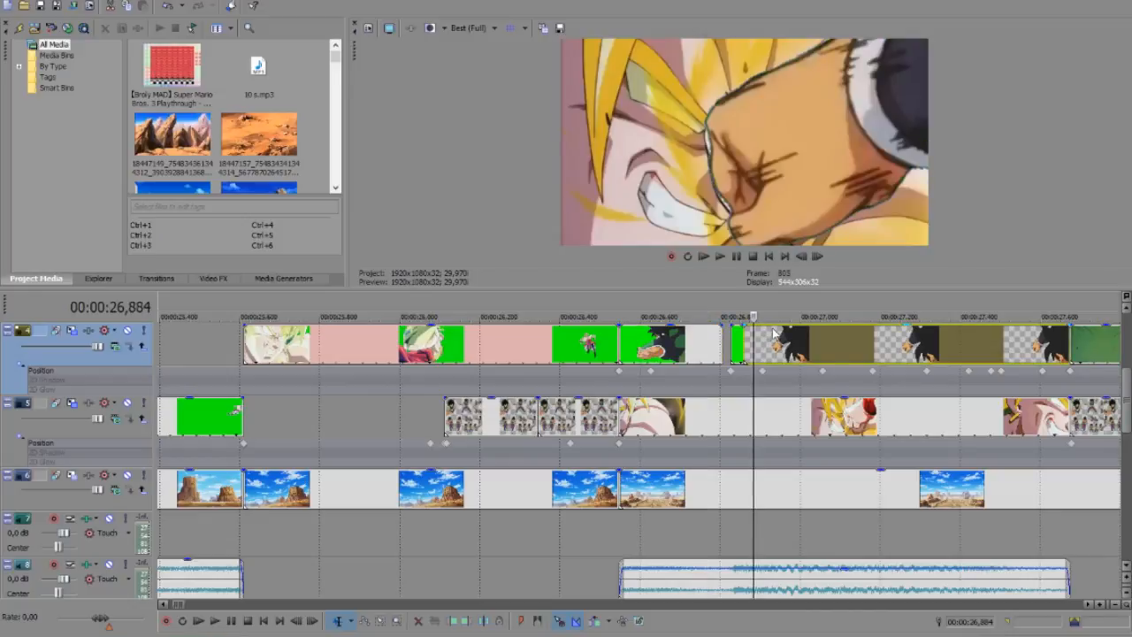
drag(778, 328, 819, 267)
click(801, 395)
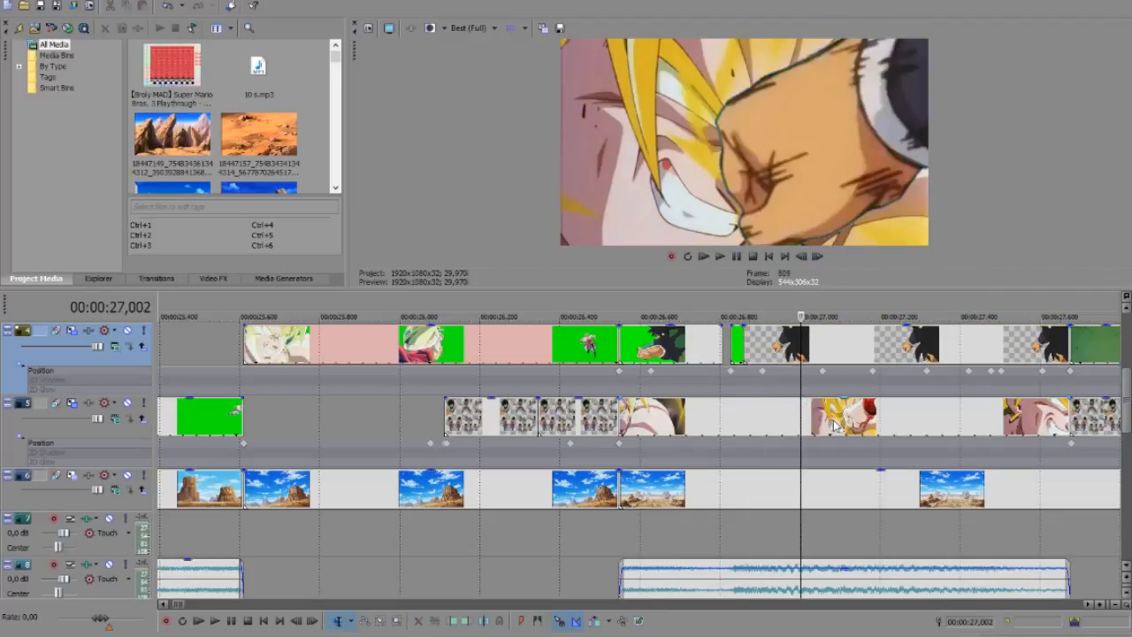
click(833, 422)
click(928, 425)
scroll(928, 425, down, 3)
click(661, 428)
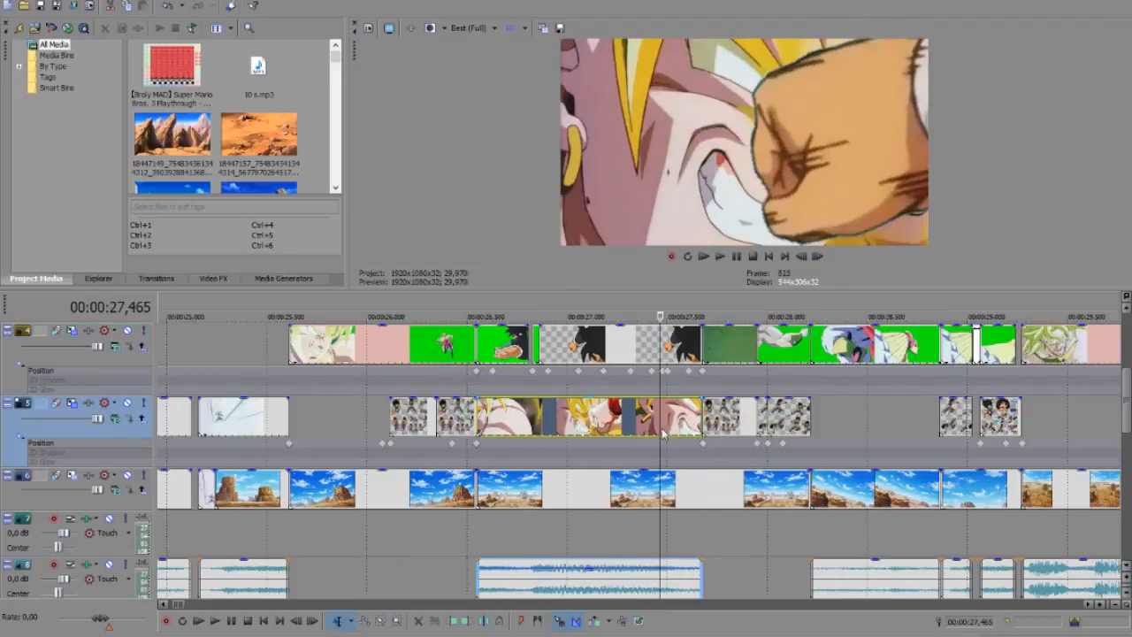
click(669, 429)
click(701, 429)
click(746, 429)
Inspect the Pan/Crop framing of the Broly sprite-sheet clip on track 5 near 27.9 s
scroll(746, 428, up, 3)
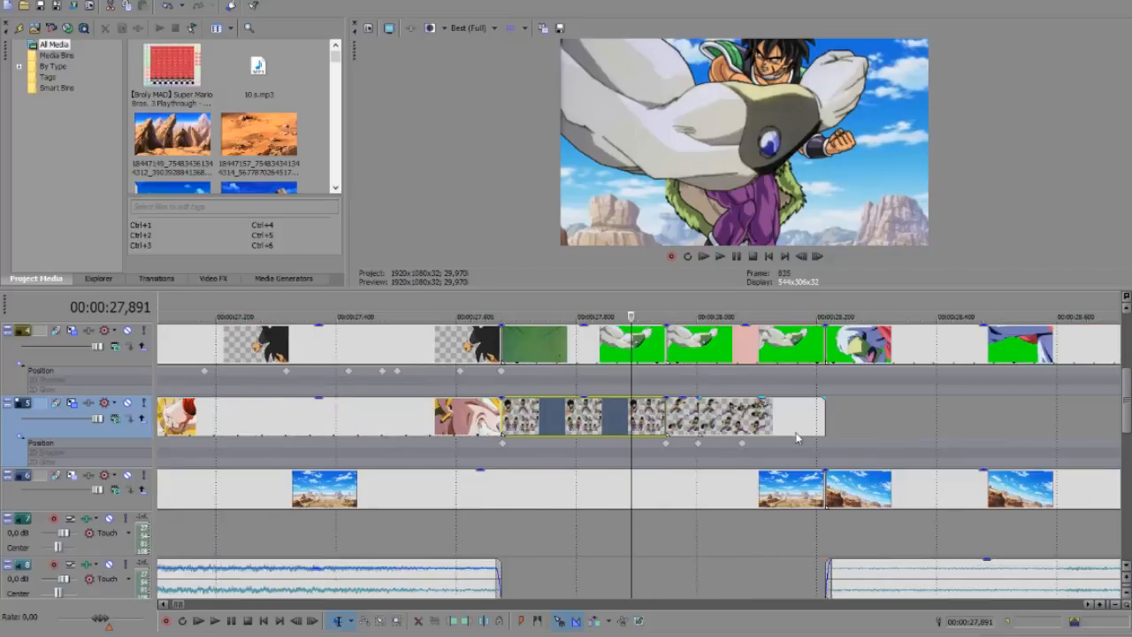
click(650, 420)
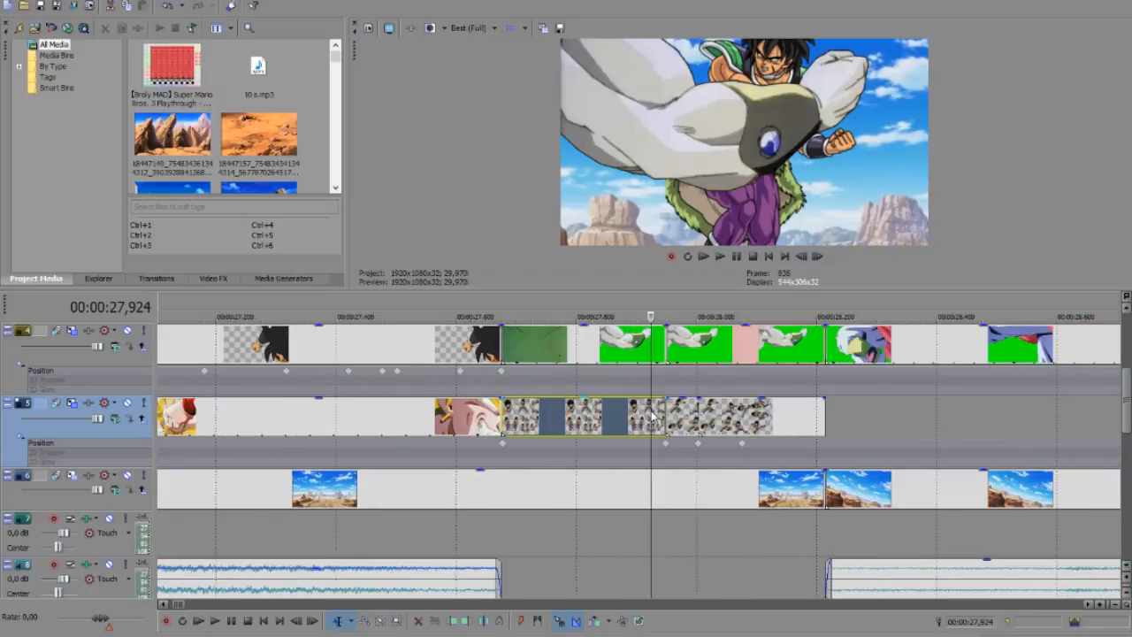
right_click(644, 426)
click(752, 255)
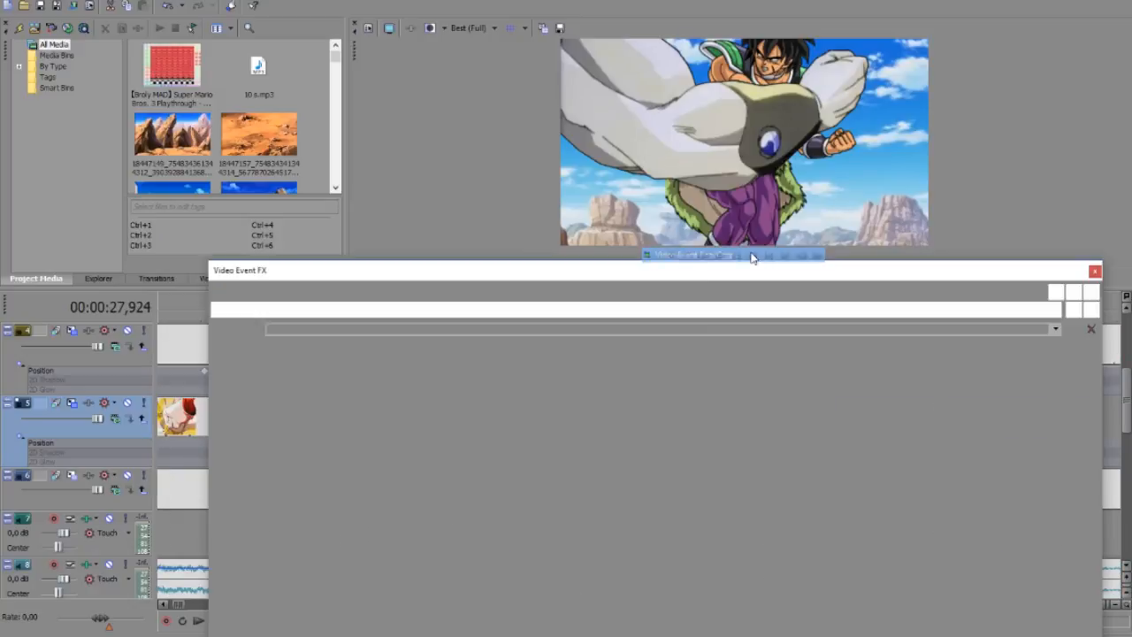
drag(674, 270, 562, 212)
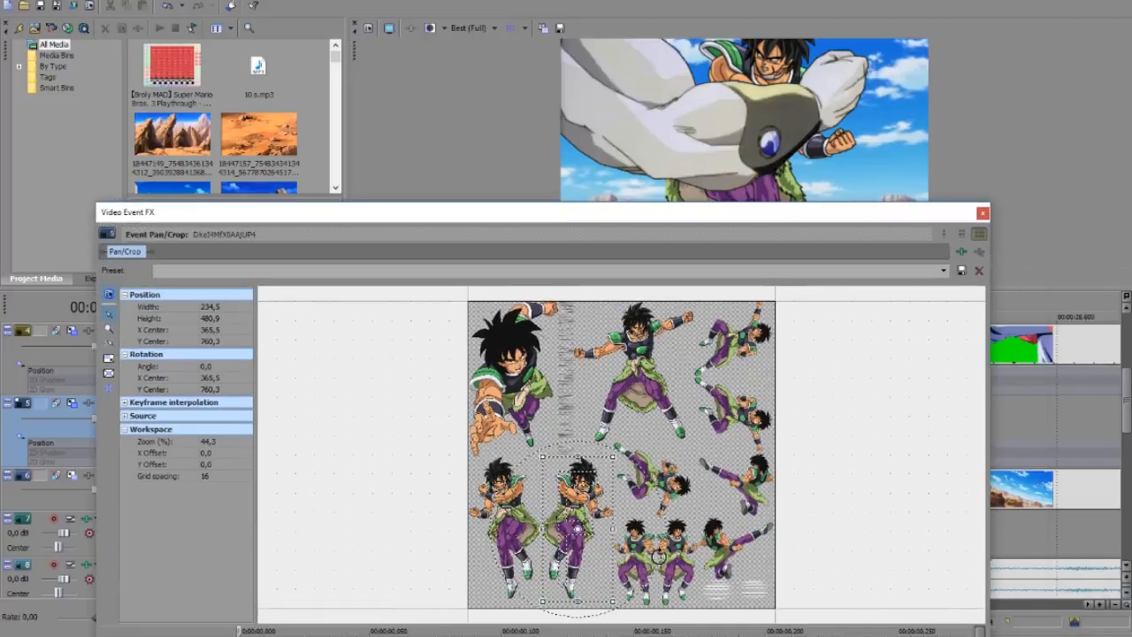
click(982, 212)
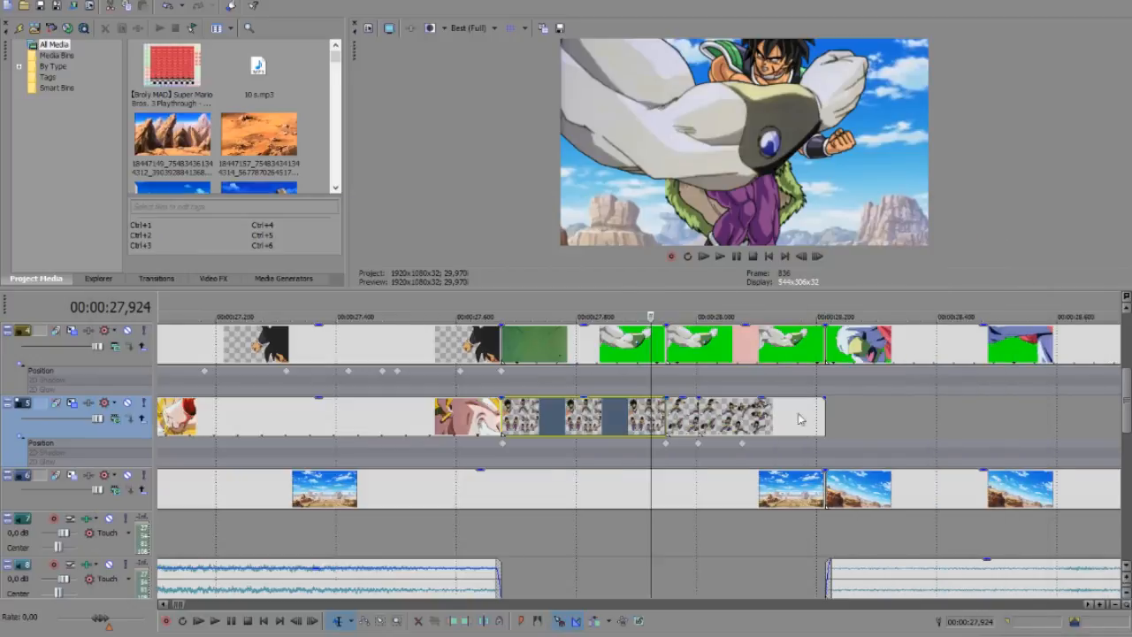
Compare the Broly poses across the adjoining sprite-sheet clips on track 5 between about 27.9 and 28.1 s
click(712, 426)
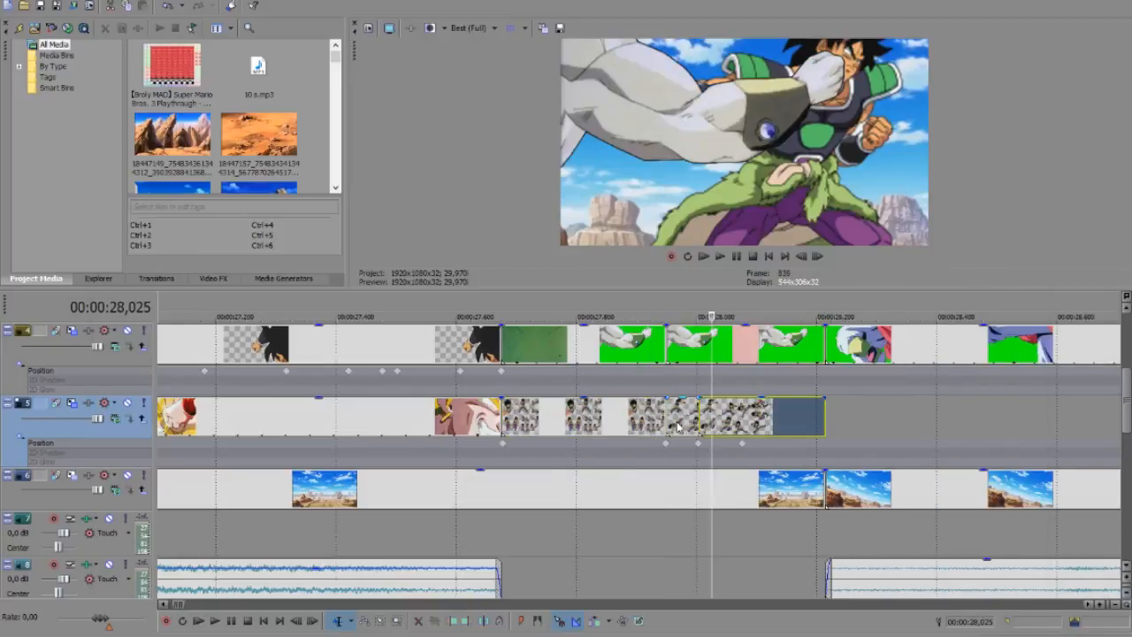
click(673, 425)
click(722, 423)
click(773, 413)
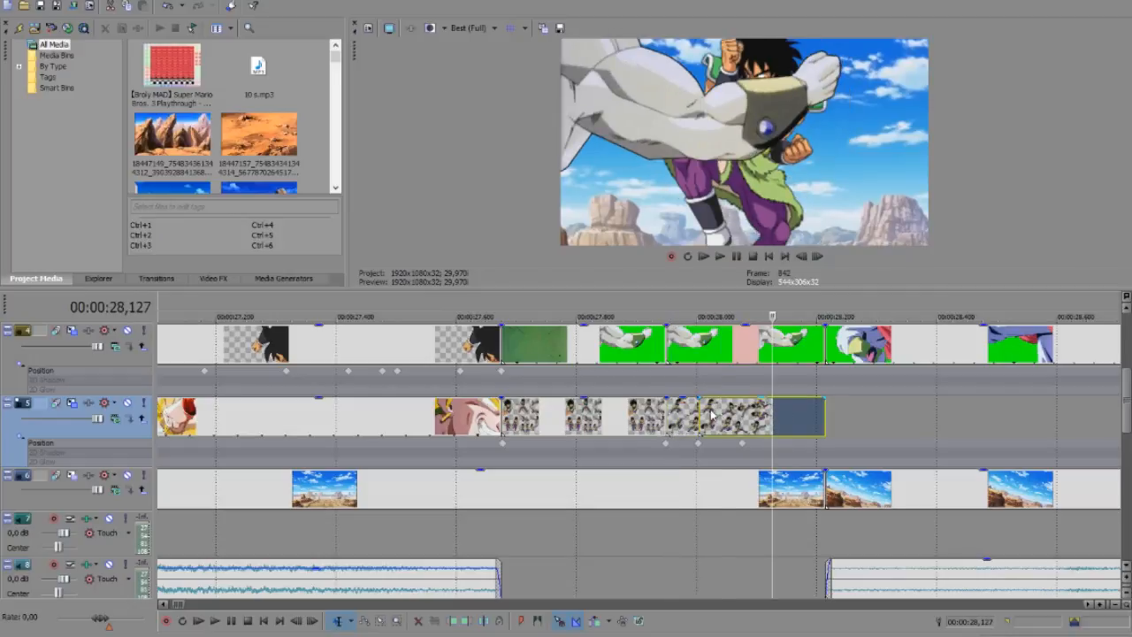
click(697, 412)
click(631, 422)
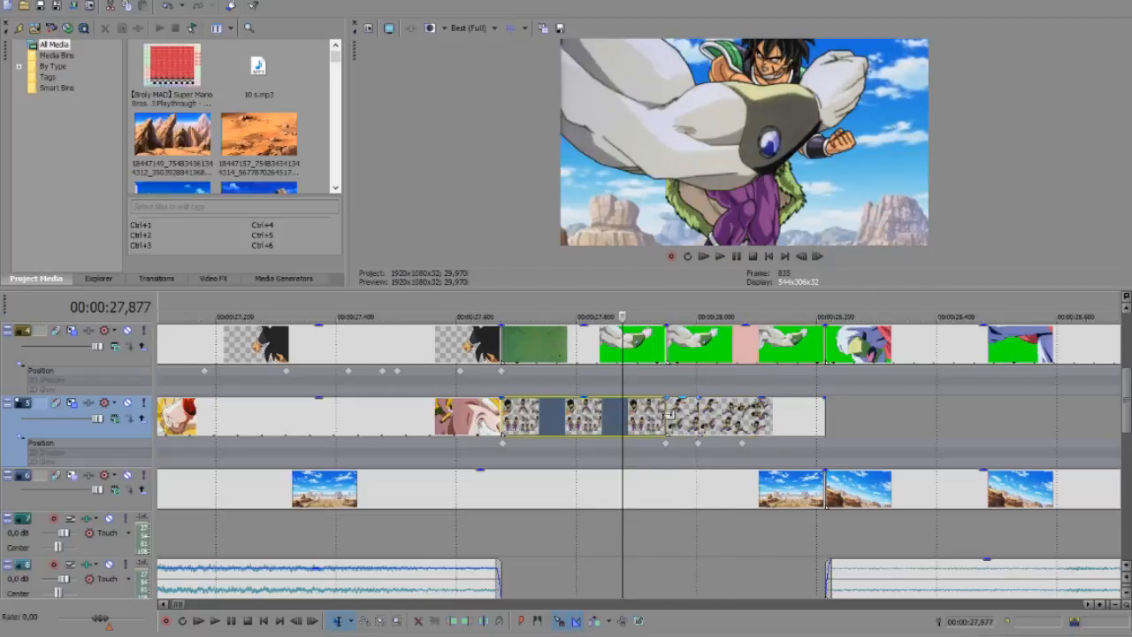
Inspect the Pan/Crop framing and rotation of the last adjoining sprite-sheet clip on track 5 near 28.1 s
click(674, 418)
click(751, 416)
right_click(724, 417)
click(745, 258)
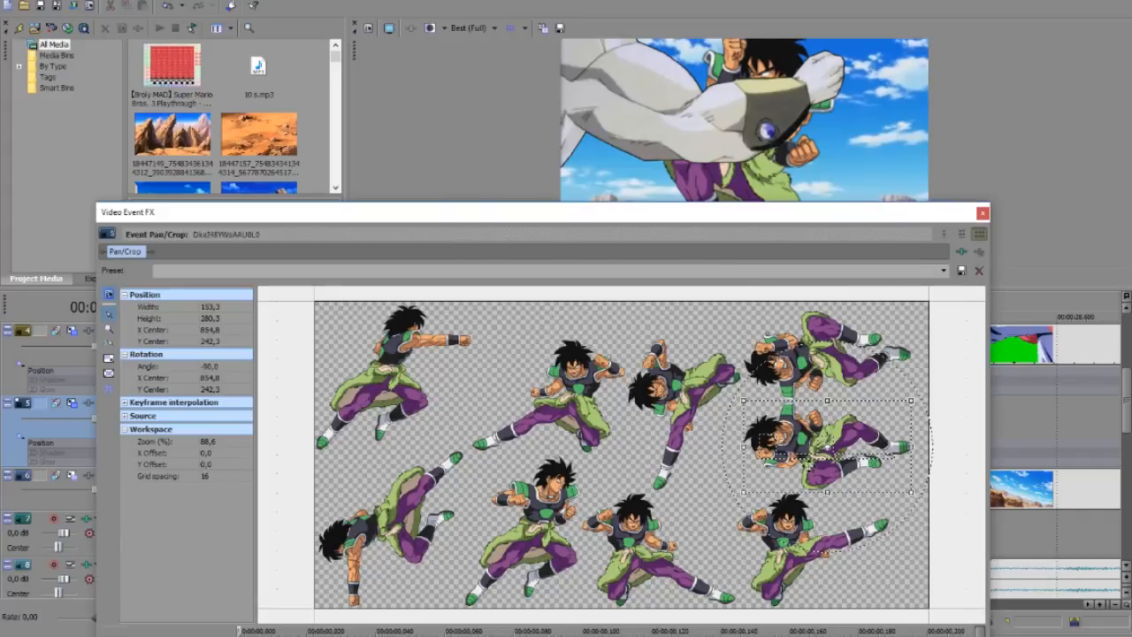
click(982, 213)
Preview the composite in the empty stretch of track 5 up to about 28.6 s
scroll(922, 367, down, 3)
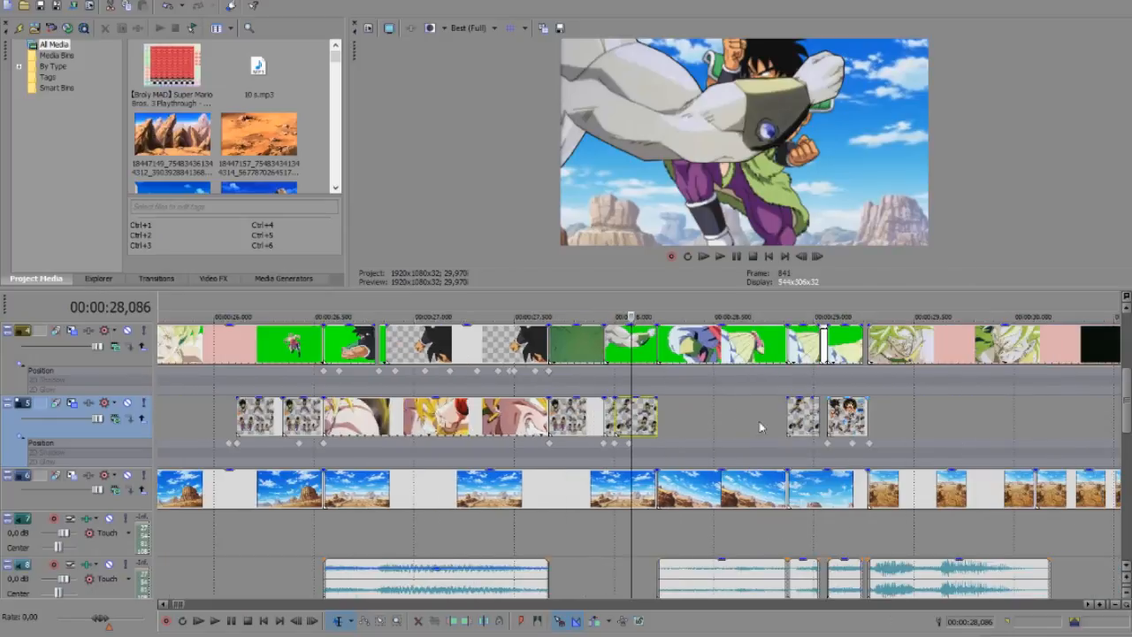
click(674, 407)
click(742, 412)
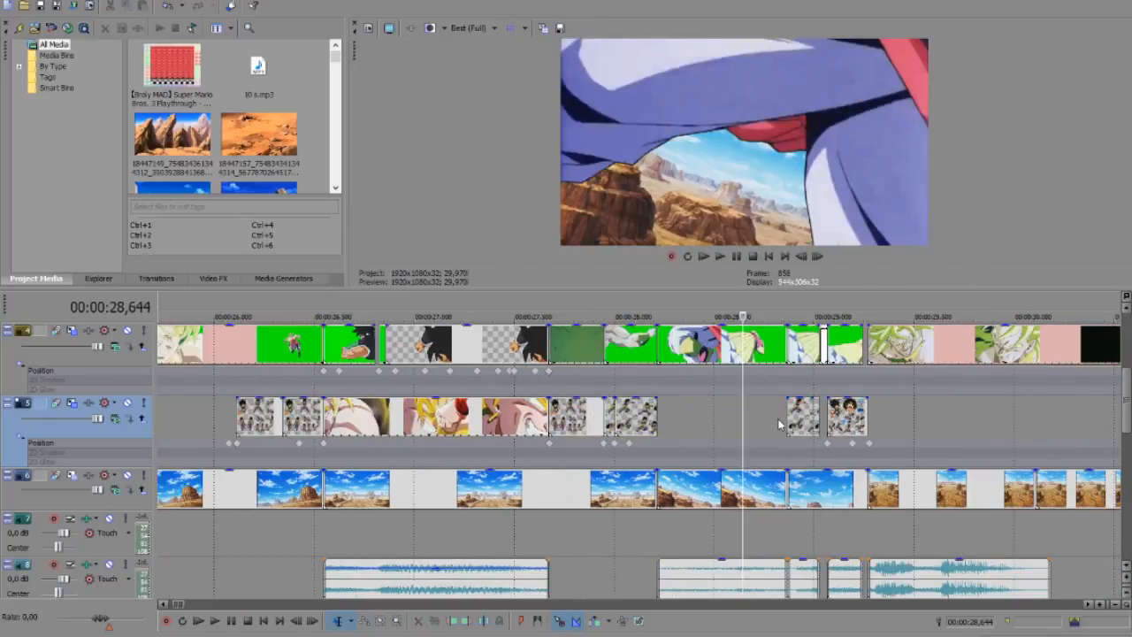
Preview the Broly sprite-sheet clips on track 5 one after another between about 28.9 and 29.1 s
click(778, 417)
click(797, 423)
scroll(805, 424, up, 4)
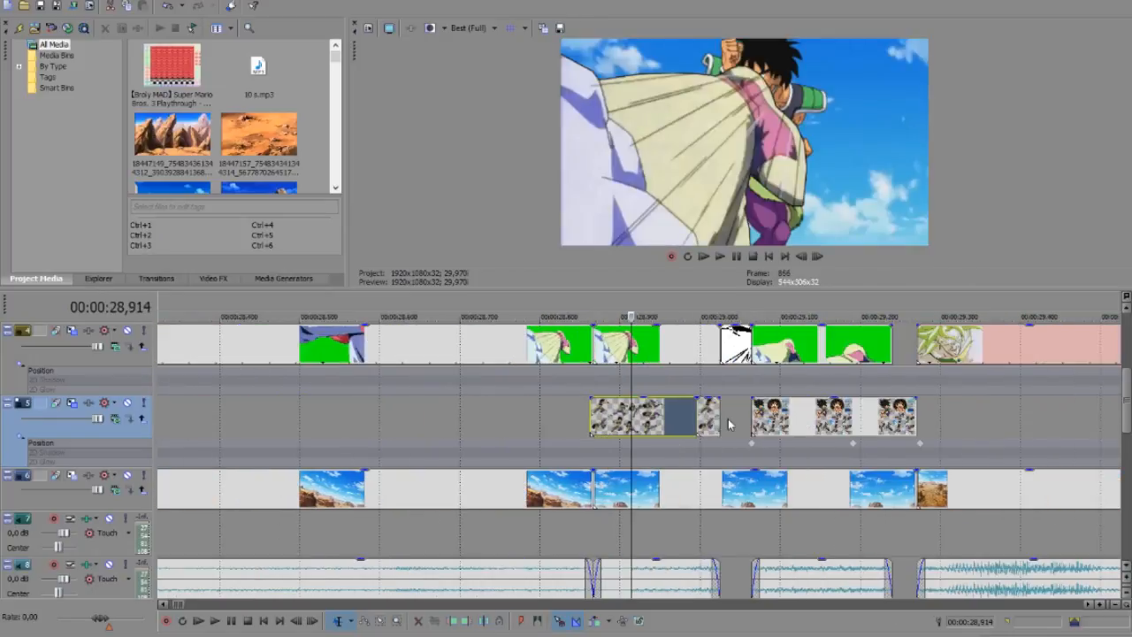
click(707, 423)
click(769, 425)
click(801, 420)
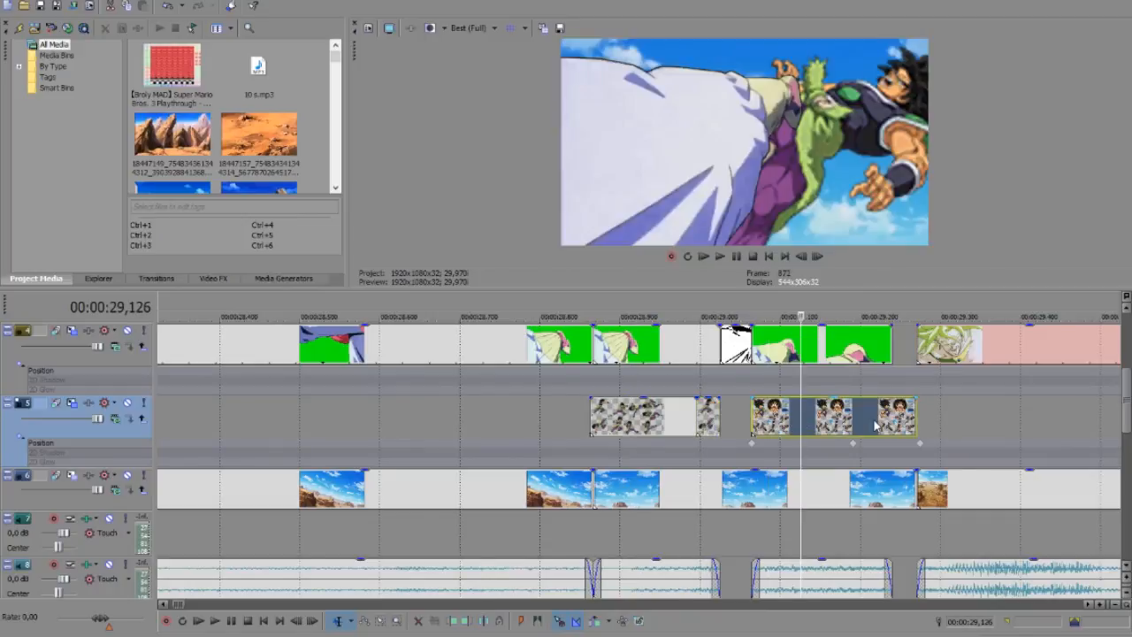
Preview the composite at the first sprite-sheet clip of the next group on track 5, near 30.9 s
scroll(873, 420, down, 3)
click(873, 420)
scroll(872, 420, down, 2)
click(774, 428)
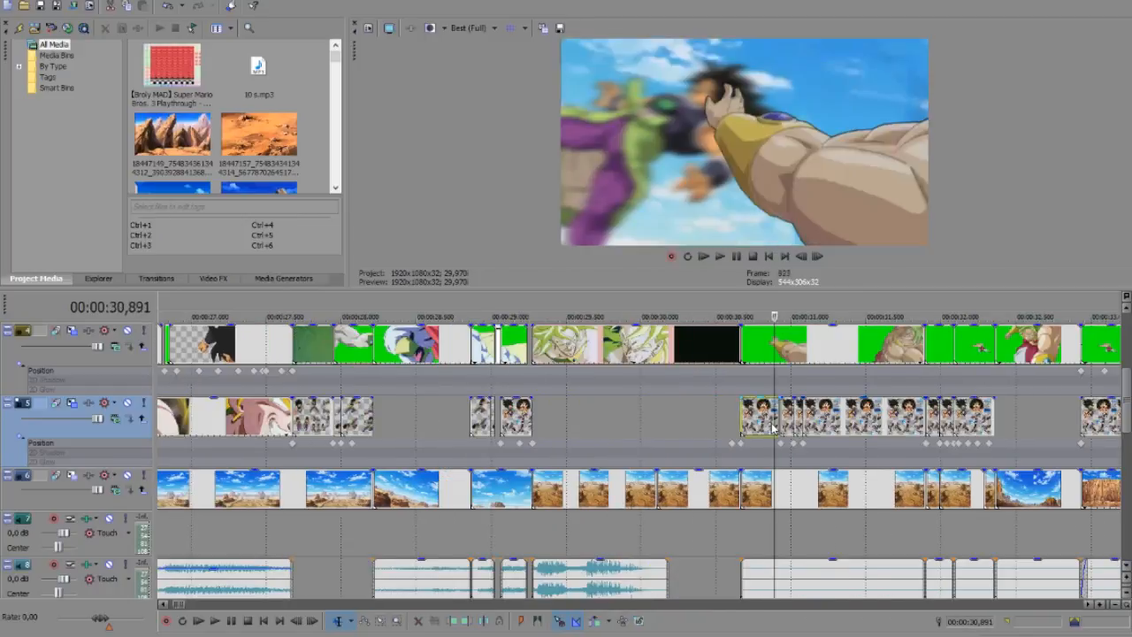
click(1089, 605)
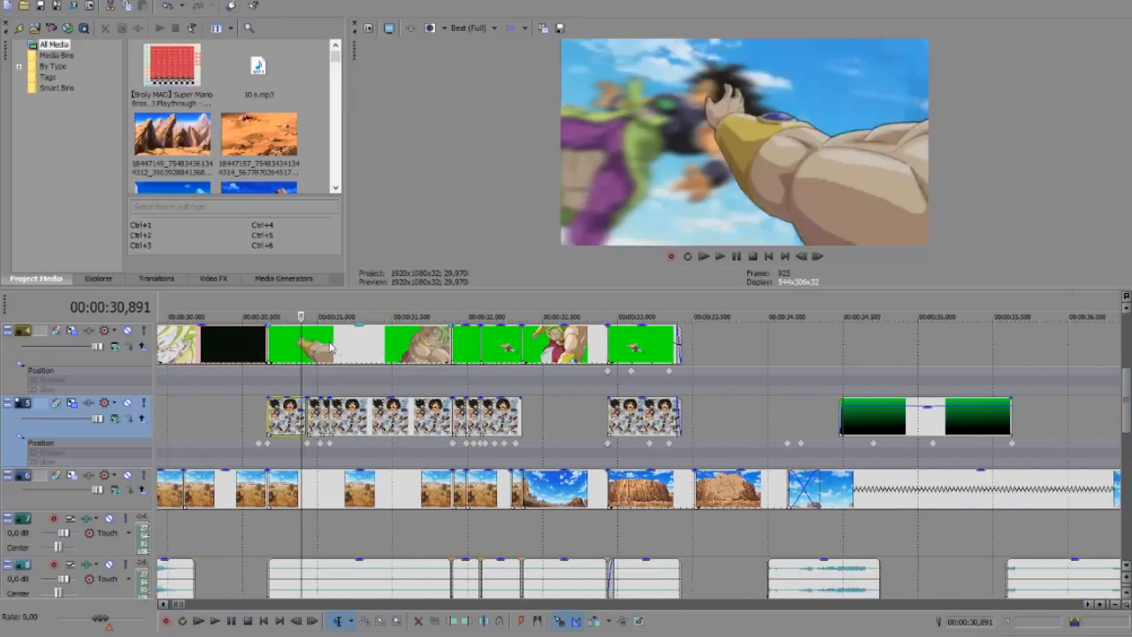
Step gradually through the punch animation from about 30.9 to 31.3 s to examine how the poses change
key(Right)
key(Right)
key(Right)
key(Right)
key(Right)
key(Right)
key(Right)
key(Right)
key(Right)
key(Right)
key(Right)
key(Right)
key(Right)
key(Right)
key(Right)
key(Right)
key(Right)
key(Right)
key(Right)
key(Right)
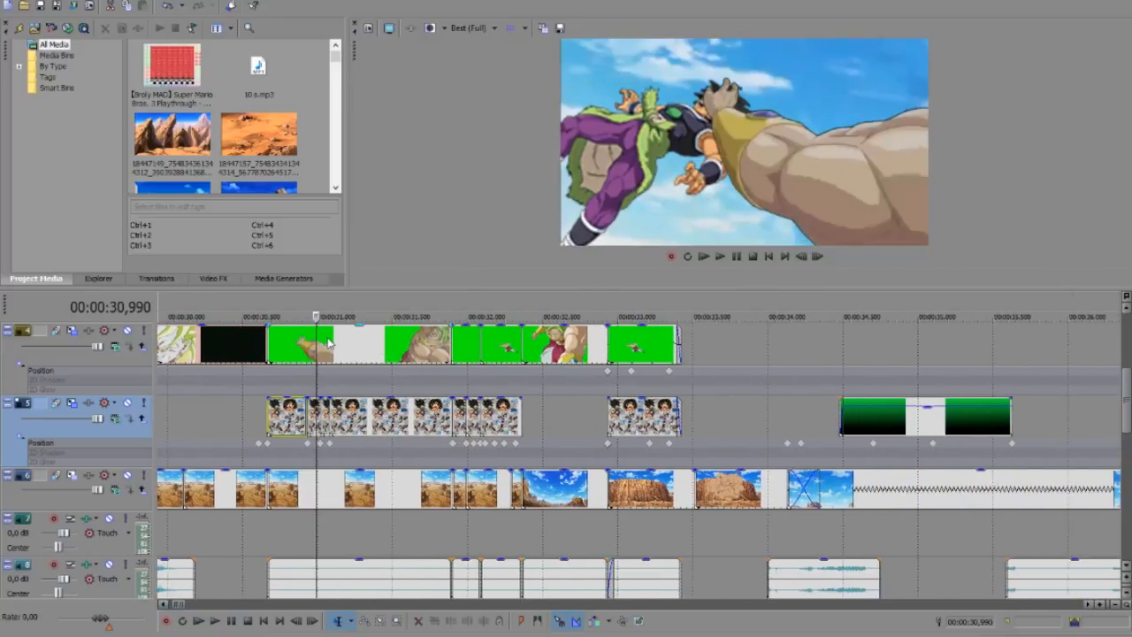
key(Right)
key(Right)
key(Right)
key(Right)
key(Right)
key(Right)
key(Right)
key(Right)
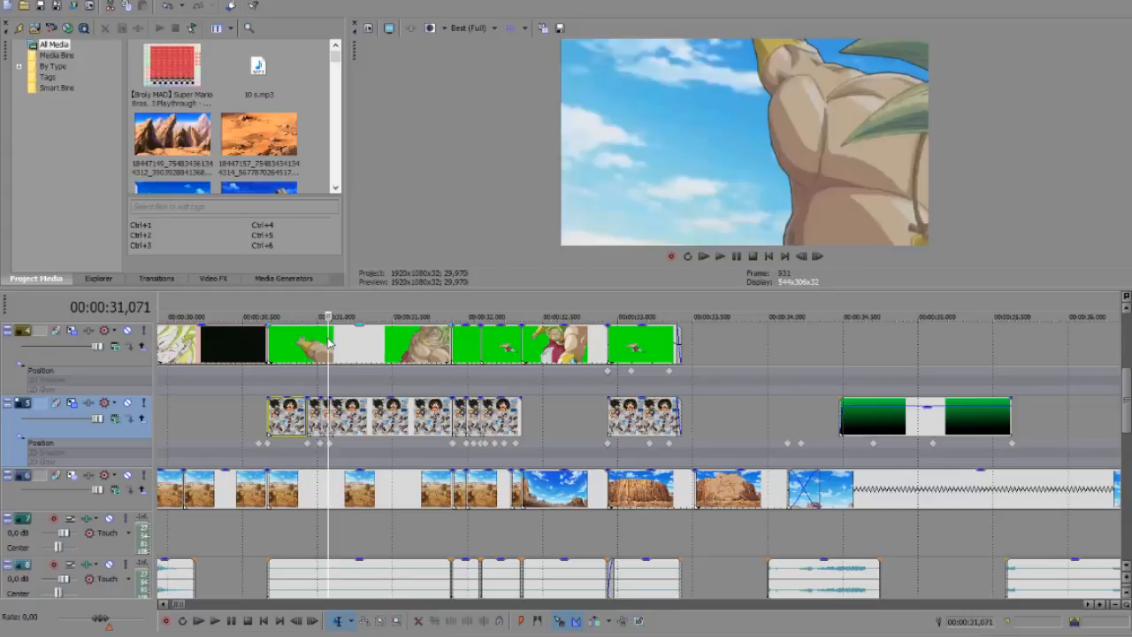
key(Right)
key(Right)
key(Right)
key(Right)
key(Right)
key(Right)
key(Right)
key(Right)
key(Right)
key(Right)
key(Right)
key(Right)
key(Right)
key(Right)
key(Right)
key(Right)
key(Right)
key(Right)
key(Right)
key(Right)
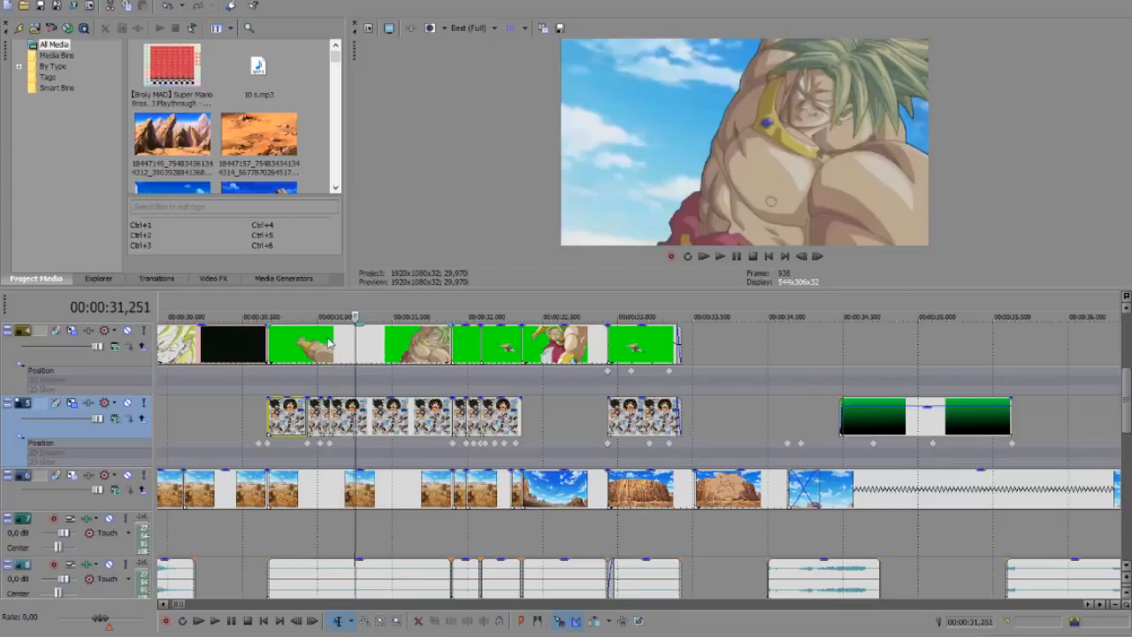
key(Right)
key(Right)
key(Right)
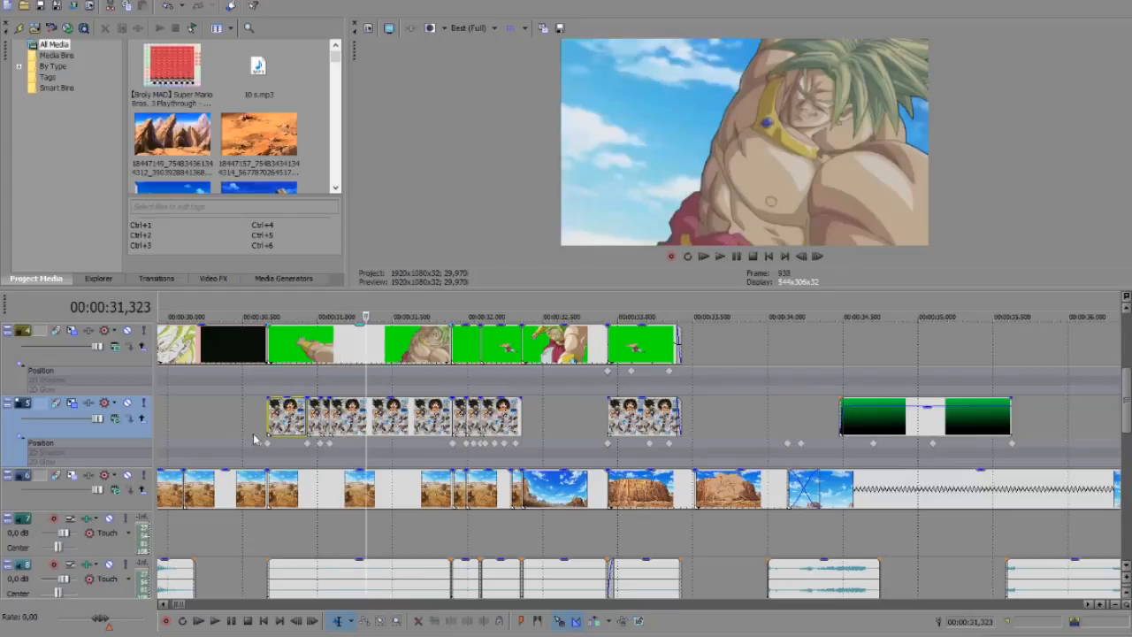
Step through the fall toward the cliff over the short sprite-sheet clips on track 5 from about 32.0 to 32.2 s
click(464, 422)
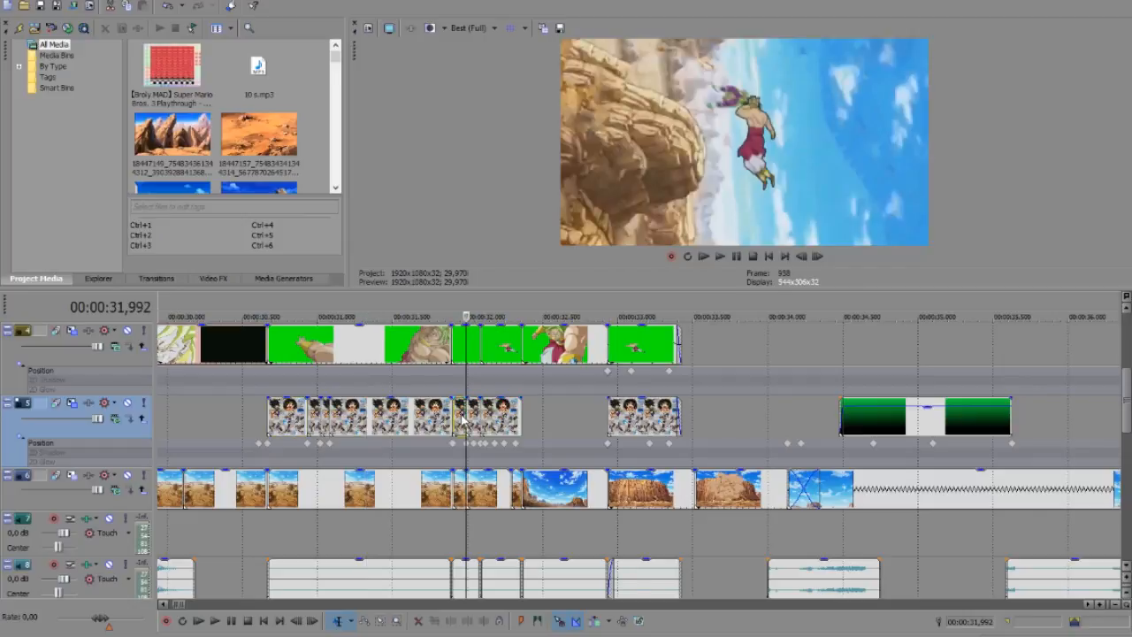
key(Right)
key(Right)
key(Right)
key(Right)
key(Right)
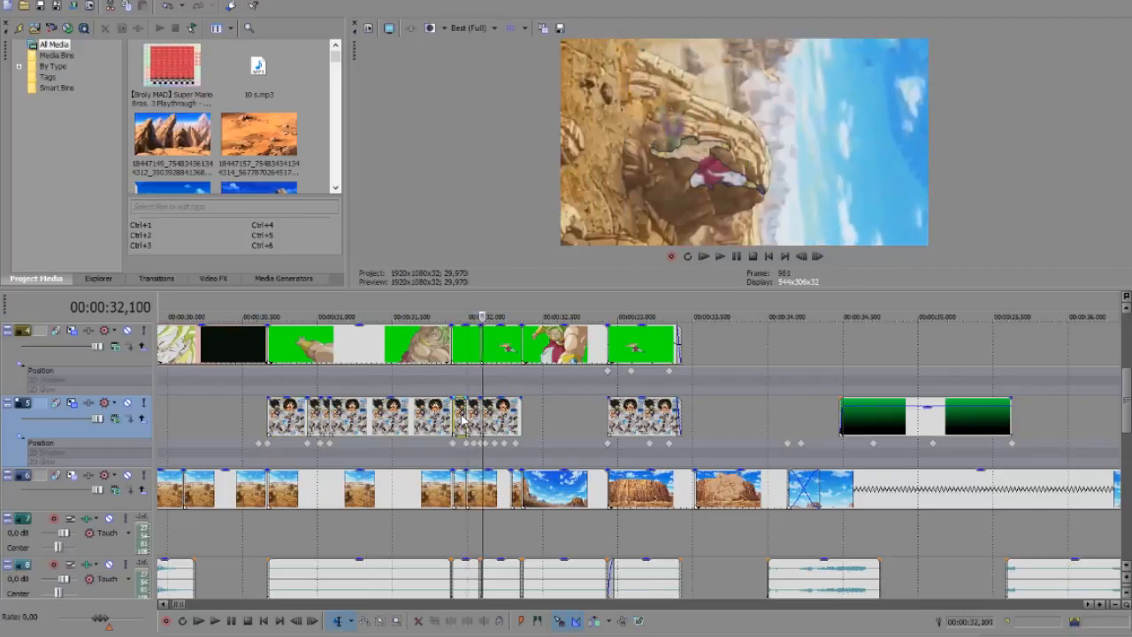
key(Right)
scroll(519, 482, up, 2)
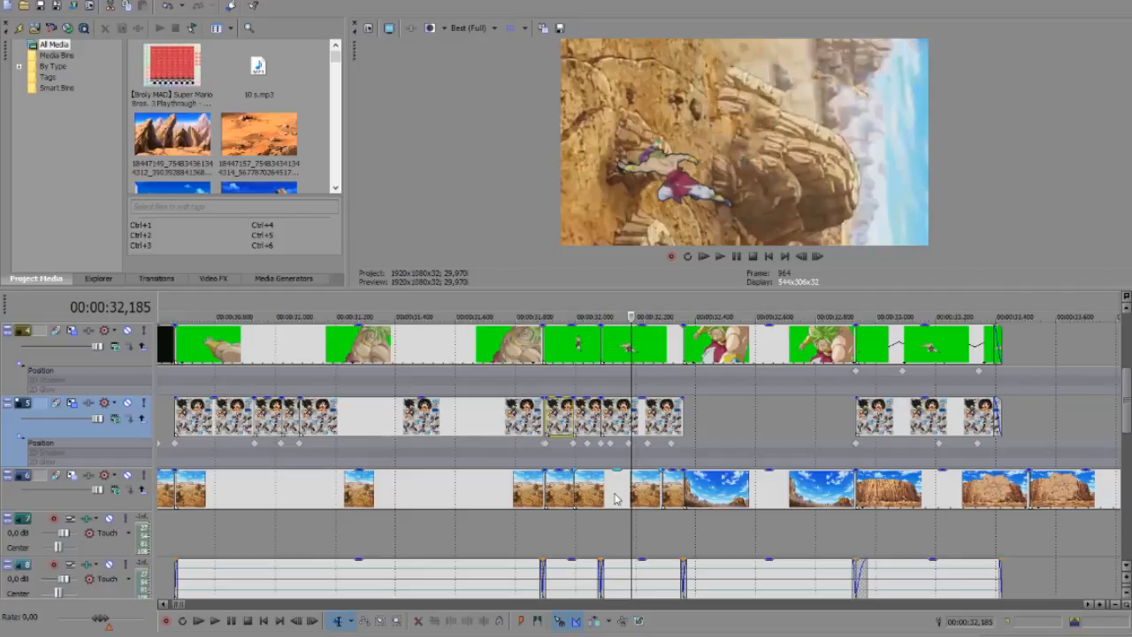
Inspect the Pan/Crop framing and rotation of the desert background clip on track 6 near 32.2 s
right_click(618, 493)
click(723, 100)
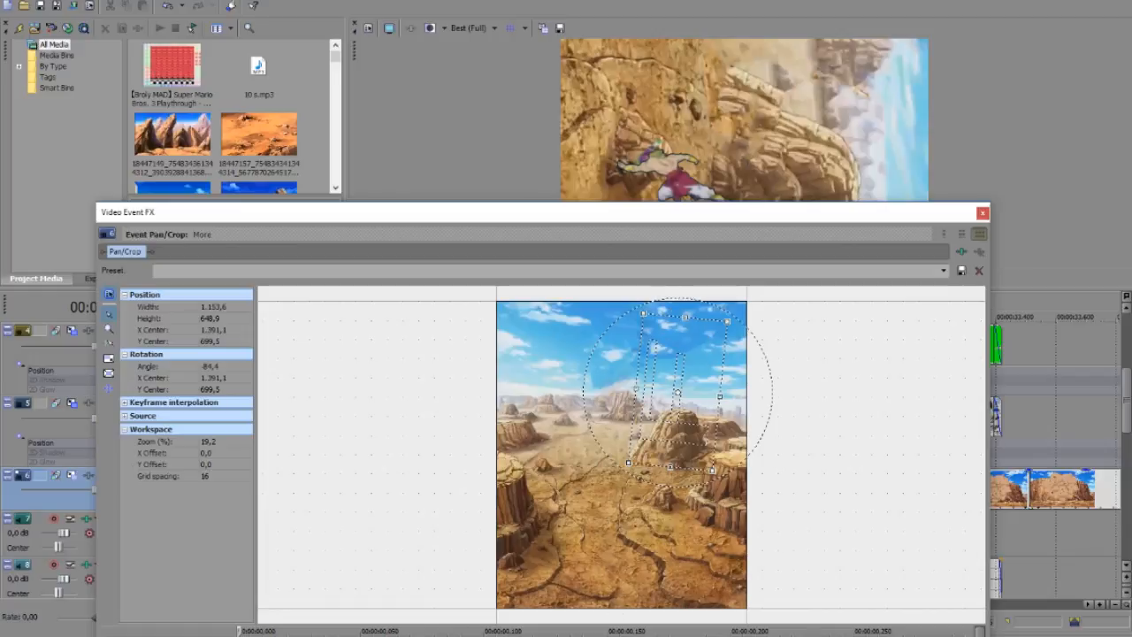
mouse_move(652, 336)
mouse_down()
mouse_move(591, 495)
mouse_move(581, 368)
mouse_move(607, 433)
mouse_move(607, 349)
mouse_move(615, 466)
mouse_move(641, 346)
mouse_up()
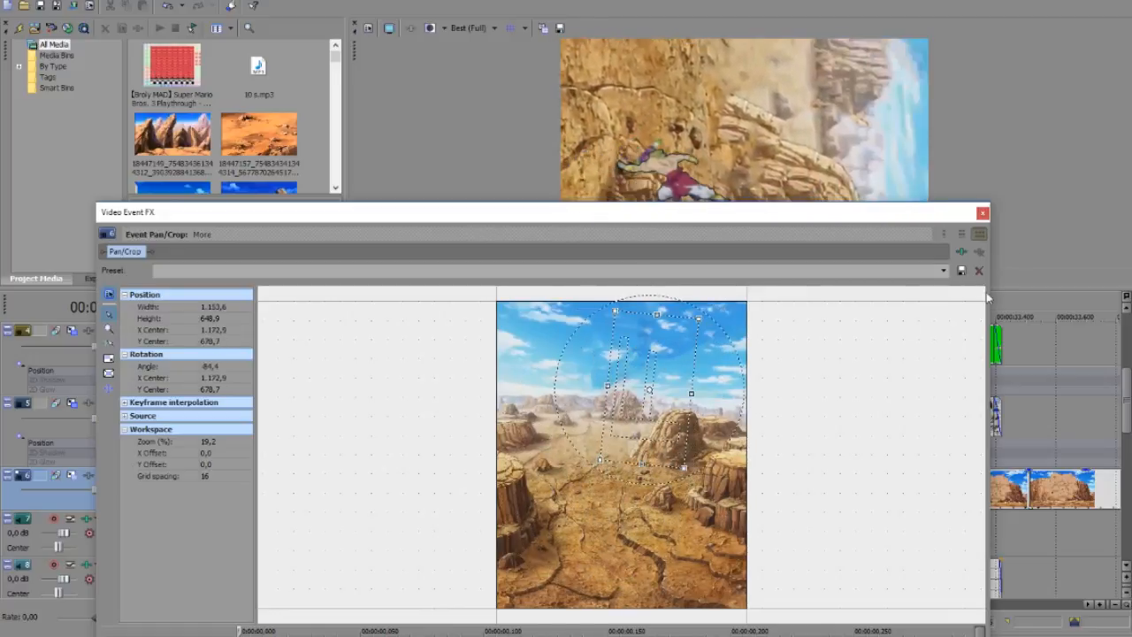
click(981, 214)
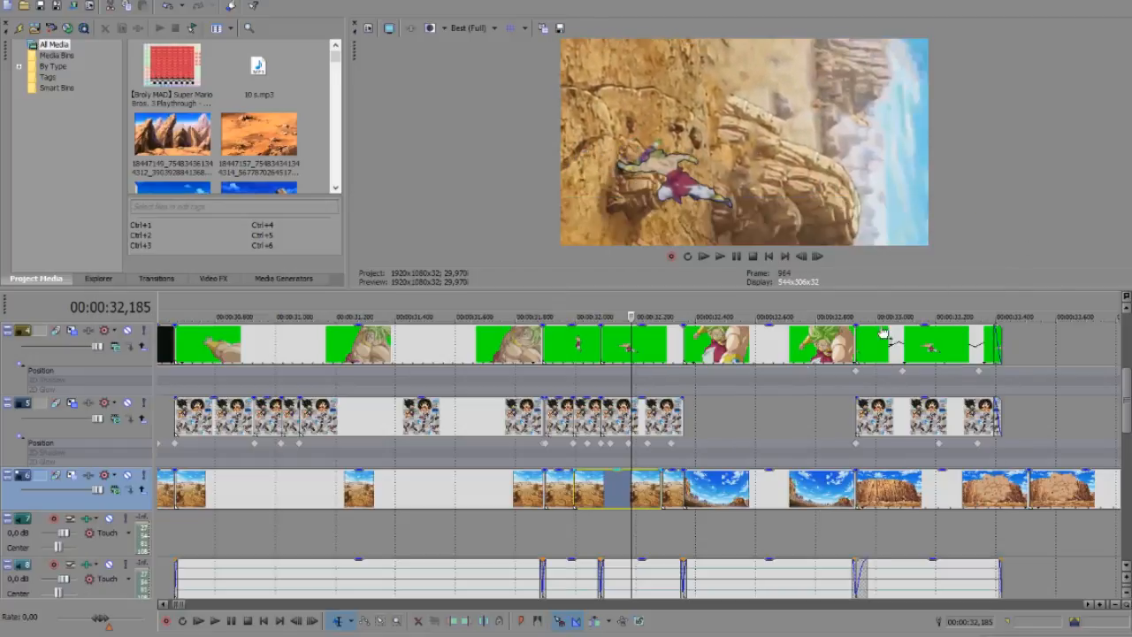
Preview the composite along track 5 from about 32.2 s through the gap to the last sprite-sheet clip near 33 s
click(652, 423)
click(670, 413)
click(693, 412)
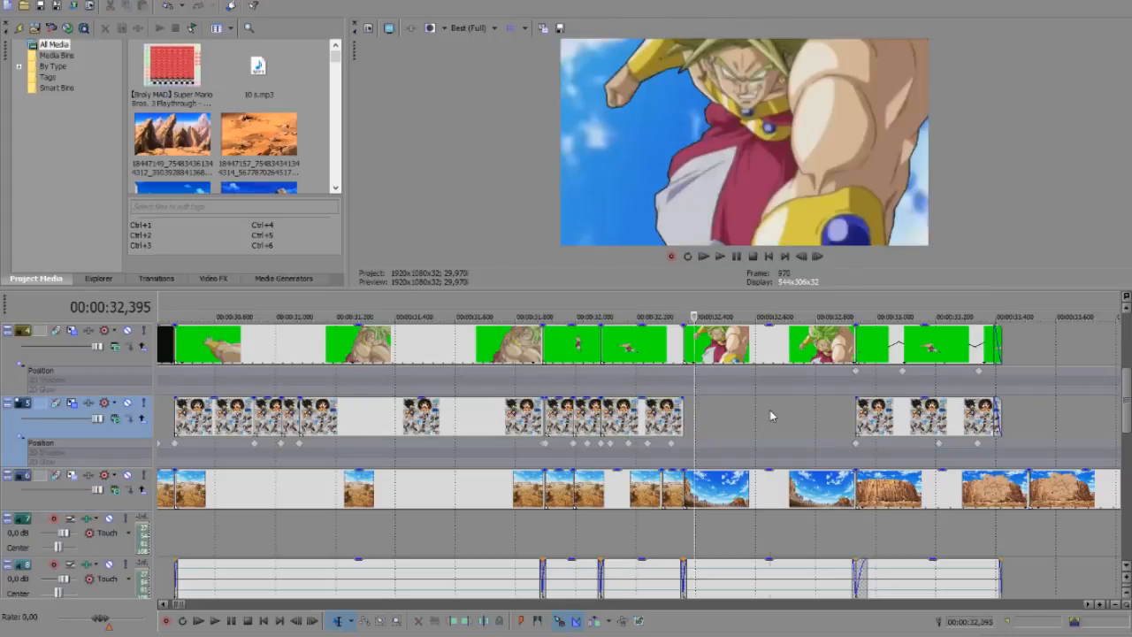
click(854, 416)
click(956, 425)
click(919, 427)
Lower the opacity of the sprite-sheet clip on track 5 and the green-screen clip on track 4 near 33 s to zero
scroll(919, 427, up, 3)
click(442, 419)
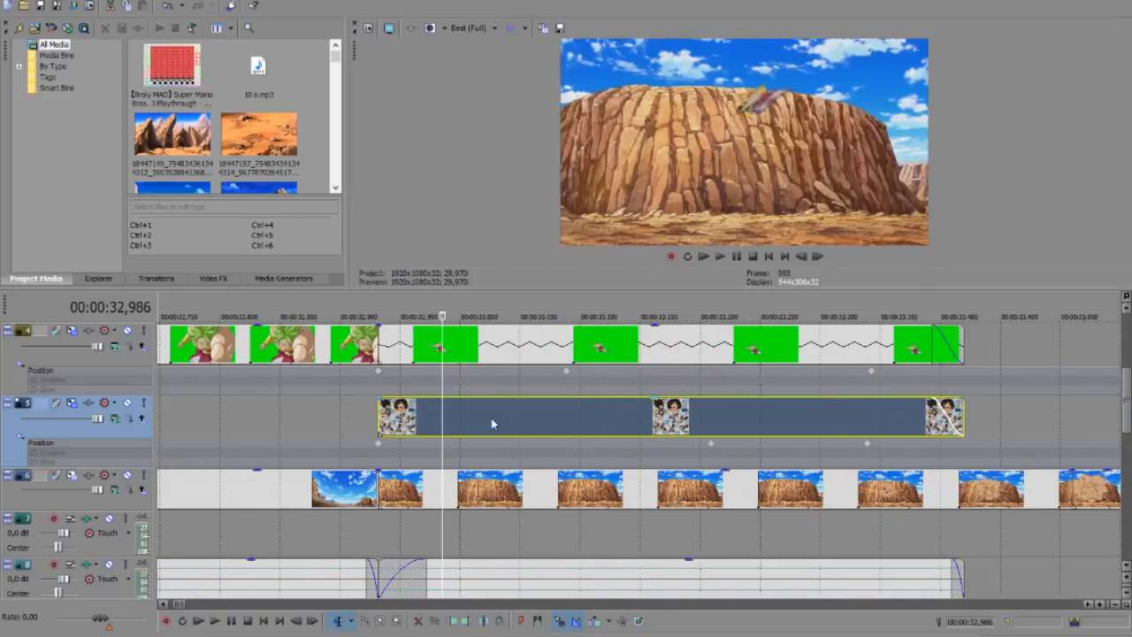
click(487, 402)
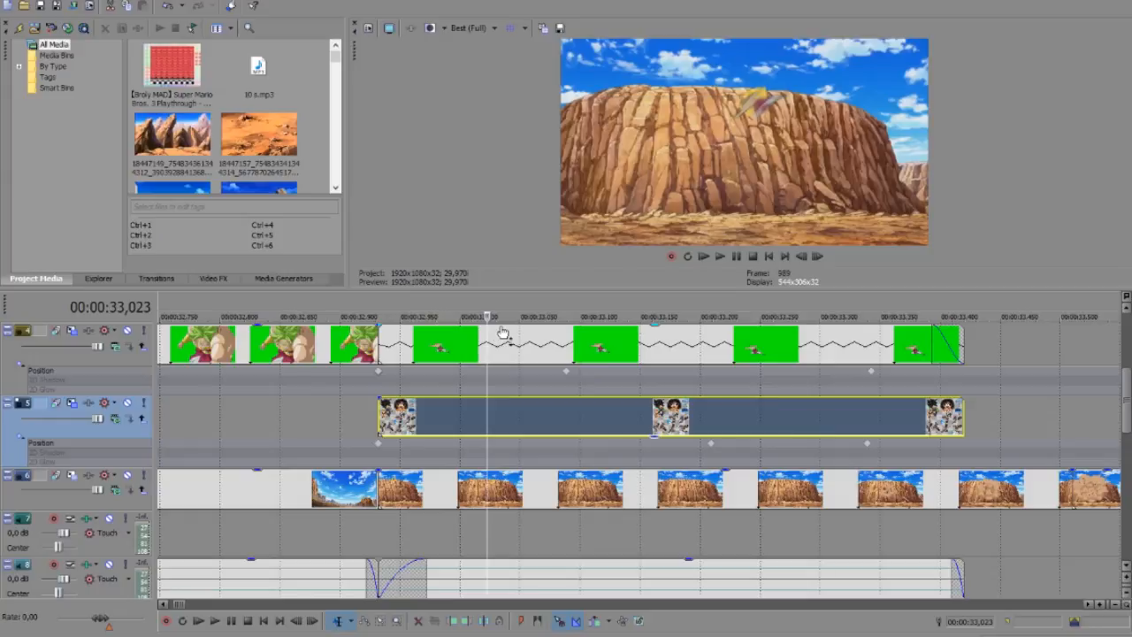
click(502, 331)
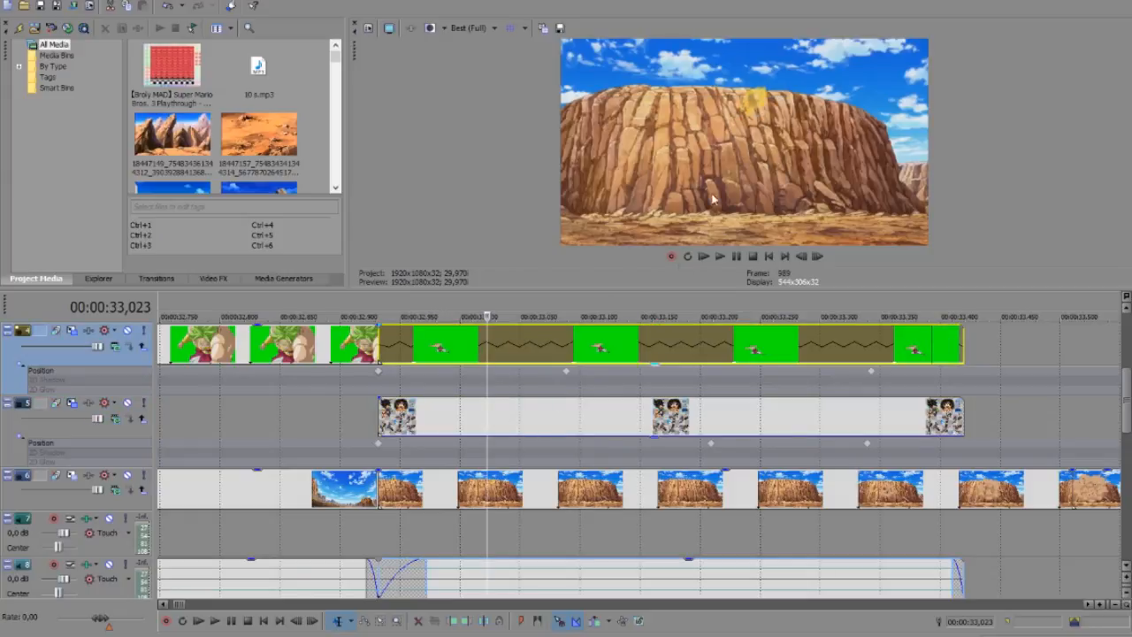
Preview the successive rock and sky background clips on track 6 from about 33 to 35 s
click(416, 499)
scroll(798, 498, down, 3)
click(811, 497)
scroll(822, 500, down, 3)
click(796, 502)
scroll(831, 502, down, 3)
click(692, 493)
scroll(692, 494, up, 5)
click(527, 498)
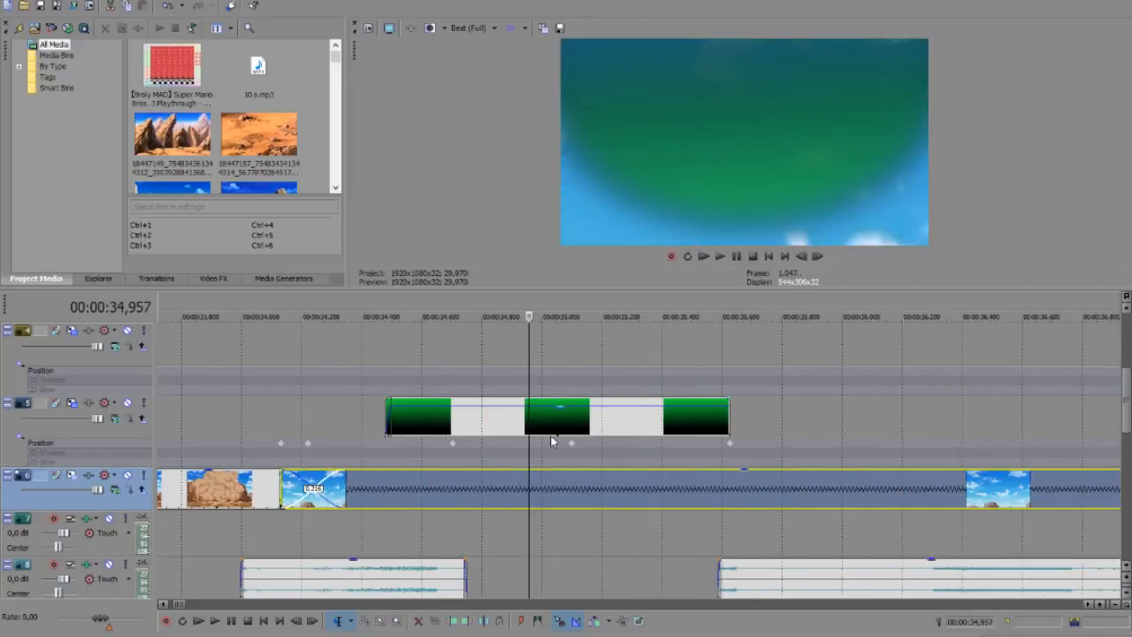
Inspect the Chroma Keyer effect settings of the green gradient clip on track 5 near 35 s
right_click(551, 434)
click(538, 429)
right_click(538, 425)
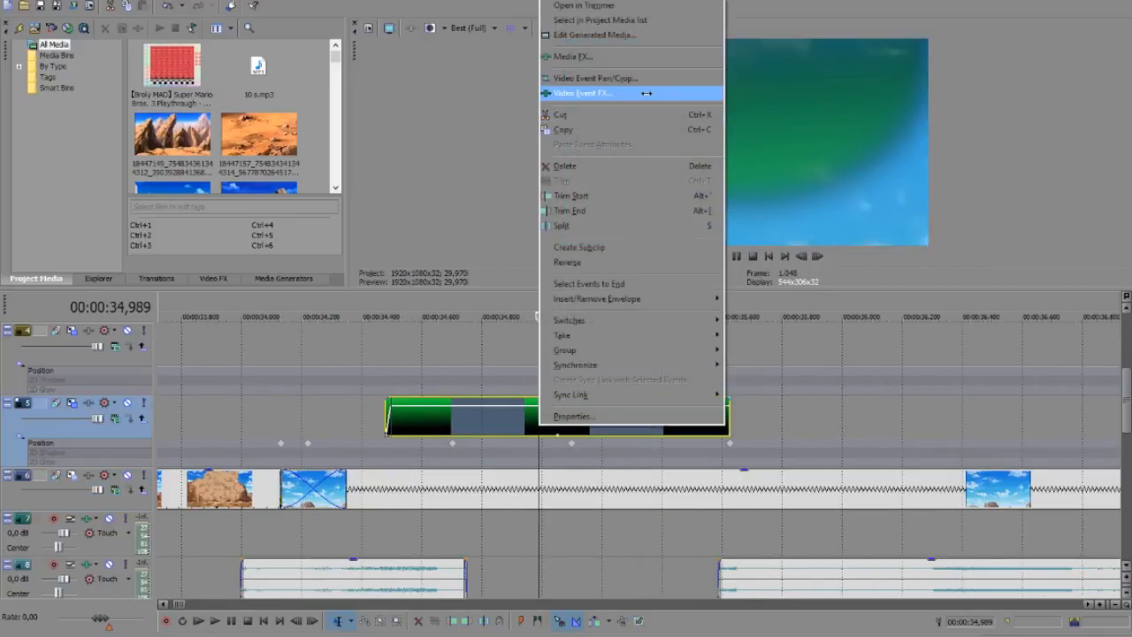
click(647, 92)
drag(639, 211, 616, 301)
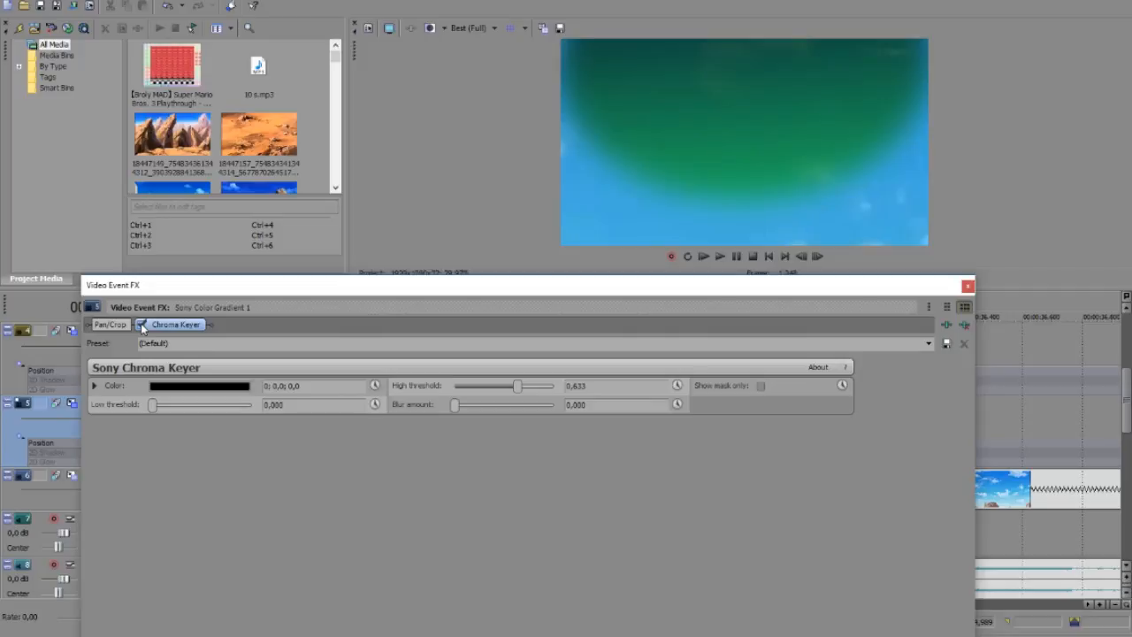
click(967, 286)
Inspect the feathered oval Pan/Crop mask of the green gradient clip on track 5
right_click(590, 433)
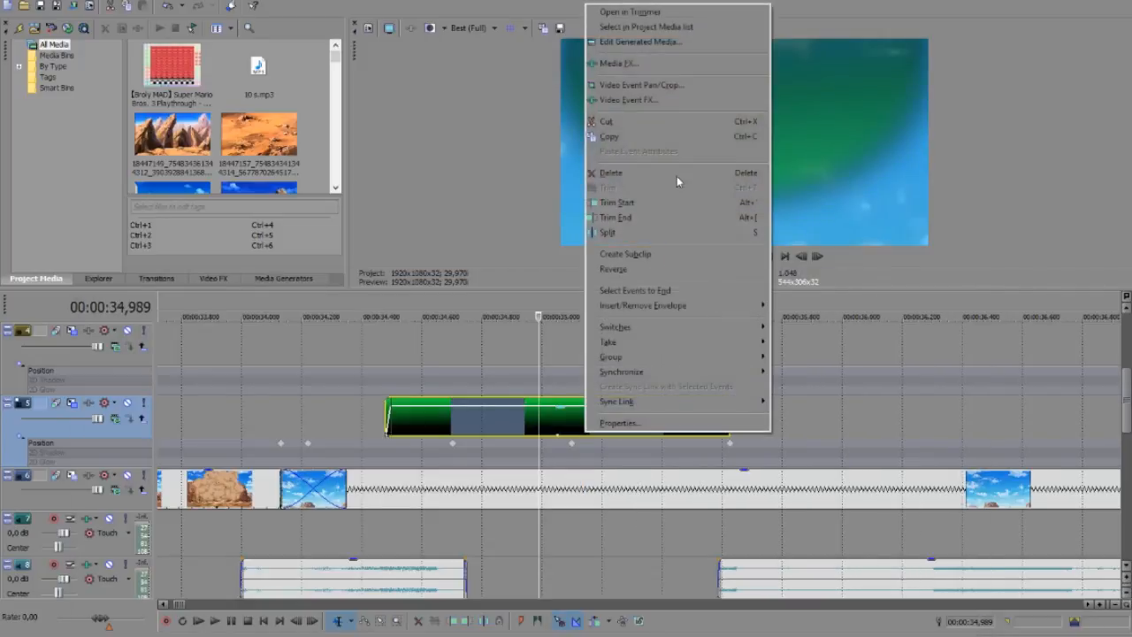
click(684, 92)
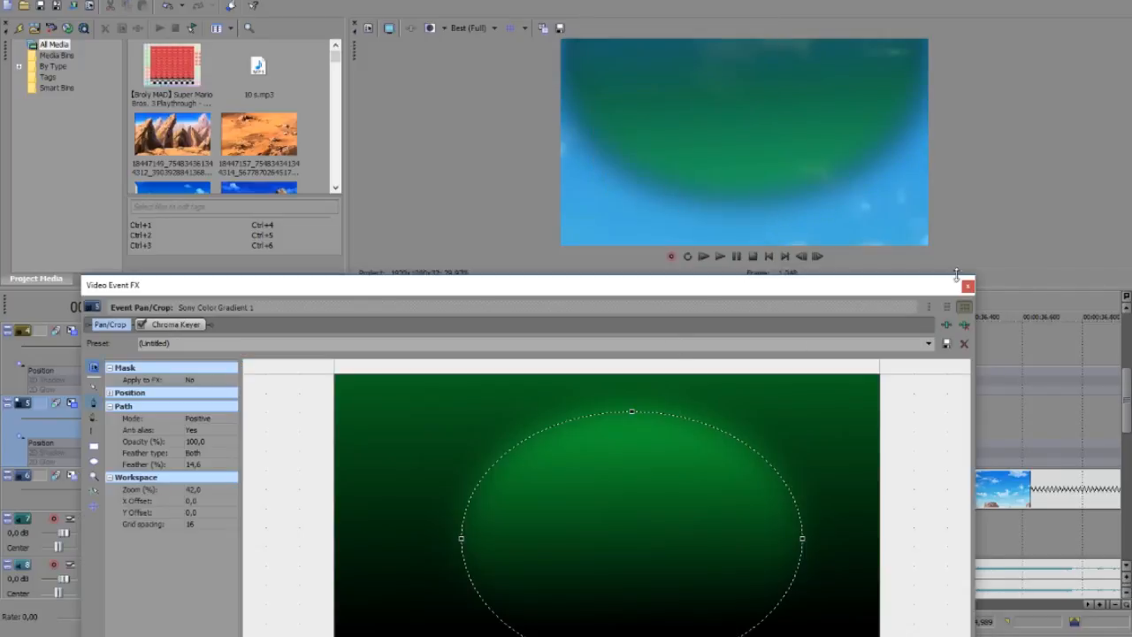
click(967, 286)
Preview the hand and energy-ball composite over the long sky clip on track 6 from about 35.7 to 38.6 s
scroll(840, 503, down, 8)
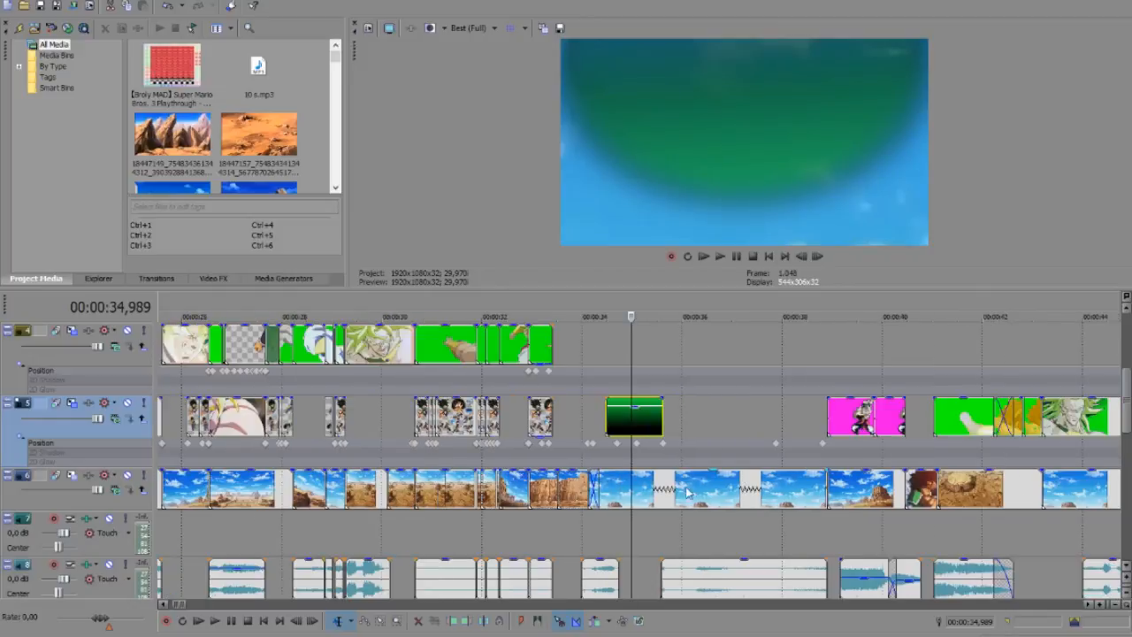
click(669, 494)
click(740, 497)
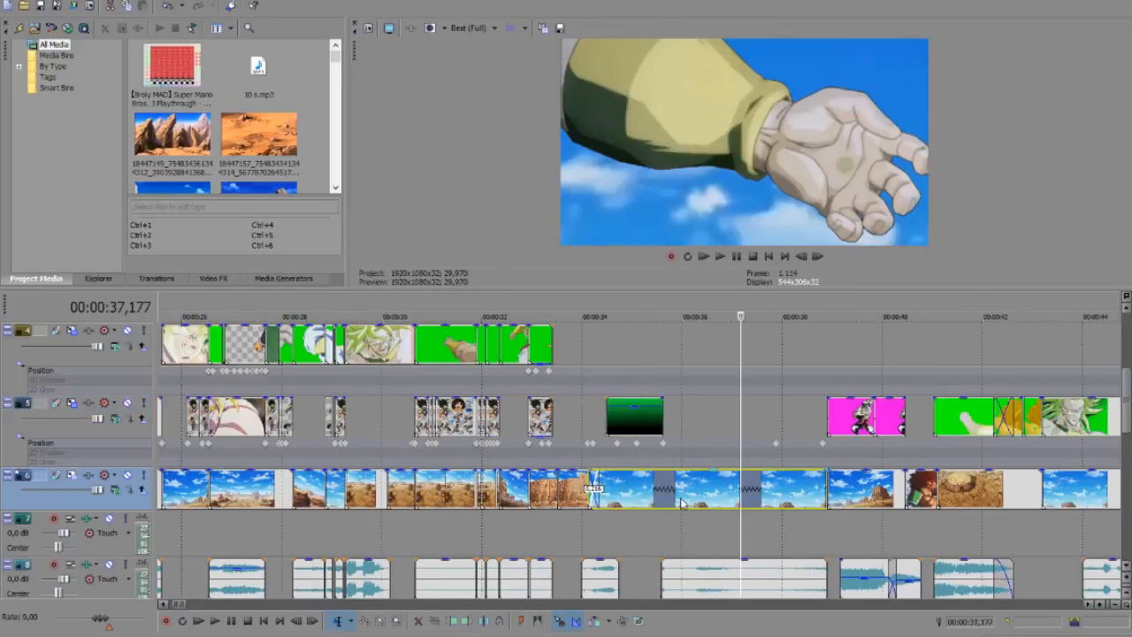
click(680, 500)
scroll(678, 499, up, 4)
click(579, 496)
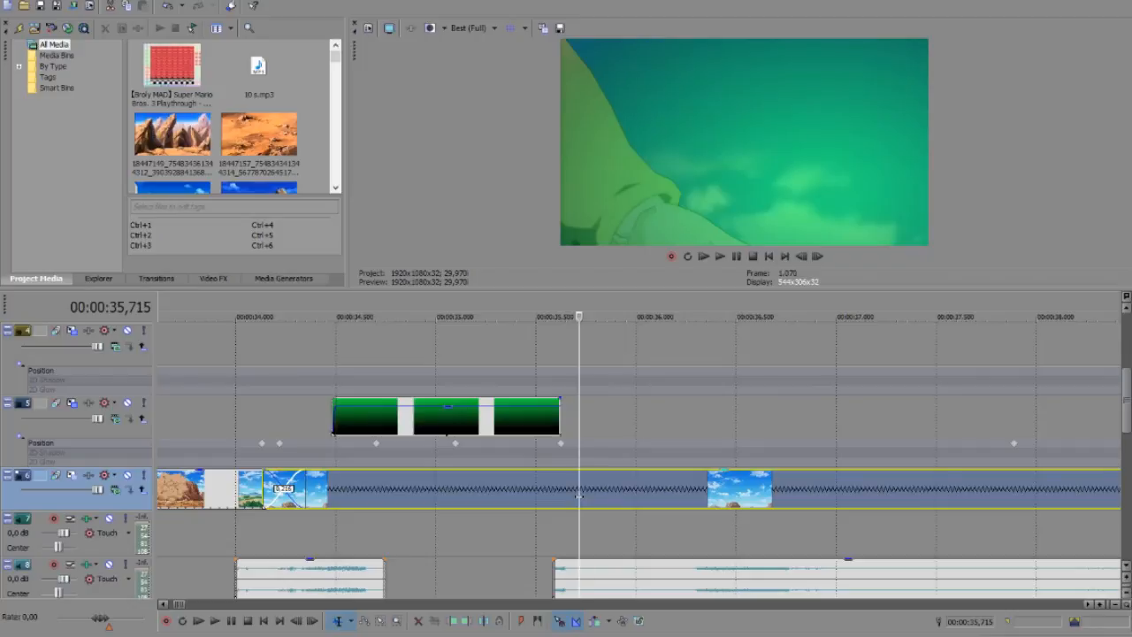
click(674, 486)
click(778, 484)
click(810, 484)
click(933, 479)
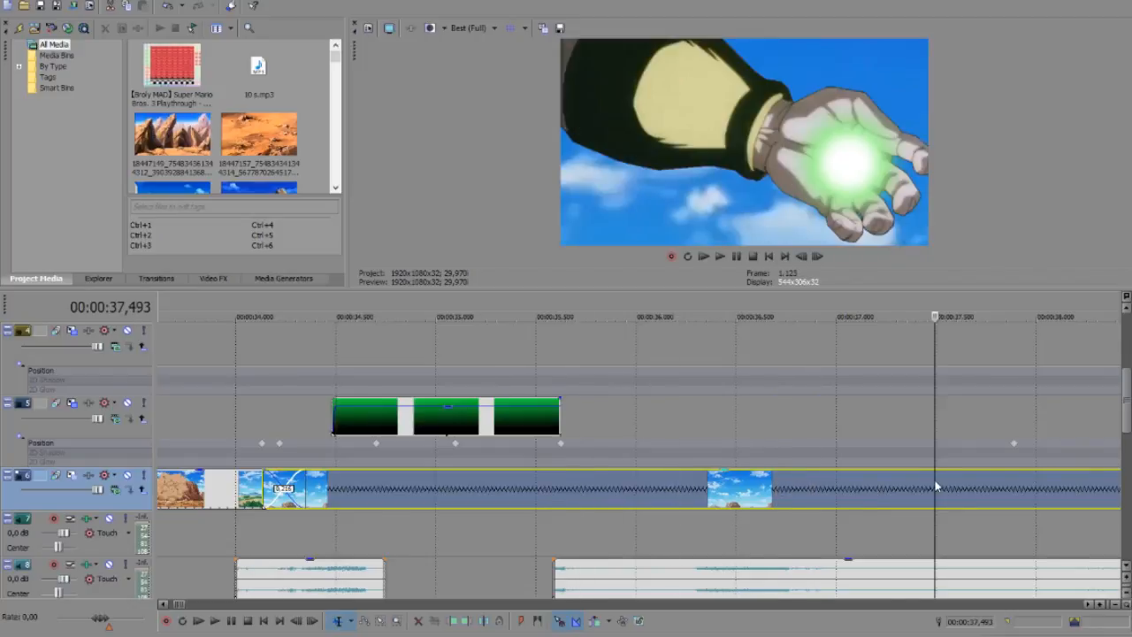
scroll(933, 479, down, 4)
click(688, 494)
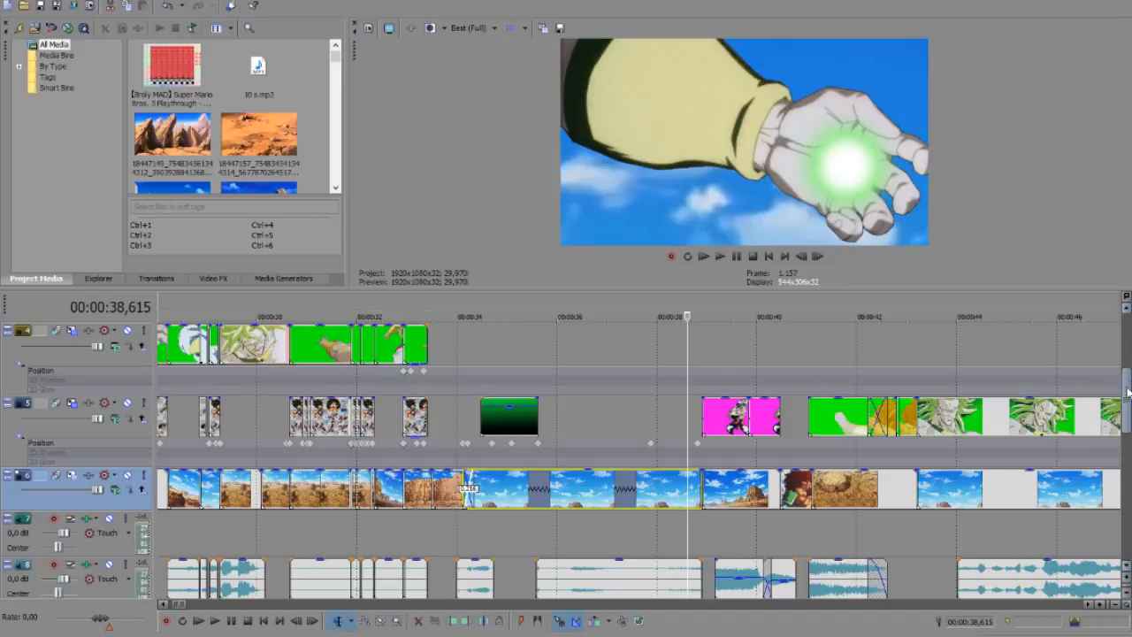
Lower the opacity of the green energy-ball clip on track 2 to 0% and preview the hand clip on track 3 near 37.3 s
drag(1125, 389, 1125, 336)
click(650, 413)
scroll(649, 413, up, 3)
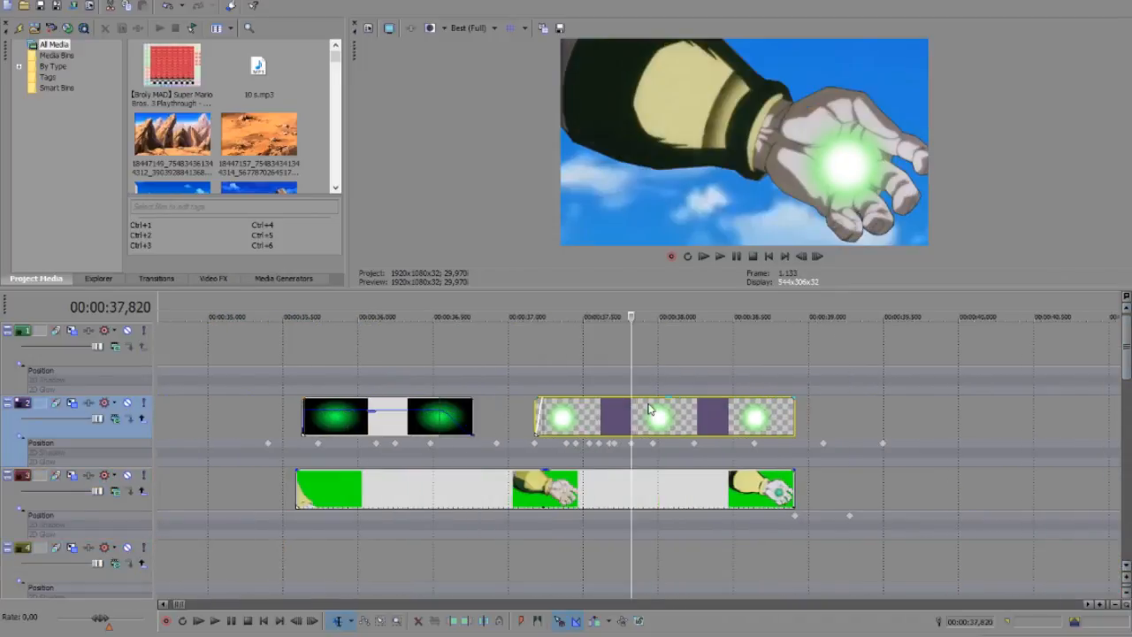
drag(656, 400, 650, 460)
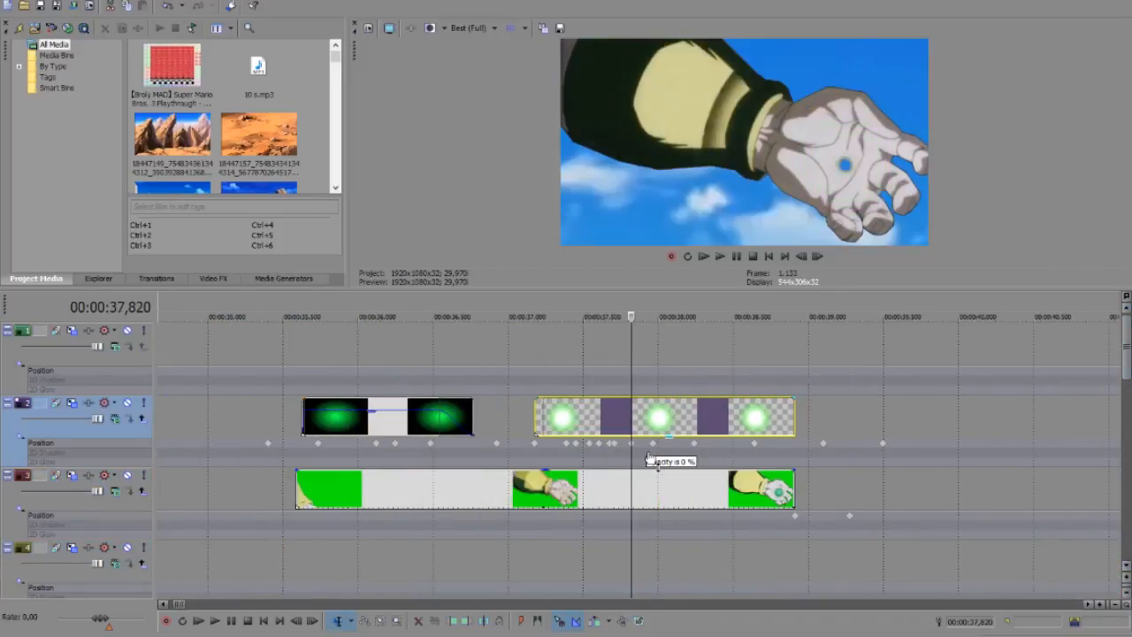
click(556, 496)
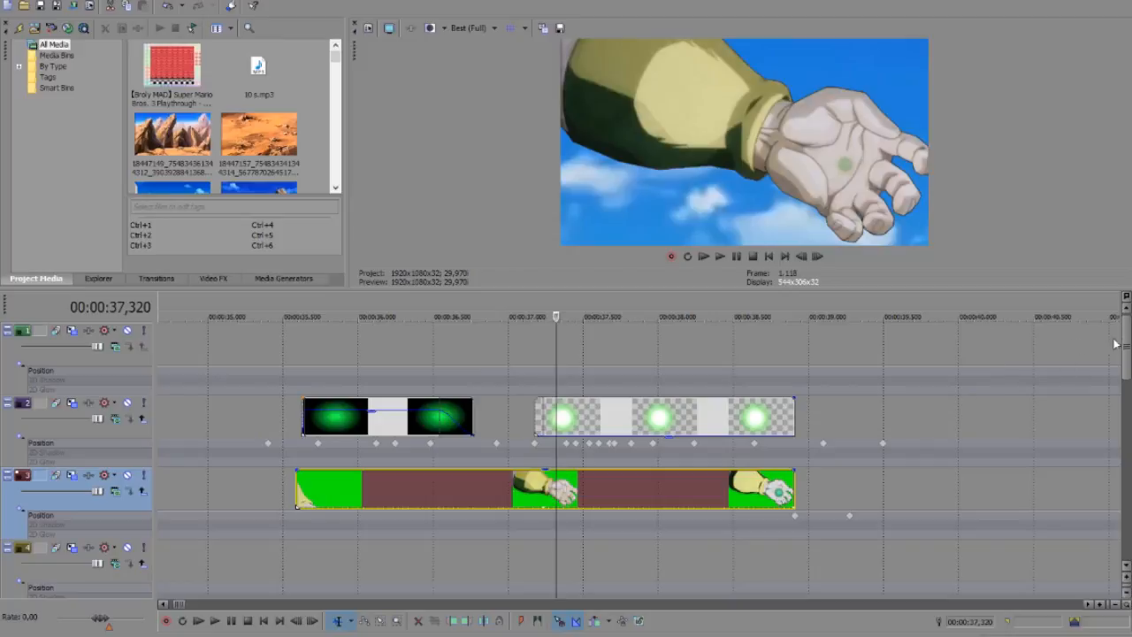
Preview the composite at the magenta-background Broly clips on track 5 from about 39.8 s
drag(1123, 379, 1118, 412)
click(930, 451)
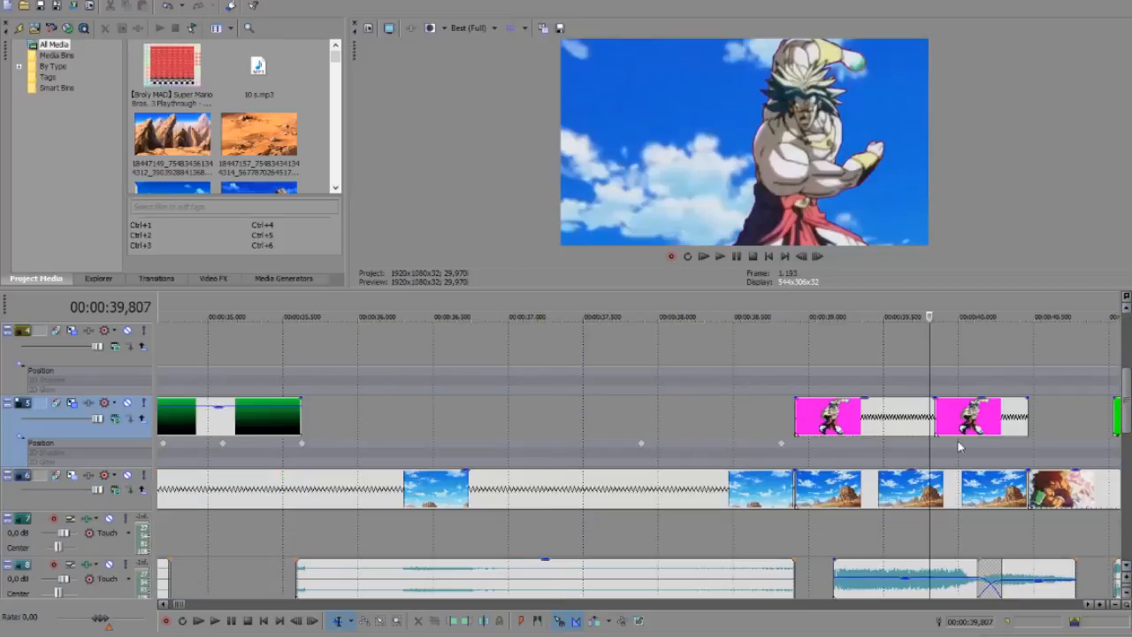
click(959, 448)
Preview the close-up clip and the adjoining crater background on track 6 around 40.7 to 40.9 s
scroll(963, 452, down, 2)
click(702, 500)
scroll(702, 500, up, 2)
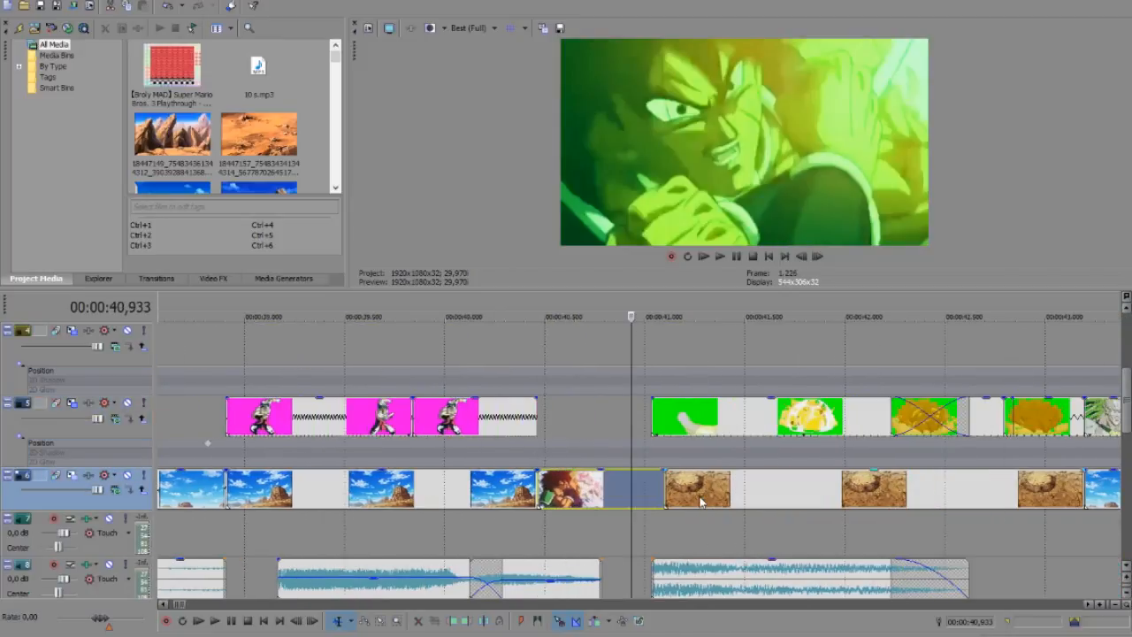
click(748, 494)
scroll(748, 494, down, 2)
click(571, 480)
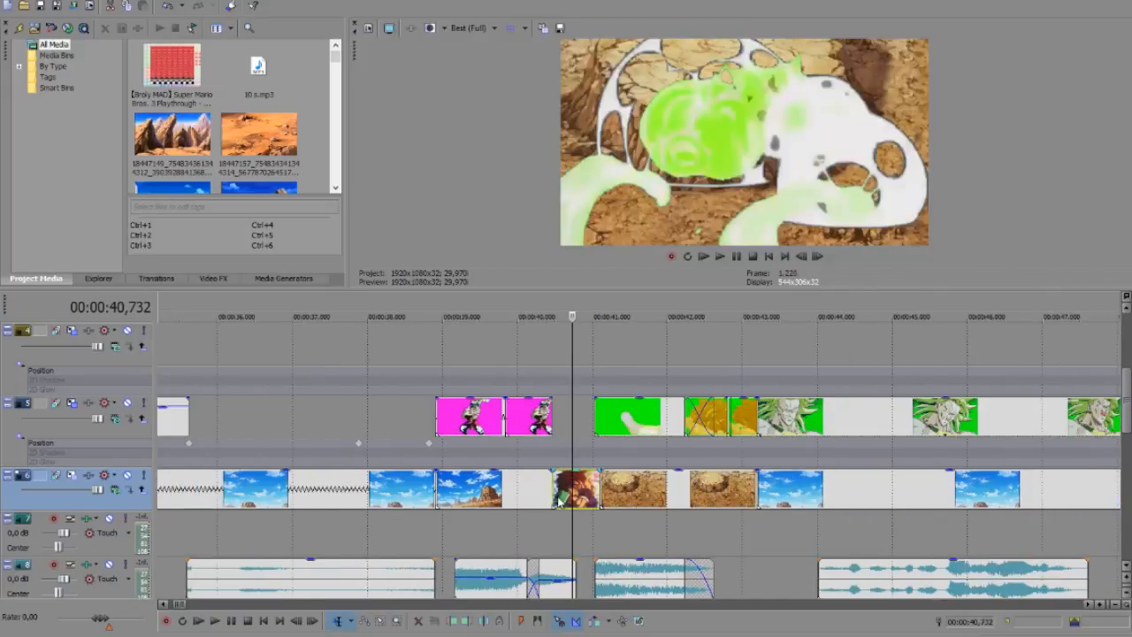
Preview the composite along track 6 from the crater background to the sky background clip near 48.9 s
click(737, 502)
scroll(738, 502, down, 2)
click(780, 495)
scroll(862, 513, up, 2)
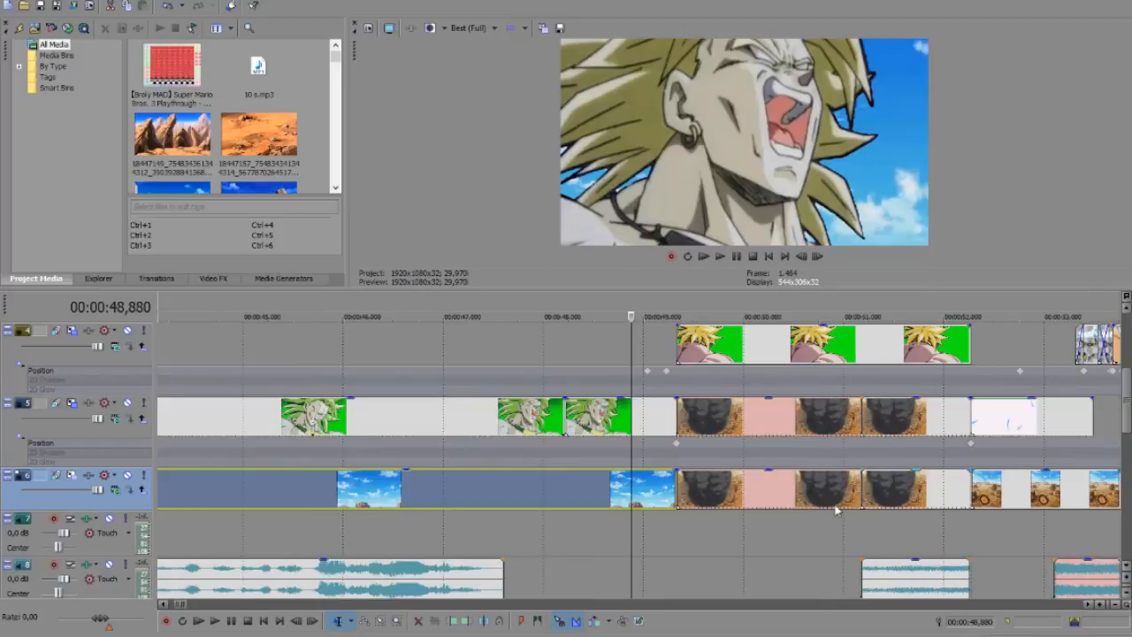
Lower the opacity of Broly's green-screen clip on track 4 to 0% and preview the smoking crater near 50.5 s
click(769, 502)
scroll(769, 502, up, 3)
click(767, 500)
scroll(768, 500, down, 1)
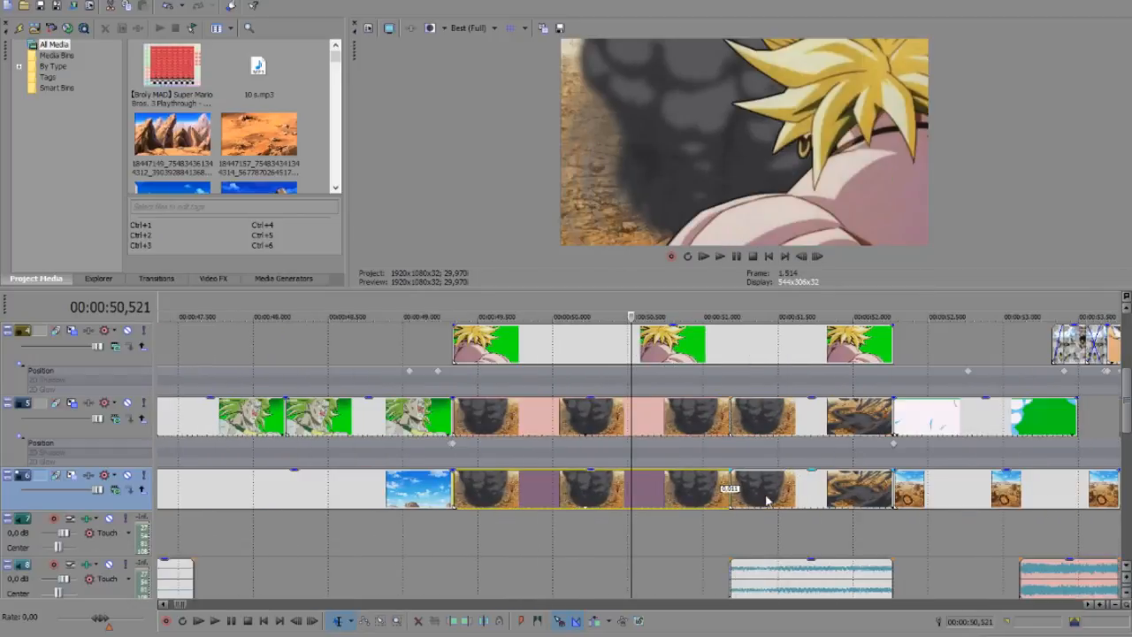
drag(647, 331, 646, 435)
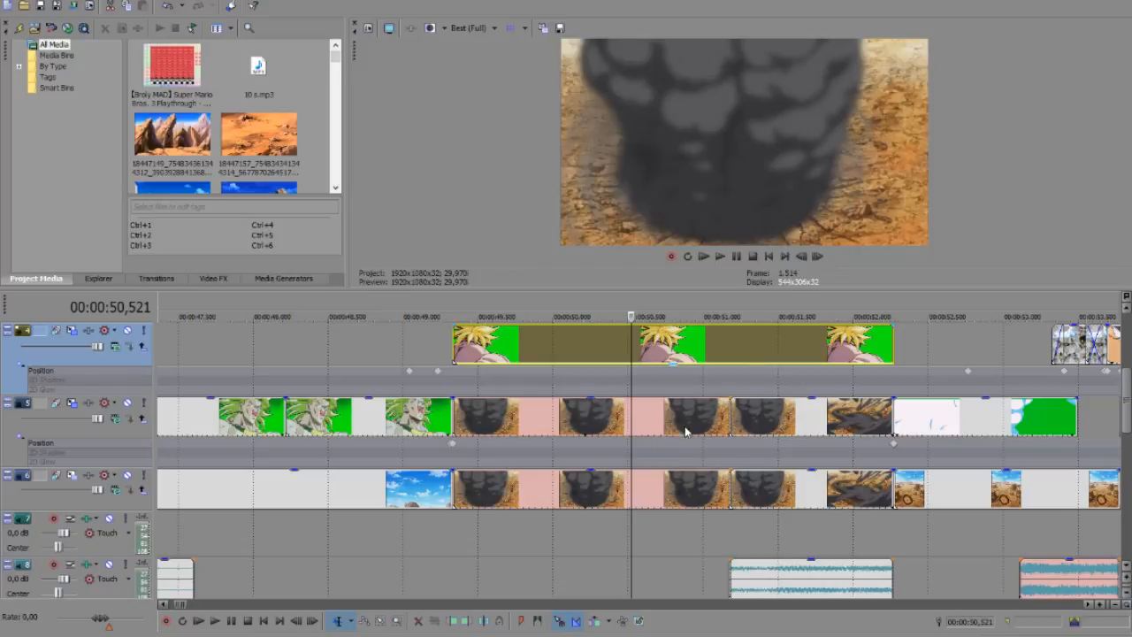
Lower the opacity of the smoking crater clip on track 5 to 0% near 50.7 s, and restore it to full
click(662, 408)
drag(643, 406, 631, 478)
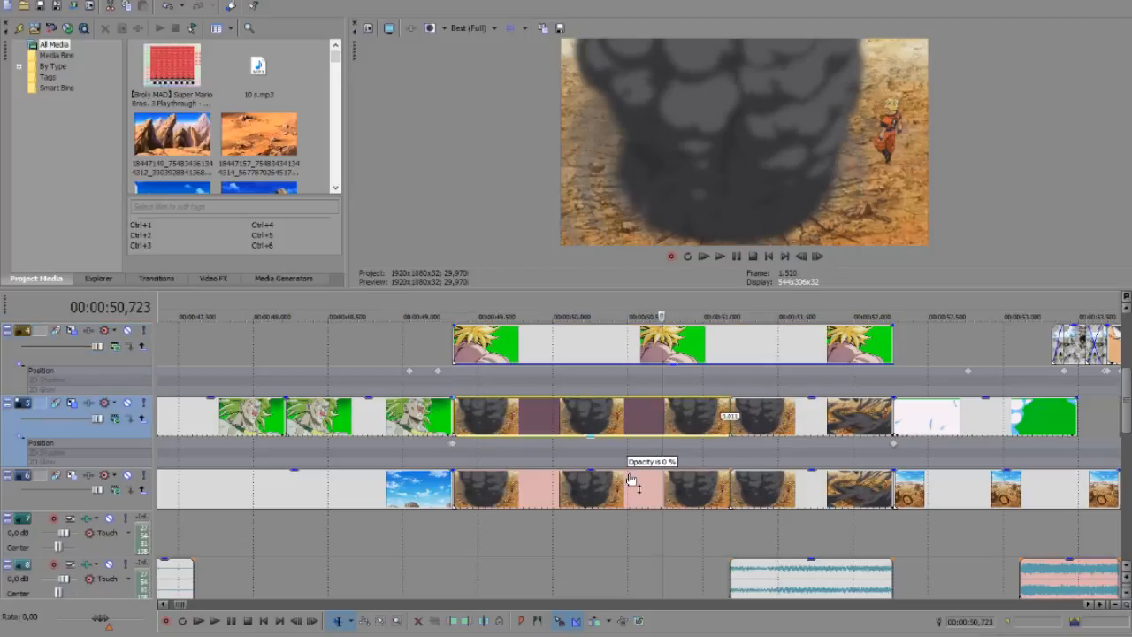
drag(642, 436, 601, 403)
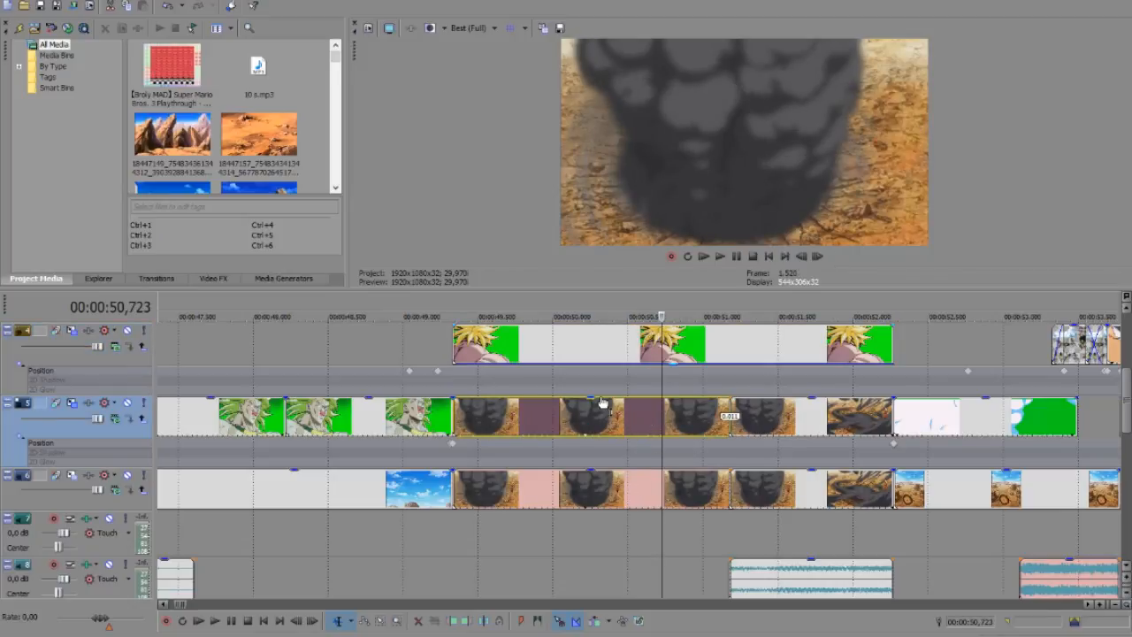
Inspect the oval mask in the Pan/Crop settings of the smoking crater clip on track 5
click(601, 504)
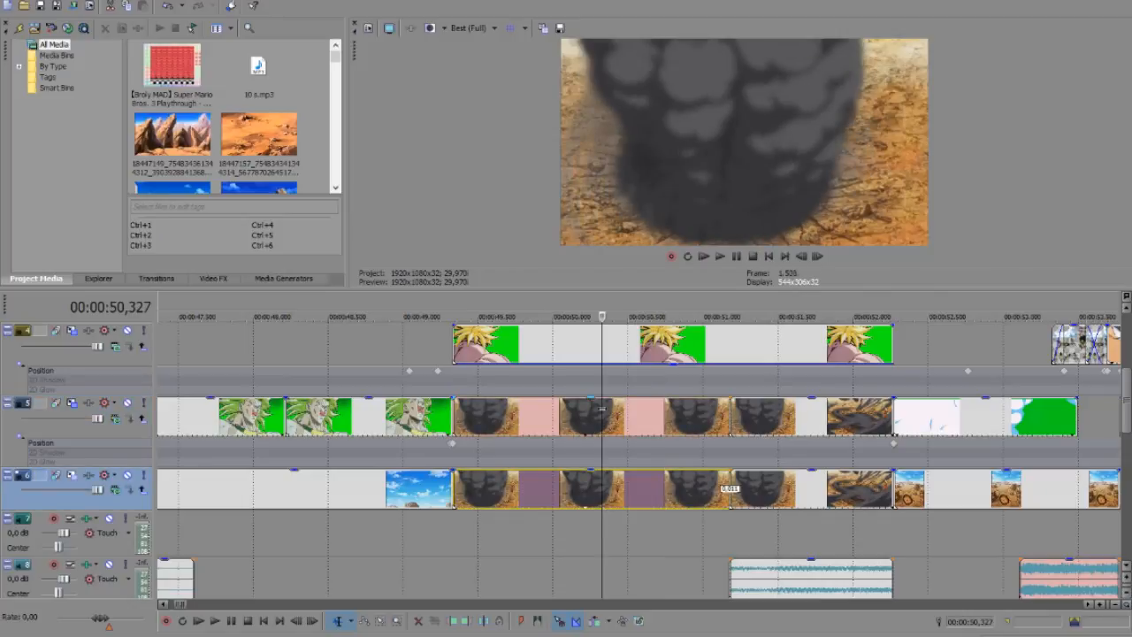
click(566, 421)
right_click(566, 423)
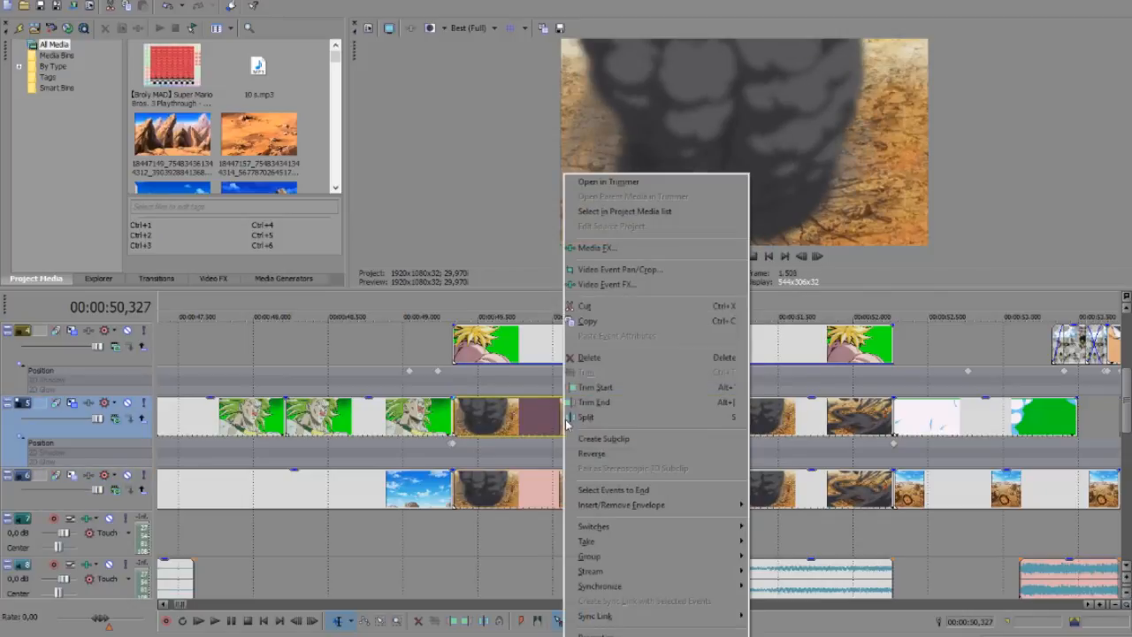
click(607, 268)
drag(700, 286, 586, 172)
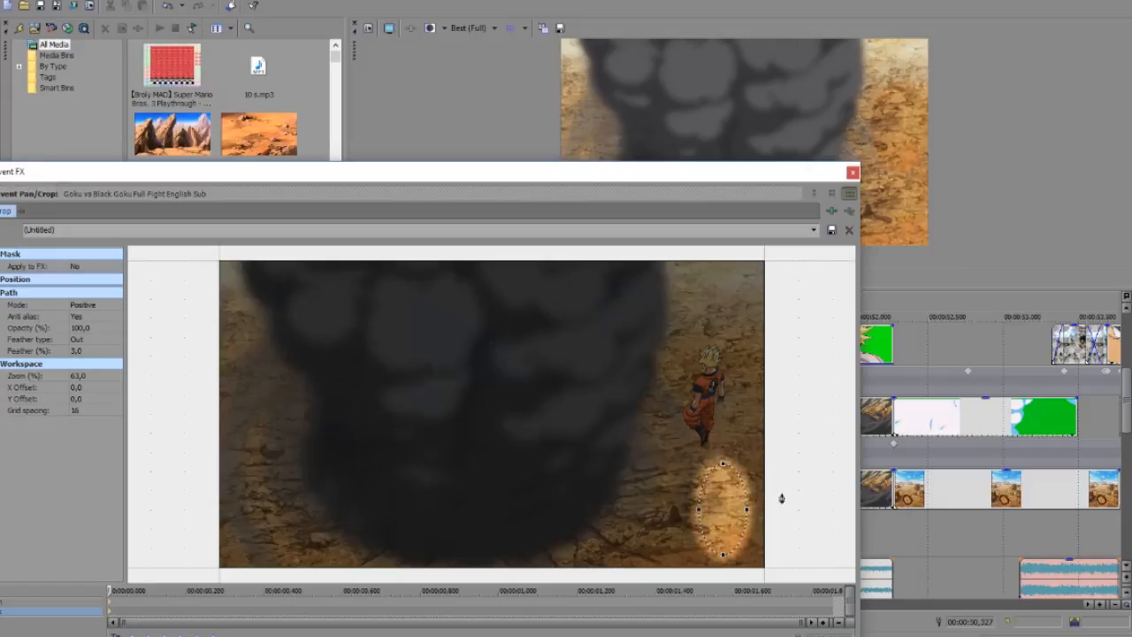
click(852, 173)
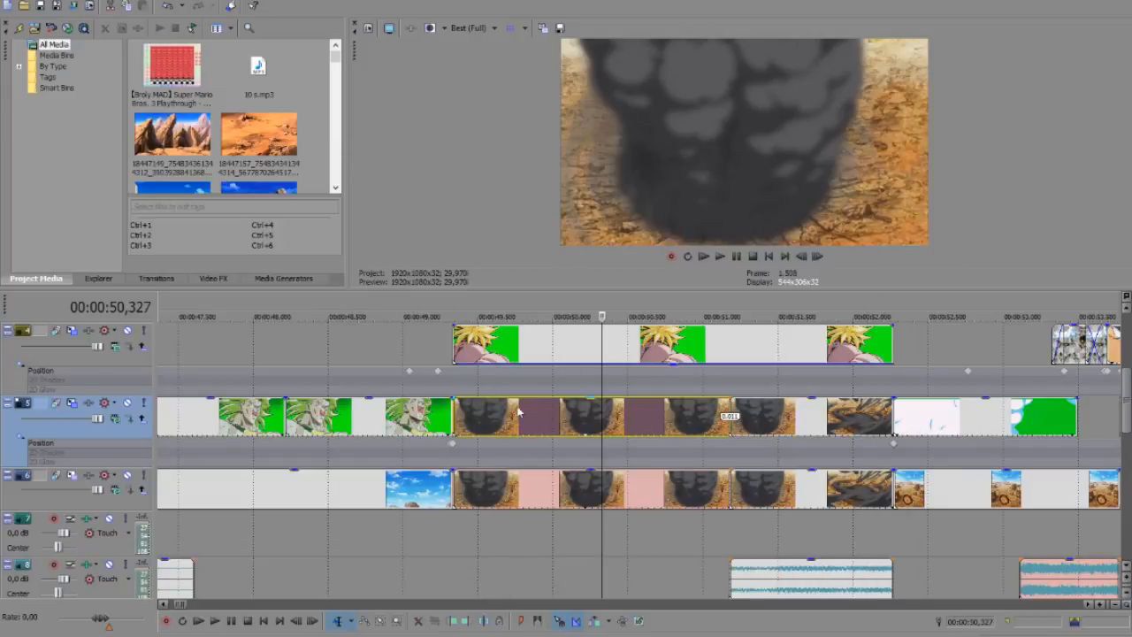
Inspect the Track Motion settings of track 5 for the keyframe at the start of the smoking crater clip
double_click(453, 444)
drag(688, 284, 640, 311)
click(685, 427)
mouse_move(524, 403)
mouse_down()
mouse_move(399, 399)
mouse_move(485, 410)
mouse_move(518, 399)
mouse_up()
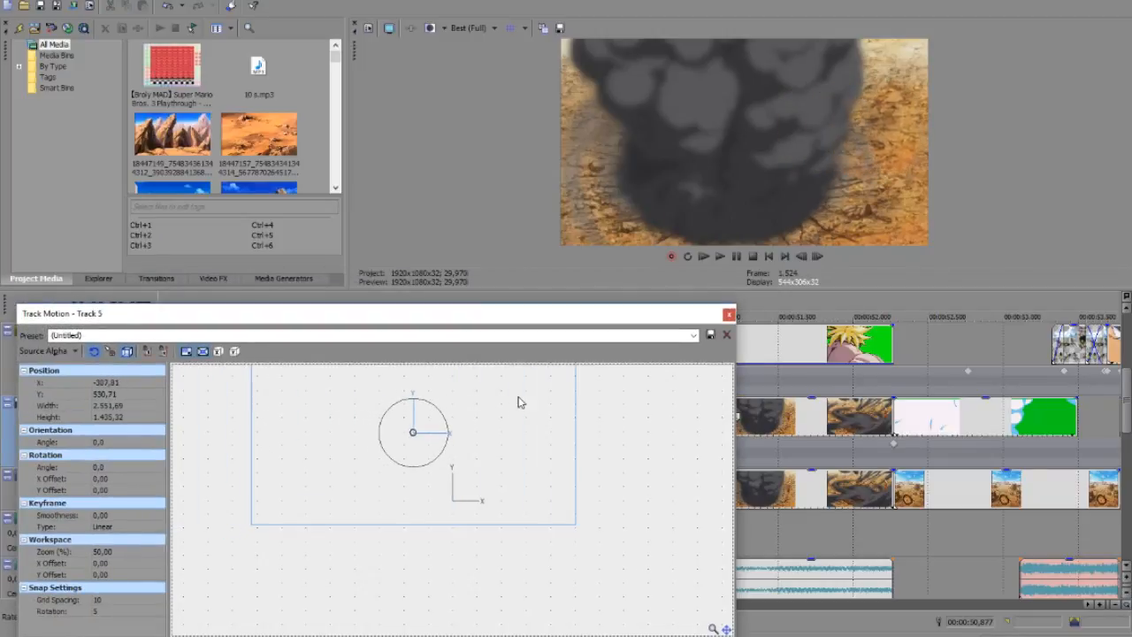
click(728, 314)
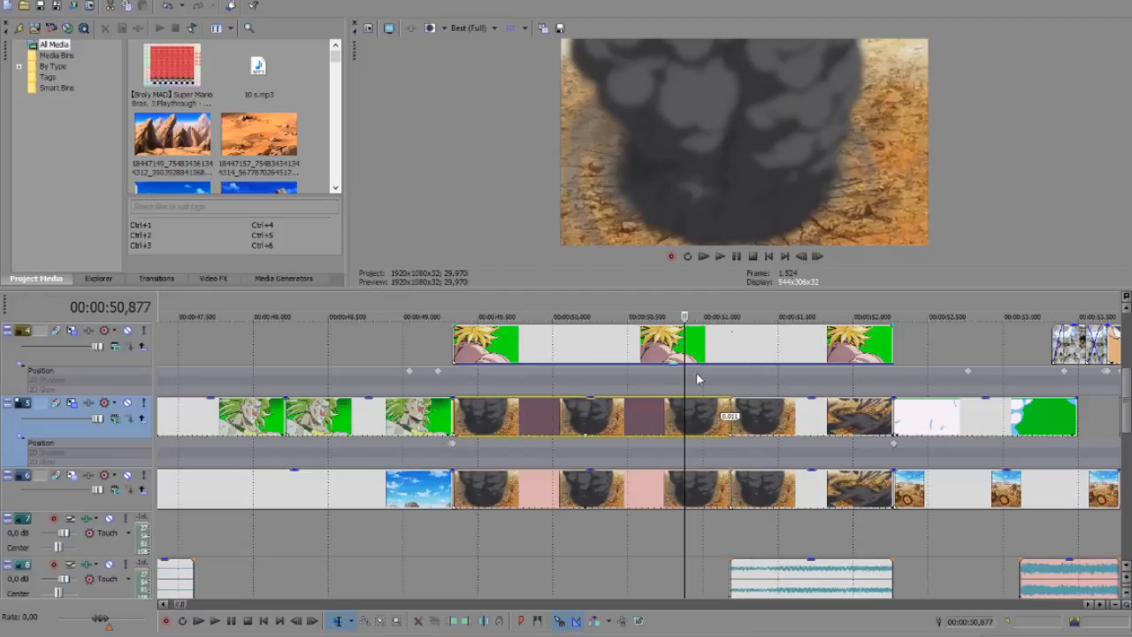
Preview the crater explosion and the following smoke clip on track 5 from about 50.9 to 53.4 s
click(713, 417)
click(748, 420)
click(779, 427)
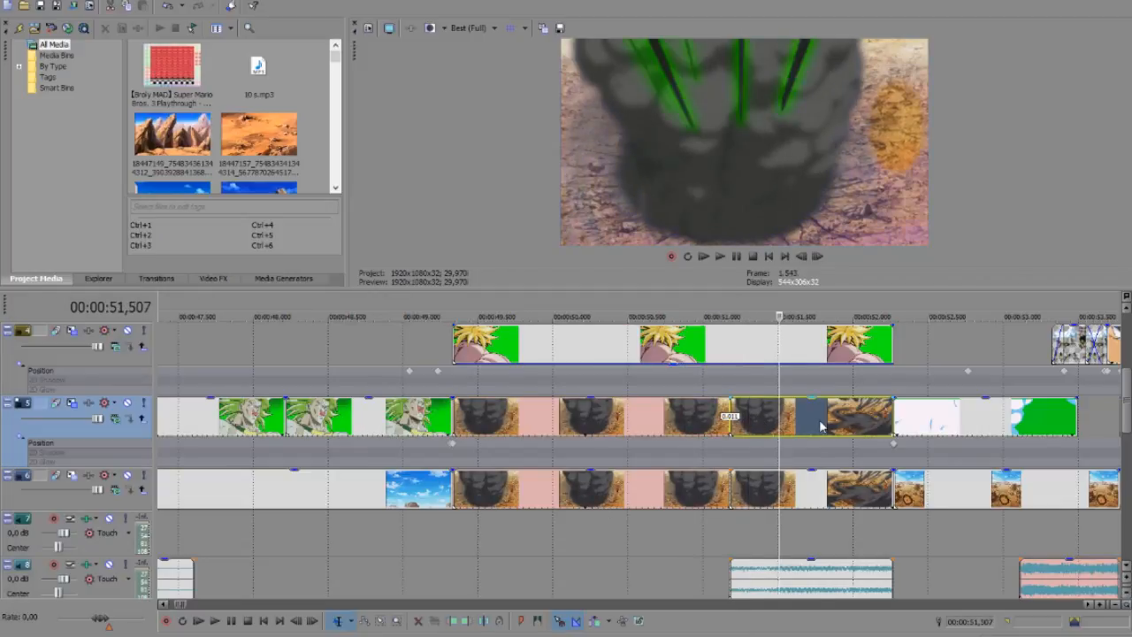
click(818, 427)
click(823, 427)
click(841, 430)
scroll(861, 425, down, 3)
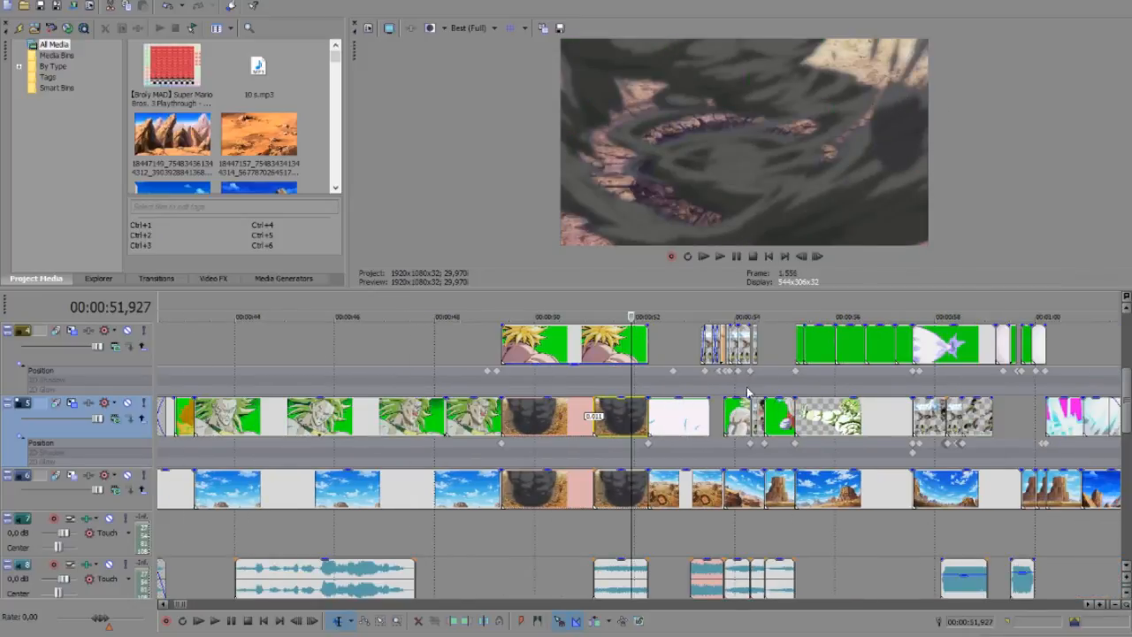
click(686, 417)
scroll(707, 422, up, 3)
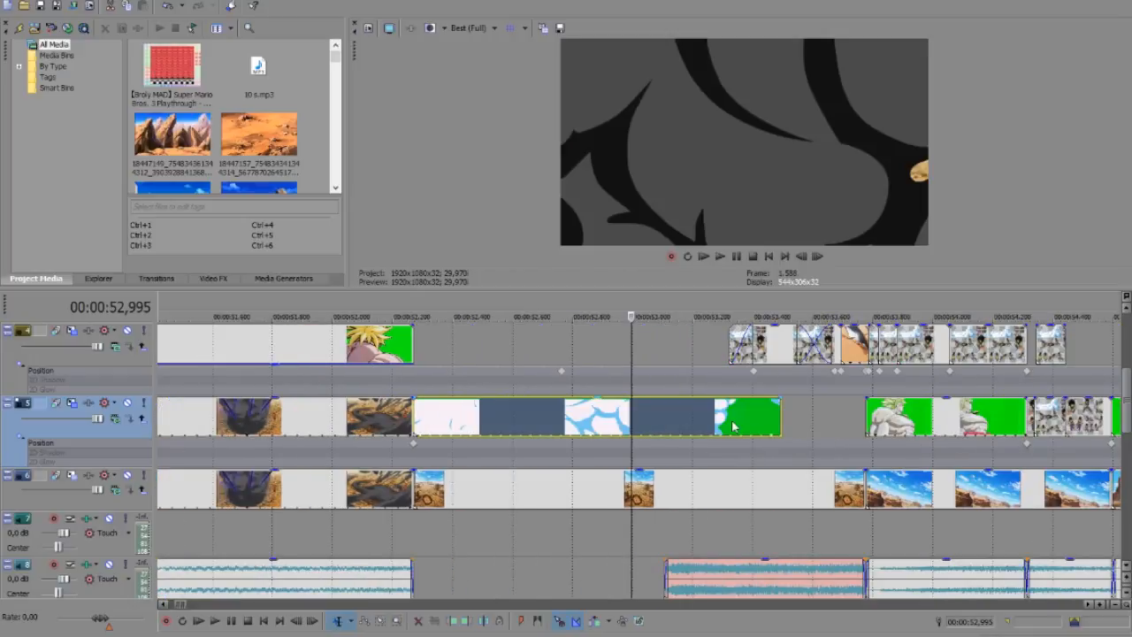
click(730, 426)
click(737, 417)
key(Right)
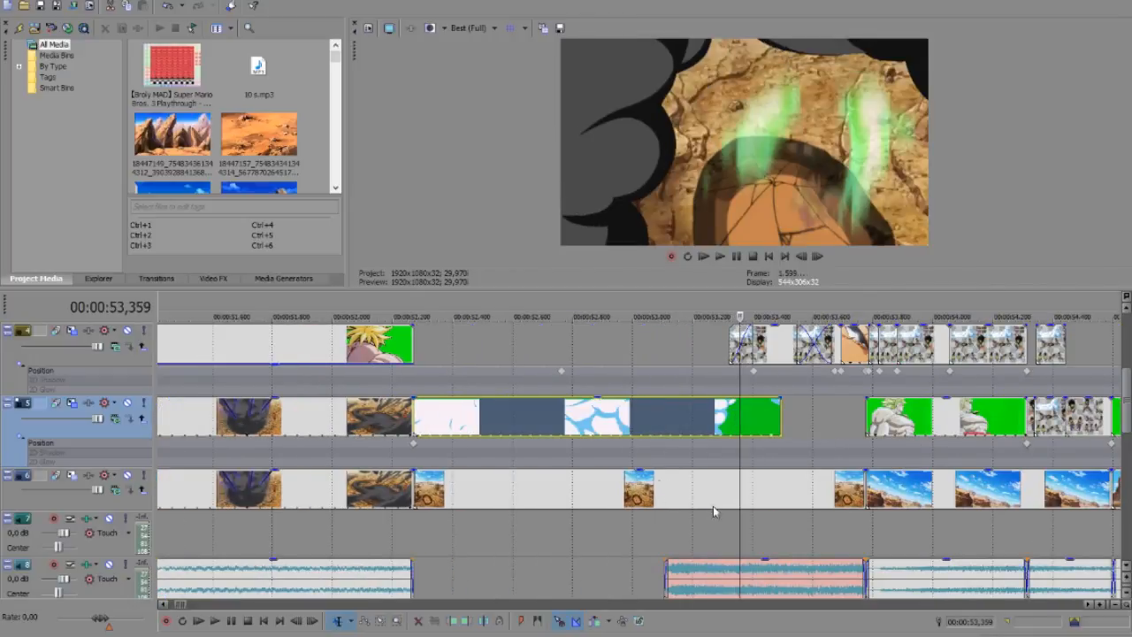
Examine the audio, crater background and crossfading sprite clips on tracks 8, 6 and 4 between about 53.2 and 53.7 s
click(710, 590)
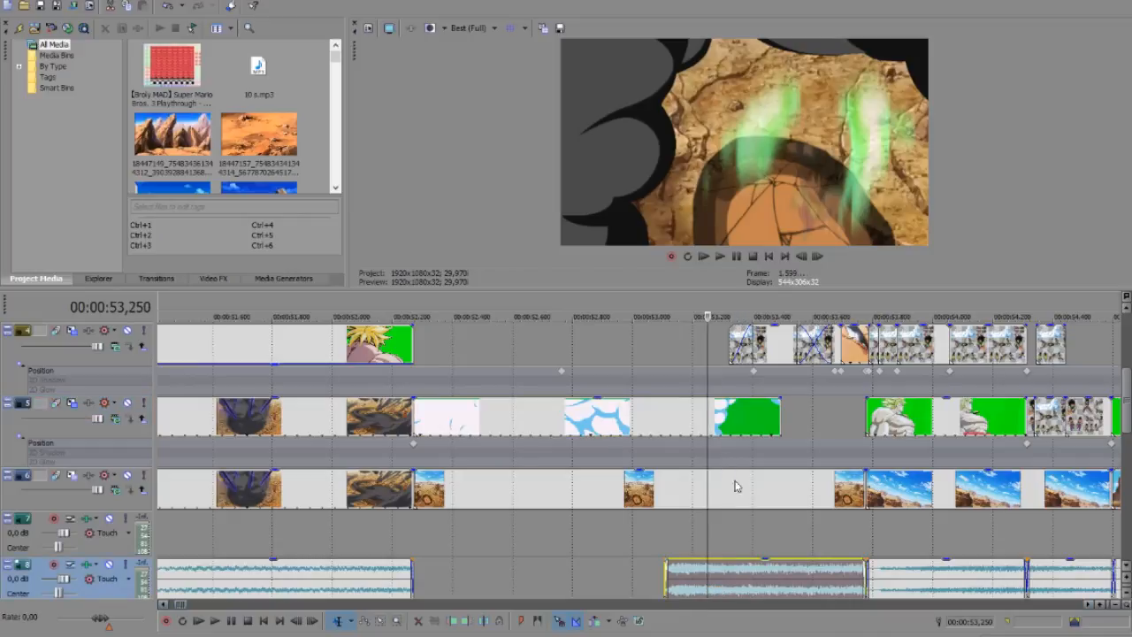
click(746, 504)
click(766, 501)
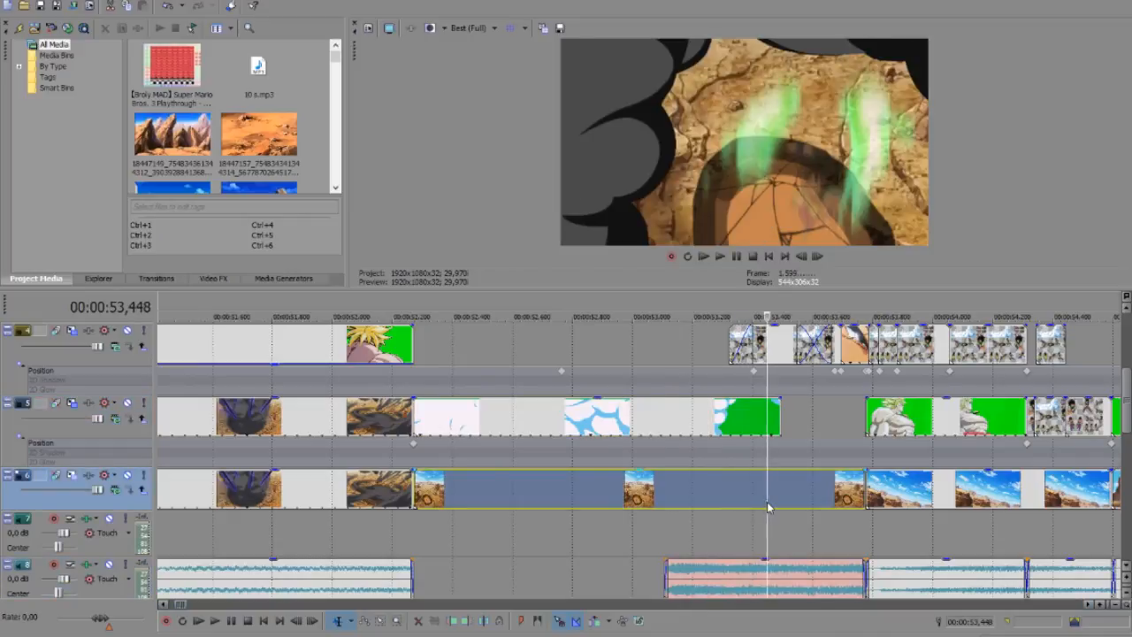
scroll(767, 502, up, 4)
click(684, 346)
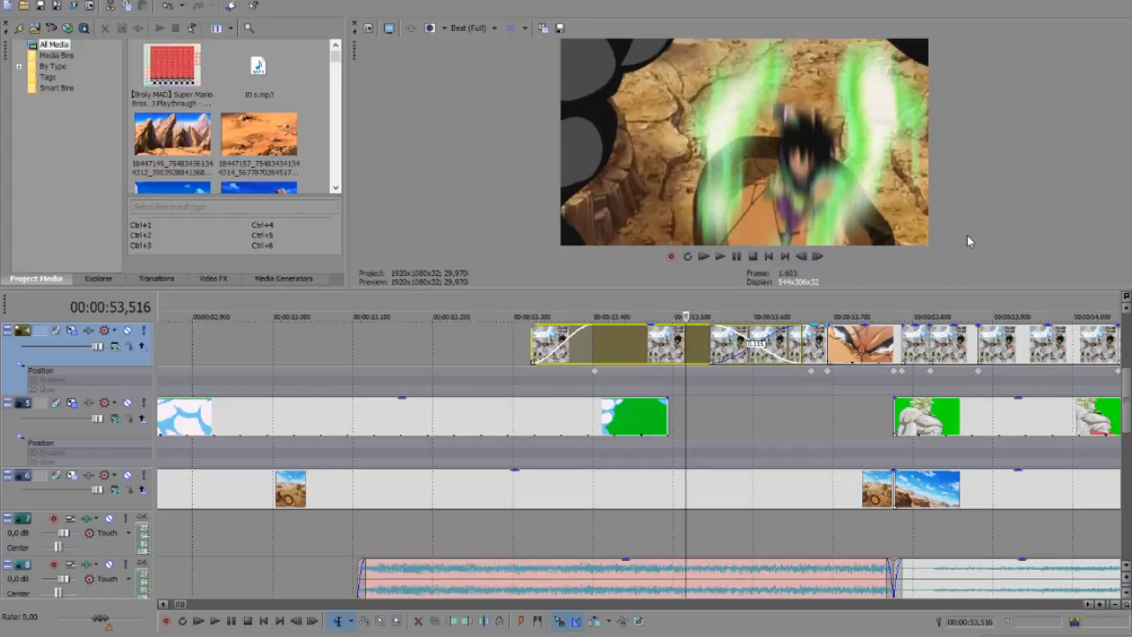
scroll(701, 463, down, 4)
click(666, 408)
scroll(698, 407, up, 5)
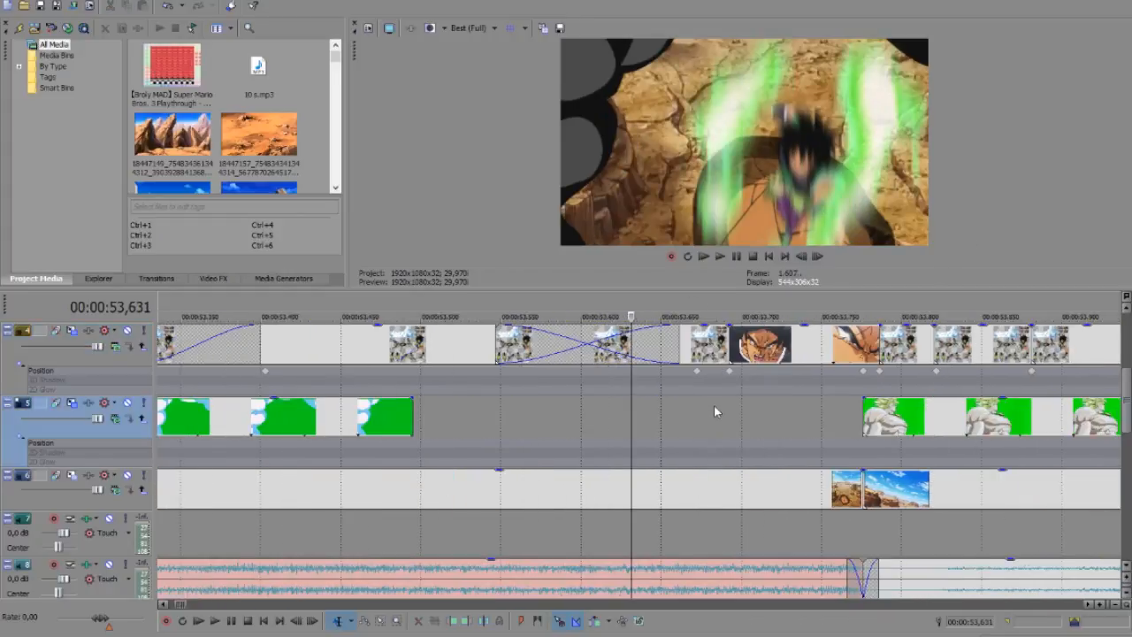
click(701, 410)
click(767, 403)
scroll(766, 403, down, 3)
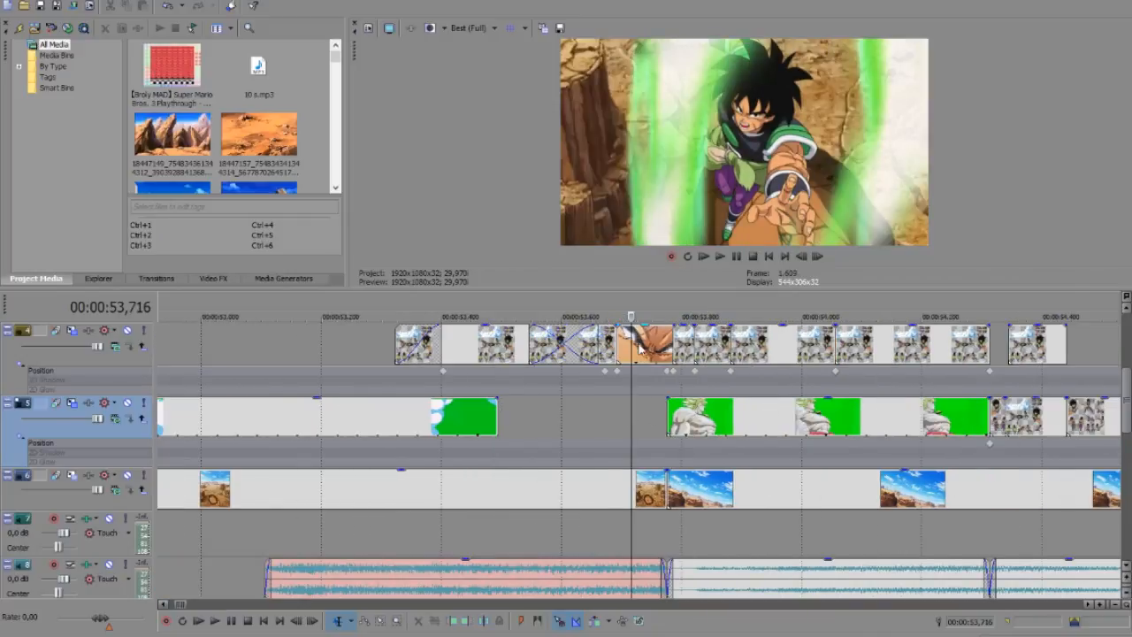
Preview the face close-up and the short sprite clip after it on track 4 from about 53.75 to 53.8 s
click(655, 350)
scroll(655, 351, up, 2)
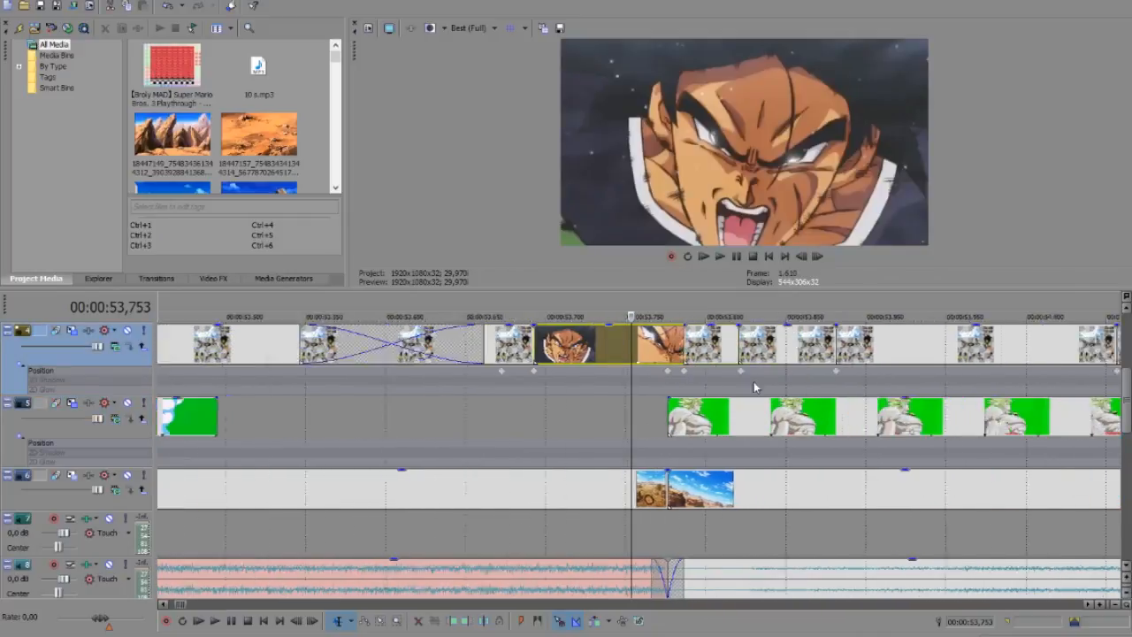
click(687, 354)
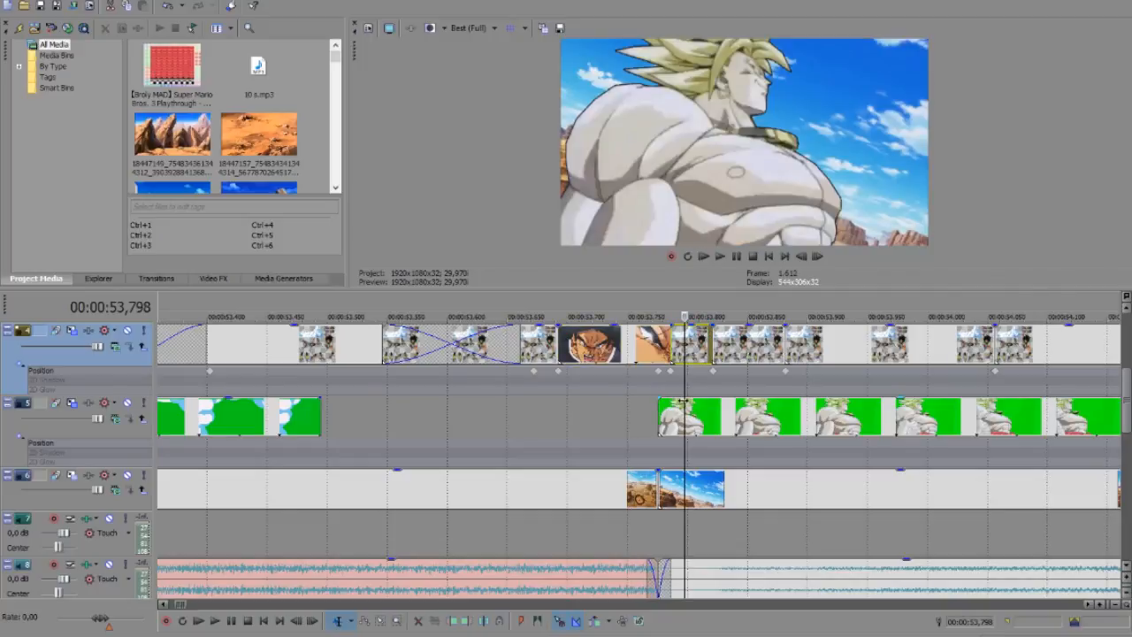
scroll(791, 385, down, 4)
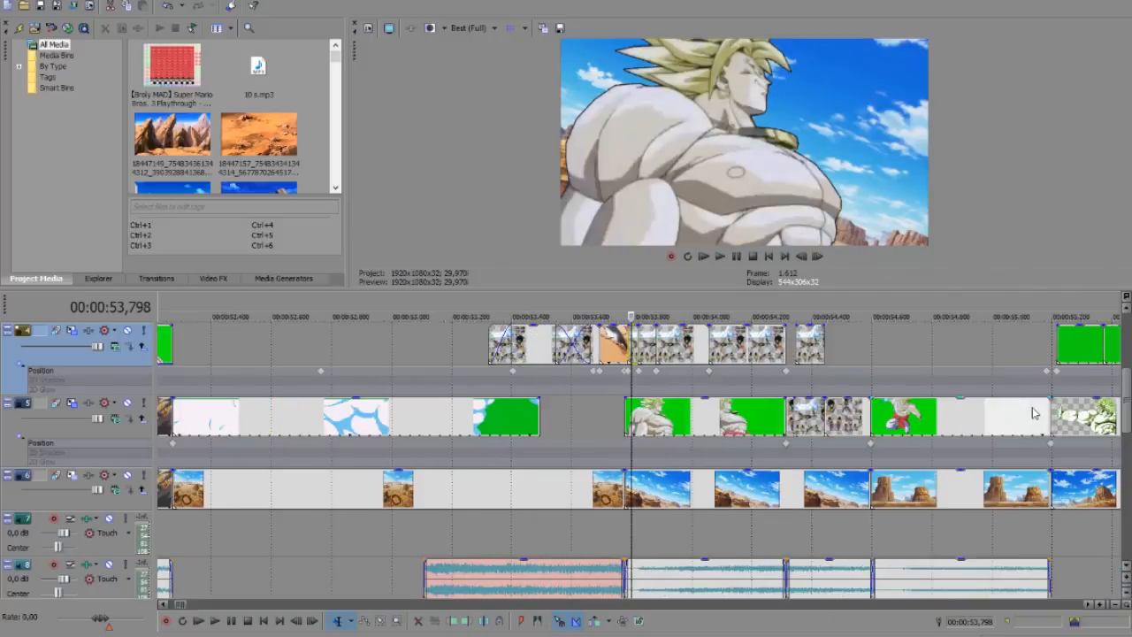
drag(1121, 405, 1127, 396)
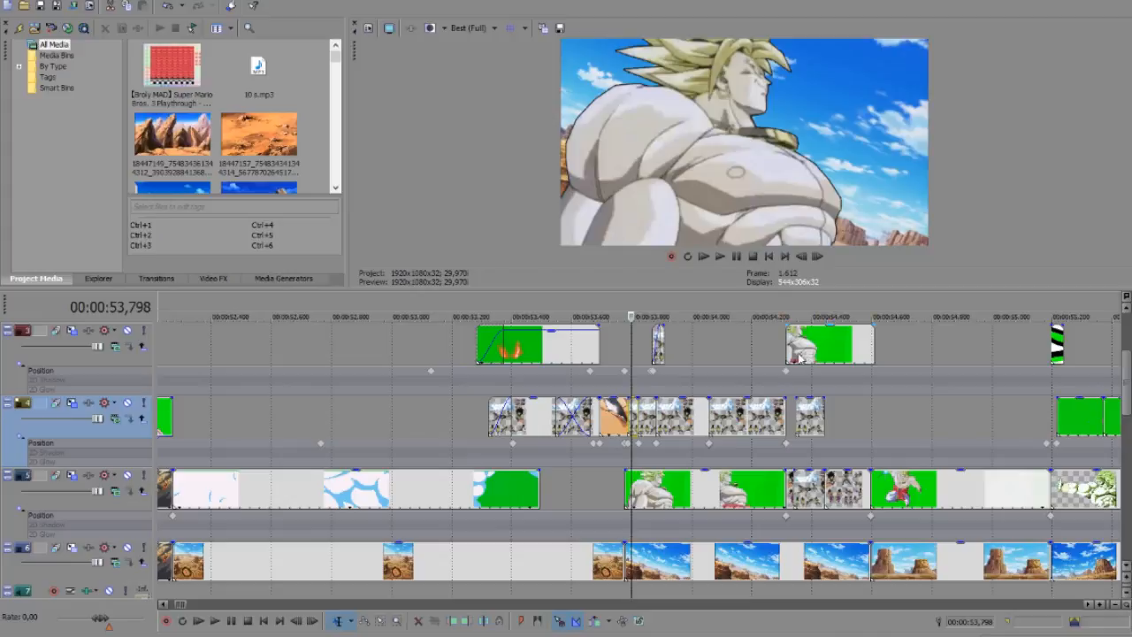
Step frame by frame through the sprite clip on track 4 from about 54.1 to 54.3 s
click(721, 426)
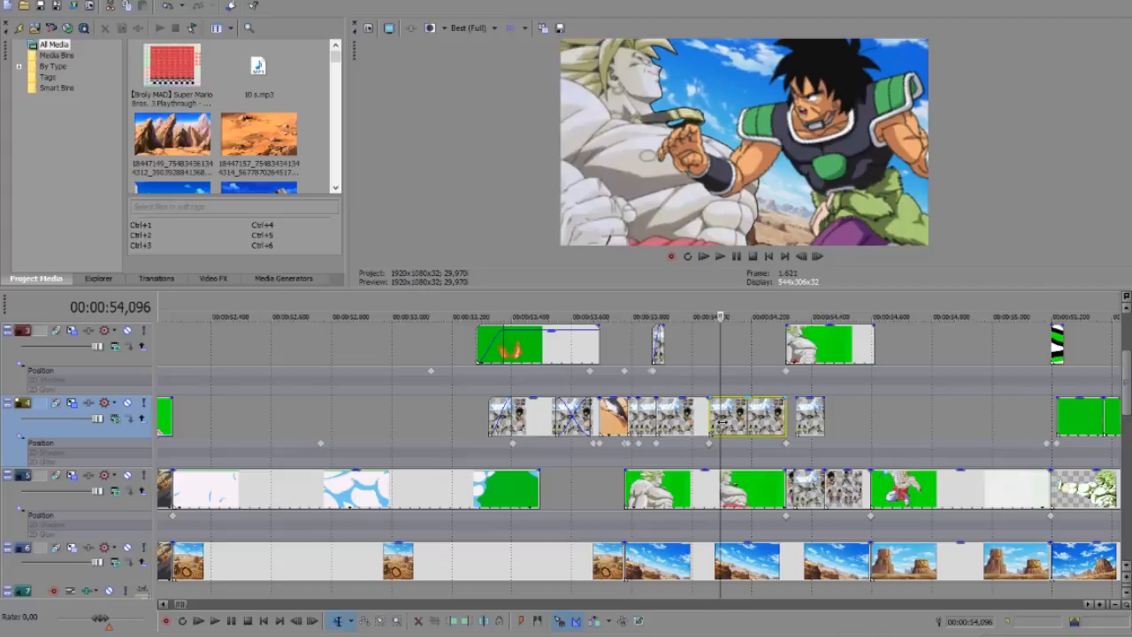
key(Right)
key(Right)
key(Right)
key(Right)
key(Right)
key(Right)
key(Right)
key(Right)
key(Right)
key(Right)
key(Right)
key(Right)
key(Right)
key(Right)
key(Right)
key(Right)
key(Right)
key(Right)
key(Right)
key(Right)
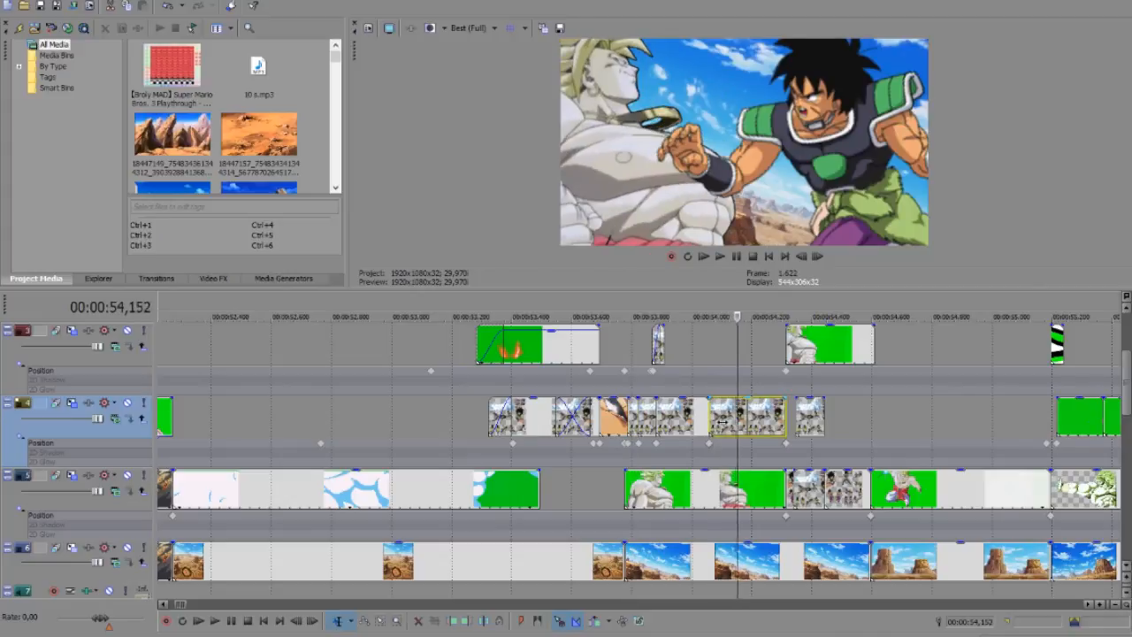
key(Right)
key(Right)
key(Right)
key(Right)
key(Right)
key(Right)
key(Right)
key(Right)
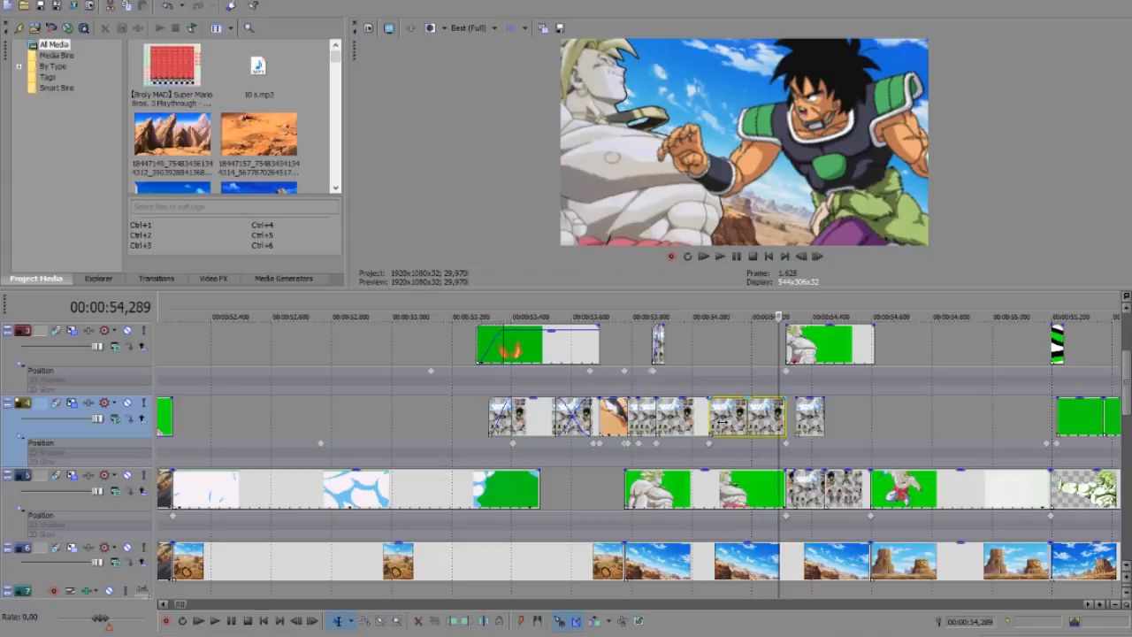
key(Right)
key(Right)
key(Right)
key(Right)
key(Right)
key(Right)
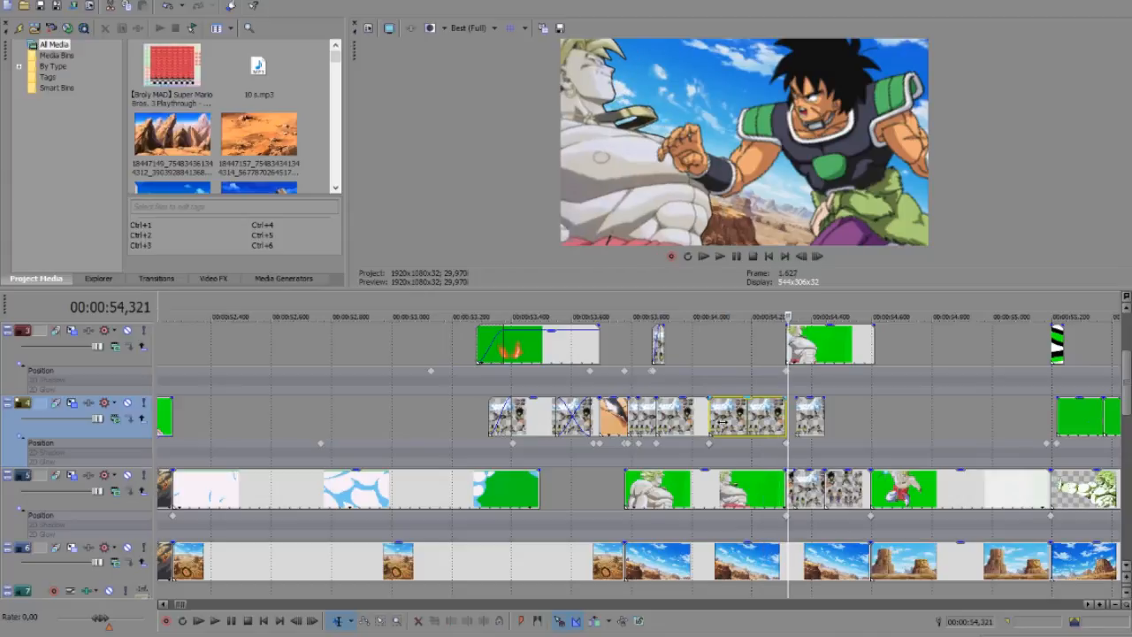
Swap the overlapping clips near 54.4 s, placing the sprite clip on track 3 and Broly's green-screen clip on track 4
key(Right)
key(Right)
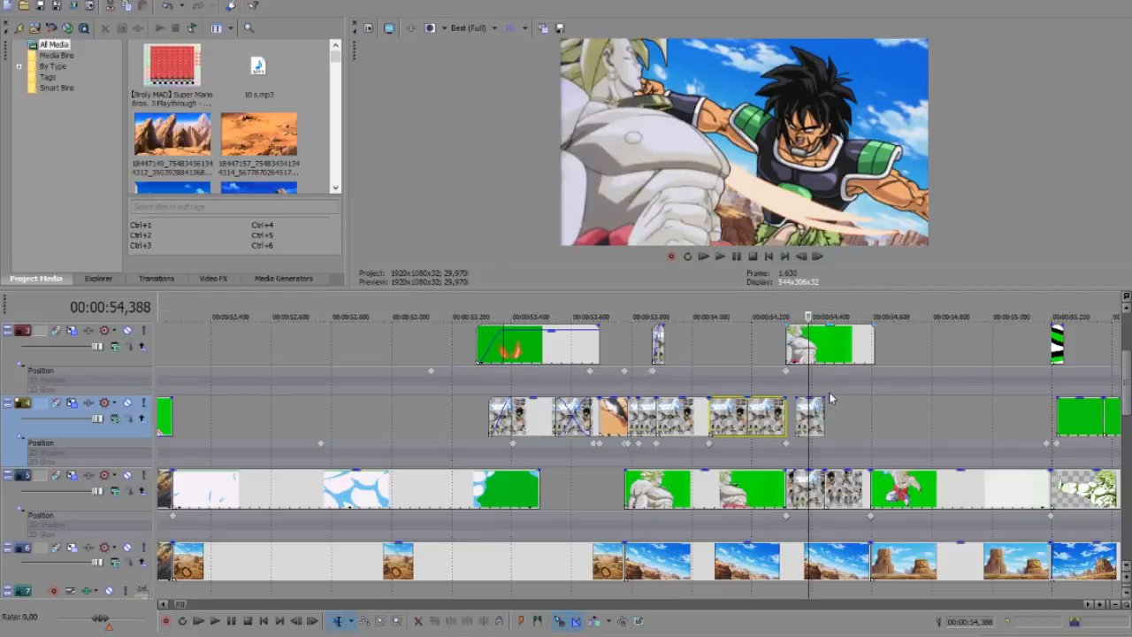
drag(811, 405, 844, 429)
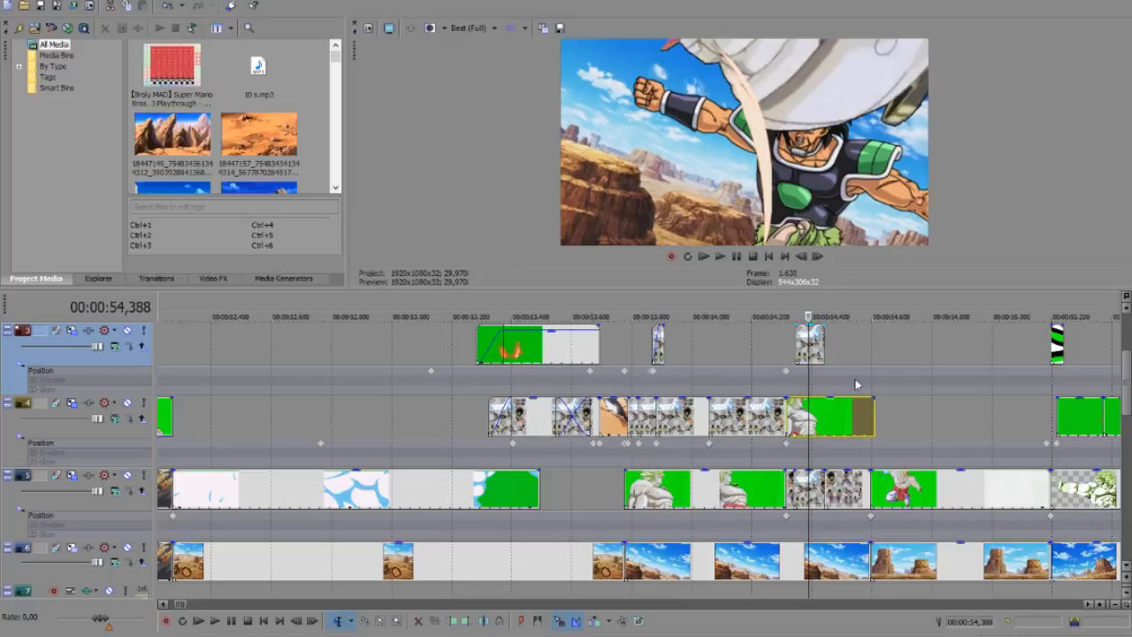
Preview the repeated energy-beam clips on track 4 over Broly's firing pose from about 55.6 to 57.4 s
click(927, 506)
scroll(913, 505, down, 3)
click(799, 486)
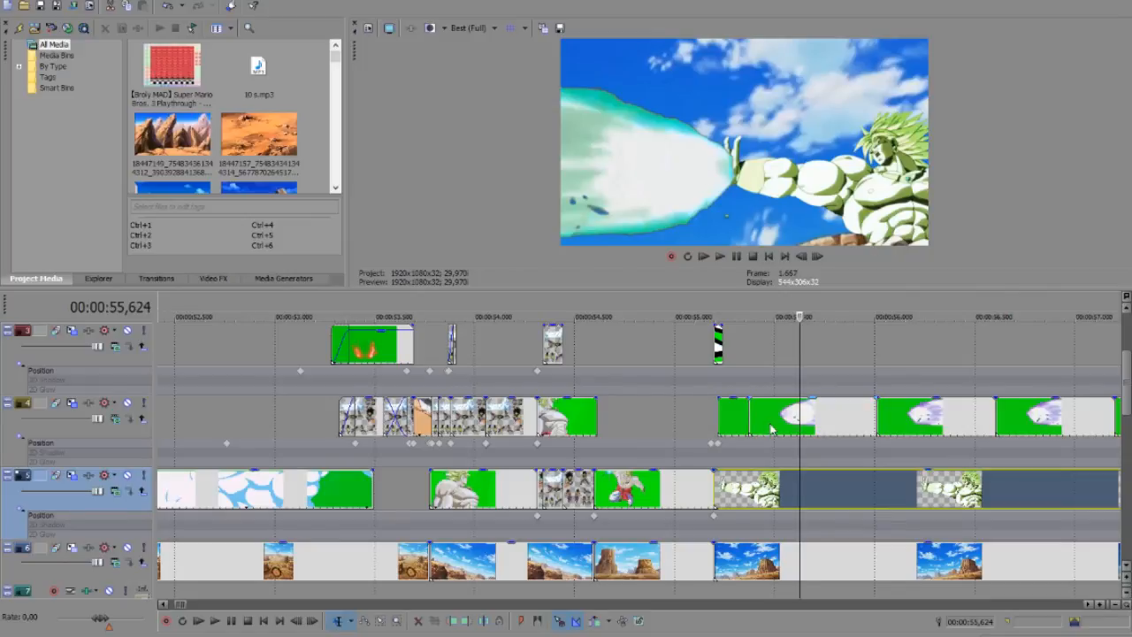
click(733, 420)
scroll(815, 428, up, 3)
click(816, 416)
scroll(818, 416, down, 3)
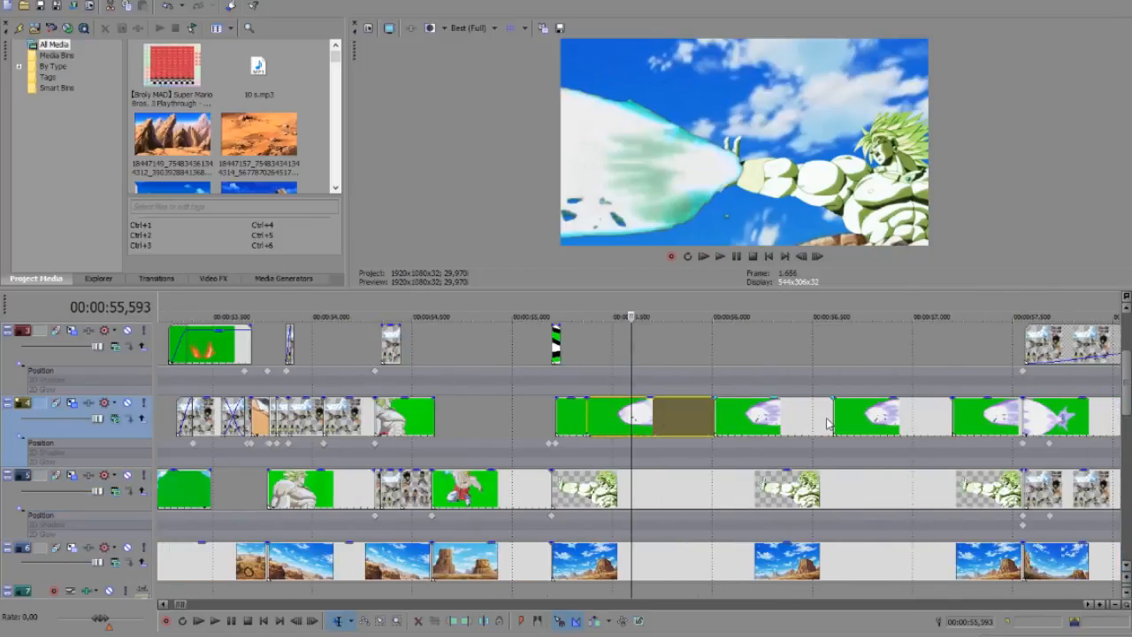
click(827, 424)
click(873, 424)
scroll(871, 428, down, 3)
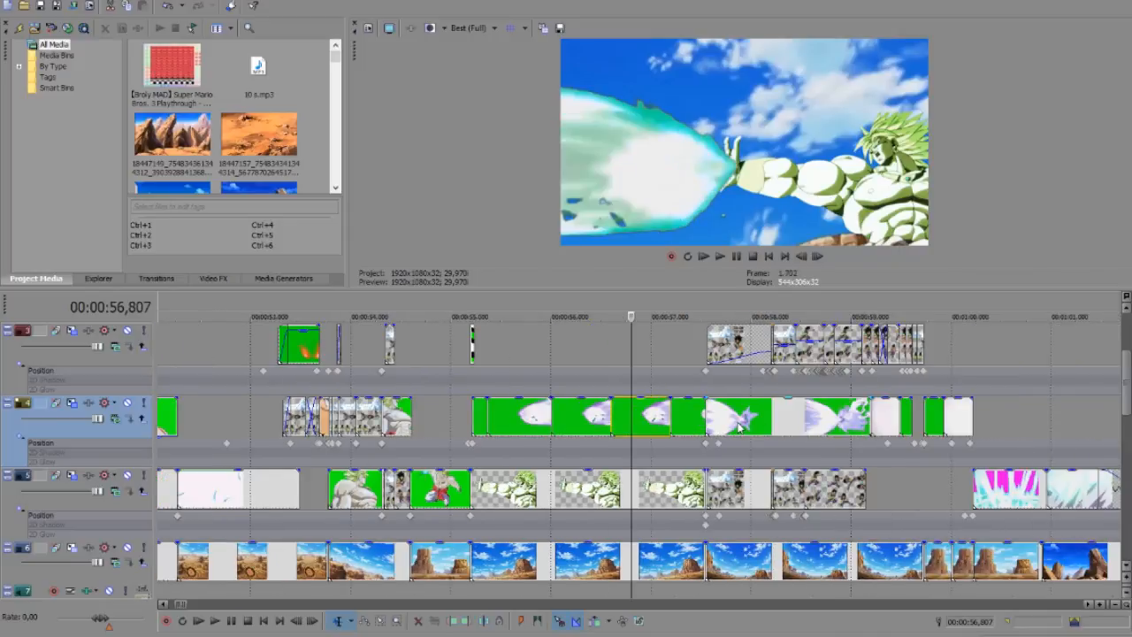
click(692, 427)
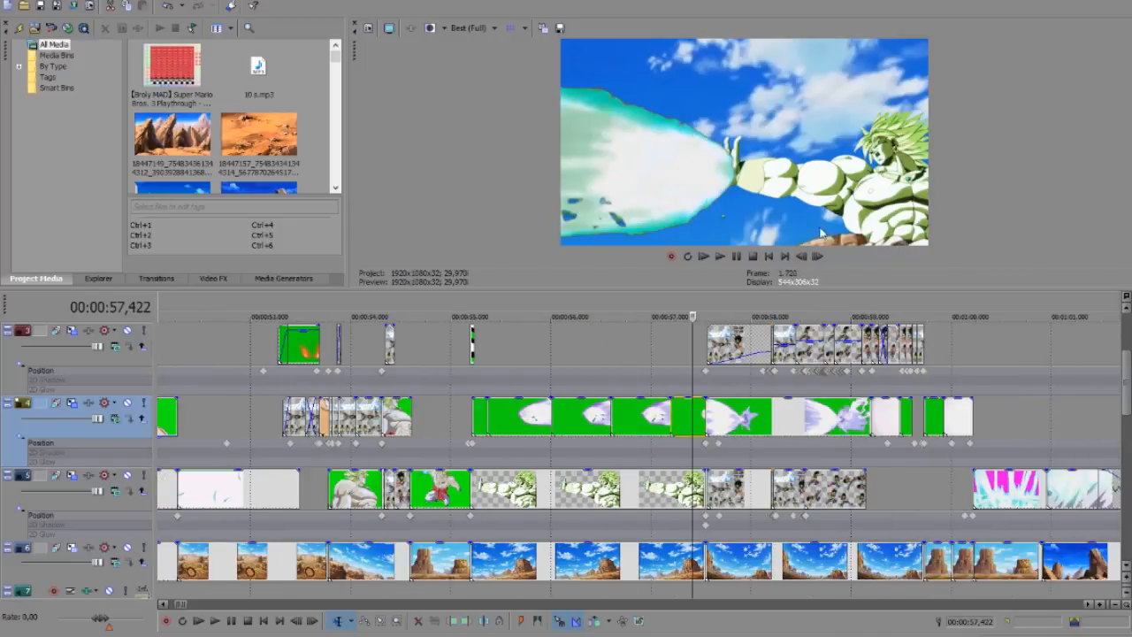
Preview the beam-impact clip on track 4 with the faded sprite layer on track 3 from about 58.0 to 58.4 s
click(750, 427)
scroll(750, 423, up, 3)
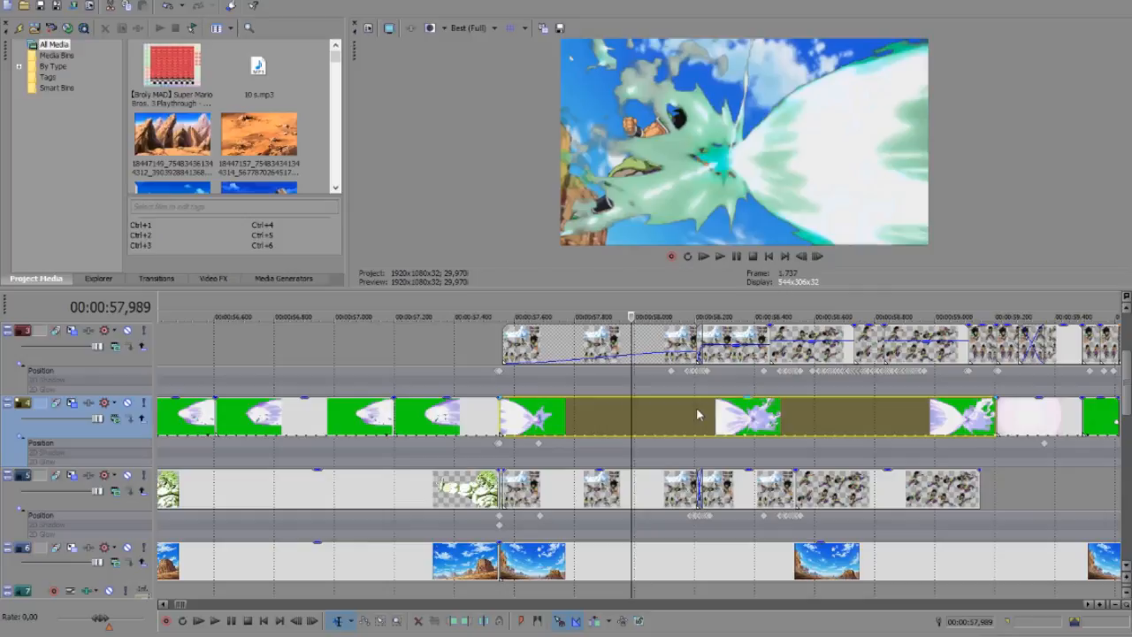
click(749, 417)
scroll(851, 413, up, 2)
scroll(851, 413, down, 2)
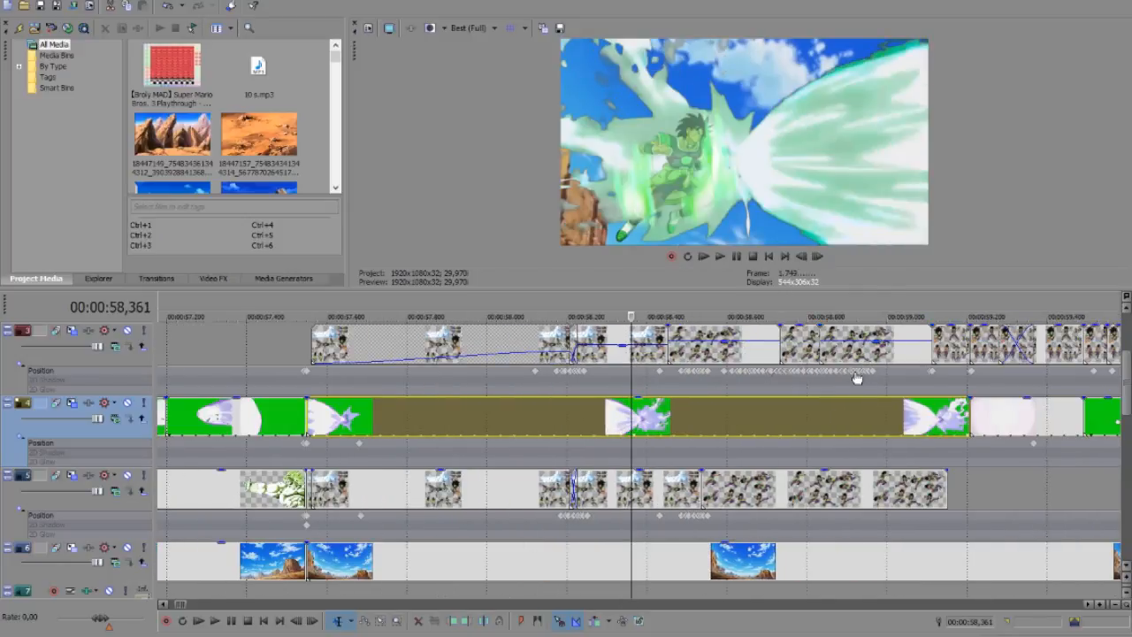
Preview the sprite clips on track 3 from about 58.4 to 59.0 s and compare them with the matching clip on track 5
click(706, 377)
click(742, 378)
click(794, 379)
click(743, 340)
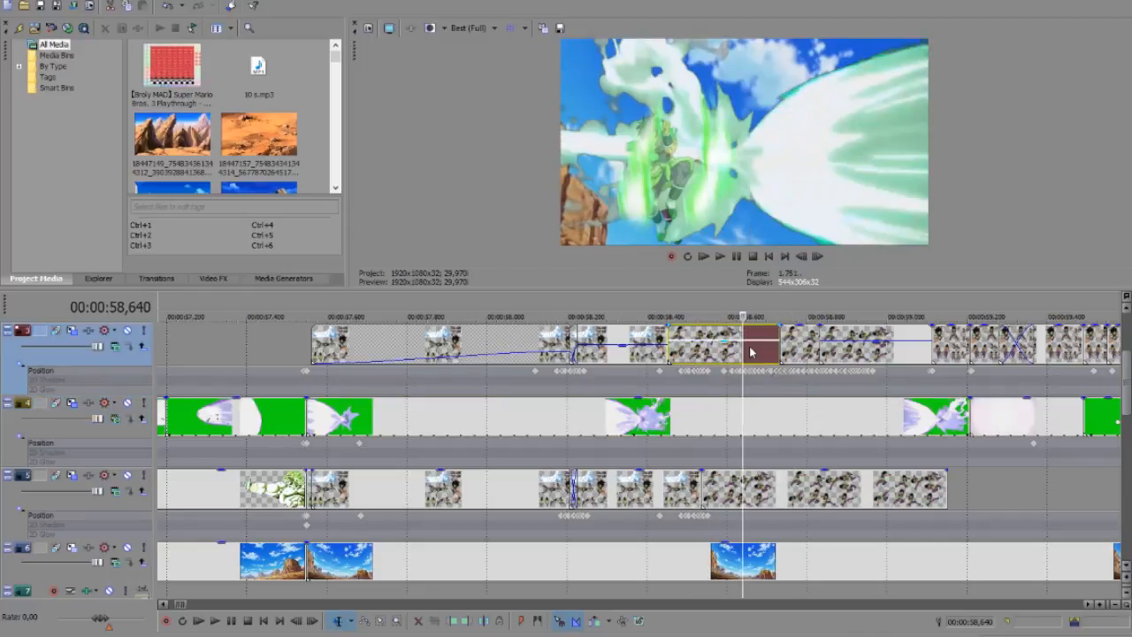
click(811, 348)
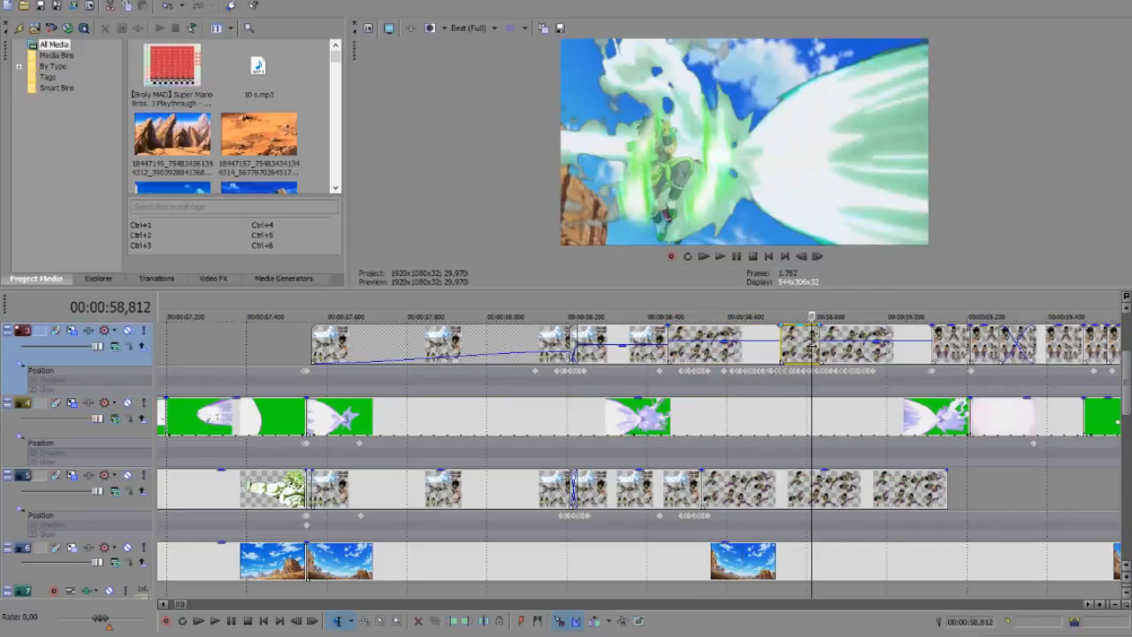
click(895, 350)
click(651, 348)
click(655, 487)
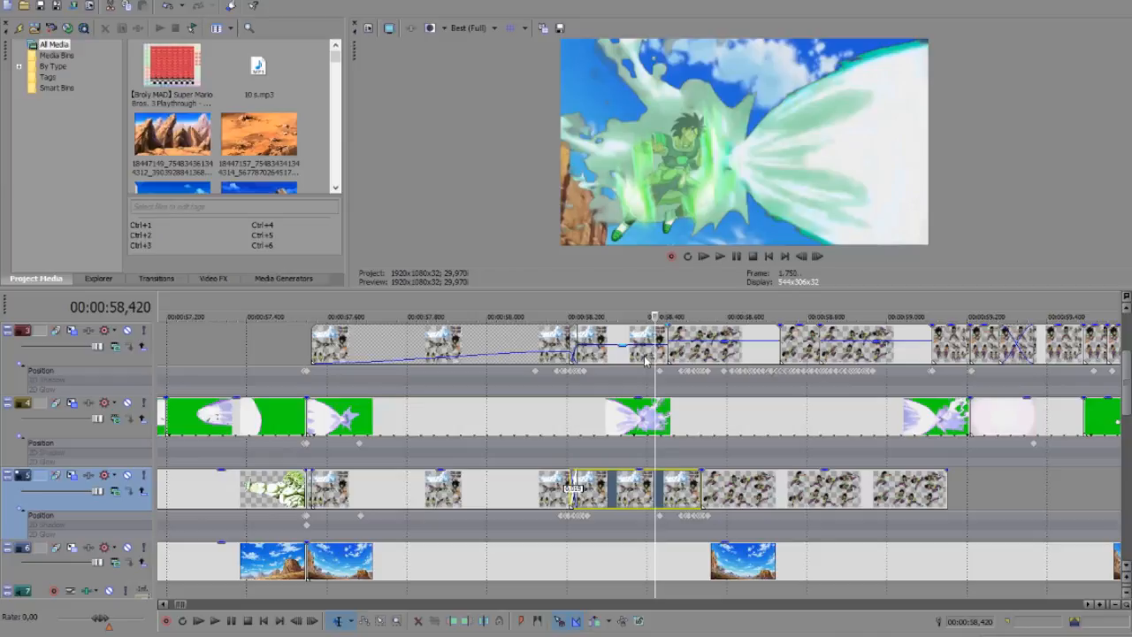
Lower the opacity of the track 3 sprite clip at about 58.2 to 58.4 s and adjust the opacity of the clip after it
click(644, 354)
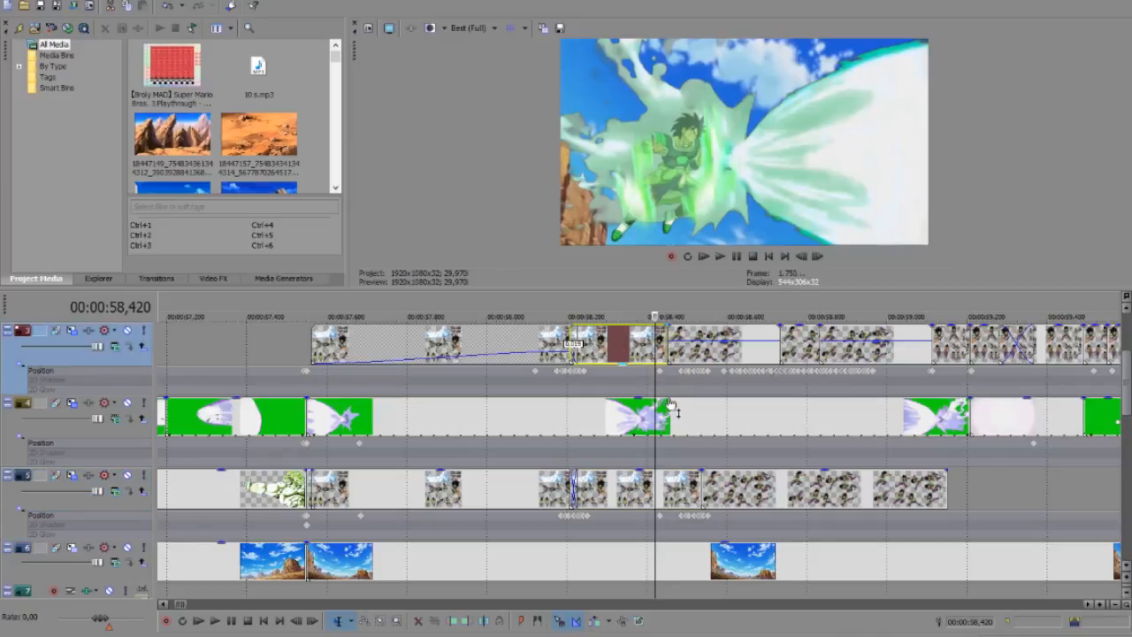
click(737, 352)
click(710, 352)
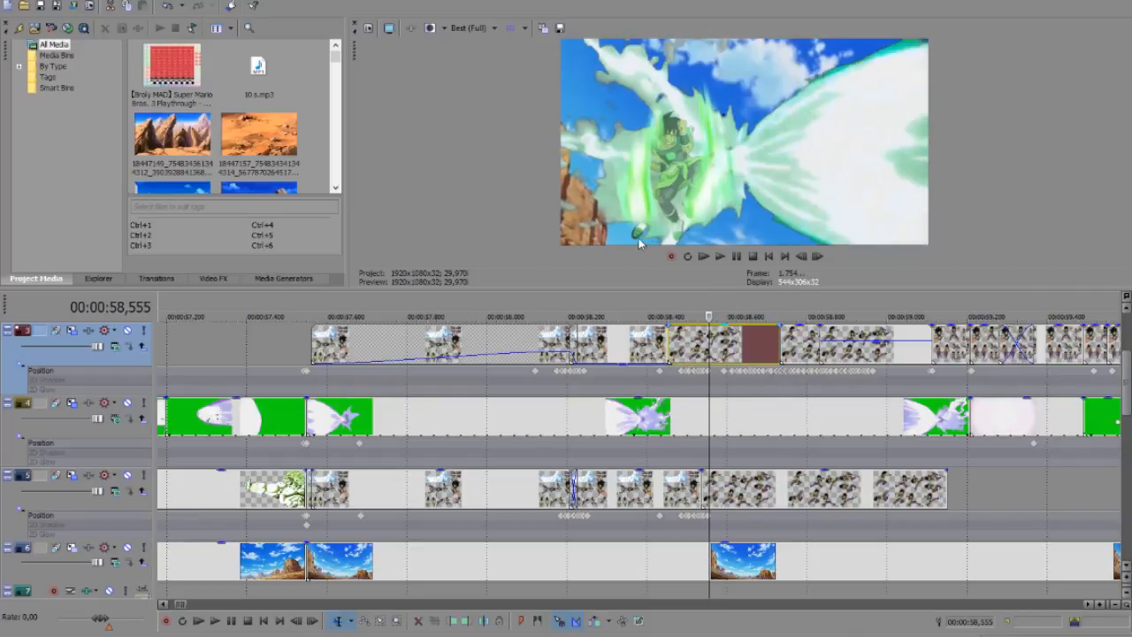
Examine the white flash clip and the green-screen clip on track 4 from about 59.3 to 59.55 s
scroll(785, 428, down, 3)
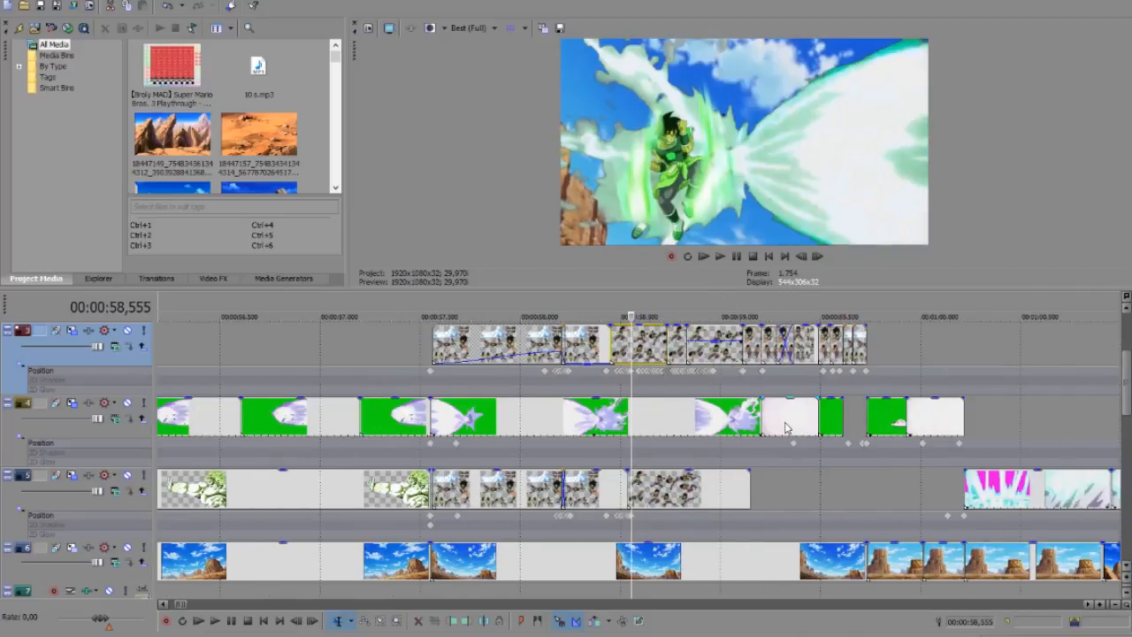
click(785, 428)
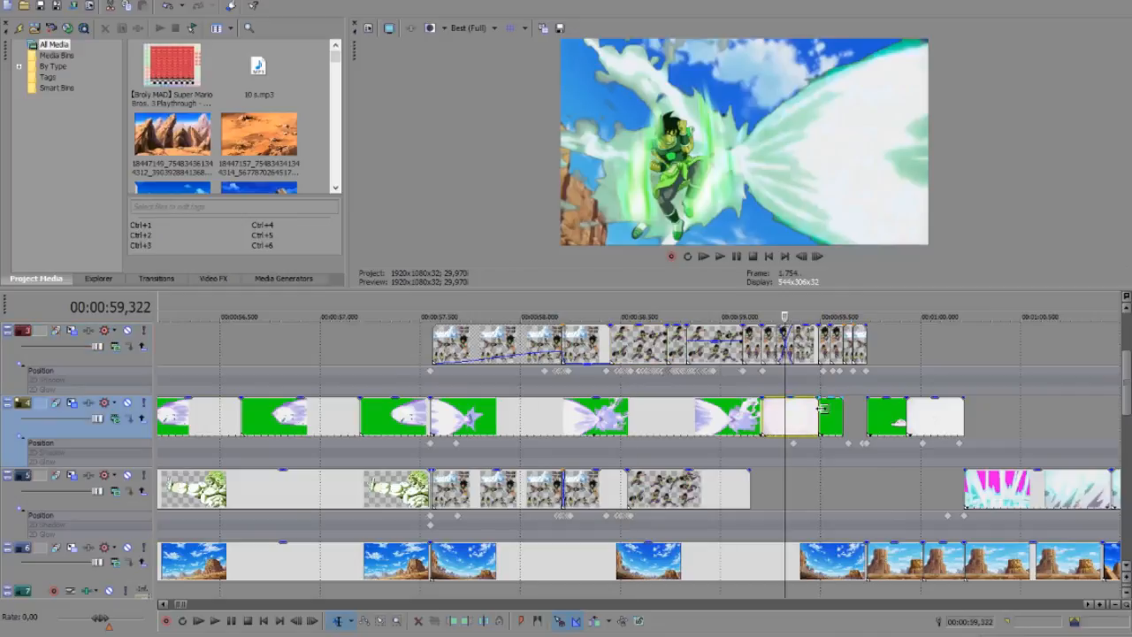
click(820, 408)
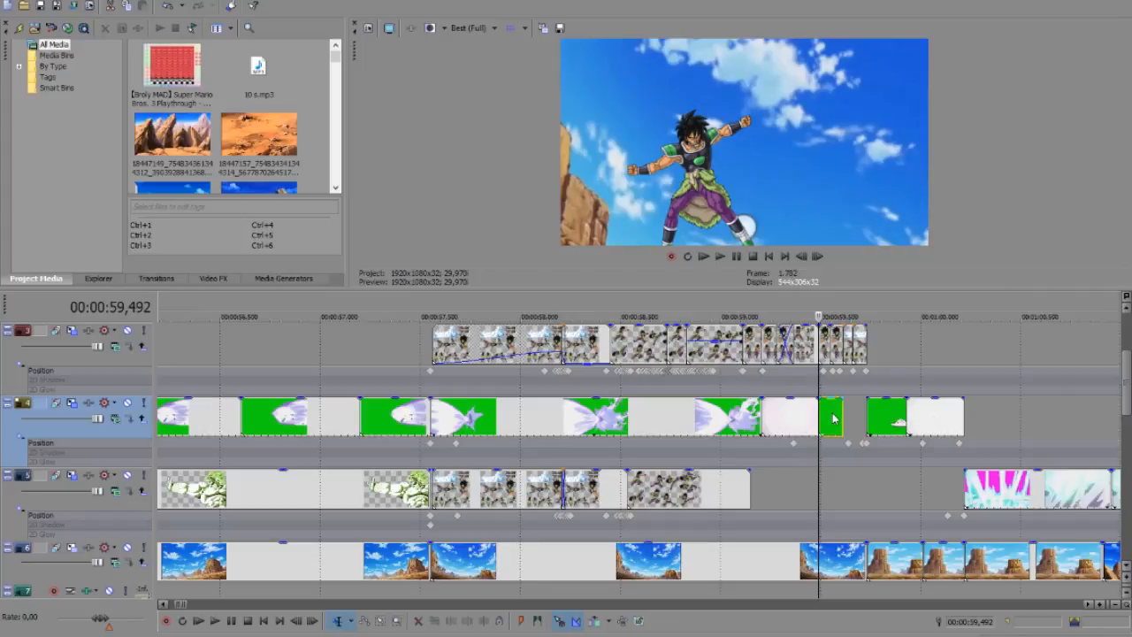
click(831, 415)
scroll(831, 419, up, 4)
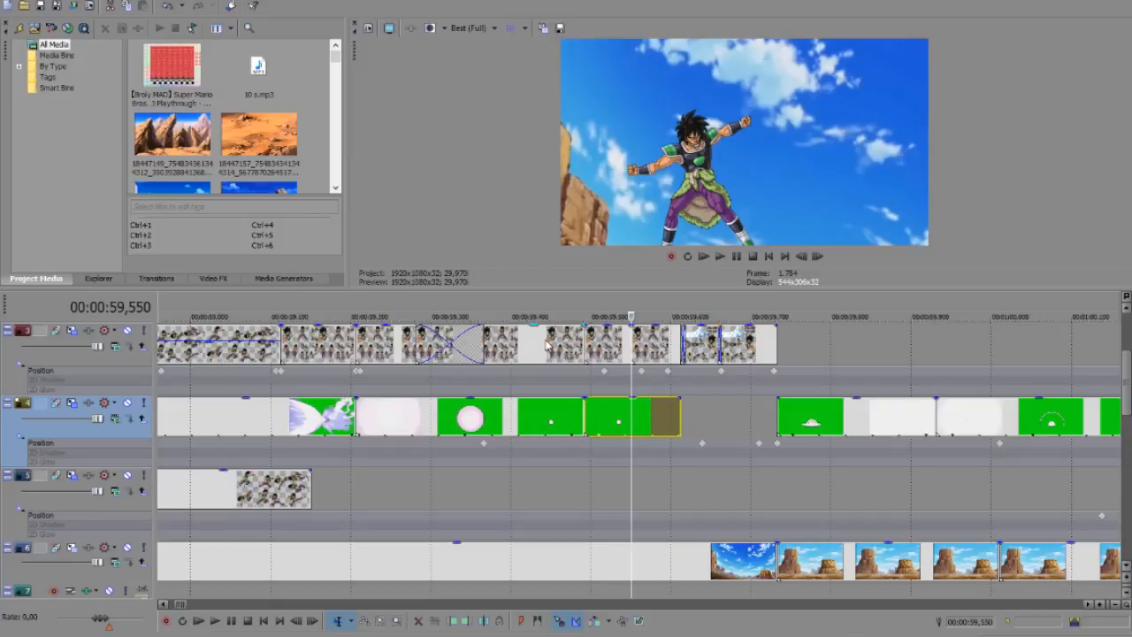
Preview the crossfaded sprite clips on track 3 against the energy sphere from about 59.2 to 59.5 s
click(572, 346)
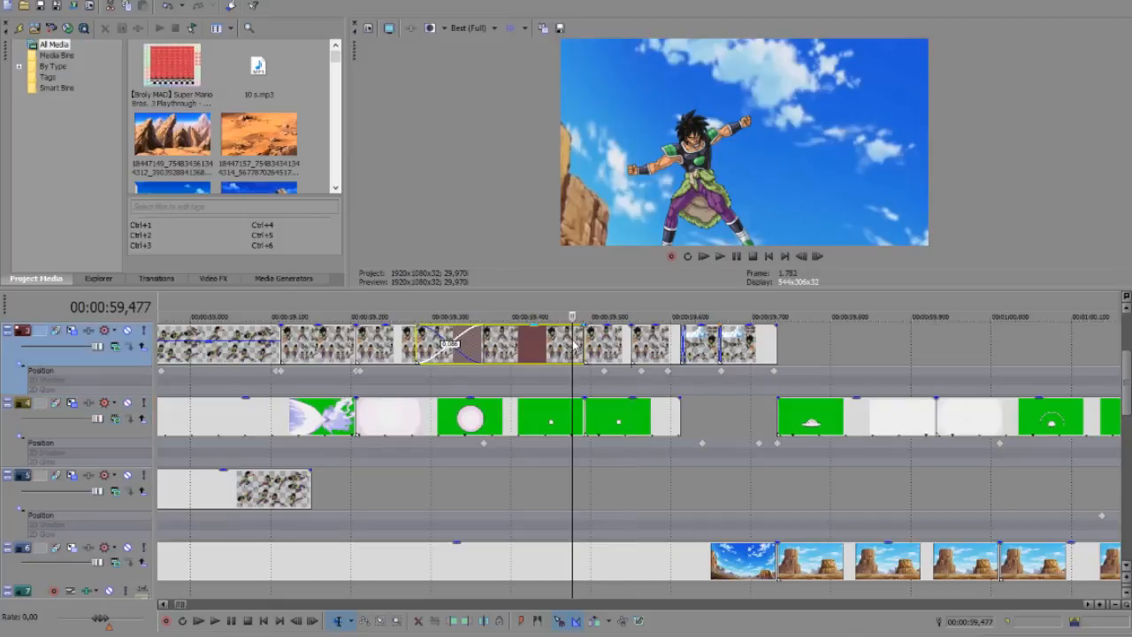
click(511, 350)
click(455, 380)
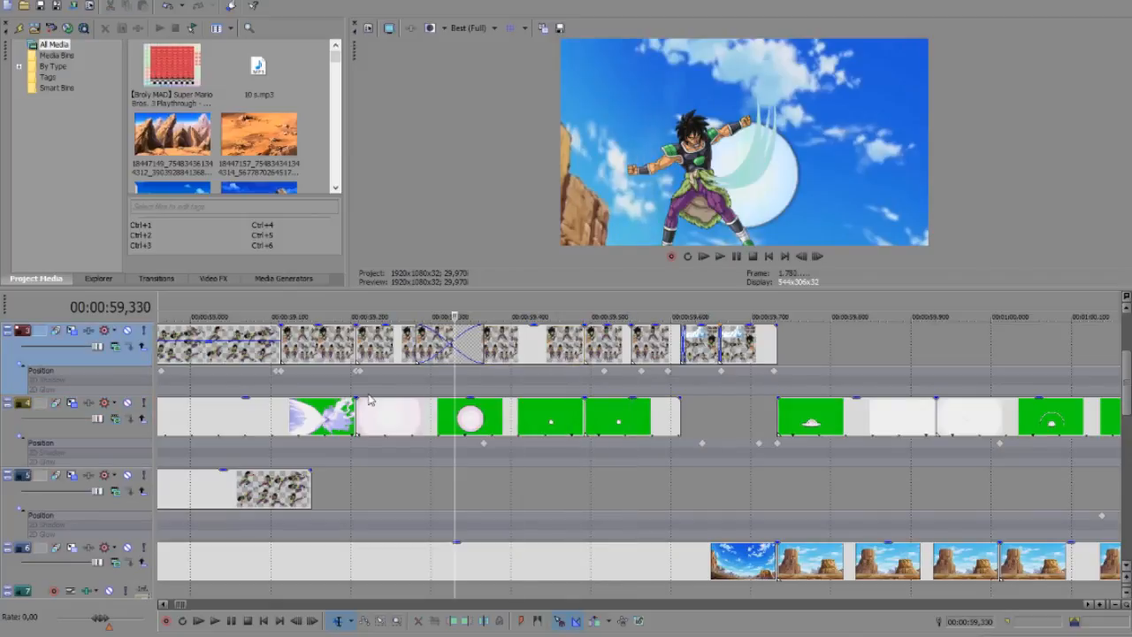
click(368, 396)
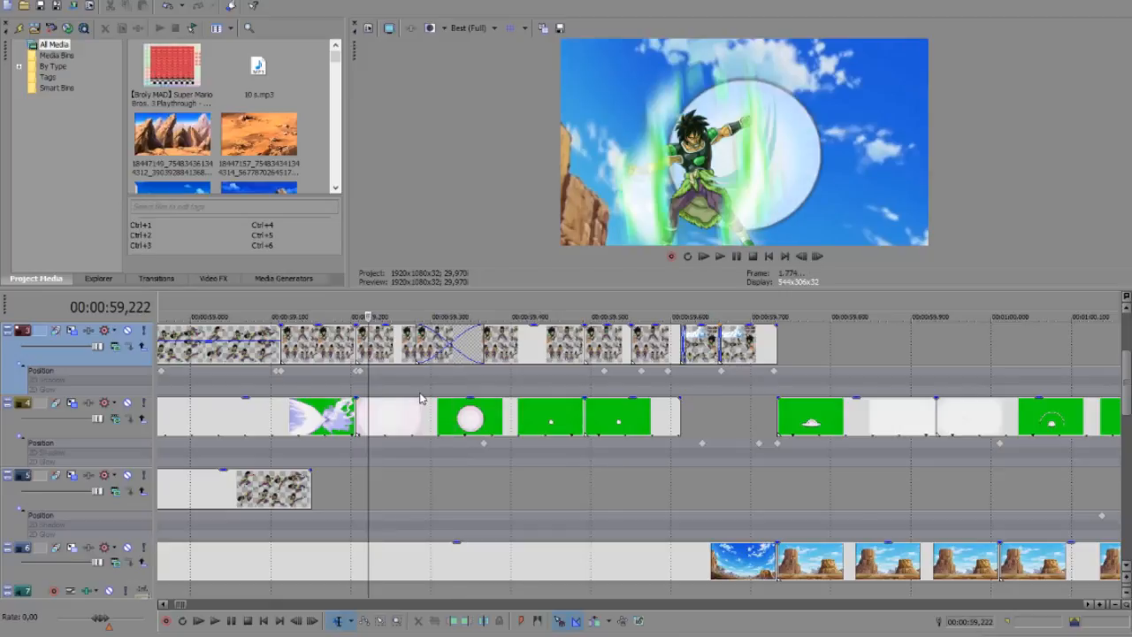
Play the explosion section from about 59.2 s and inspect Broly's sprite dash near 59.65 s
key(space)
key(Return)
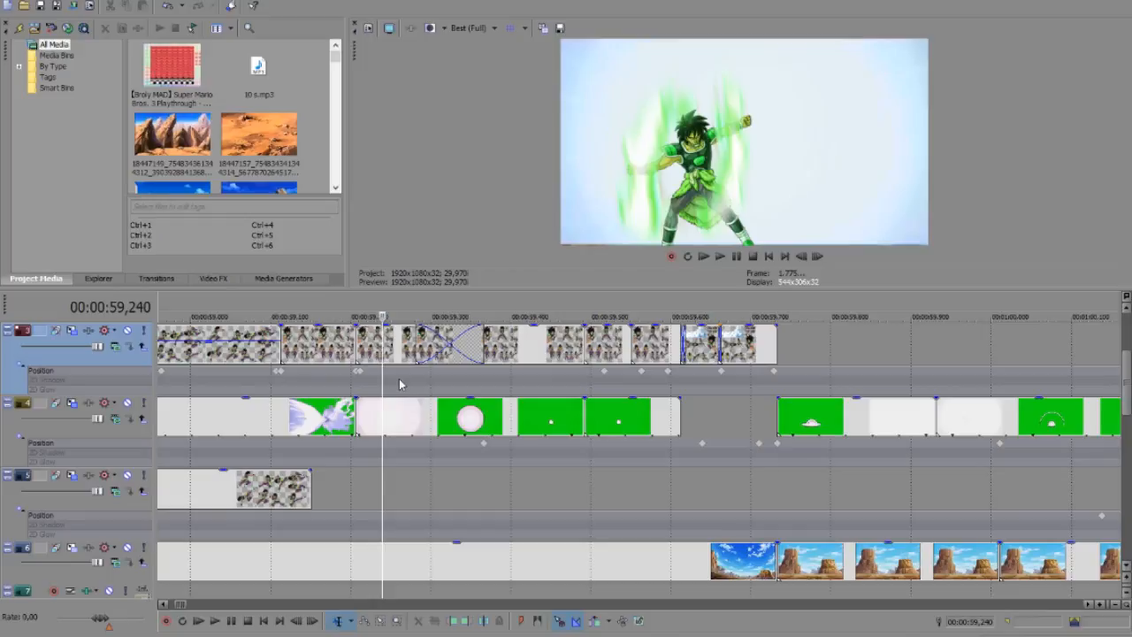
key(space)
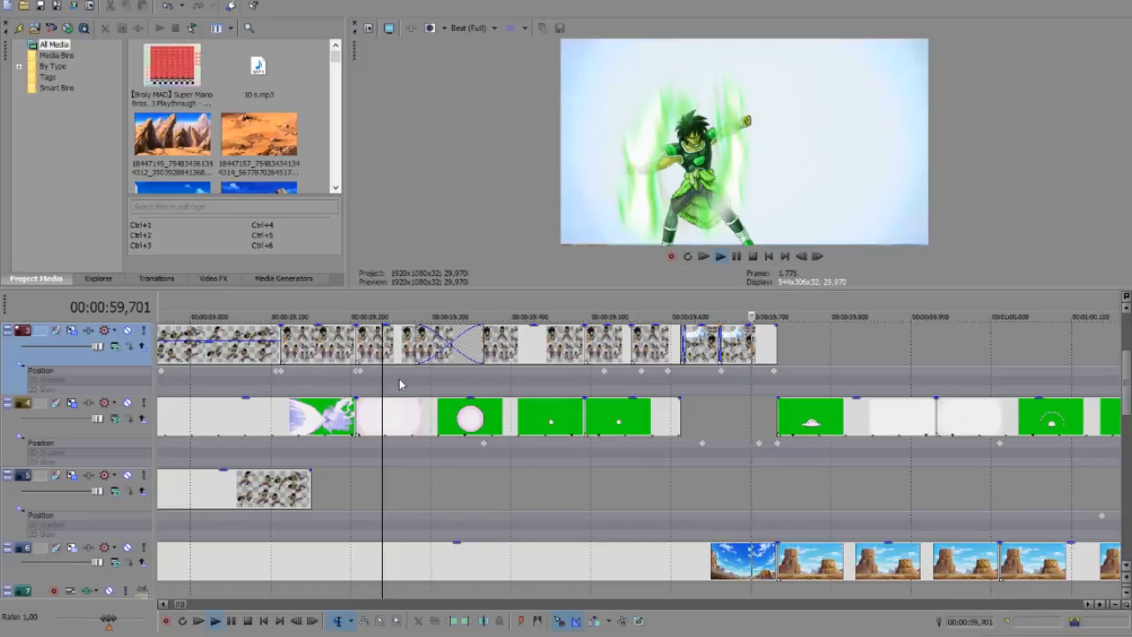
key(Return)
scroll(630, 453, down, 2)
click(610, 420)
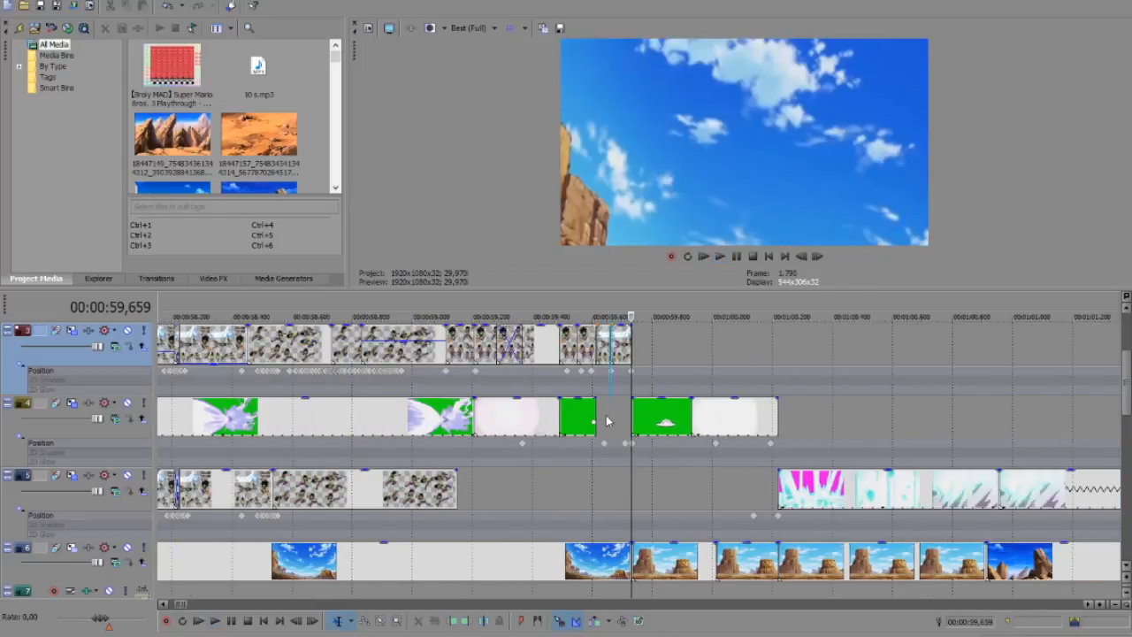
scroll(616, 428, up, 3)
scroll(566, 442, down, 4)
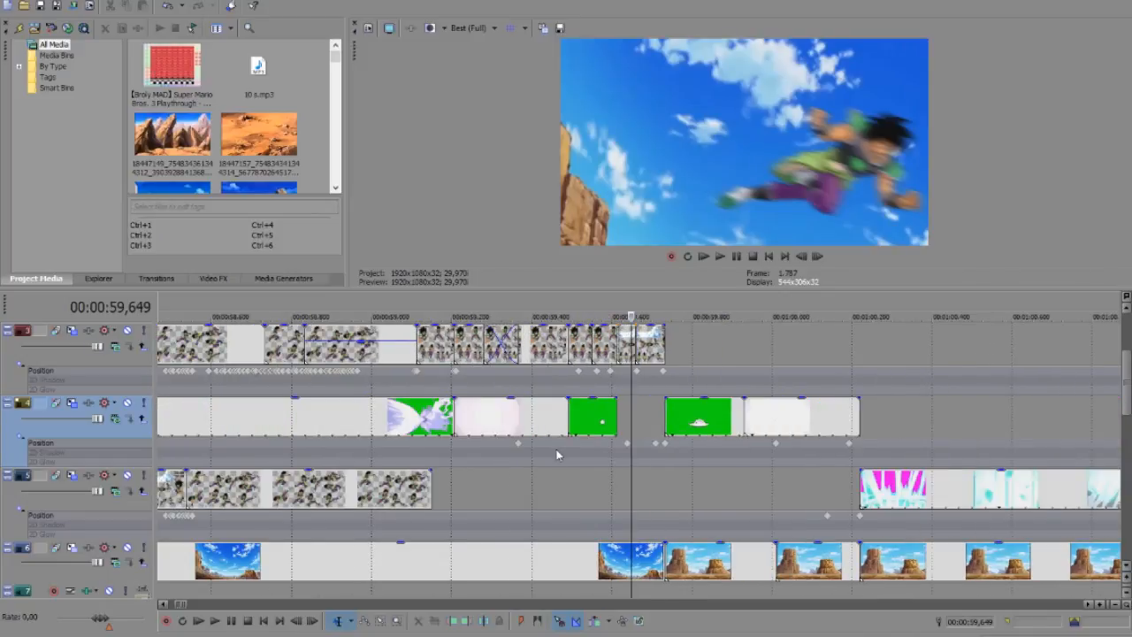
Compare the beam clip on track 4 at about 59.15 s with the white energy-sphere clip at about 59.3 s
click(432, 429)
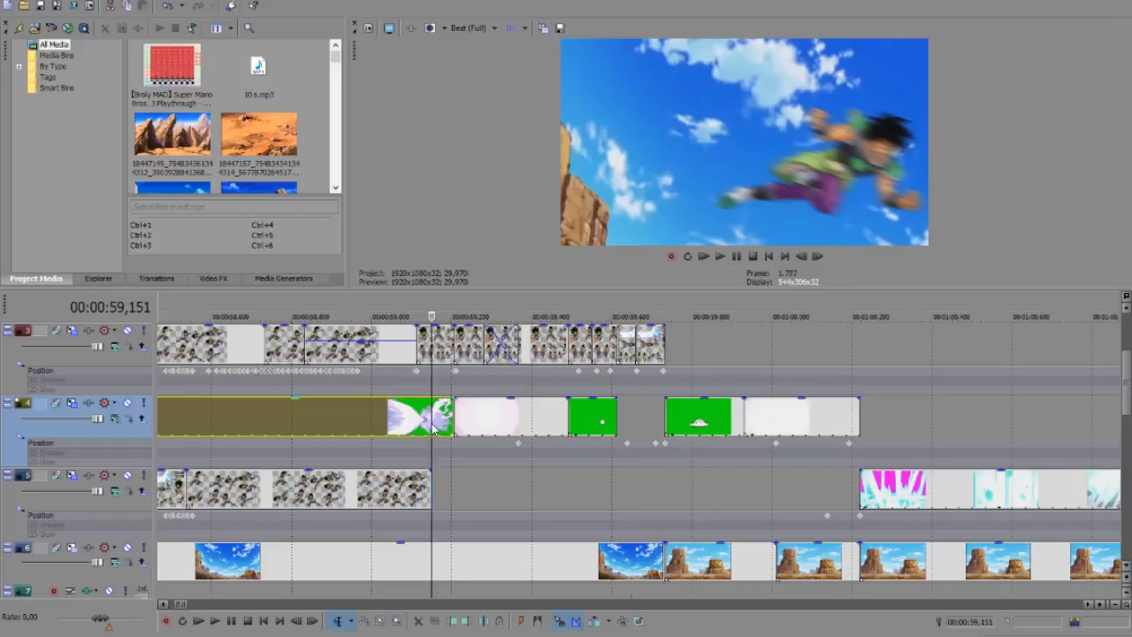
scroll(449, 433, down, 2)
click(429, 428)
click(641, 420)
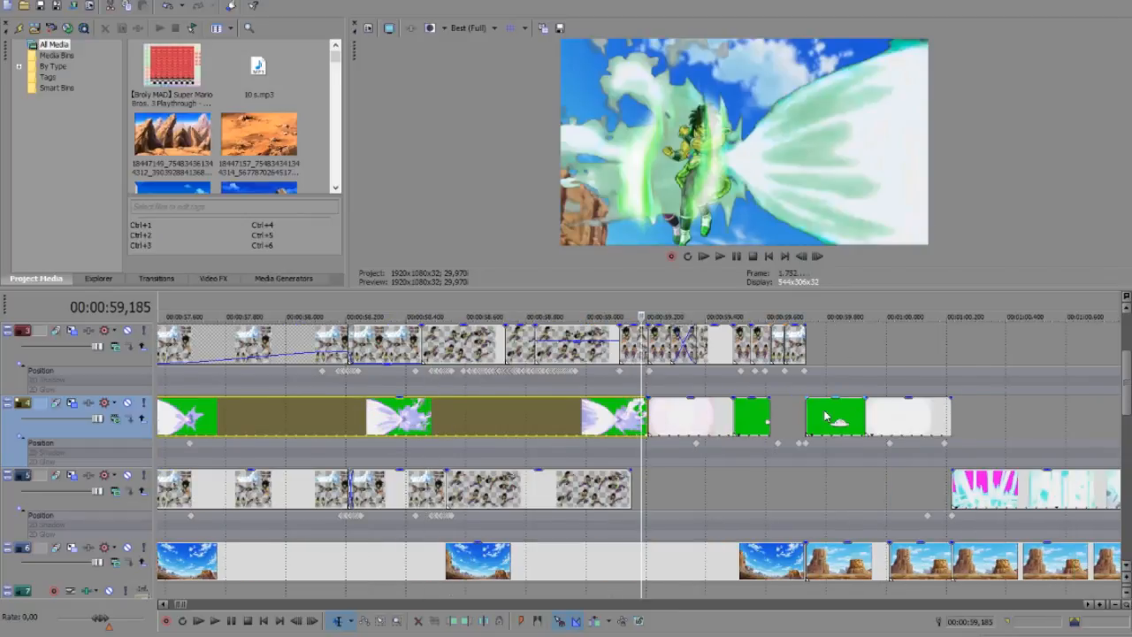
click(825, 416)
scroll(767, 427, up, 2)
click(328, 442)
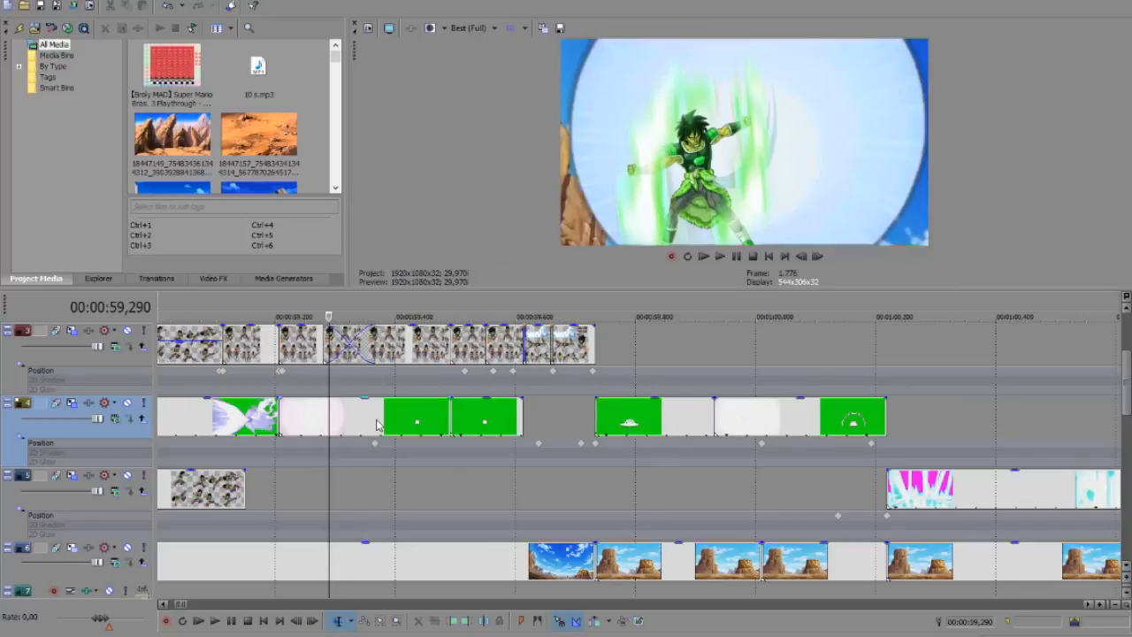
Preview the shrinking energy ball on track 4 and Broly's dash through the gap after it from about 59.4 to 59.7 s
click(413, 425)
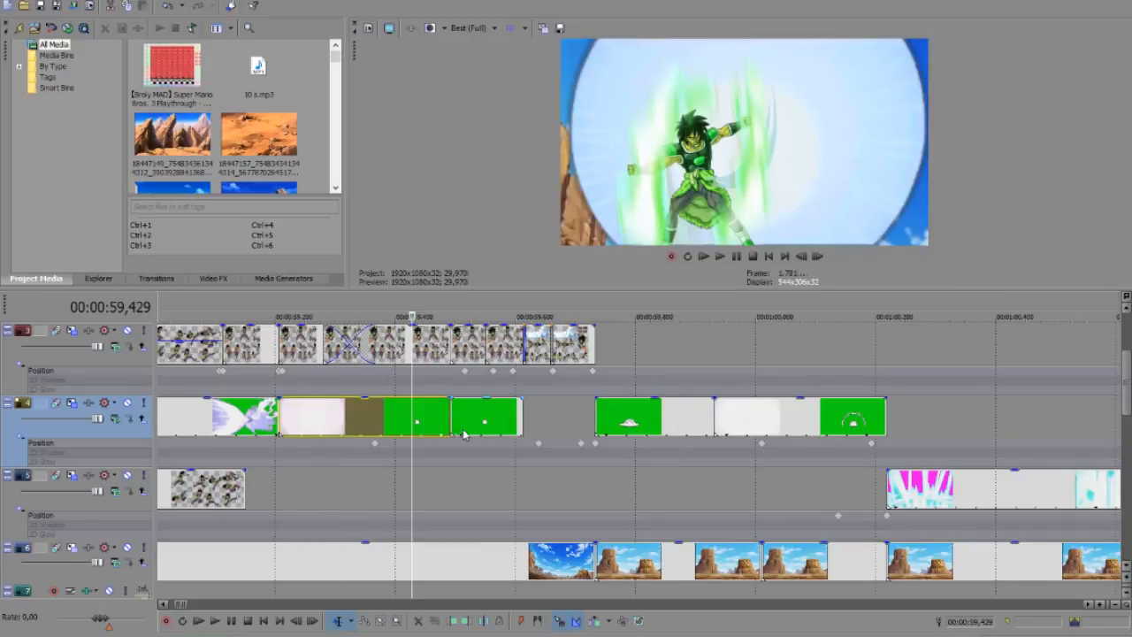
click(469, 433)
click(562, 417)
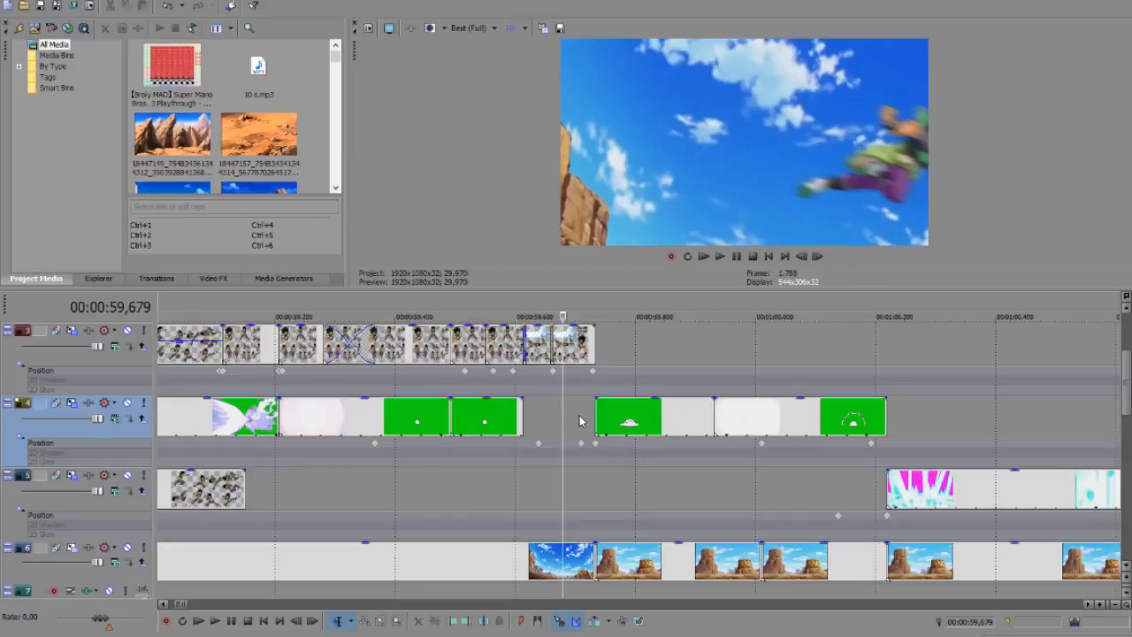
click(572, 433)
click(516, 433)
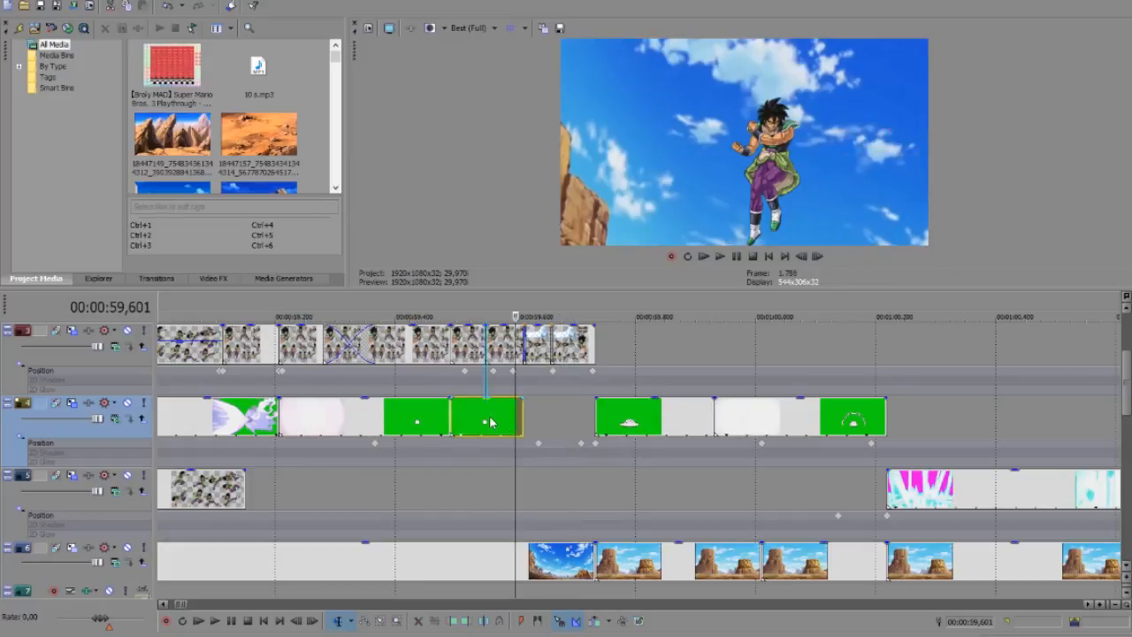
click(486, 420)
click(528, 421)
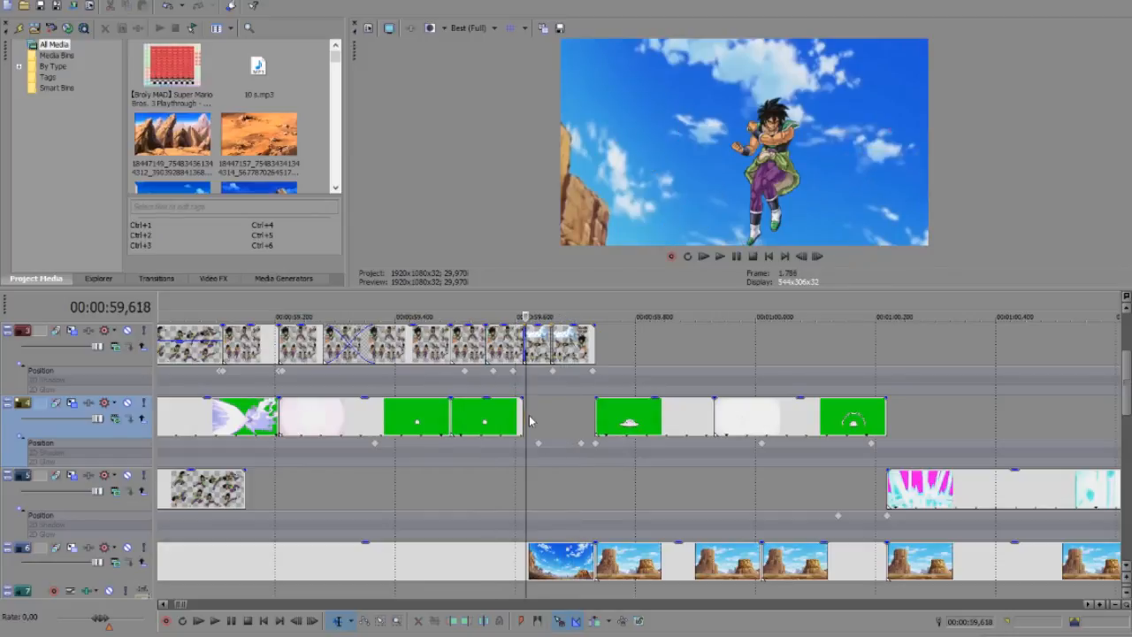
click(552, 419)
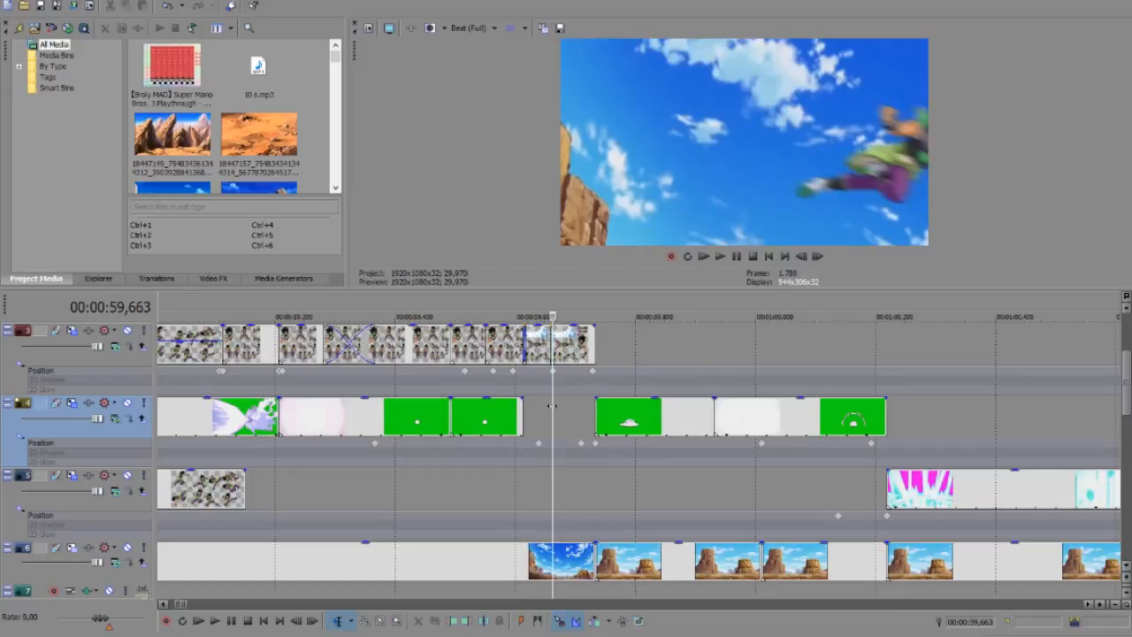
click(574, 412)
Preview the distant dome explosion clips on track 4 over the rocky background up to about 1:00.04
scroll(616, 421, down, 1)
click(673, 416)
click(735, 420)
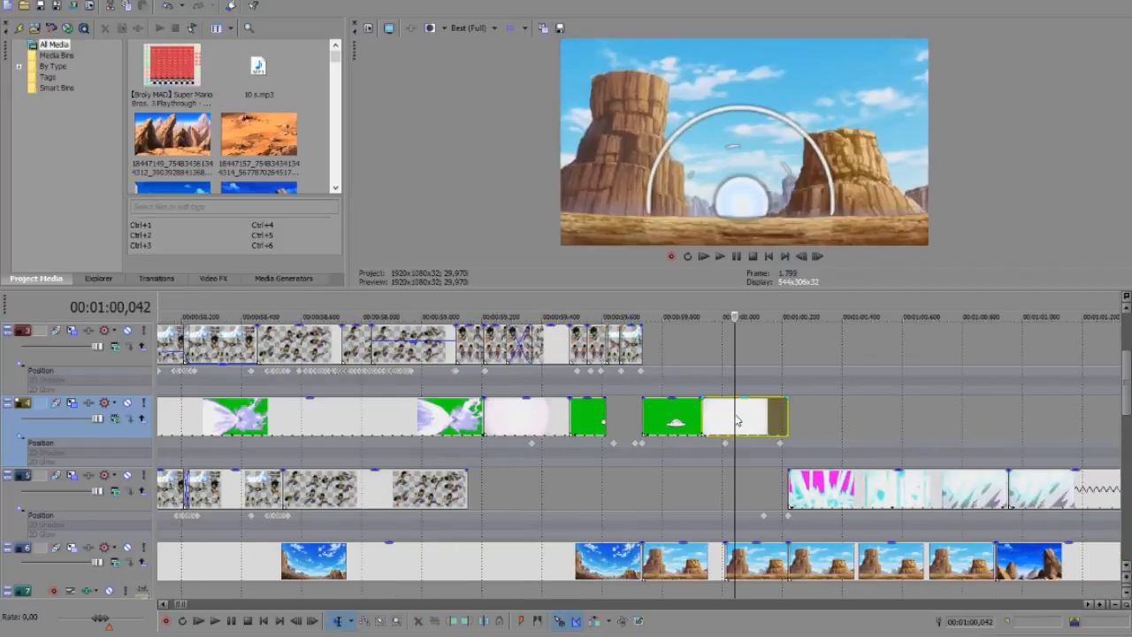
Preview the light-burst and fading smoke clips on track 5 over the mountain background up to about 1:02.06
scroll(775, 517, down, 1)
click(769, 517)
click(712, 536)
click(826, 536)
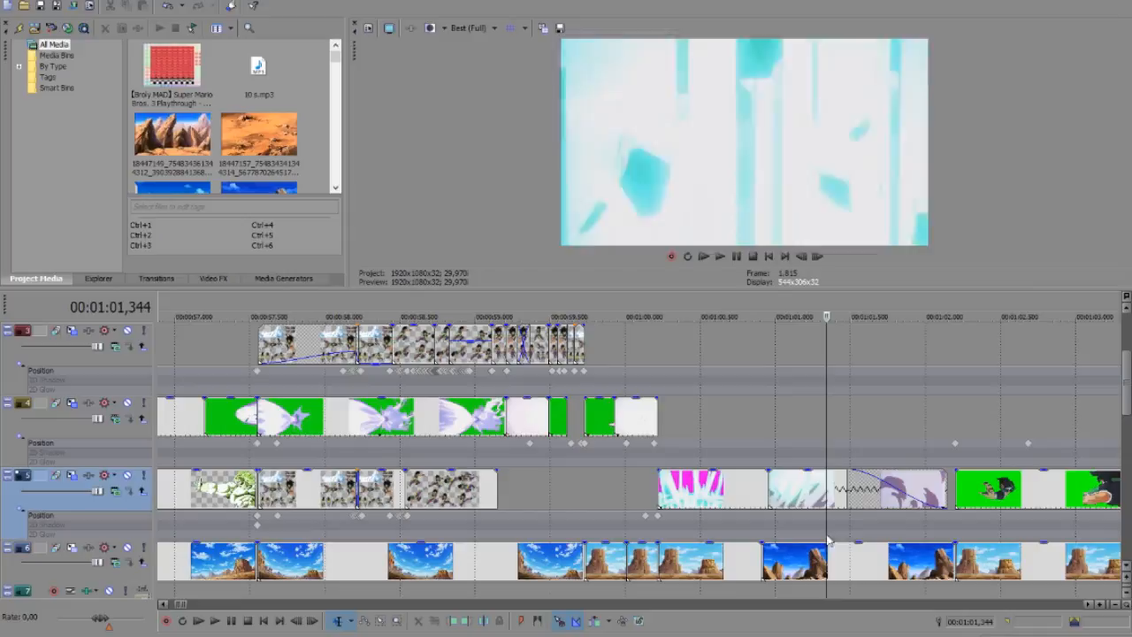
click(888, 508)
click(826, 534)
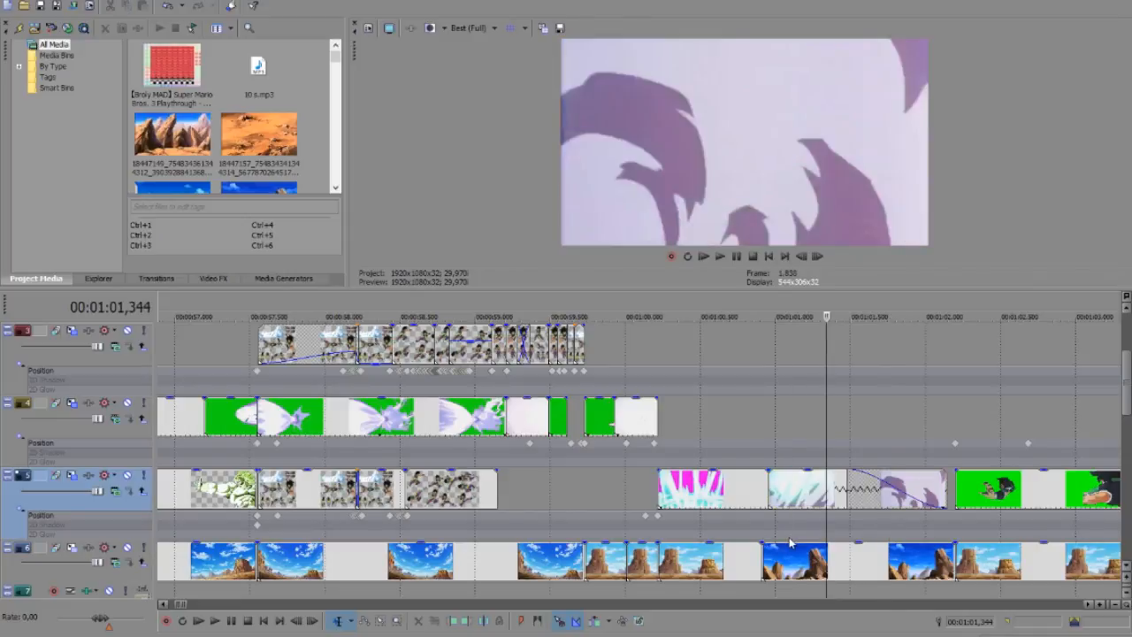
click(787, 539)
click(933, 530)
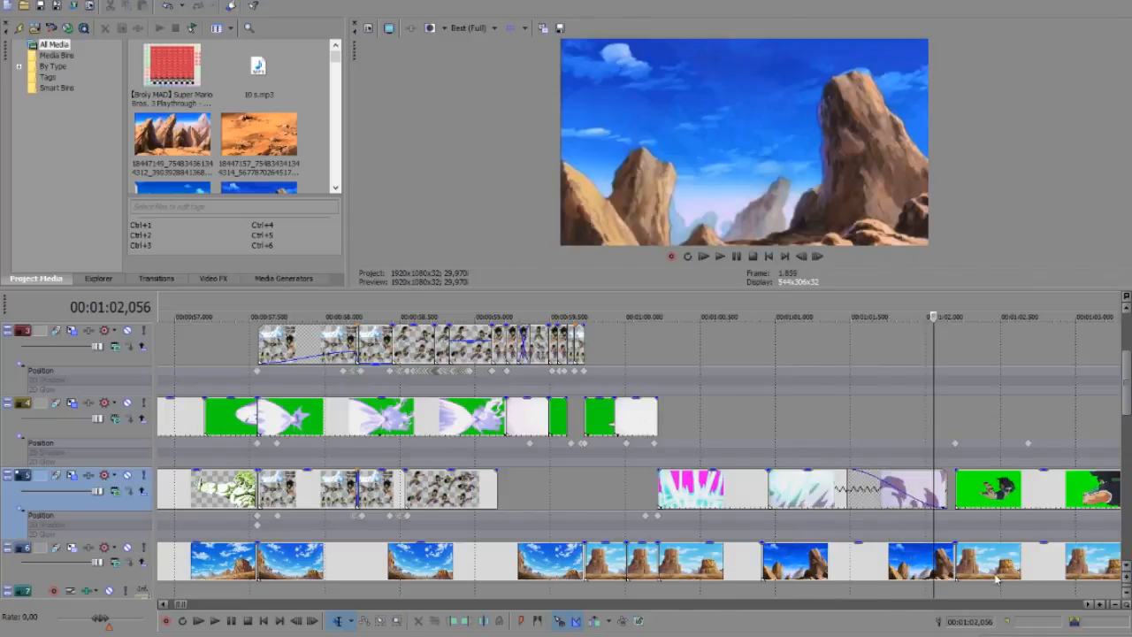
Preview Broly's green-screen close-up and the muscular Broly clip on track 5 from about 1:02.96 to 1:04.0
click(1088, 605)
click(1088, 604)
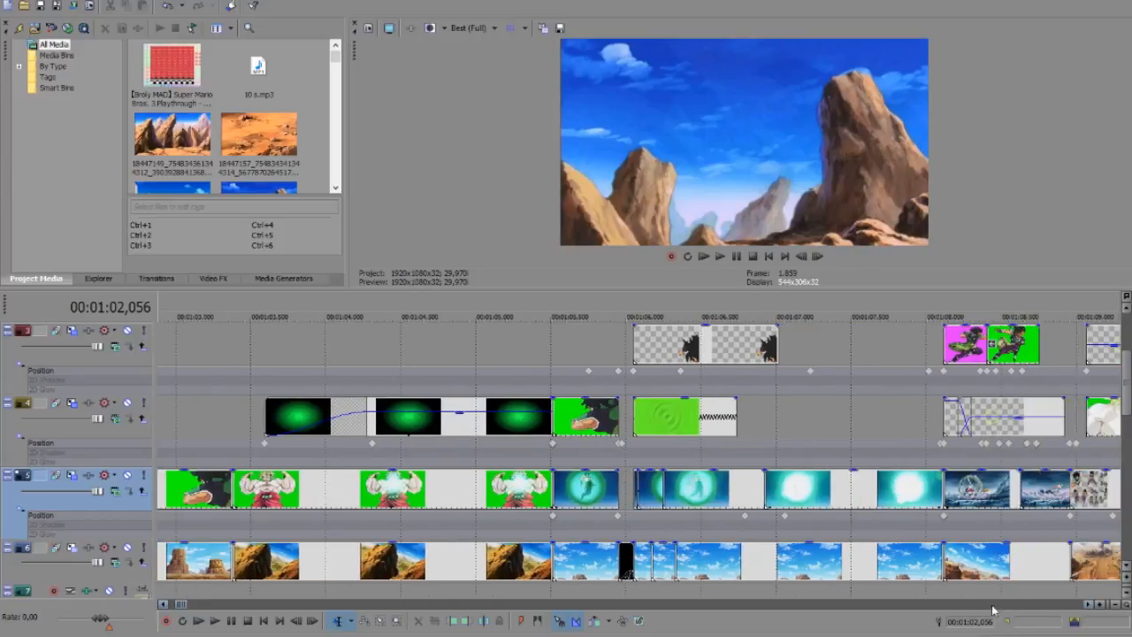
click(171, 493)
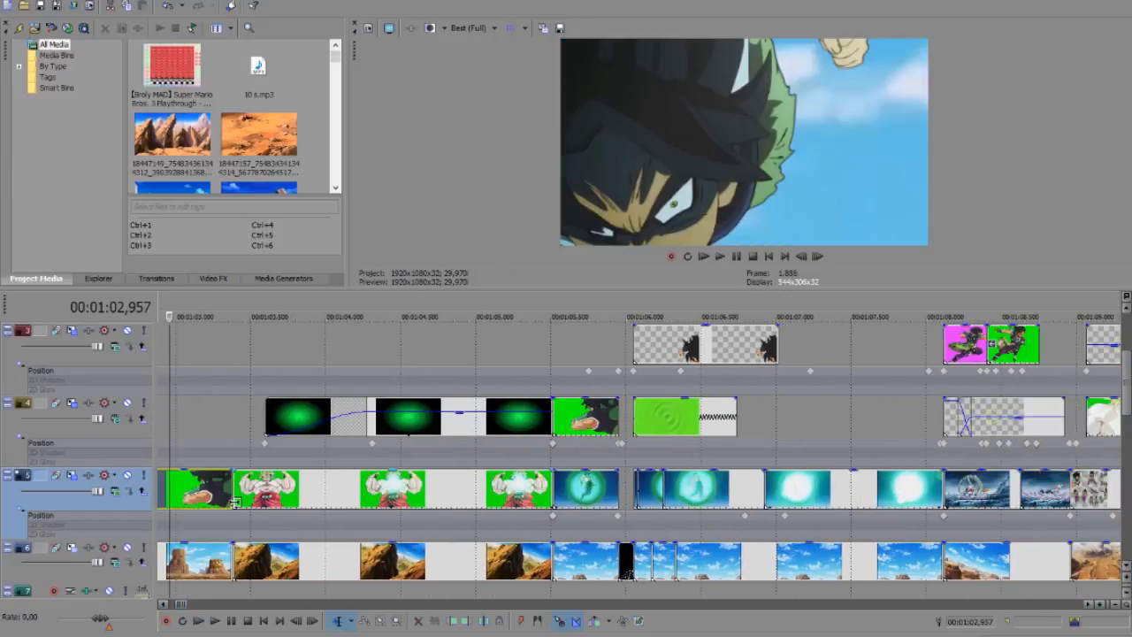
click(232, 498)
click(326, 502)
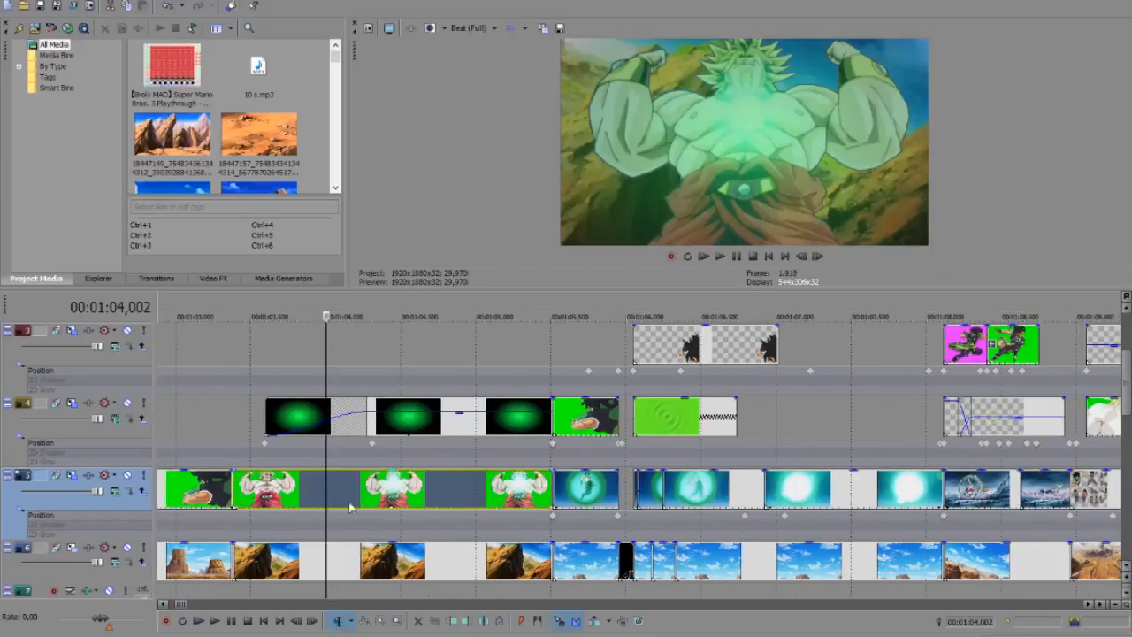
Lower the opacity of the green glow clip on track 4 above the muscular Broly clip to 37 %
click(183, 504)
click(376, 503)
click(469, 504)
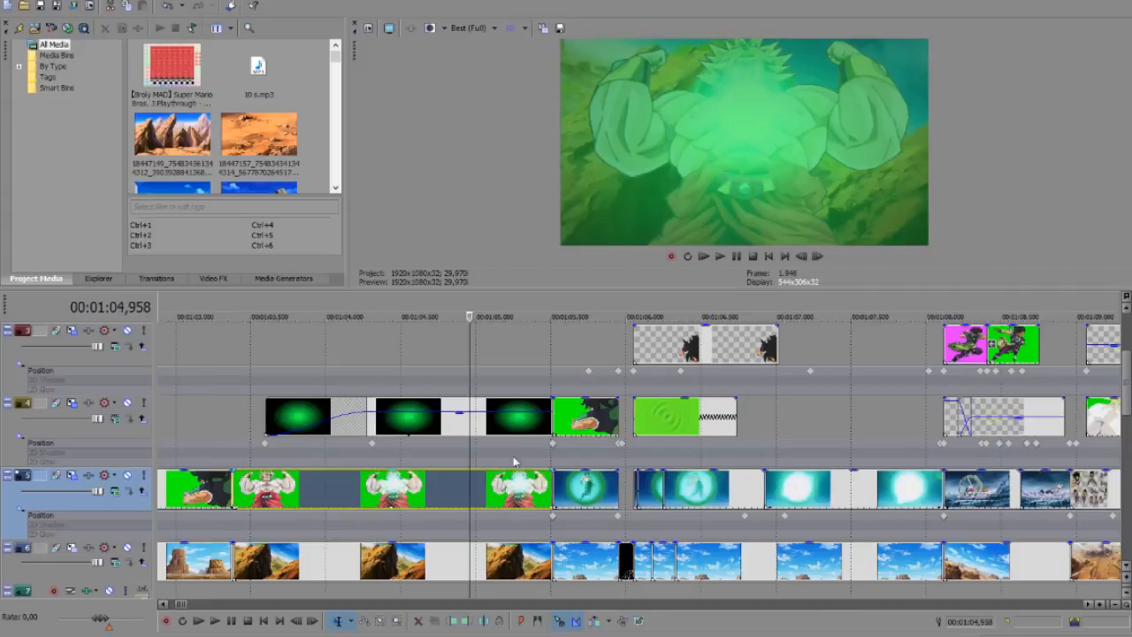
mouse_move(510, 420)
mouse_down()
mouse_move(519, 440)
mouse_move(518, 405)
mouse_move(519, 428)
mouse_up()
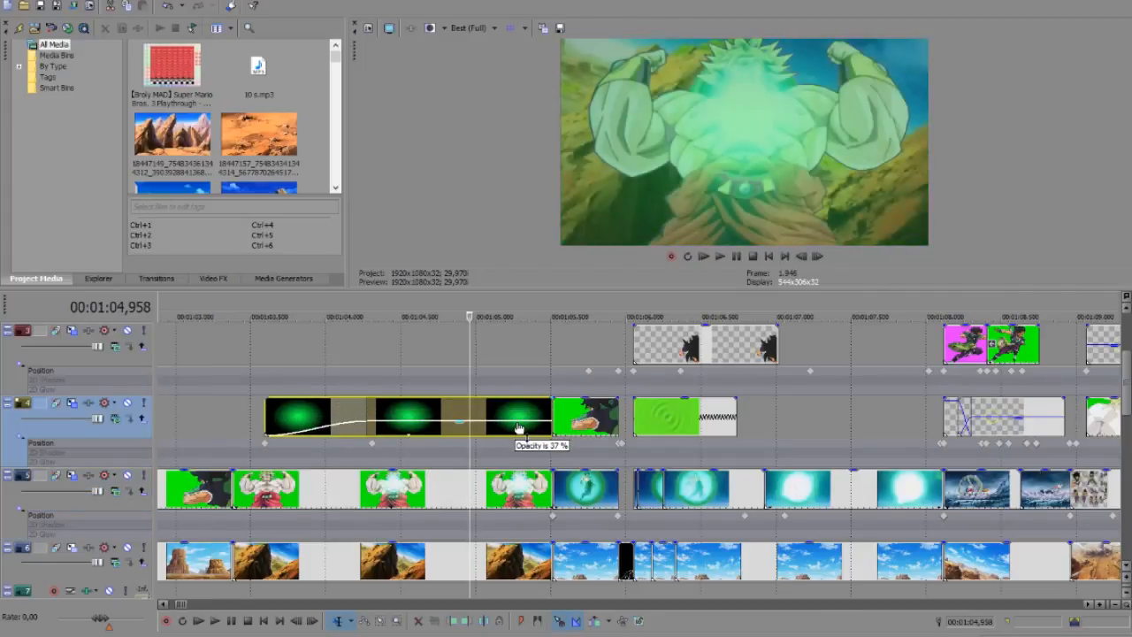
Preview the green-screen arm clip and the shockwave clip on track 4 from about 1:05.7 to 1:06.5
click(583, 456)
click(694, 463)
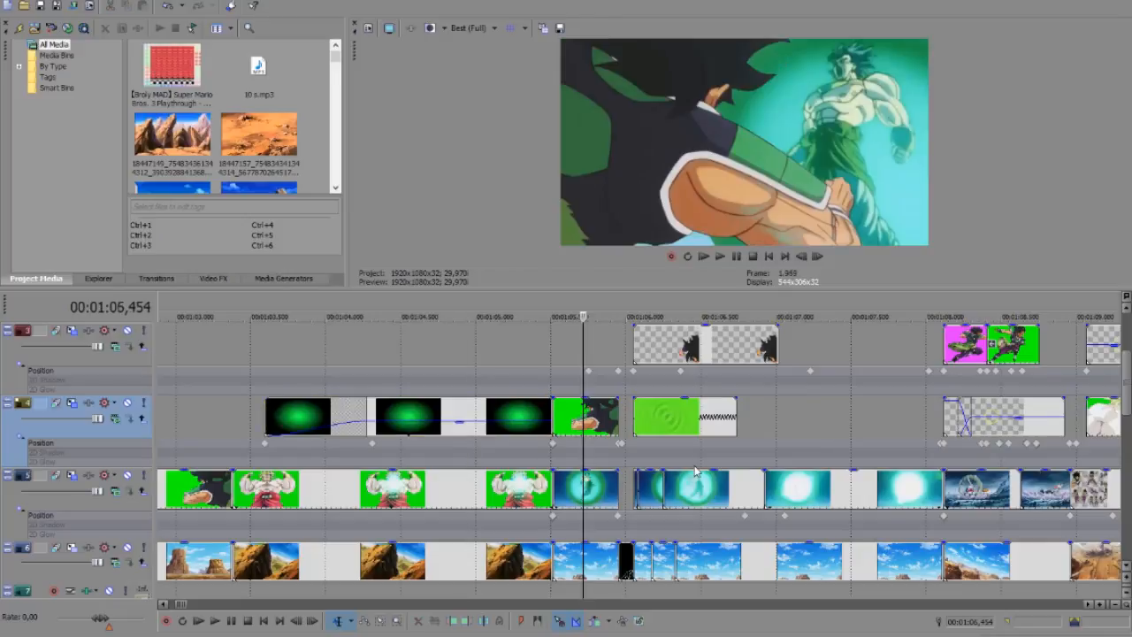
click(677, 420)
click(652, 414)
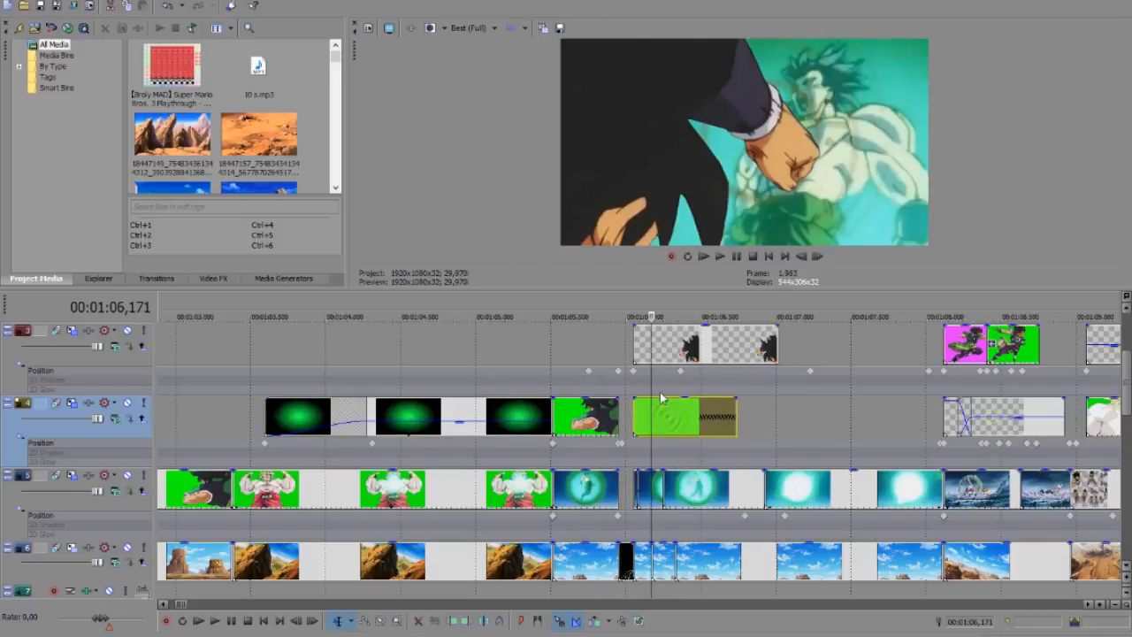
Preview the green shockwave clip on track 4 over Broly's aura from about 1:06.05 to 1:07.0
drag(665, 407, 681, 388)
click(633, 410)
click(663, 429)
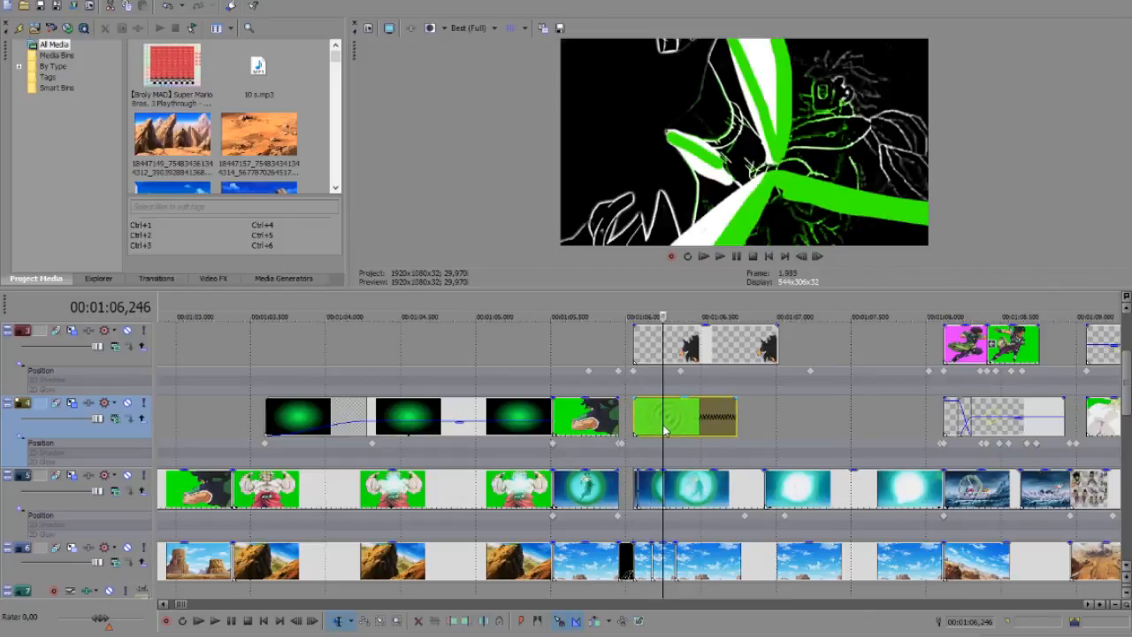
key(space)
key(space)
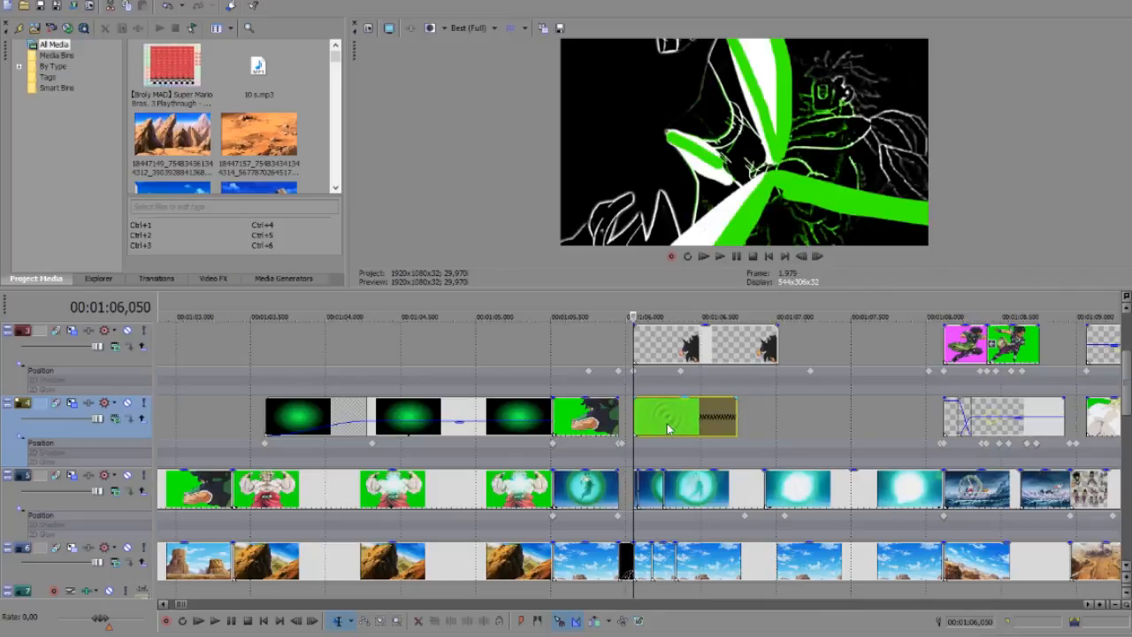
click(664, 428)
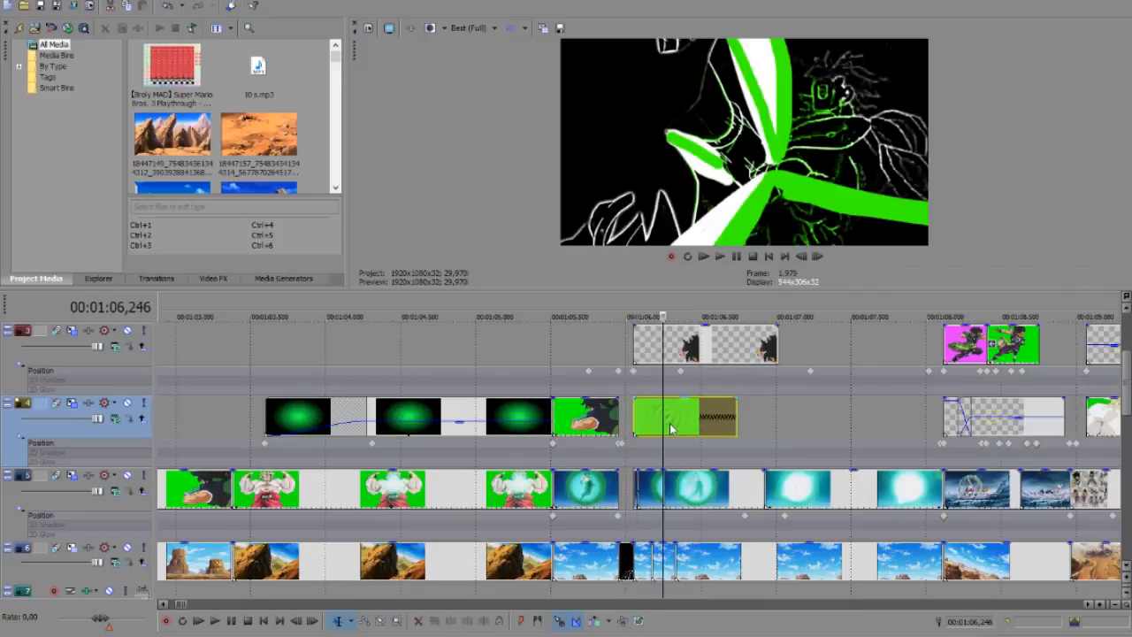
key(space)
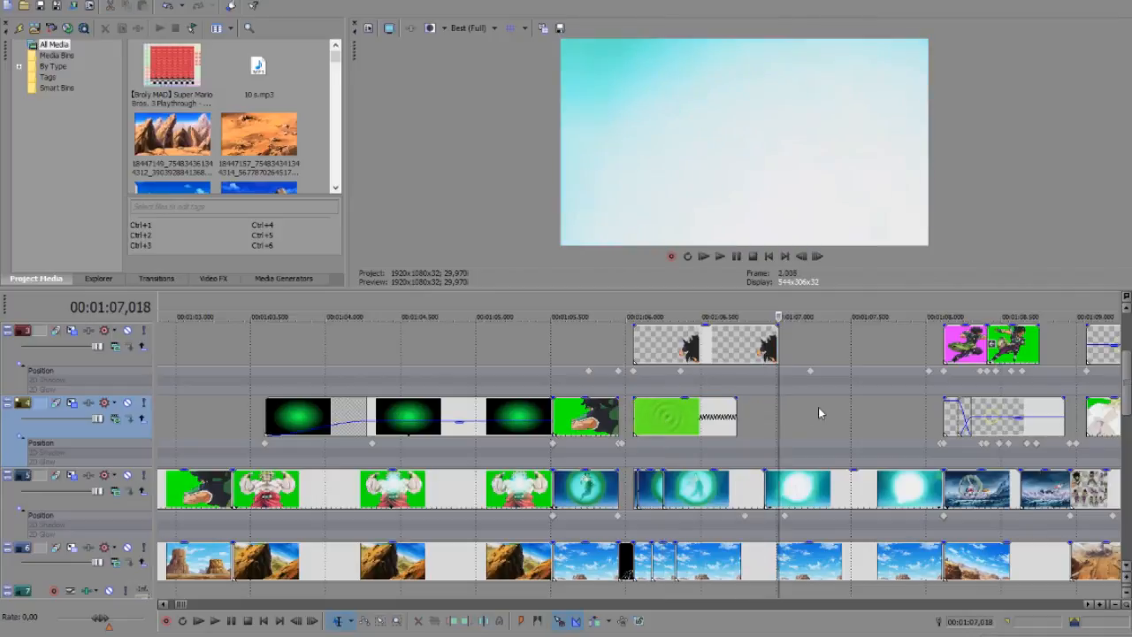
click(766, 411)
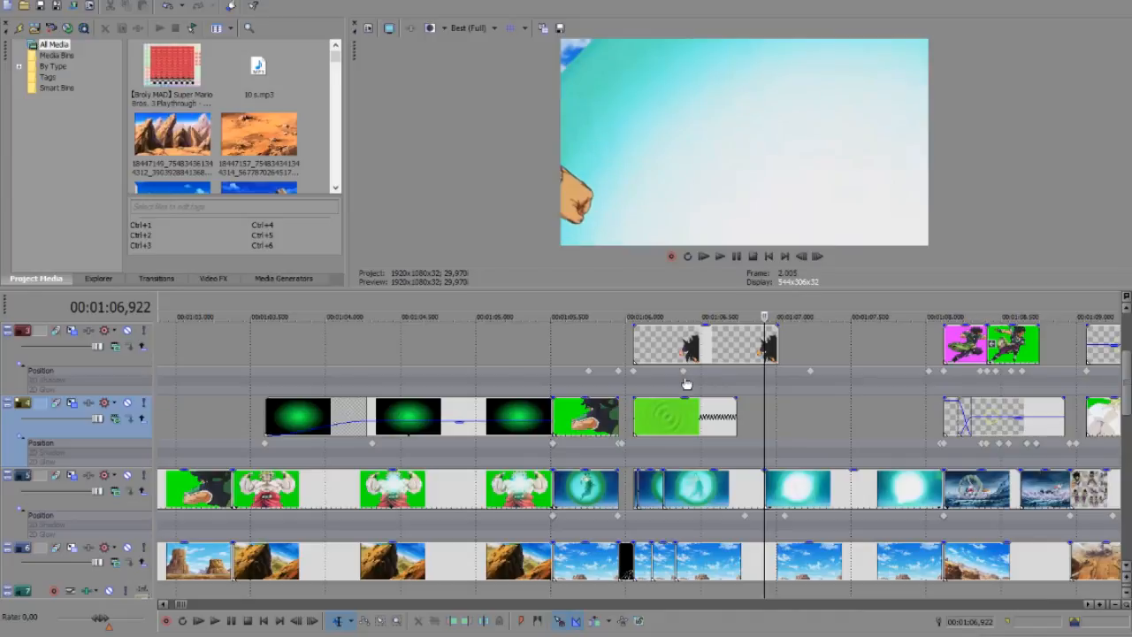
Preview the light burst on track 5 at about 1:07.85 and the start of the green barrier on track 4 at about 1:08.2
drag(1117, 359, 1127, 397)
click(930, 385)
click(876, 416)
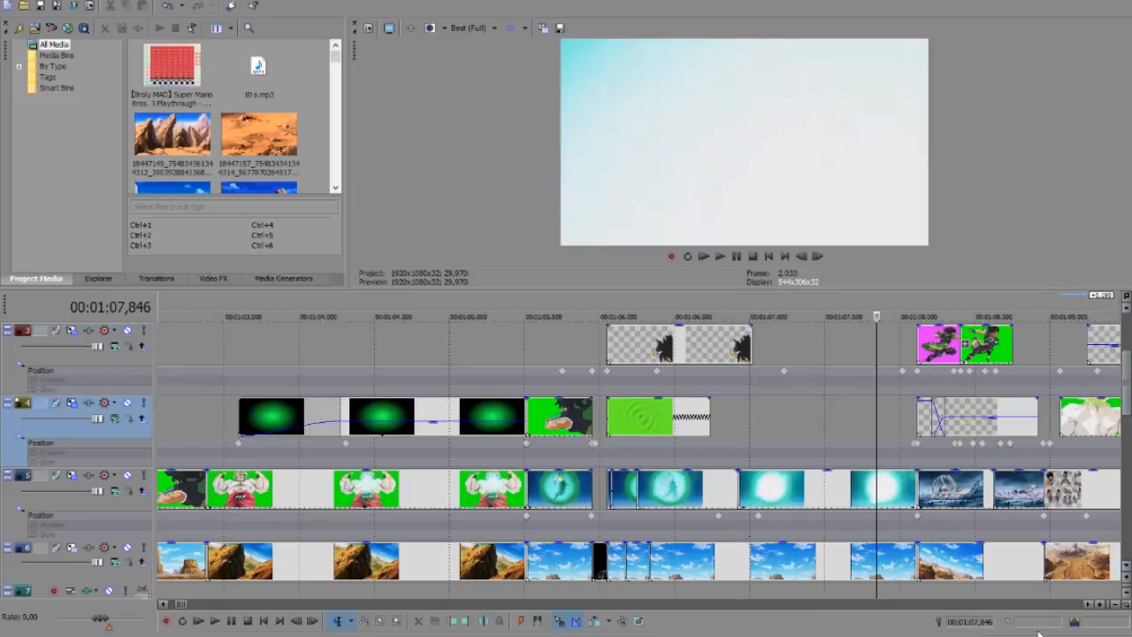
click(1087, 597)
click(1088, 604)
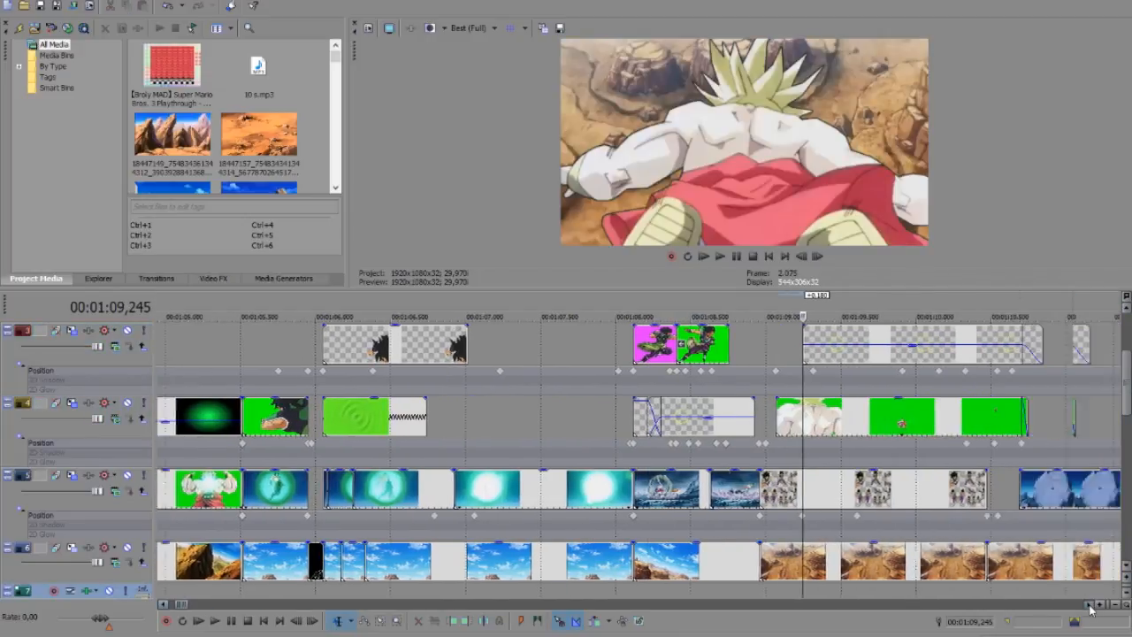
click(552, 426)
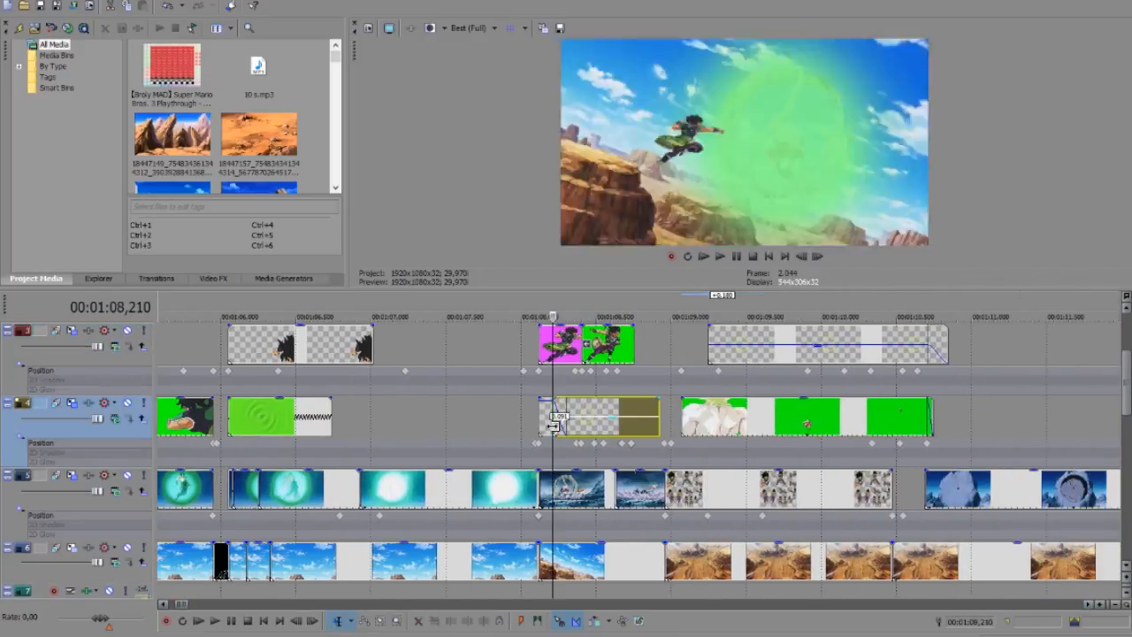
click(550, 430)
click(513, 431)
click(548, 430)
scroll(548, 430, up, 3)
Inspect the Glow effect settings applied to the first barrier clip on track 4
right_click(641, 422)
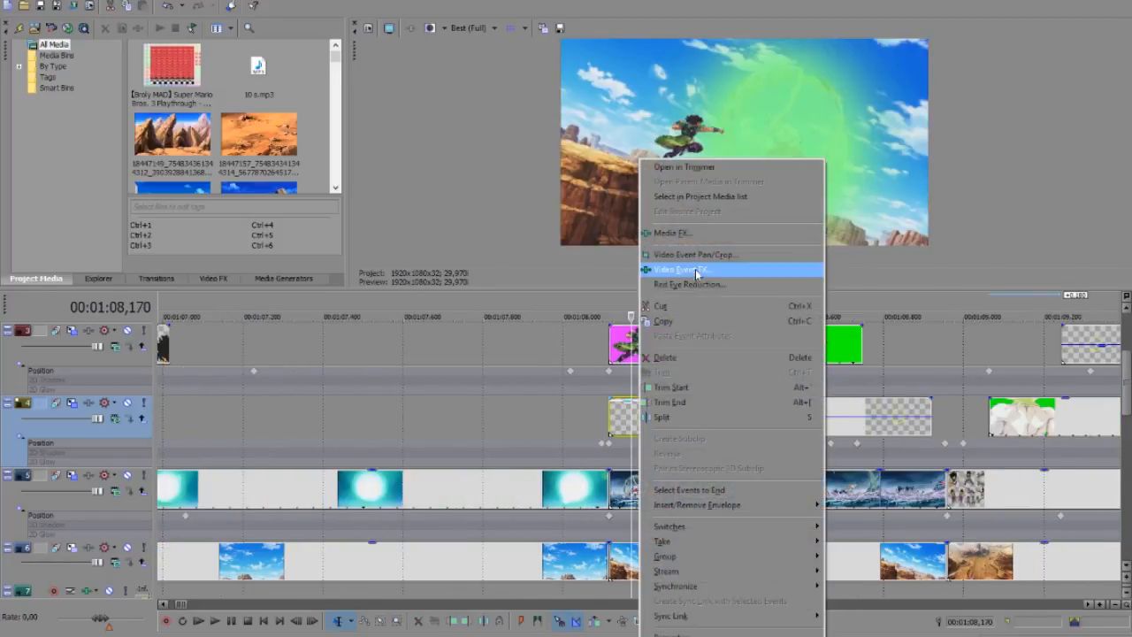
click(705, 275)
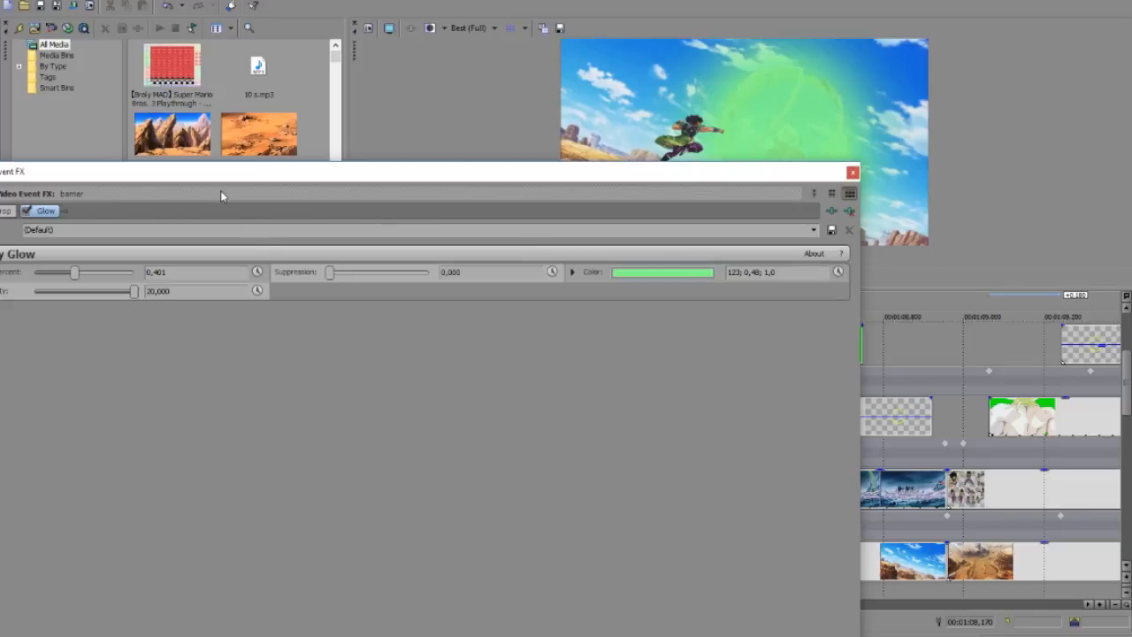
drag(460, 184, 832, 278)
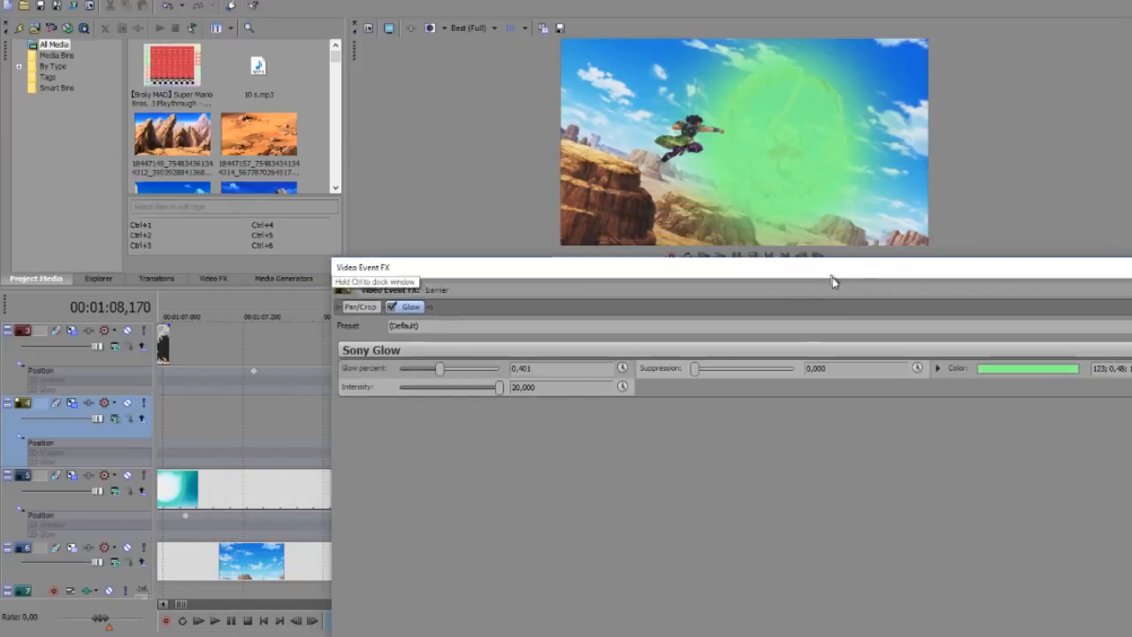
click(394, 307)
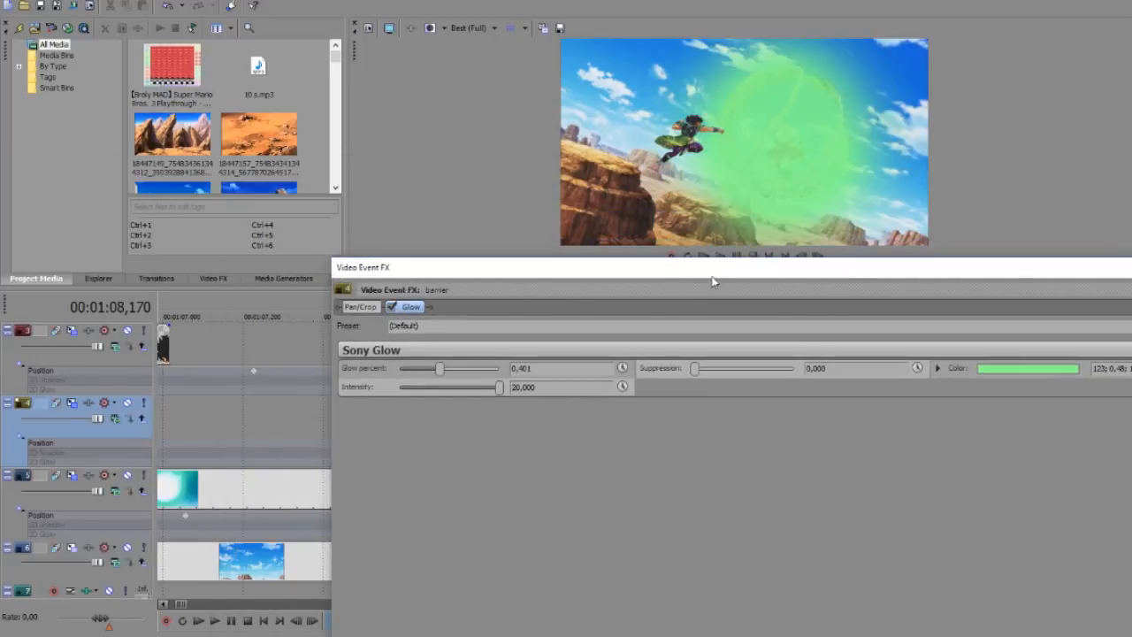
drag(710, 273, 415, 260)
click(922, 257)
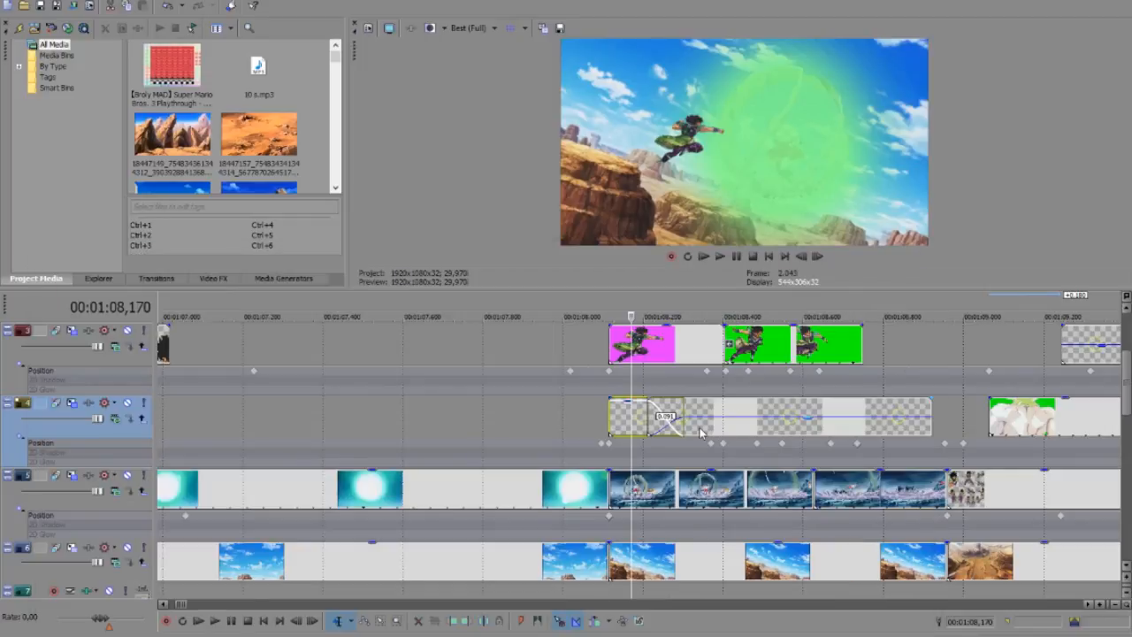
Preview the second barrier clip on track 4 around 1:08.46 to 1:08.54 as the green sphere expands
click(707, 426)
click(736, 426)
click(799, 431)
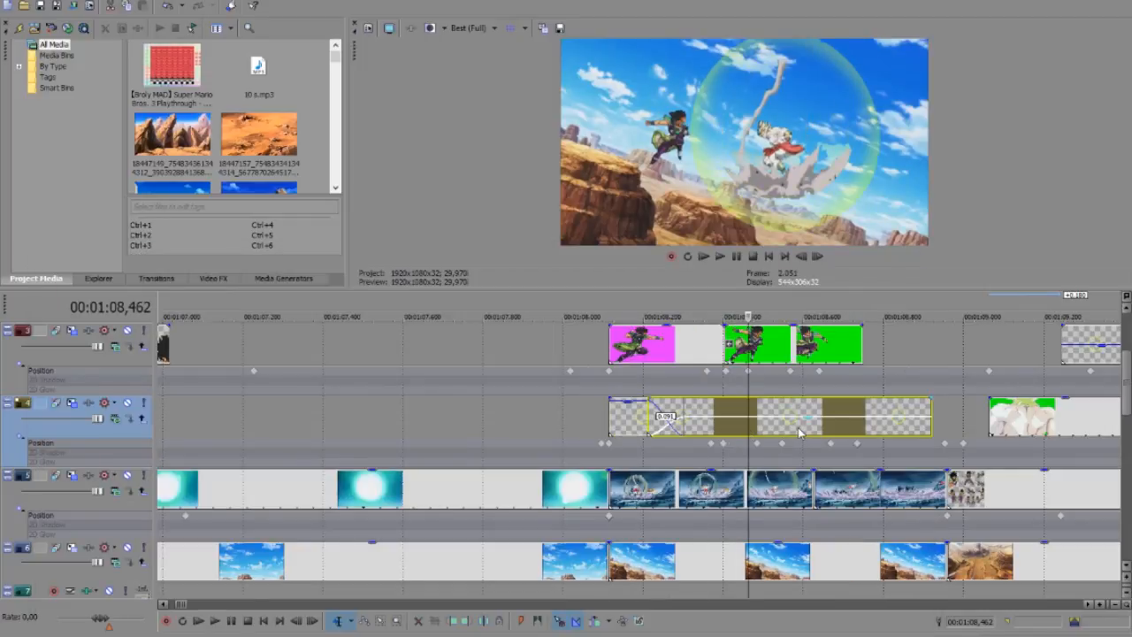
click(844, 431)
click(781, 430)
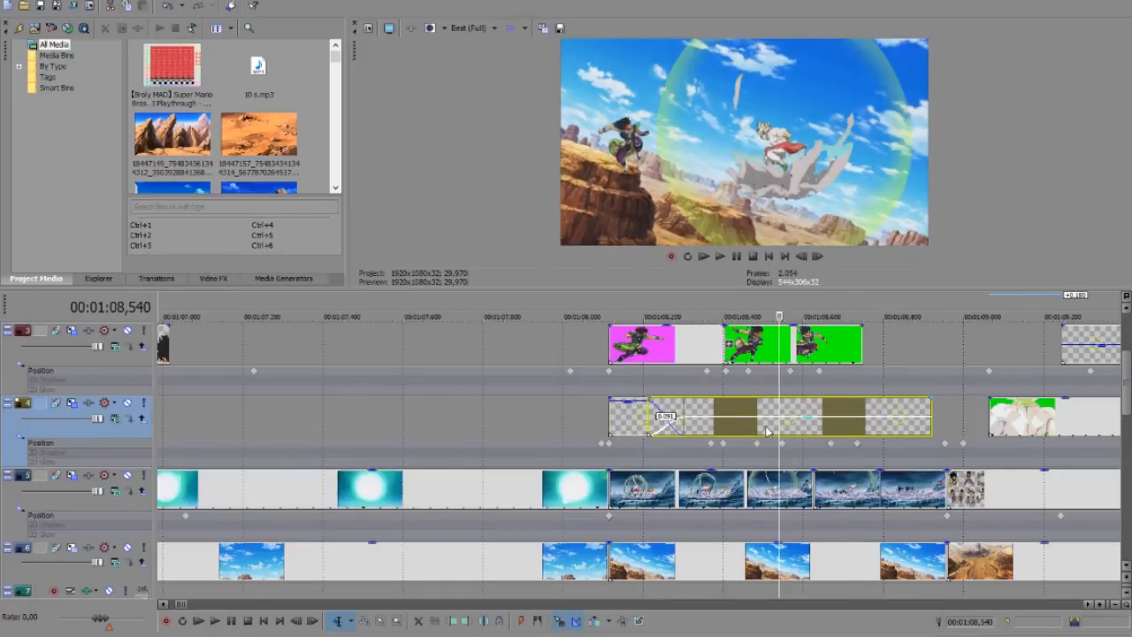
click(766, 426)
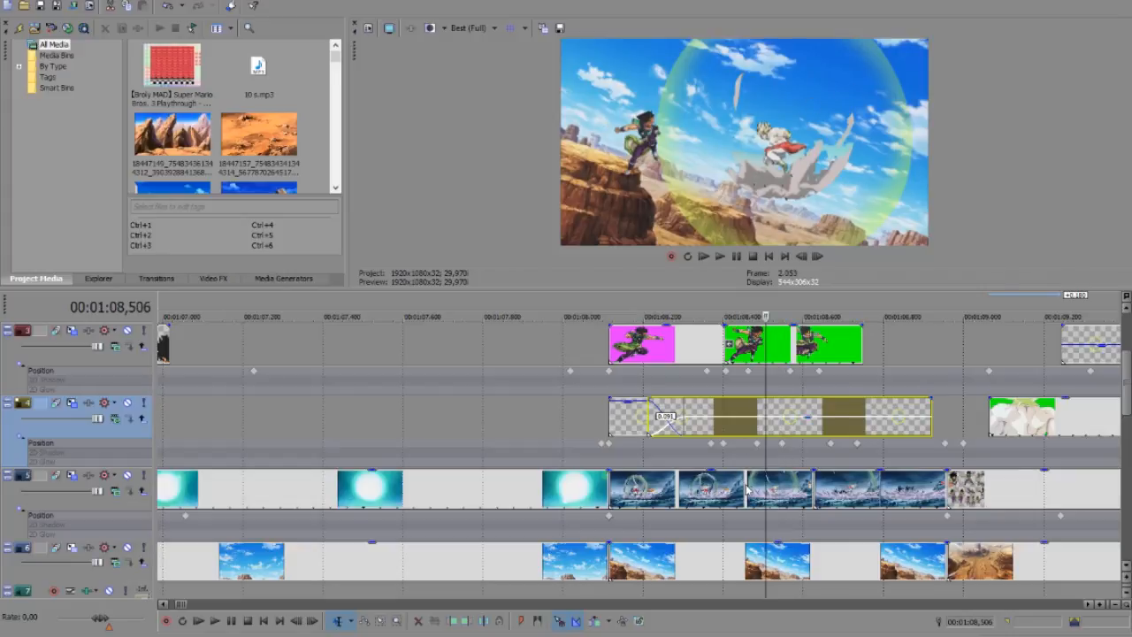
Examine the circular mask and its keyframes around Broly's barrier in the pan/crop of the BROLY MOVIE 8 clip on track 5
right_click(745, 476)
click(806, 109)
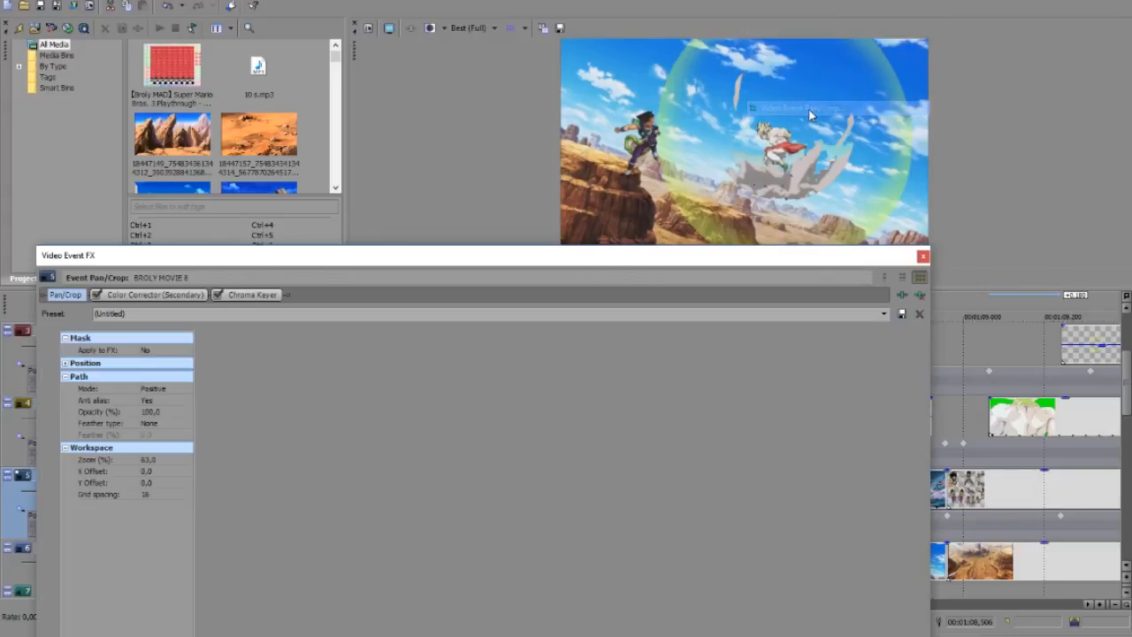
drag(659, 262, 762, 131)
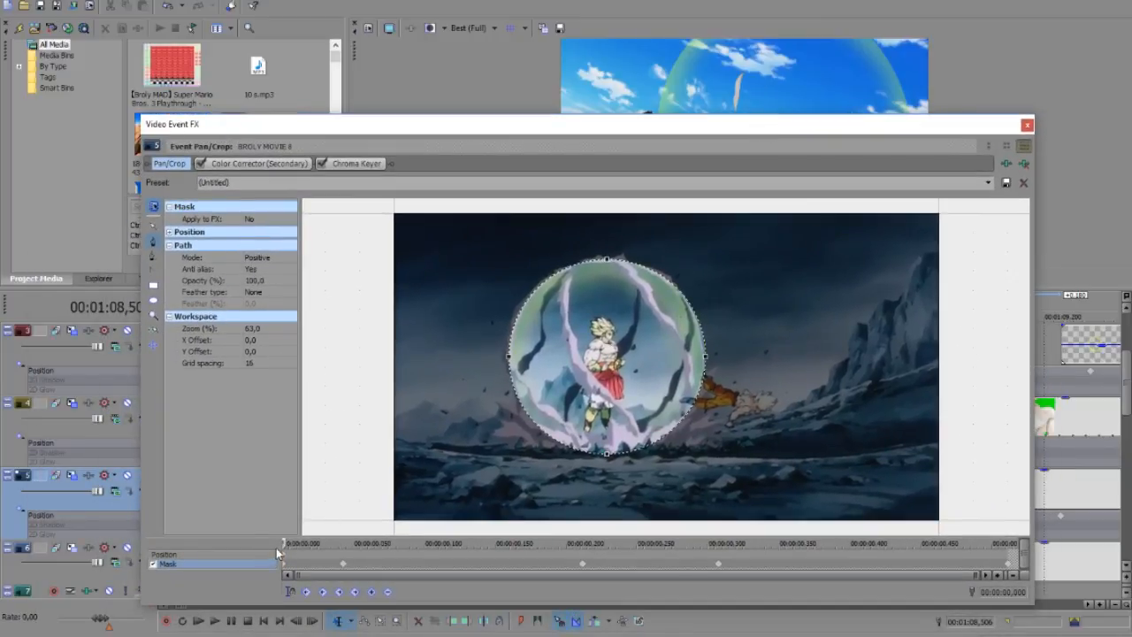
drag(283, 542, 565, 532)
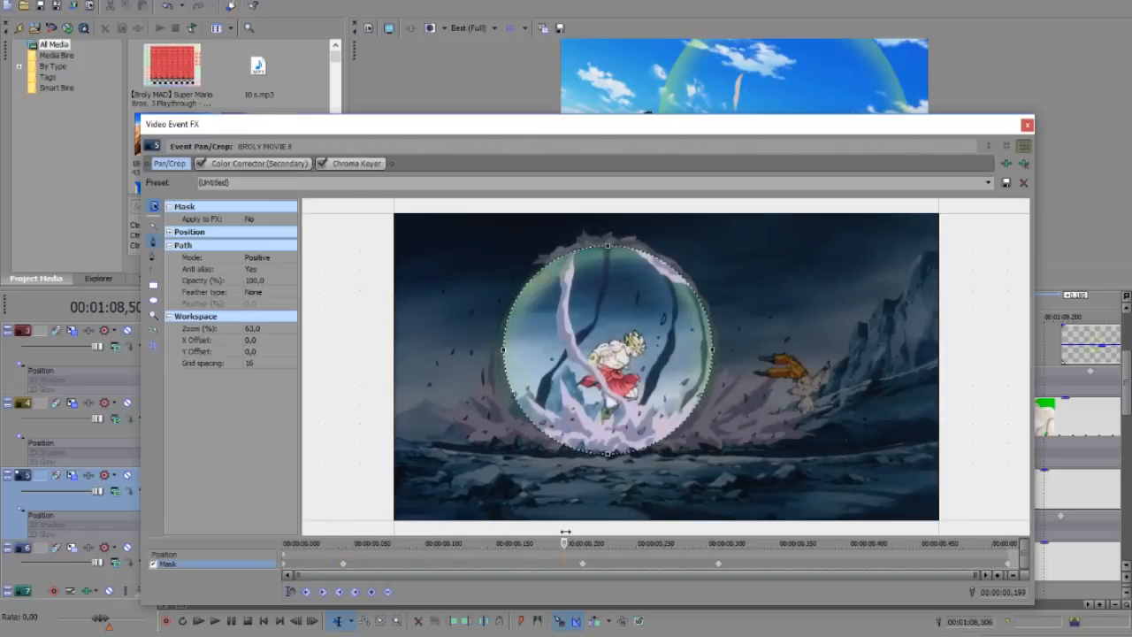
drag(660, 534, 424, 560)
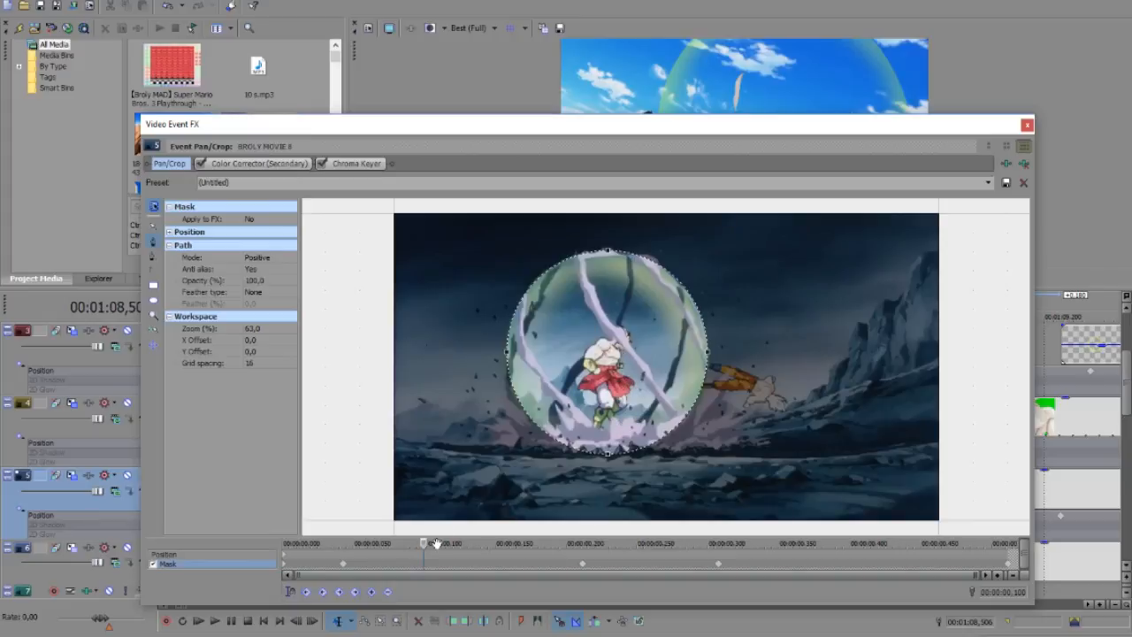
drag(425, 543, 708, 543)
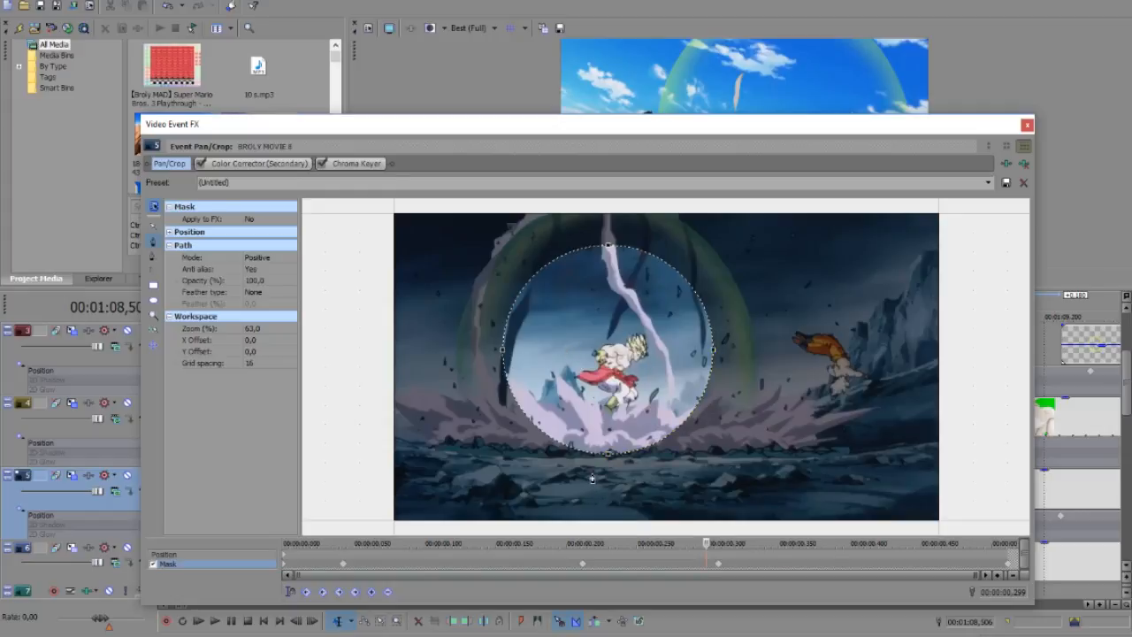
drag(707, 543, 741, 542)
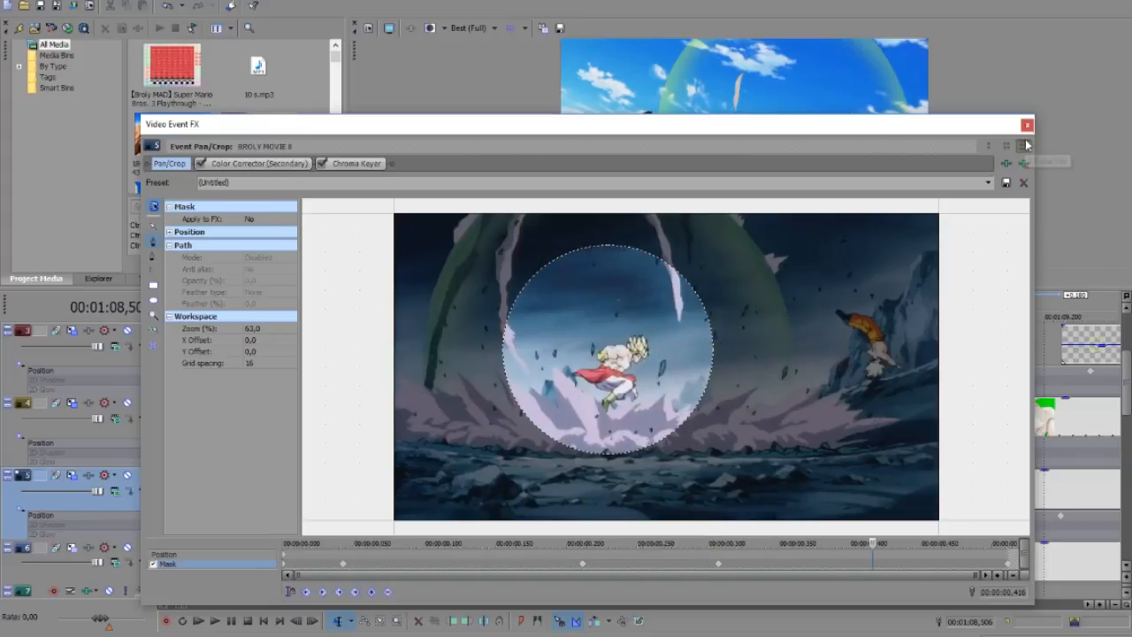
click(1027, 125)
Preview the masked Broly clip together with the barrier overlay from about 1:08.38 to 1:08.7
click(797, 432)
click(784, 434)
click(775, 433)
click(761, 433)
click(716, 431)
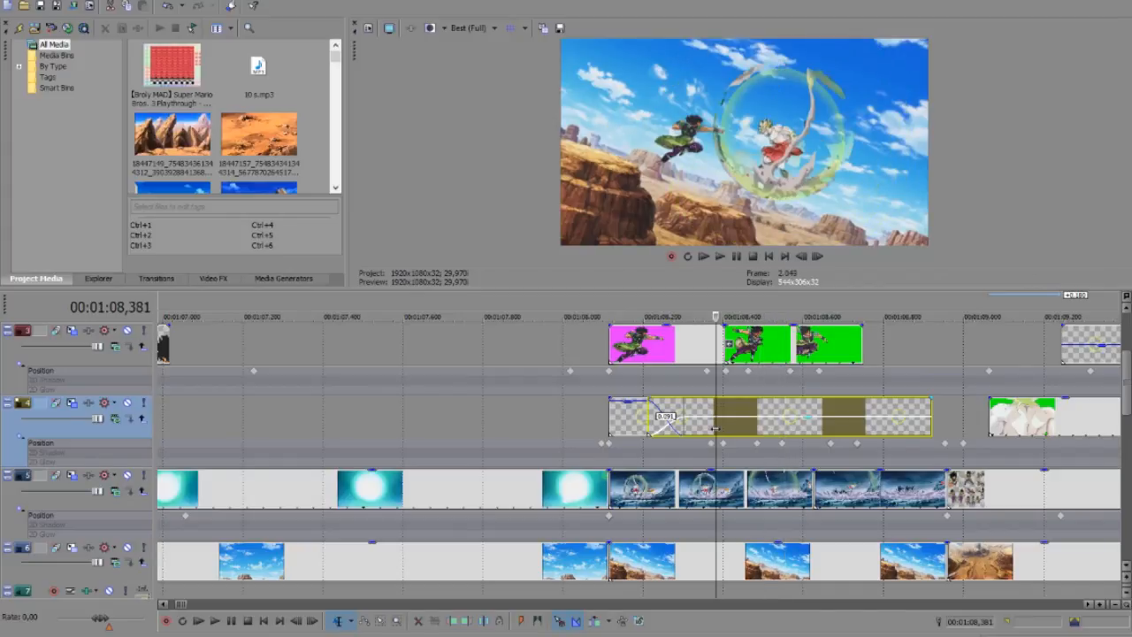
click(844, 427)
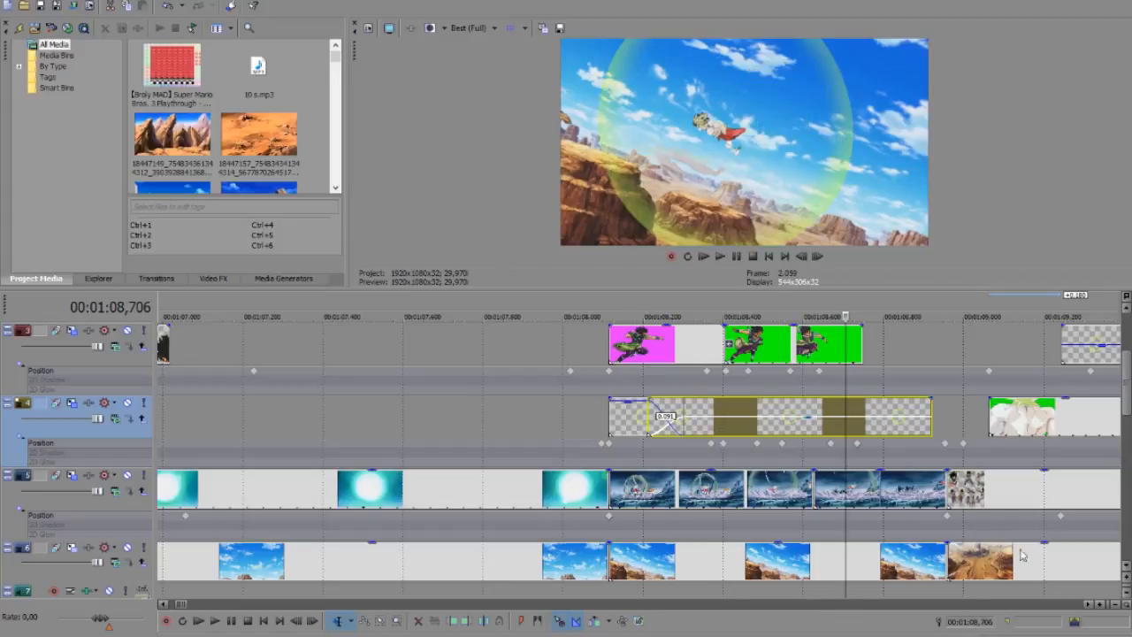
Preview Broly's fall onto the rocky ground and the crater forming from about 1:09.5 to 1:11.0
click(1097, 603)
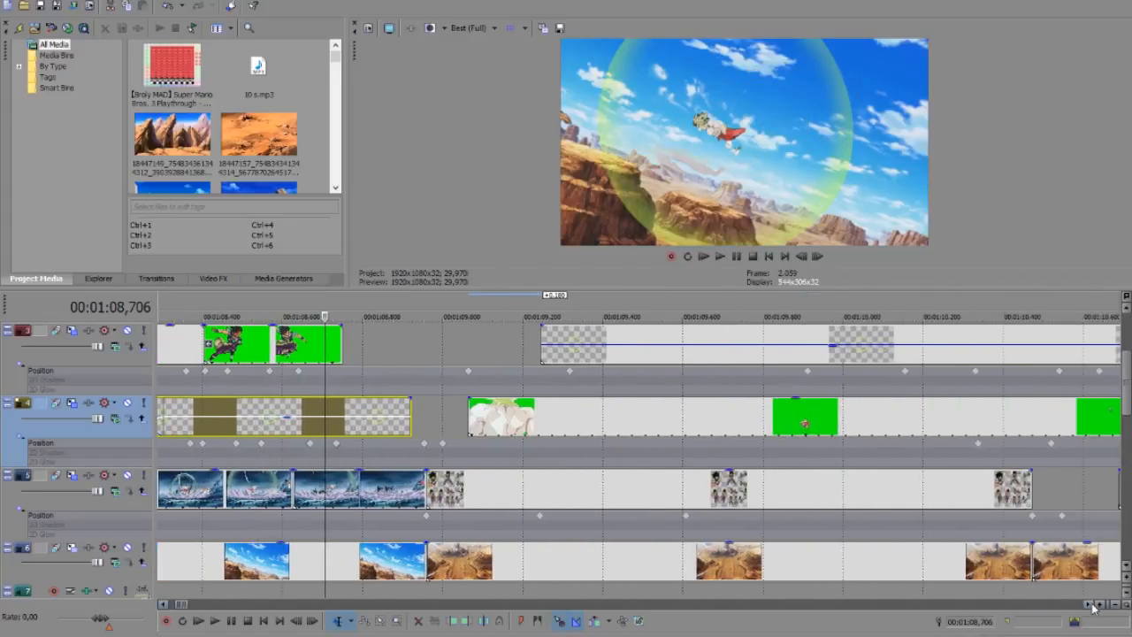
click(329, 486)
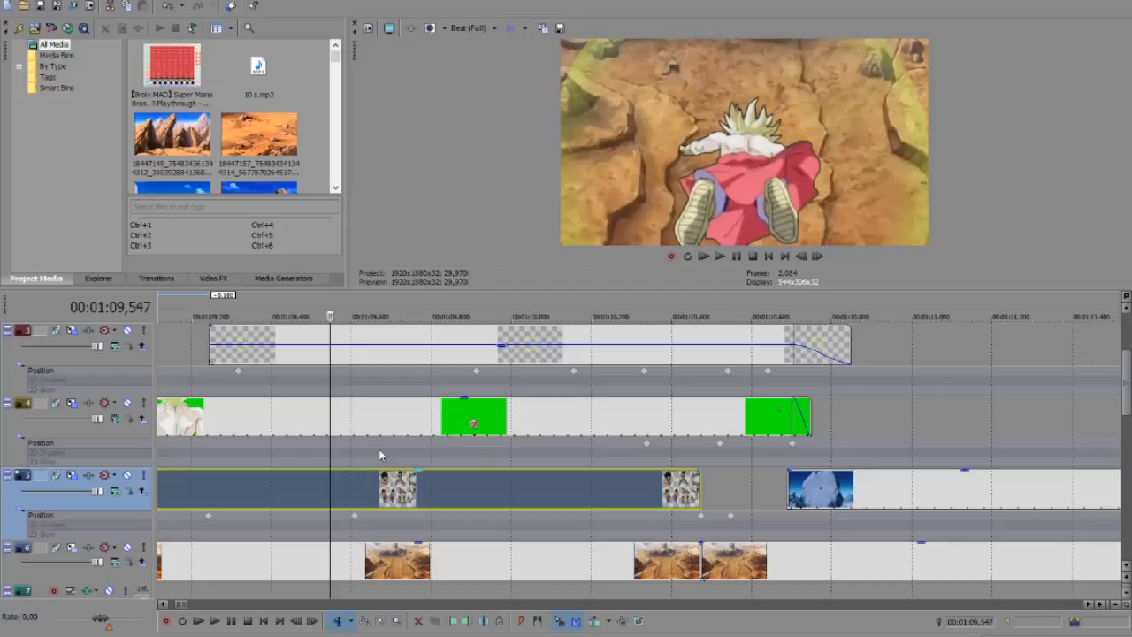
click(505, 468)
click(634, 449)
click(760, 472)
click(920, 566)
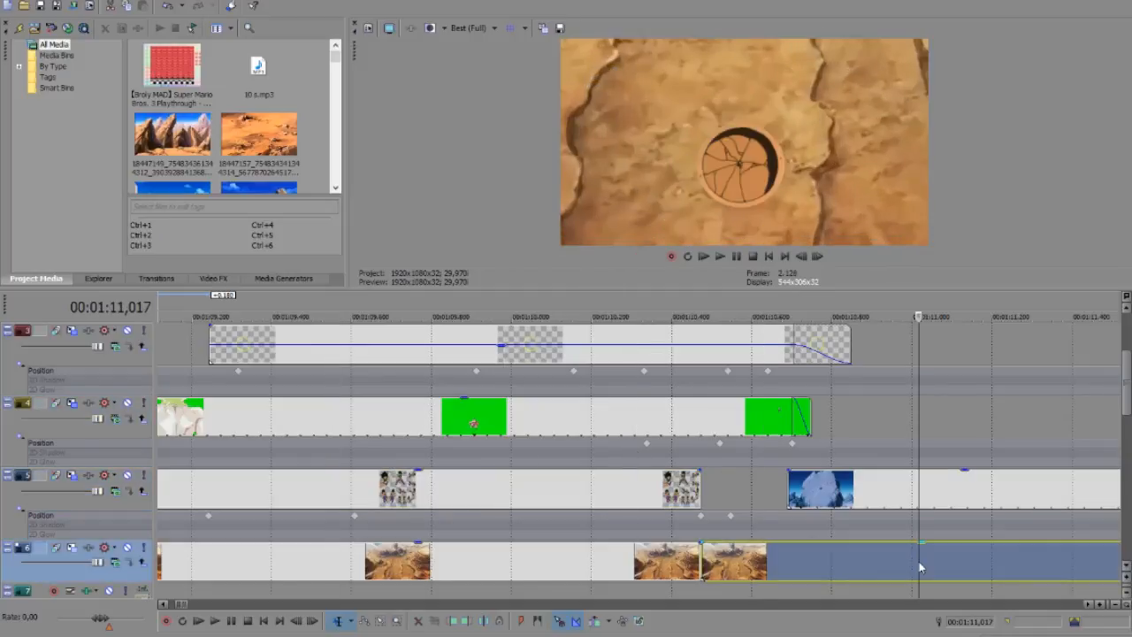
Compare the crater clip on track 5 at about 1:11.46 with its Color Balance effect switched off and on
click(1089, 607)
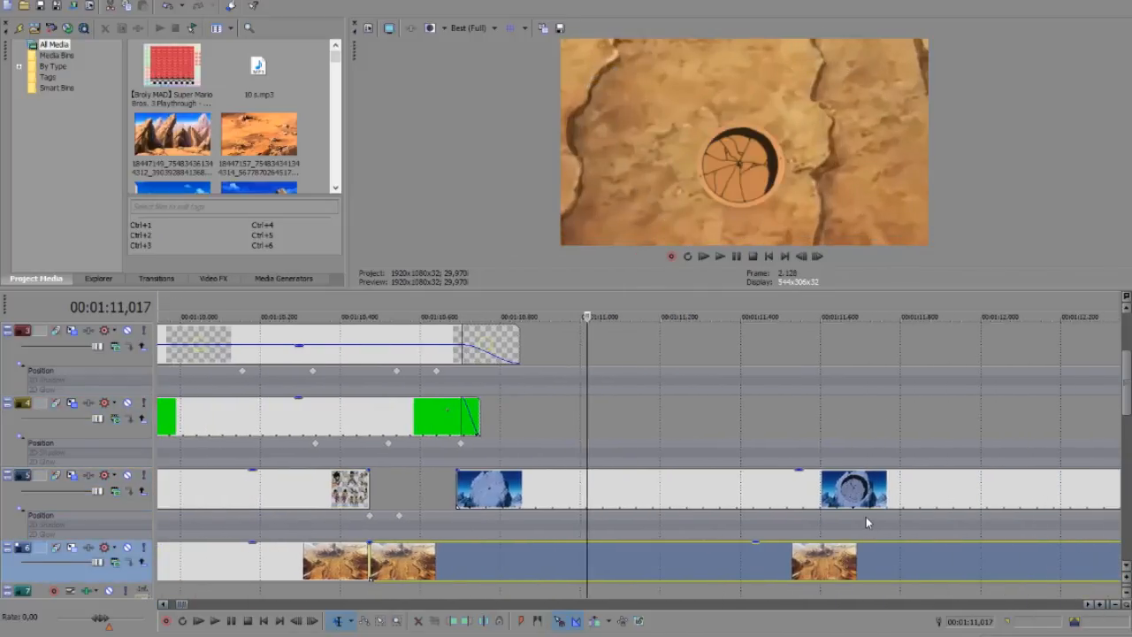
click(765, 508)
right_click(765, 509)
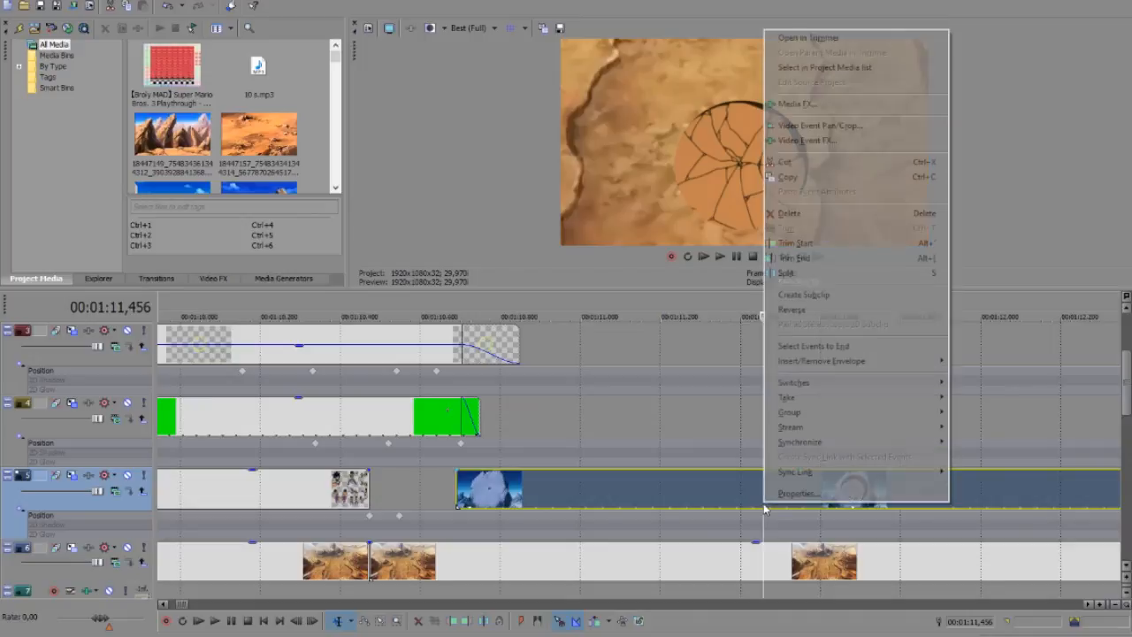
click(809, 141)
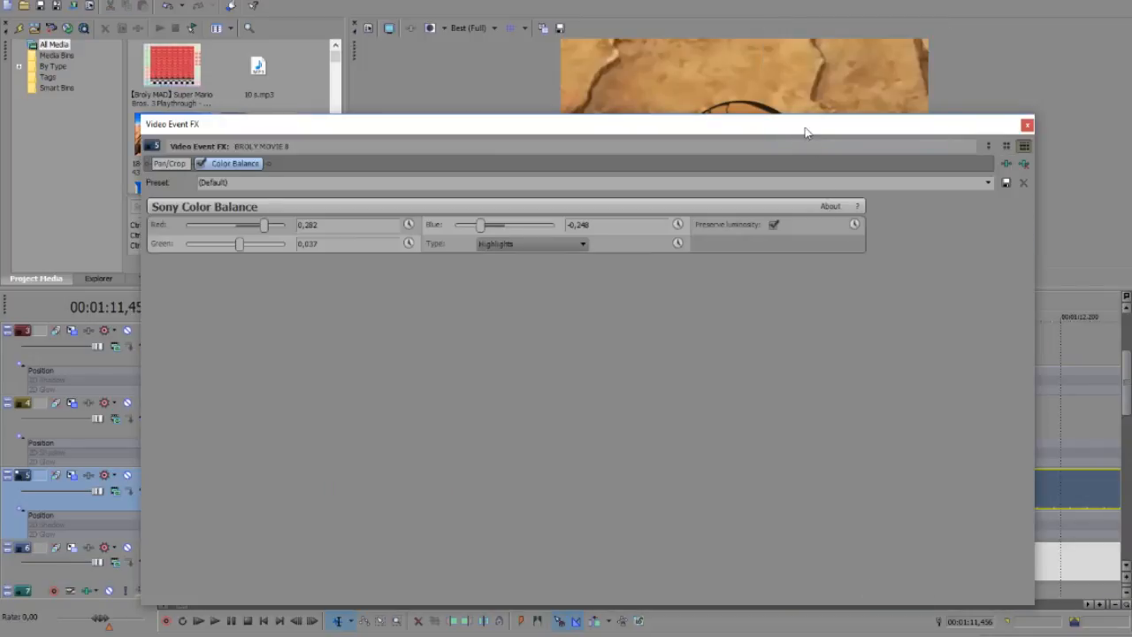
drag(804, 133, 815, 302)
click(236, 334)
click(236, 334)
click(236, 335)
click(236, 334)
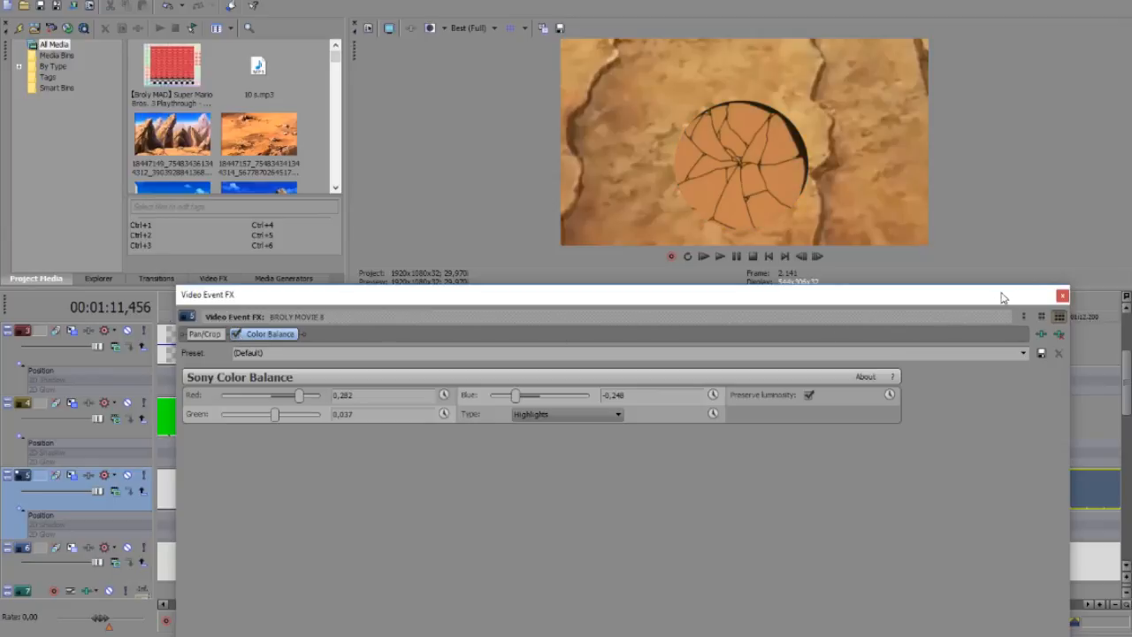
click(1062, 296)
Preview the landing-feet clip on track 5 and its green-screen copy on track 4 at about 1:13.06 and 1:12.87
scroll(908, 483, down, 3)
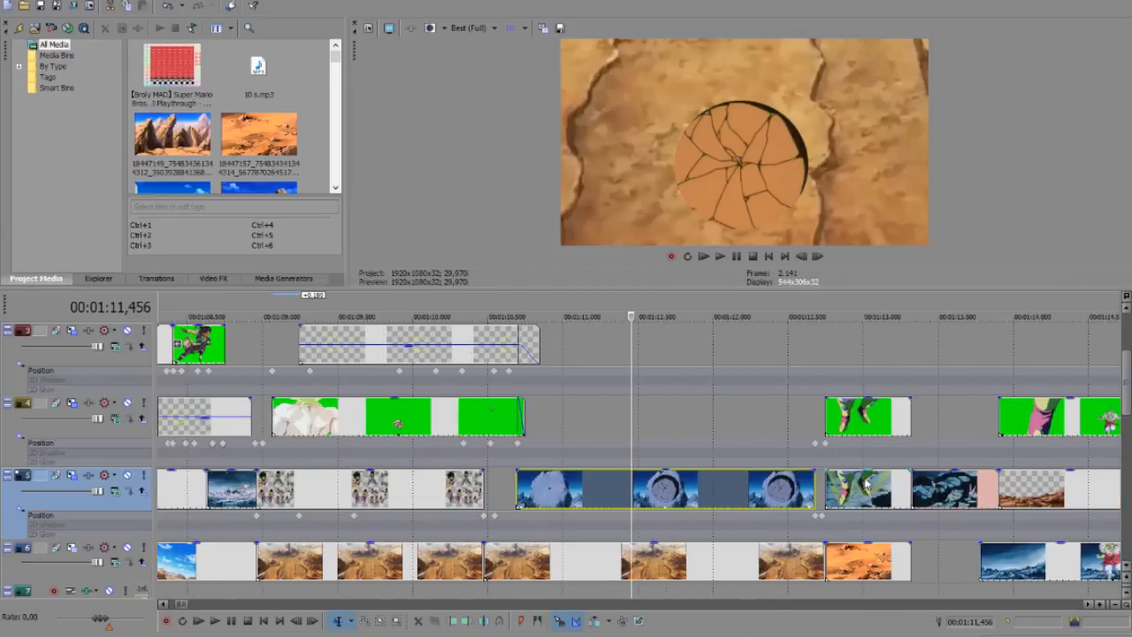
click(870, 486)
scroll(946, 504, up, 4)
scroll(652, 478, down, 1)
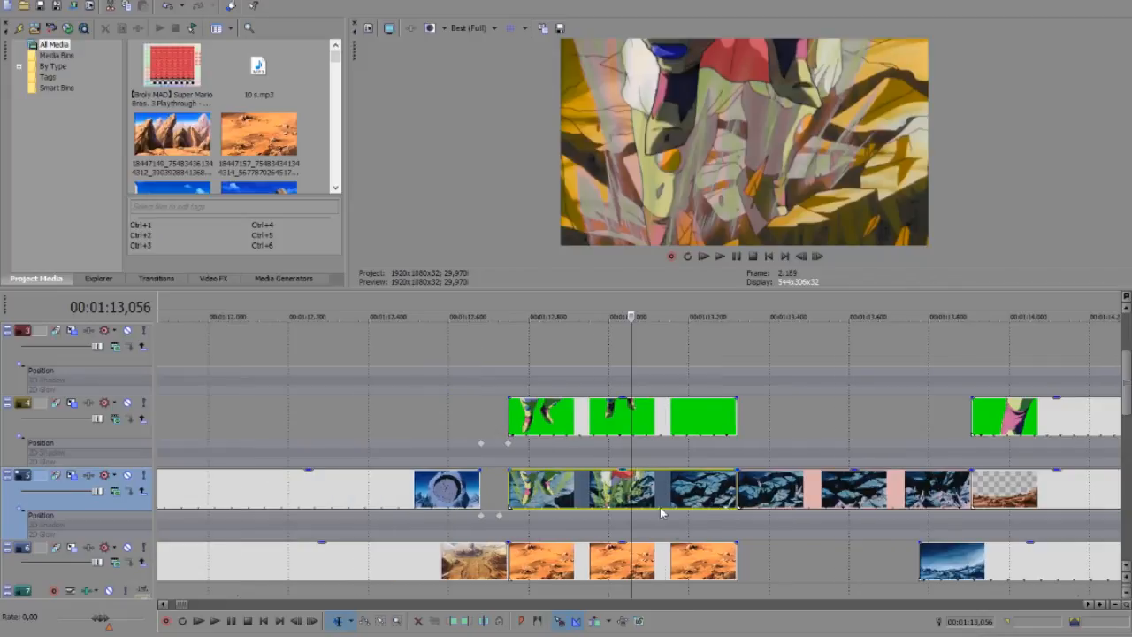
click(639, 418)
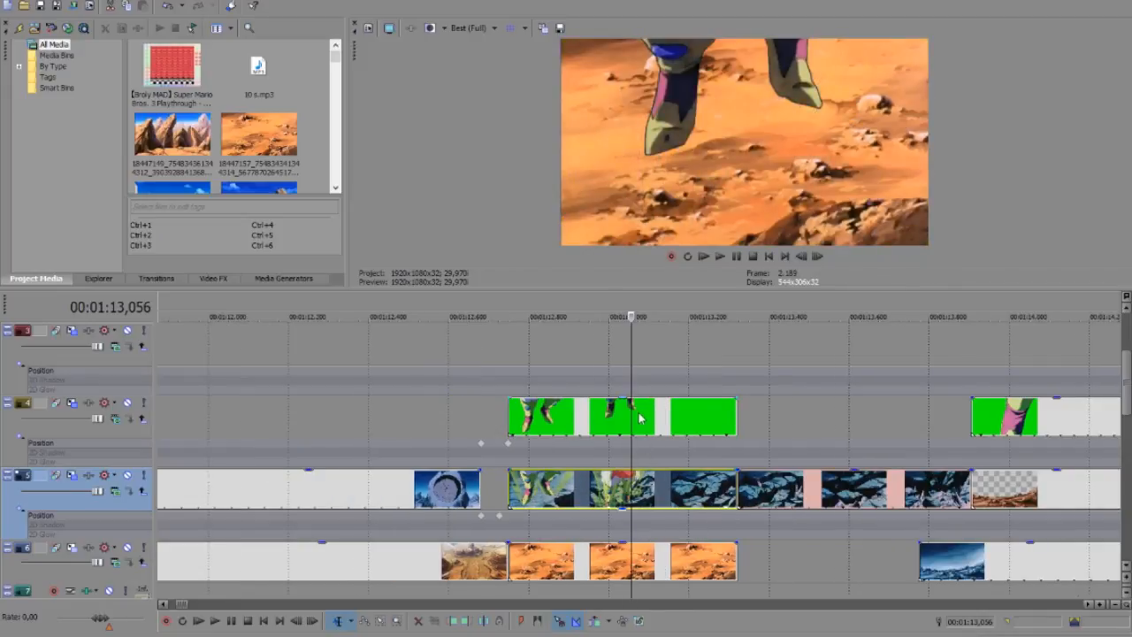
click(556, 413)
Fade out the green-screen feet clip on track 4 and compare the track-5 landing clip with Color Corrector (Secondary) off and on
drag(557, 398, 562, 449)
drag(577, 508, 571, 435)
right_click(567, 501)
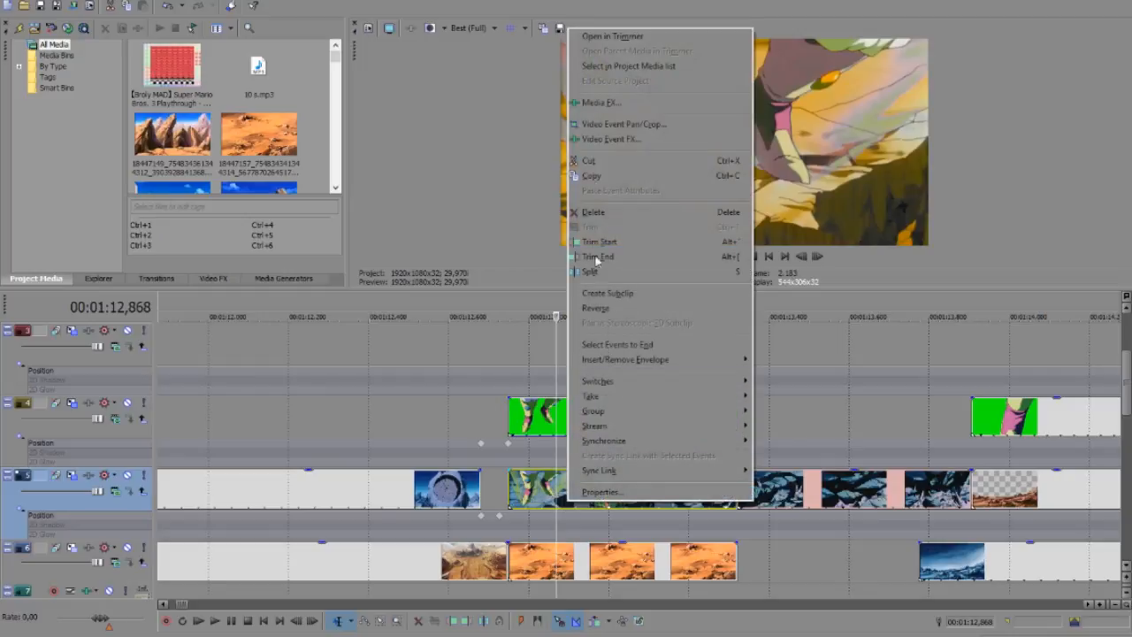
click(590, 146)
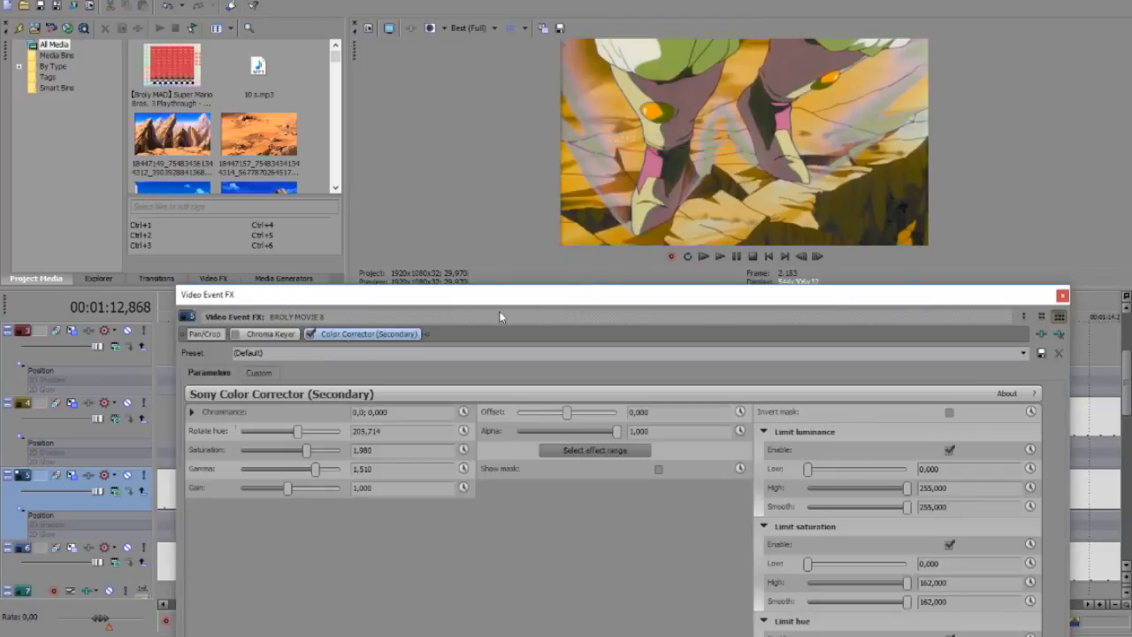
click(313, 338)
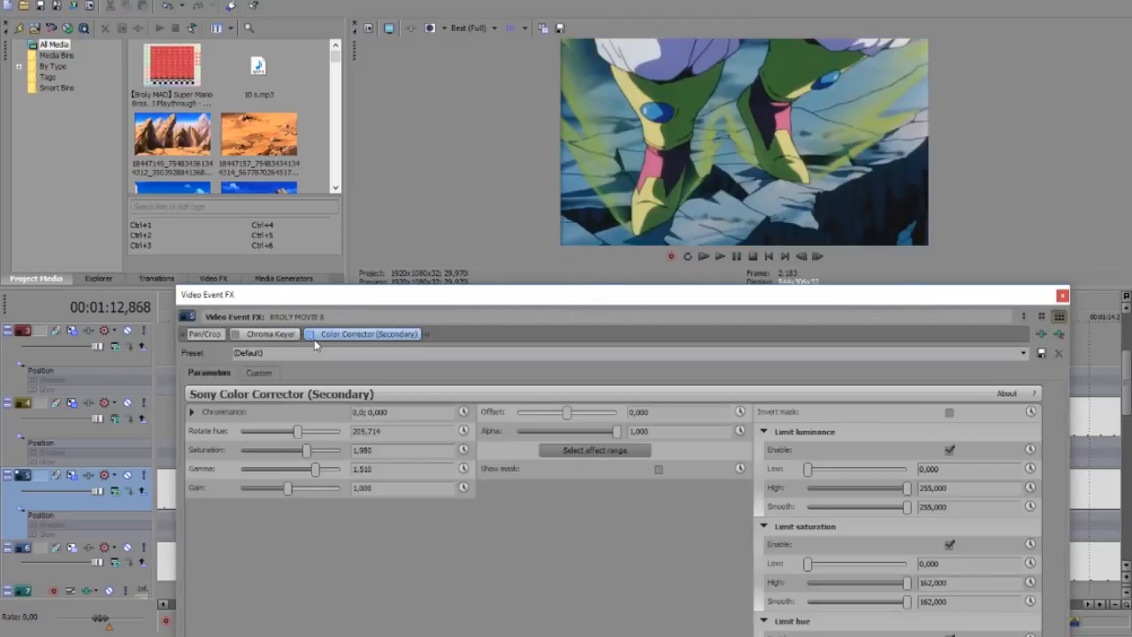
click(309, 334)
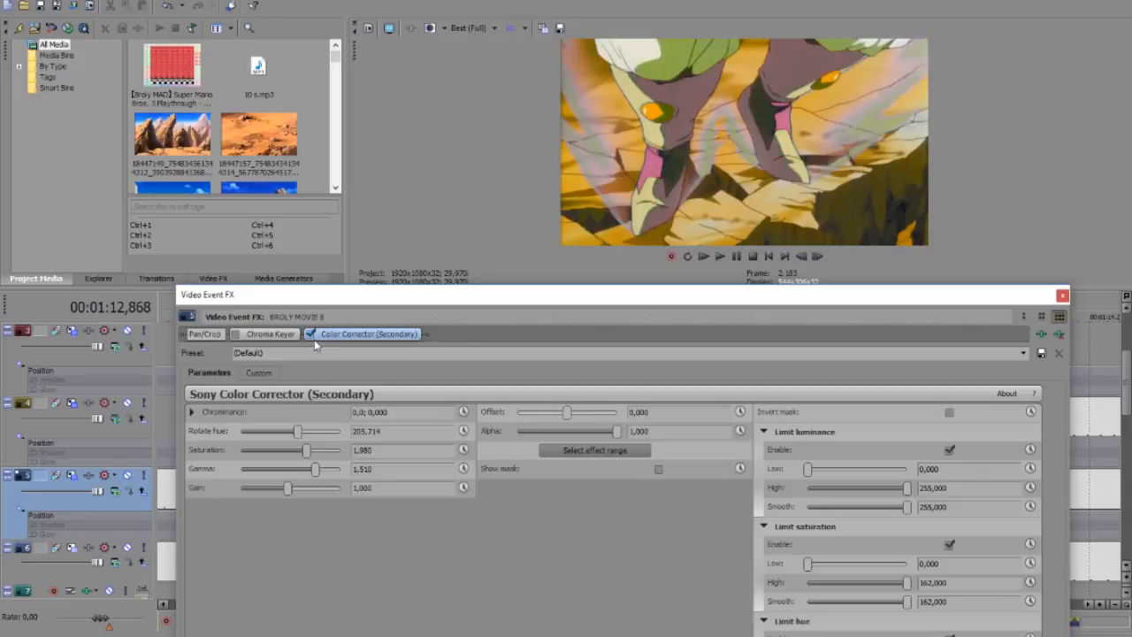
click(1062, 295)
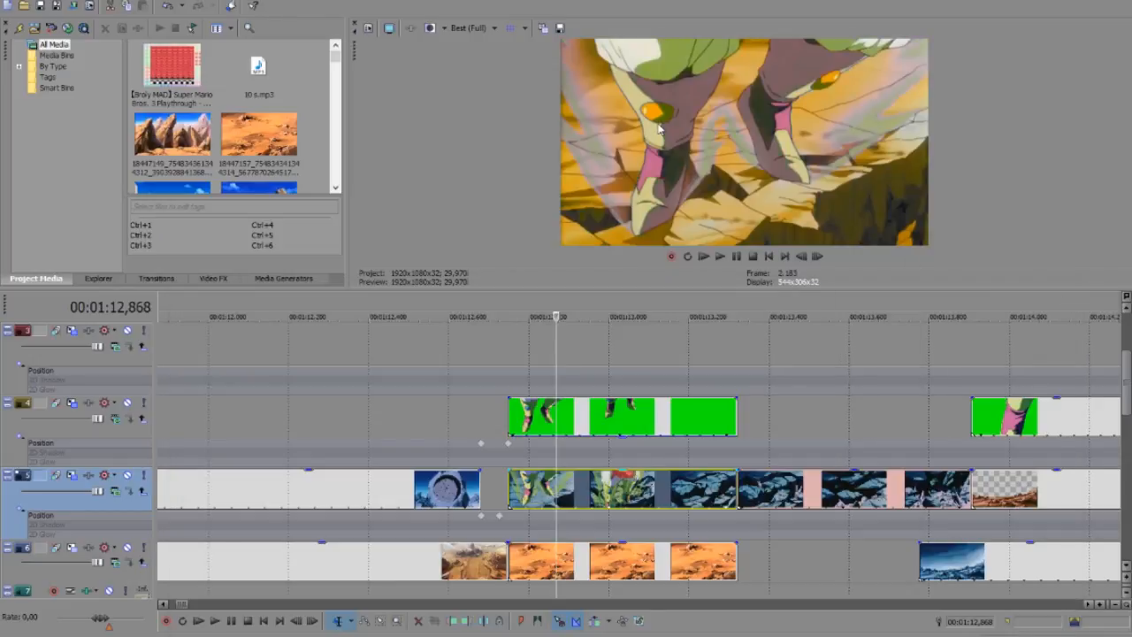
Restore the track-4 green-screen feet clip's opacity to 100% and check the layered result from about 1:12.87 to 1:12.93
click(590, 424)
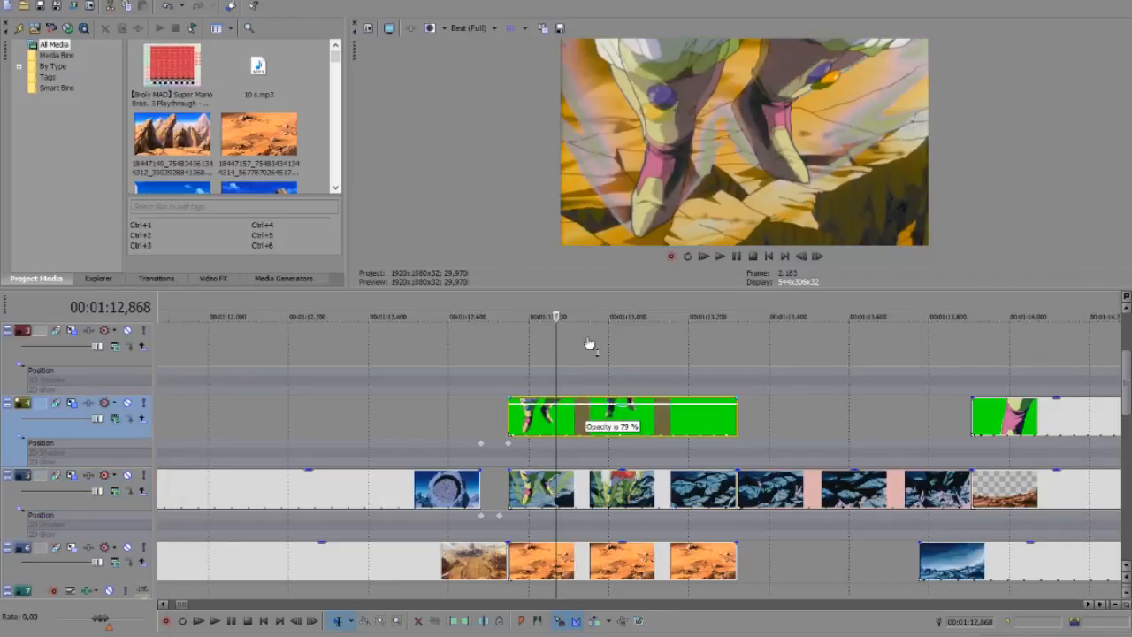
click(539, 430)
click(581, 425)
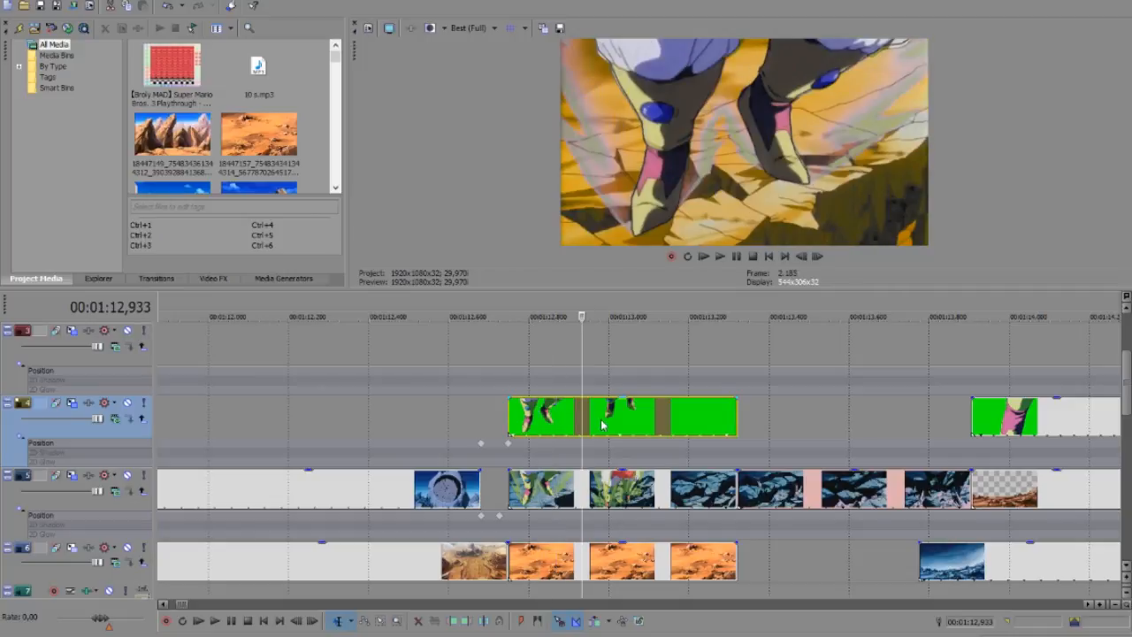
click(601, 423)
click(614, 423)
click(572, 420)
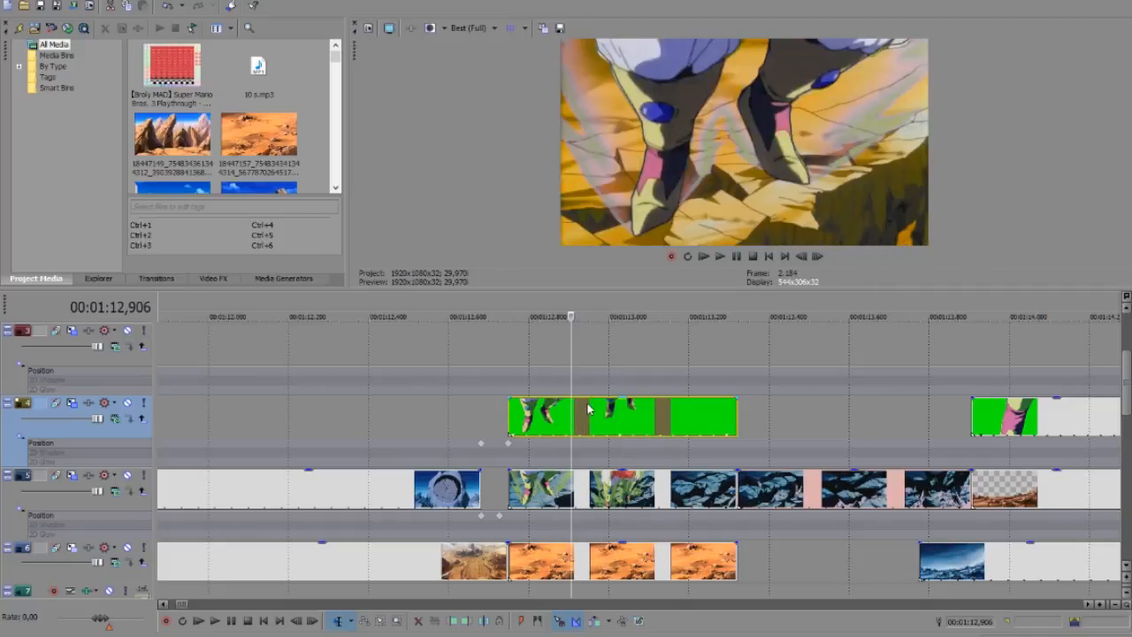
drag(591, 400, 604, 372)
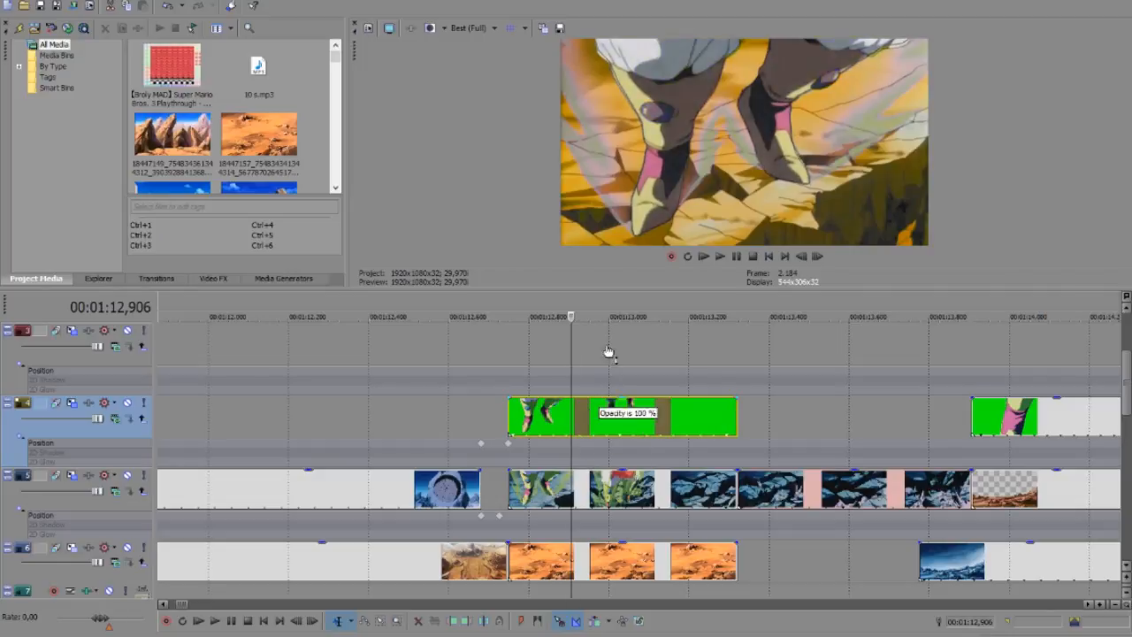
Preview the rocky foreground clip on track 5 with Broly walking at about 1:14.66 and standing at about 1:15.78
scroll(879, 457, down, 3)
click(894, 494)
scroll(894, 494, down, 4)
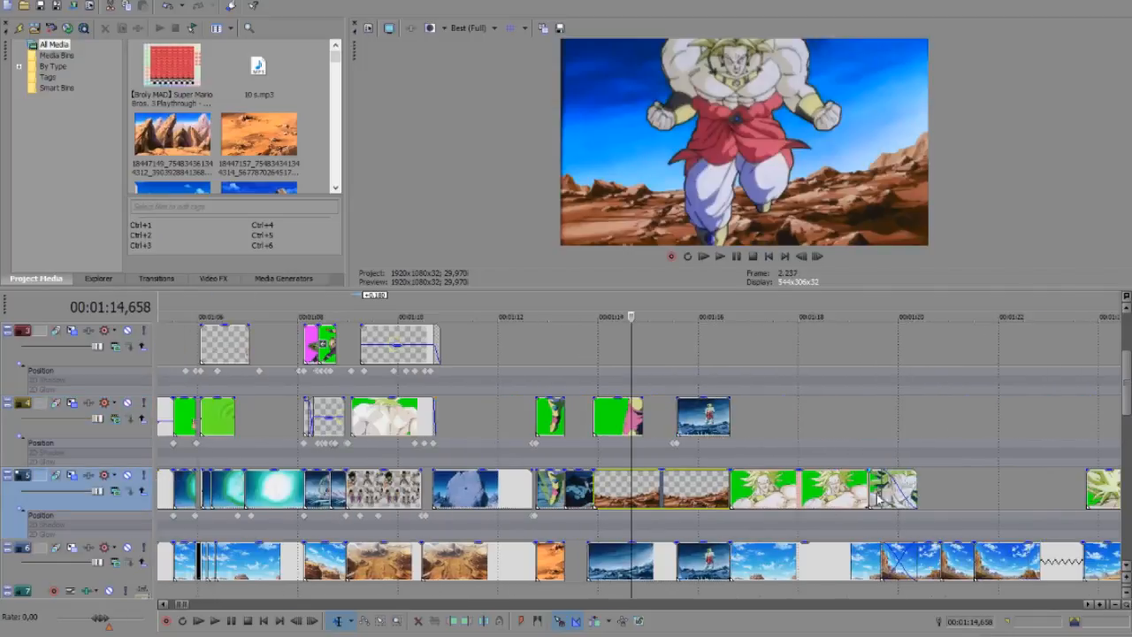
click(687, 491)
scroll(687, 491, up, 3)
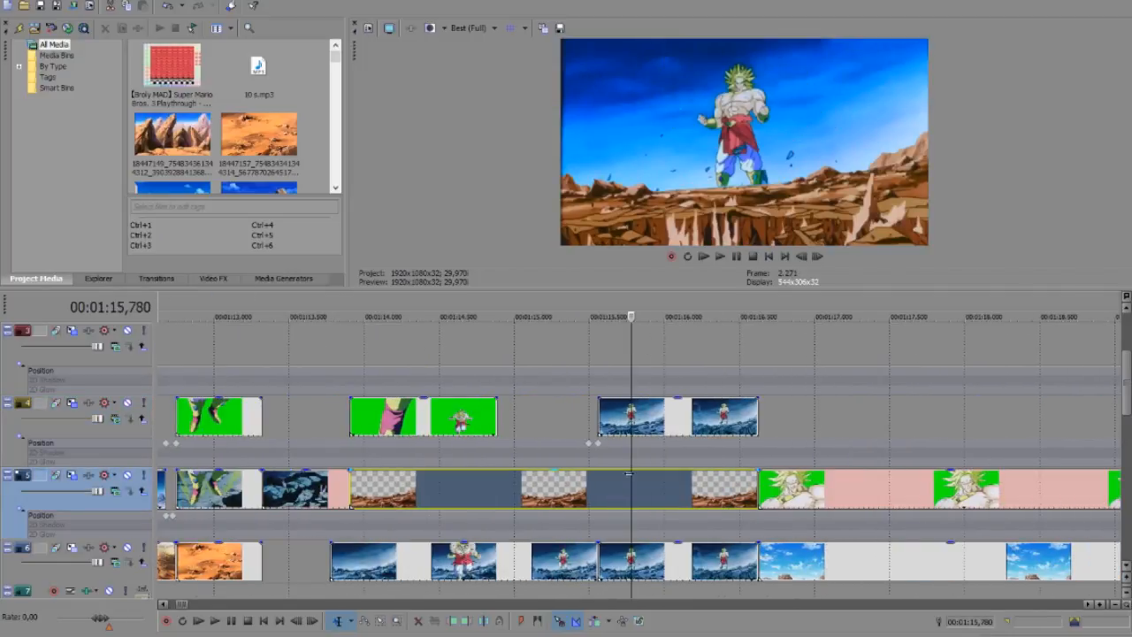
Solo track 6 and compare the standing Broly clip at about 1:15.98 with Color Corrector (Secondary) off and on
click(148, 553)
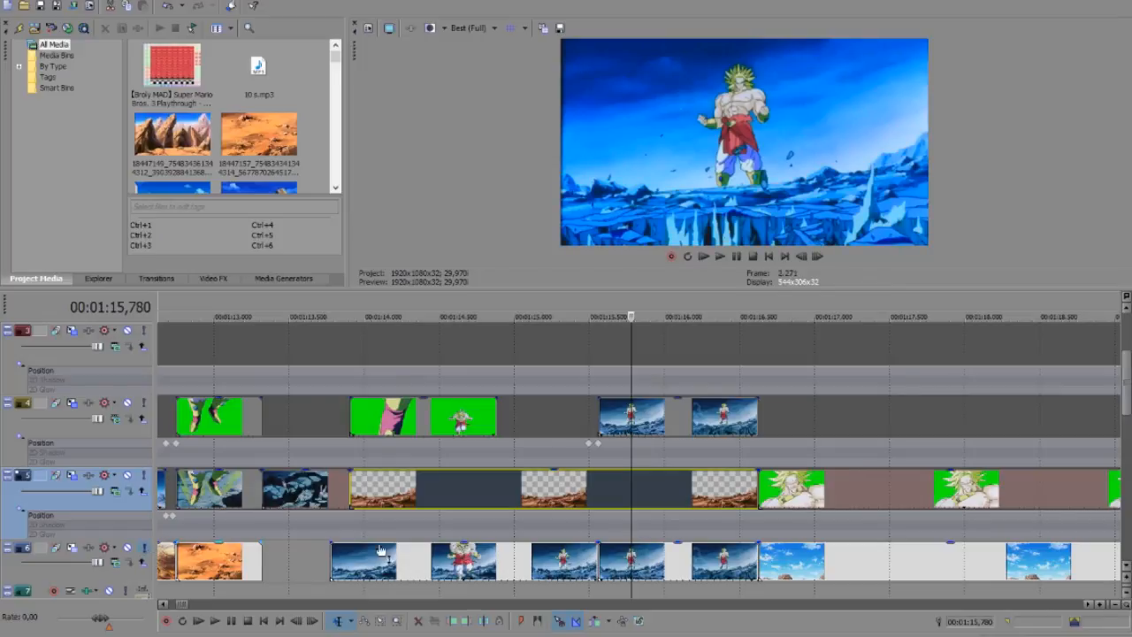
right_click(662, 555)
click(705, 183)
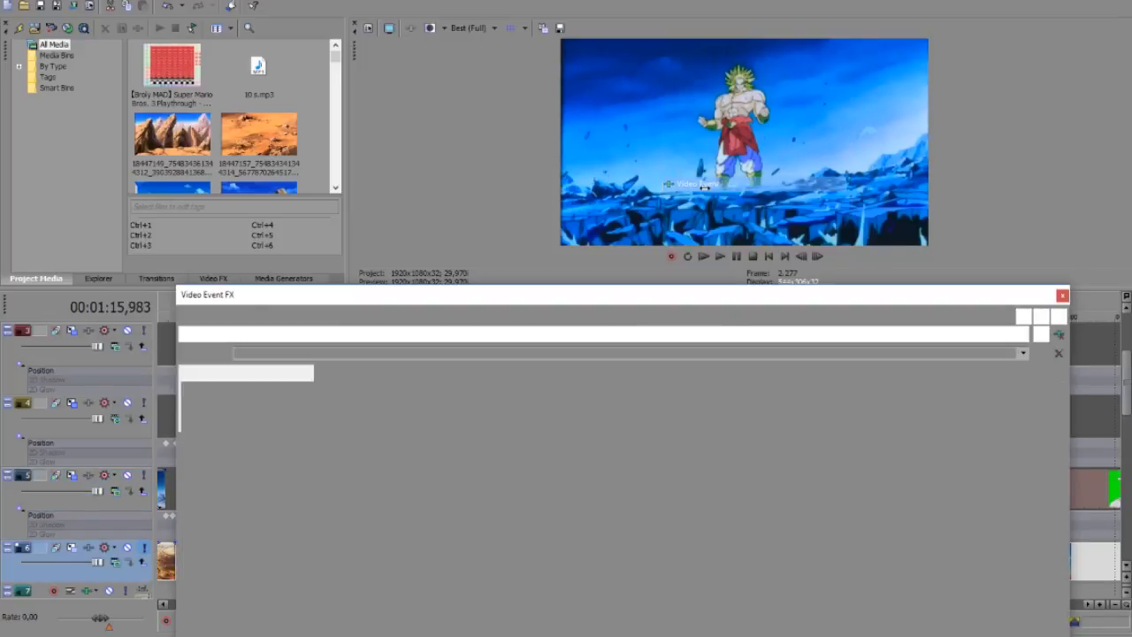
click(310, 334)
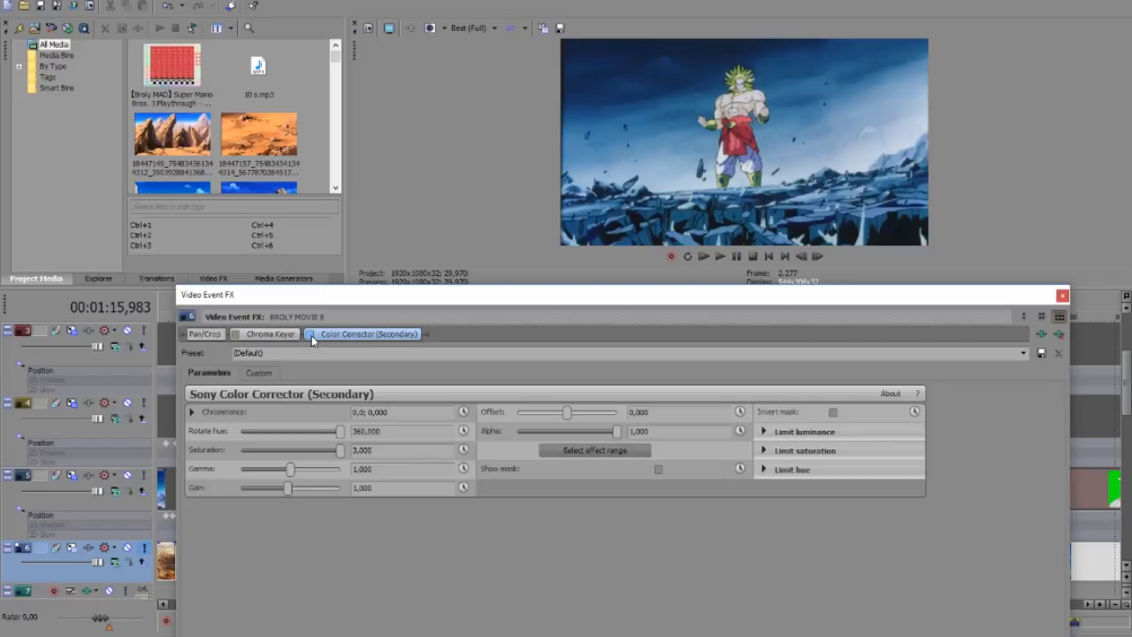
click(310, 334)
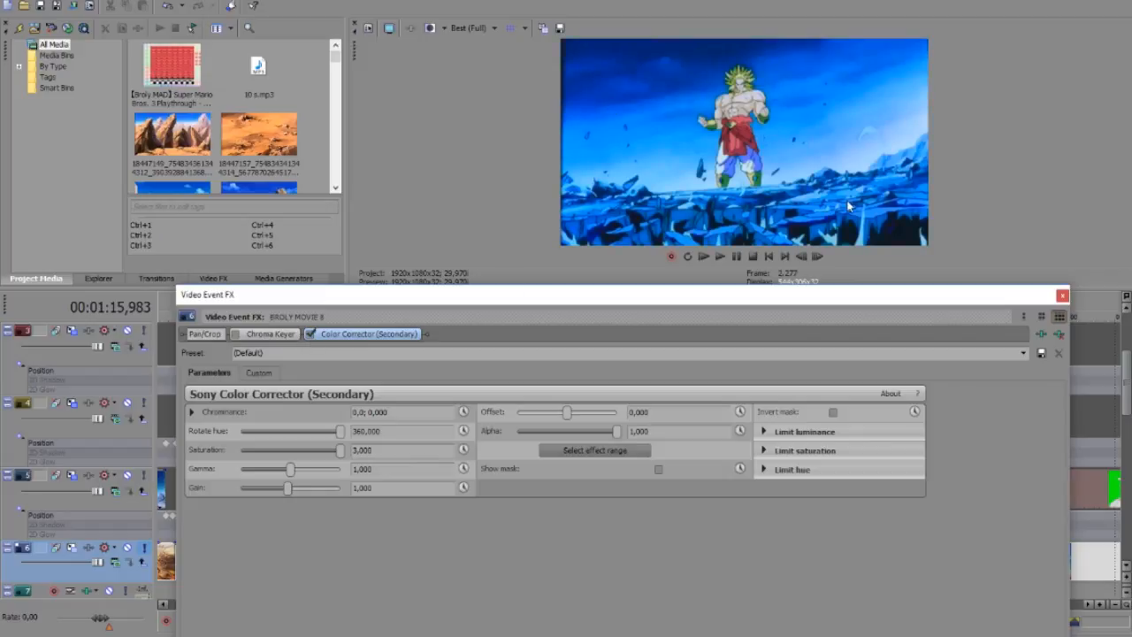
click(1062, 296)
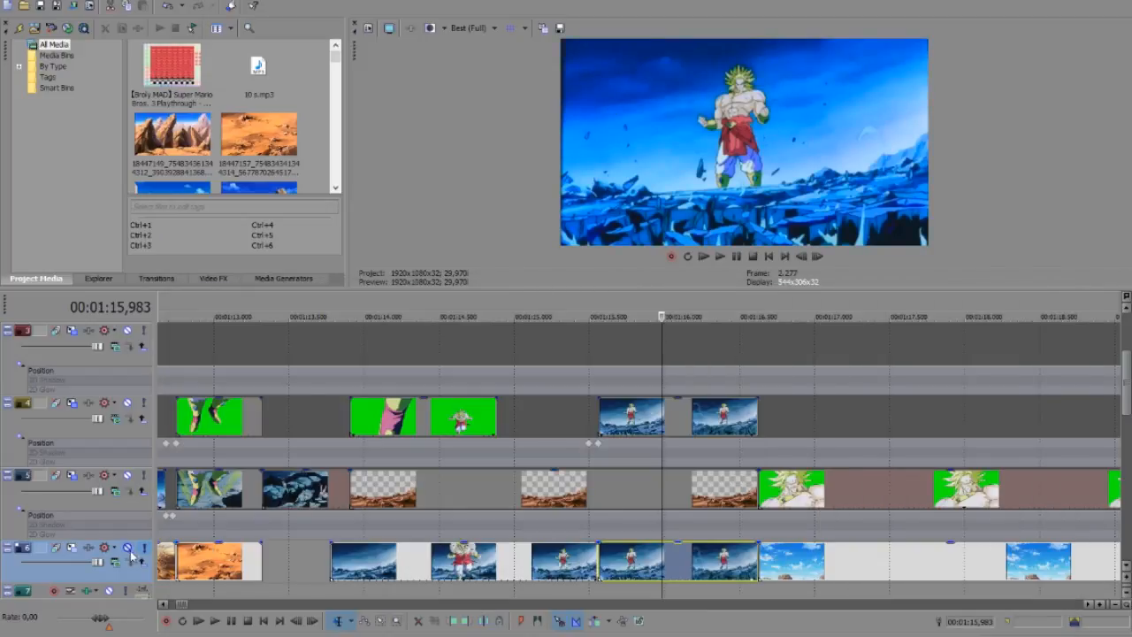
Examine the Pan/Crop mask around the rocky ground on the track-4 standing Broly clip at about 1:15.75
click(628, 431)
right_click(651, 425)
click(707, 274)
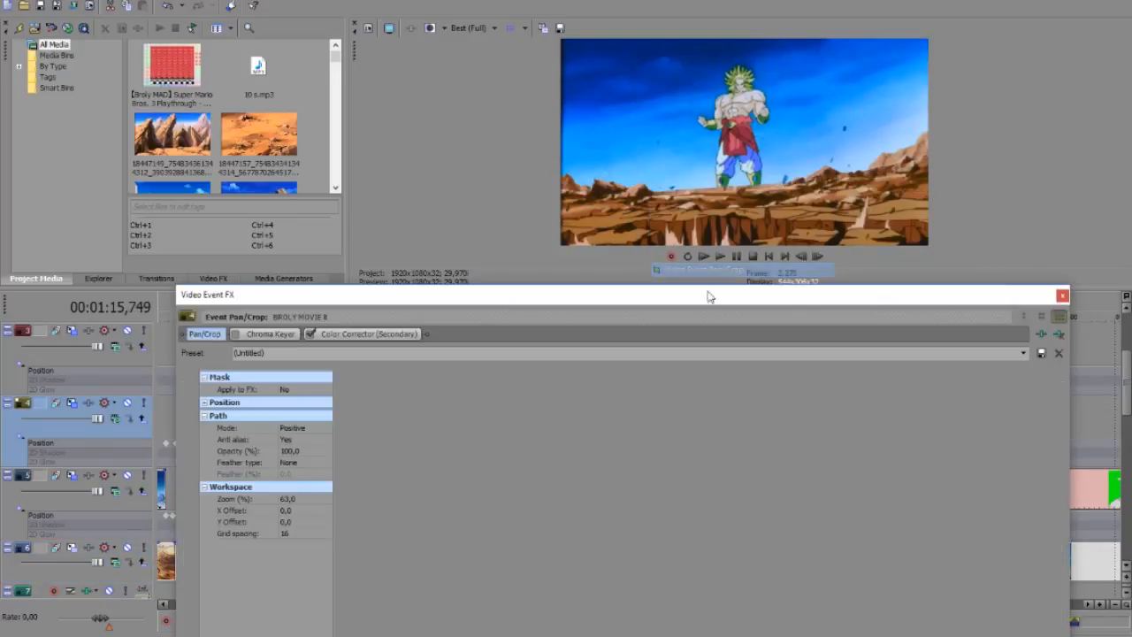
drag(669, 298, 579, 136)
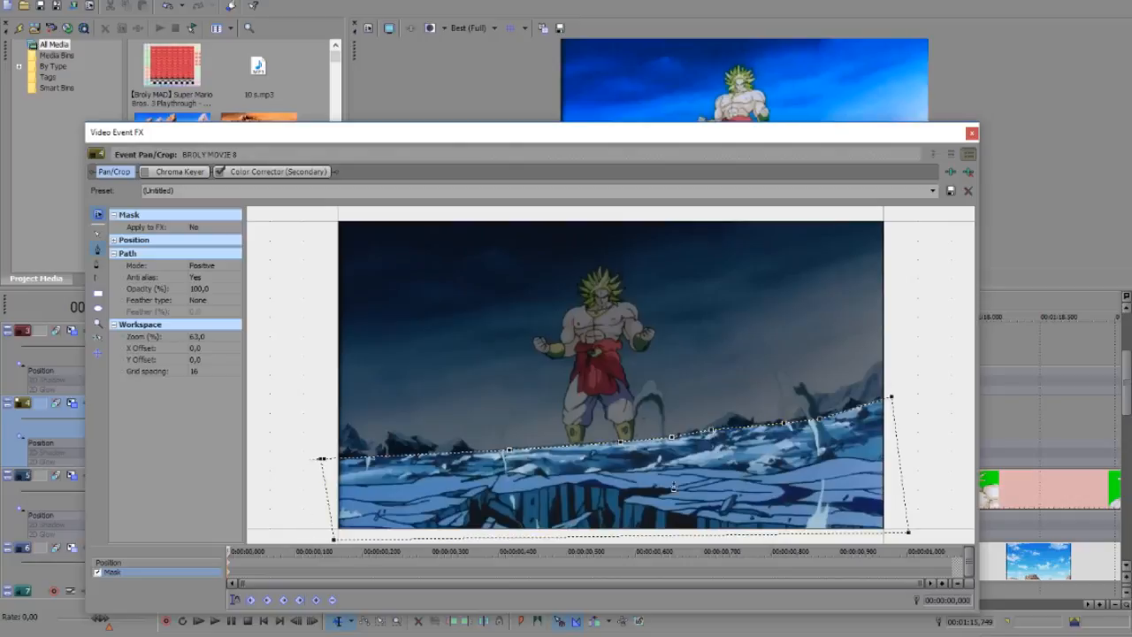
click(972, 133)
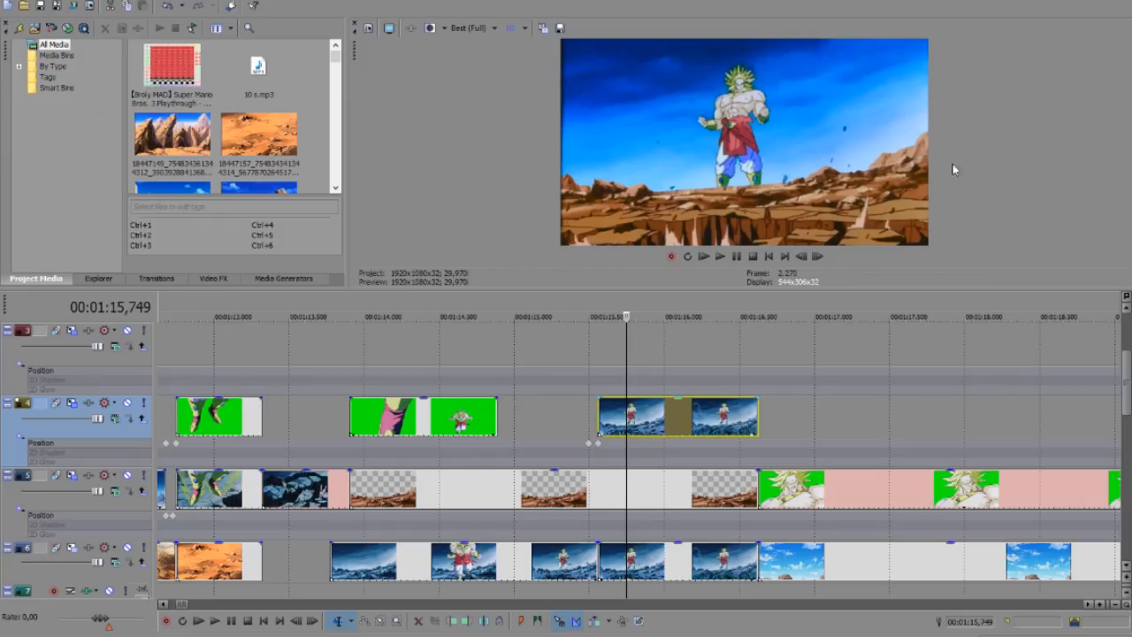
Preview the rocky foreground clip on track 5 at several points between about 1:16.03 and 1:14.98
click(669, 499)
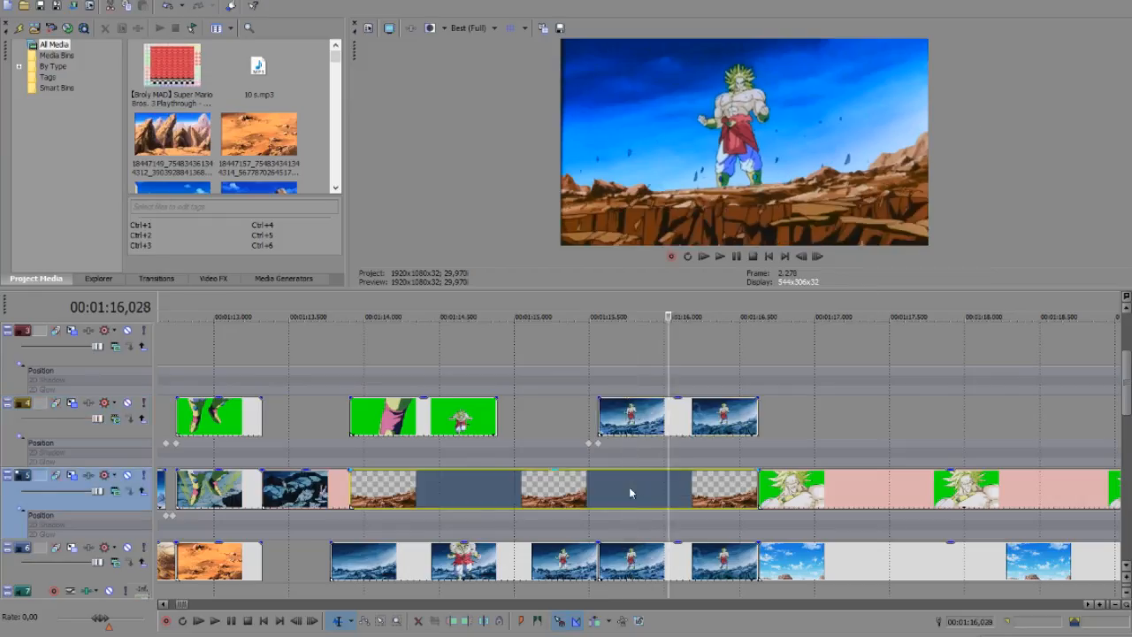
click(541, 500)
click(503, 499)
click(403, 500)
click(518, 504)
click(580, 497)
click(512, 497)
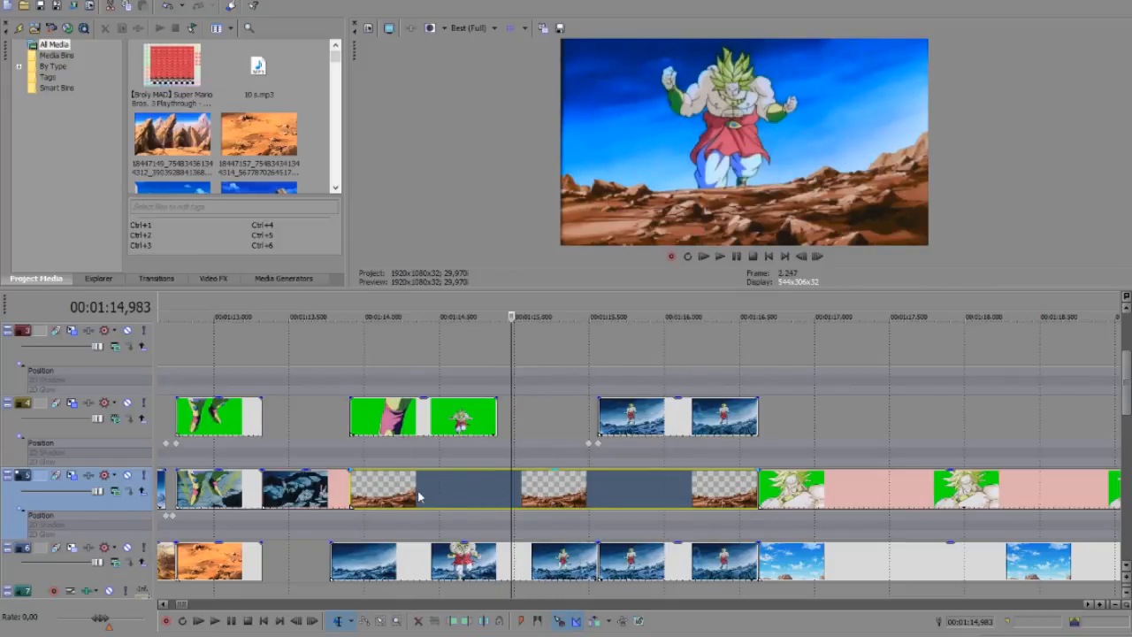
Compare Broly's walking feet at about 1:14.24 with the track-4 green-screen clip's opacity at 0% and restored
click(419, 497)
click(370, 496)
click(454, 497)
click(402, 497)
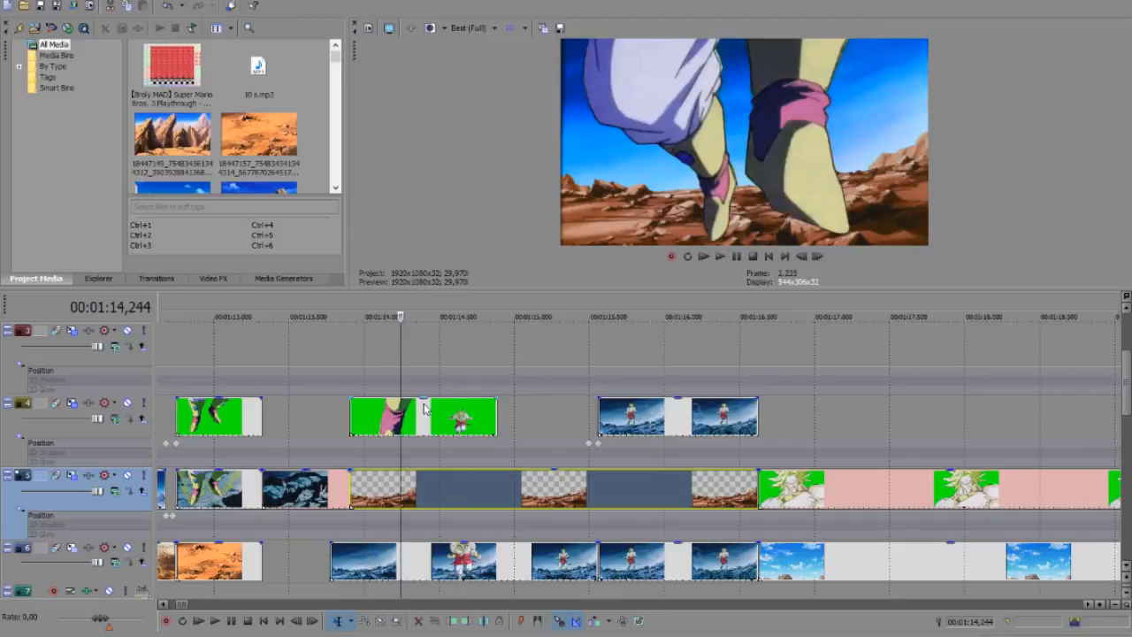
click(431, 401)
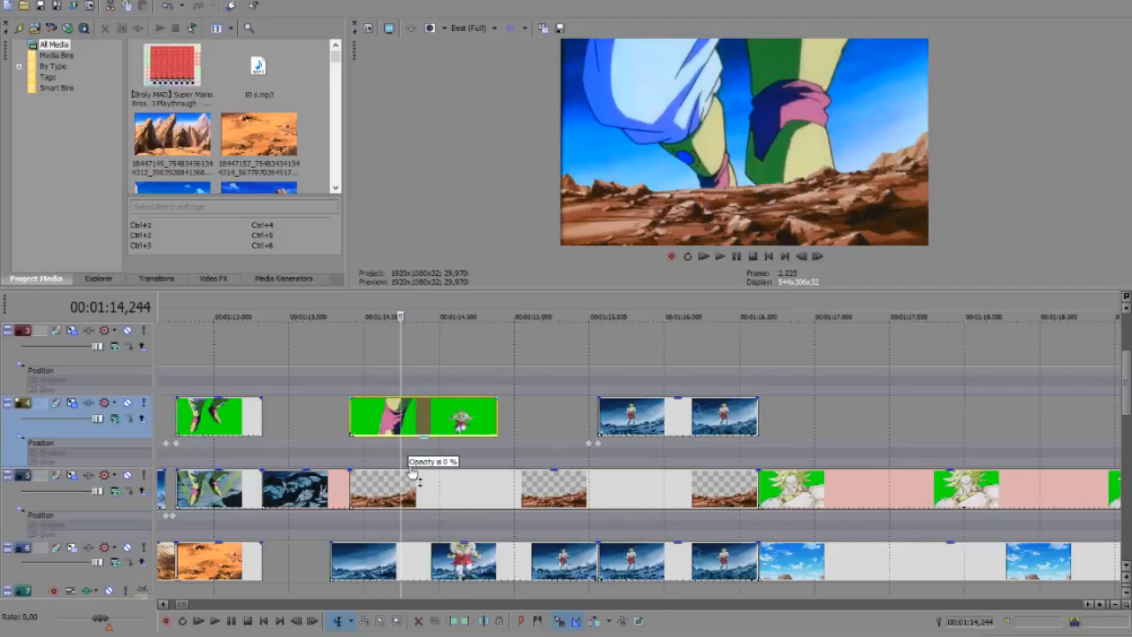
drag(456, 439, 456, 397)
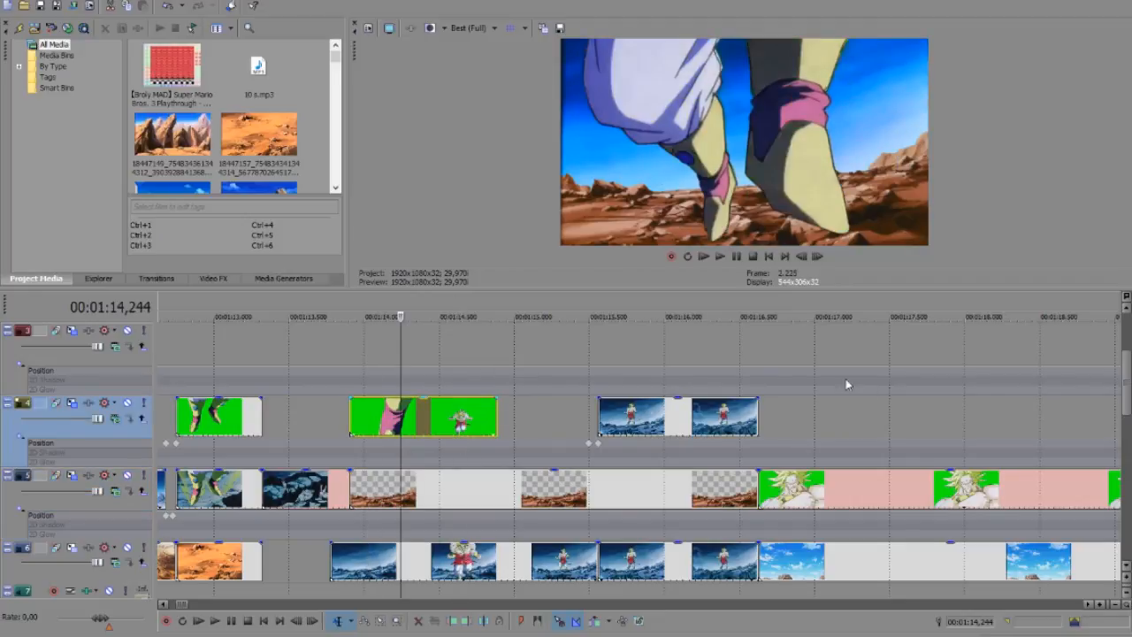
Preview the standing Broly shot on tracks 4 and 5 and mark the foreground clip's time range from about 1:13.94 to 1:16.6
mouse_move(1126, 385)
mouse_down()
mouse_move(1126, 369)
mouse_move(1125, 405)
mouse_up()
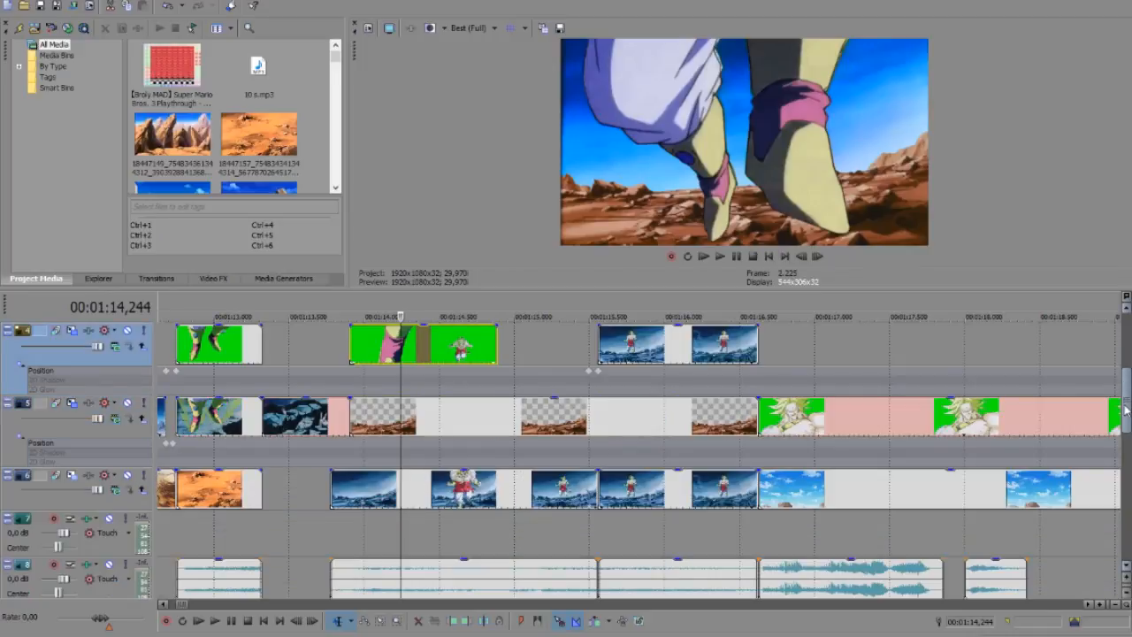
click(712, 349)
drag(673, 327, 672, 405)
click(672, 409)
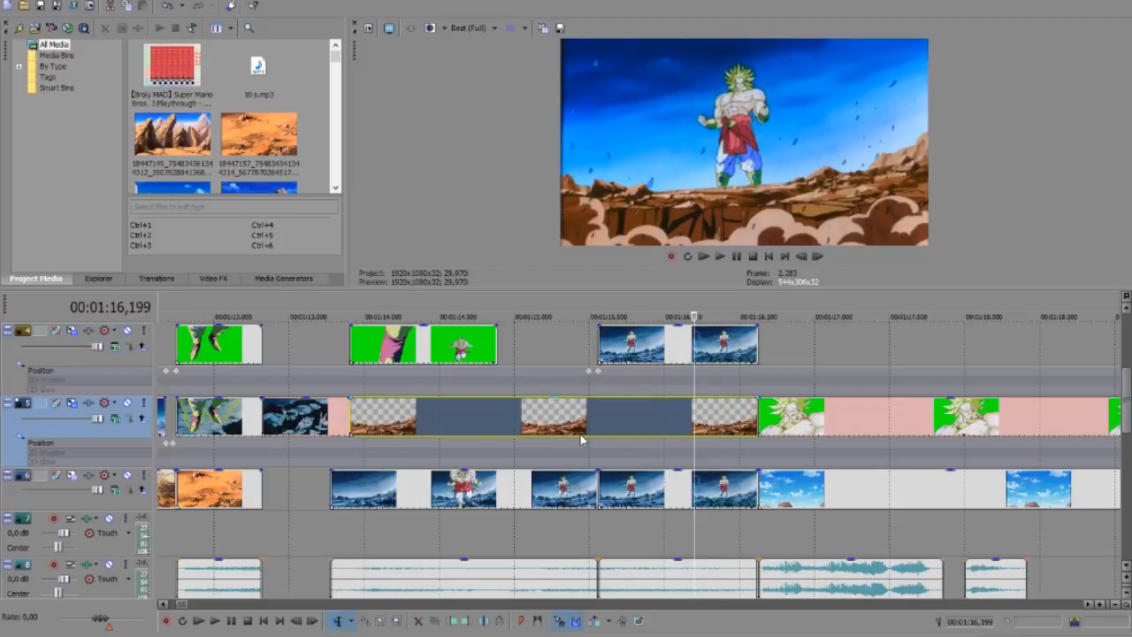
click(412, 417)
click(626, 407)
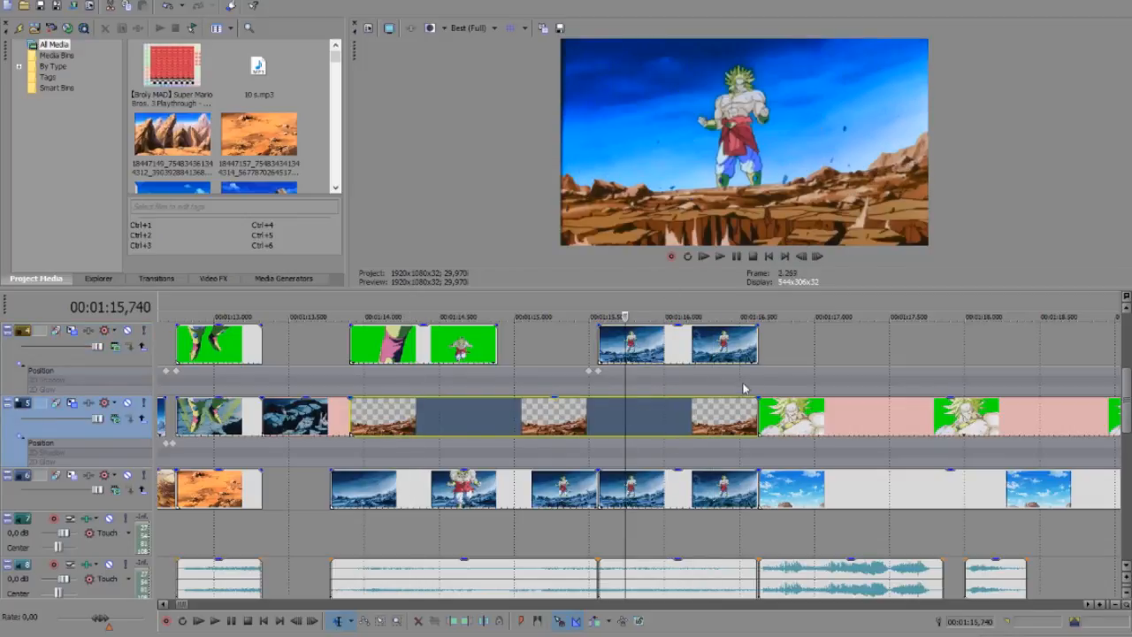
drag(759, 382, 355, 377)
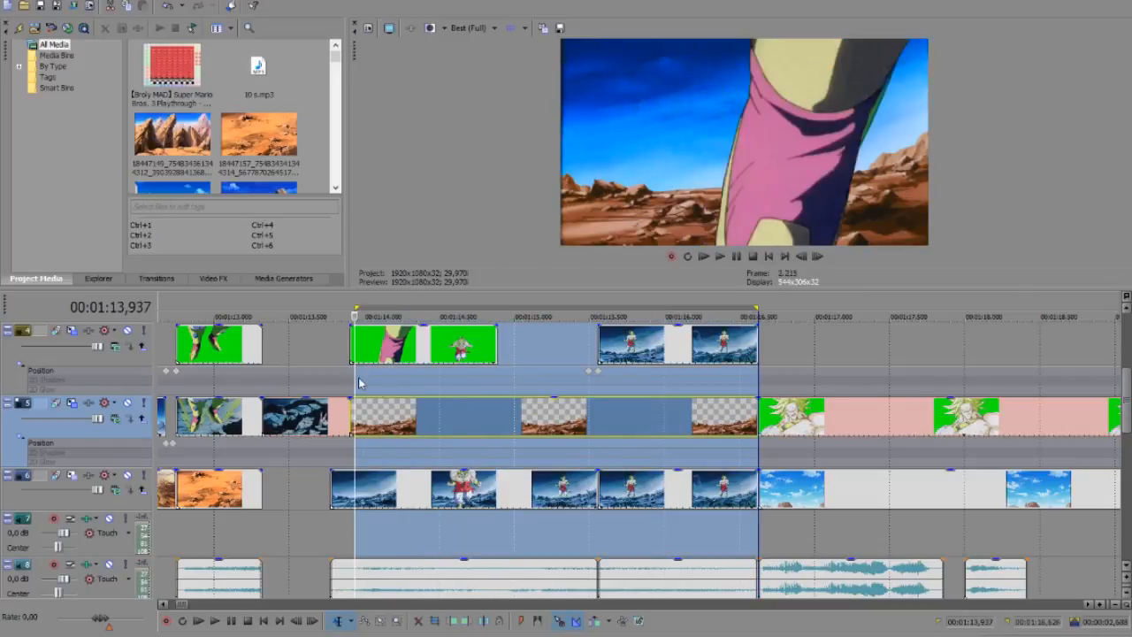
click(403, 389)
Review the background clips on track 6 and the crater clip on track 5 from about 1:16.04 back to the landing at 1:13.02
scroll(822, 535, down, 3)
click(814, 530)
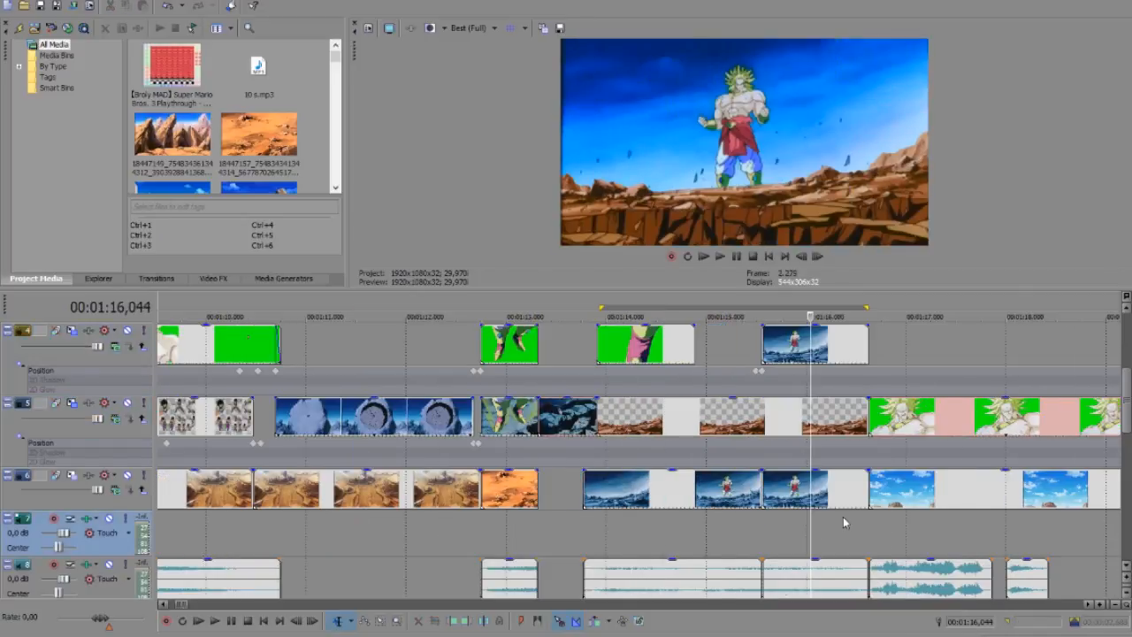
click(825, 492)
click(756, 492)
click(676, 495)
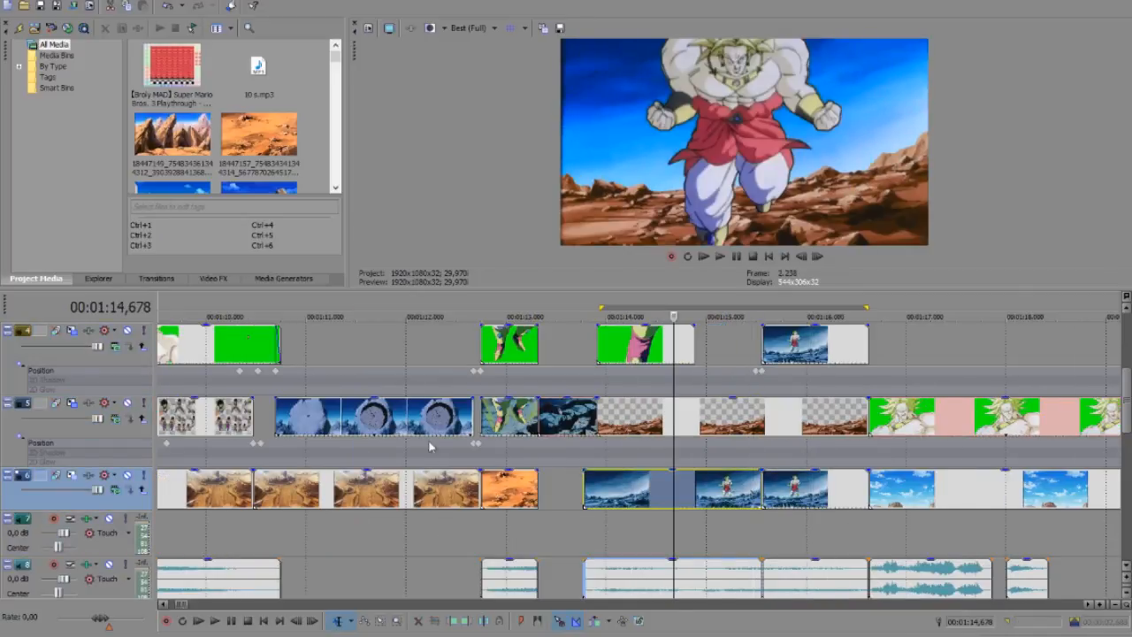
click(405, 432)
click(402, 489)
click(508, 495)
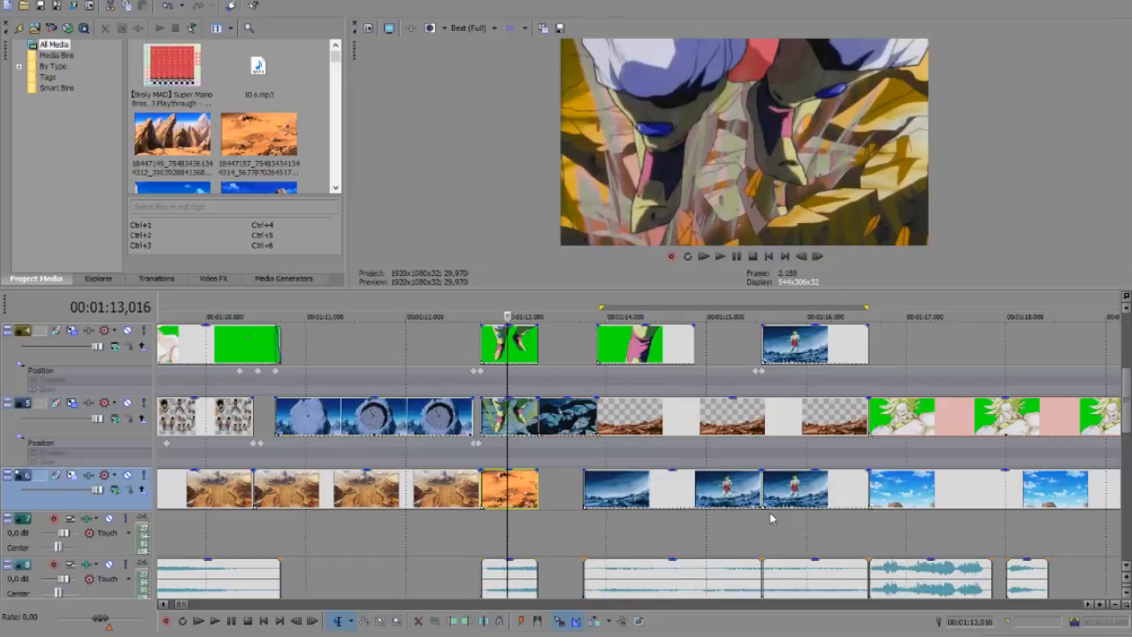
Preview the rocky desert background clips on track 6 from about 1:25.4 to 1:28.8
scroll(770, 517, down, 3)
click(873, 492)
scroll(880, 494, down, 3)
click(822, 491)
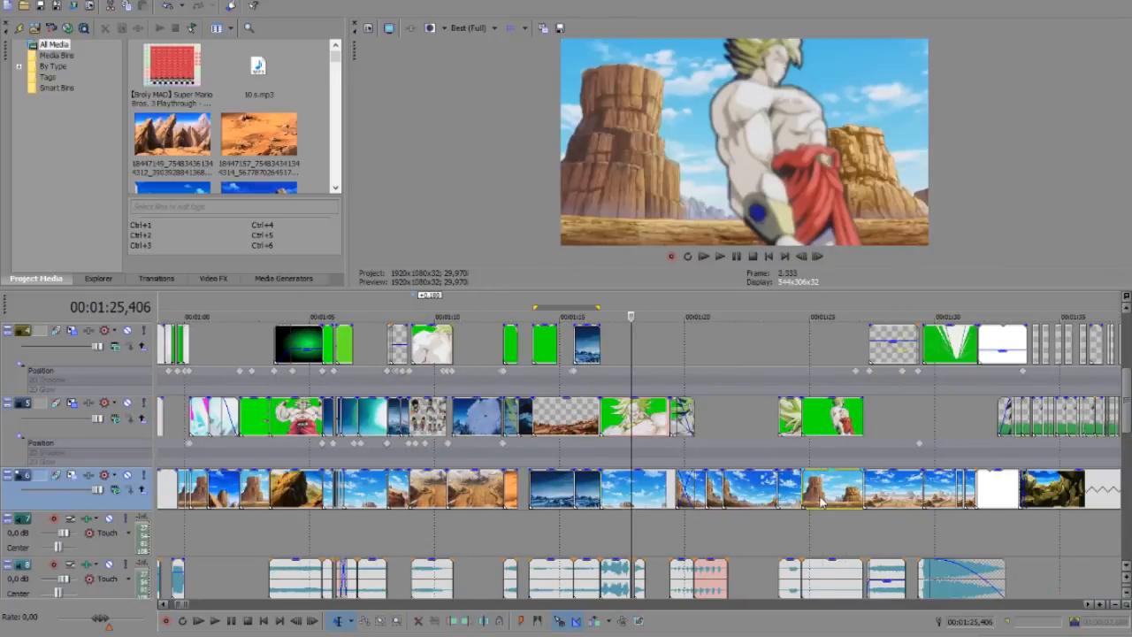
click(904, 495)
scroll(901, 495, up, 5)
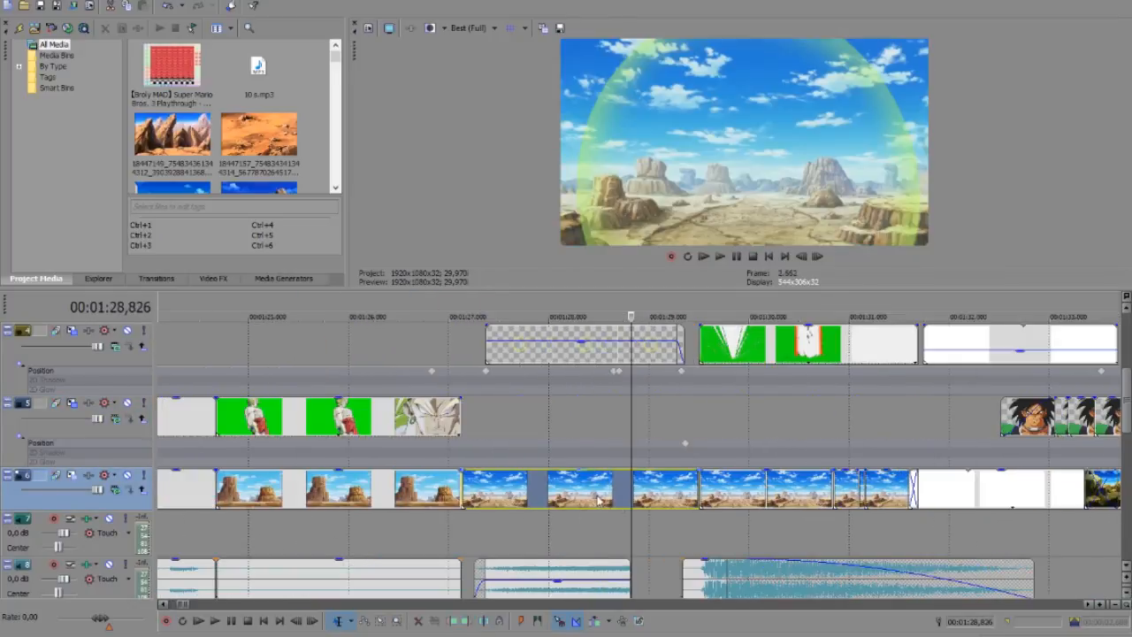
Examine the Pan/Crop position keyframes of the track-6 rock-pillar background at about 1:25.95 and preview the track-5 Broly clip at 1:26.08
click(356, 489)
right_click(416, 497)
click(451, 99)
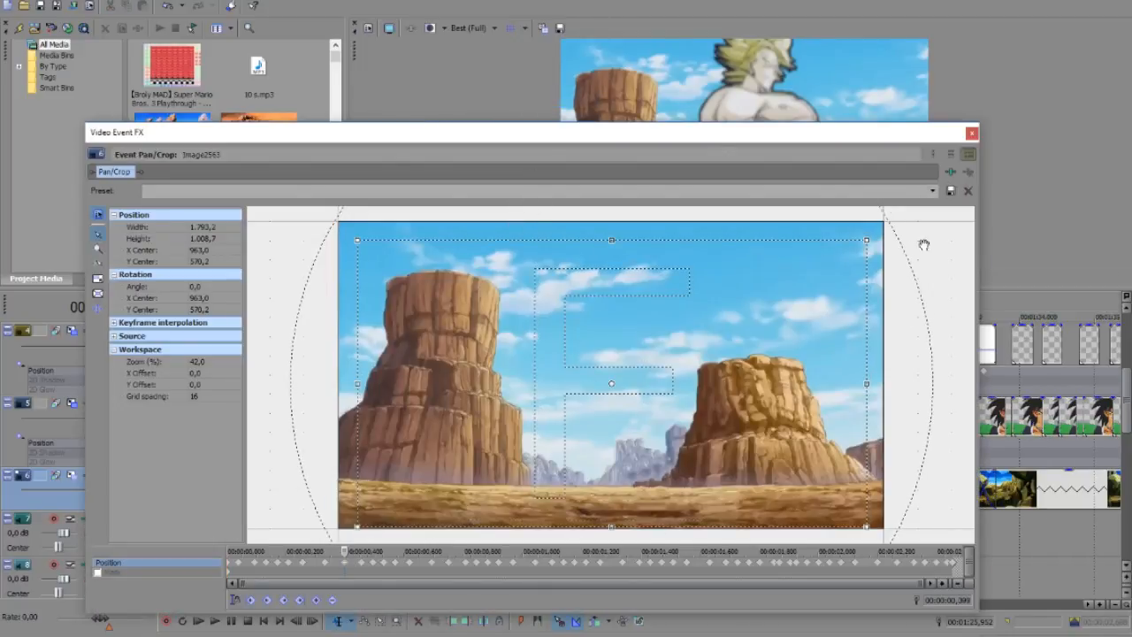
click(971, 133)
click(424, 417)
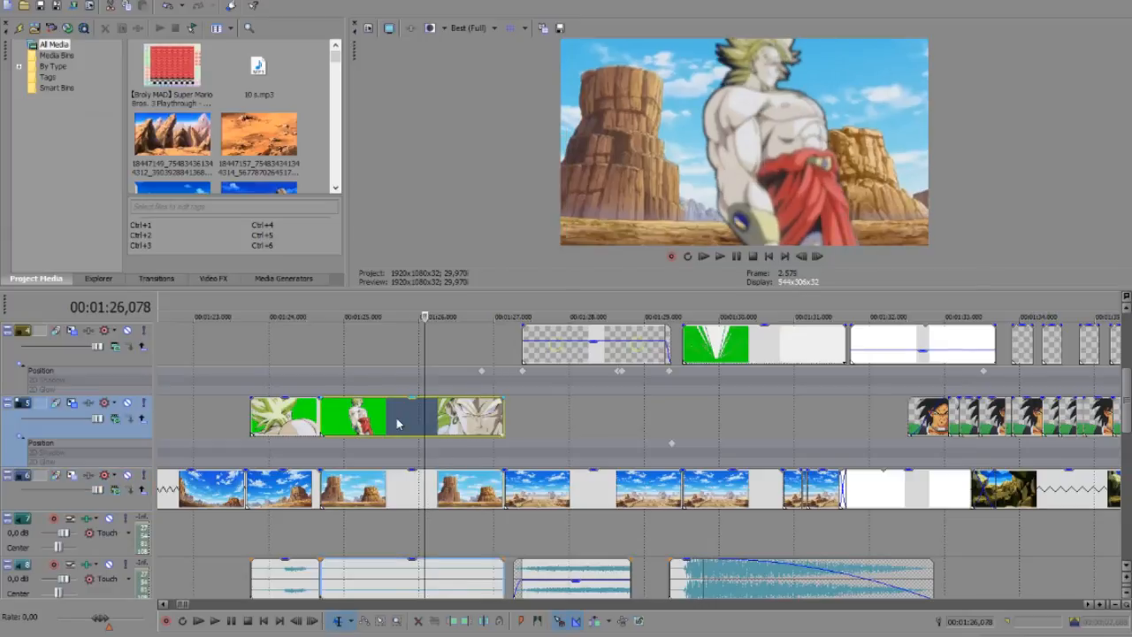
Review the Video Event FX chain of the track-5 standing Broly clip at about 1:25.7, including its Gaussian Blur settings
click(397, 418)
right_click(376, 418)
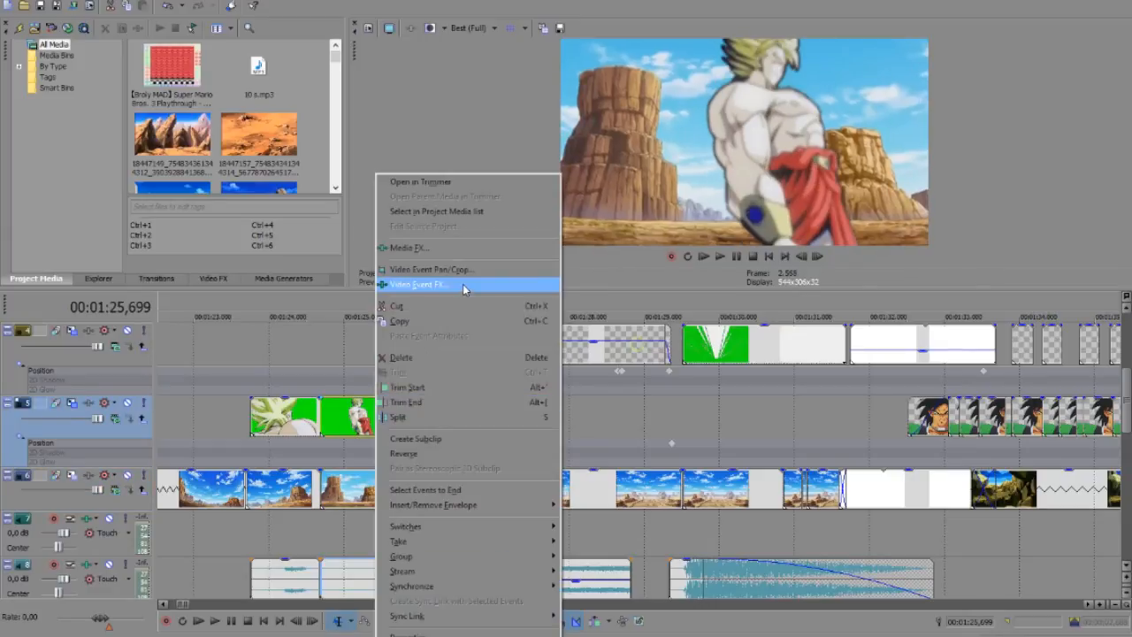
click(464, 286)
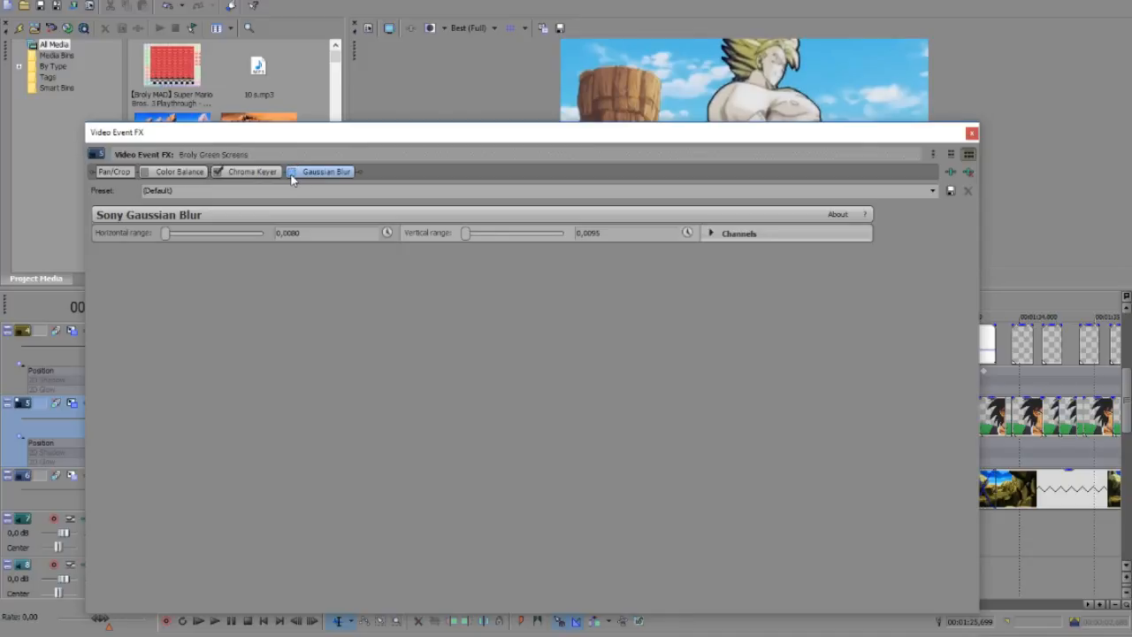
click(972, 133)
Preview the green energy beam clip on track 4 around 1:30.3 to 1:30.6 and find the black-haired Broly face clips on track 5
click(744, 361)
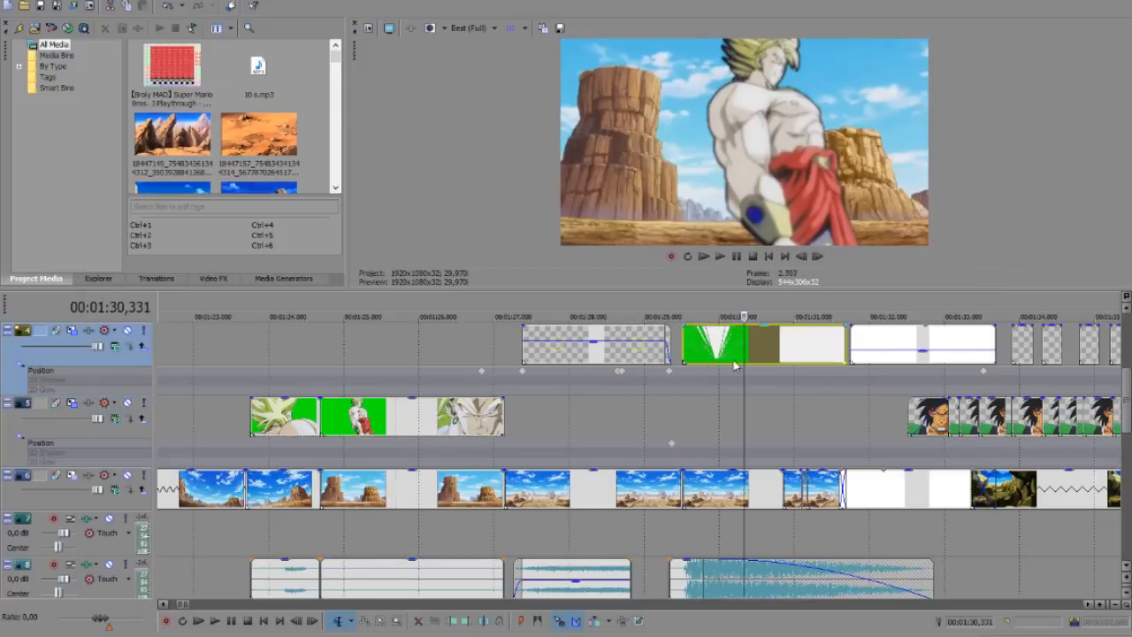
click(647, 359)
scroll(703, 371, down, 2)
click(711, 363)
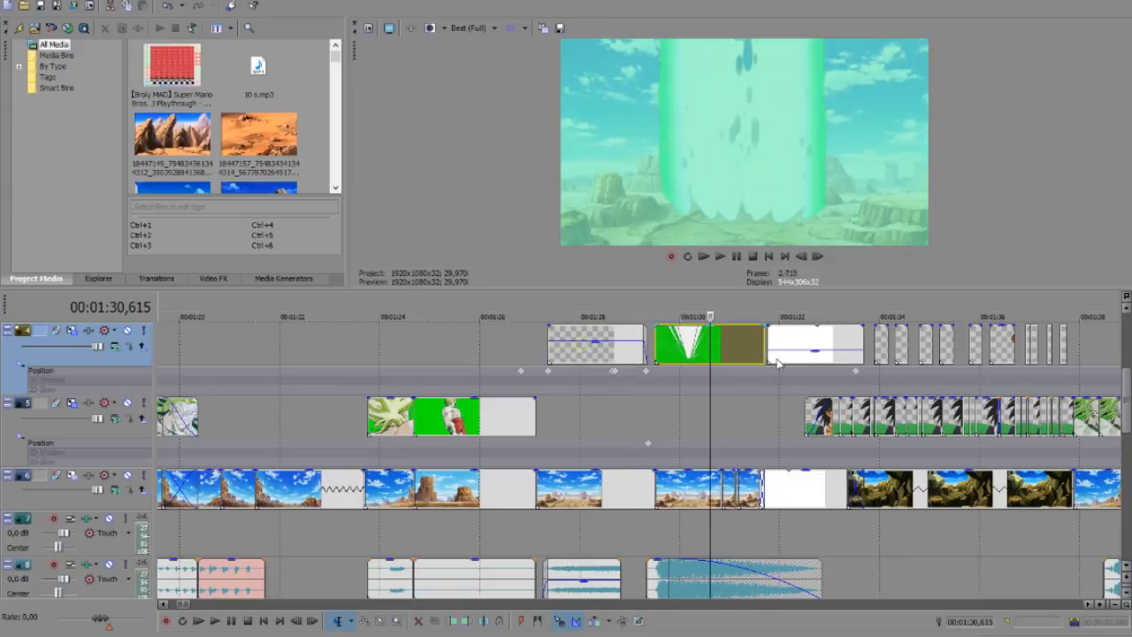
click(817, 364)
scroll(850, 366, down, 1)
scroll(826, 409, up, 5)
click(824, 421)
scroll(824, 421, up, 6)
scroll(824, 422, down, 3)
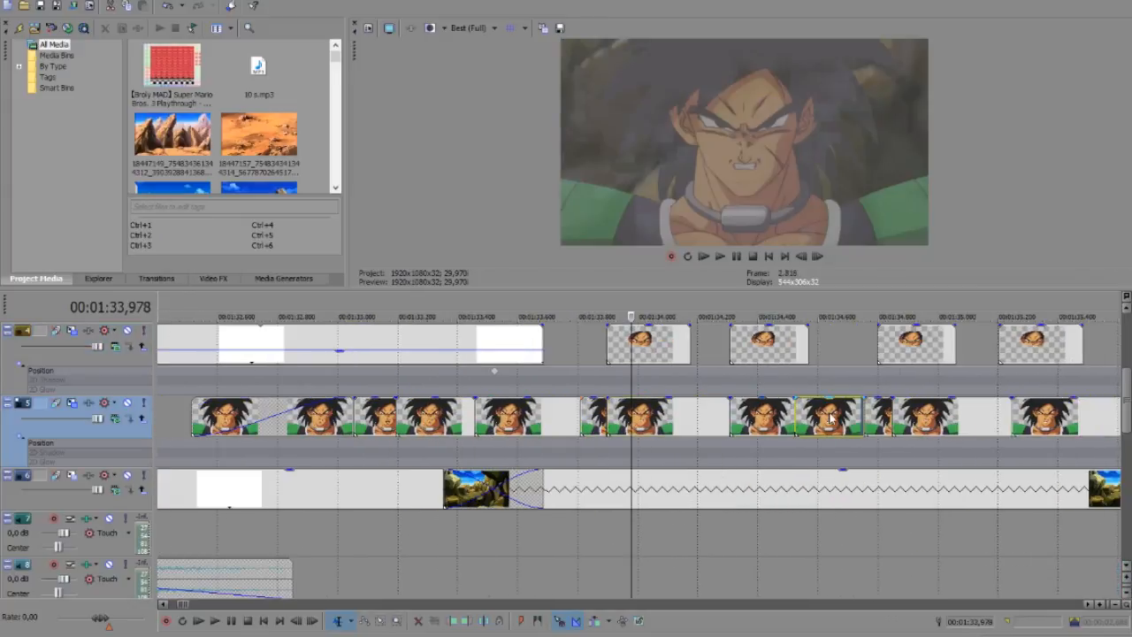
Preview the black-haired Broly face clips on track 5 up to 1:35.2 and examine the Pan/Crop of the open-mouth image Image25maroo49
click(830, 417)
scroll(831, 421, down, 1)
scroll(845, 423, up, 2)
click(856, 427)
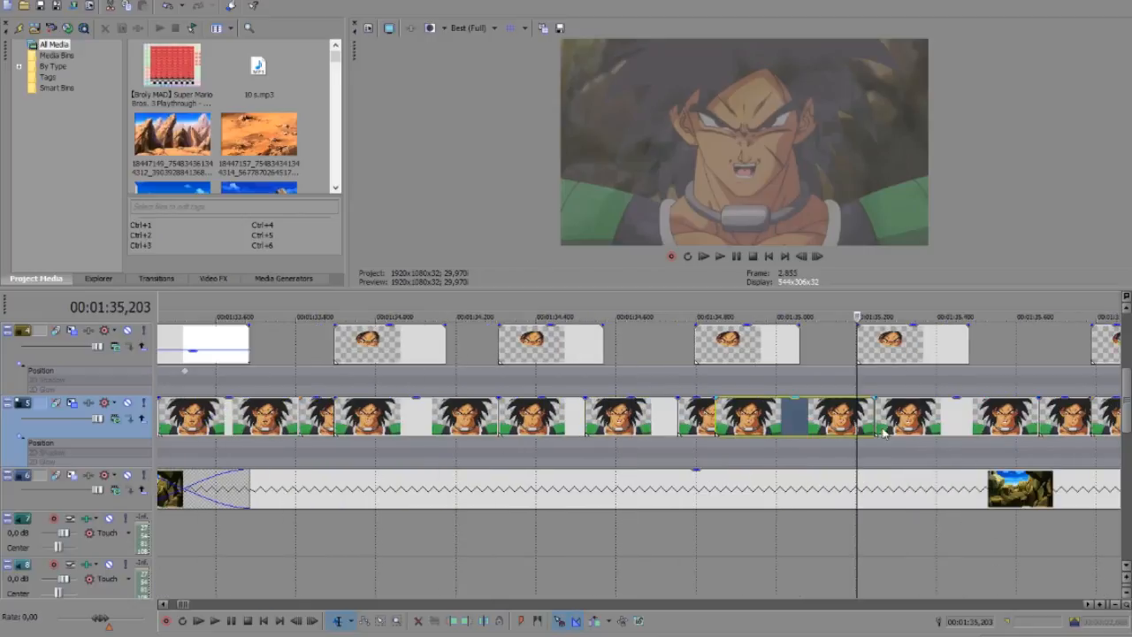
click(1087, 604)
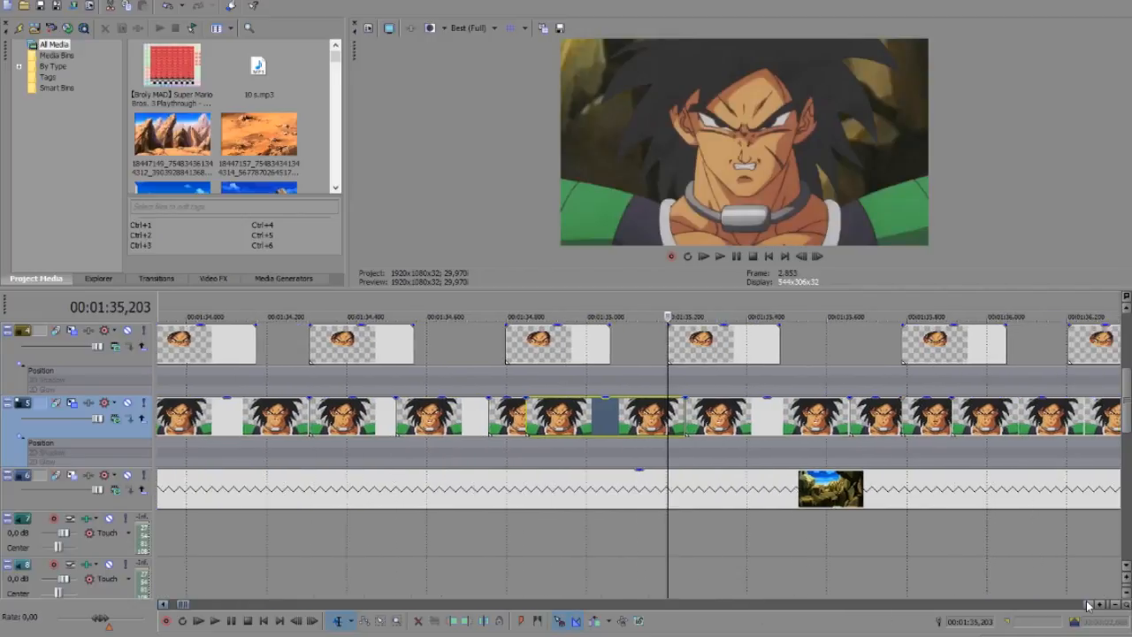
click(1087, 604)
right_click(762, 423)
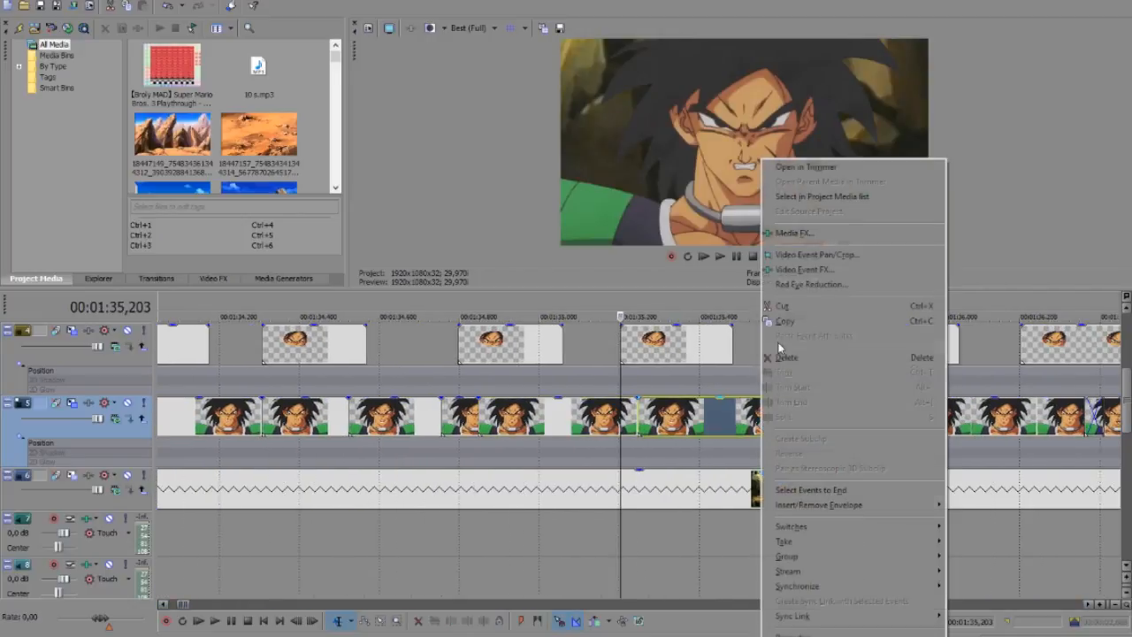
click(796, 255)
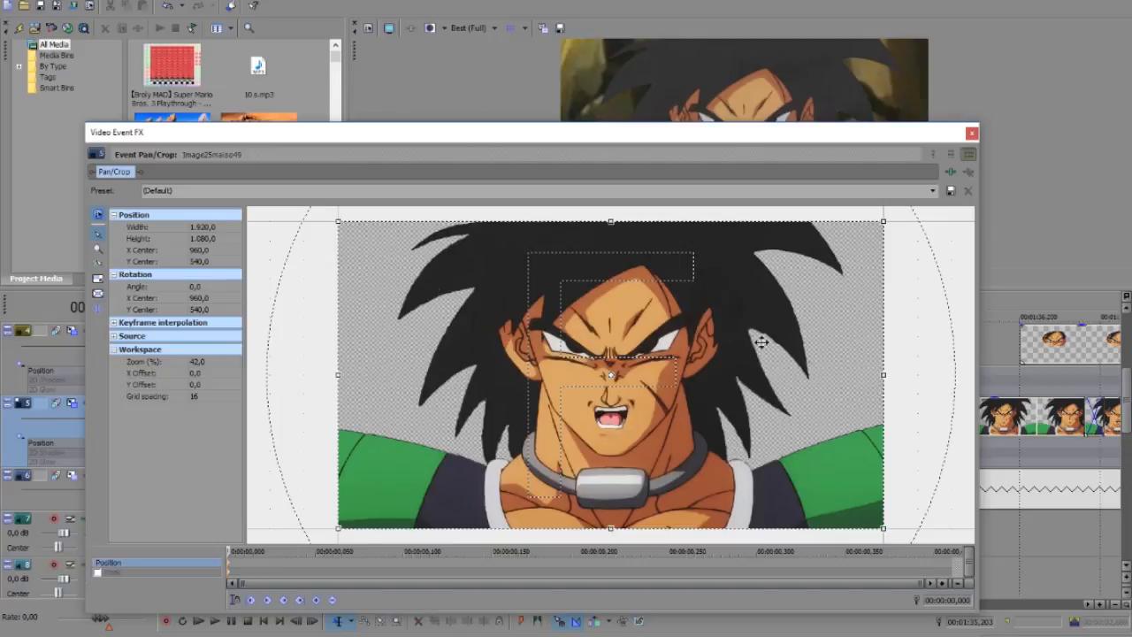
click(970, 133)
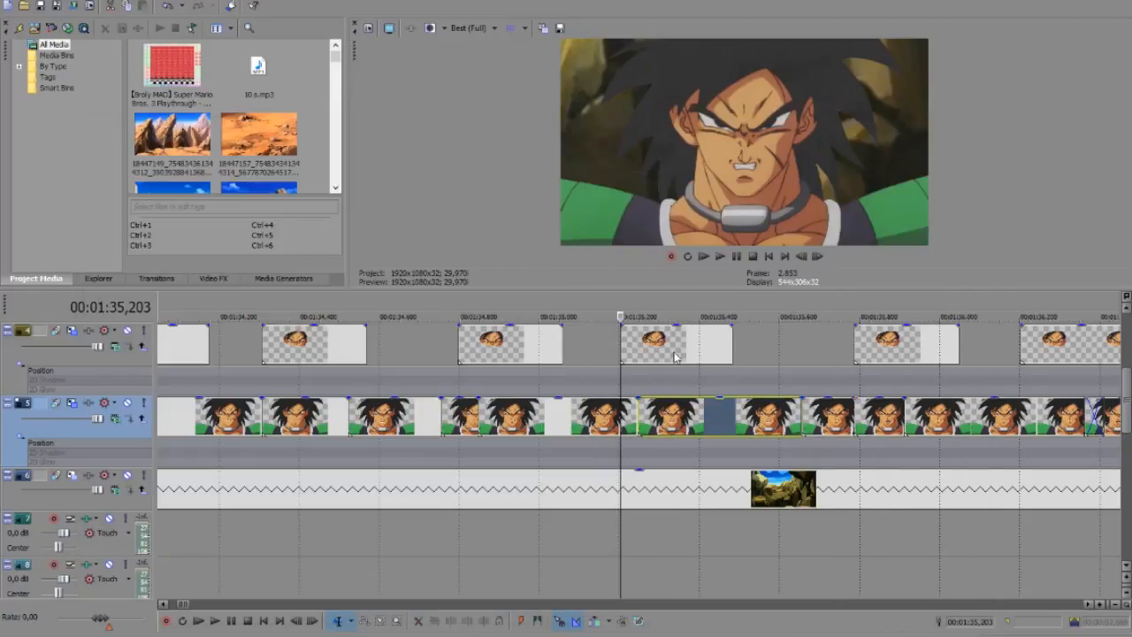
Examine the Pan/Crop of the cut-out eyes overlay on track 4 at about 1:35.33
click(672, 345)
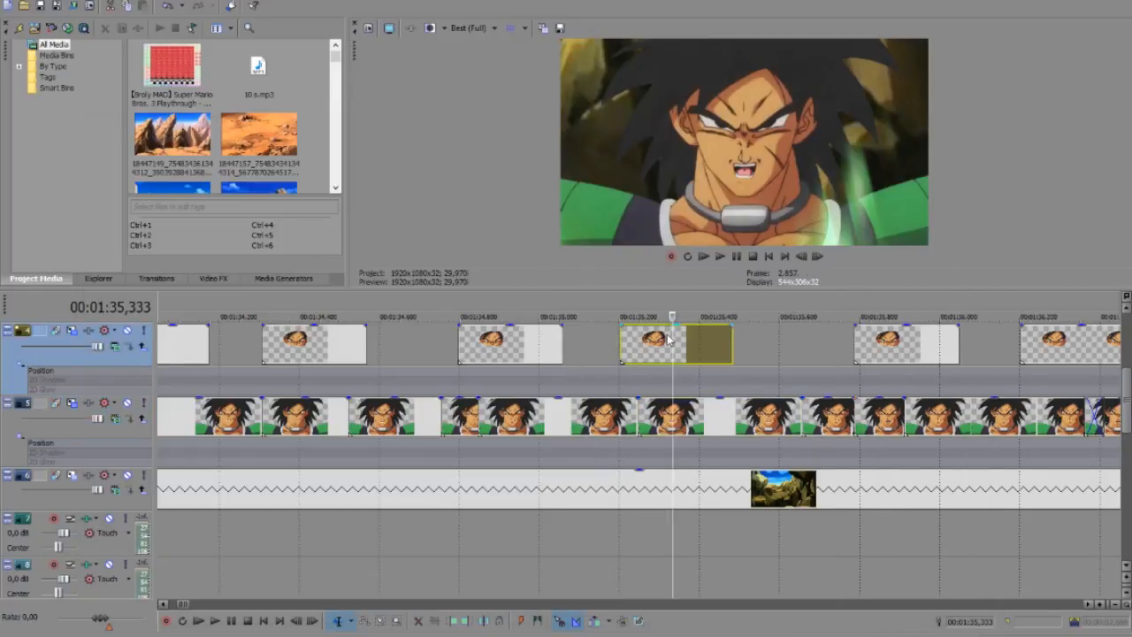
right_click(669, 339)
click(718, 255)
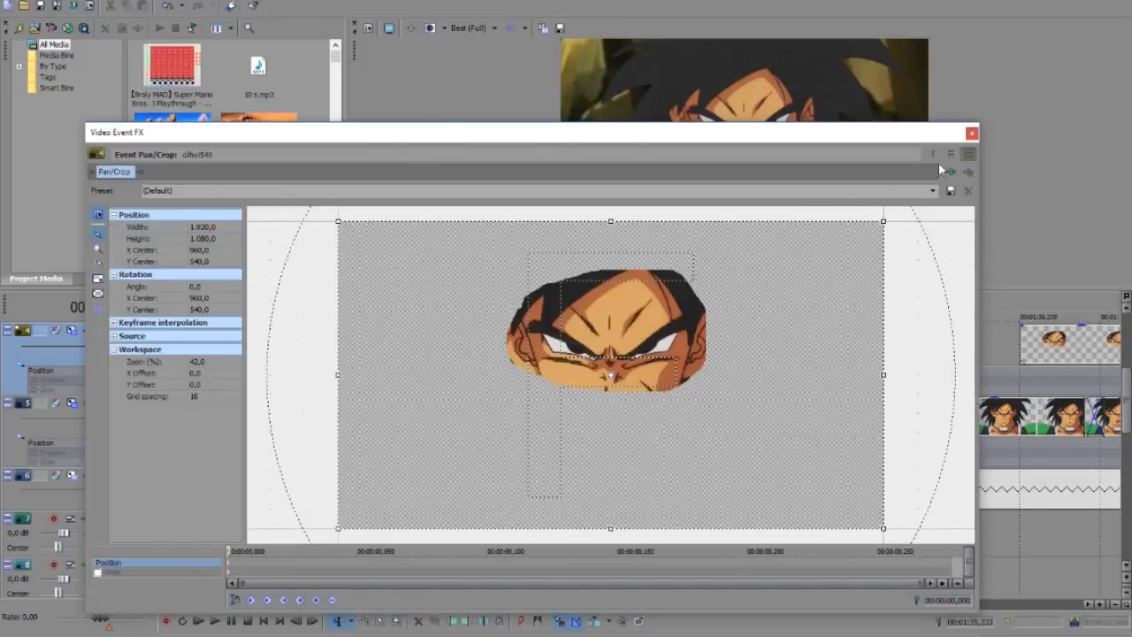
click(970, 133)
Set the opacity of the cut-out eyes overlay on track 4 at about 1:35.4 to 0 %
click(700, 340)
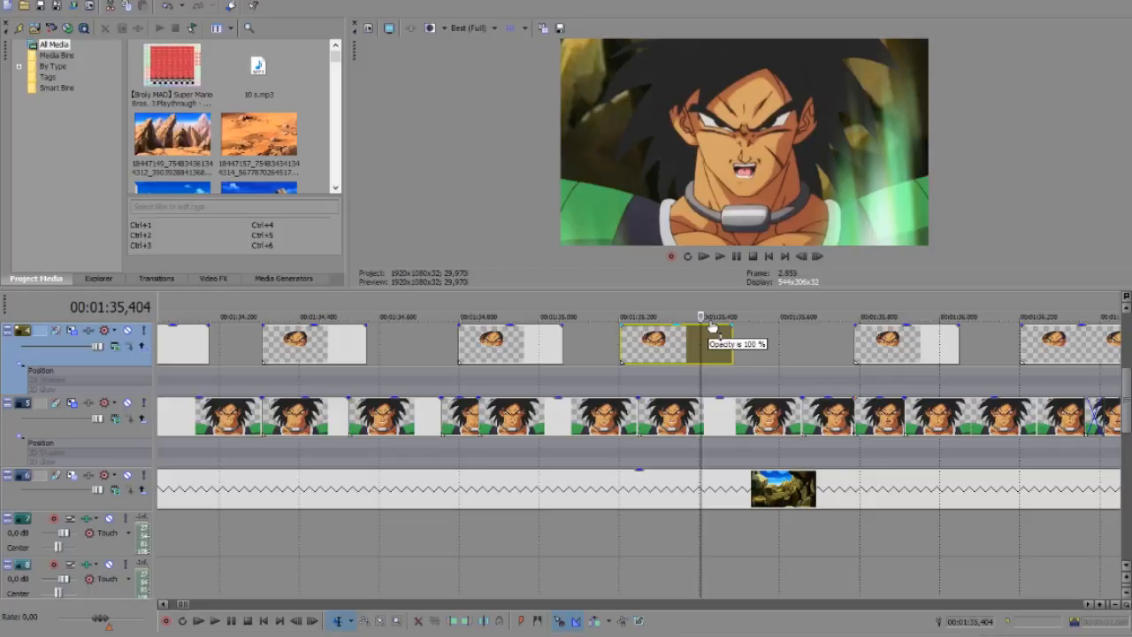
drag(713, 327, 707, 378)
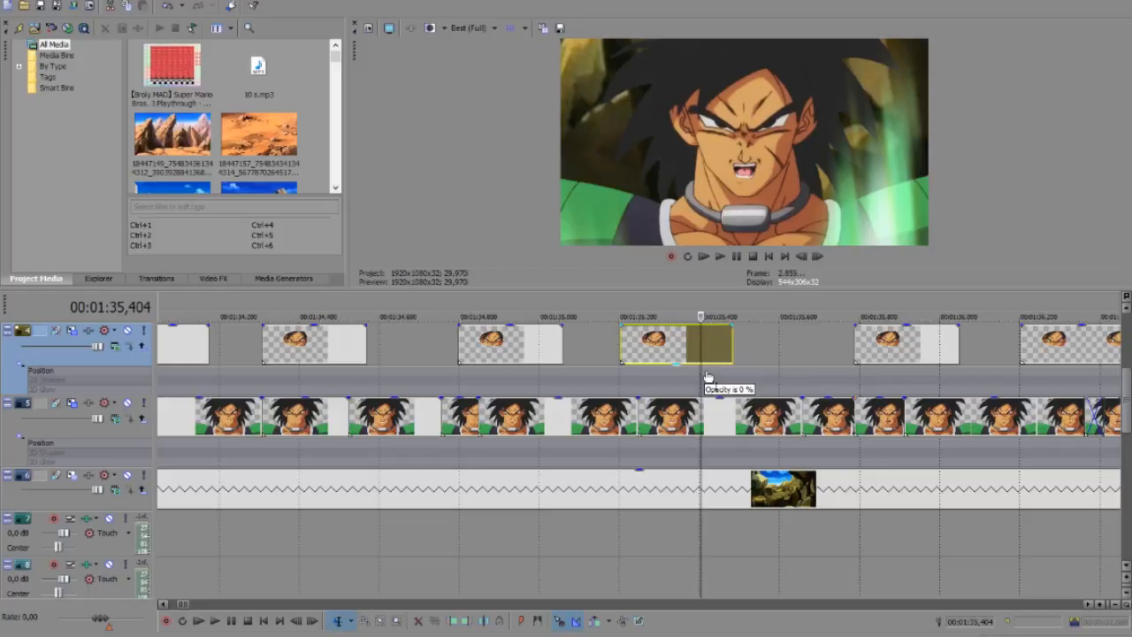
click(760, 352)
Try out the opacity level of the next cut-out eyes overlay on track 4 at about 1:35.98
click(893, 346)
click(932, 347)
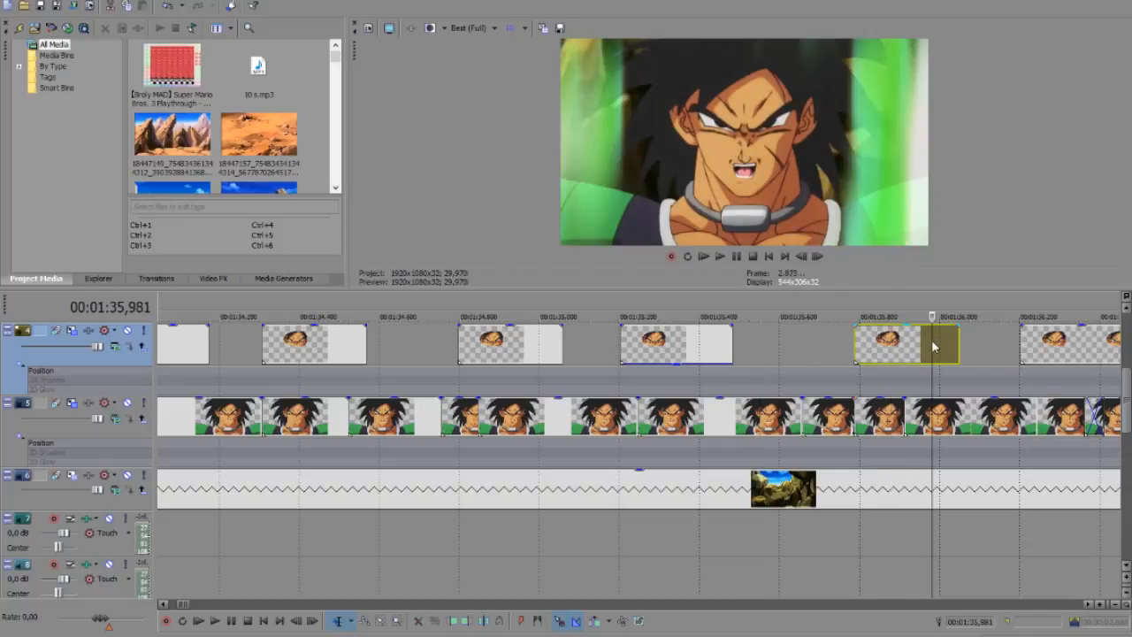
drag(920, 326, 920, 294)
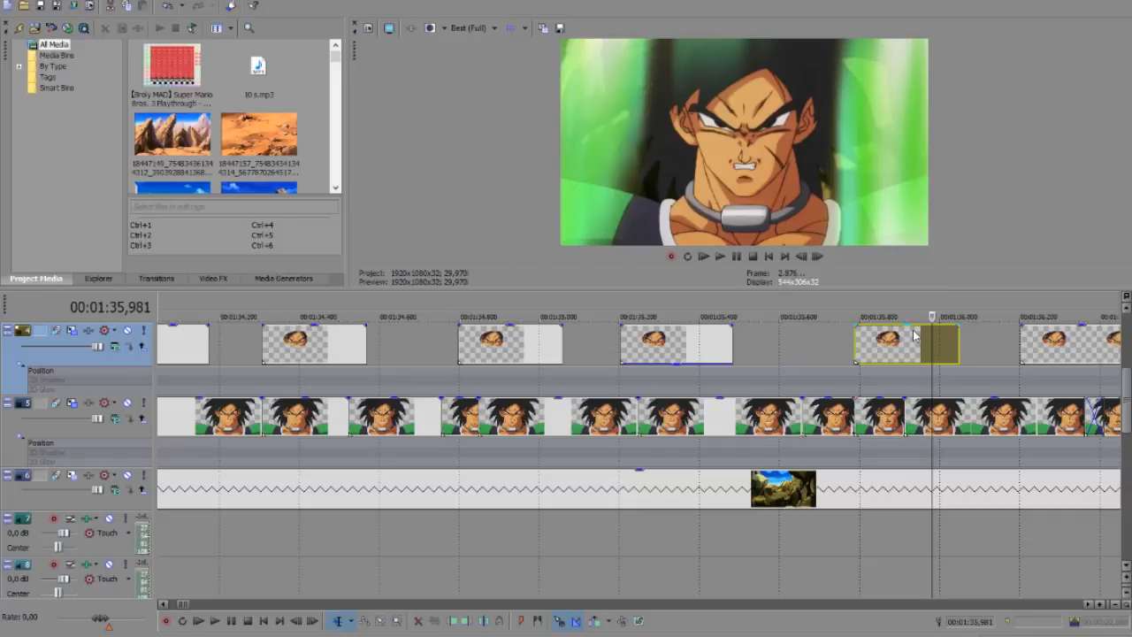
drag(919, 327, 909, 274)
Locate the end of the dark cave background clip on track 6 and preview the frame at about 1:37.6
scroll(939, 547, down, 2)
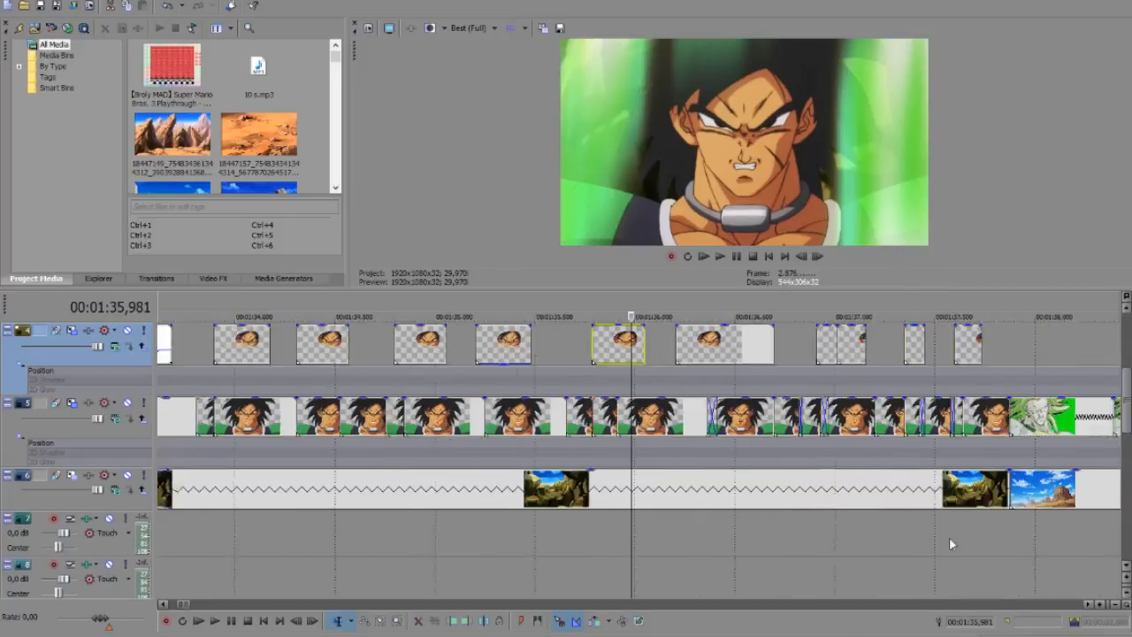
scroll(950, 538, down, 3)
click(752, 505)
scroll(751, 505, up, 4)
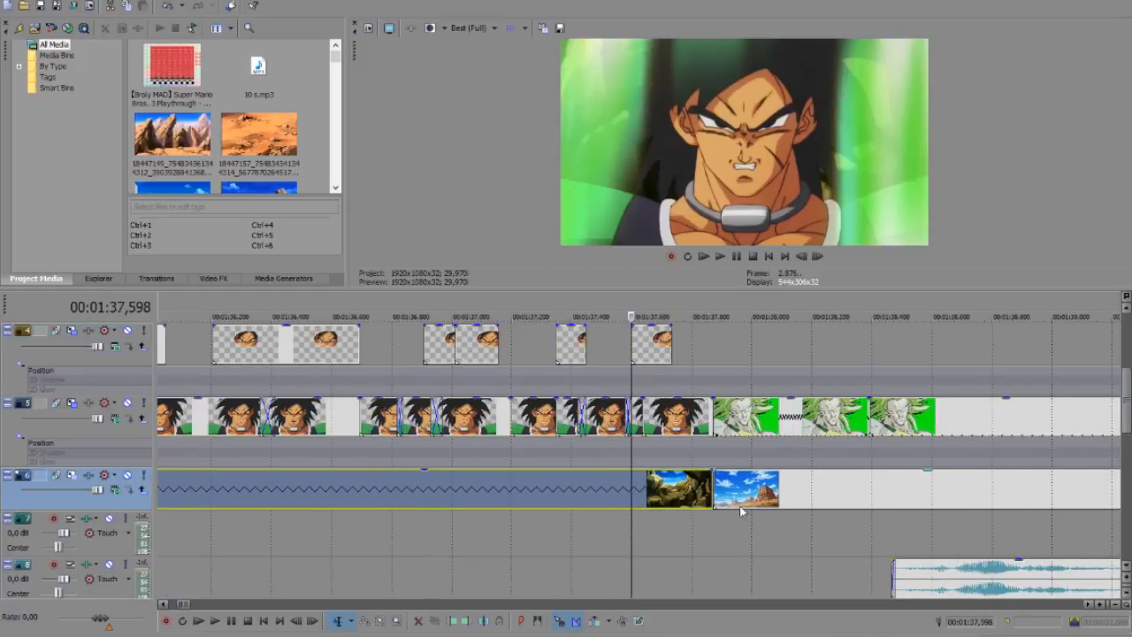
click(645, 504)
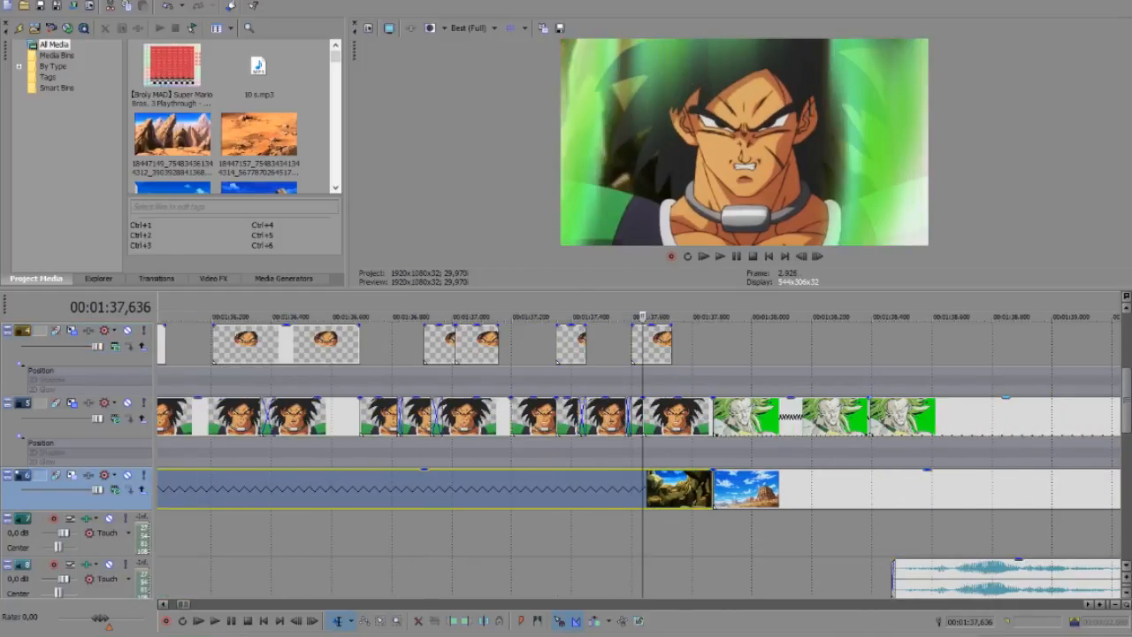
Set the opacity of the green-screen aura clip on track 2 to 0 % and preview the face at about 1:36.29
drag(1126, 387, 1127, 352)
drag(632, 336, 629, 418)
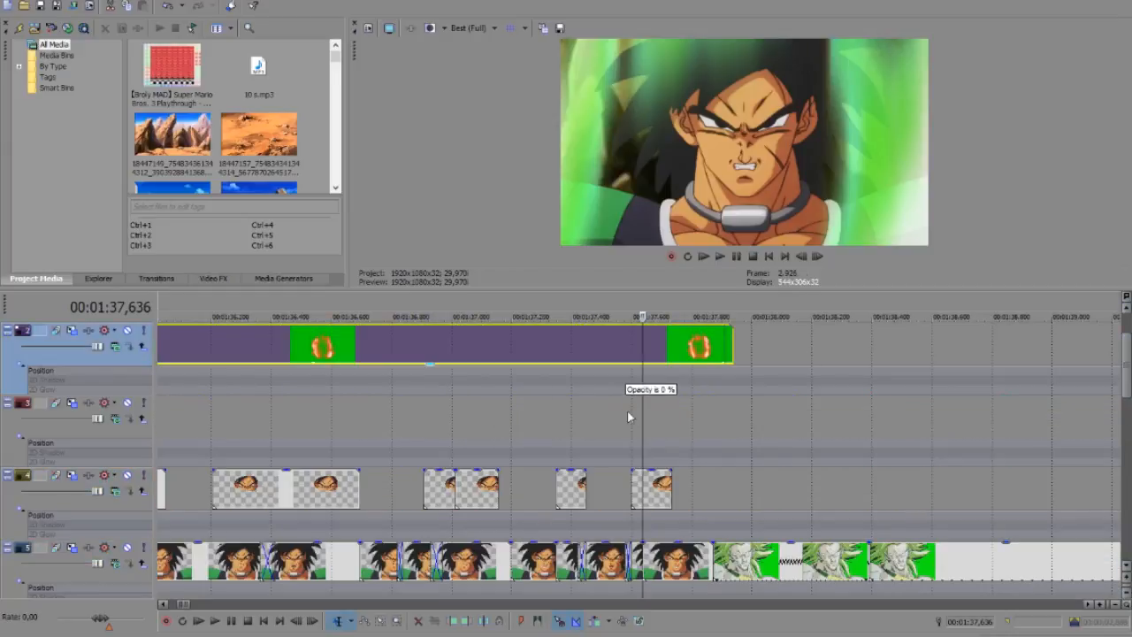
click(240, 428)
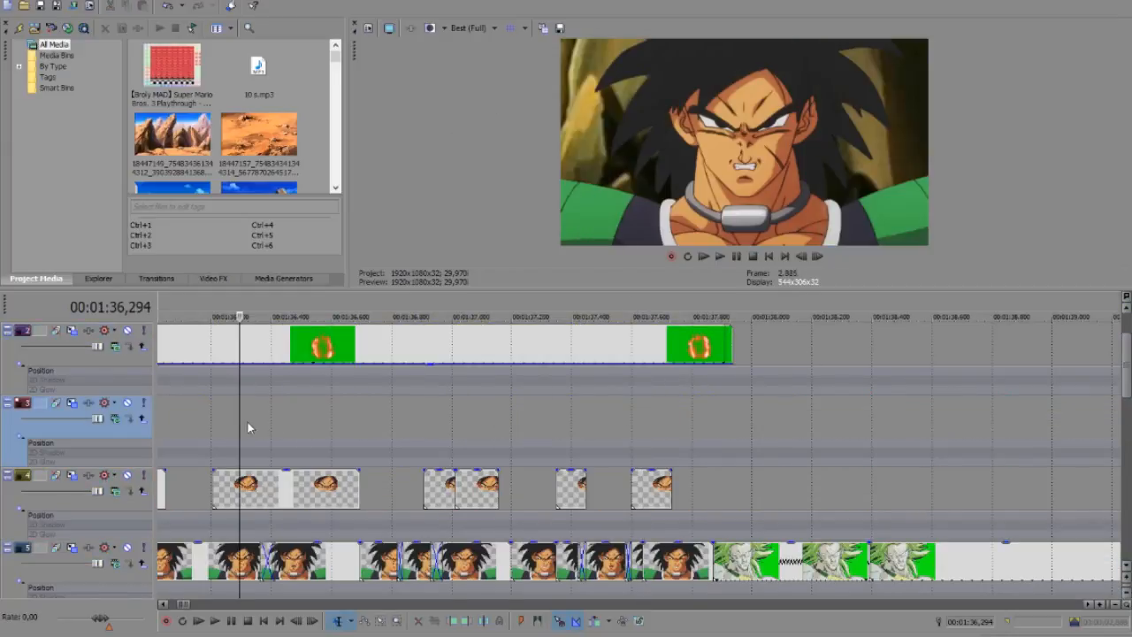
Preview the mouth movement of the Broly face at several points up to about 1:37.45
click(499, 408)
click(564, 402)
click(608, 403)
click(555, 402)
click(512, 402)
click(587, 405)
scroll(680, 445, down, 3)
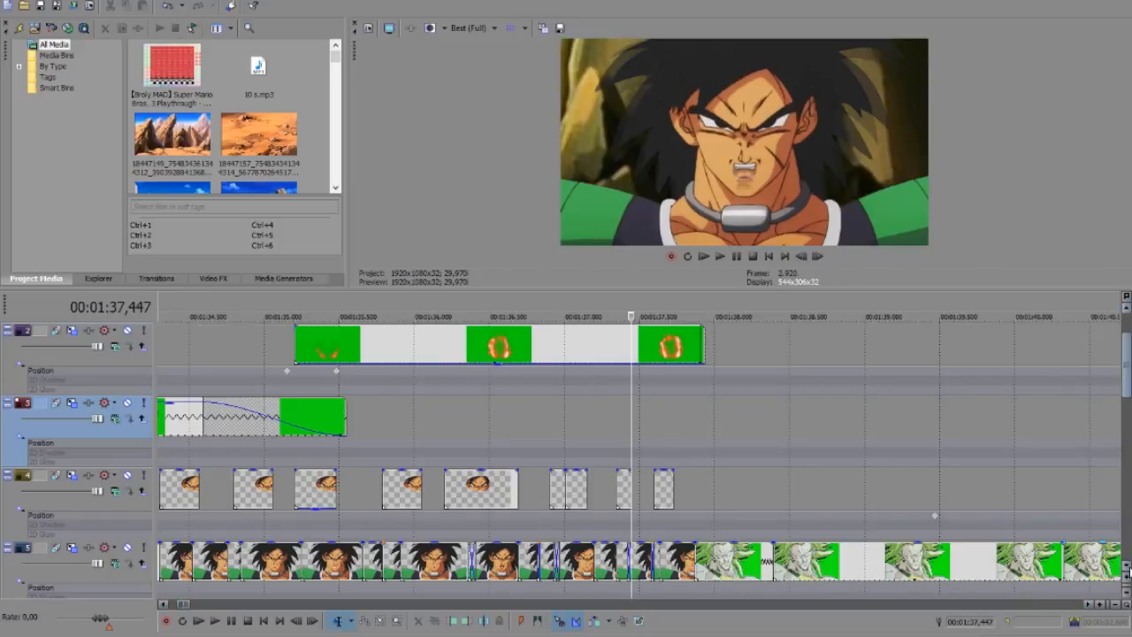
Advance the timeline to the angry Broly close-ups on tracks 4 and 5 and preview them at about 1:45.13 and 1:44.65
click(1126, 566)
click(1086, 603)
click(1087, 604)
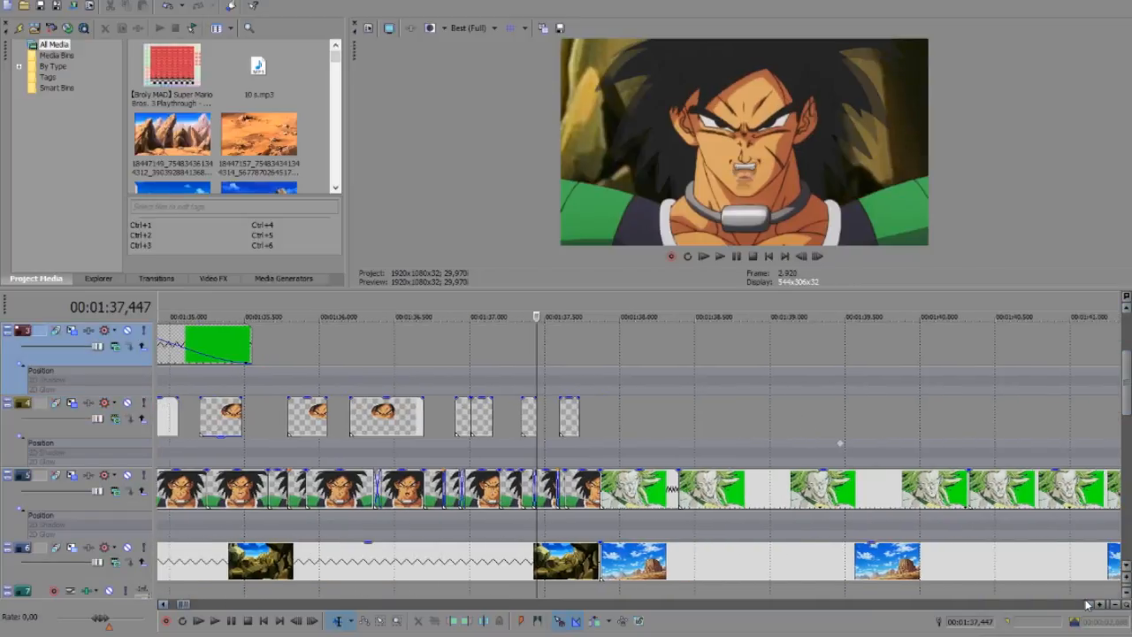
click(1087, 604)
click(1086, 604)
click(1086, 604)
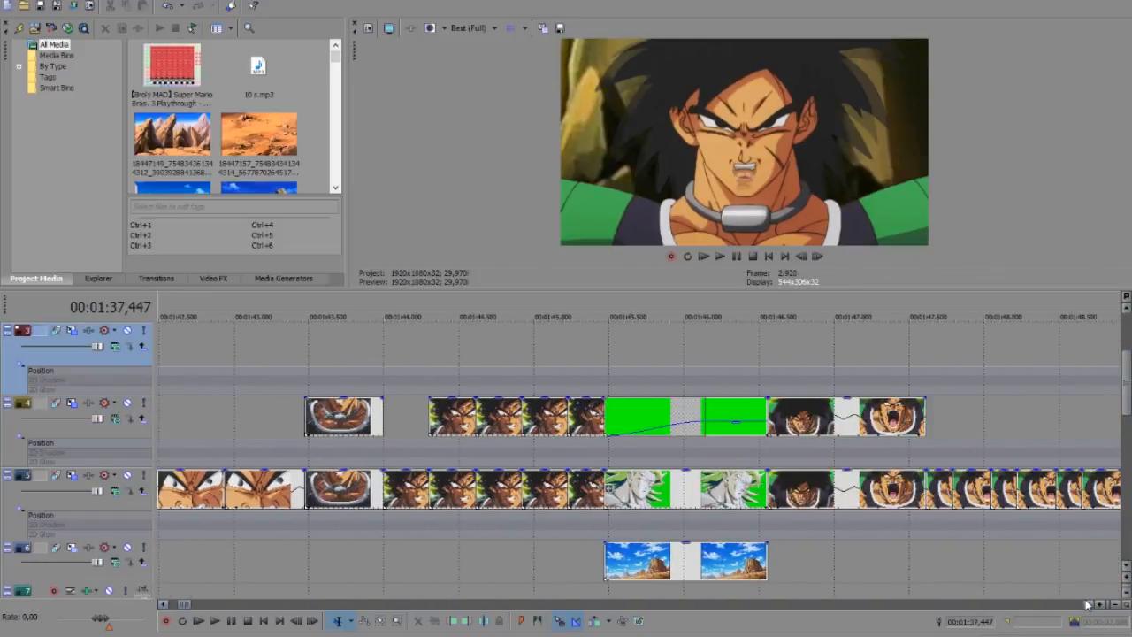
click(522, 496)
click(554, 500)
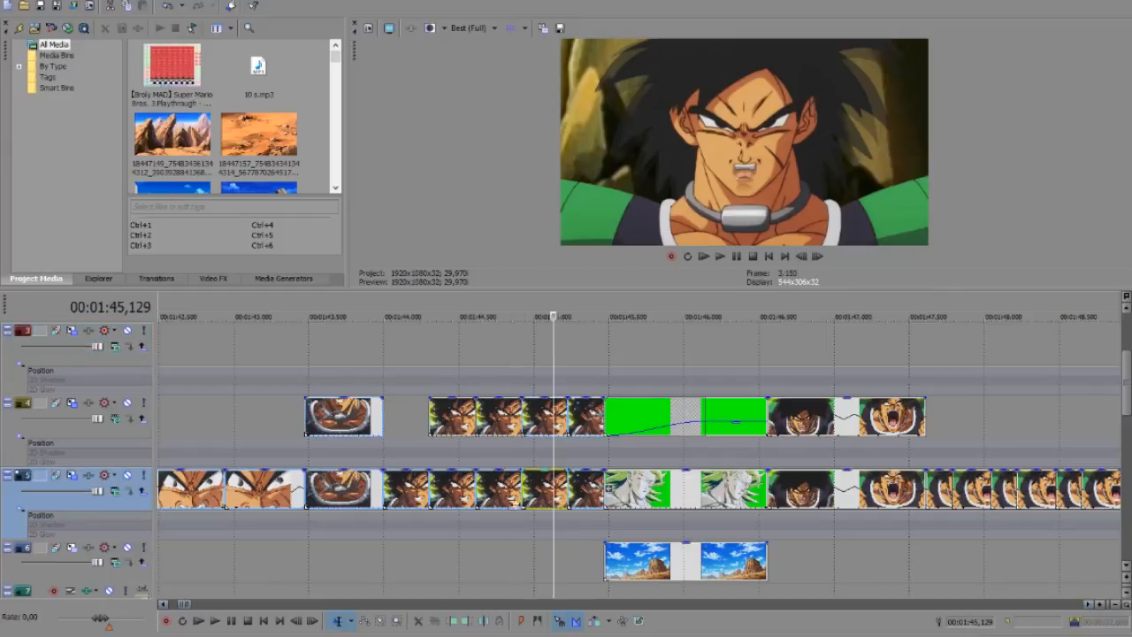
click(482, 506)
Lower the track-4 angry close-up at about 1:44.78 to 0 % opacity and restore it to compare it with the track-5 copy
scroll(483, 504, up, 3)
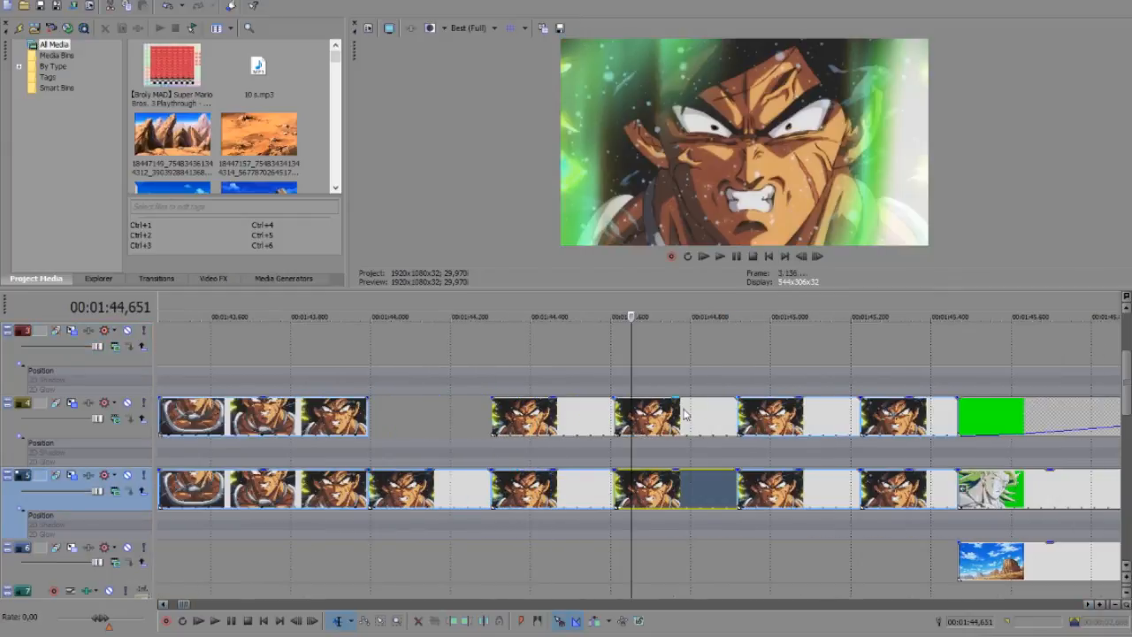
click(683, 409)
click(682, 403)
drag(688, 405, 689, 456)
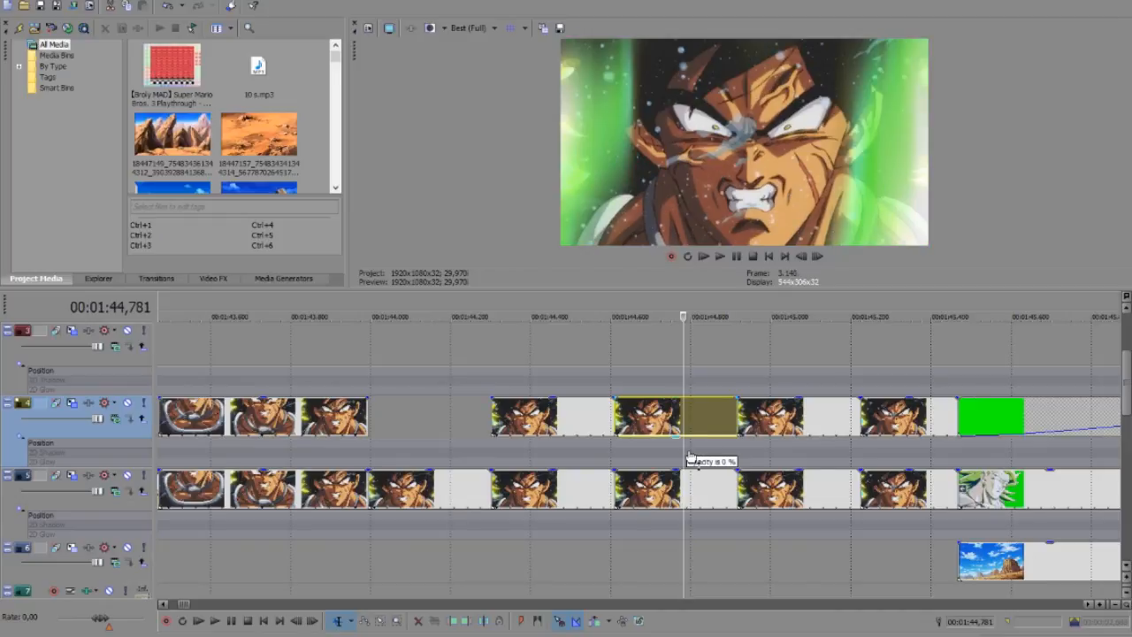
drag(689, 456, 690, 346)
Go to the screaming Broly clips on track 5 and examine the Pan/Crop of the one at about 1:48.65
scroll(690, 346, down, 6)
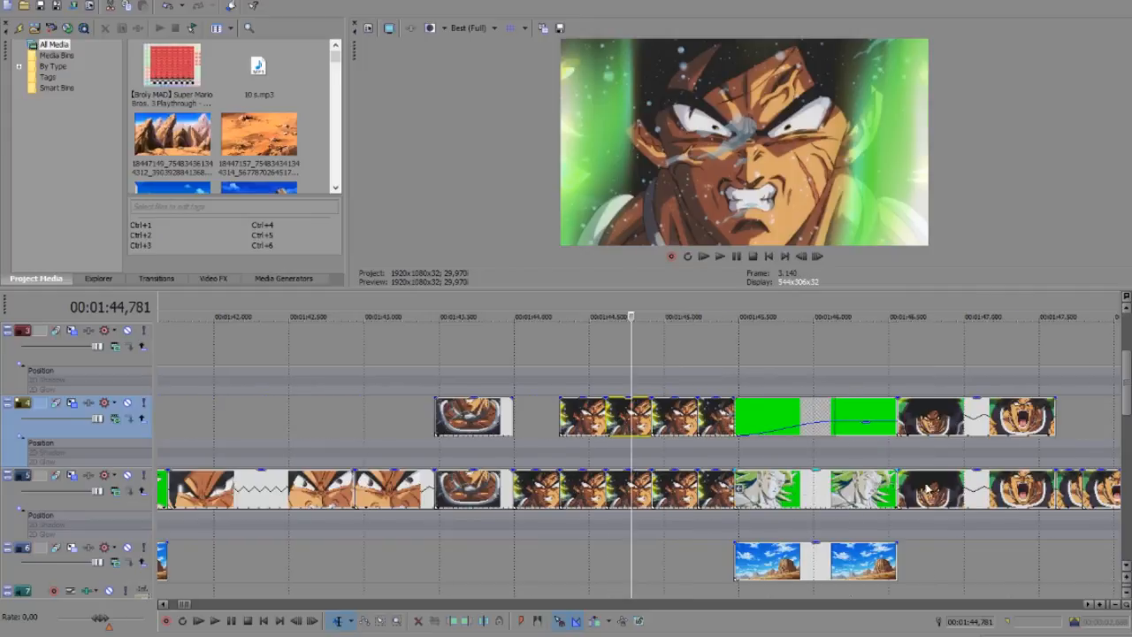
click(922, 490)
scroll(910, 491, up, 7)
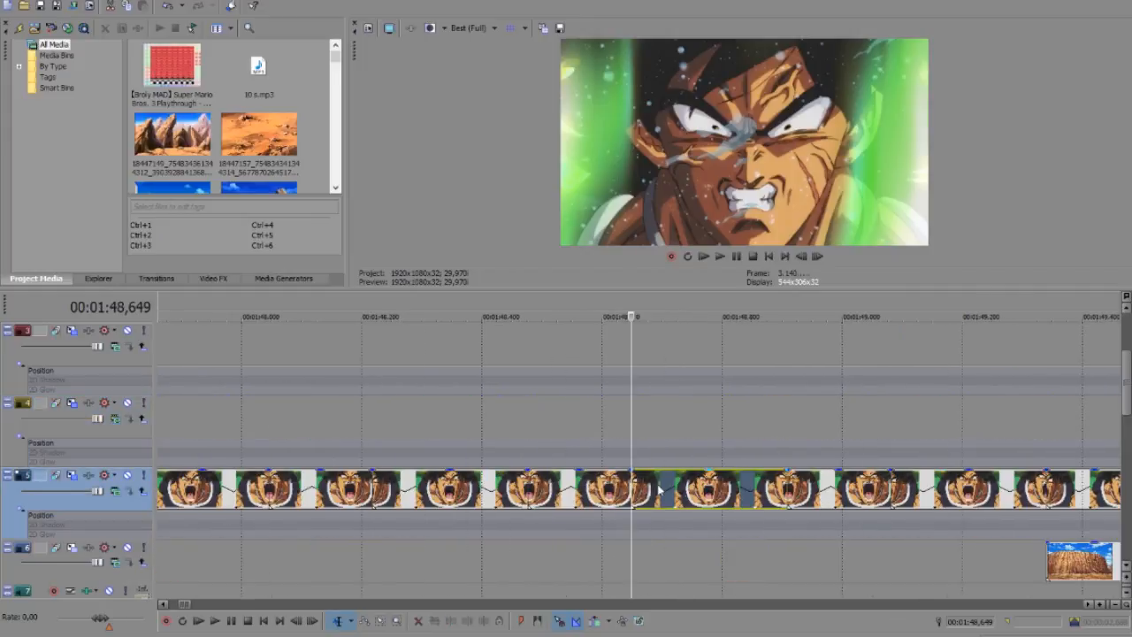
right_click(741, 500)
click(782, 155)
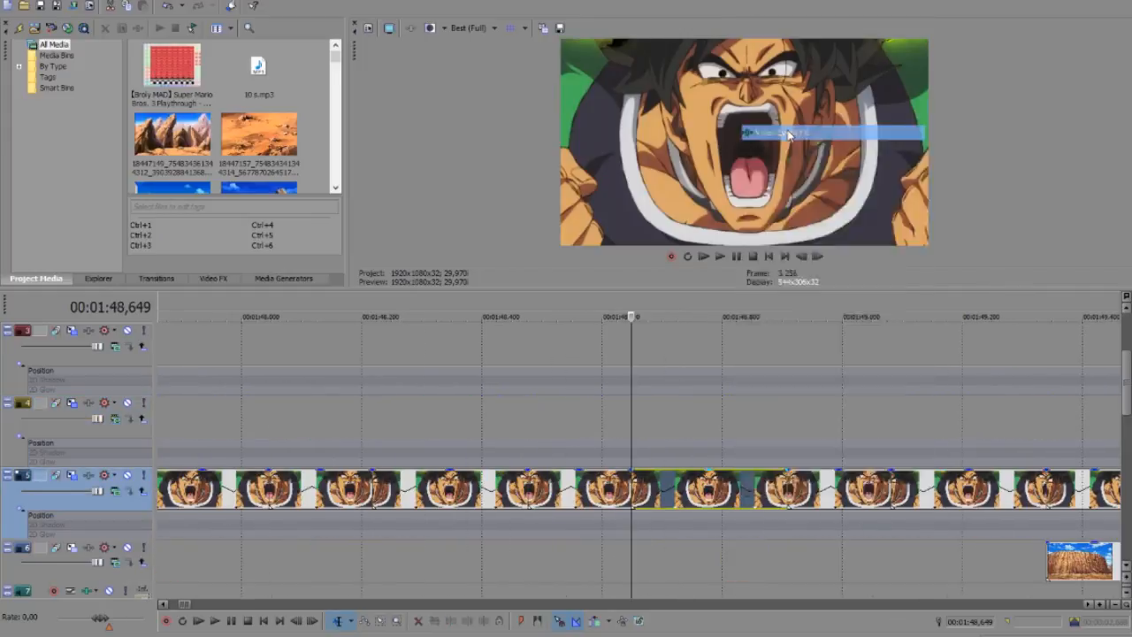
click(905, 147)
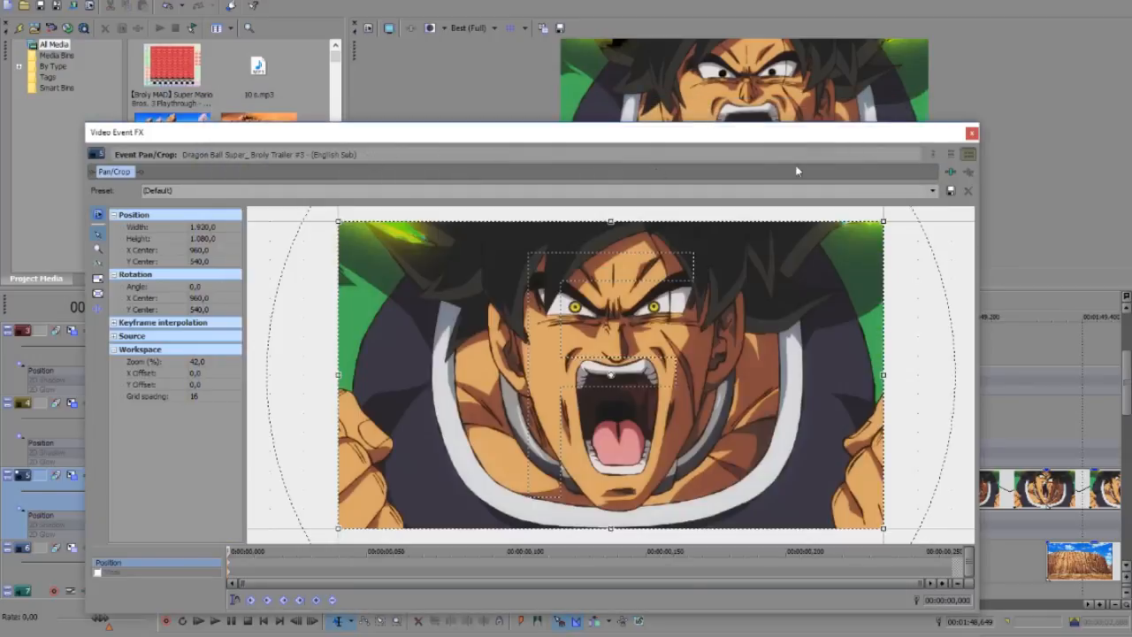
click(970, 135)
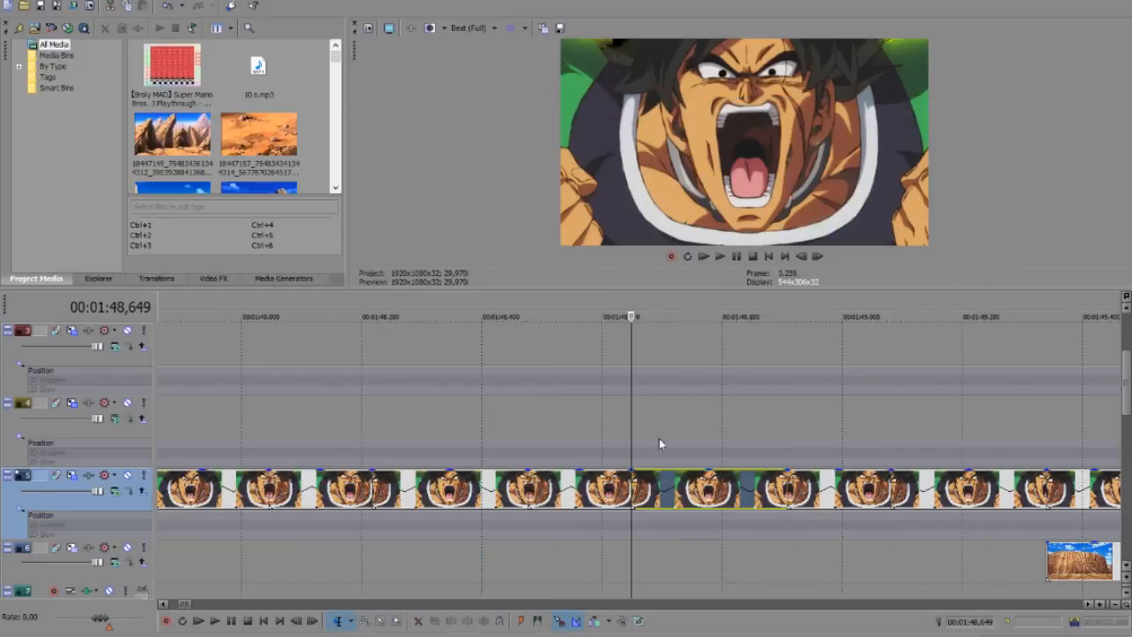
Inspect the secondary Color Corrector applied to the screaming Broly clip on track 5 at about 1:48.5
right_click(541, 495)
click(610, 131)
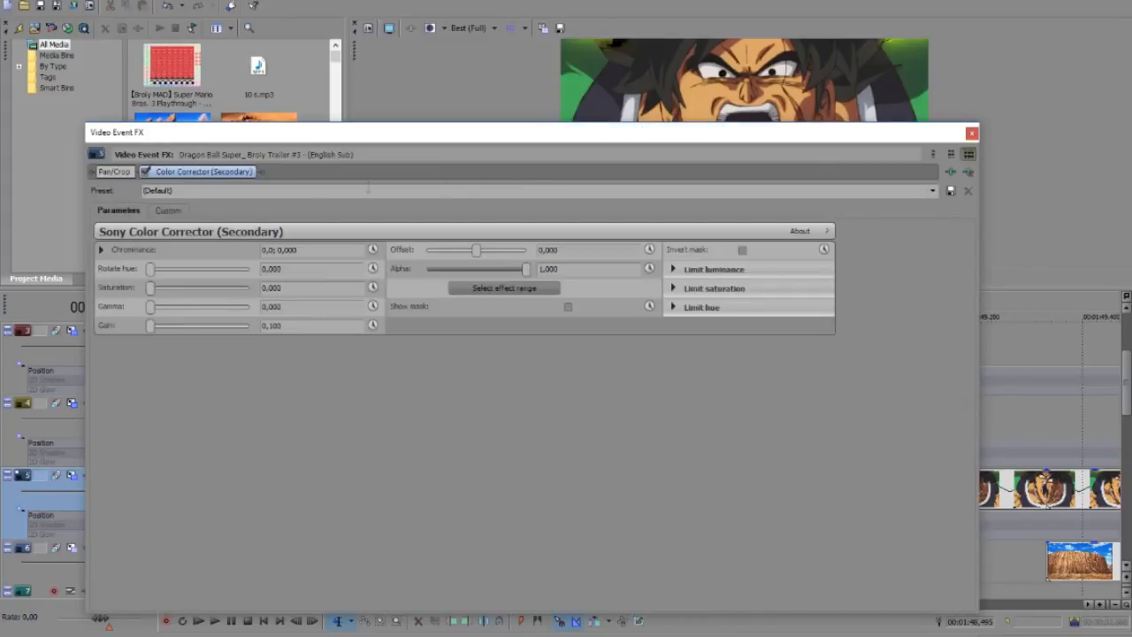
click(142, 173)
click(971, 135)
Preview the earlier screaming Broly clips on track 5 at about 1:48.32 and 1:48.08
click(436, 493)
right_click(435, 493)
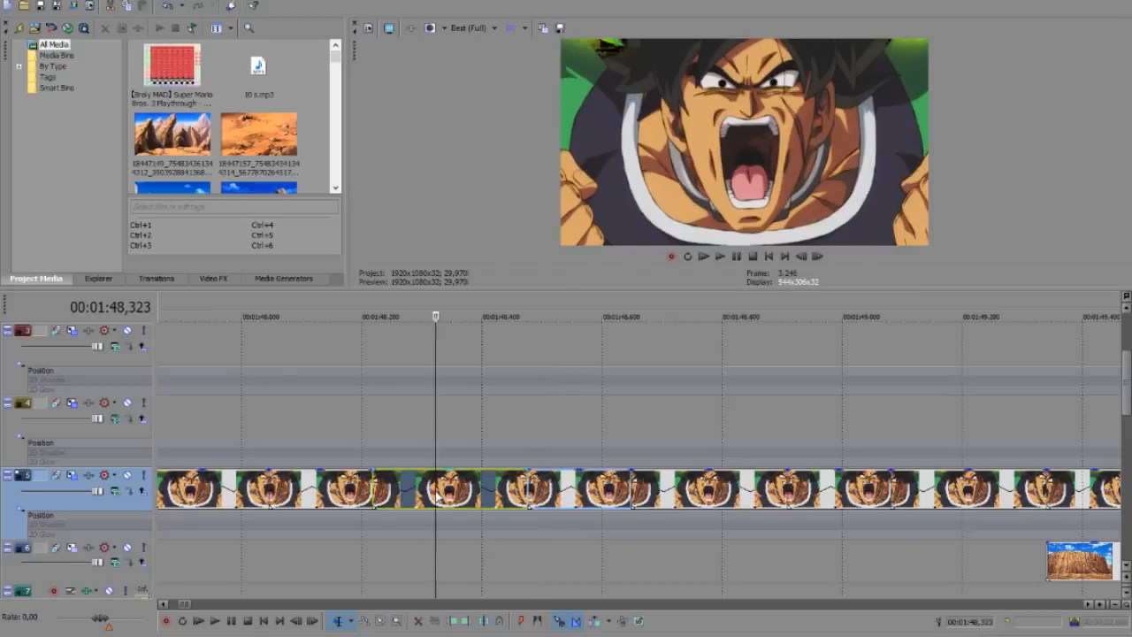
click(289, 496)
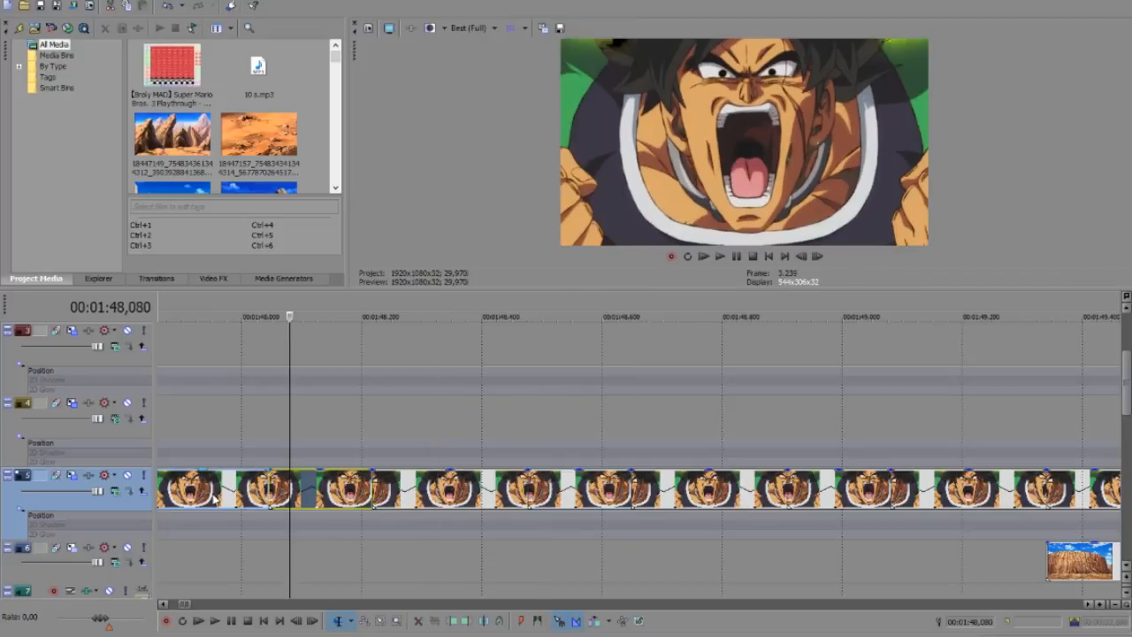
Preview the consecutive screaming Broly clips on track 5 from about 1:48 through the eye close-ups that end the series
click(212, 499)
click(312, 500)
click(411, 496)
click(567, 493)
click(735, 491)
click(872, 492)
scroll(873, 493, down, 1)
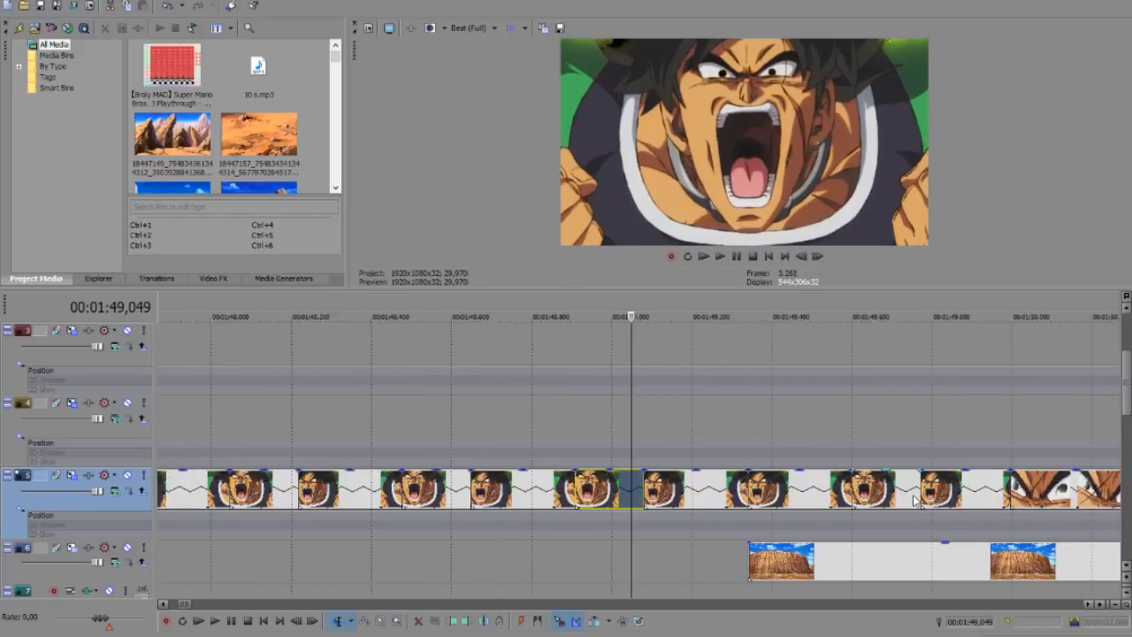
click(914, 498)
scroll(921, 498, down, 2)
click(687, 486)
click(813, 487)
scroll(864, 484, down, 2)
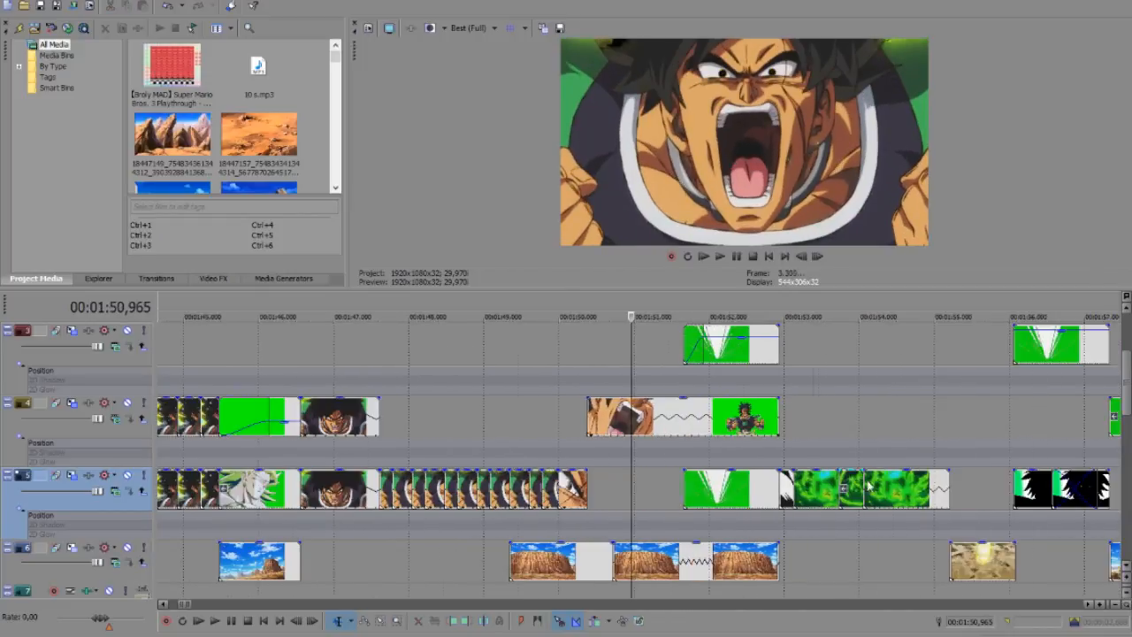
Preview the green-screen energy aura clip on track 5 at about 1:52.85 over the powering-up Broly
click(725, 485)
scroll(760, 492, up, 3)
click(762, 492)
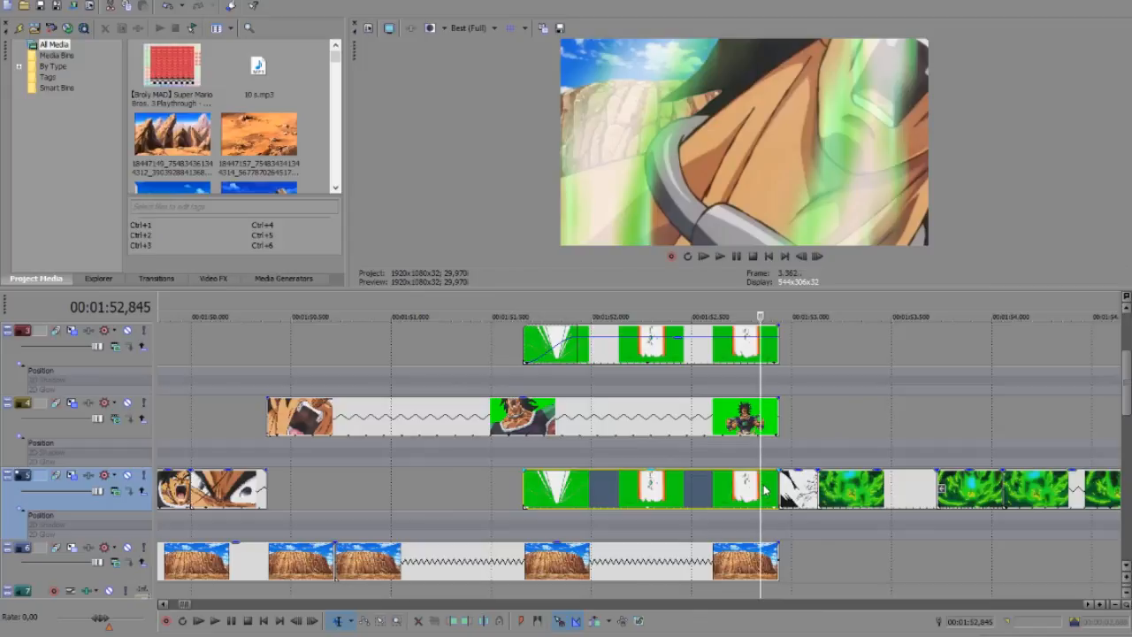
click(763, 484)
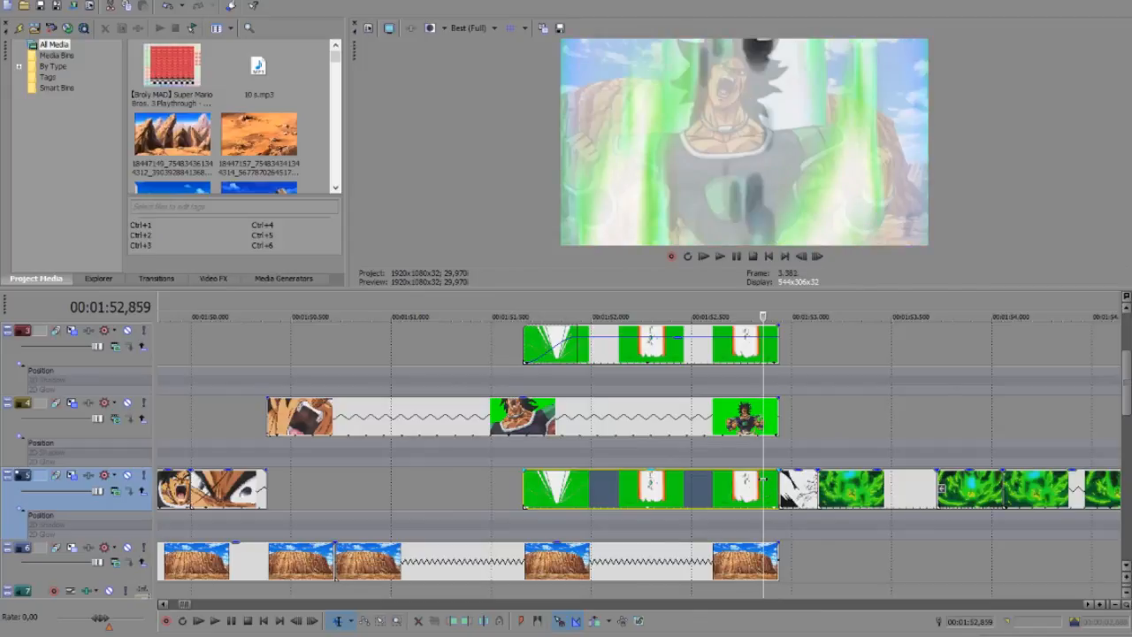
Step through the transition from the powering-up Broly to the green explosion, from about 1:52.86 to 1:53.34
key(Right)
key(Right)
key(Right)
key(Right)
key(Right)
key(Right)
key(Right)
key(Right)
key(Right)
key(Right)
key(Right)
key(Right)
key(Right)
key(Right)
key(Right)
key(Right)
key(Right)
key(Right)
key(Right)
key(Right)
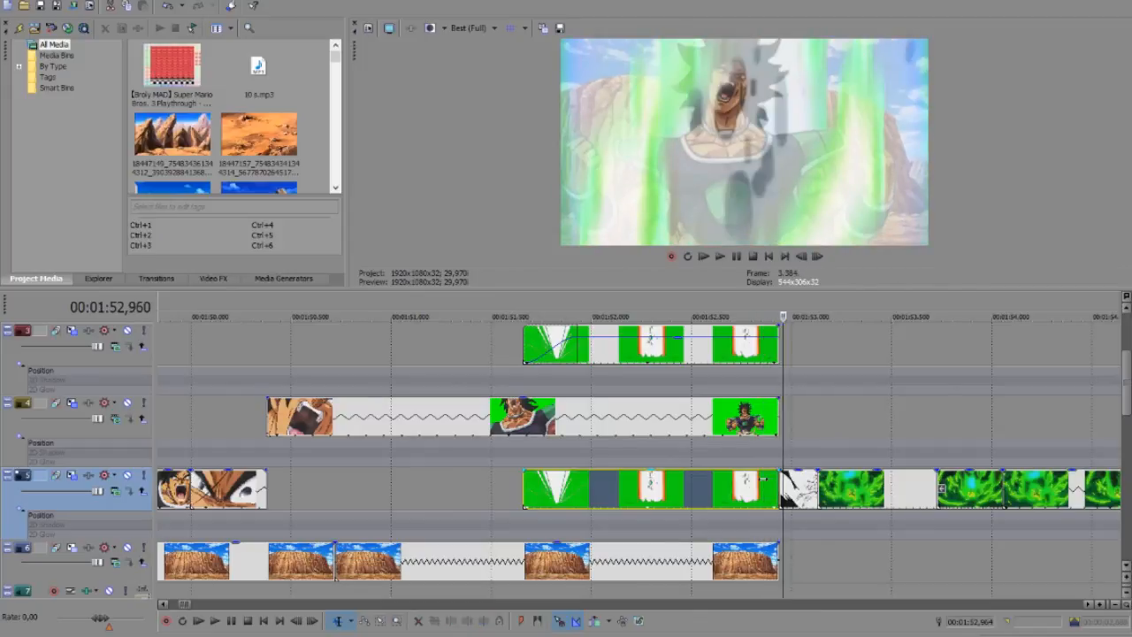
key(Right)
key(Right)
key(Right)
key(Right)
key(Right)
key(Right)
key(Right)
key(Right)
key(Right)
key(Right)
key(Right)
key(Right)
key(Right)
key(Right)
key(Right)
key(Right)
key(Right)
key(Right)
key(Right)
key(Right)
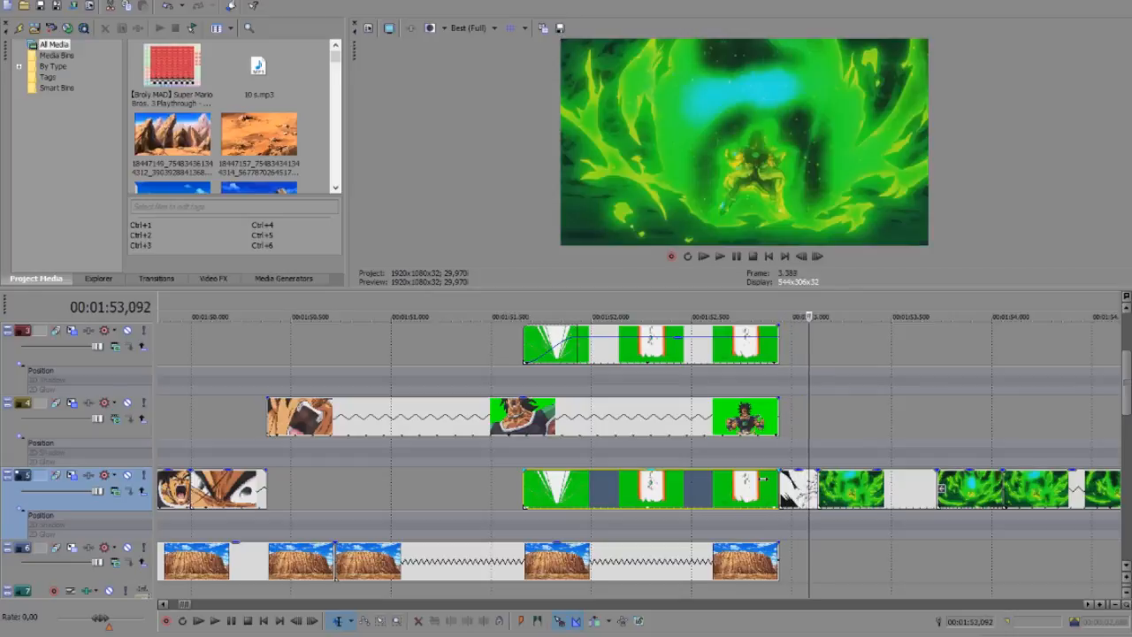
key(Right)
key(Right)
key(Right)
key(Right)
key(Right)
key(Right)
key(Right)
key(Right)
key(Right)
key(Right)
key(Right)
key(Right)
key(Right)
key(Right)
key(Right)
key(Right)
key(Right)
key(Right)
key(Right)
key(Right)
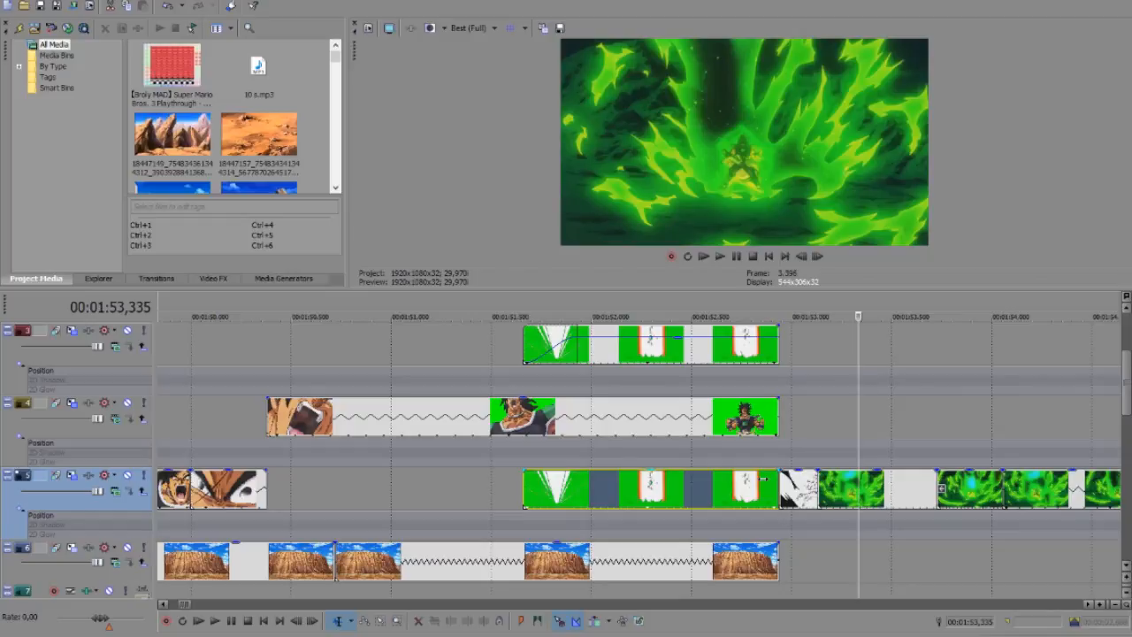
Inspect the secondary Color Corrector of the explosion clip on track 6 at about 1:55.74 and compare the image without it
scroll(795, 495, down, 2)
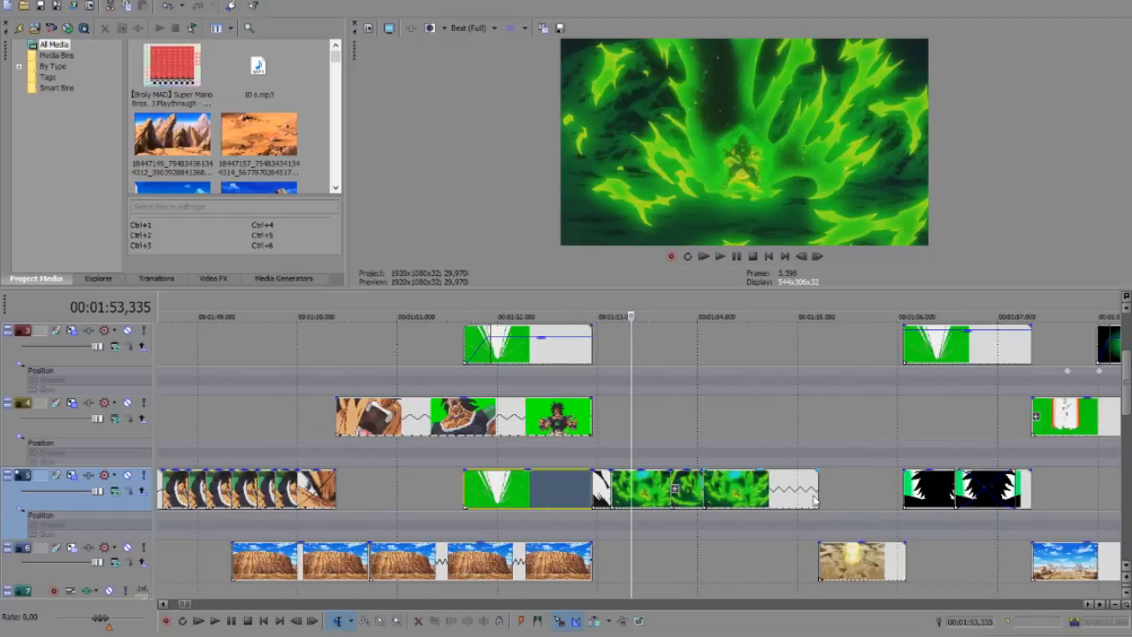
click(815, 500)
click(871, 491)
scroll(858, 514, up, 4)
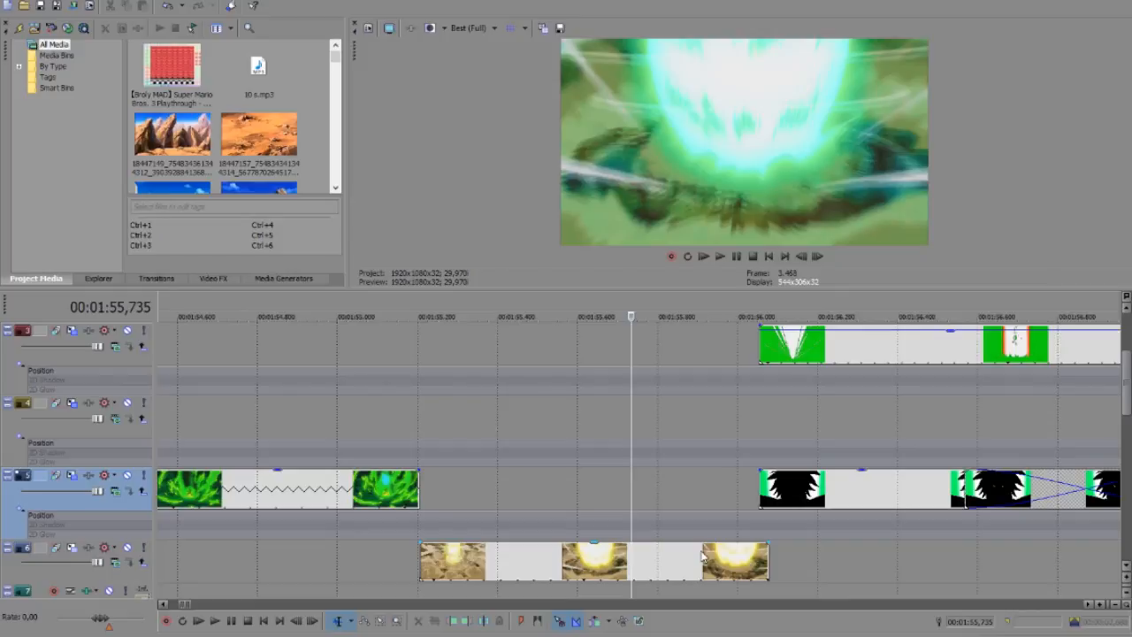
click(703, 555)
click(484, 559)
right_click(632, 573)
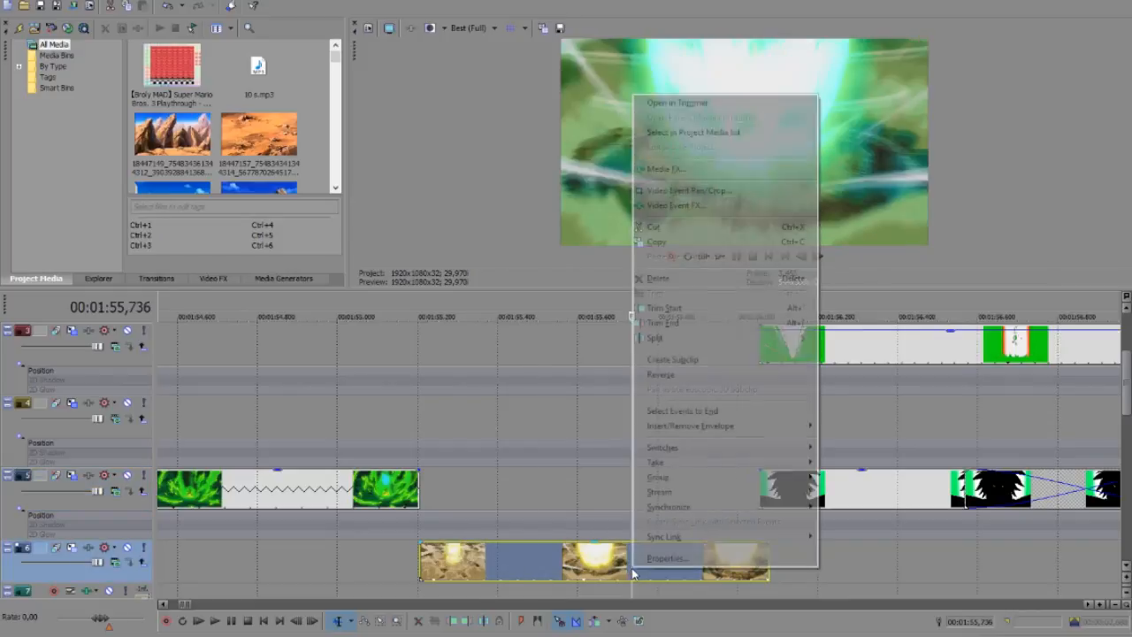
click(689, 205)
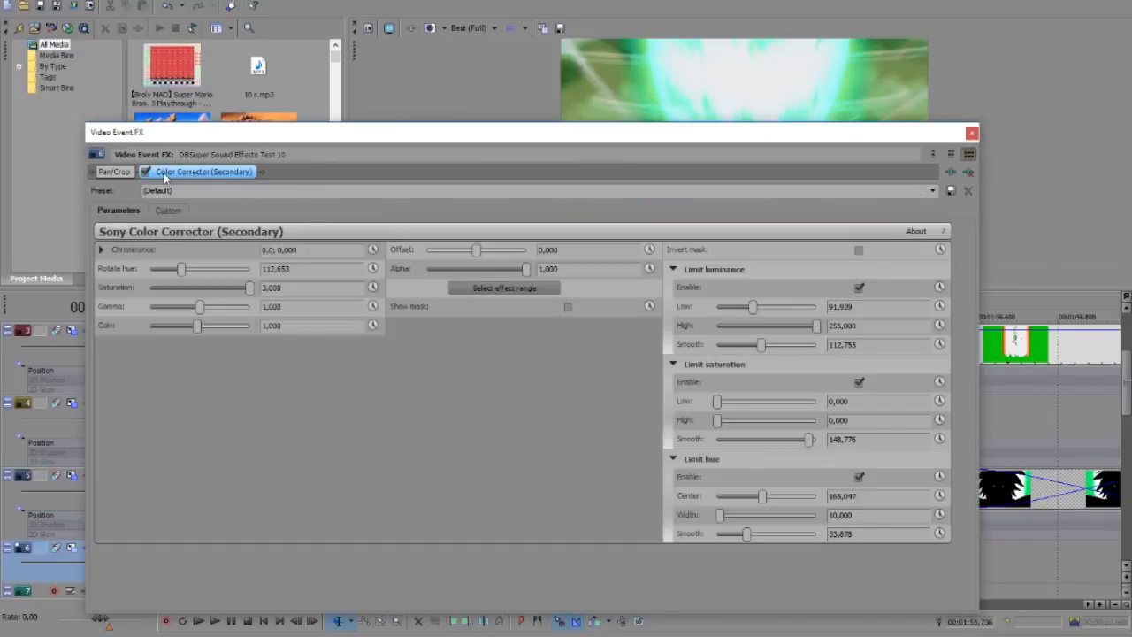
click(969, 134)
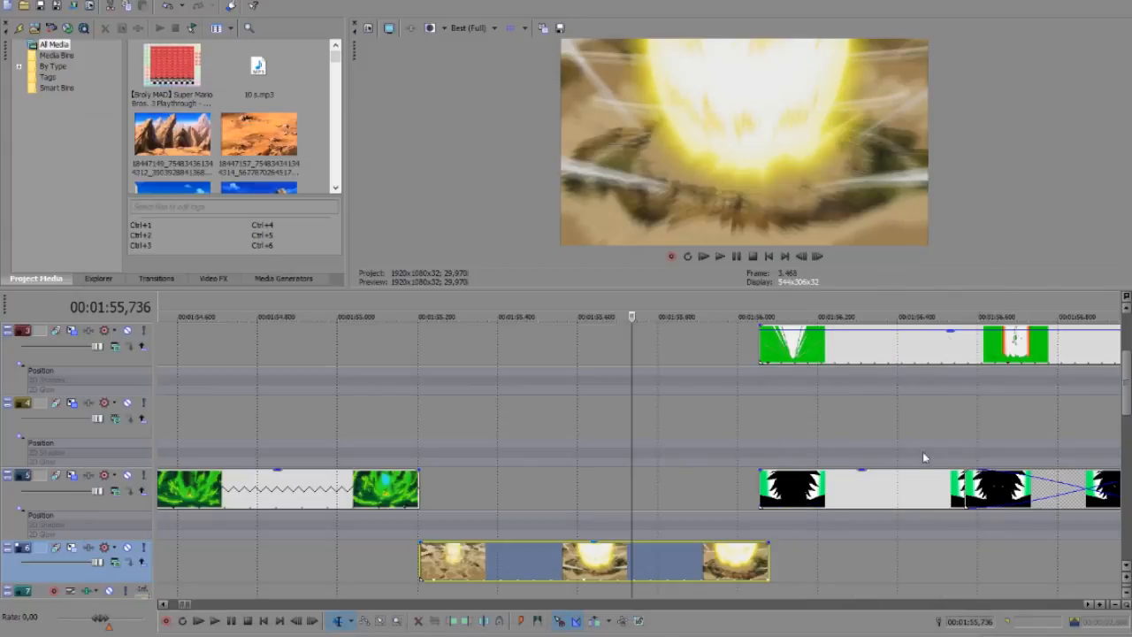
Preview the black silhouette clips on track 5 at about 1:56.4, 1:57.2 and 1:56.3
scroll(876, 451, down, 1)
click(748, 487)
scroll(712, 493, down, 2)
click(675, 496)
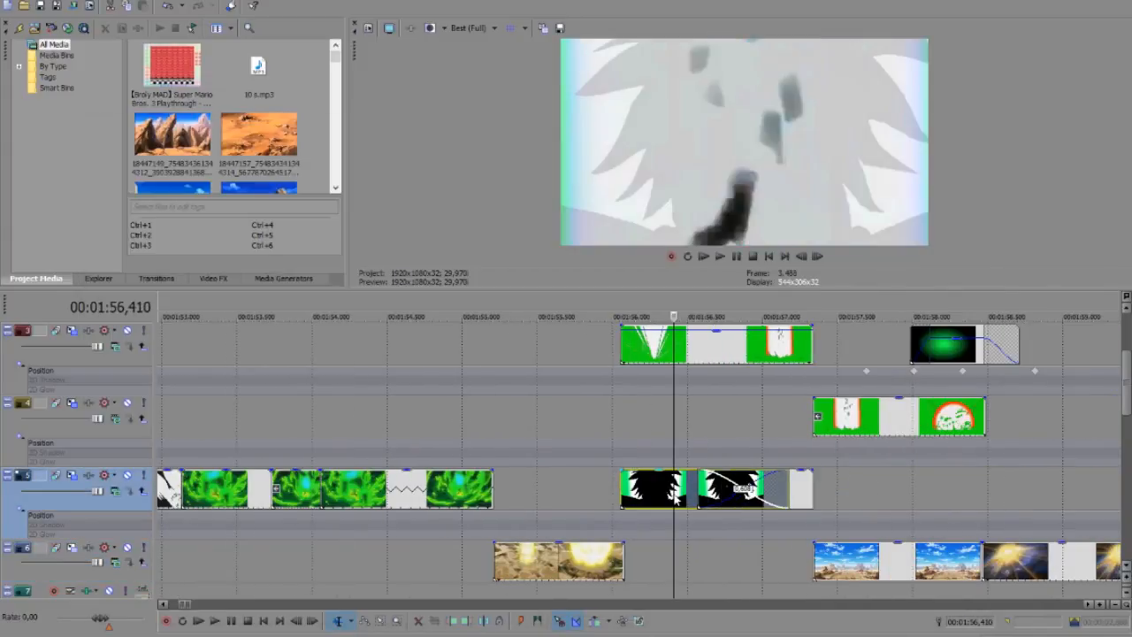
click(790, 489)
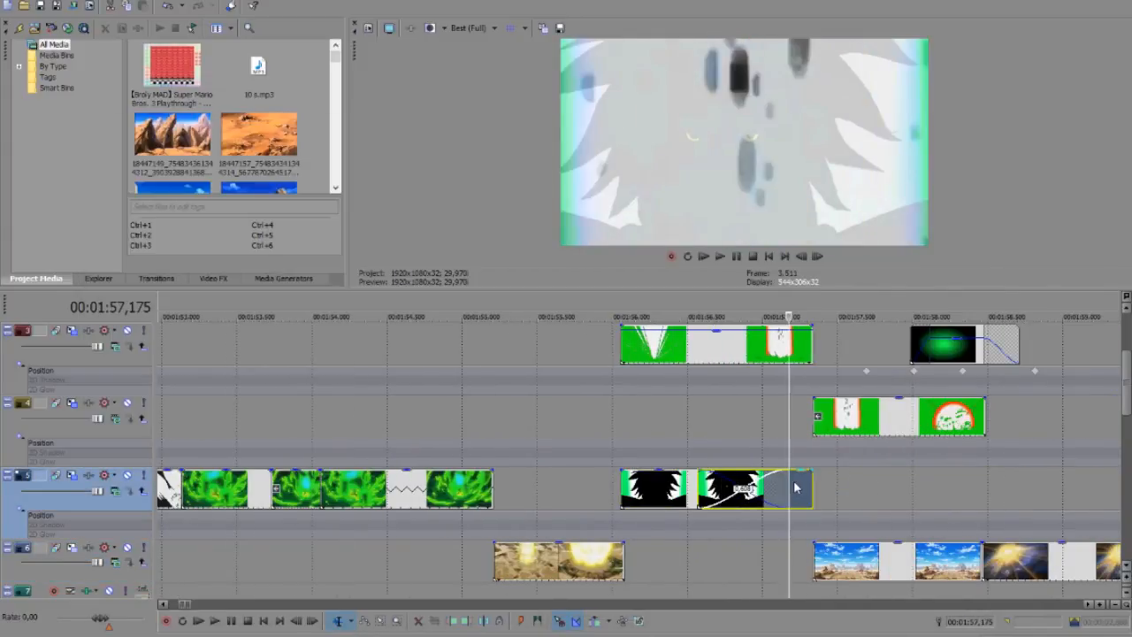
click(660, 493)
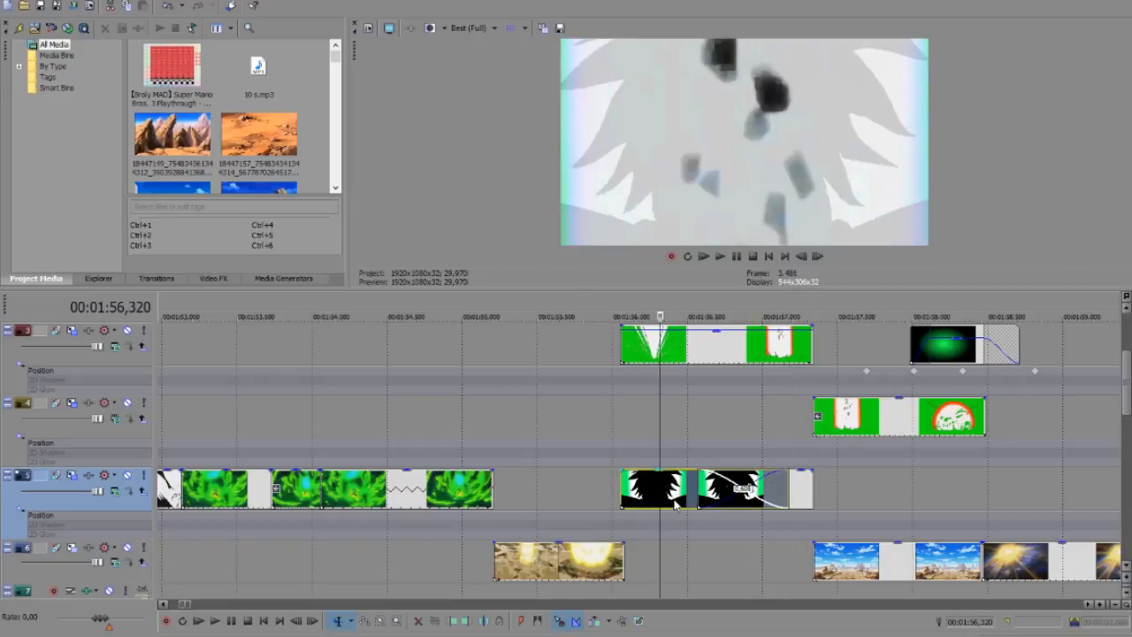
Preview the dome explosion shot after the silhouettes and lower the opacity of the green glow clip on track 3 at about 1:58.28
scroll(795, 470, down, 2)
click(724, 508)
click(748, 496)
click(756, 490)
click(776, 487)
click(794, 493)
scroll(766, 482, up, 2)
mouse_move(597, 330)
mouse_down()
mouse_move(601, 361)
mouse_move(609, 339)
mouse_move(610, 402)
mouse_move(581, 357)
mouse_move(606, 333)
mouse_move(604, 350)
mouse_up()
click(600, 341)
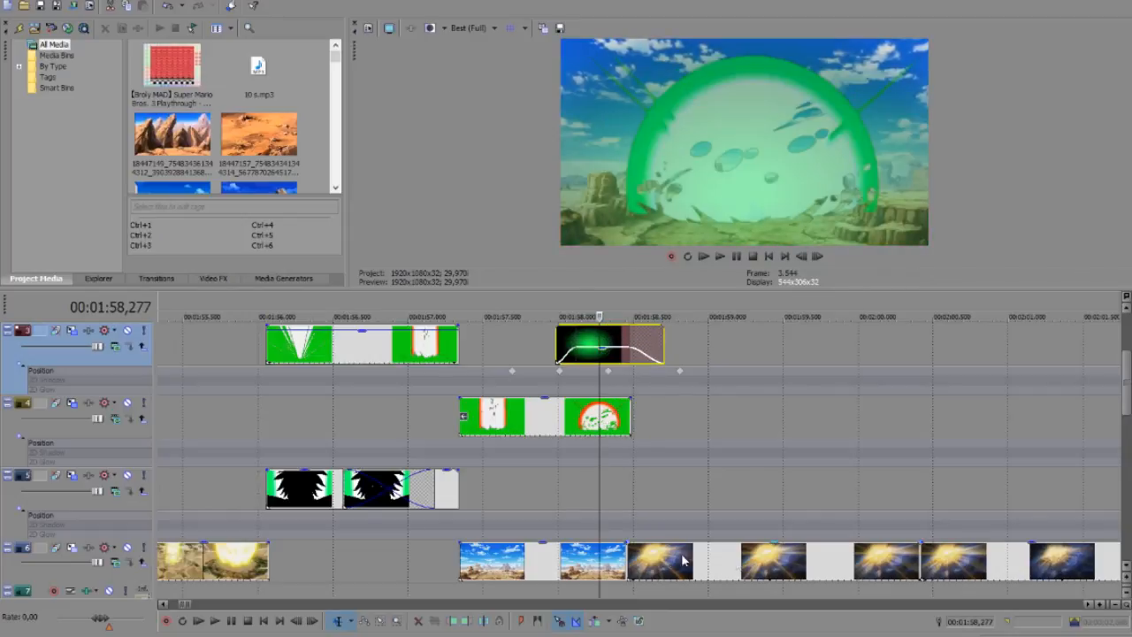
Preview the sunburst clips on track 6 at about 1:59.19 and the green-tinted crater clip at about 2:03.96
click(737, 562)
scroll(733, 567, down, 3)
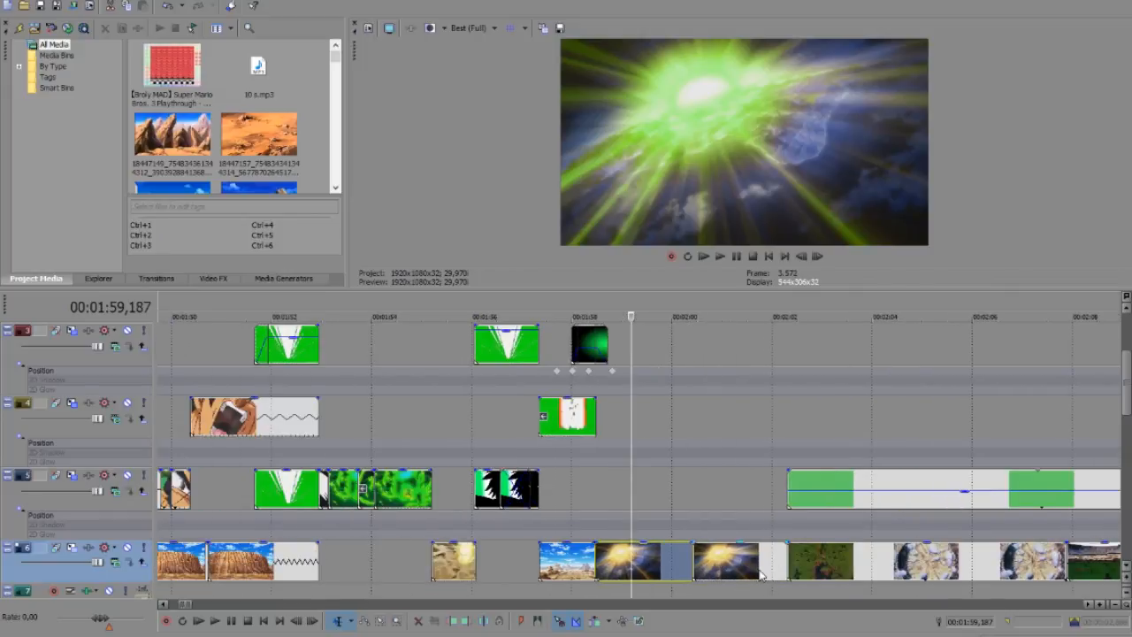
click(758, 561)
click(871, 562)
scroll(871, 562, down, 3)
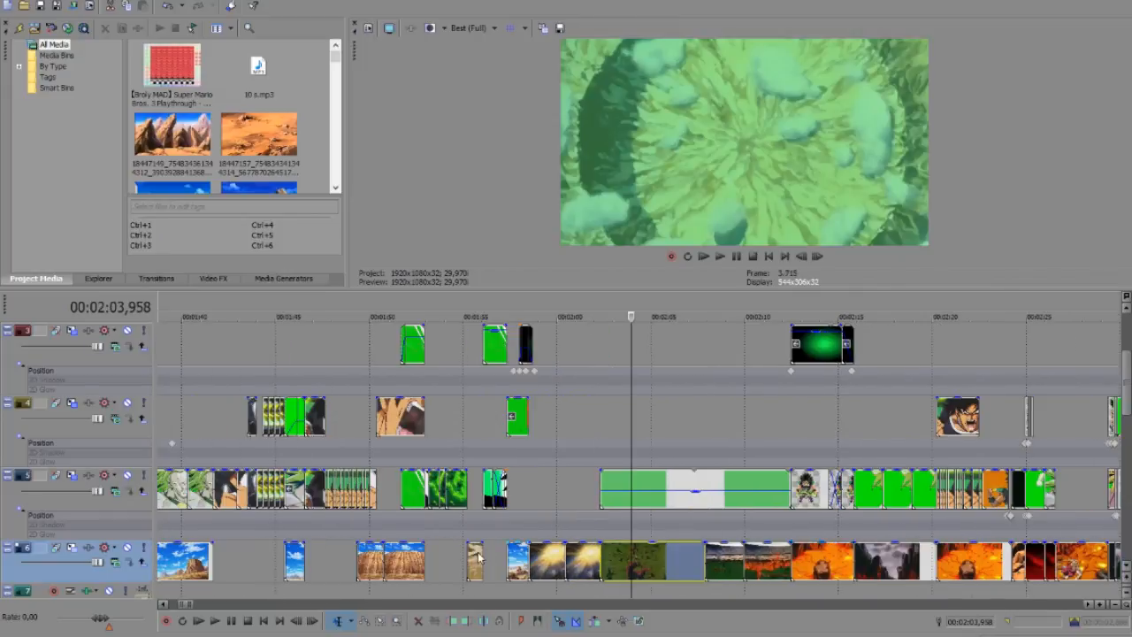
Inspect the secondary Color Corrector of the sunburst clip on track 6 at about 1:58.71 and compare the image without it
right_click(538, 562)
click(649, 194)
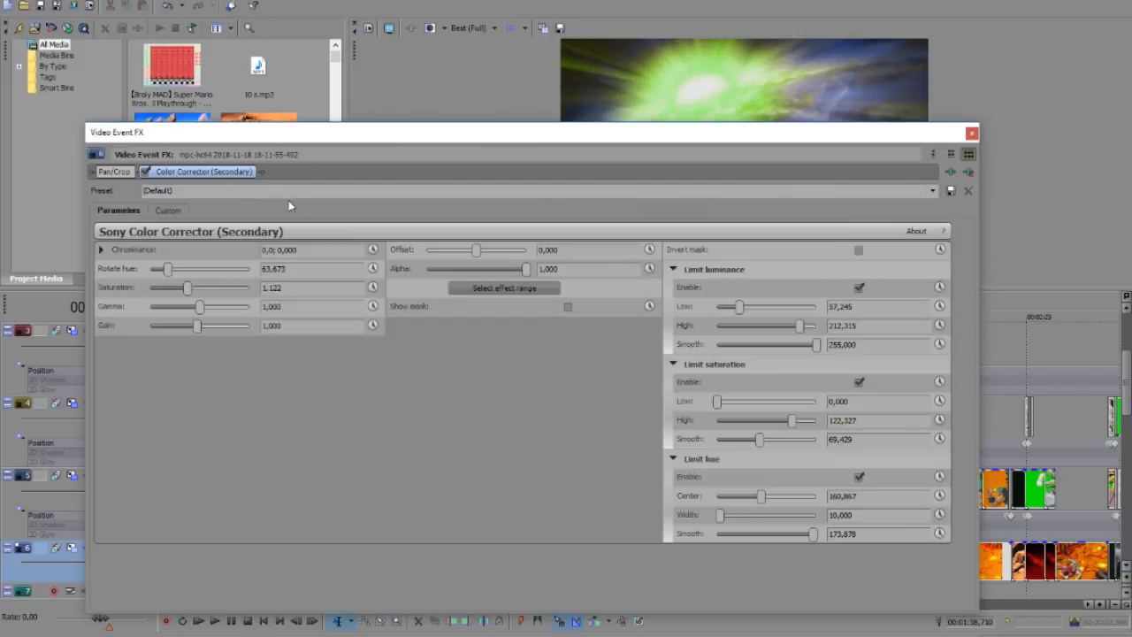
click(972, 134)
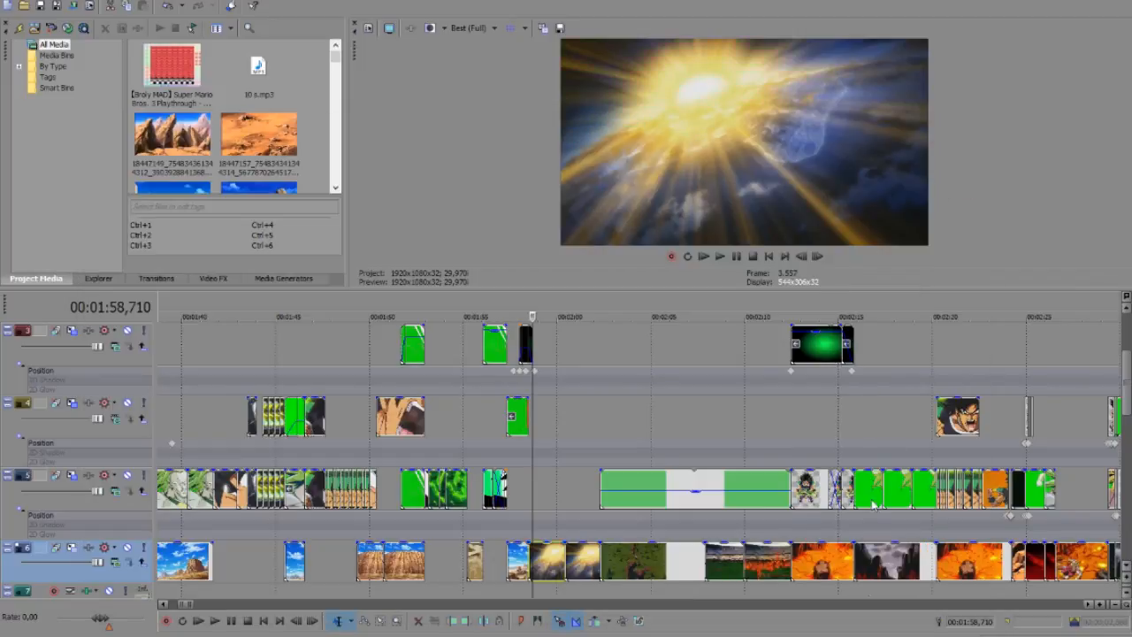
Go to the orange lava background on track 6 and preview its layered shot at about 2:14.49 and 2:13.98
scroll(834, 557, down, 2)
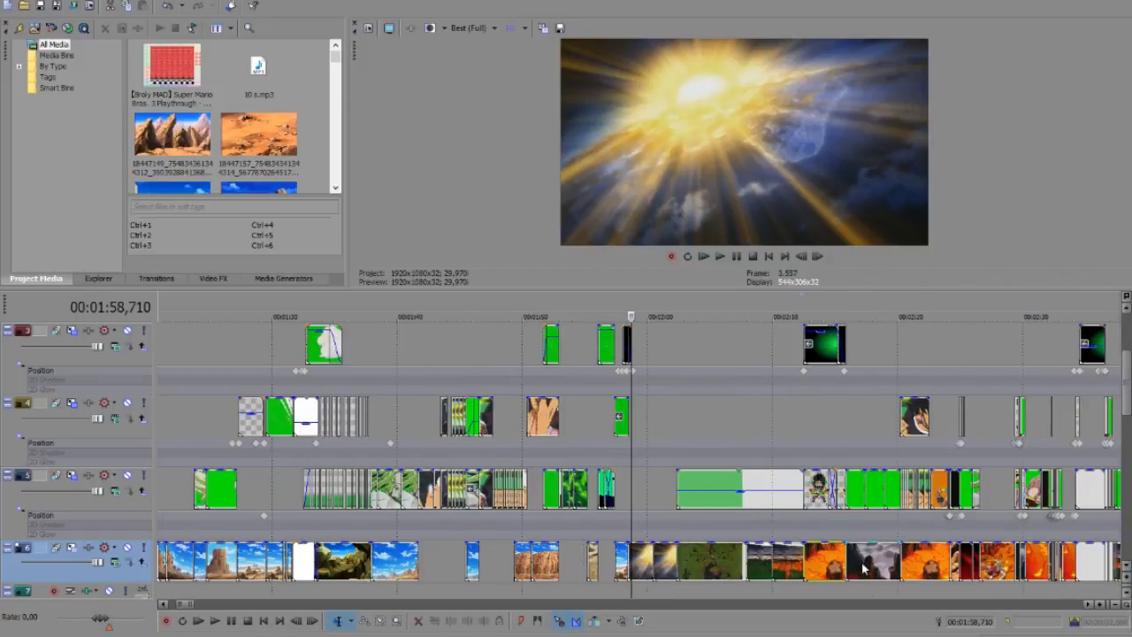
click(805, 565)
click(828, 566)
scroll(678, 580, up, 4)
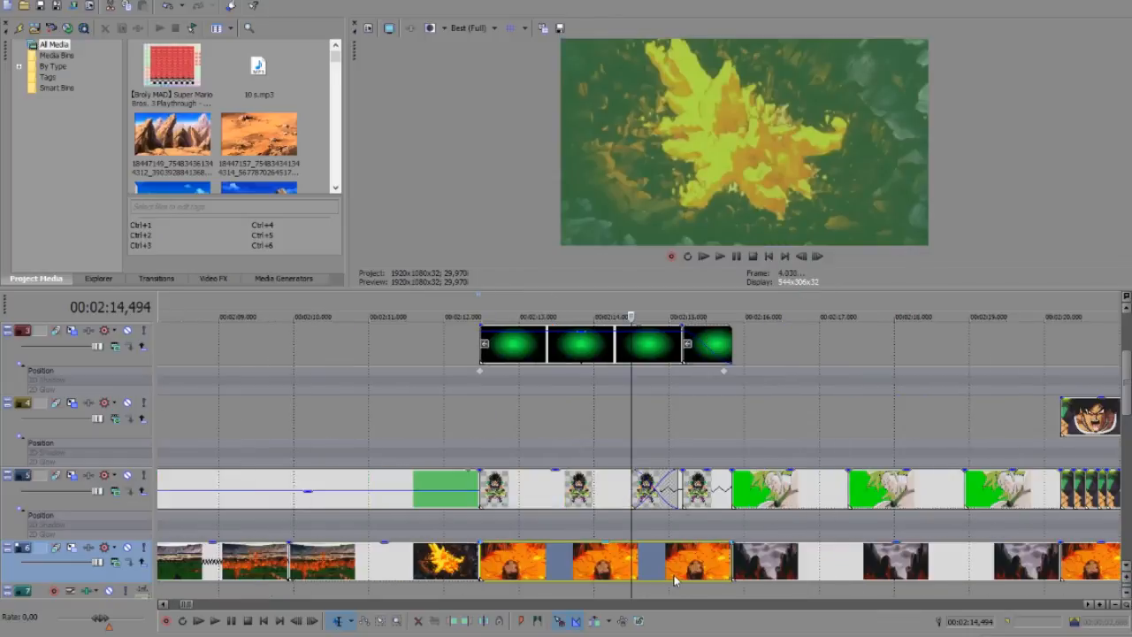
click(573, 579)
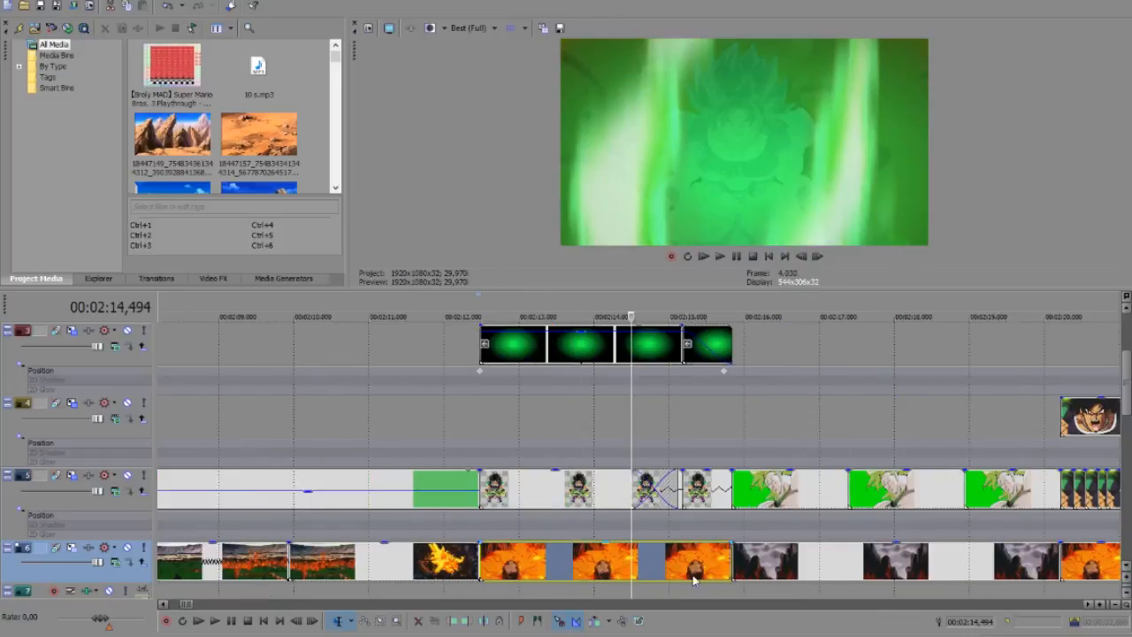
click(713, 574)
click(593, 575)
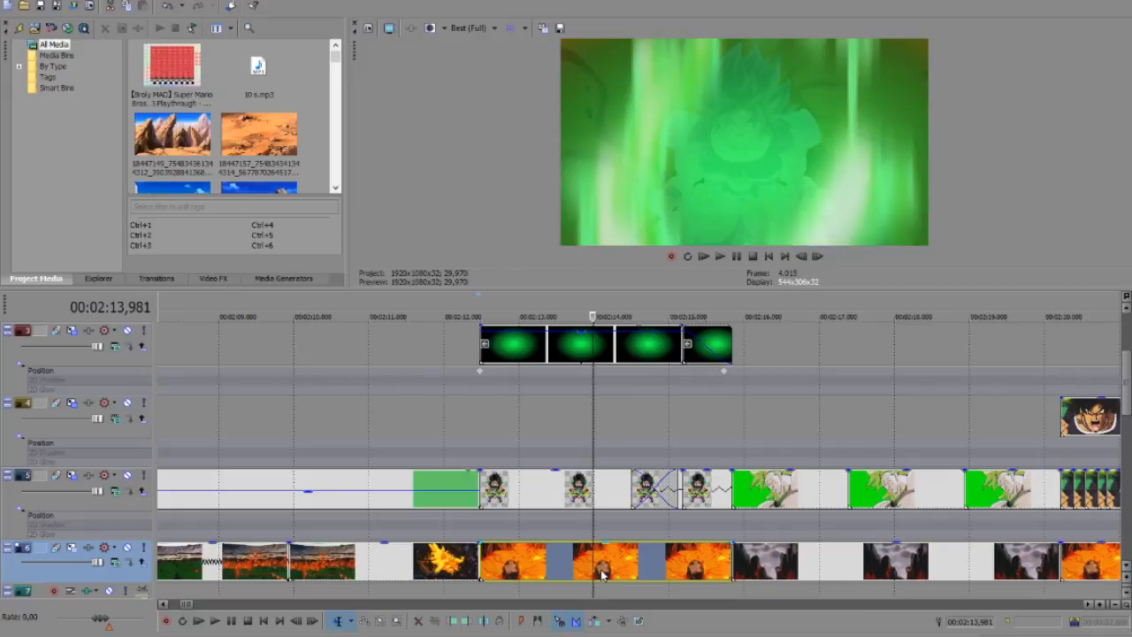
Lower the green glow clip on track 3 to 0 % opacity and examine the Pan/Crop of the Broly image on track 5 at about 2:13.98
drag(633, 329, 617, 389)
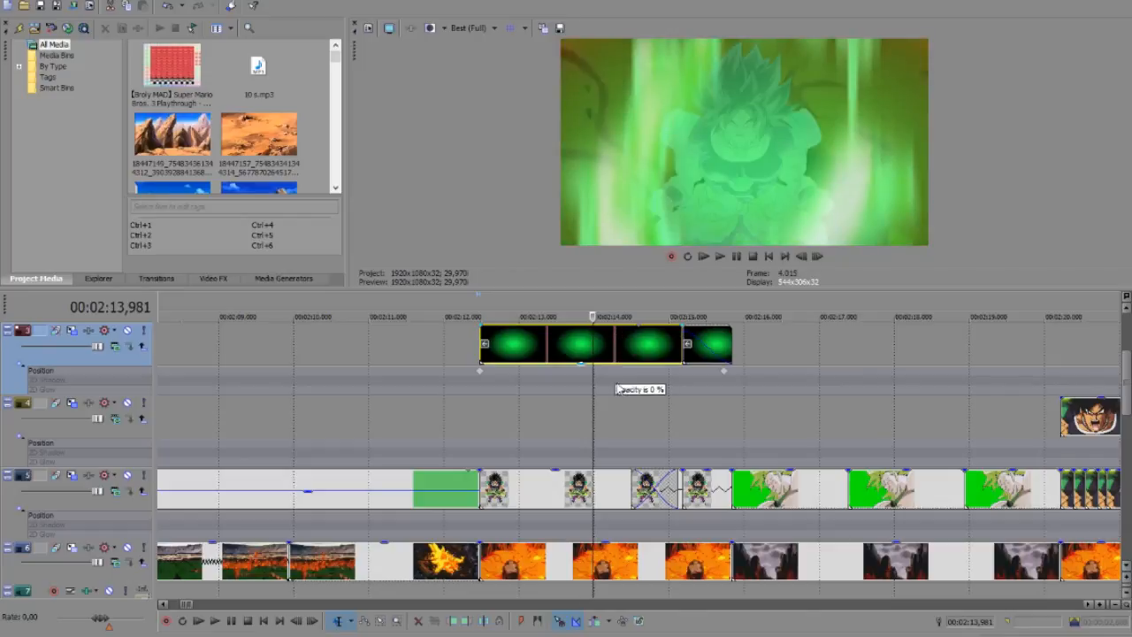
right_click(602, 484)
click(659, 104)
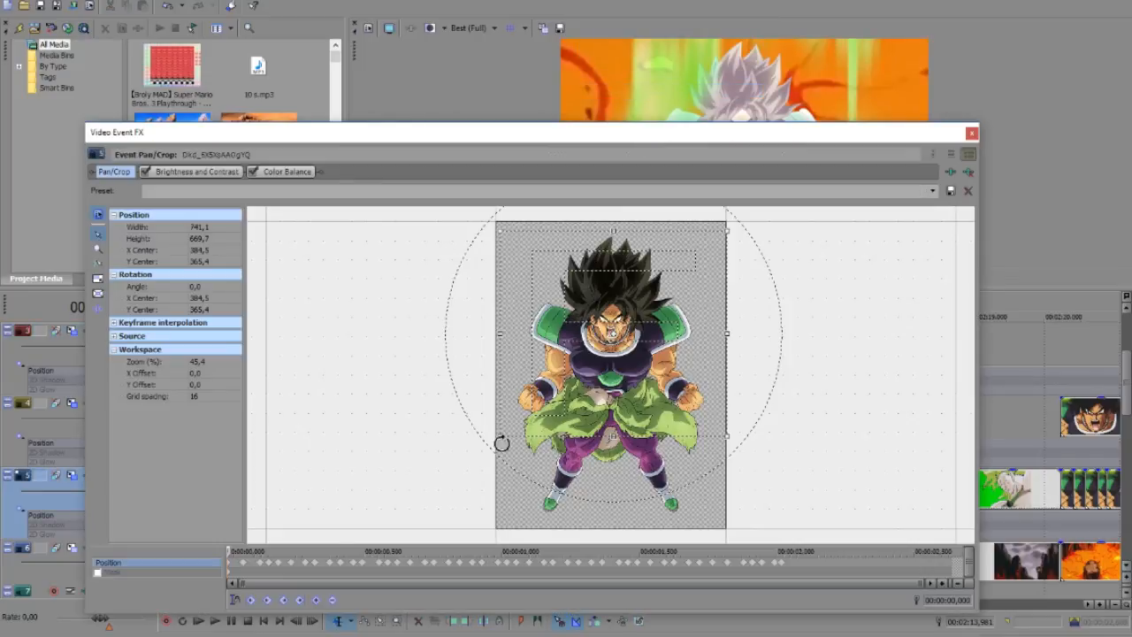
click(971, 134)
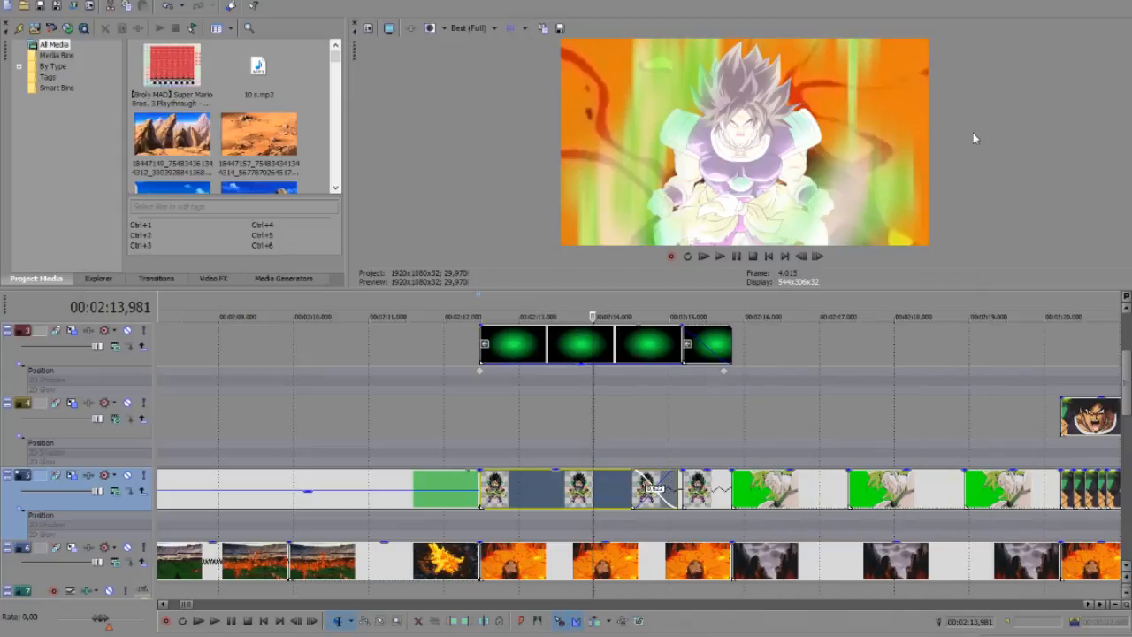
Go to the angry Broly close-ups on track 5 at about 2:21.06 and play them
click(896, 510)
scroll(911, 509, up, 5)
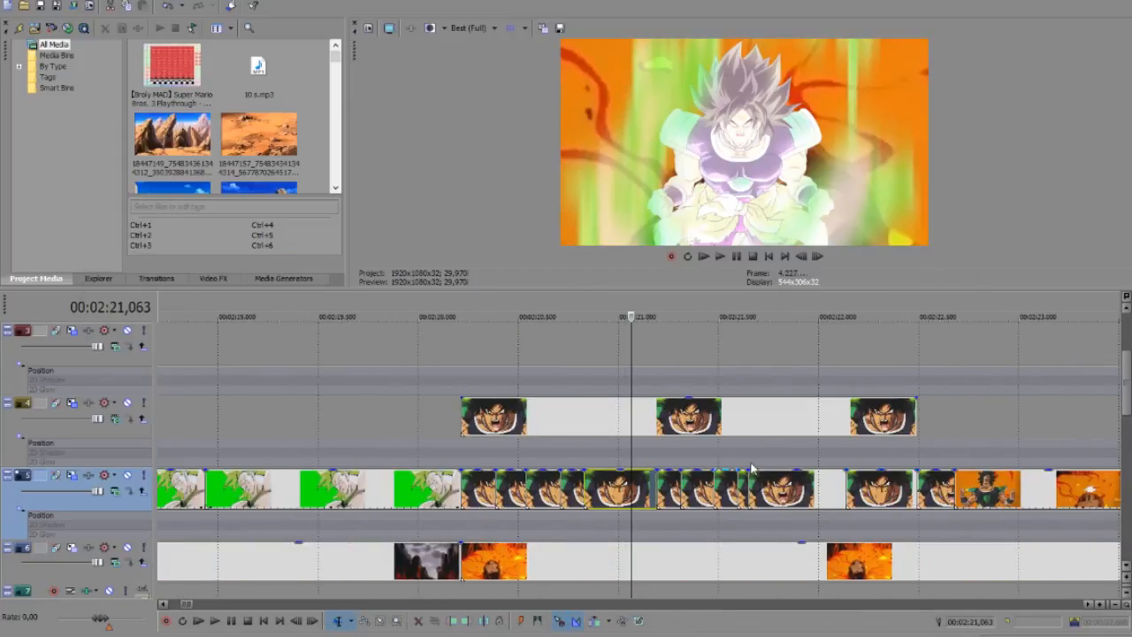
key(space)
Lower the track-4 Broly close-up to 0 % opacity, check the track-5 clip at about 2:21.1 and restore the opacity
click(694, 407)
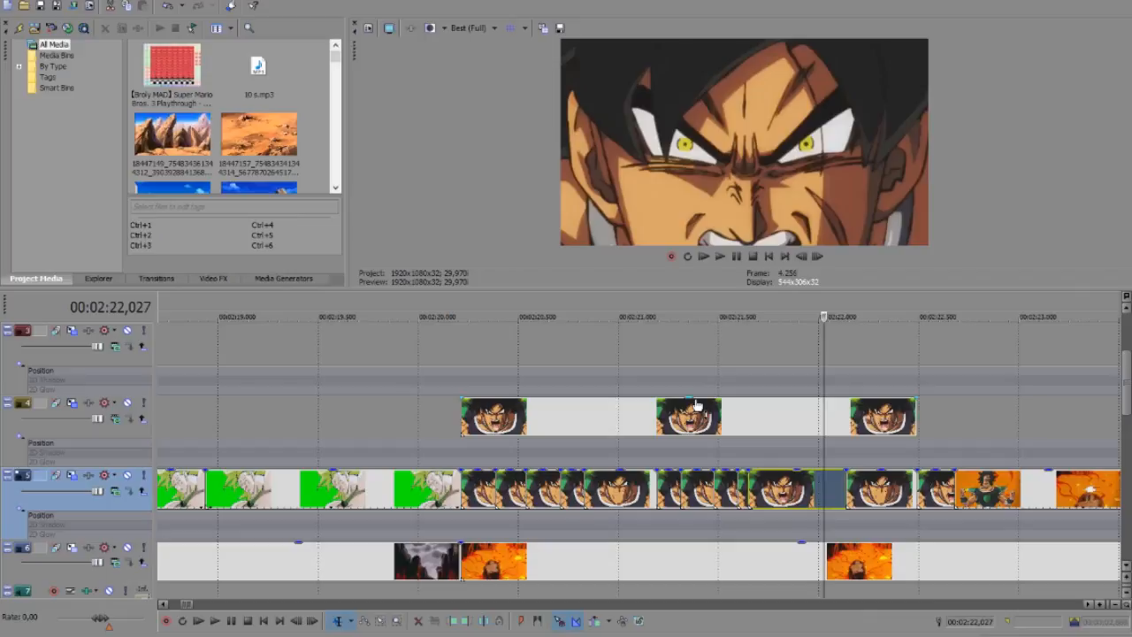
click(641, 480)
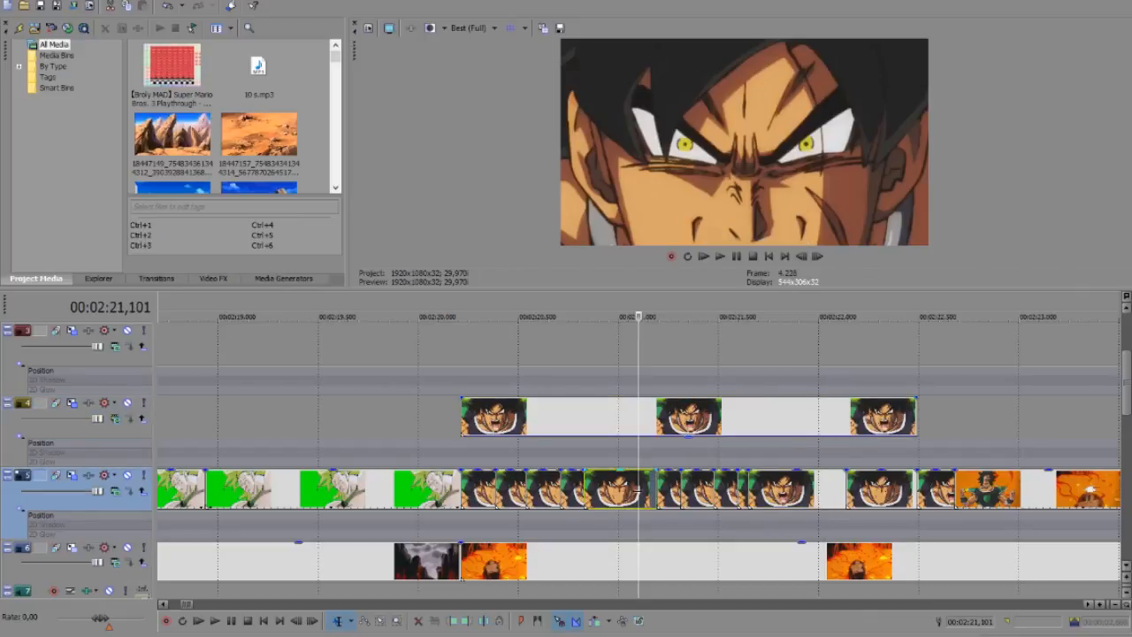
click(636, 430)
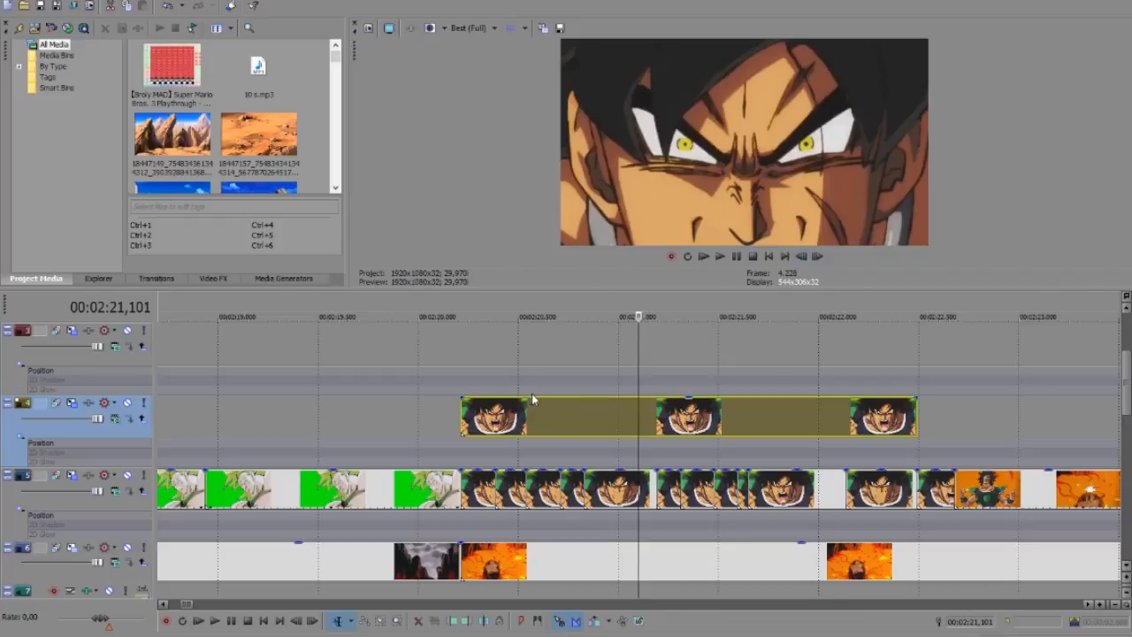
Examine the Pan/Crop framing of the angry Broly close-up on track 5 at about 2:20.99
click(617, 502)
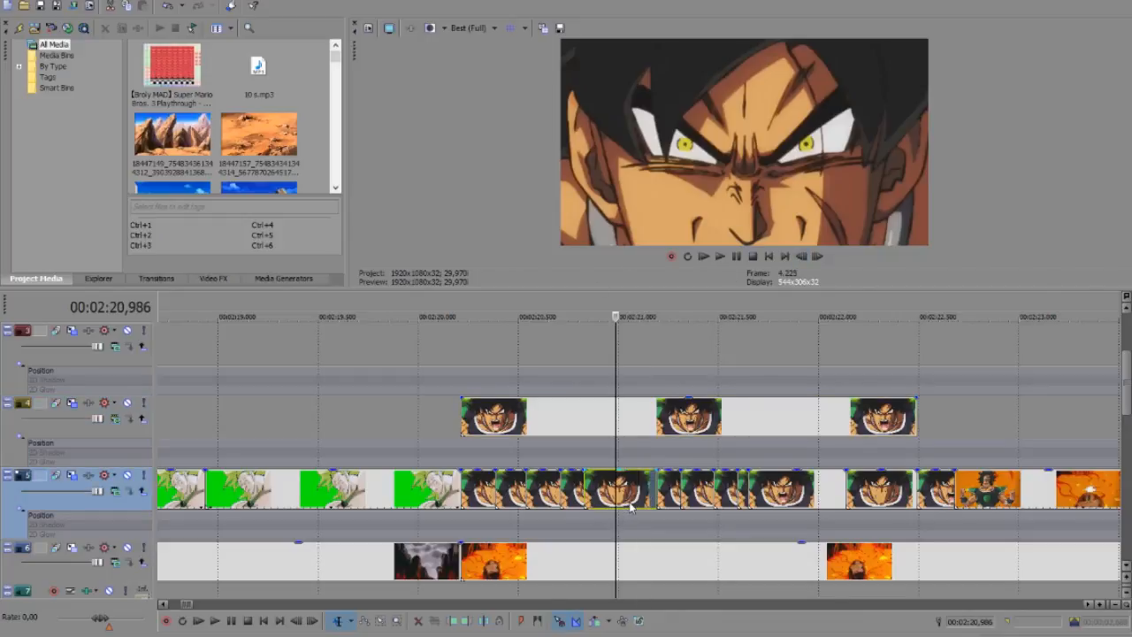
right_click(629, 506)
click(727, 104)
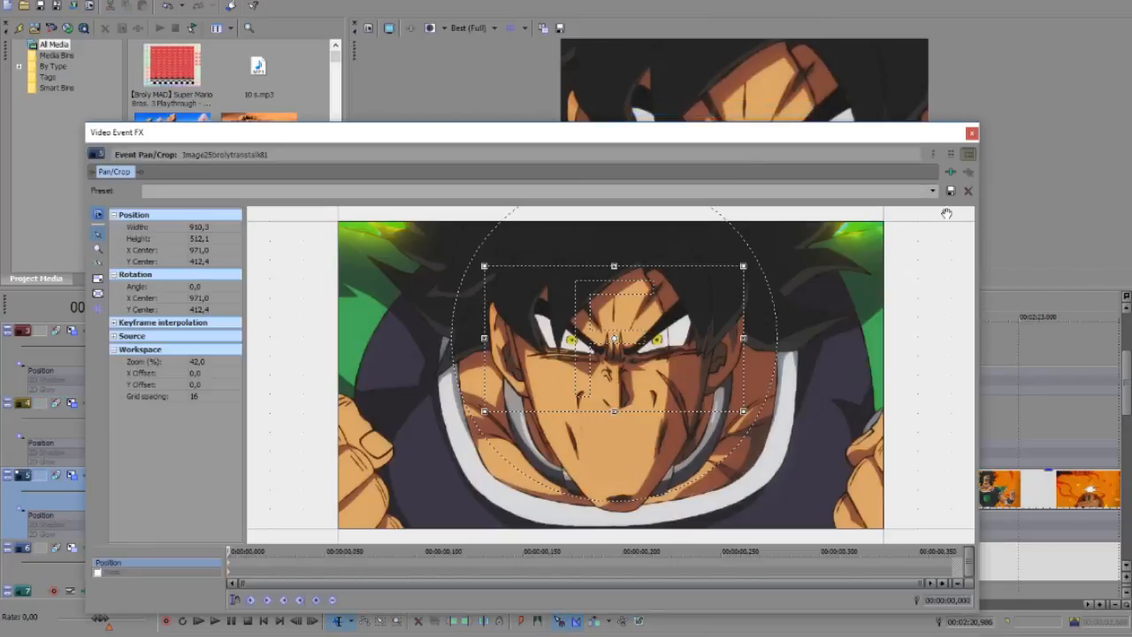
click(971, 133)
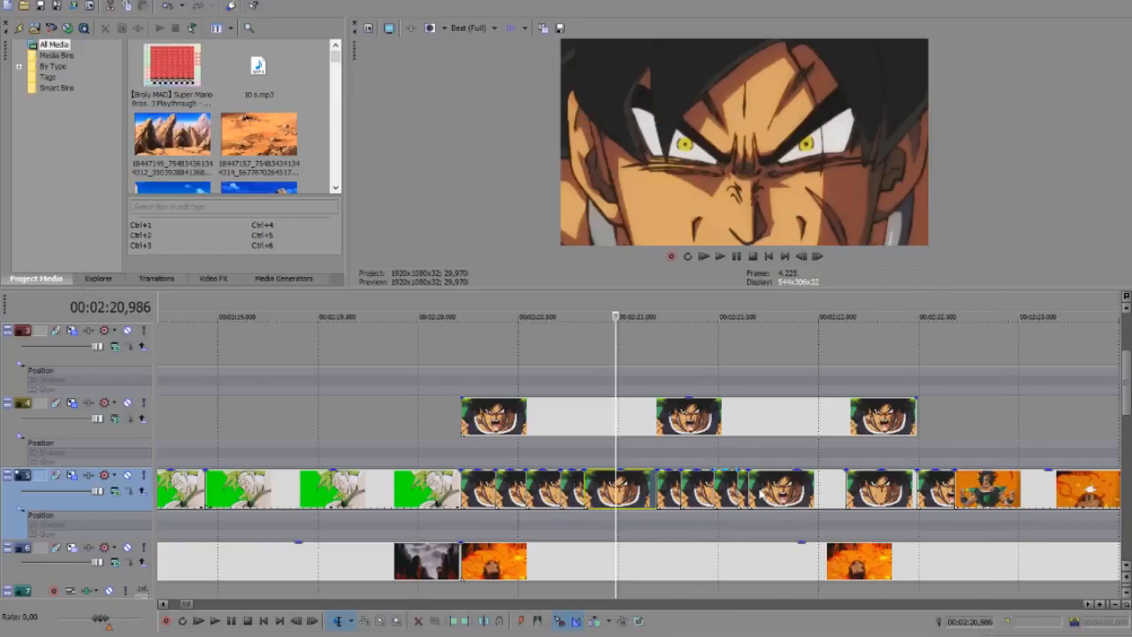
Step through the orange-background Broly clip on track 5 from about 2:22.73 to 2:22.91
click(842, 498)
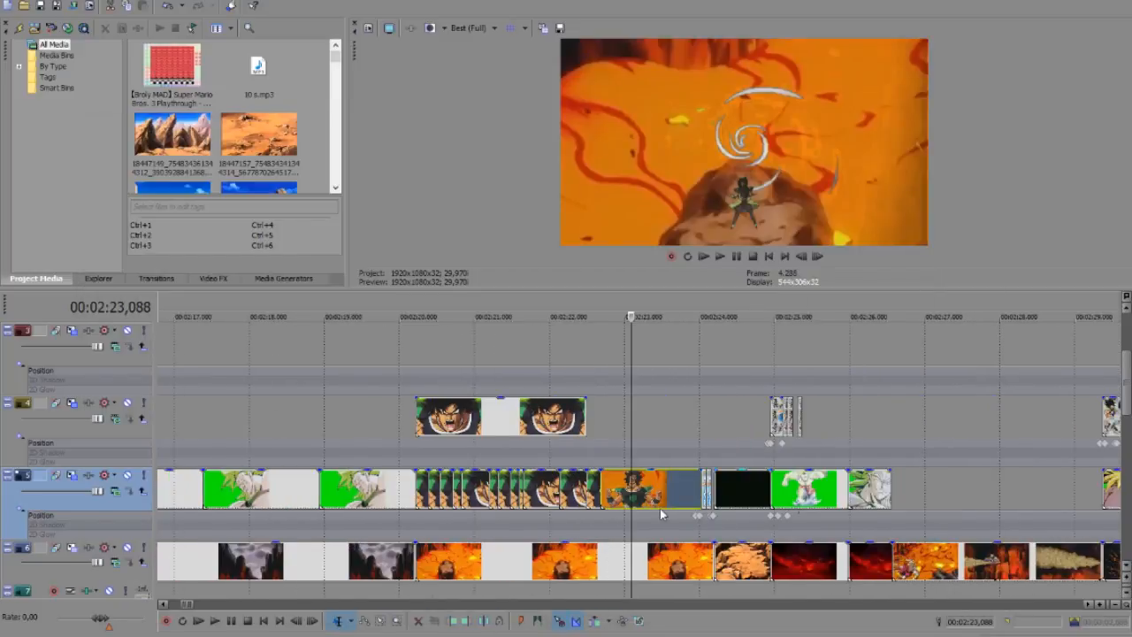
scroll(663, 514, up, 3)
click(579, 502)
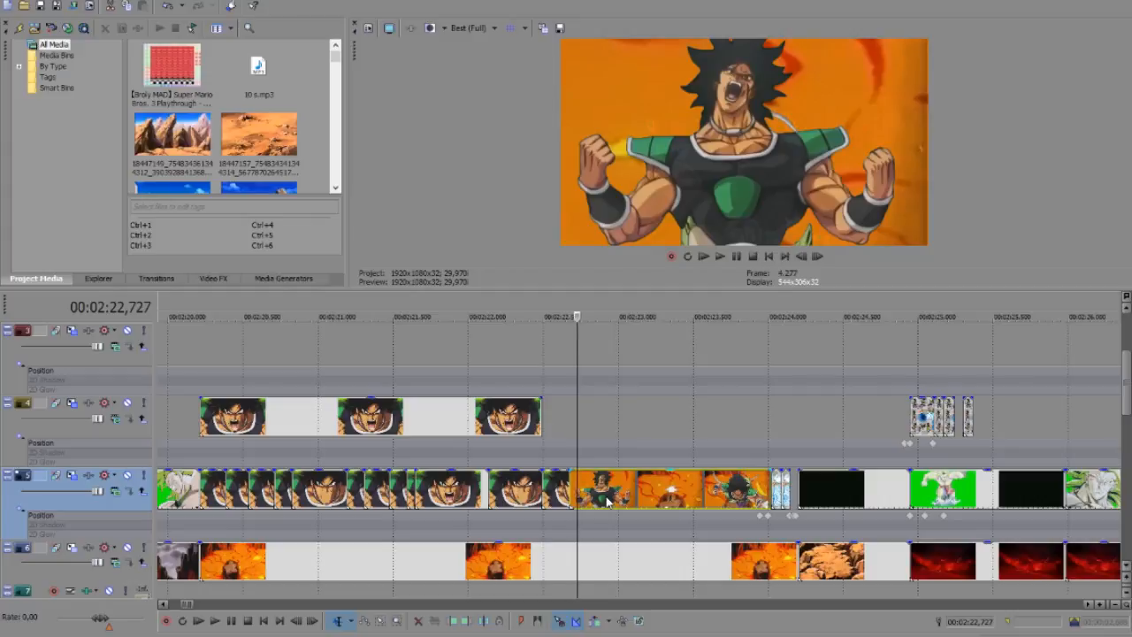
key(Right)
key(Right)
key(Right)
key(Right)
key(Right)
key(Right)
key(Right)
key(Right)
key(Right)
key(Right)
key(Right)
key(Right)
key(Right)
key(Right)
key(Right)
key(Right)
key(Right)
key(Right)
click(606, 501)
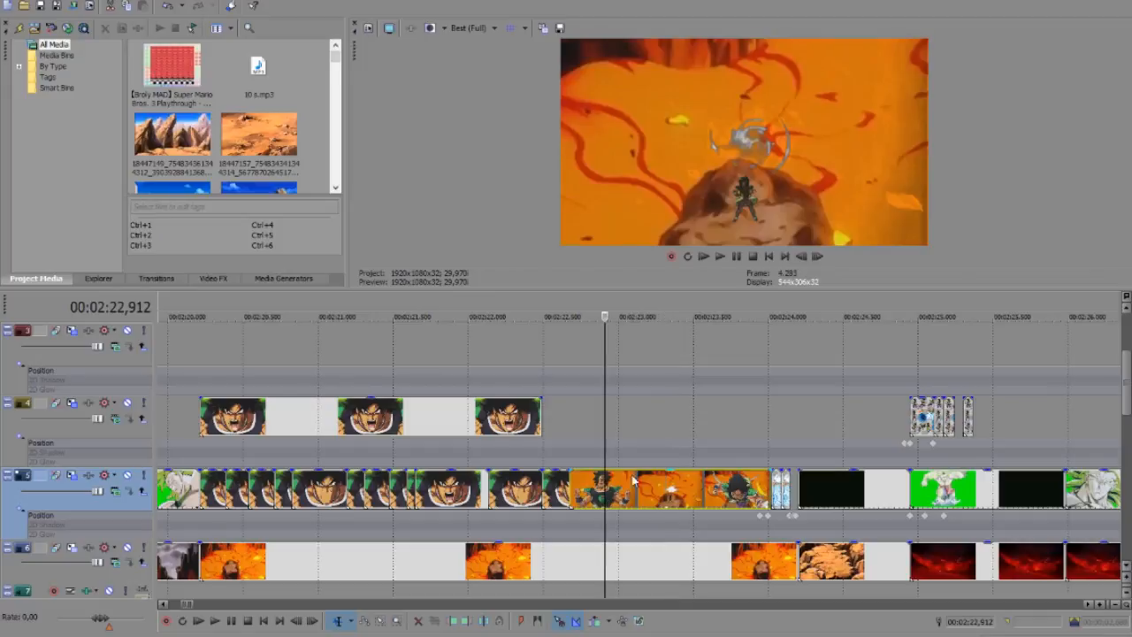
Preview the two short Broly sprite clips on track 5 at about 2:24.15 and 2:24.09
click(787, 496)
scroll(728, 504, up, 3)
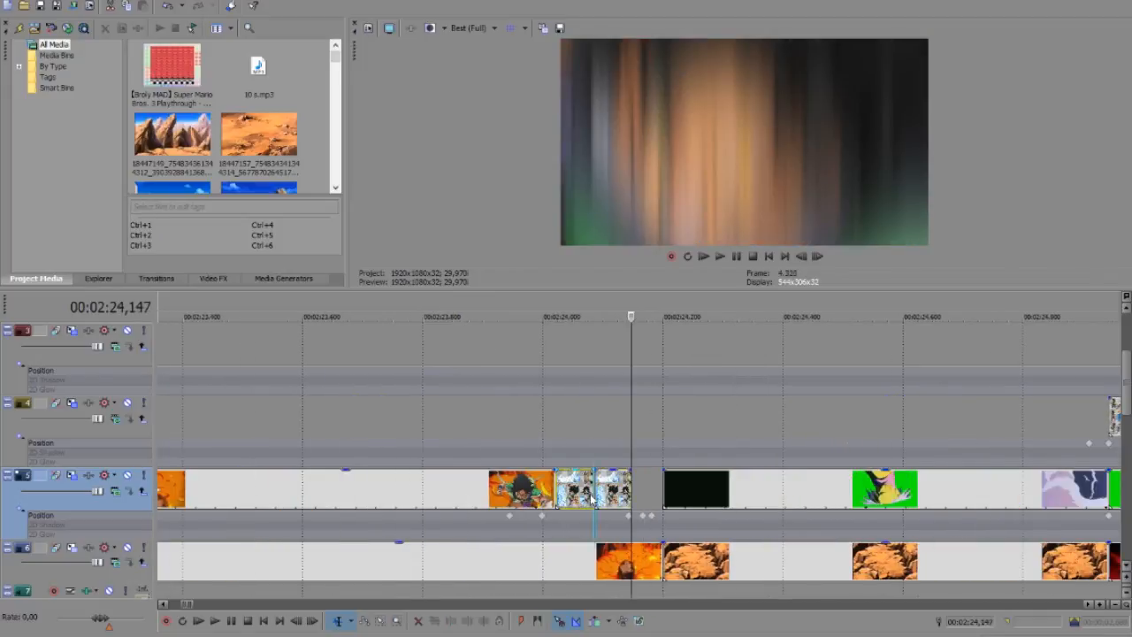
click(596, 500)
scroll(606, 500, down, 2)
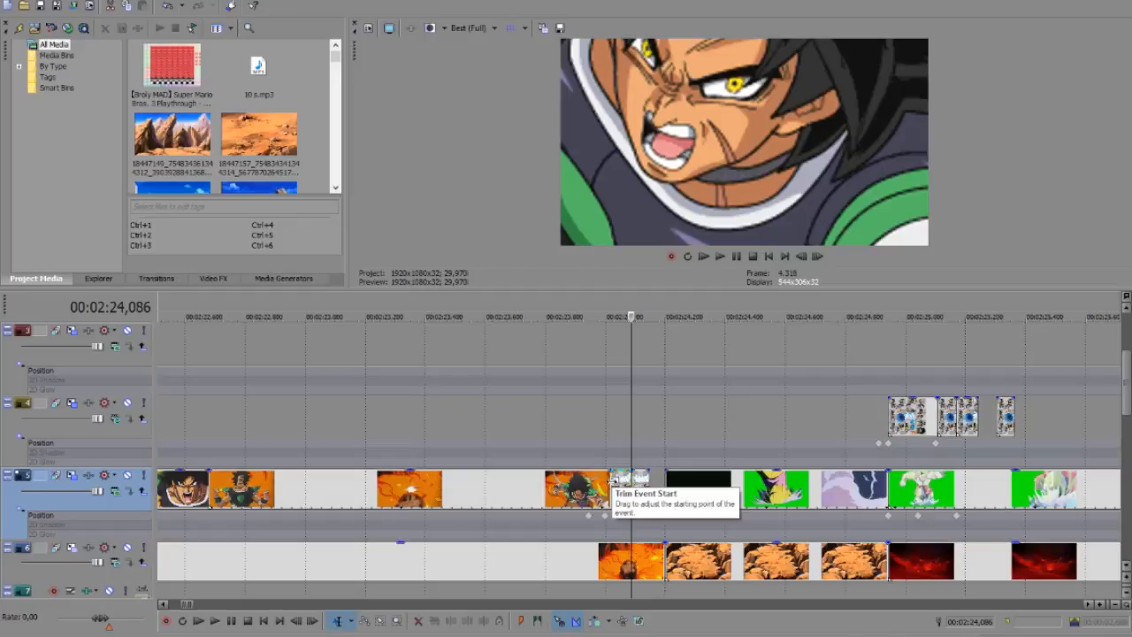
Preview the track 5 foreground clips around 2:23.7 and 2:24.5
click(529, 490)
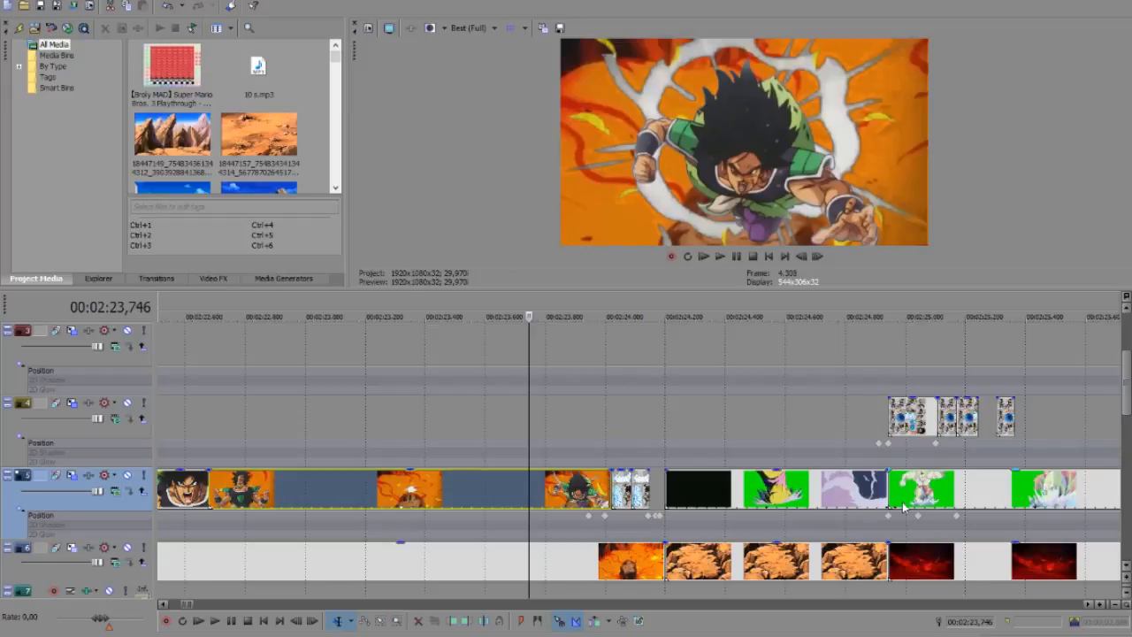
click(775, 497)
scroll(778, 500, down, 3)
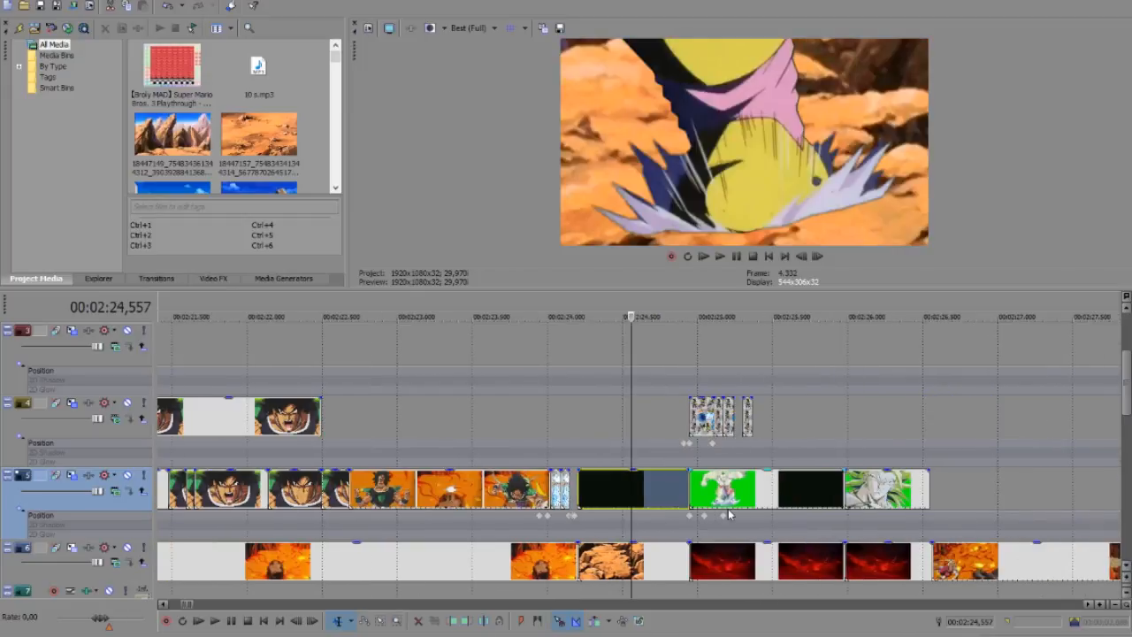
scroll(725, 498, up, 1)
Make the track 5 green-screen clip around 2:25.5 fully transparent so only the red background layer shows
click(725, 498)
click(814, 491)
click(826, 491)
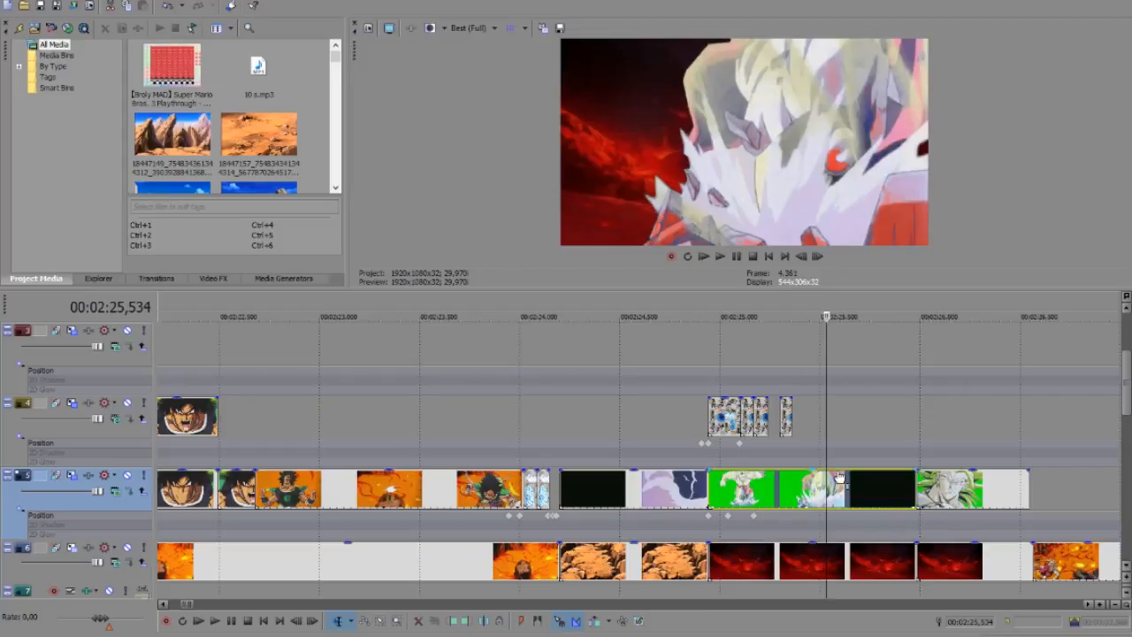
drag(842, 472, 835, 552)
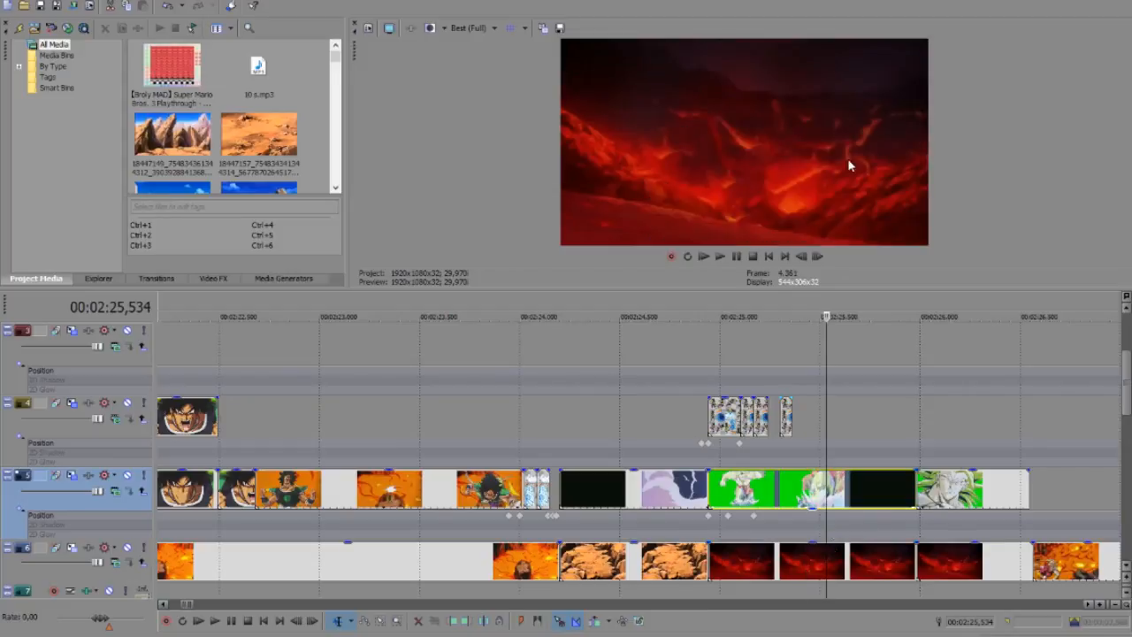
Scrub through the long track 6 background clip between about 2:26.5 and 2:29.3 to examine the flying sequence
scroll(831, 575, down, 1)
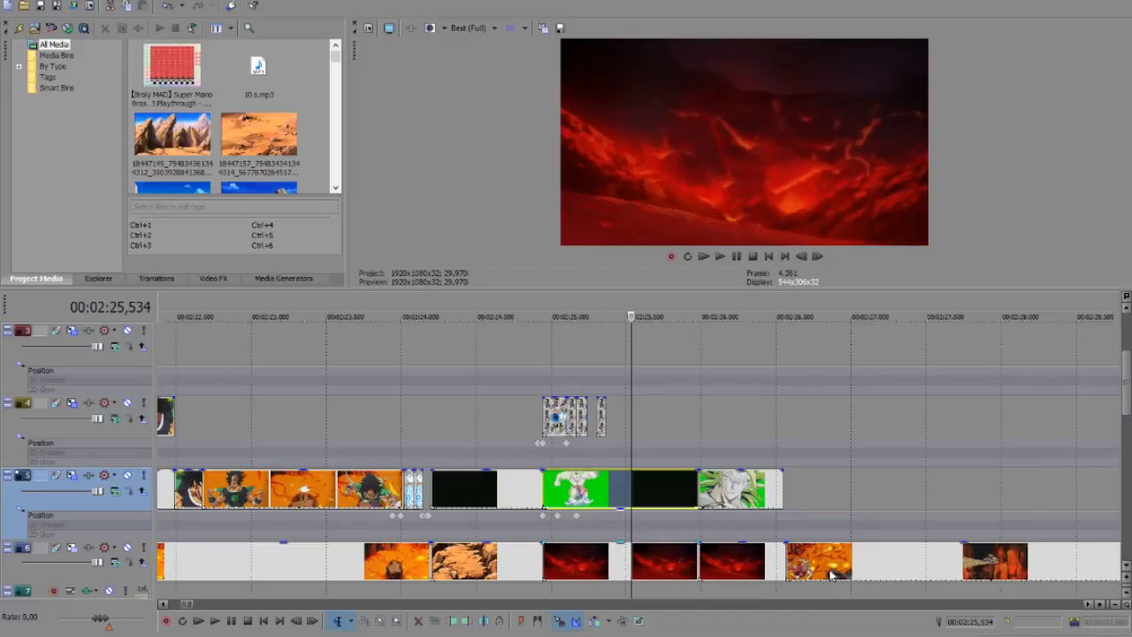
scroll(761, 593, down, 1)
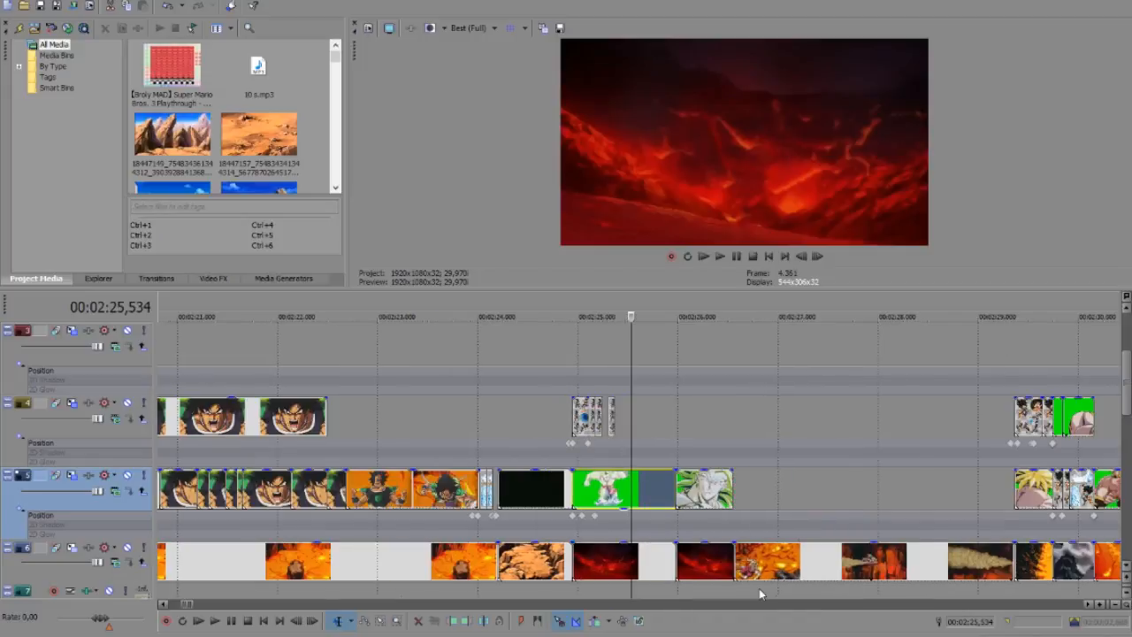
click(783, 581)
scroll(770, 582, up, 1)
click(583, 570)
click(760, 566)
click(787, 566)
click(922, 563)
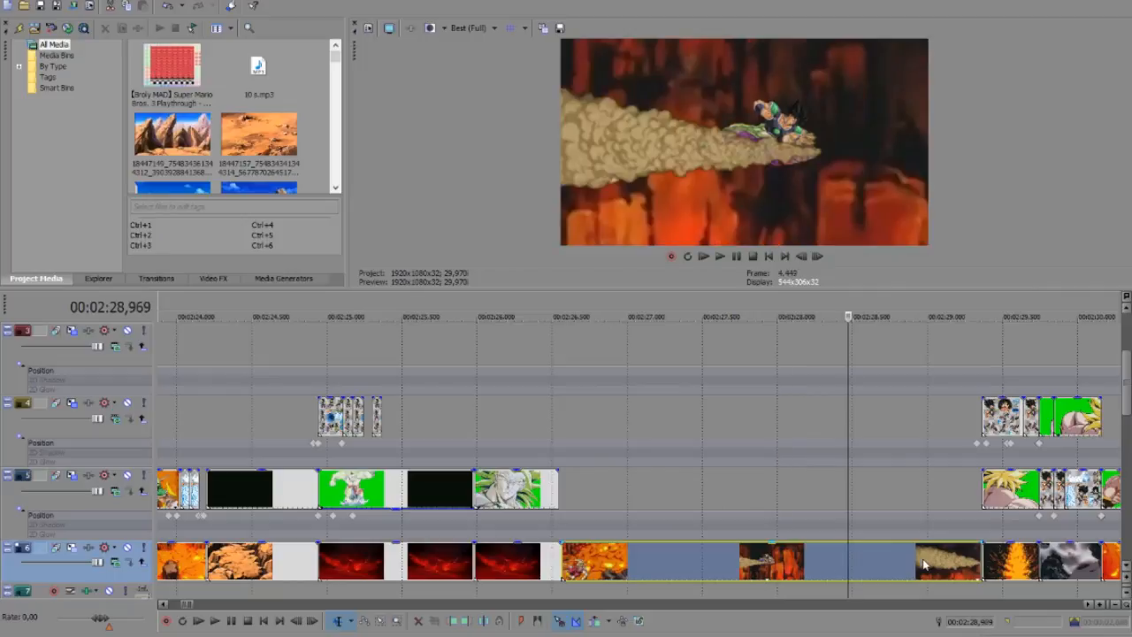
click(703, 563)
click(611, 563)
click(737, 558)
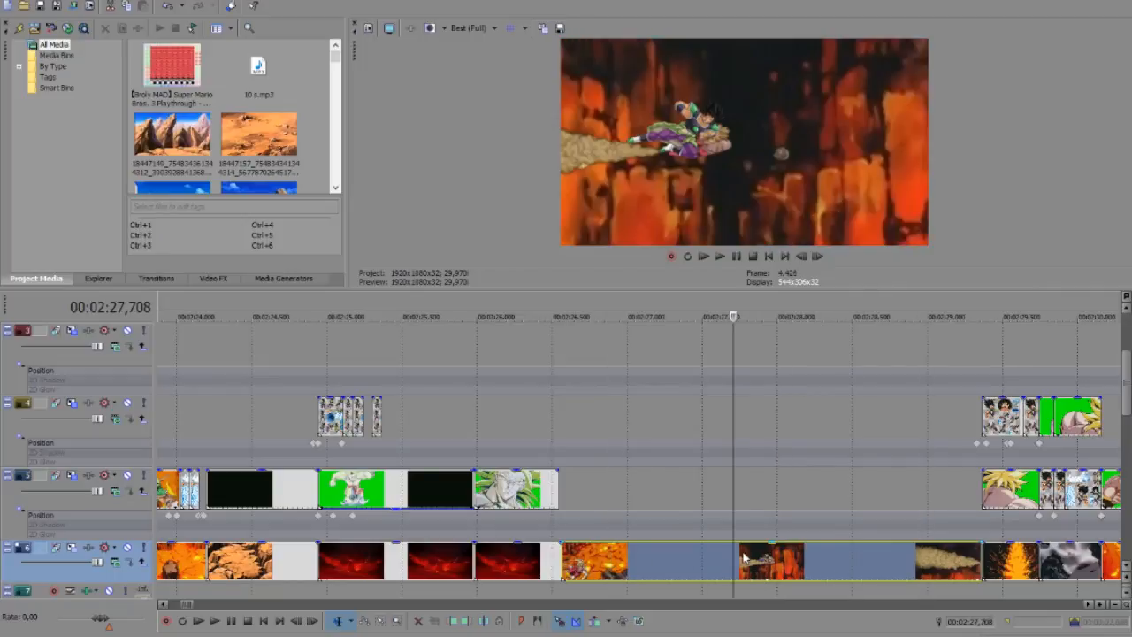
scroll(800, 557, down, 1)
click(798, 557)
Examine how the punch composites over the track 6 explosion background between about 2:29.4 and 2:29.7
scroll(786, 556, up, 2)
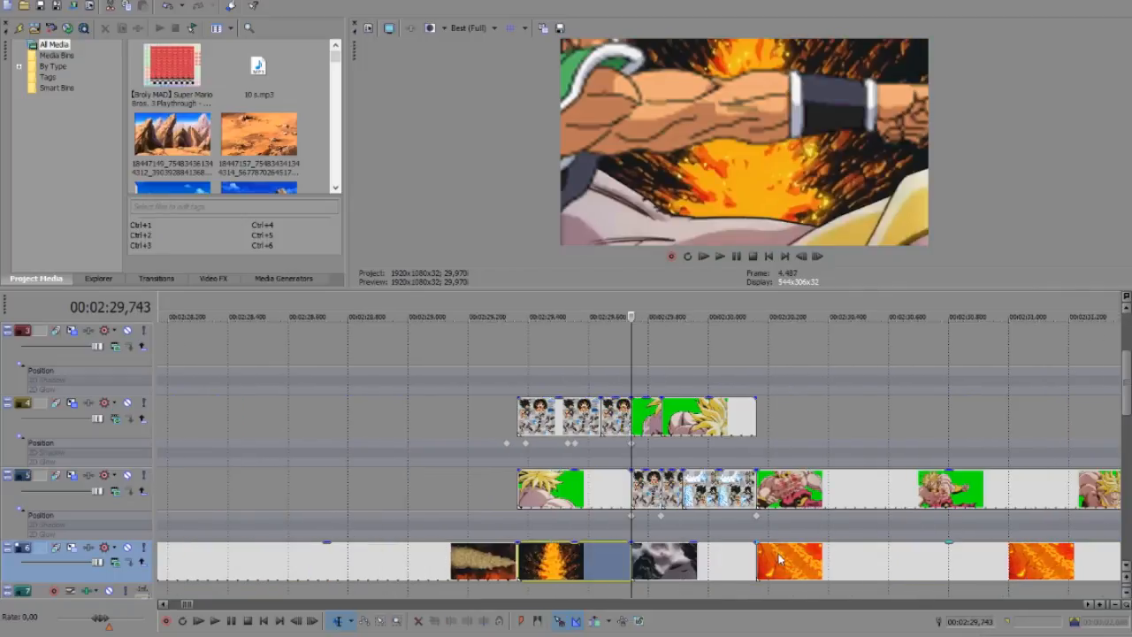
click(600, 567)
click(561, 566)
click(600, 567)
click(613, 567)
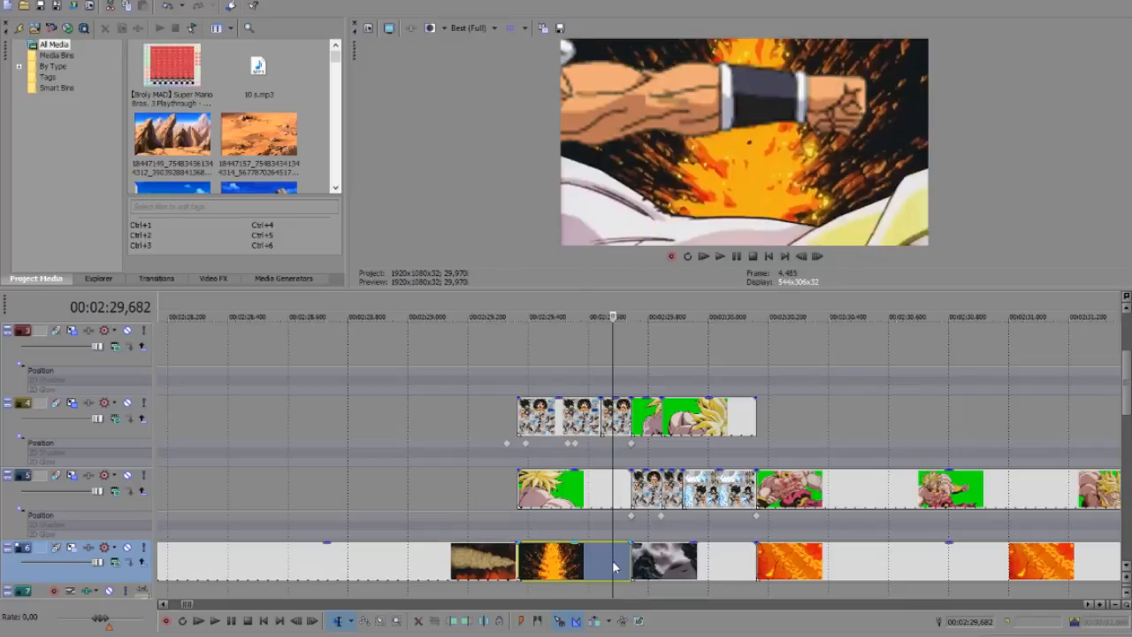
Move the track 5 green-screen clip under the punch back to about 2:28.3 and extend its end by 0.608 s
click(579, 492)
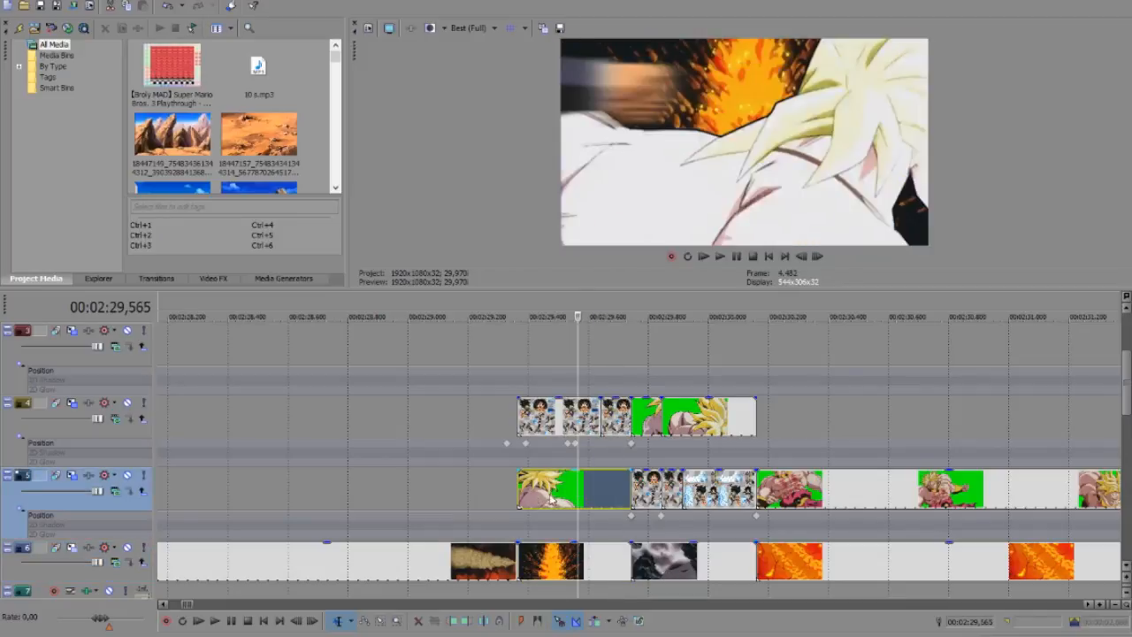
click(452, 493)
click(391, 494)
drag(575, 491, 482, 484)
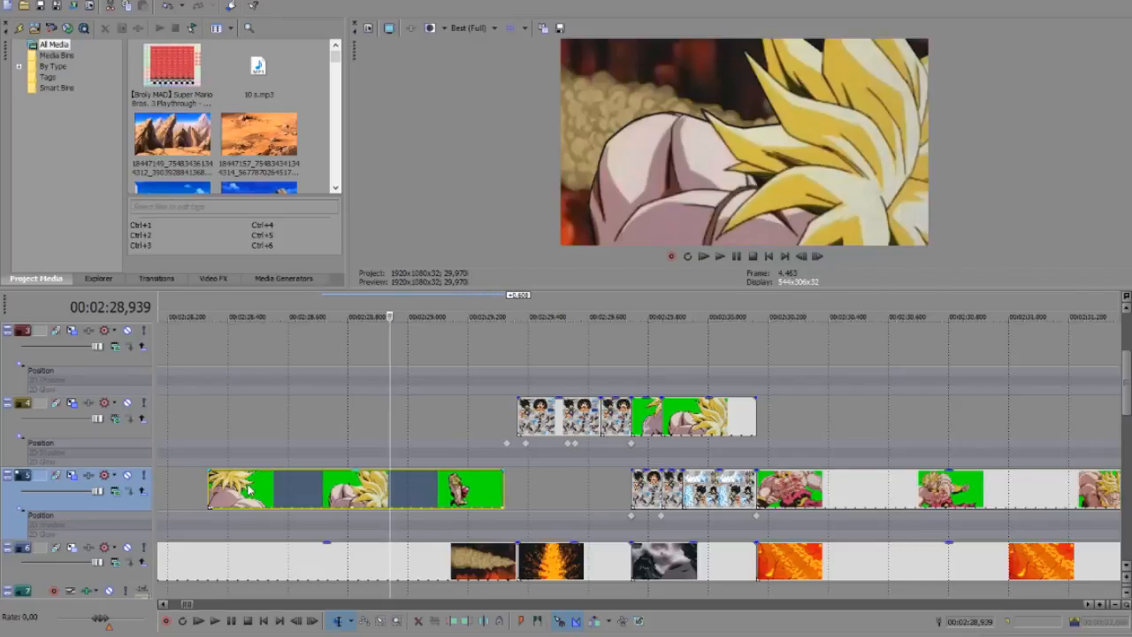
Preview the moved green-screen clip and lengthen its end by another 0.123 s
click(238, 492)
click(307, 497)
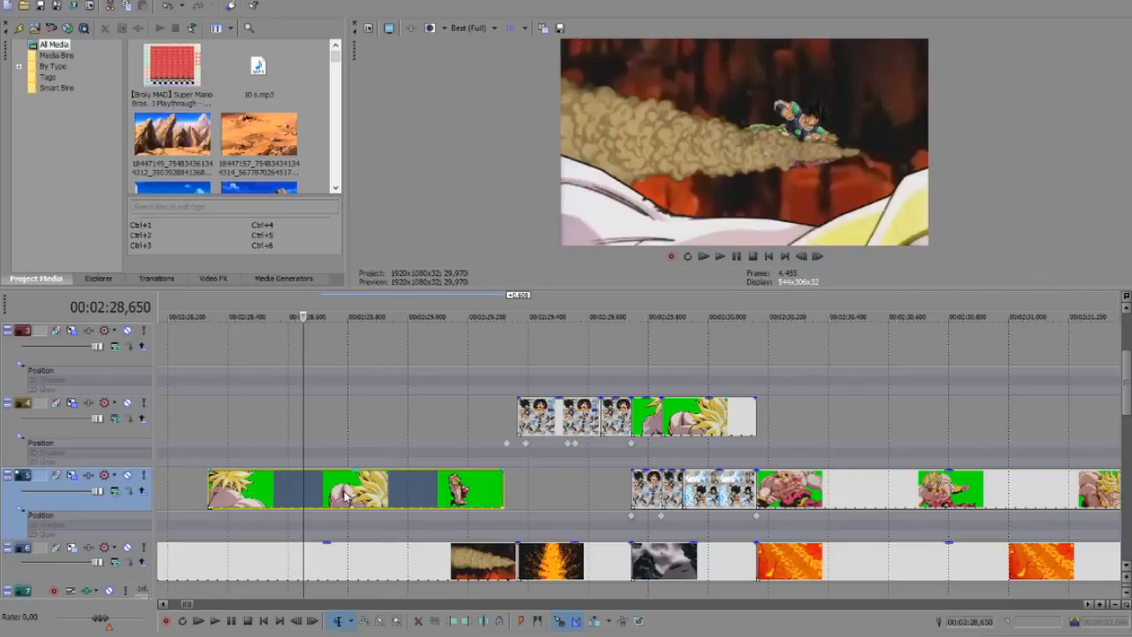
click(481, 494)
click(489, 493)
drag(503, 491, 537, 492)
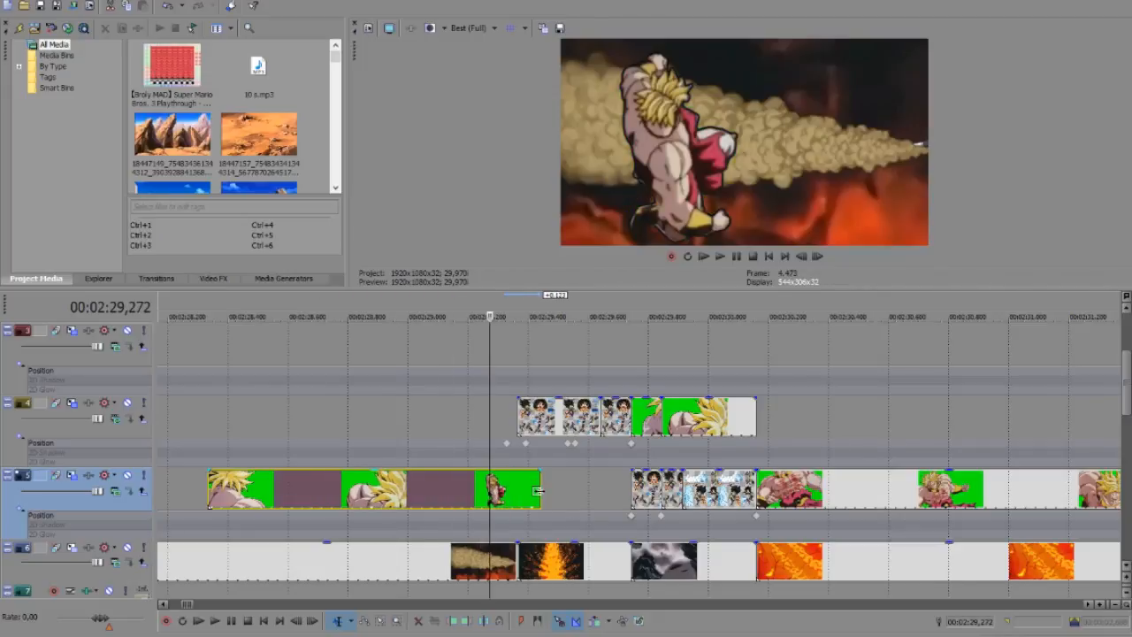
Play through the layered shot from about 2:29.7 to 2:30.0 frame by frame to examine the characters' movement
click(595, 488)
click(628, 492)
click(639, 492)
click(648, 488)
click(661, 484)
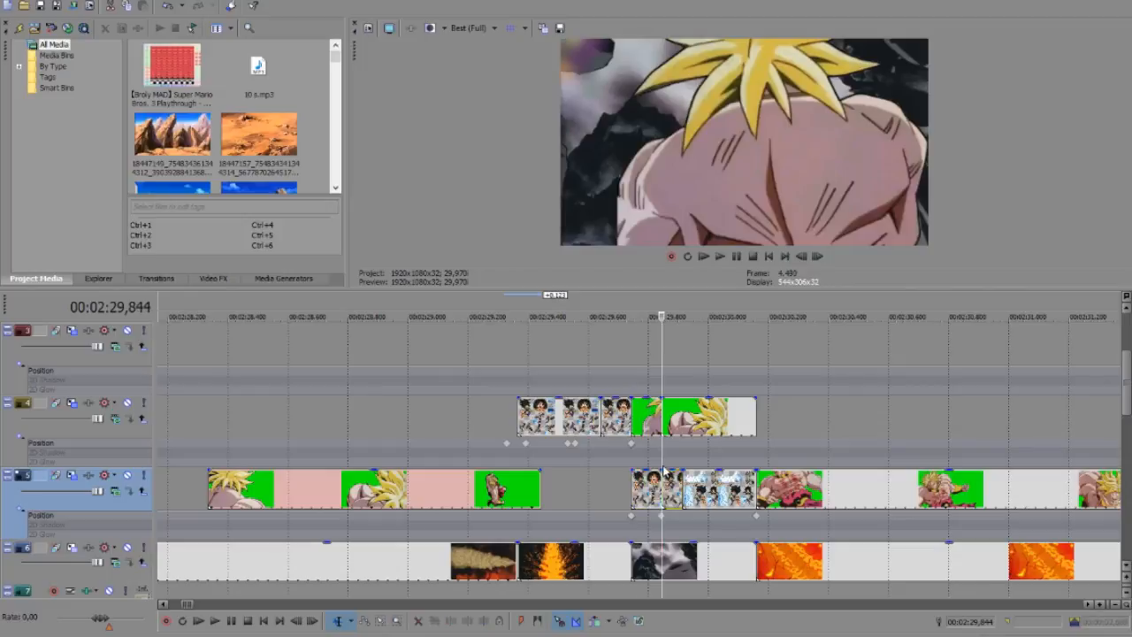
key(Right)
key(Right)
key(Right)
key(Right)
key(Right)
key(Right)
key(Right)
key(Right)
key(Right)
key(Right)
key(Right)
key(Right)
key(Right)
key(Right)
key(Right)
key(Right)
key(Right)
key(Right)
key(Right)
key(Right)
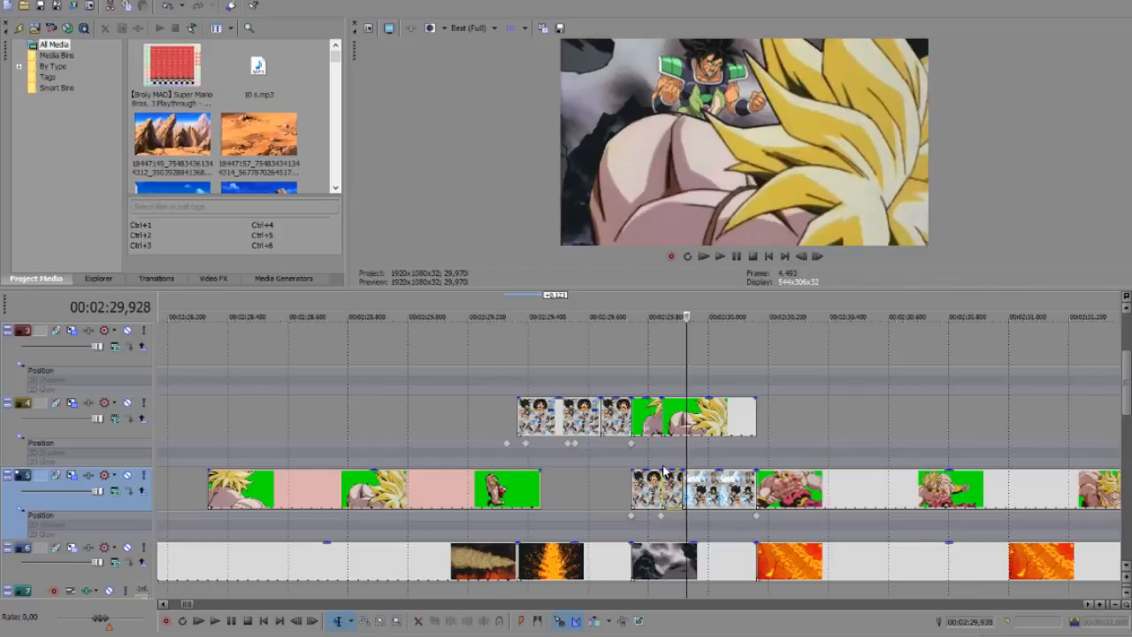
key(Right)
key(Right)
key(Right)
key(Right)
key(Right)
key(Right)
key(Right)
key(Right)
key(Right)
key(Right)
key(Right)
key(Right)
key(Right)
key(Right)
key(Right)
key(Right)
key(Right)
key(Right)
key(Right)
key(Right)
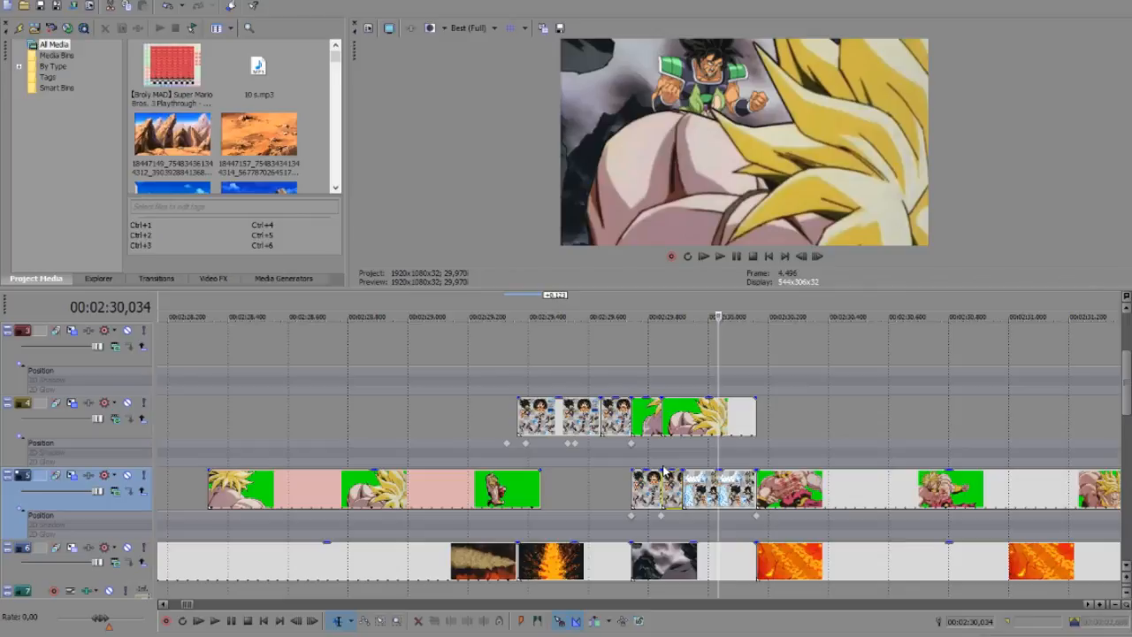
Preview the track 5 green-screen clips from about 2:30.2 to 2:32.2 against their backgrounds
click(776, 486)
scroll(775, 485, down, 2)
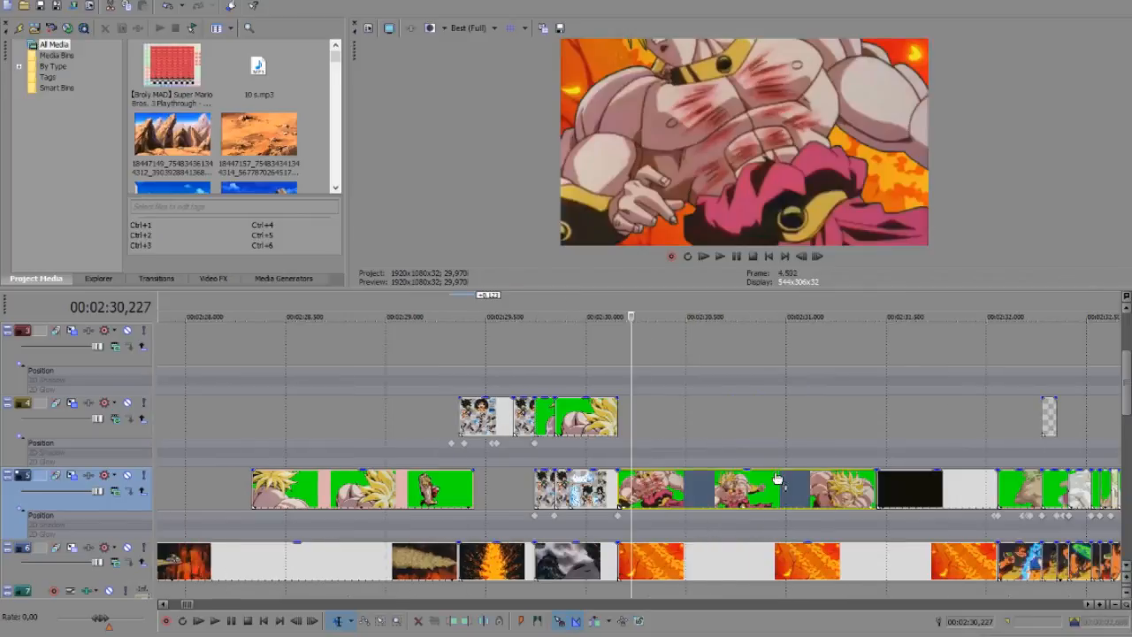
click(776, 486)
click(846, 488)
click(904, 486)
scroll(904, 486, down, 1)
click(698, 492)
click(709, 494)
scroll(709, 494, up, 3)
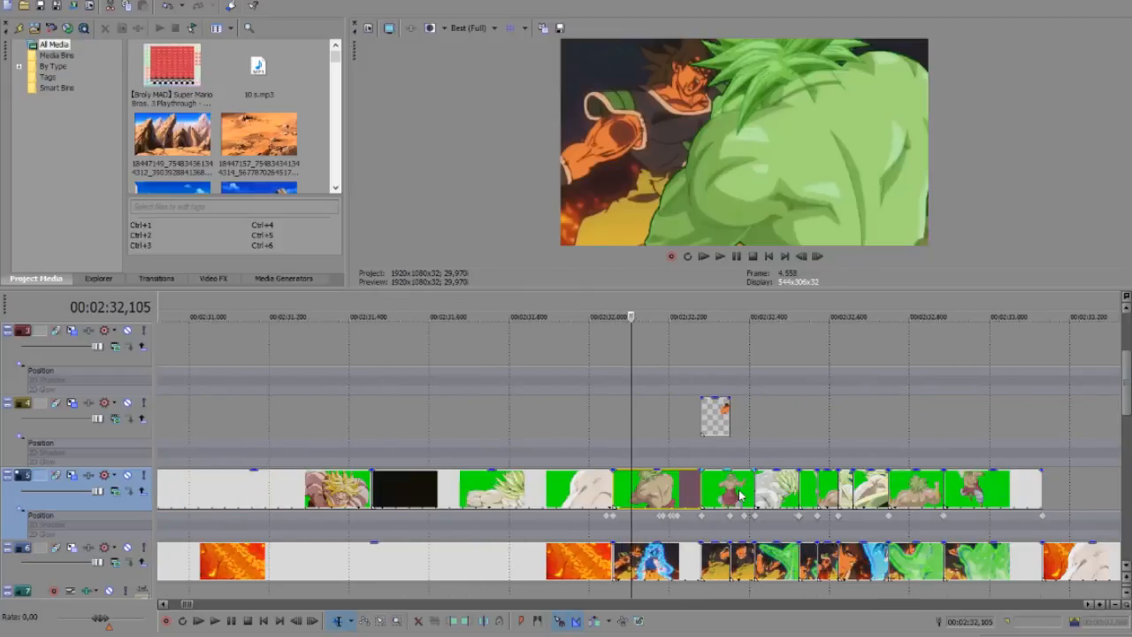
click(674, 497)
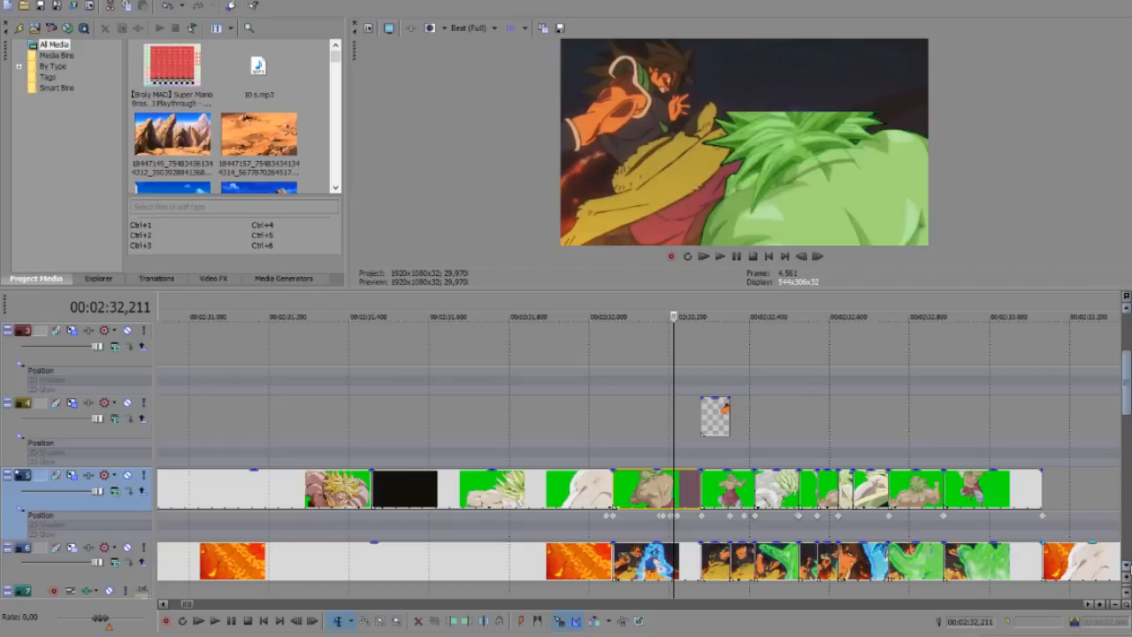
Make the track 5 green-screen clip between about 2:32.0 and 2:32.3 fully transparent
click(1127, 570)
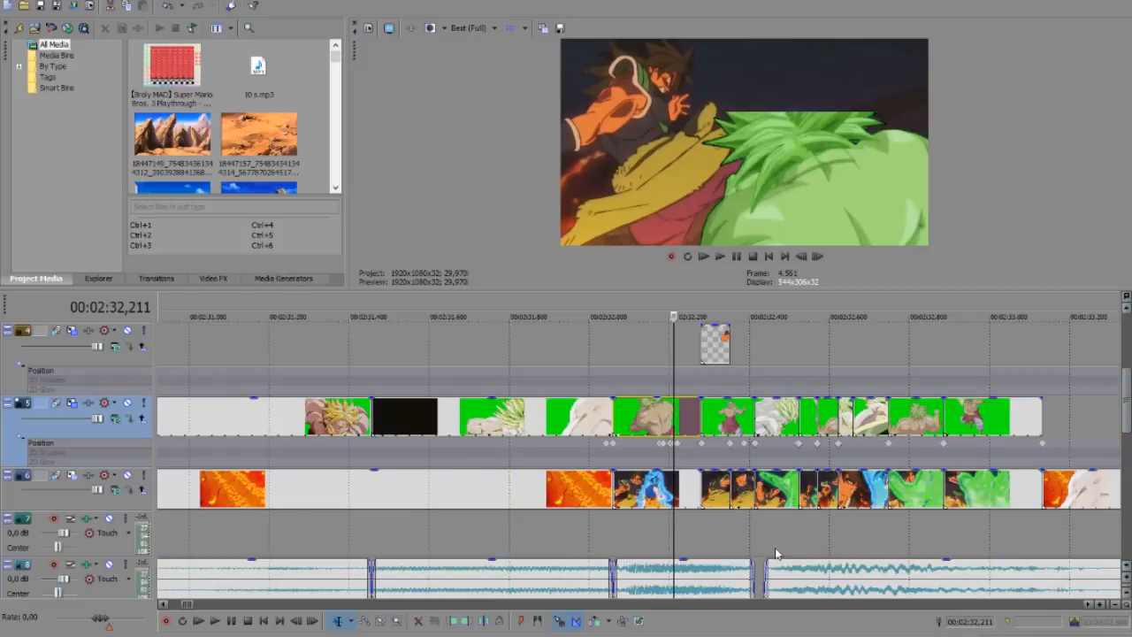
scroll(775, 553, up, 2)
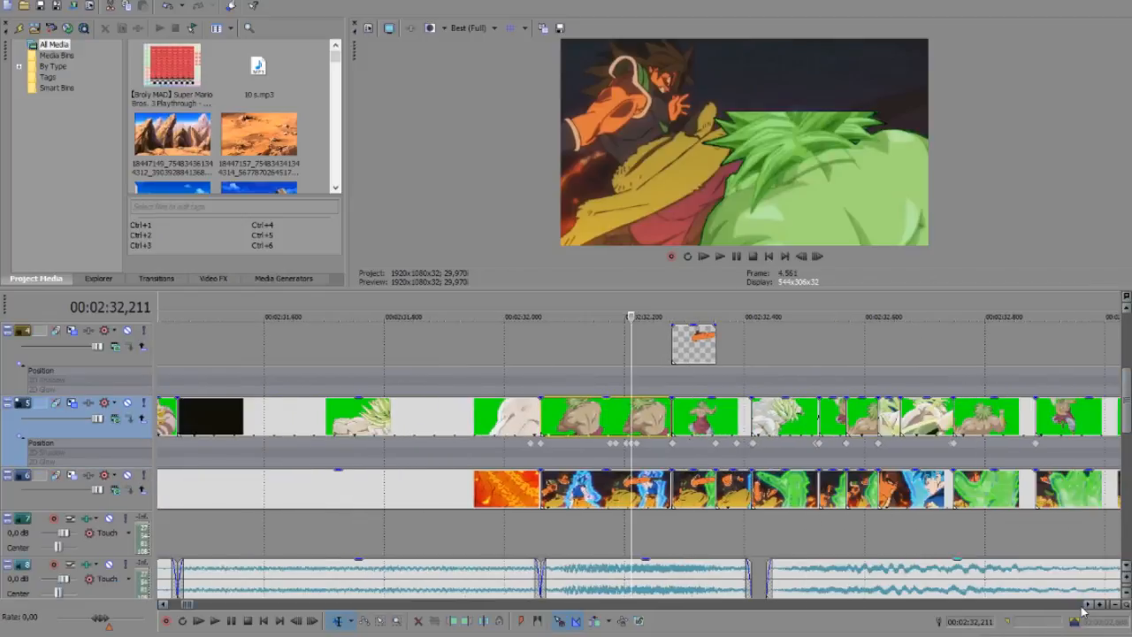
click(1087, 605)
click(1088, 605)
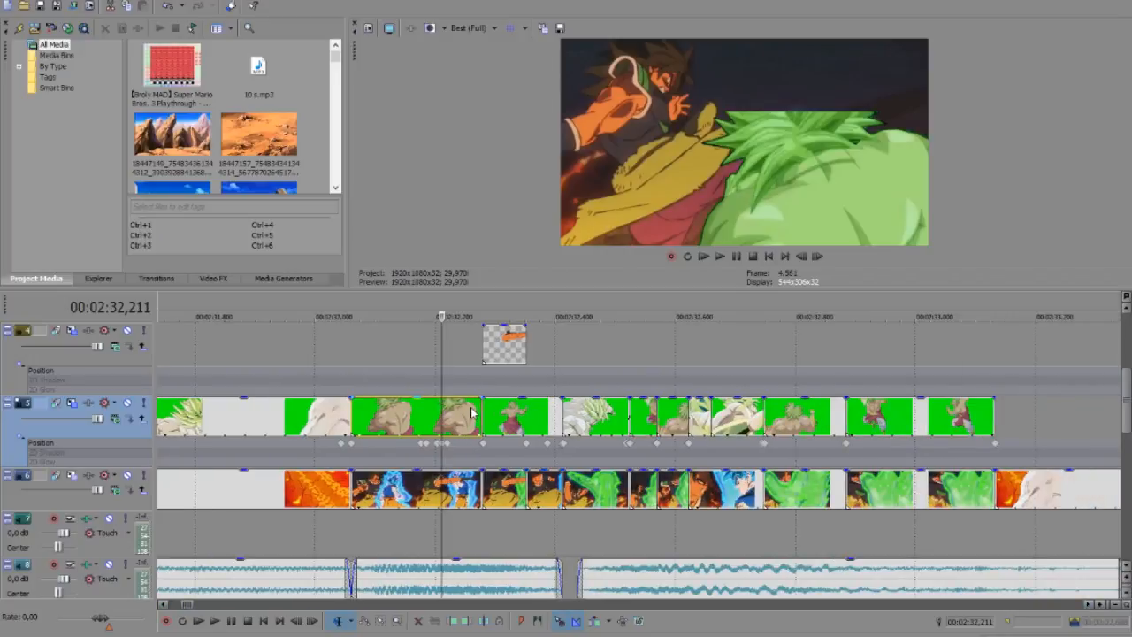
drag(471, 403, 474, 466)
Test the opacity of the track 5 clip around 2:32.5, restore it to full, and preview the neighbouring clips
click(602, 430)
drag(603, 401, 605, 354)
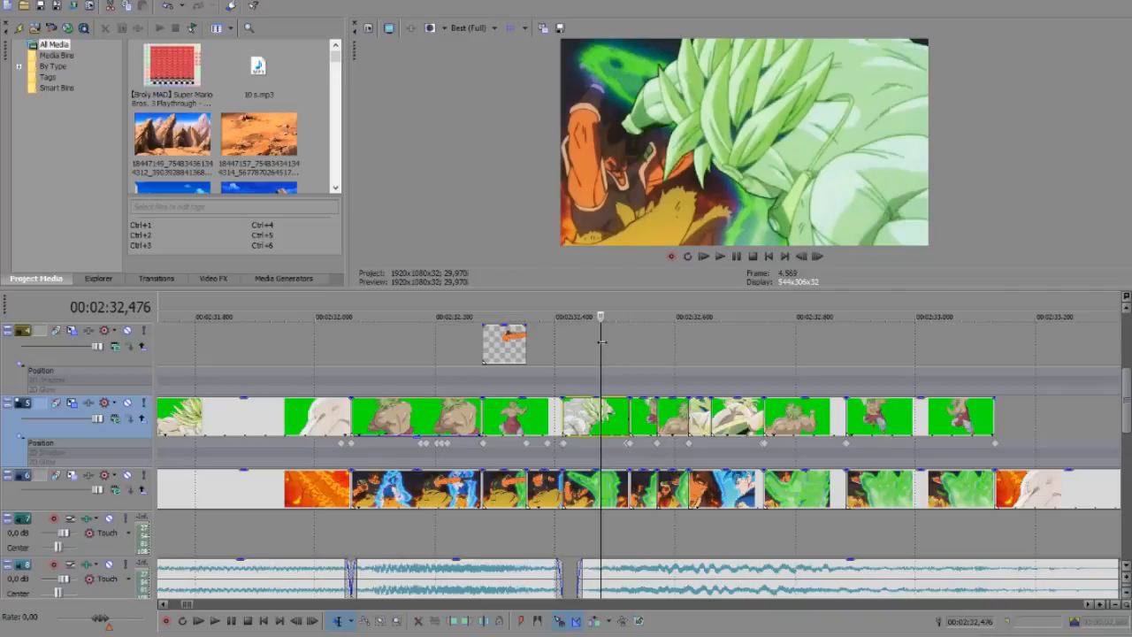
click(681, 420)
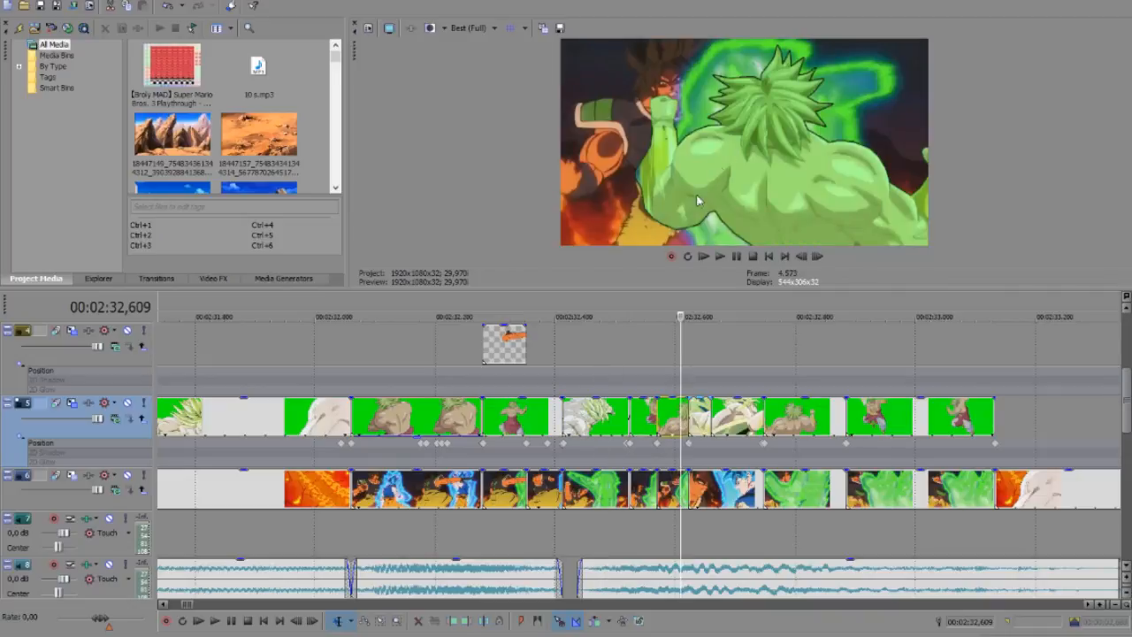
click(646, 433)
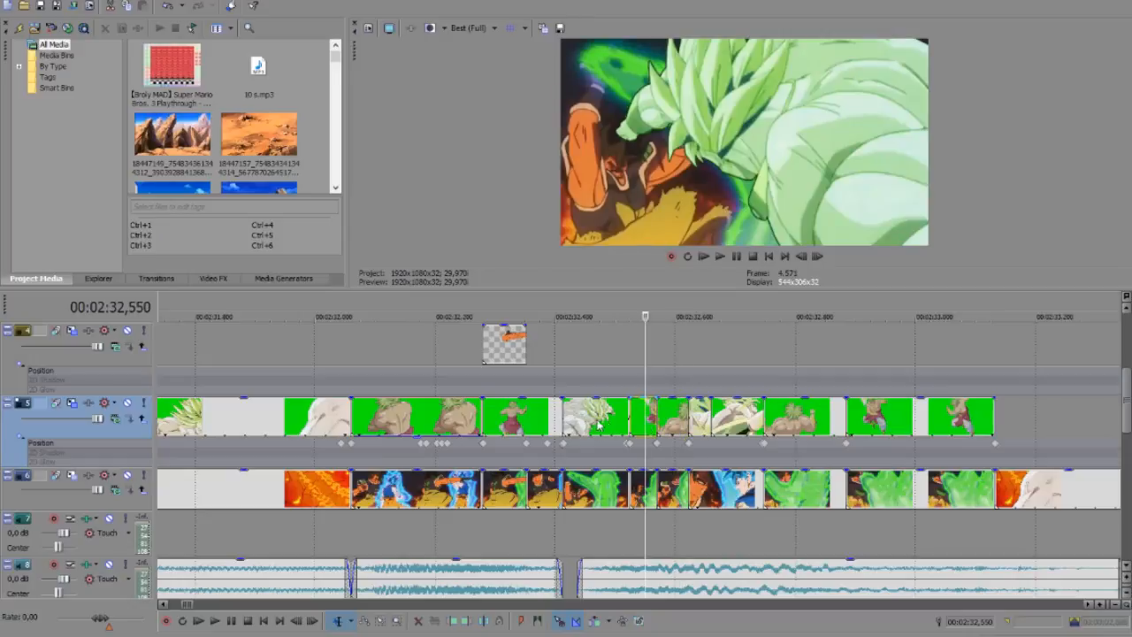
Temporarily fade the orange arm overlay on track 4 to reveal the layer below, and restore its opacity to 100%
click(489, 412)
click(507, 336)
click(513, 334)
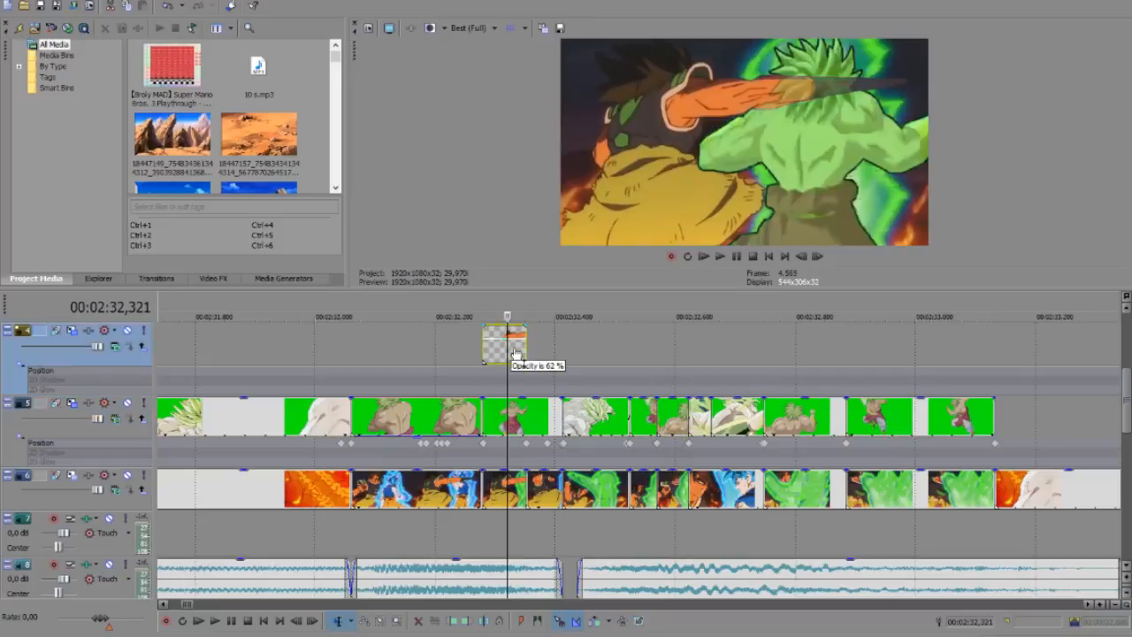
drag(517, 423, 530, 293)
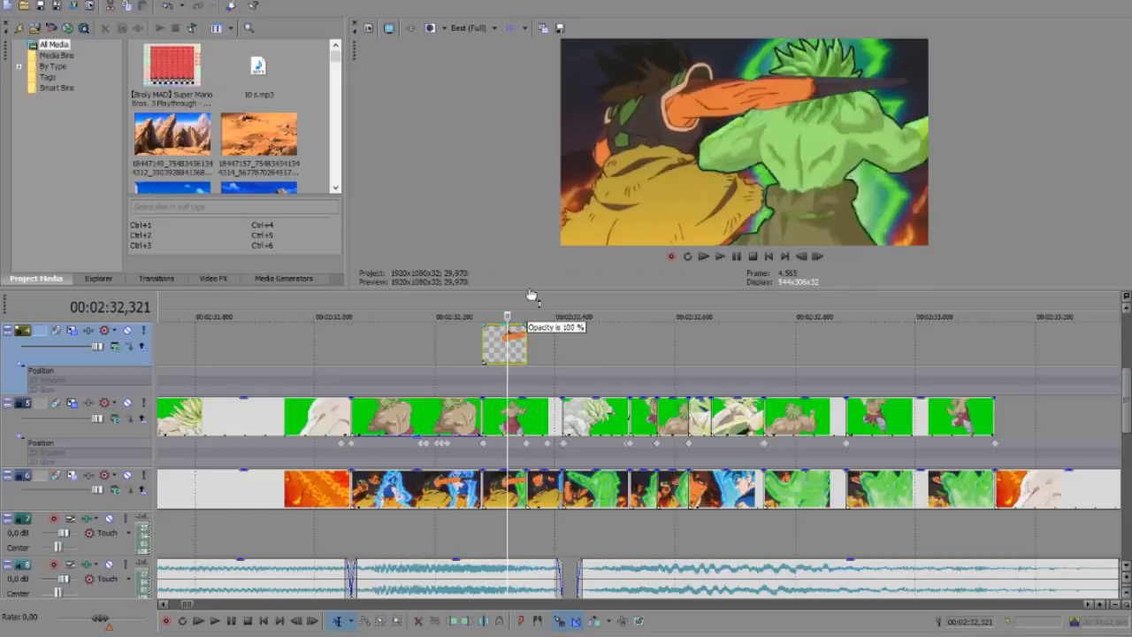
Preview the face close-up clip around 2:32.7 on track 5 and test its opacity, returning it to full
click(735, 432)
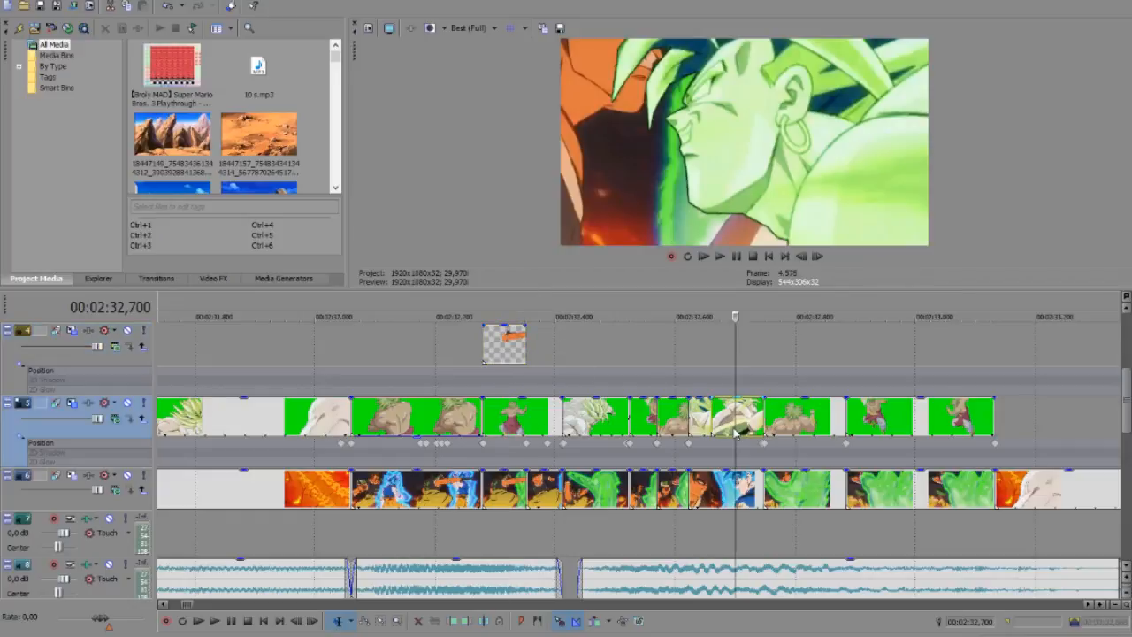
click(748, 423)
click(720, 423)
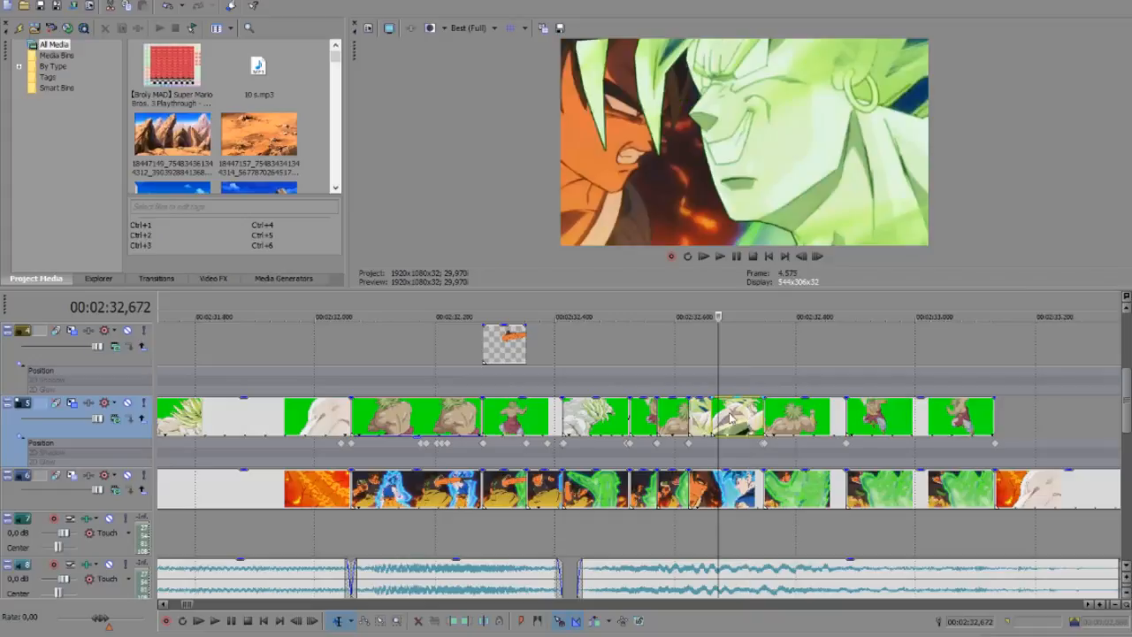
click(741, 414)
drag(748, 404, 767, 385)
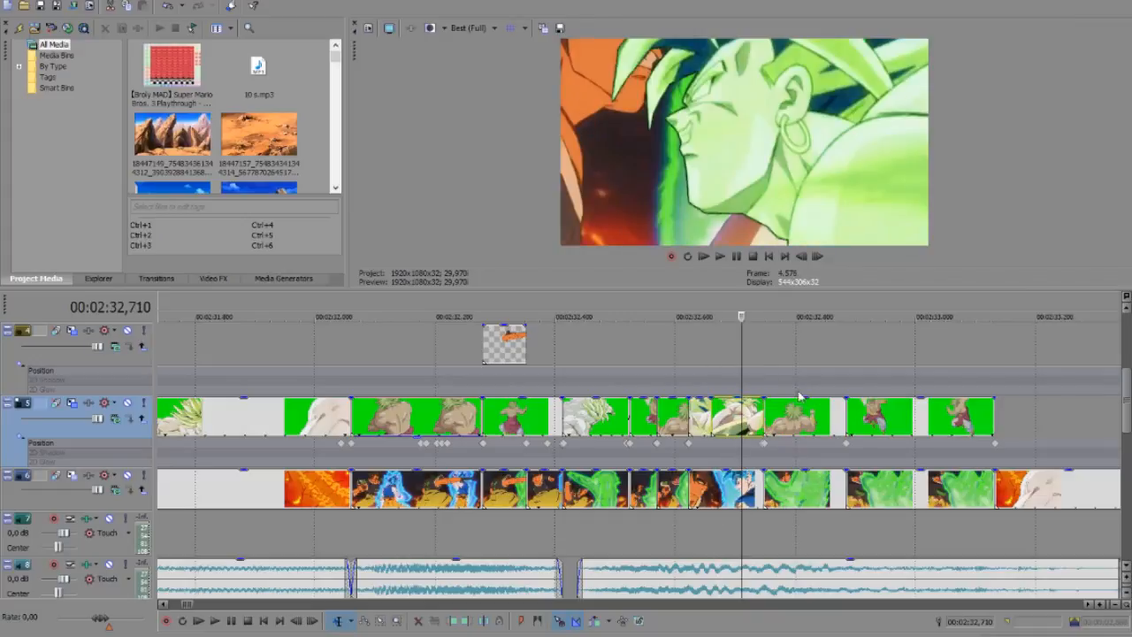
Examine the track 5 green-screen clips between about 2:32.8 and 2:33.1
click(890, 417)
click(921, 420)
click(960, 410)
click(980, 410)
click(884, 410)
click(872, 412)
click(798, 407)
Turn off the Color Balance effect on the track 5 green-screen clip at about 2:32.8
right_click(797, 408)
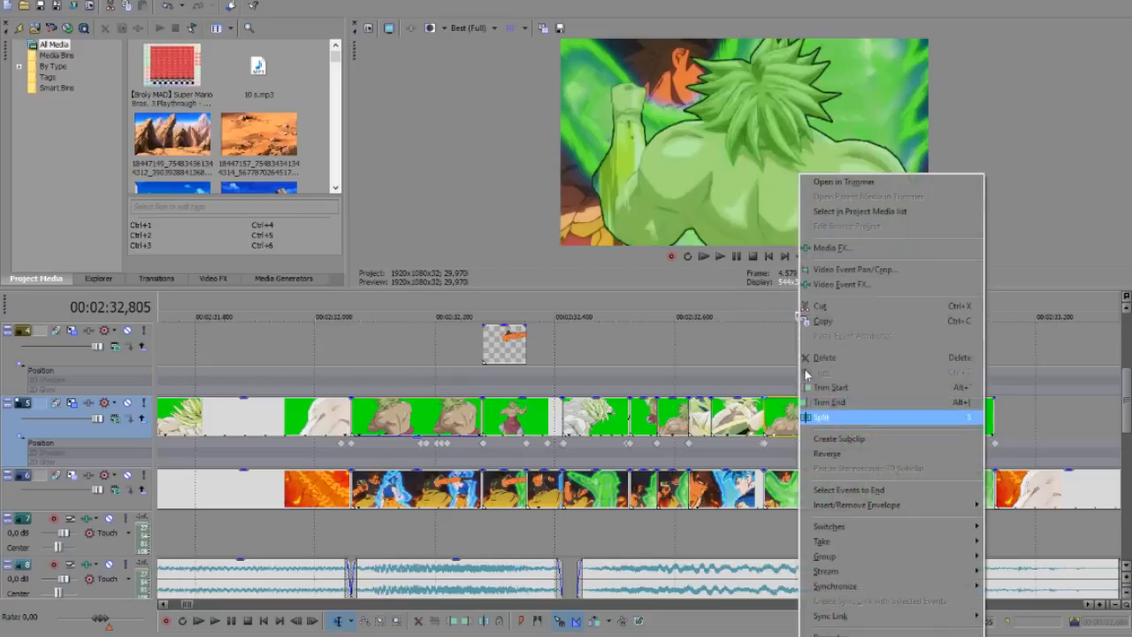
click(830, 287)
click(220, 171)
drag(508, 145, 492, 303)
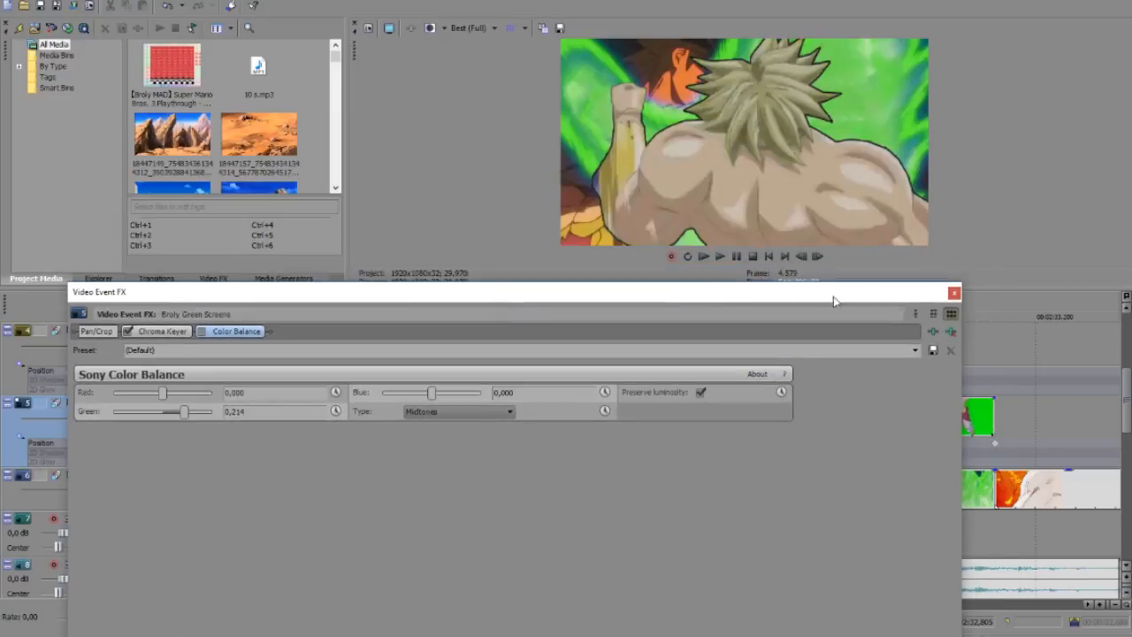
click(953, 293)
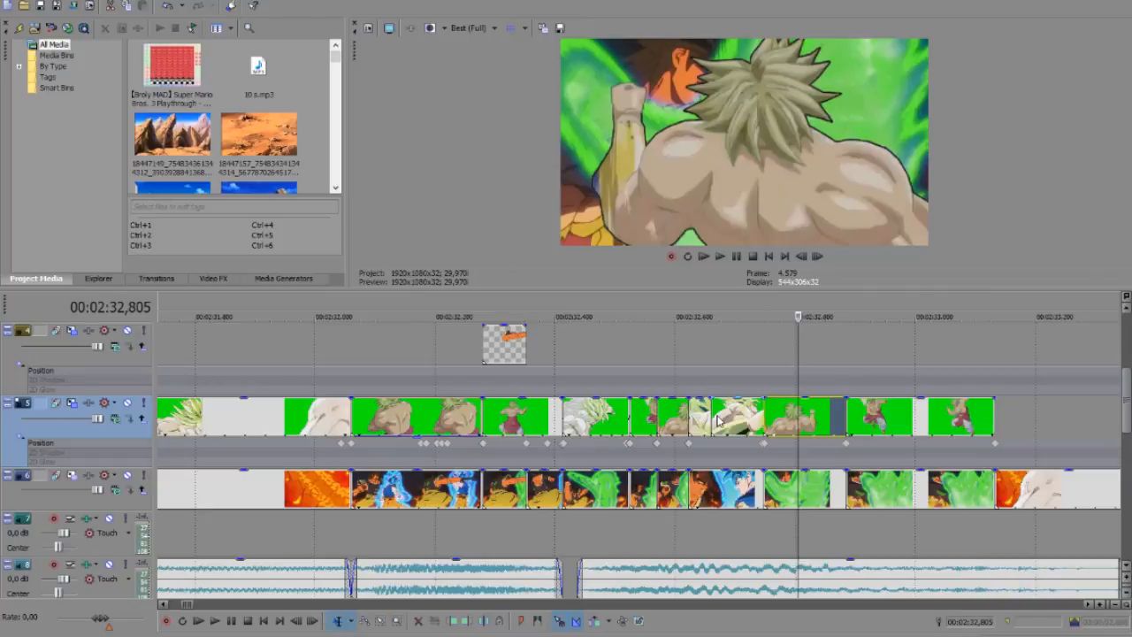
Preview the track 6 clip at about 2:33.19 and mark the range from 2:31.978 to 2:33.100 over the green-screen clips
drag(782, 399, 803, 378)
scroll(835, 488, down, 1)
click(841, 501)
click(748, 500)
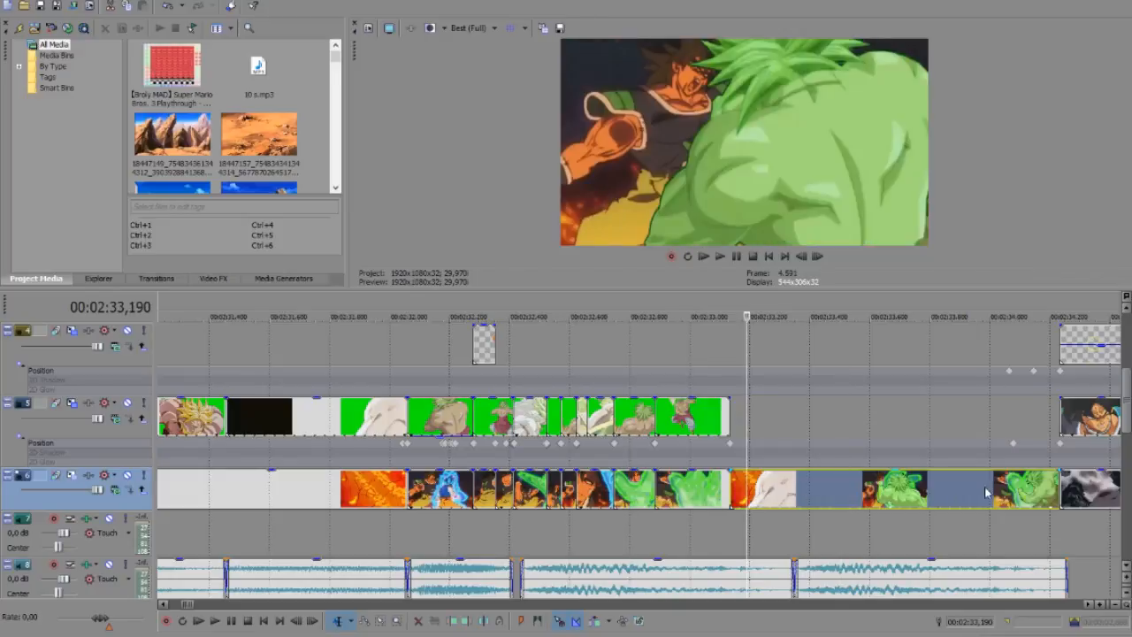
drag(720, 357, 385, 358)
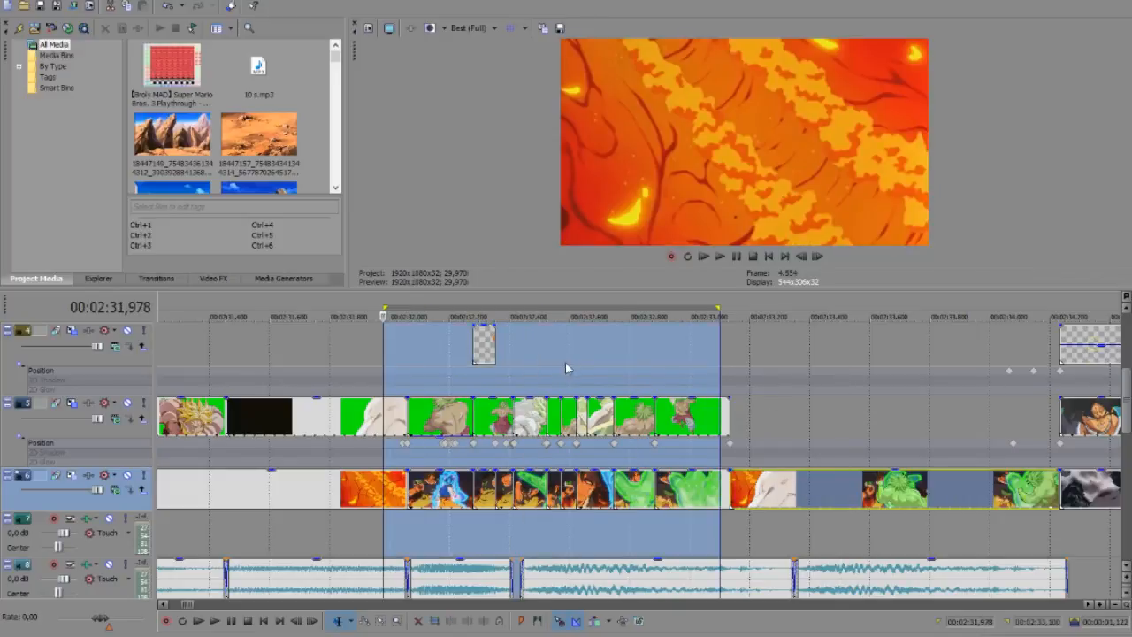
click(664, 363)
Examine the green-tinted fight clip on track 6 between about 2:33.3 and 2:33.9
click(794, 484)
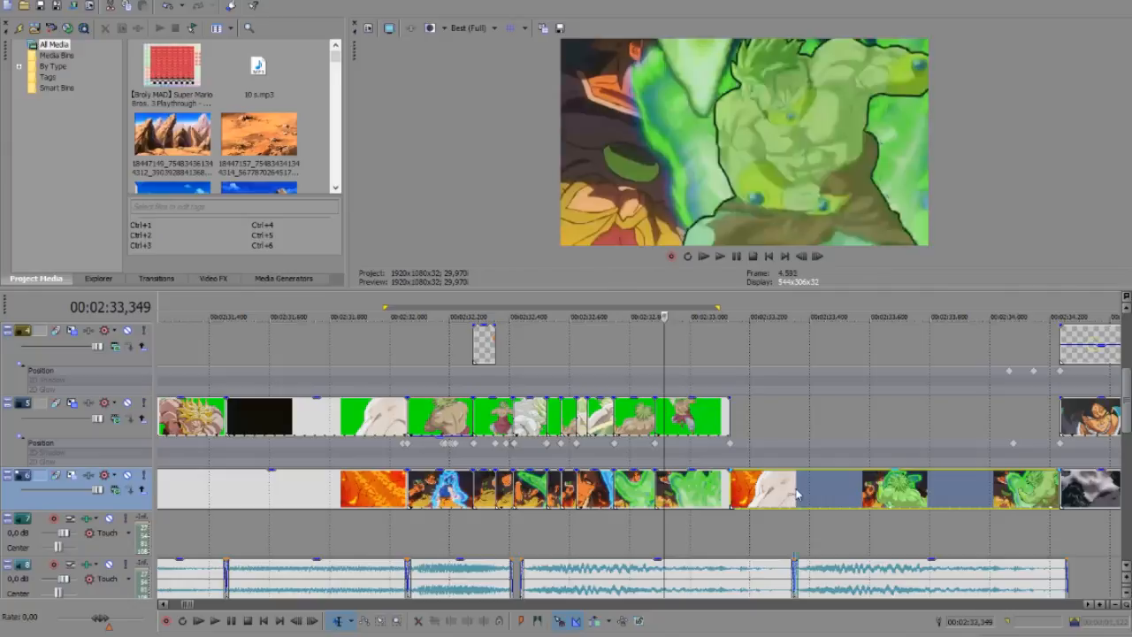
click(800, 489)
click(830, 491)
click(871, 489)
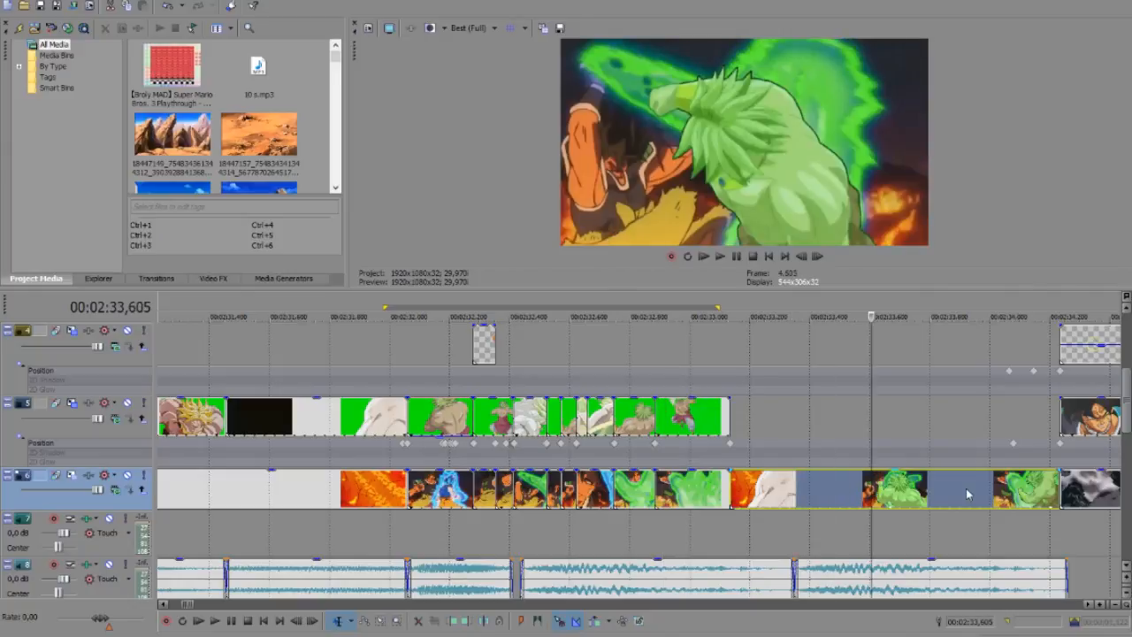
click(968, 493)
click(902, 501)
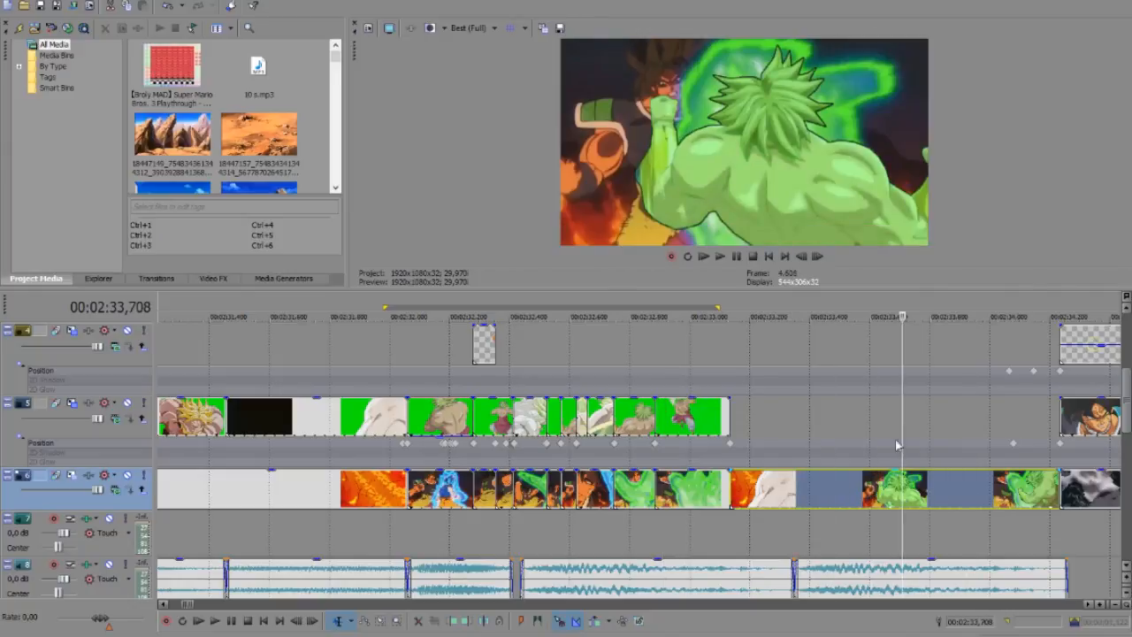
click(941, 499)
click(916, 500)
click(902, 497)
click(849, 499)
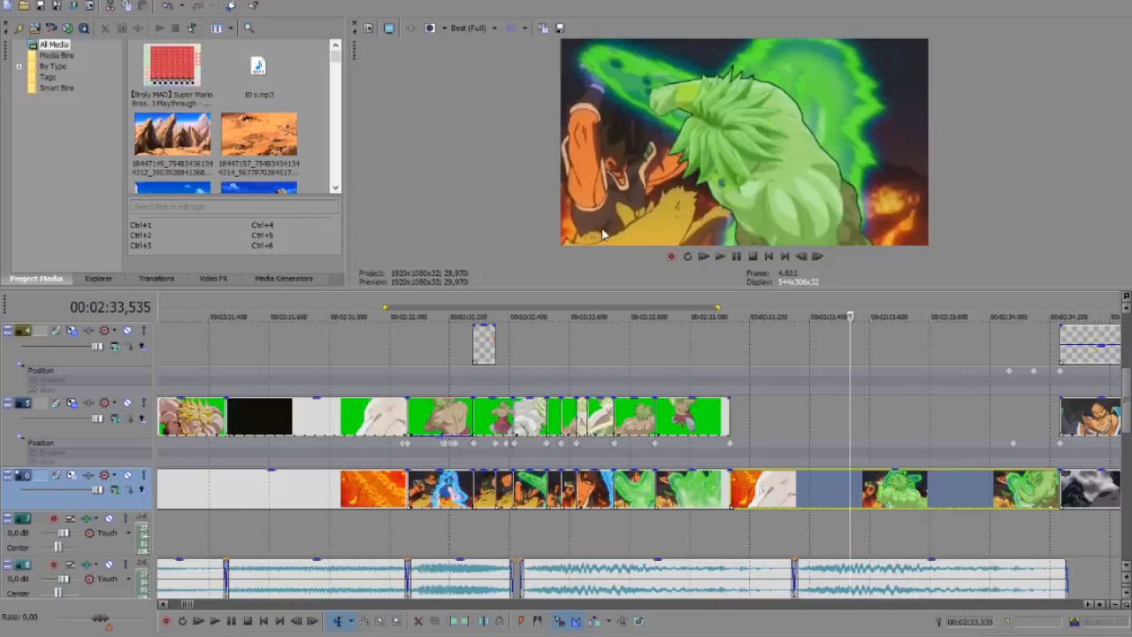
Review the green-tinted punch shot around 2:34.9 to 2:35.6 and adjust the opacity of its green glow overlay on track 3
scroll(1036, 453, down, 2)
click(832, 503)
scroll(832, 503, down, 1)
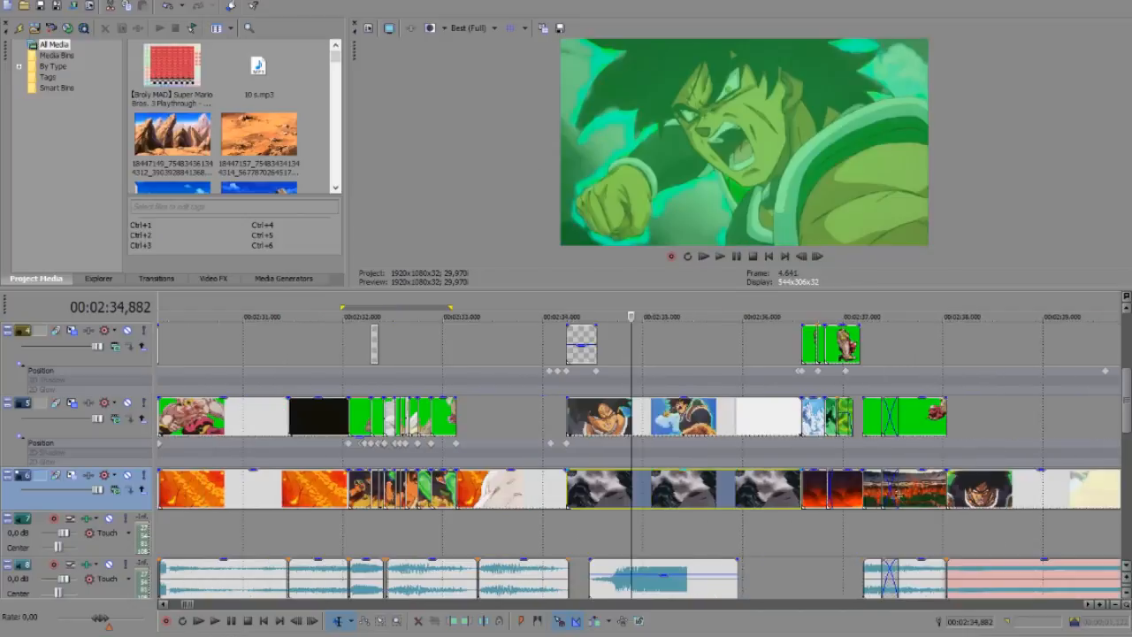
click(752, 495)
click(705, 497)
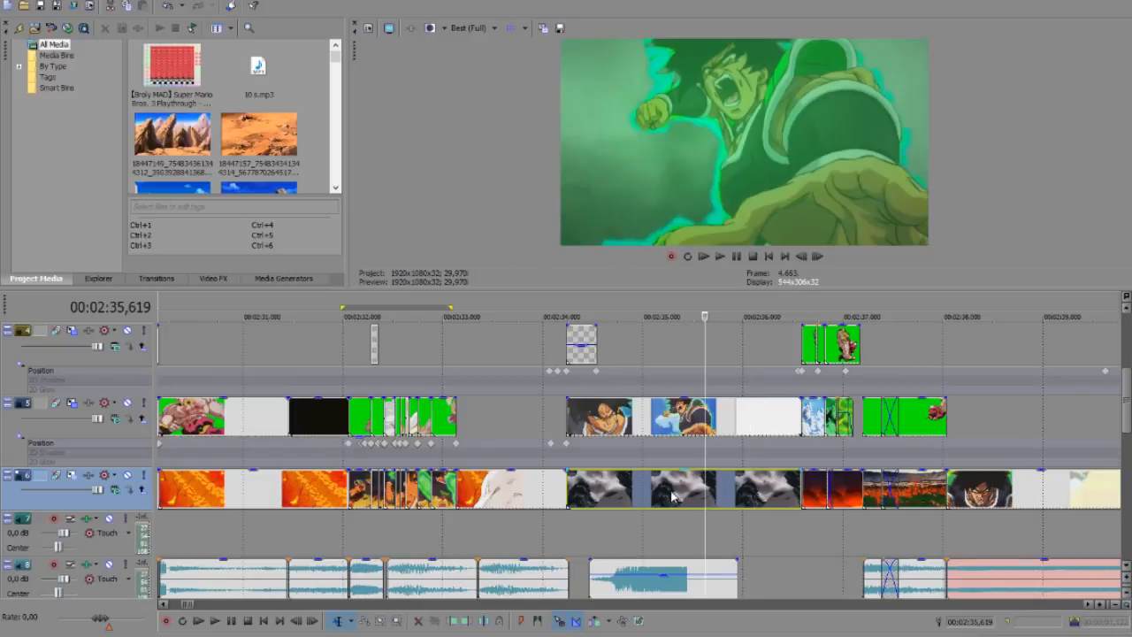
drag(1124, 384, 1125, 348)
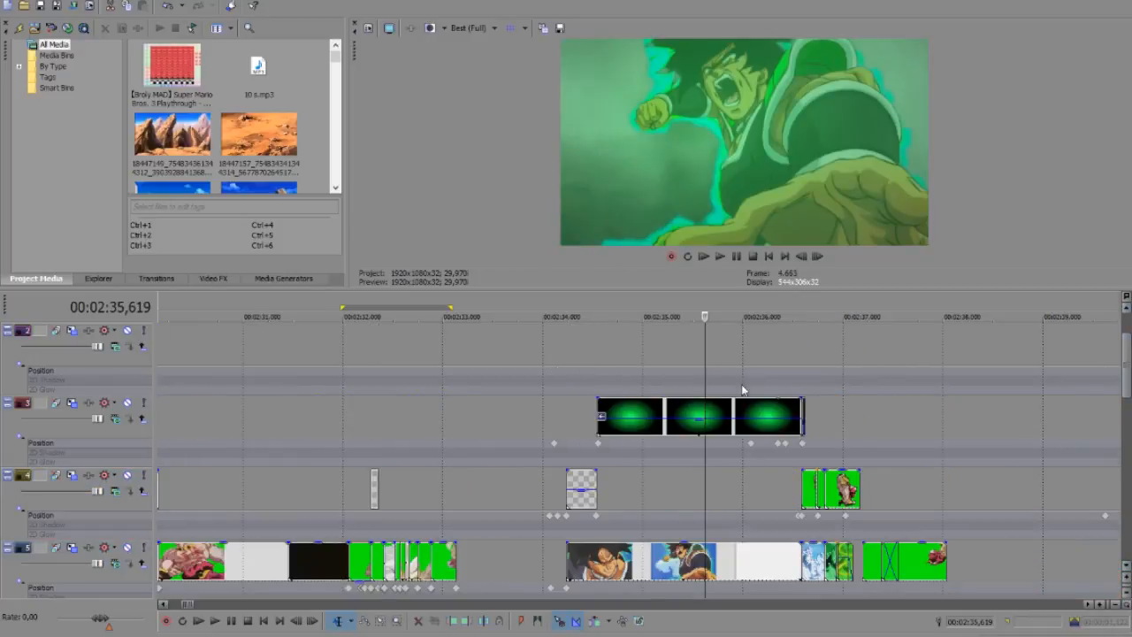
mouse_move(711, 420)
mouse_down()
mouse_move(707, 453)
mouse_move(709, 421)
mouse_up()
Examine the green-screen character clips on track 4 between about 2:36.6 and 2:36.85
click(804, 529)
scroll(803, 528, up, 3)
click(678, 540)
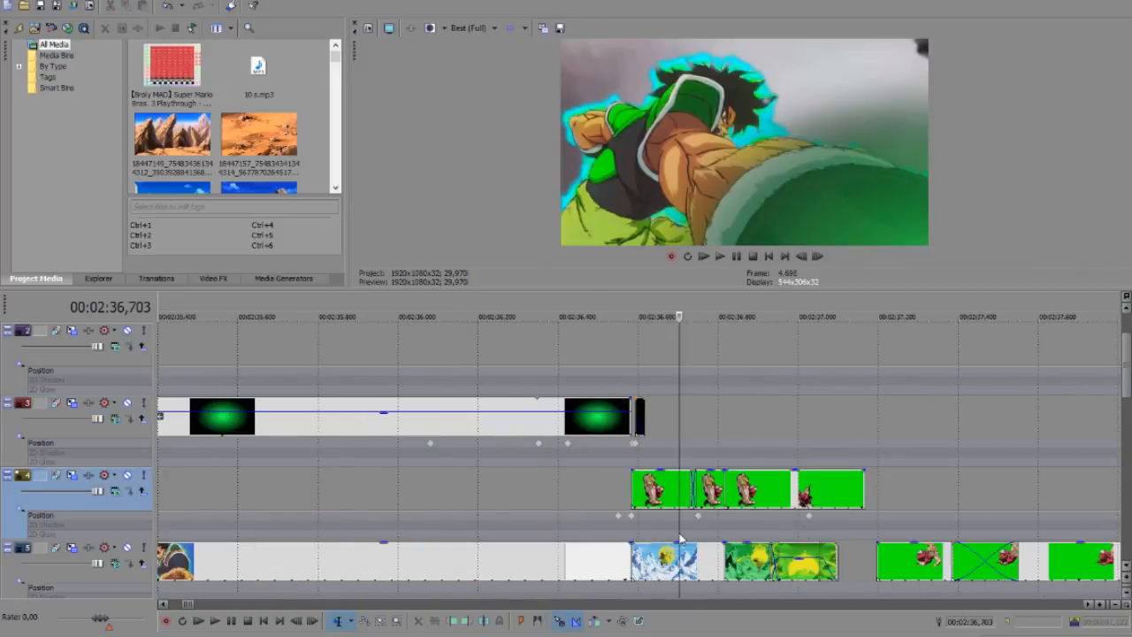
scroll(679, 541, down, 2)
scroll(677, 549, up, 4)
click(664, 527)
click(724, 522)
click(744, 526)
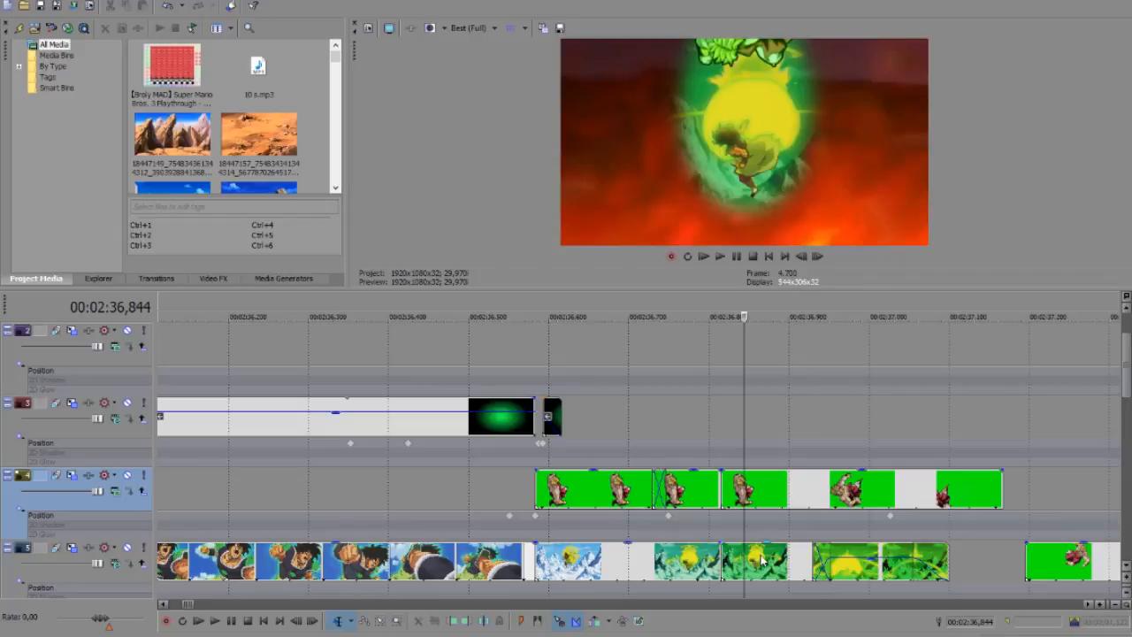
Compare the yellow energy-ball clips on track 5 between about 2:36.75 and 2:37.0
click(857, 566)
click(779, 565)
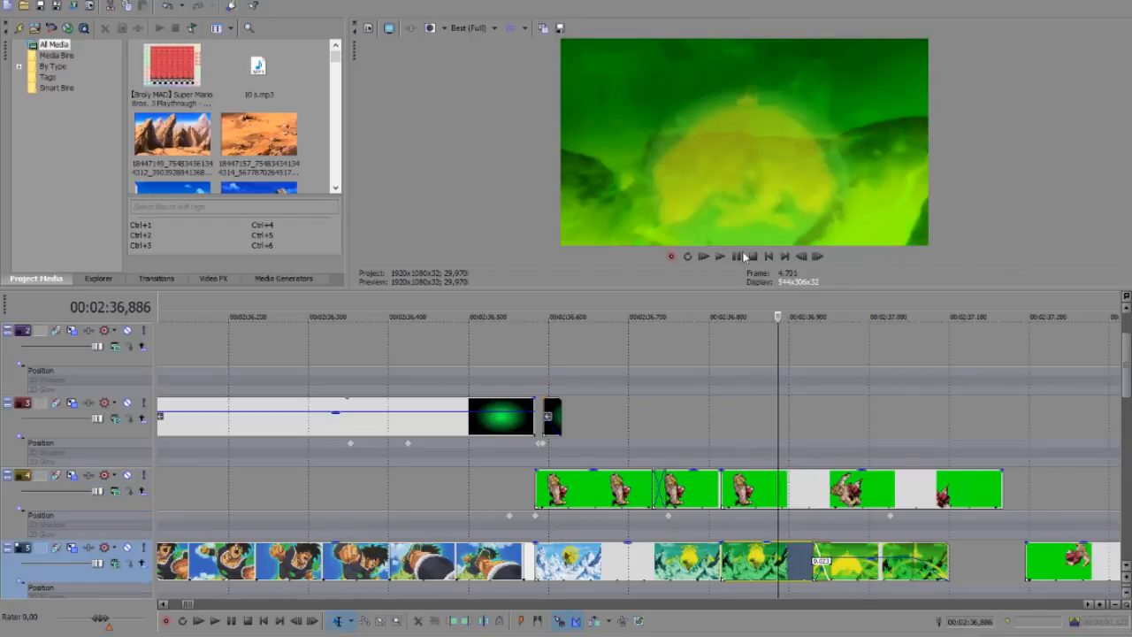
click(689, 555)
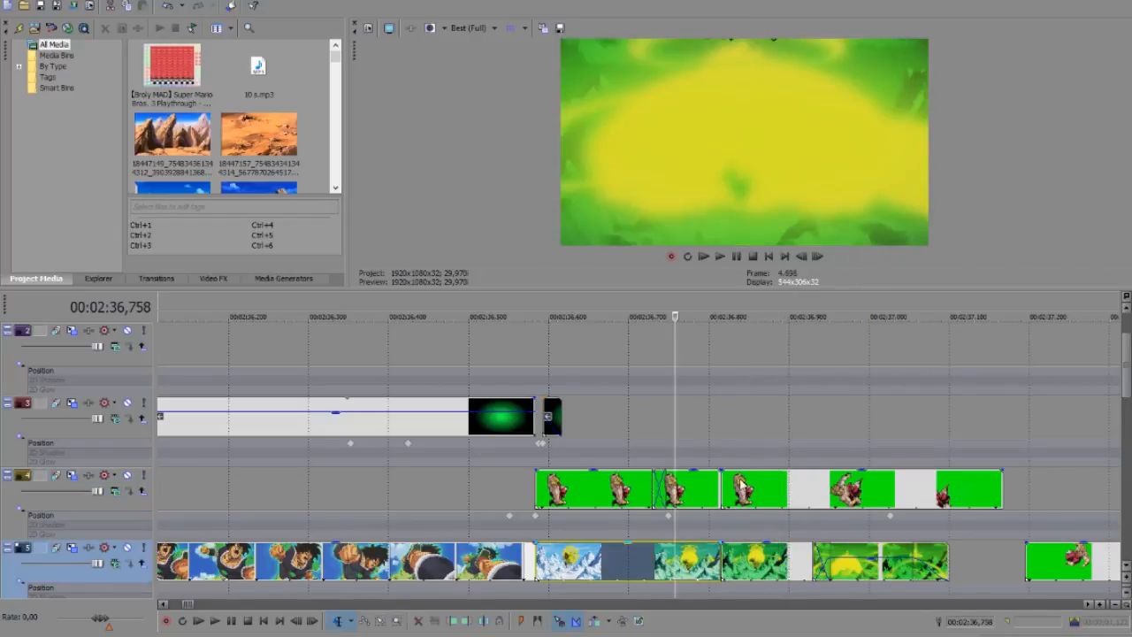
click(713, 562)
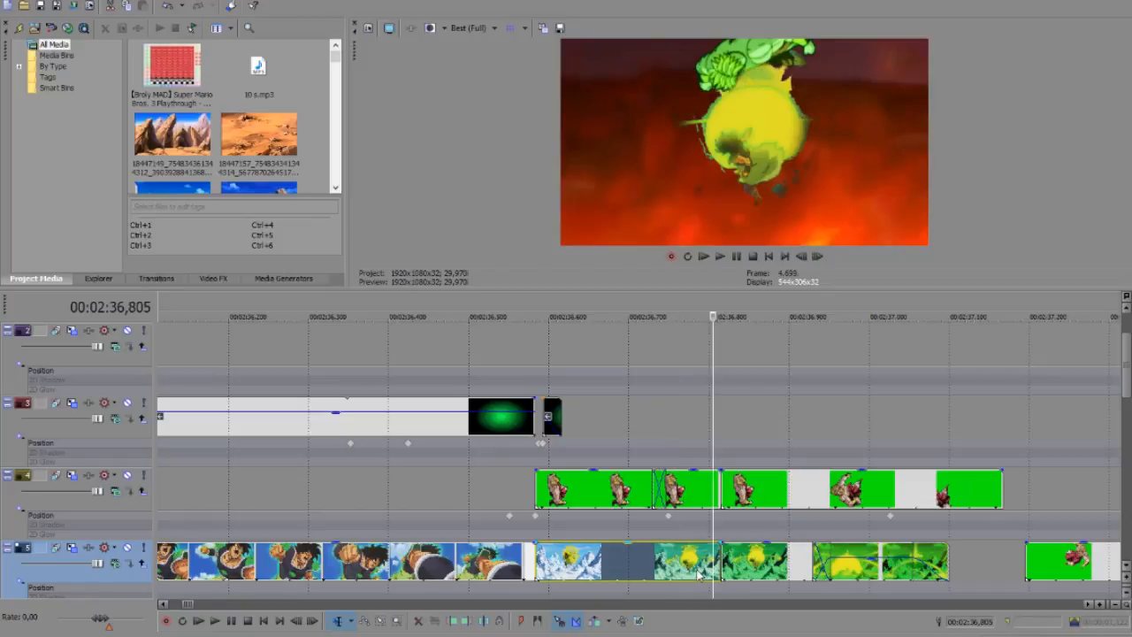
click(758, 573)
click(746, 570)
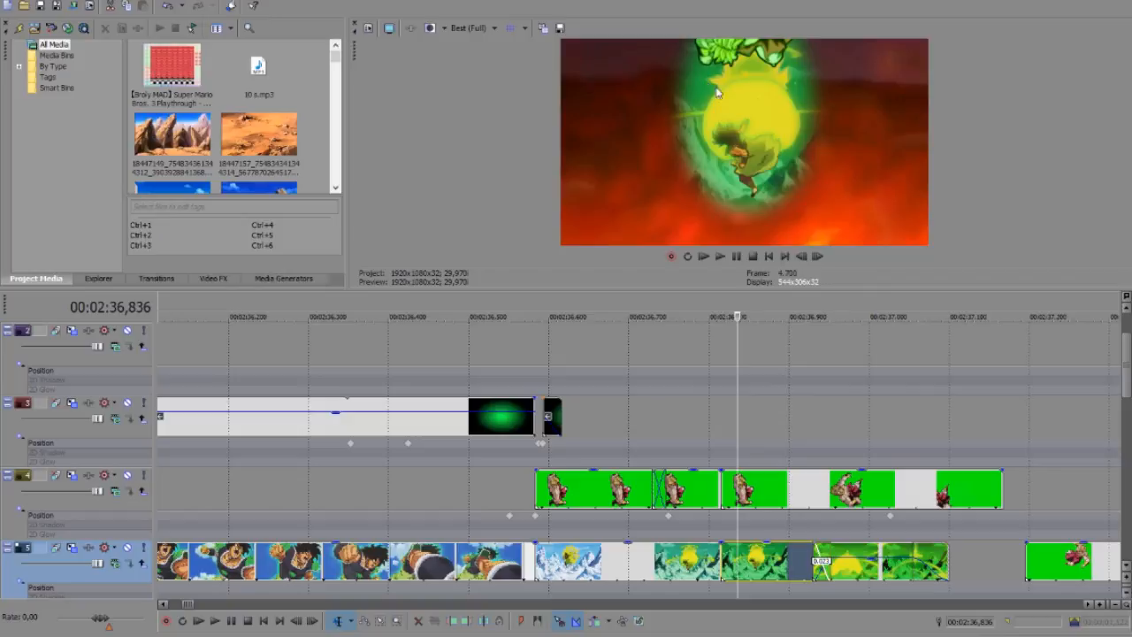
Examine the oval mask and its keyframes in the Pan/Crop settings of the track 5 energy-ball clip at 2:36.836
right_click(765, 553)
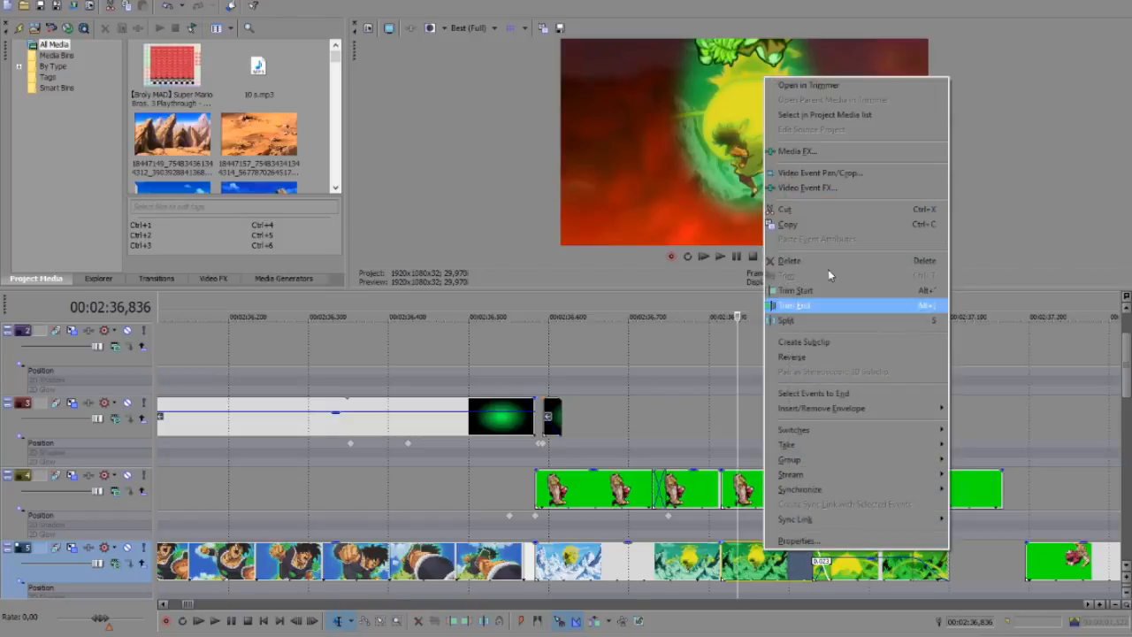
click(848, 171)
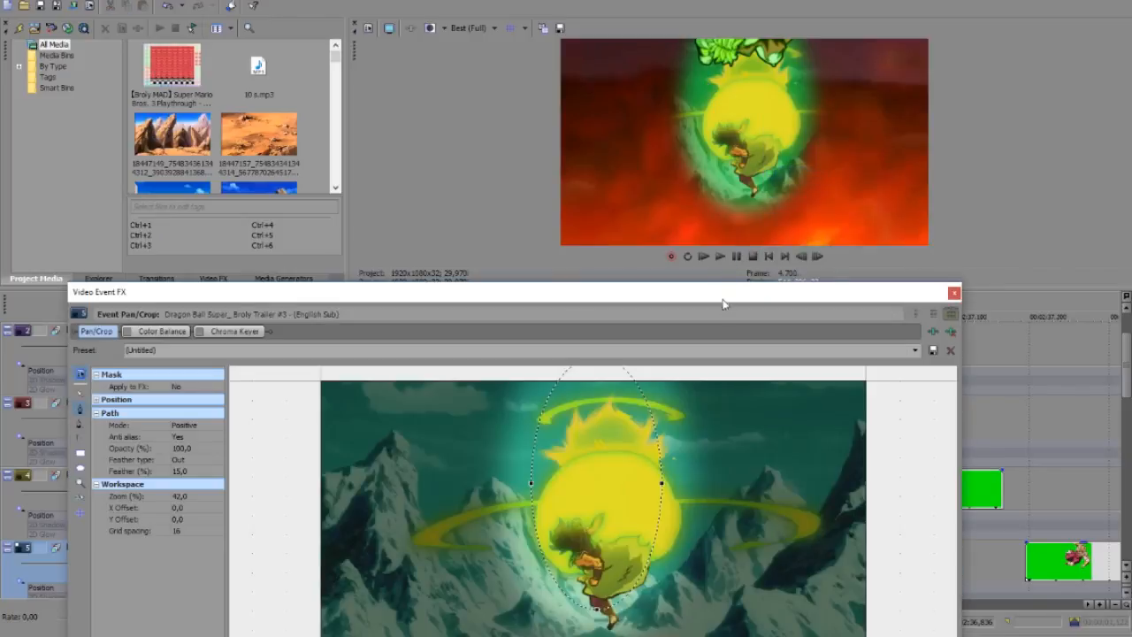
drag(729, 277, 730, 75)
drag(658, 85, 636, 0)
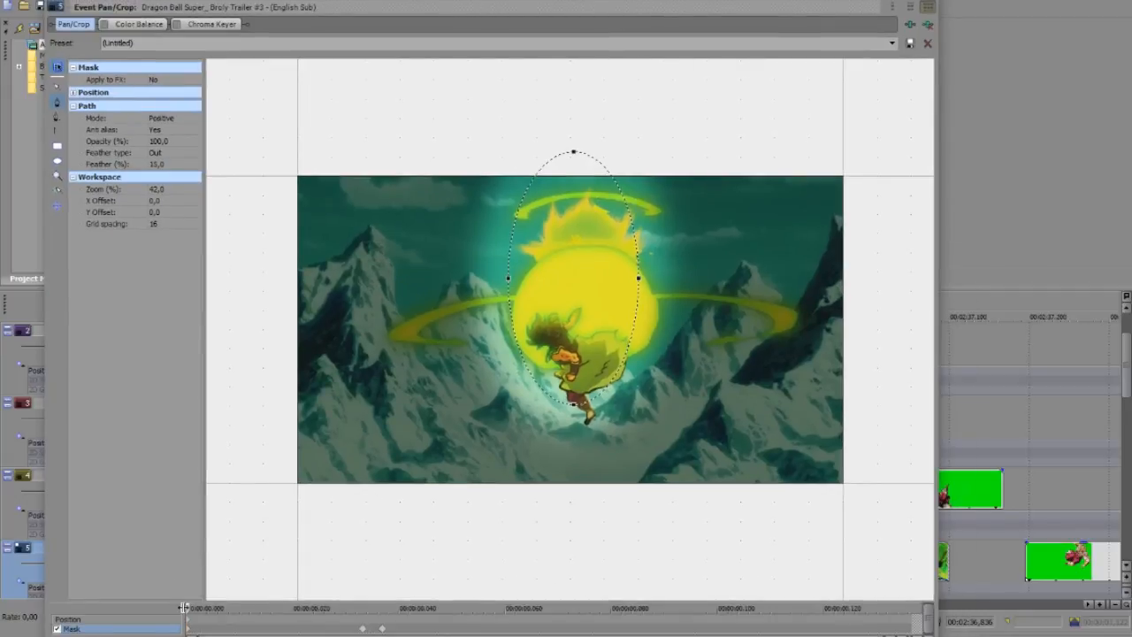
click(298, 608)
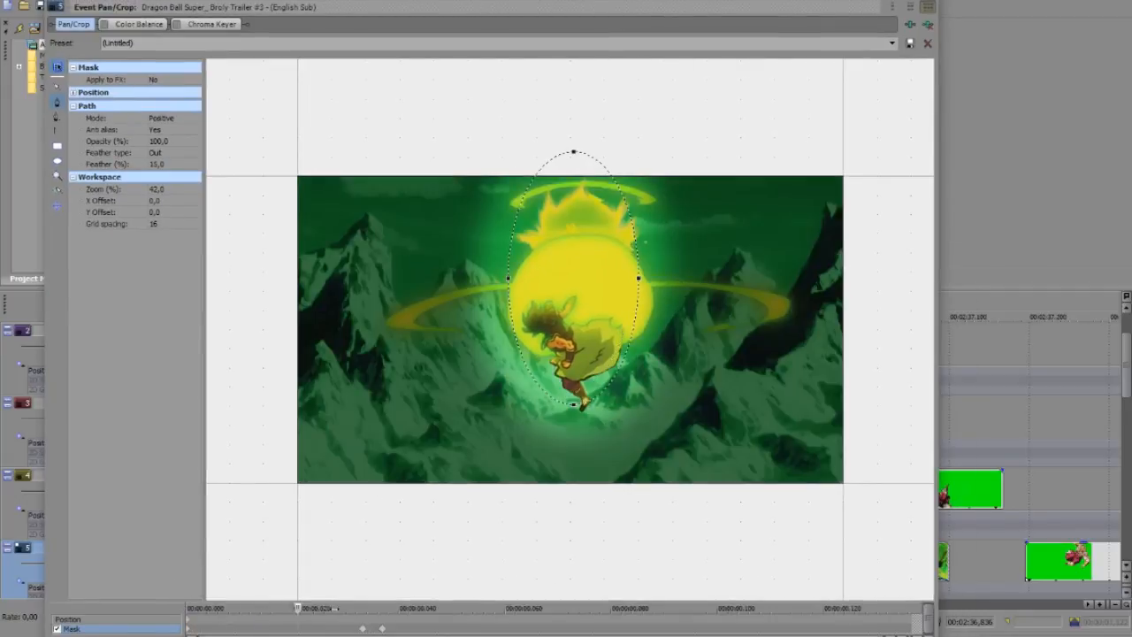
drag(366, 608, 385, 609)
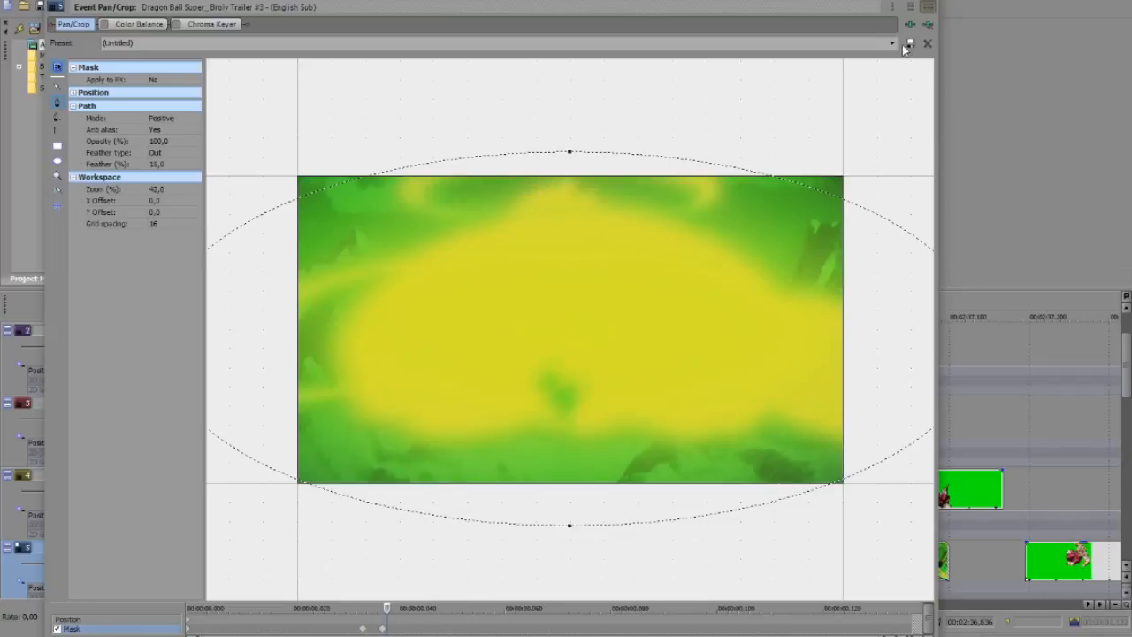
click(925, 1)
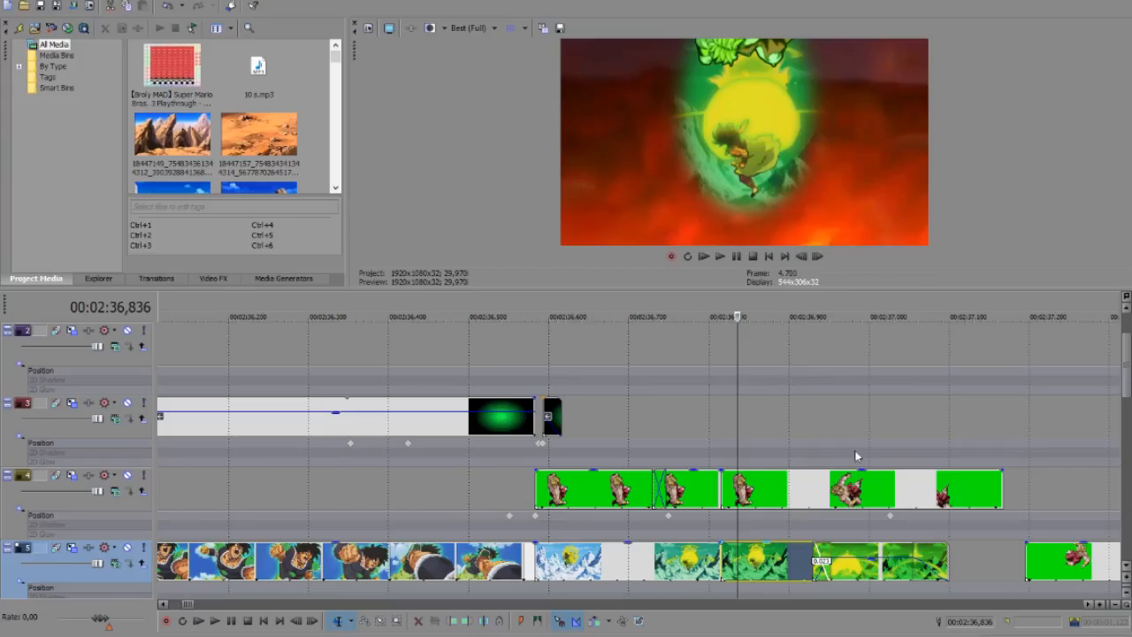
Preview the energy-blast clip on track 5 between about 2:36.95 and 2:37.02
click(799, 575)
click(863, 579)
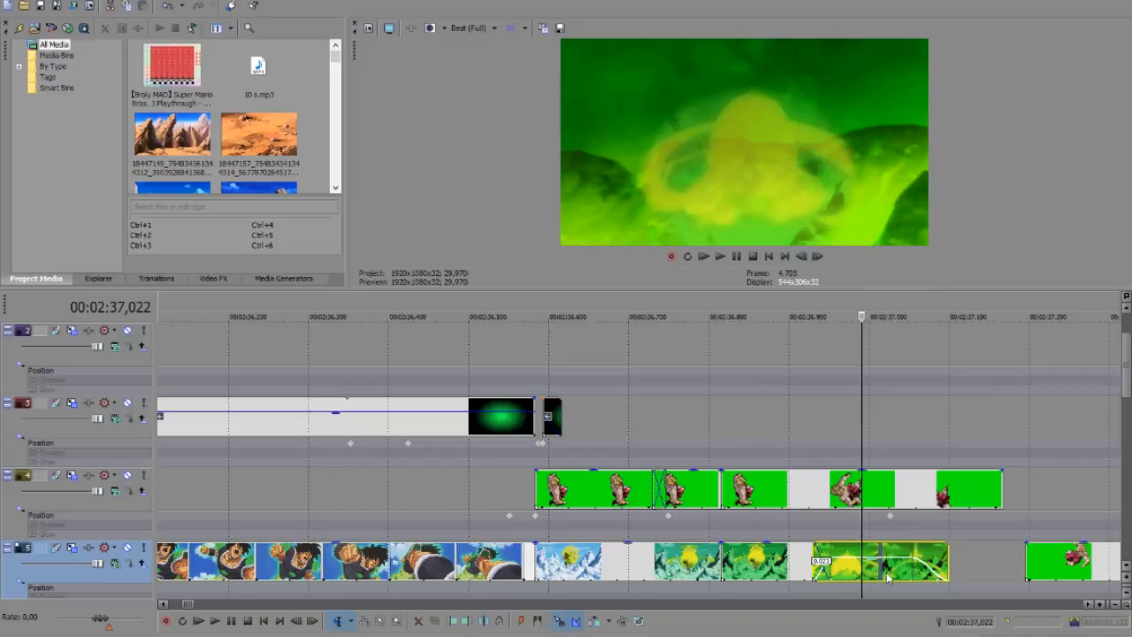
right_click(871, 573)
click(830, 571)
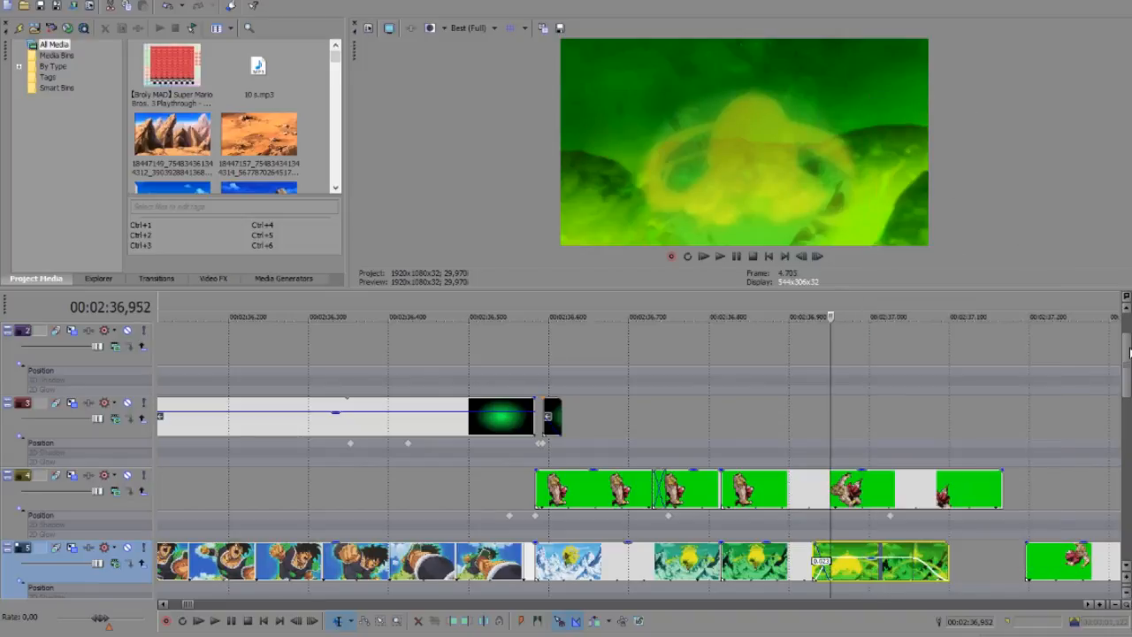
Switch the three Color Balance effects off and back on for the red background clip on track 6 at 2:36.981
scroll(1099, 378, down, 2)
right_click(851, 448)
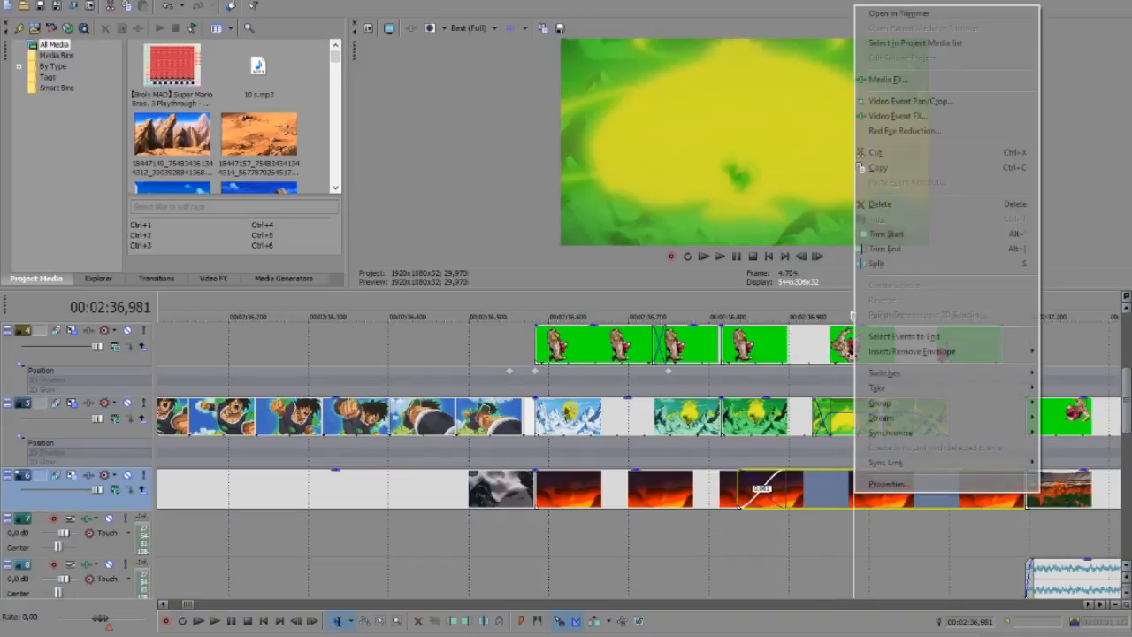
click(910, 115)
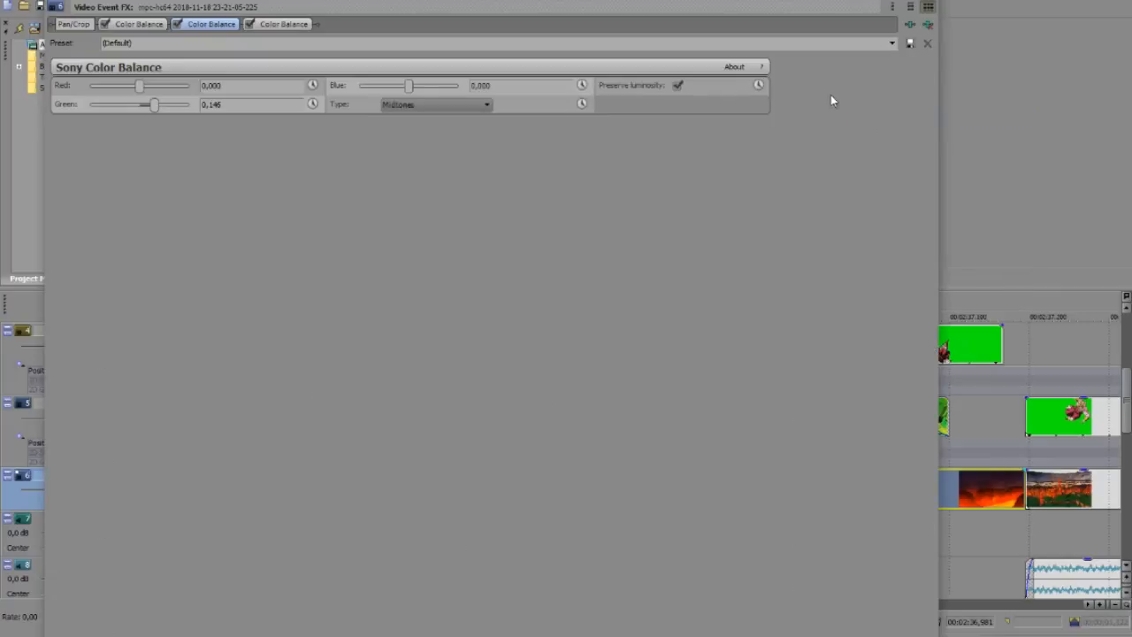
drag(492, 1, 616, 402)
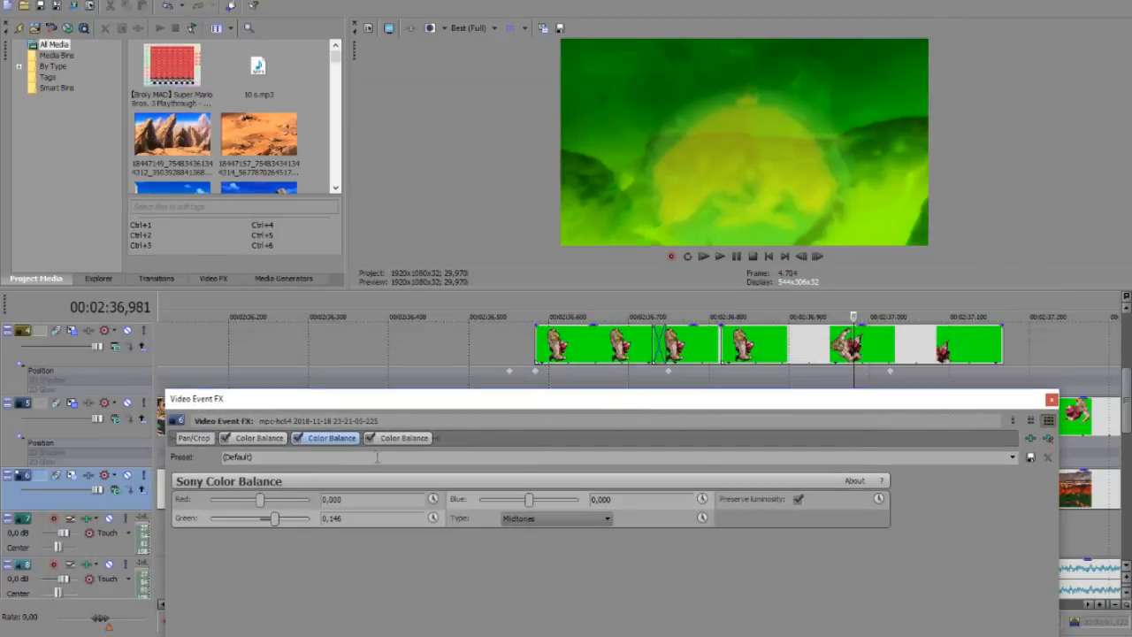
click(371, 438)
click(297, 438)
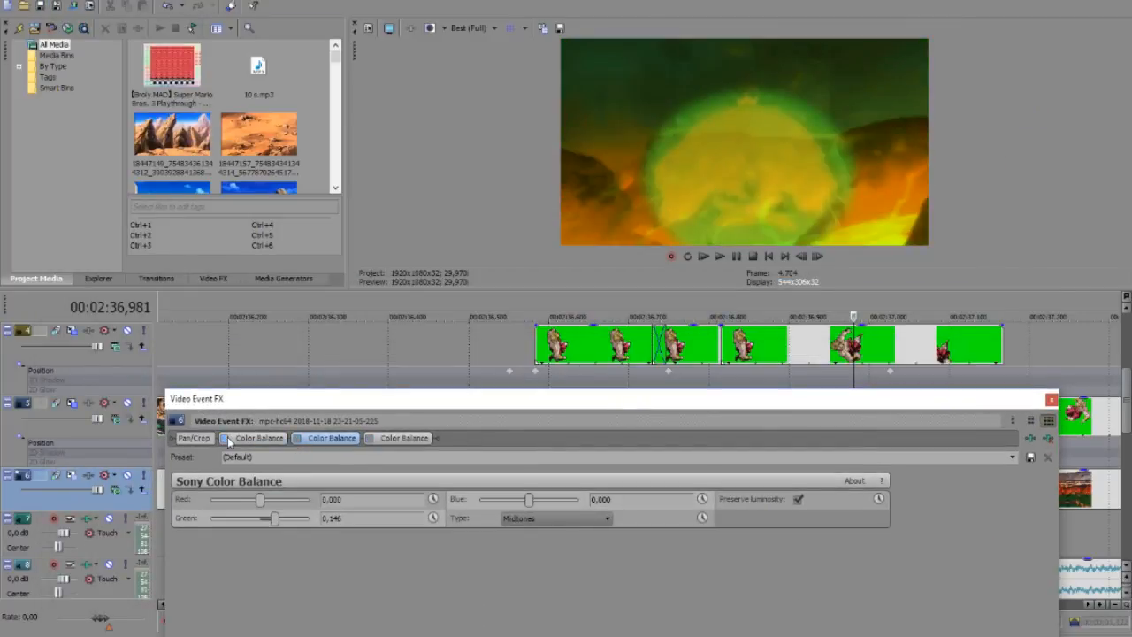
click(227, 438)
click(297, 438)
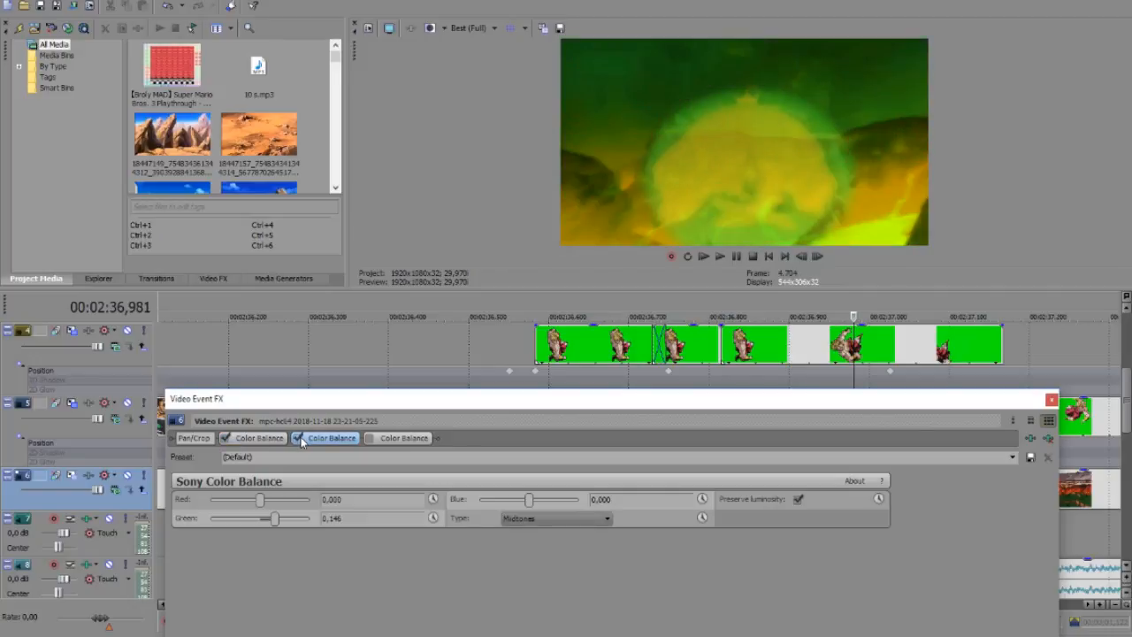
click(371, 438)
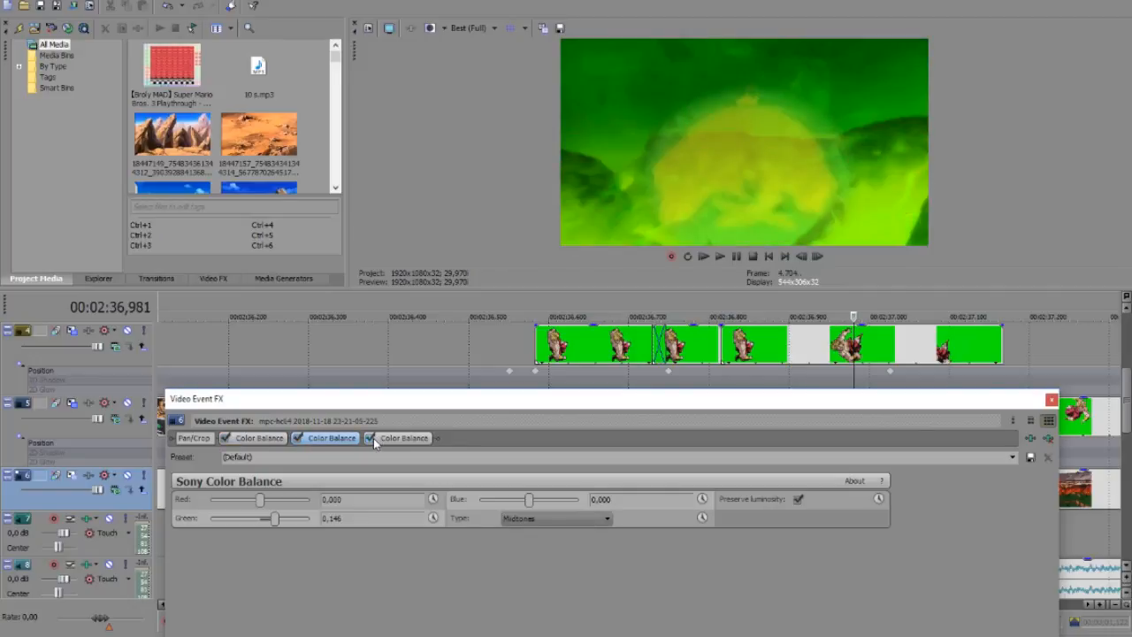
click(1050, 399)
Preview the falling green-screen character over the burning landscape between about 2:37.3 and 2:37.84
scroll(867, 460, down, 3)
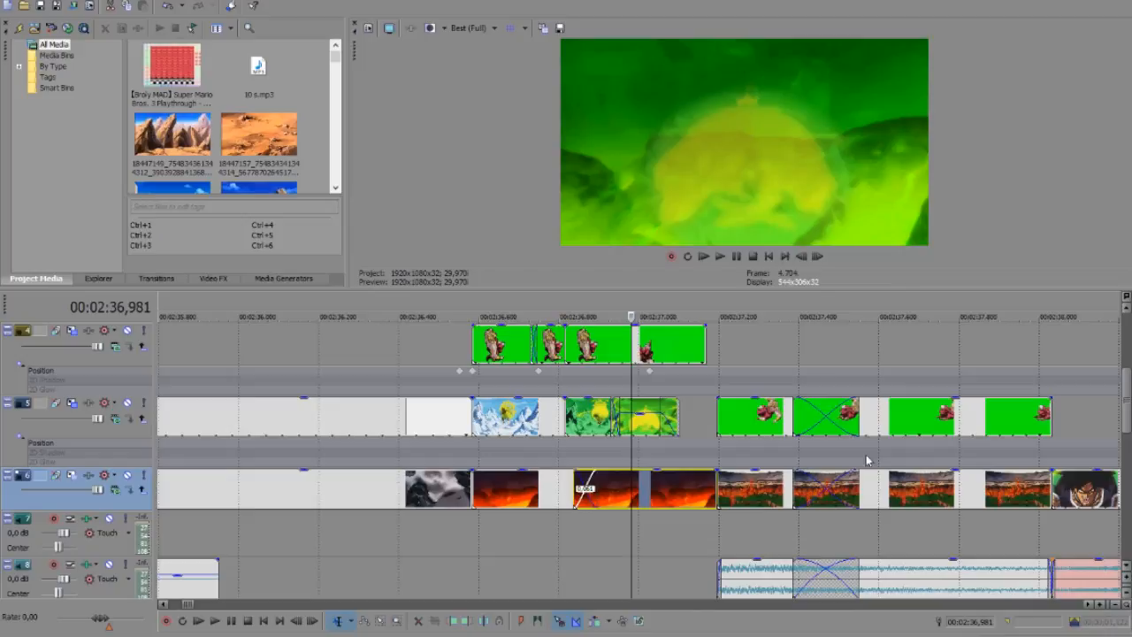
click(749, 461)
click(825, 460)
click(974, 467)
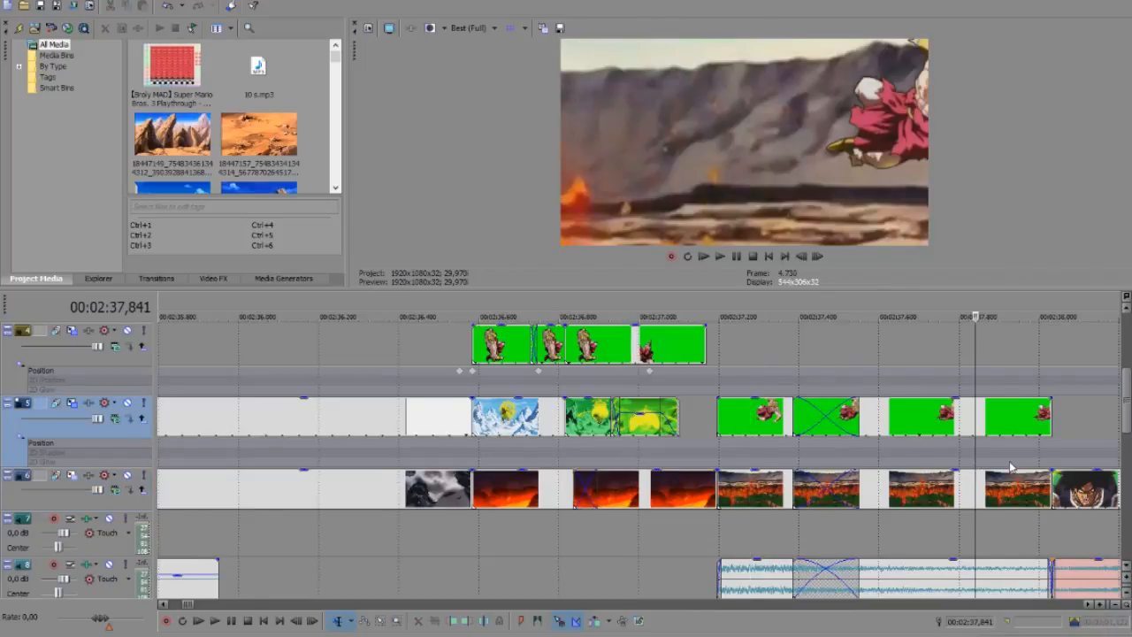
Examine the screaming face close-up clip on track 6 between about 2:38.1 and 2:39.6
scroll(1013, 467, down, 3)
click(680, 436)
click(759, 432)
click(858, 432)
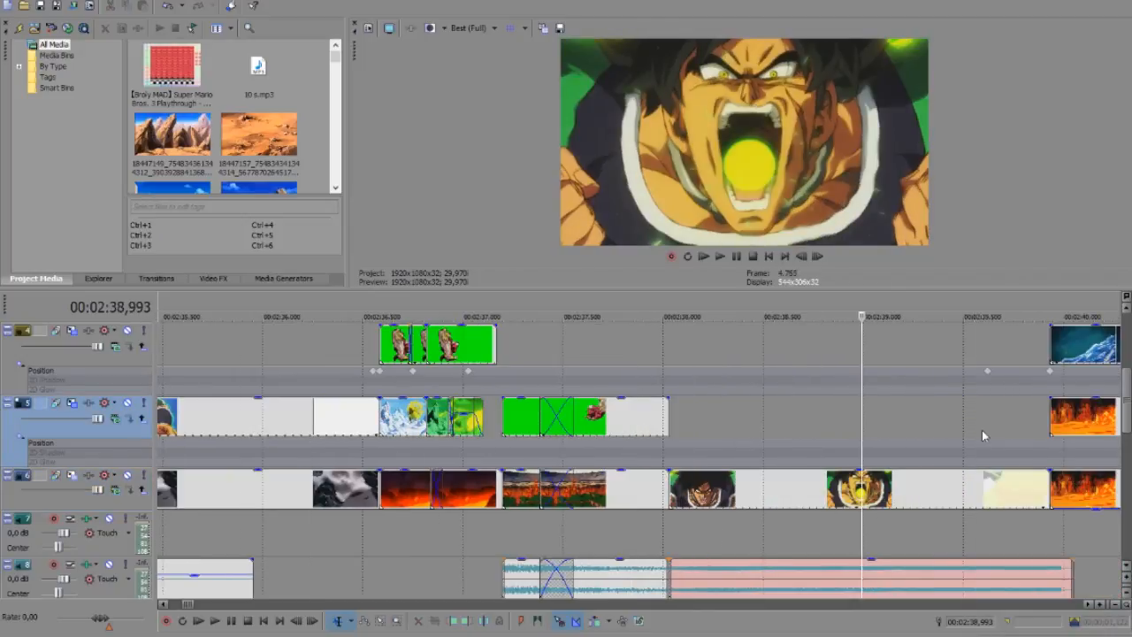
click(981, 430)
click(811, 453)
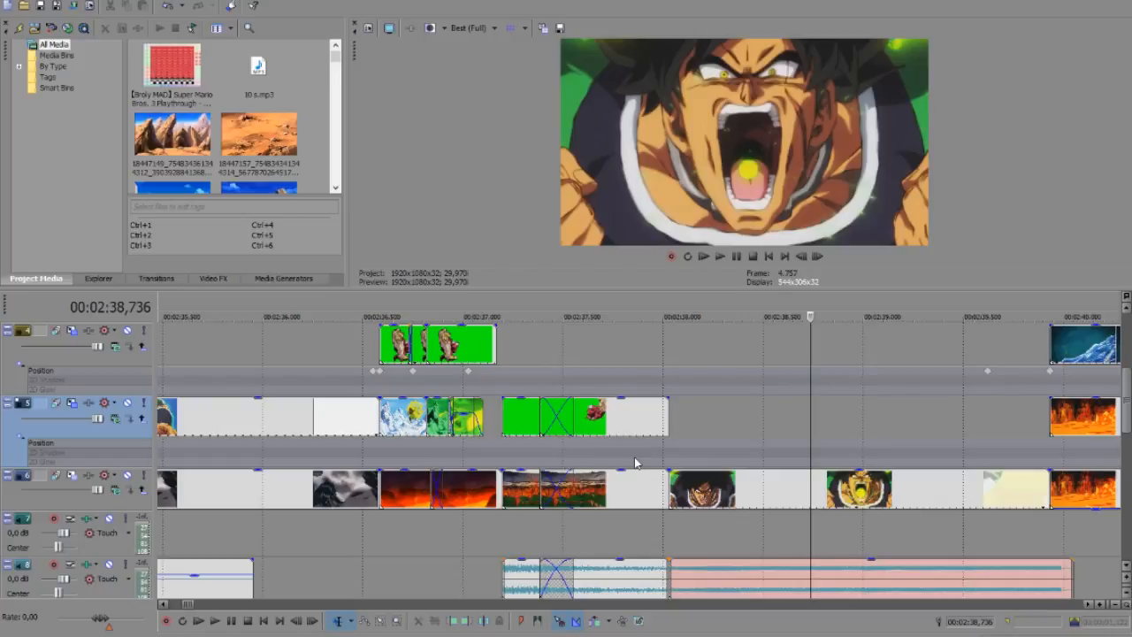
click(633, 462)
click(887, 442)
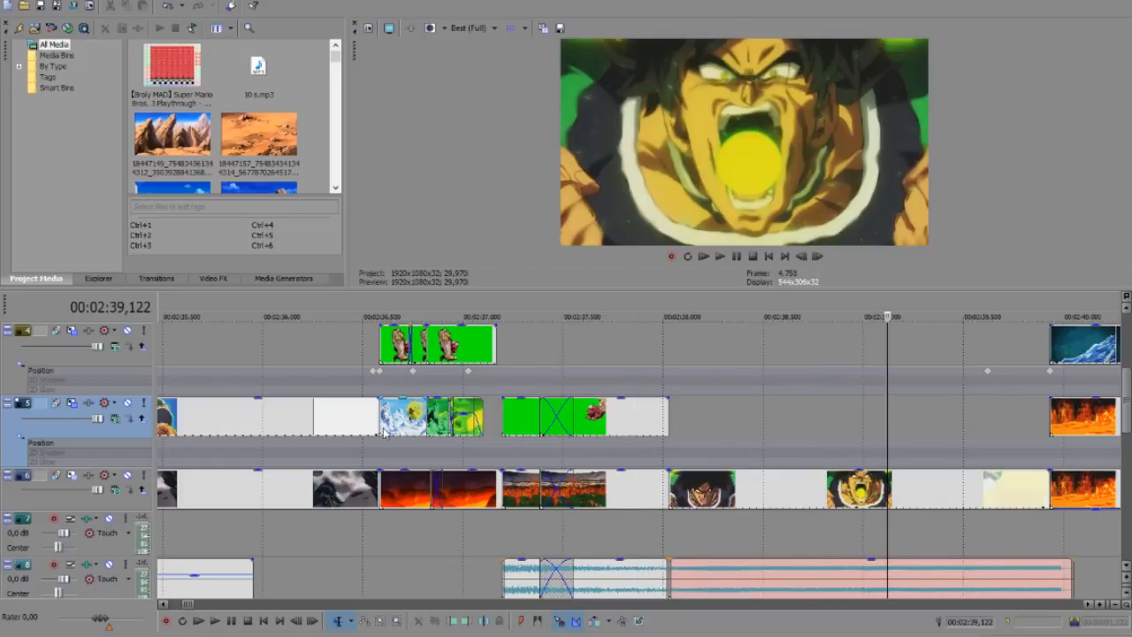
Select the punch clip on track 5 and preview its end at about 2:36.45
click(394, 426)
click(352, 428)
scroll(908, 416, down, 2)
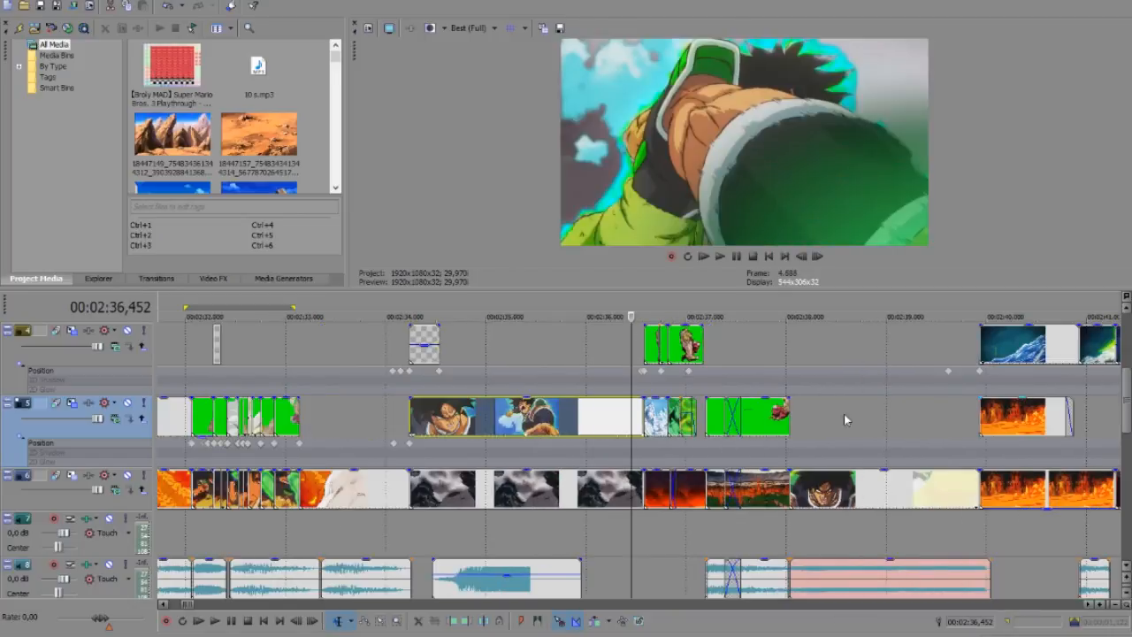
Preview the falling green-screen character at about 2:37.8 and the burning overlay scene on track 5 at 2:40.566
click(786, 421)
click(764, 423)
scroll(742, 425, down, 2)
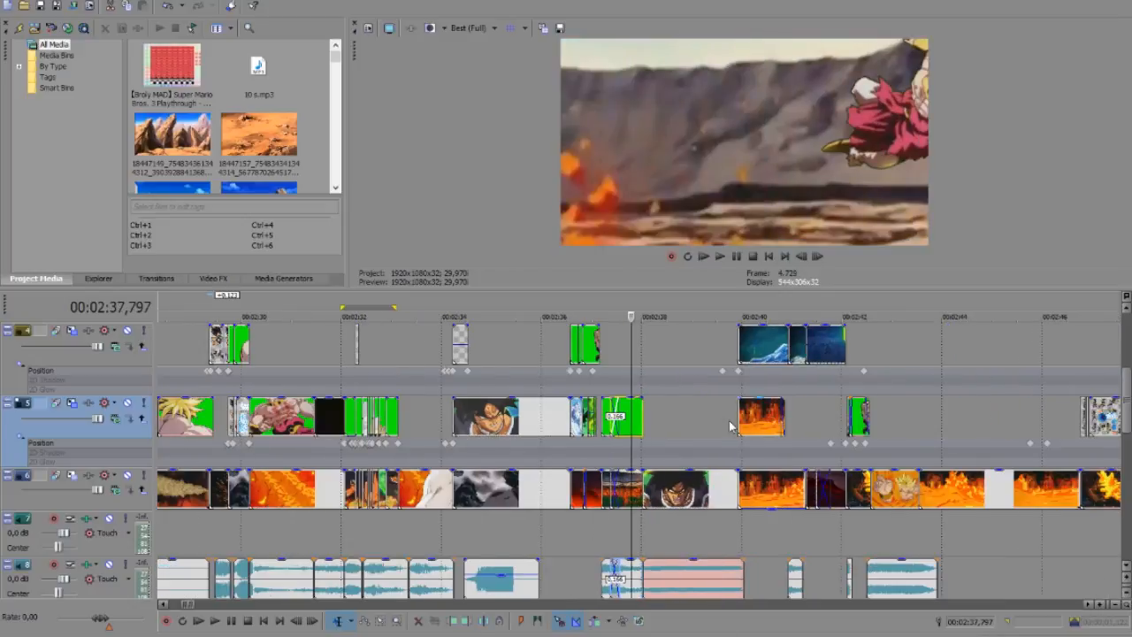
click(696, 419)
click(680, 425)
click(761, 428)
scroll(832, 433, up, 5)
click(696, 416)
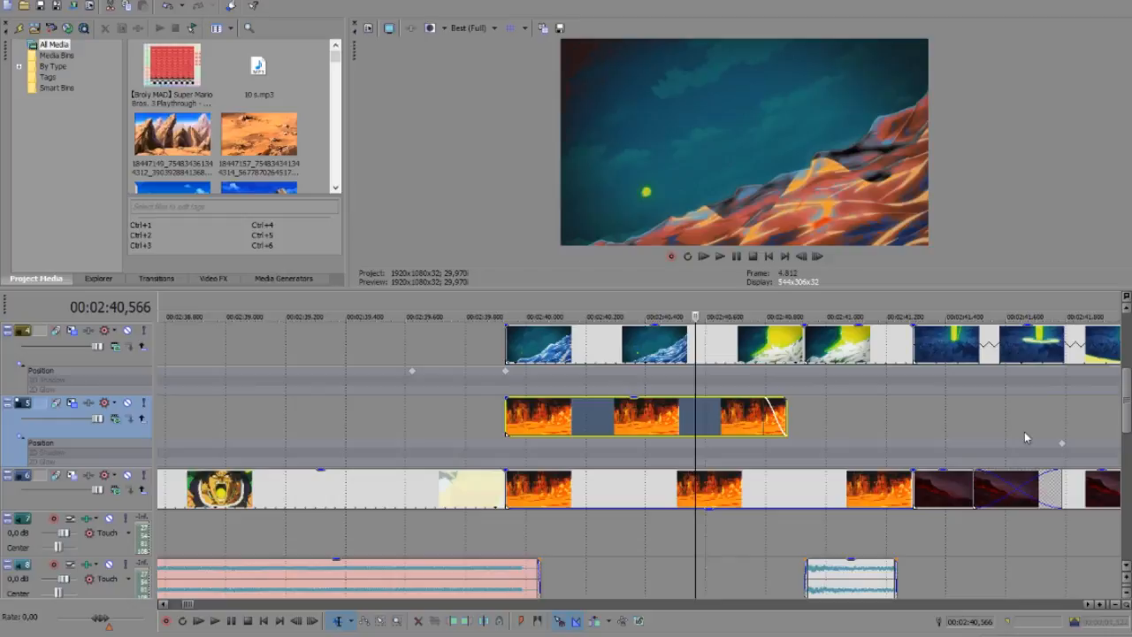
Turn off the Wave effect on the burning overlay clip on track 5 at 2:40.662
scroll(887, 406, up, 1)
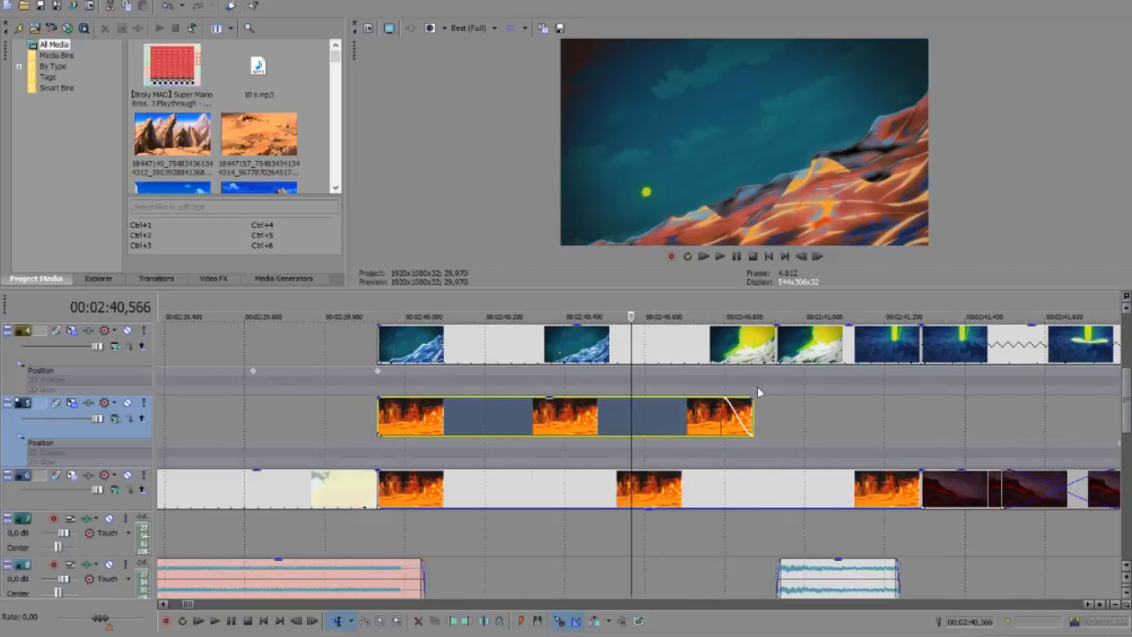
click(670, 425)
right_click(674, 412)
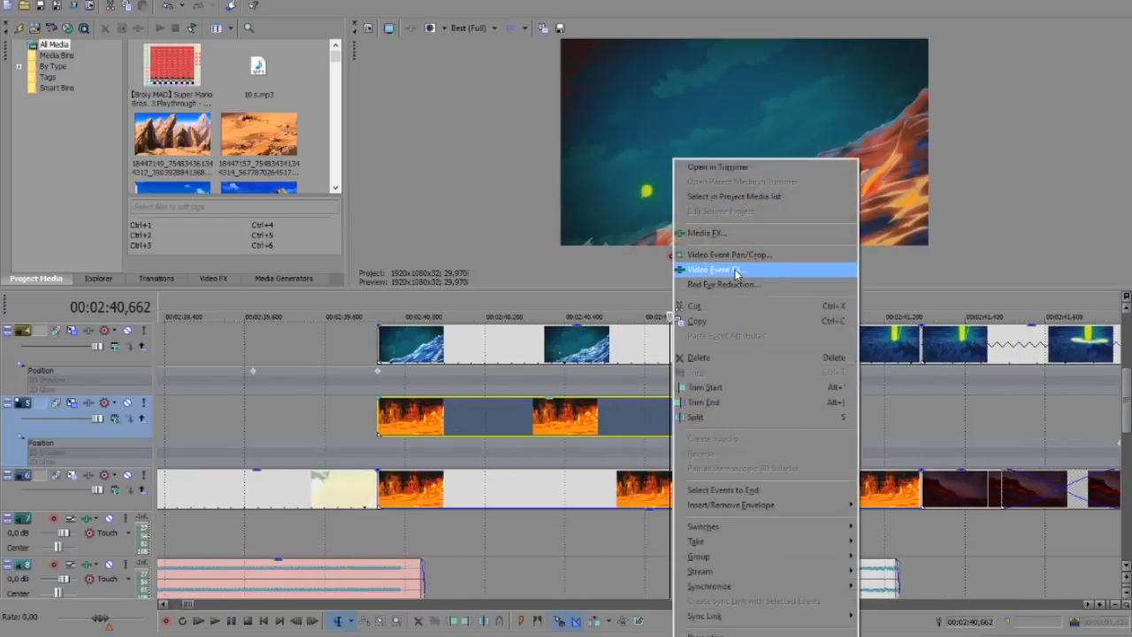
click(707, 272)
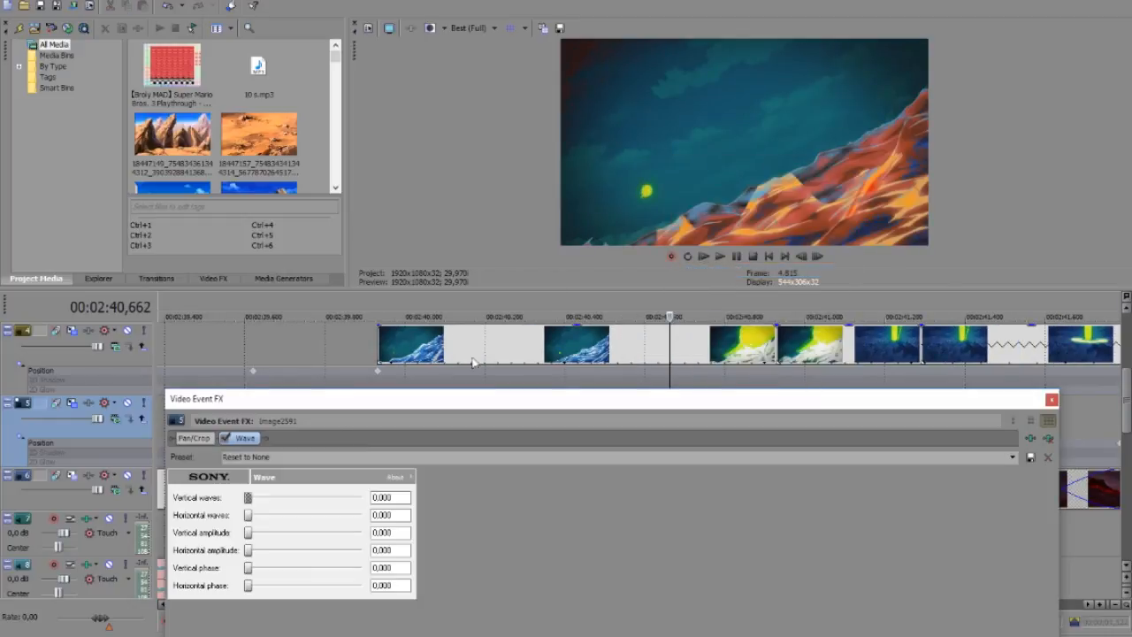
click(226, 439)
click(226, 438)
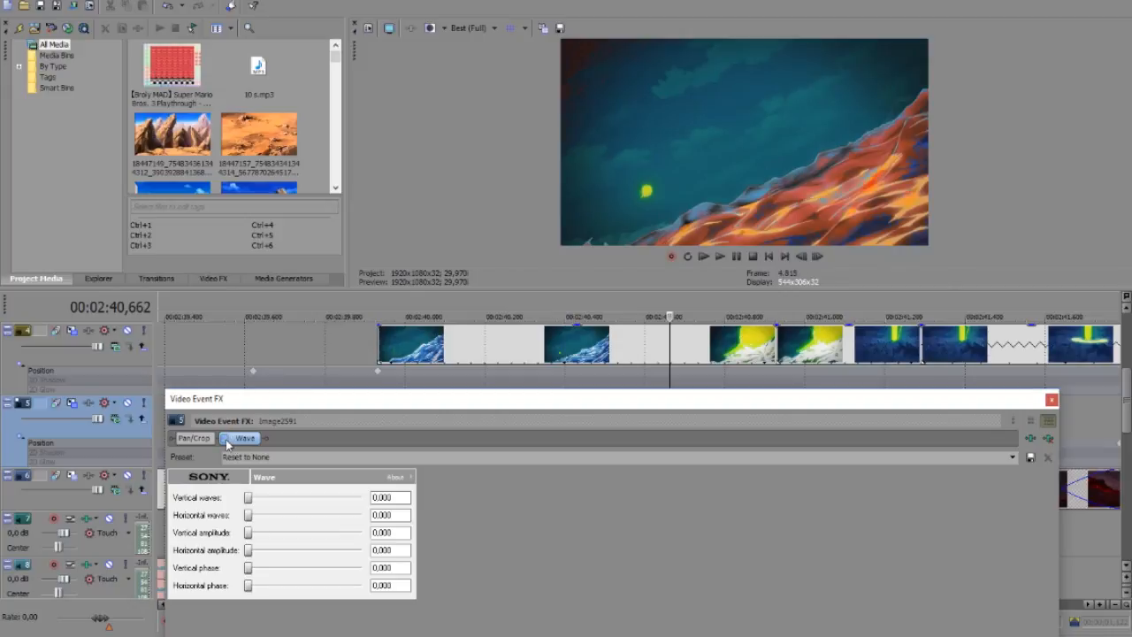
click(1050, 399)
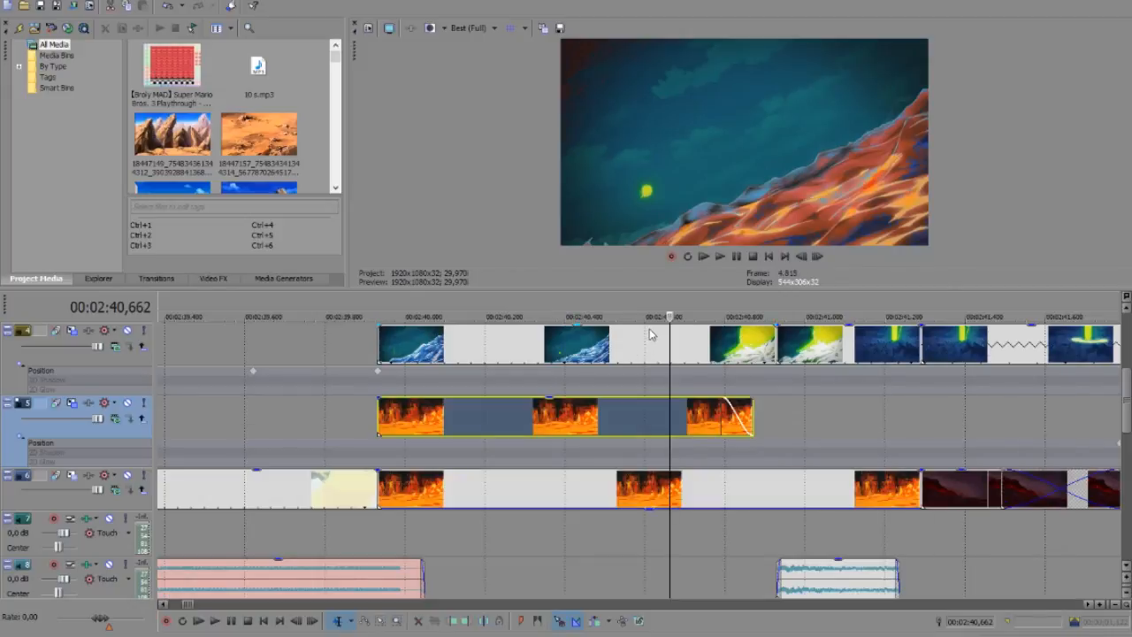
Make the track 4 energy-blast clip fully transparent and preview the burning overlay alone between about 2:40.75 and 2:40.89
drag(654, 327, 670, 389)
click(704, 432)
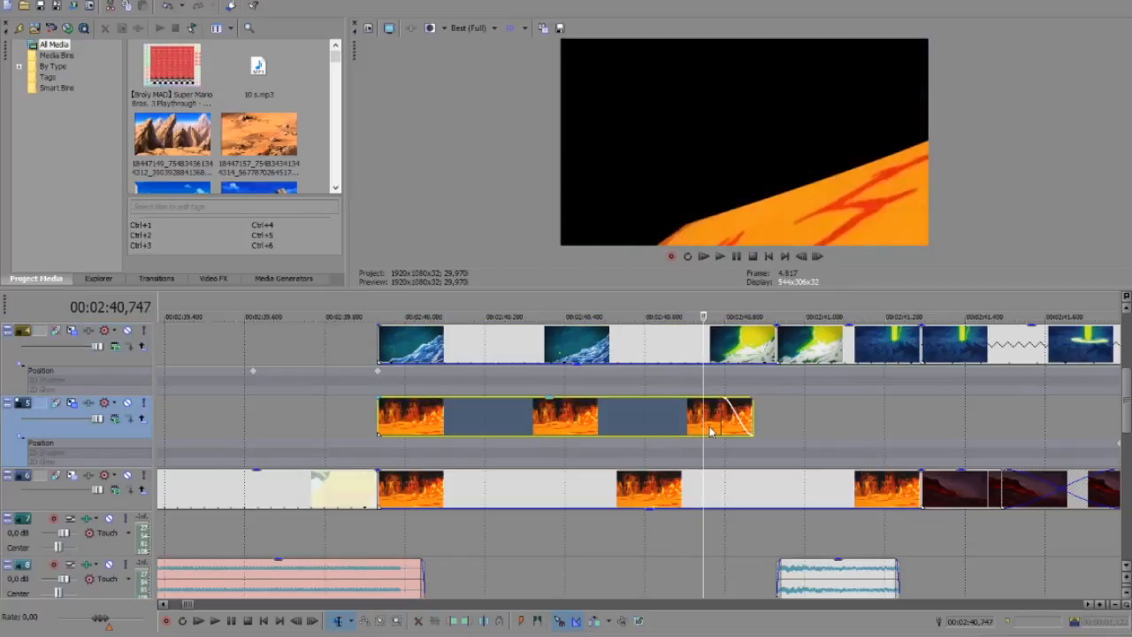
click(708, 427)
click(715, 428)
click(732, 422)
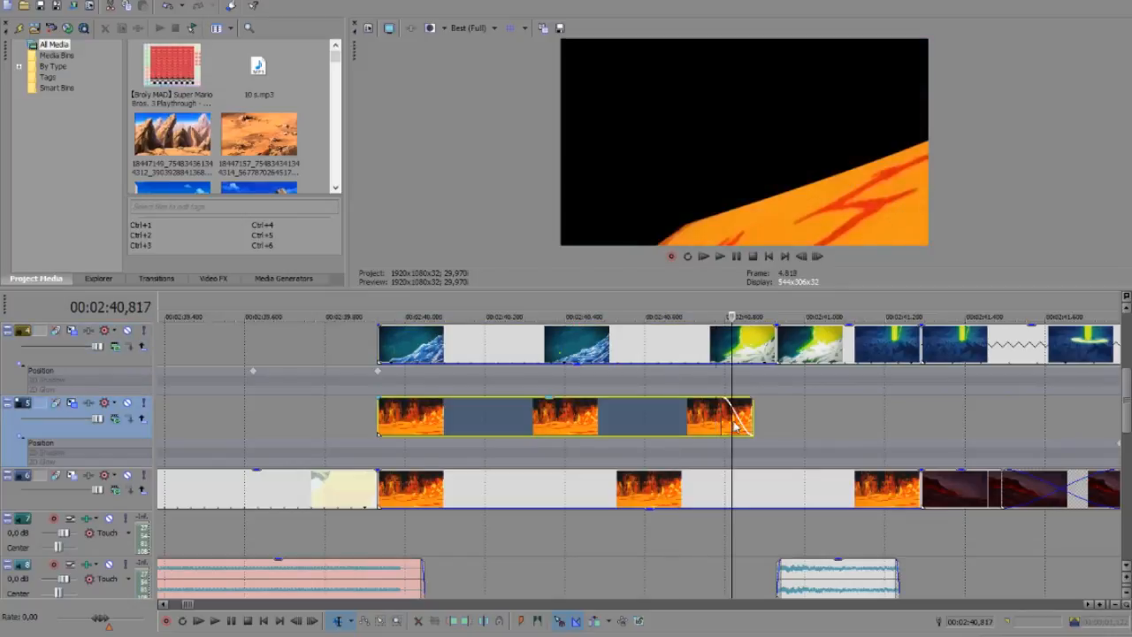
click(747, 423)
click(761, 420)
click(716, 422)
Turn the Wave effect back on for the burning overlay clip and restore the track 4 clip's full opacity
right_click(699, 423)
click(742, 271)
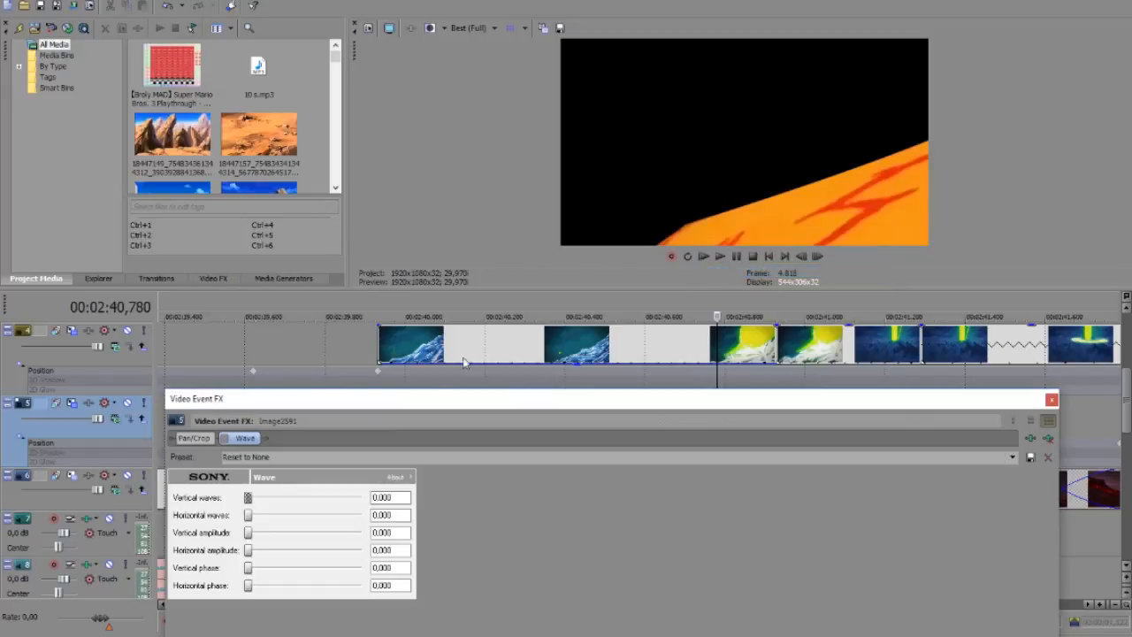
click(1052, 399)
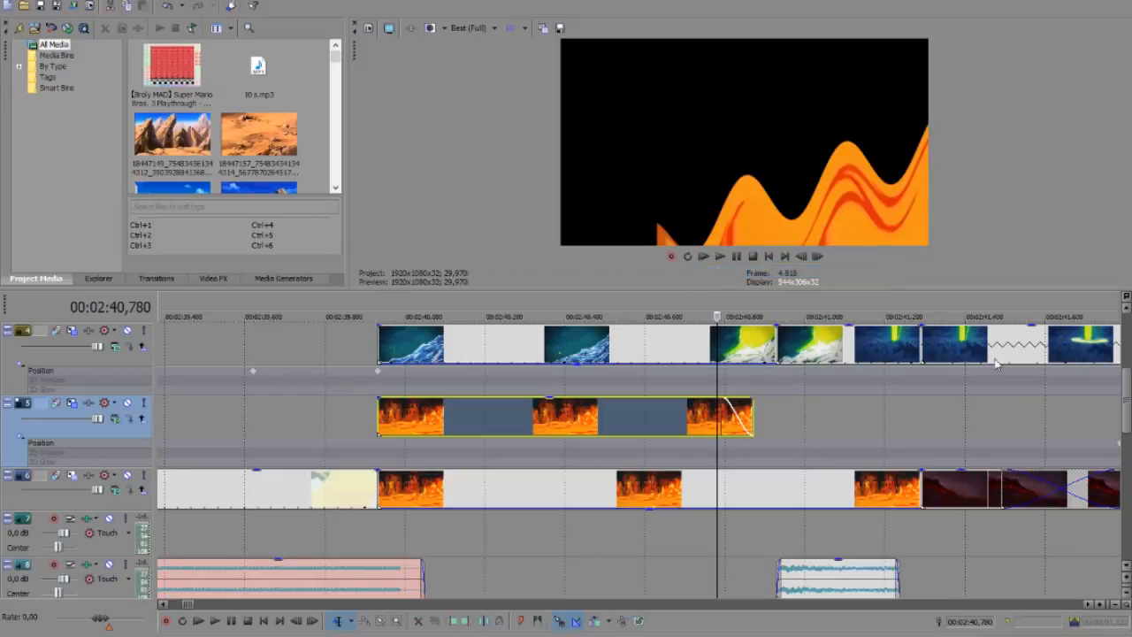
drag(665, 364, 657, 271)
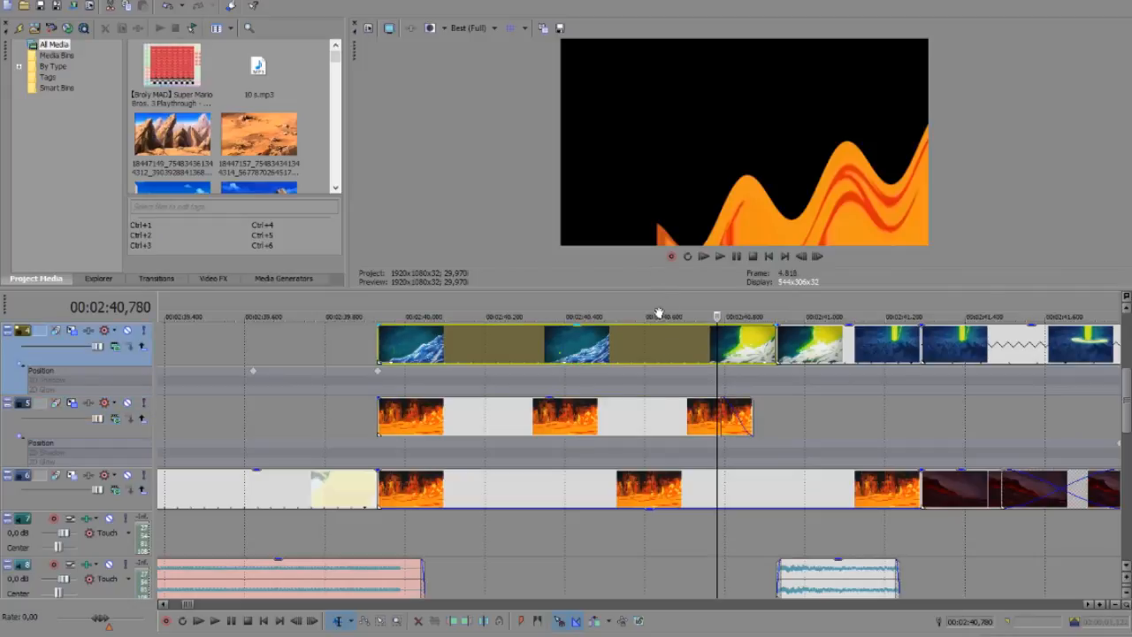
Make the burning overlay clip on track 5 fully transparent and preview the track 4 mountain clip at 2:40.618
drag(679, 399, 674, 464)
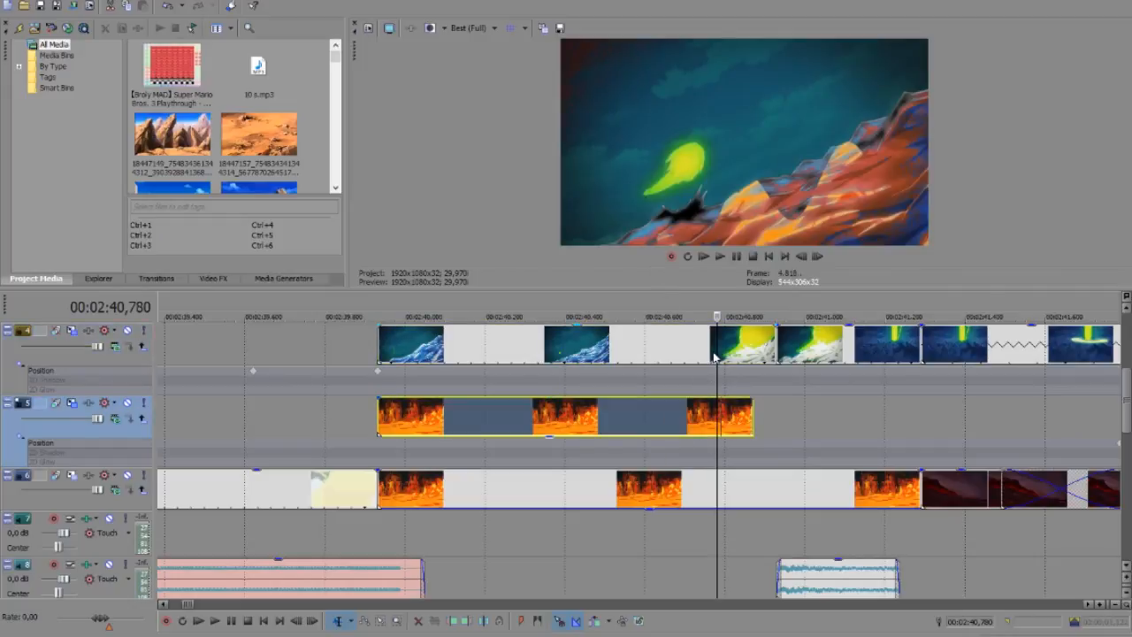
click(652, 345)
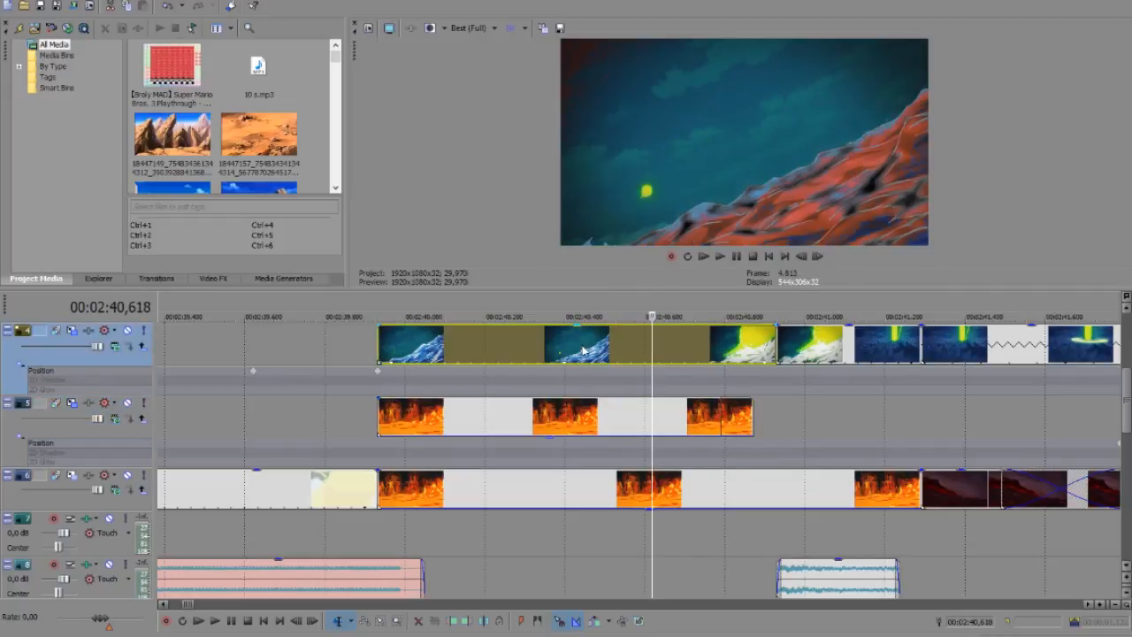
key(space)
Examine the Color Corrector (Secondary) and Chroma Keyer effects applied to the track 4 mountain clip at 2:40.351
right_click(627, 343)
click(688, 271)
drag(916, 399, 752, 161)
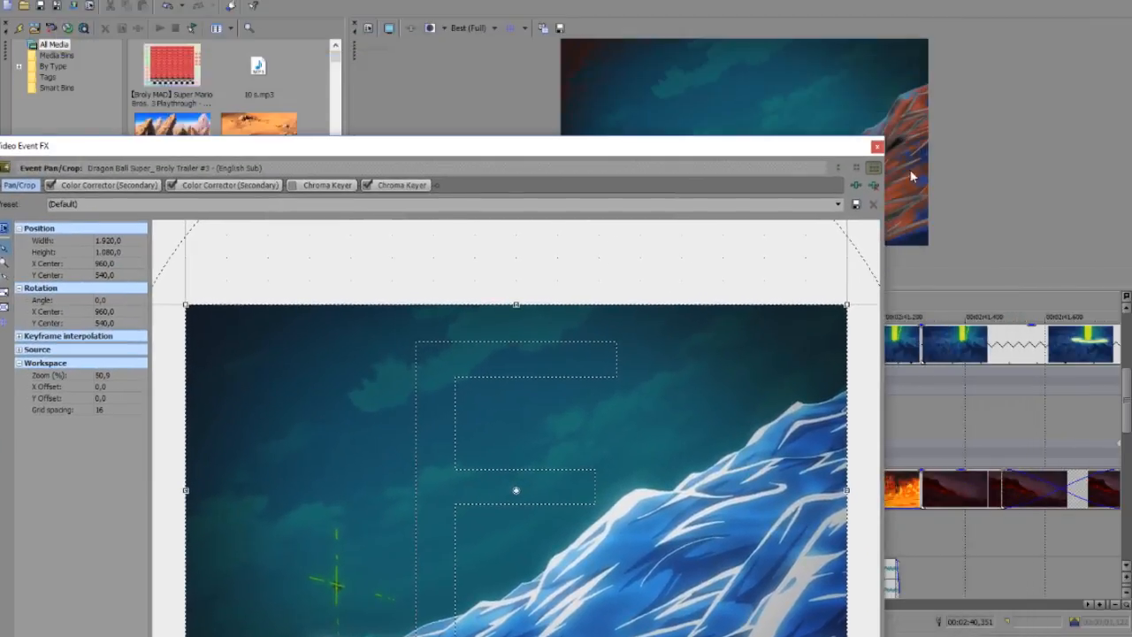
click(877, 146)
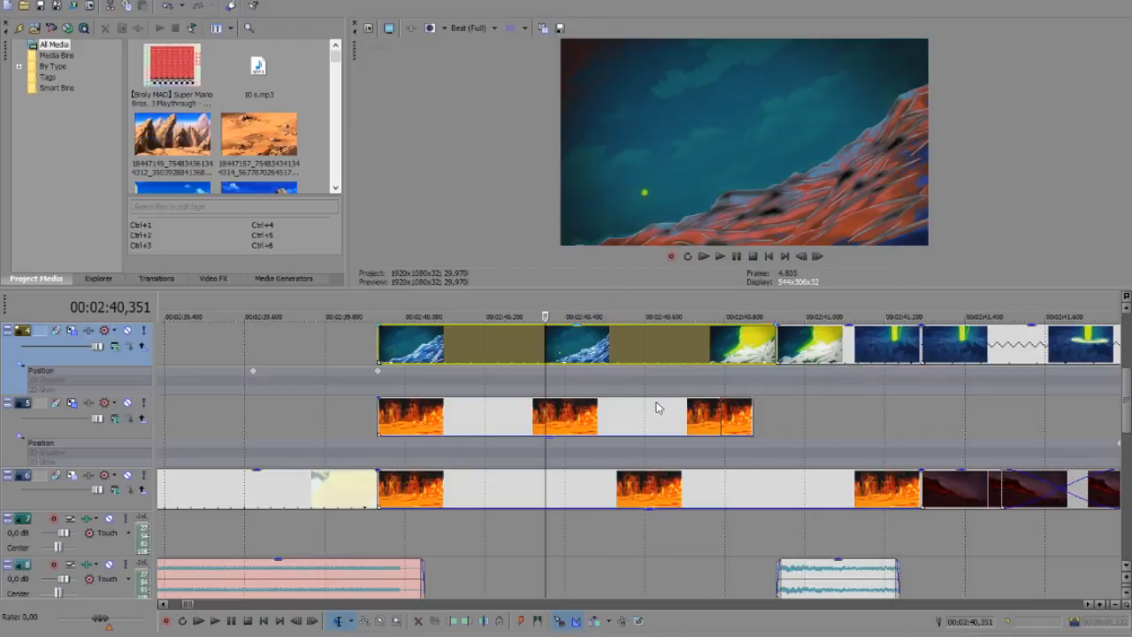
Select the burning background clip on track 6 and preview it up to about 2:40.716
click(630, 500)
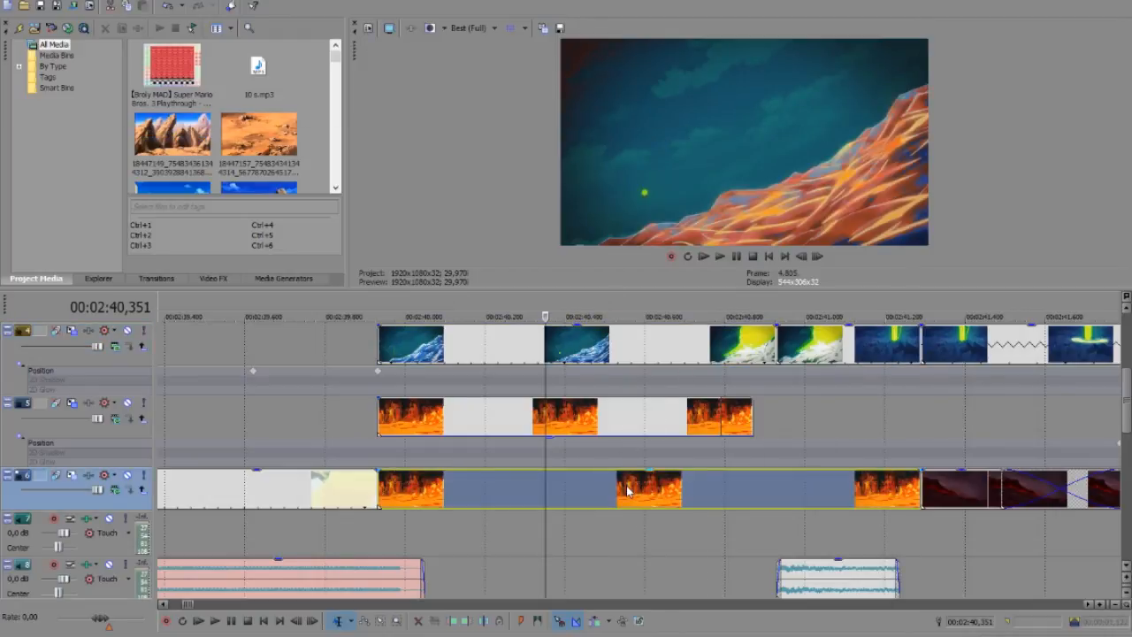
click(628, 492)
click(692, 496)
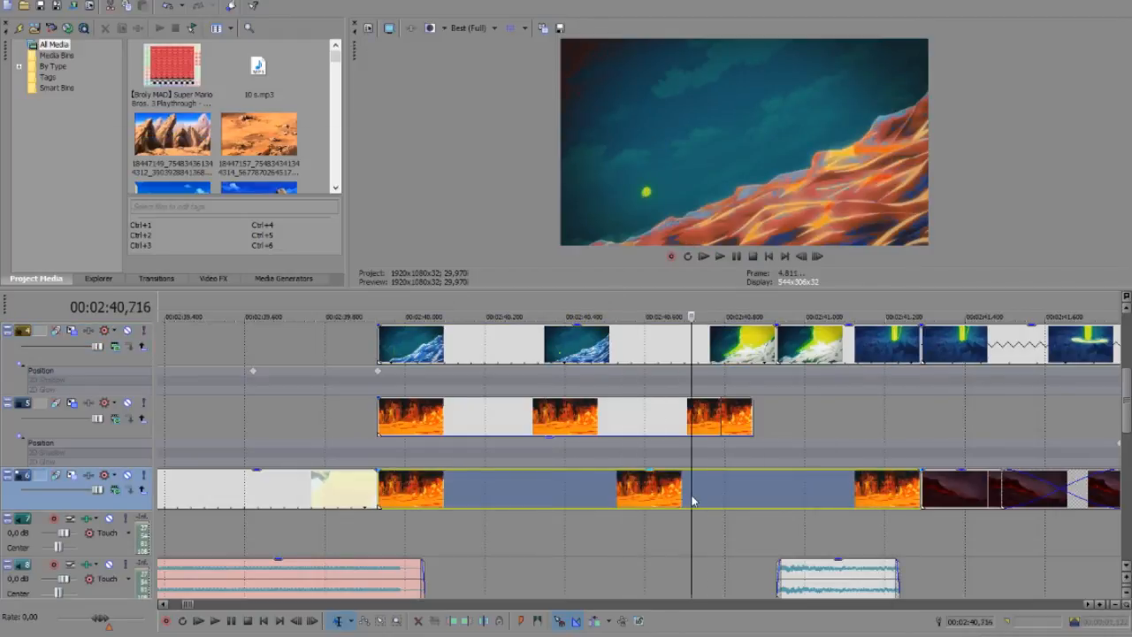
click(611, 498)
Restore the track 5 burning overlay's full opacity and preview its fade-out between about 2:40.625 and 2:40.915
drag(675, 436, 680, 398)
key(space)
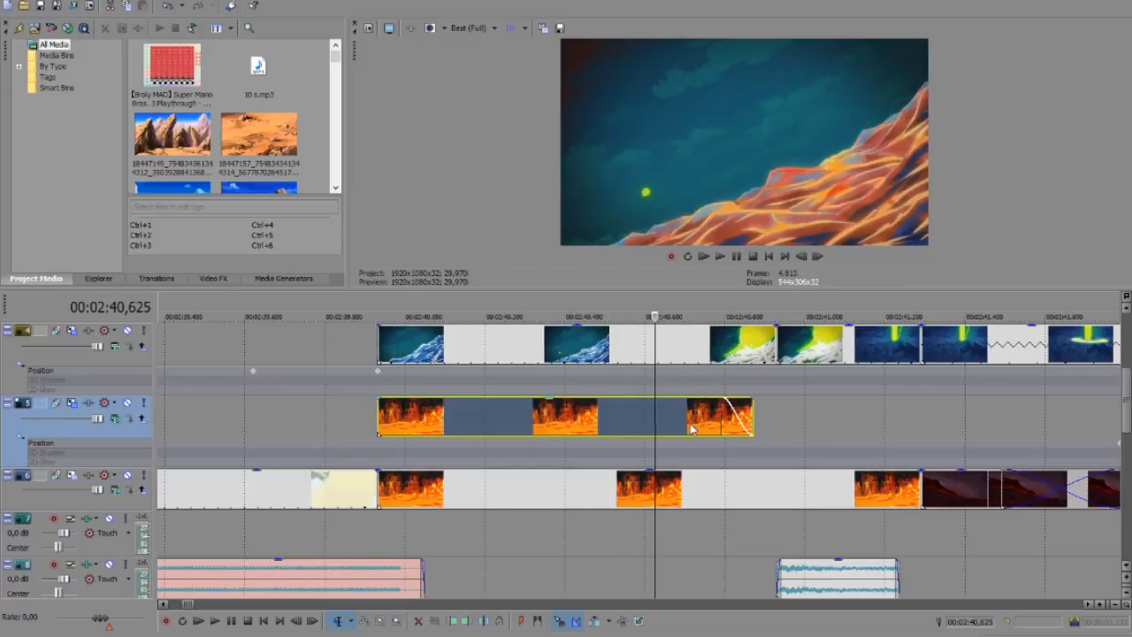
click(691, 429)
click(720, 422)
click(737, 422)
click(771, 424)
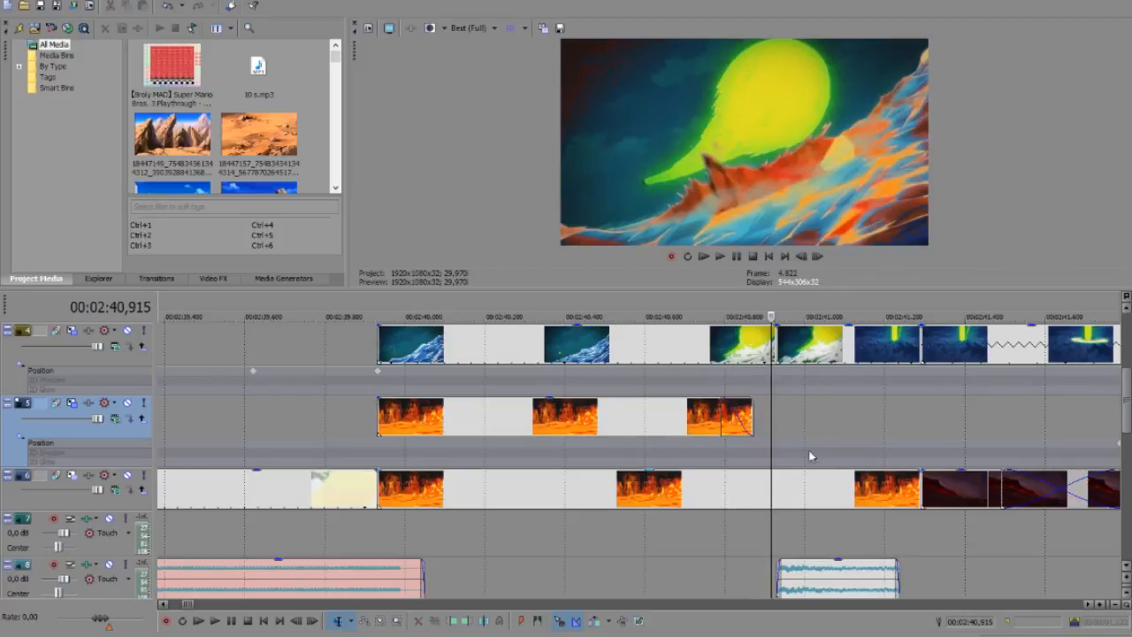
Preview the cut to the growing energy blast on track 4 between about 2:40.93 and 2:41.24
click(796, 427)
scroll(776, 423, up, 3)
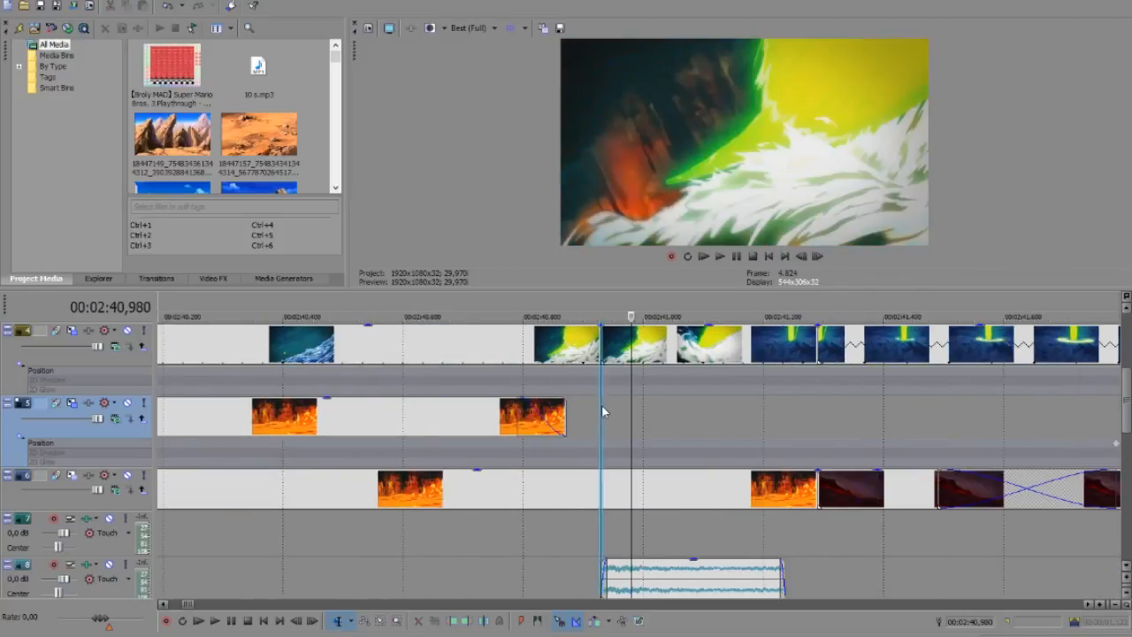
click(601, 410)
scroll(583, 412, up, 3)
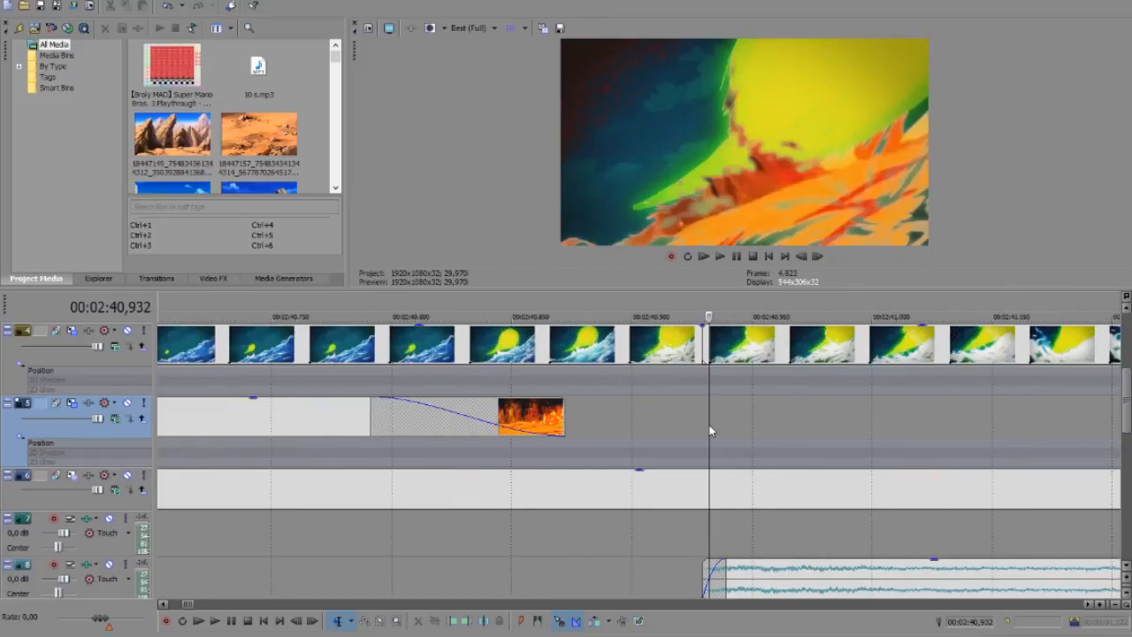
scroll(709, 425, down, 4)
click(754, 432)
scroll(755, 431, down, 3)
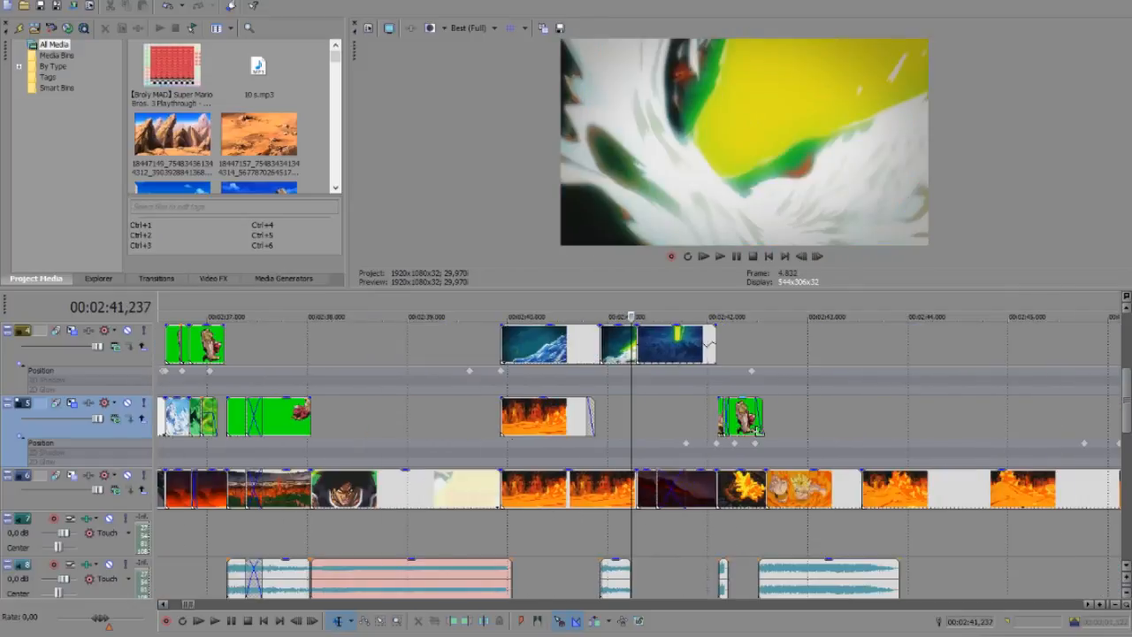
Preview the green energy pillar and ring over the red landscape between about 2:41.73 and 2:42.0
click(682, 446)
scroll(717, 452, up, 4)
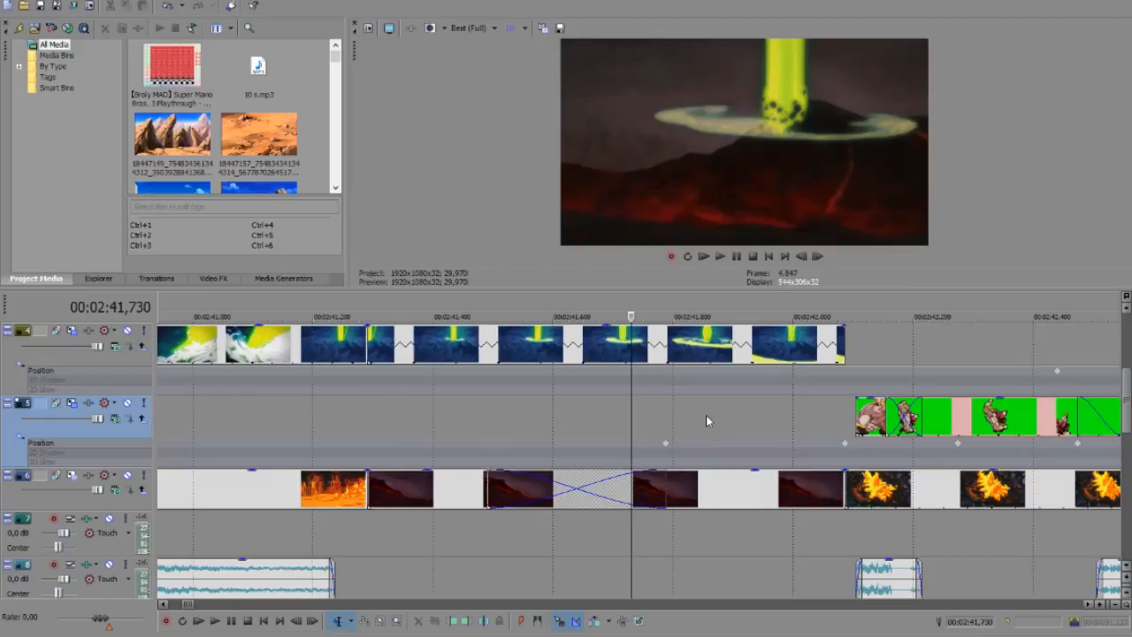
click(706, 415)
scroll(677, 414, up, 2)
click(678, 414)
scroll(677, 414, down, 4)
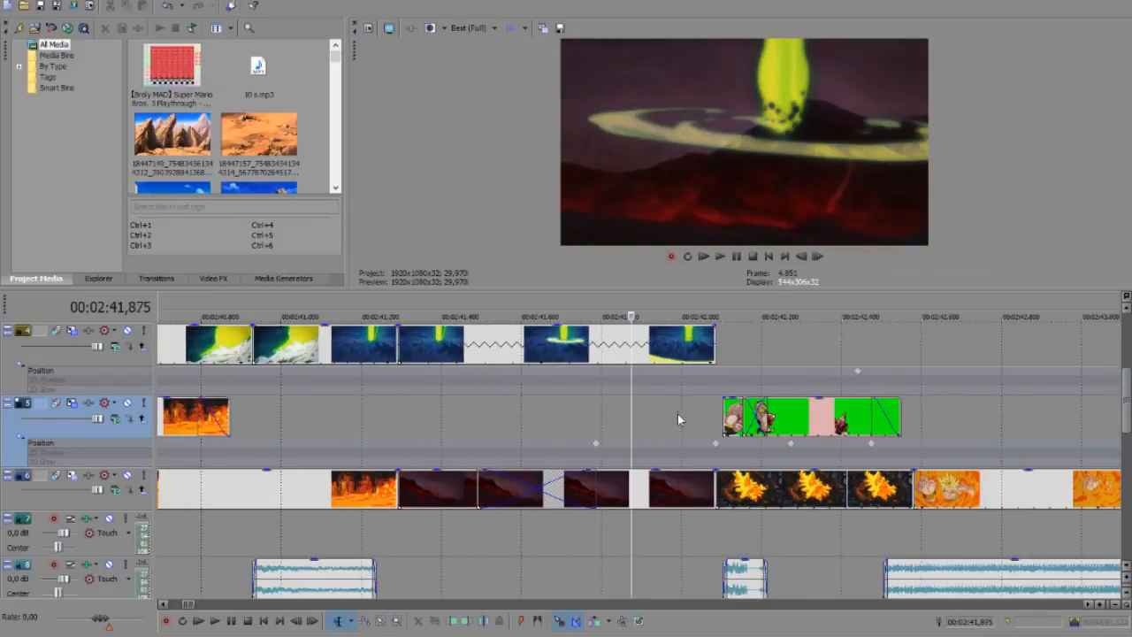
click(677, 414)
Preview the green-screen character falling over the explosion background between about 2:42.18 and 2:42.36
click(762, 416)
scroll(762, 416, down, 2)
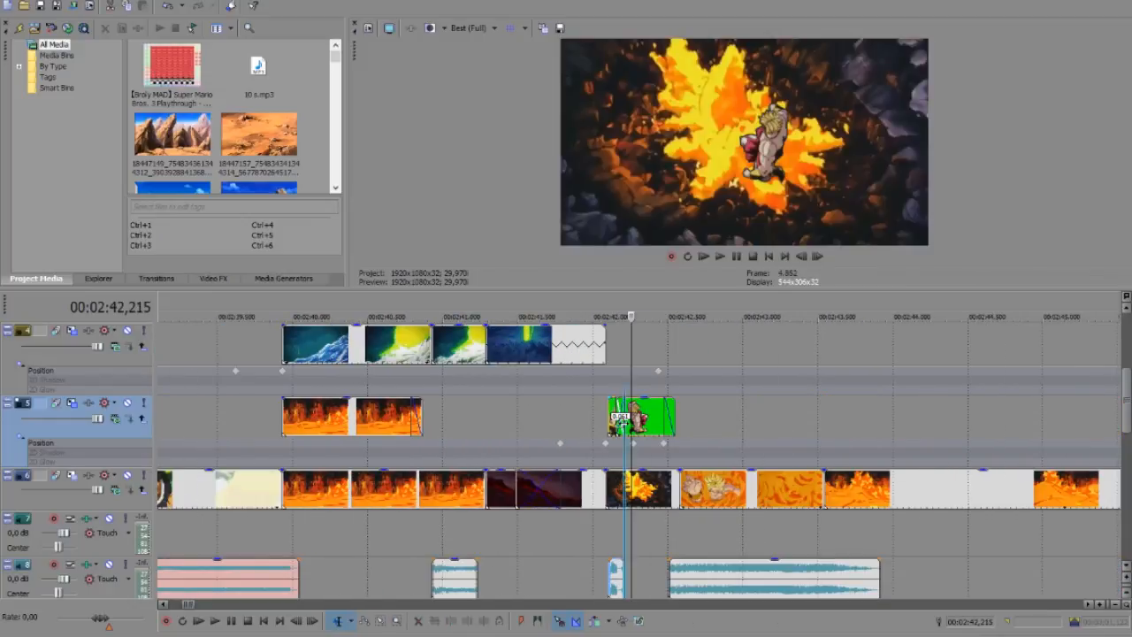
scroll(621, 422, up, 3)
click(607, 424)
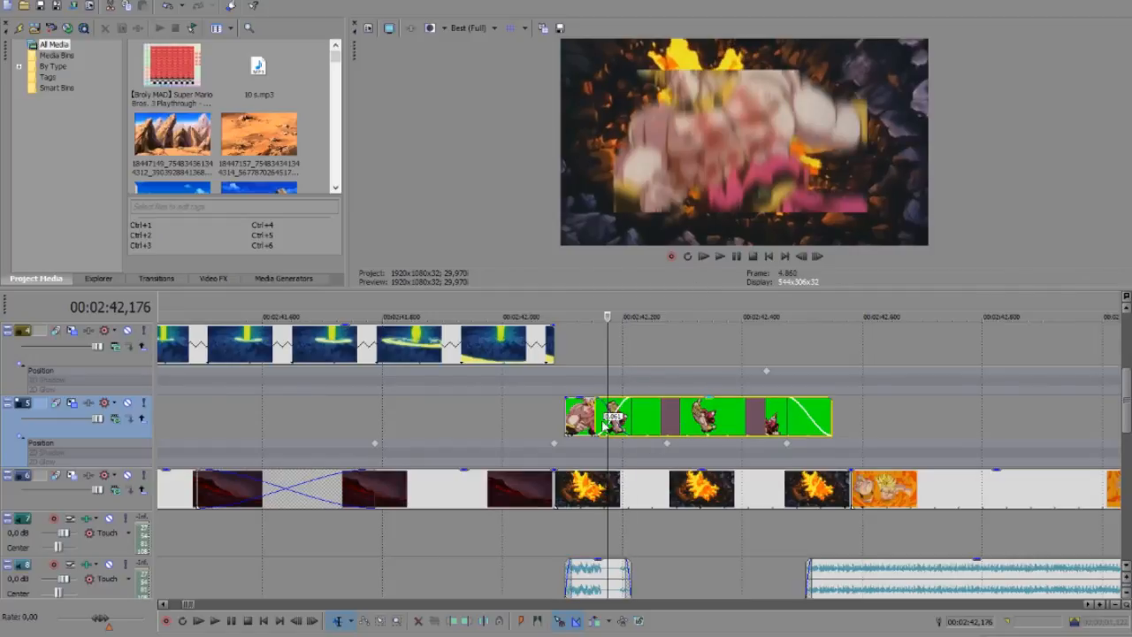
click(587, 424)
click(673, 425)
click(716, 433)
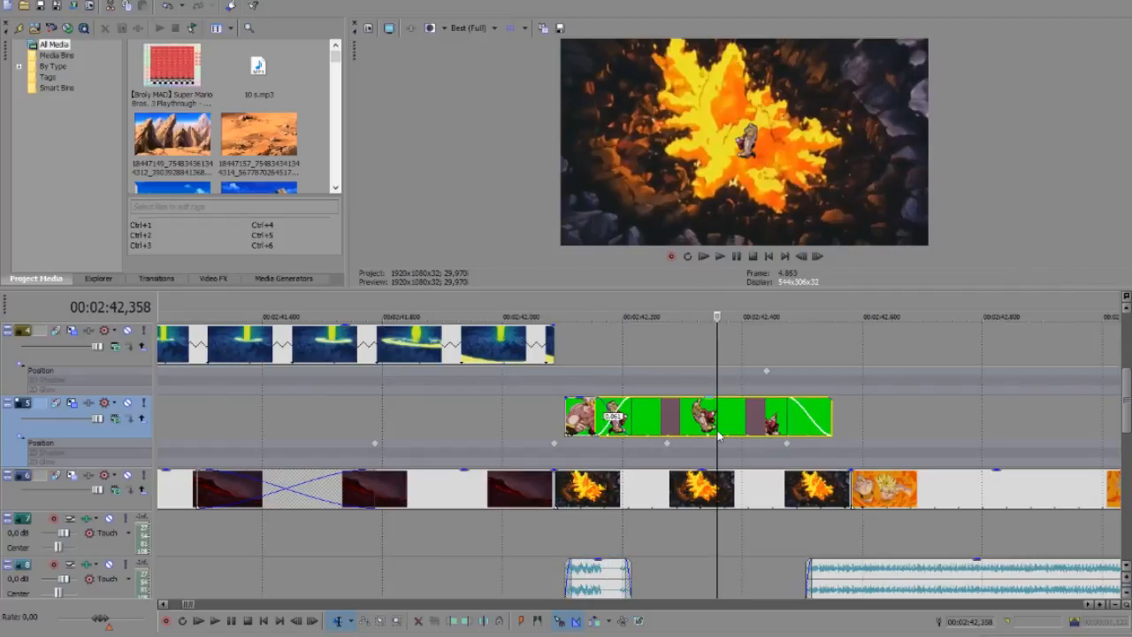
Examine the yellow-haired character, fire and explosion clips on track 6 up to about 2:47.623
scroll(765, 427, down, 2)
click(703, 492)
scroll(703, 492, down, 2)
click(719, 493)
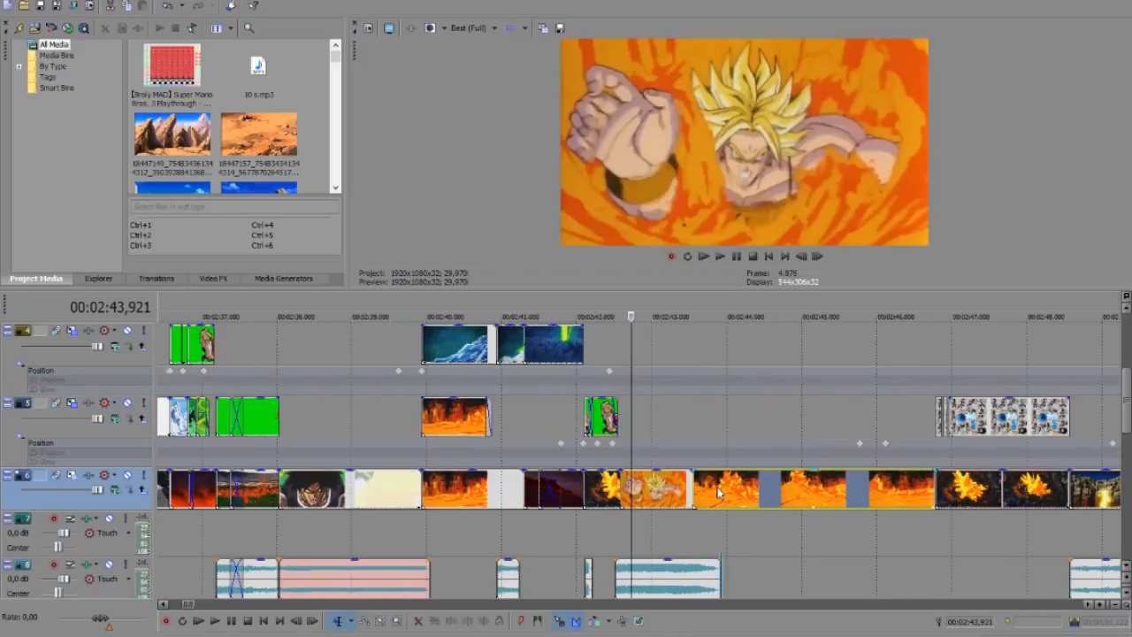
scroll(718, 493, down, 4)
click(727, 495)
scroll(663, 496, up, 5)
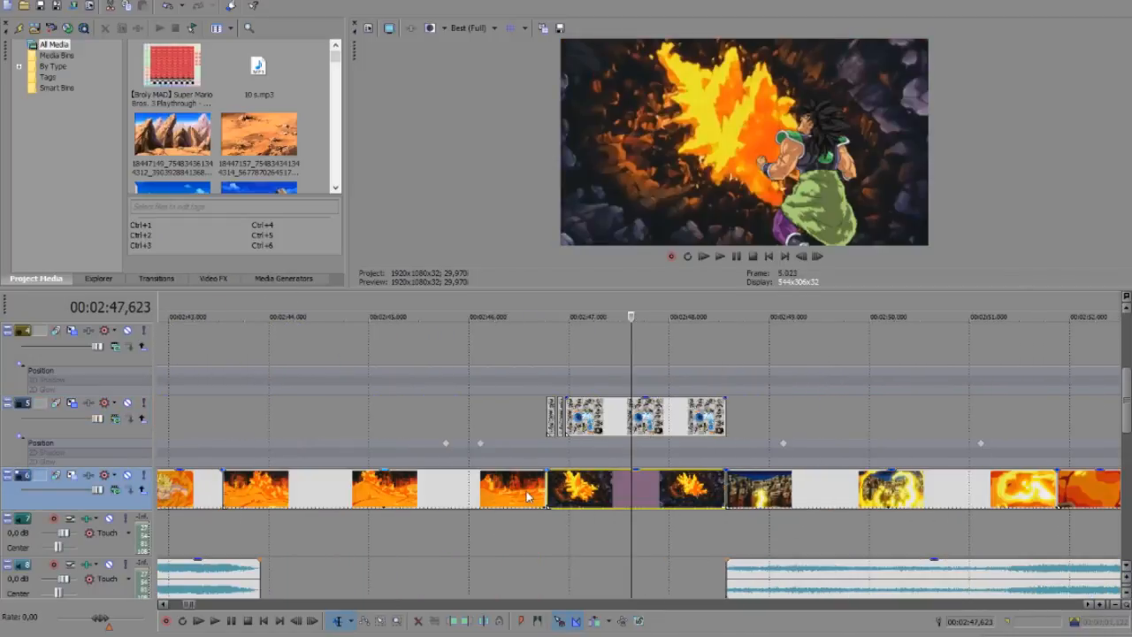
Examine the pan/crop mask cutting the striped character out of the sprite sheet on track 5 at 2:46.932
click(581, 486)
scroll(582, 487, up, 4)
click(521, 491)
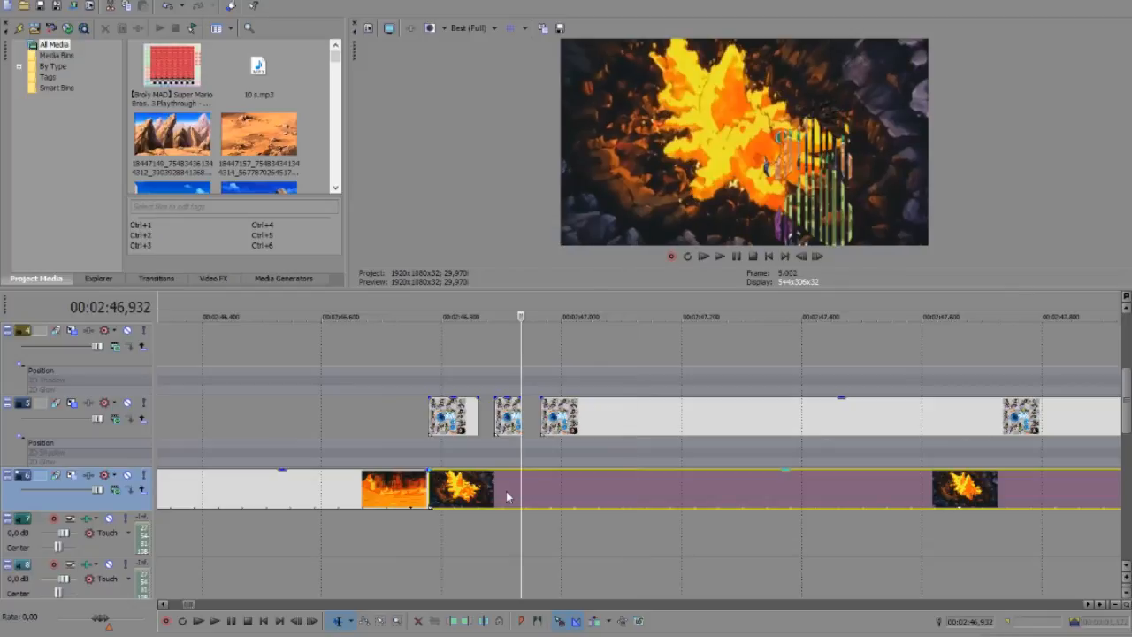
right_click(514, 492)
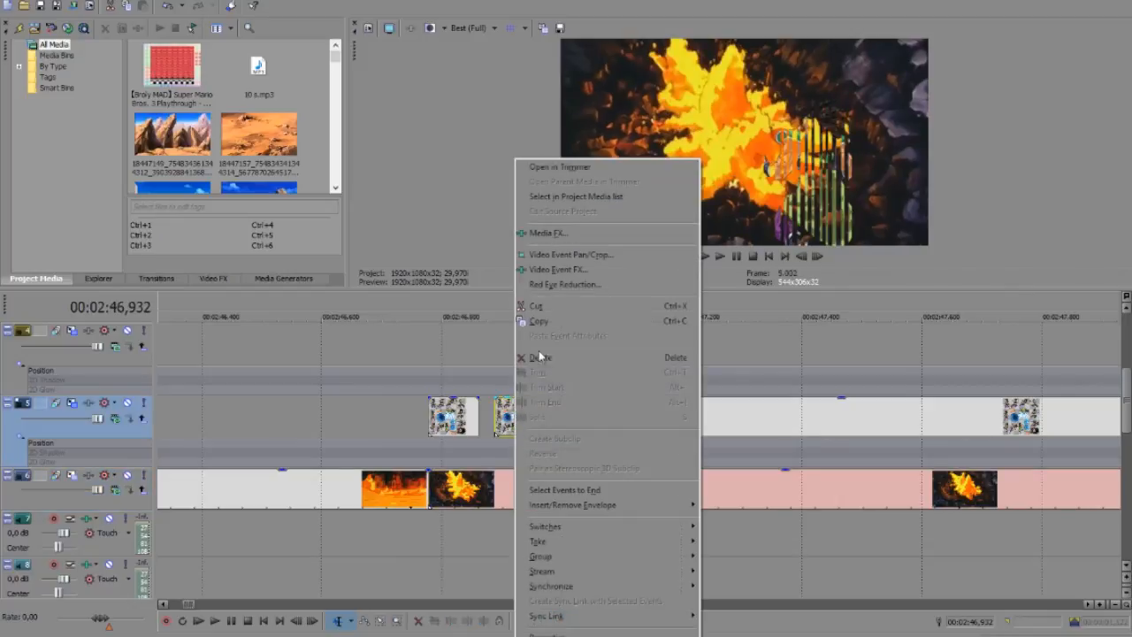
click(598, 265)
click(900, 150)
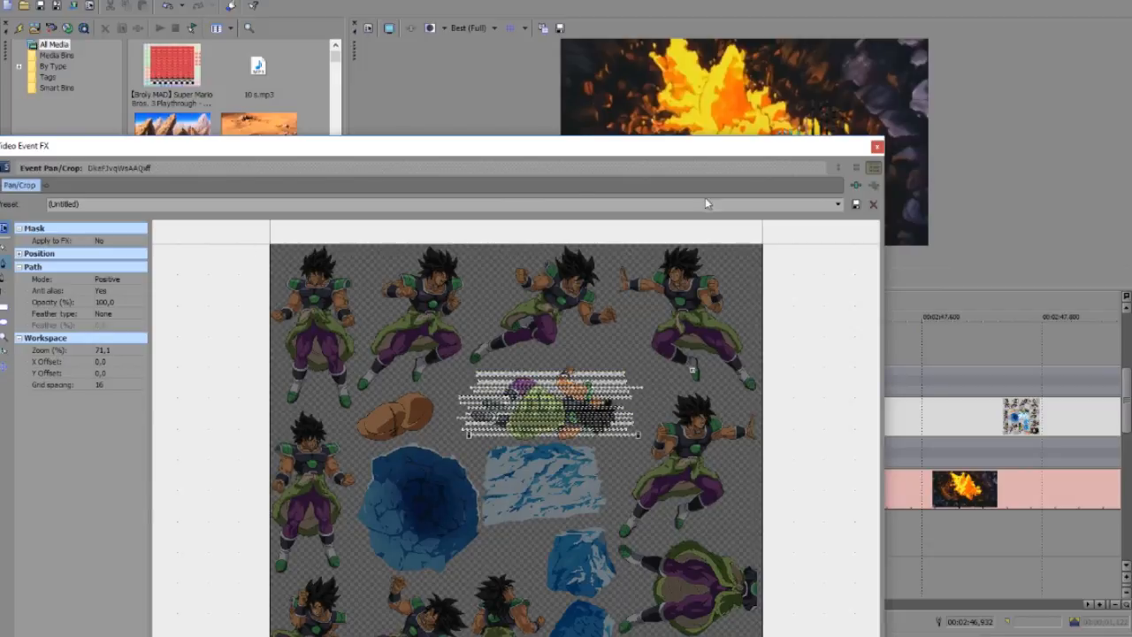
click(877, 148)
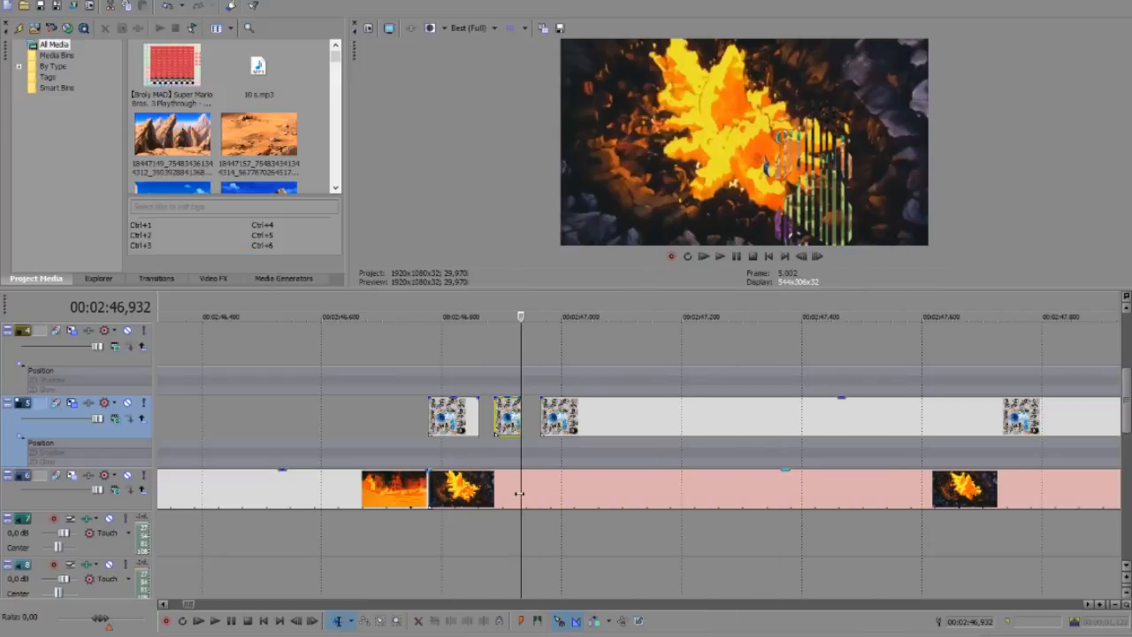
Preview the first short sprite sheet clip on track 5 up to its end at 2:46.862
click(446, 435)
click(466, 434)
click(481, 434)
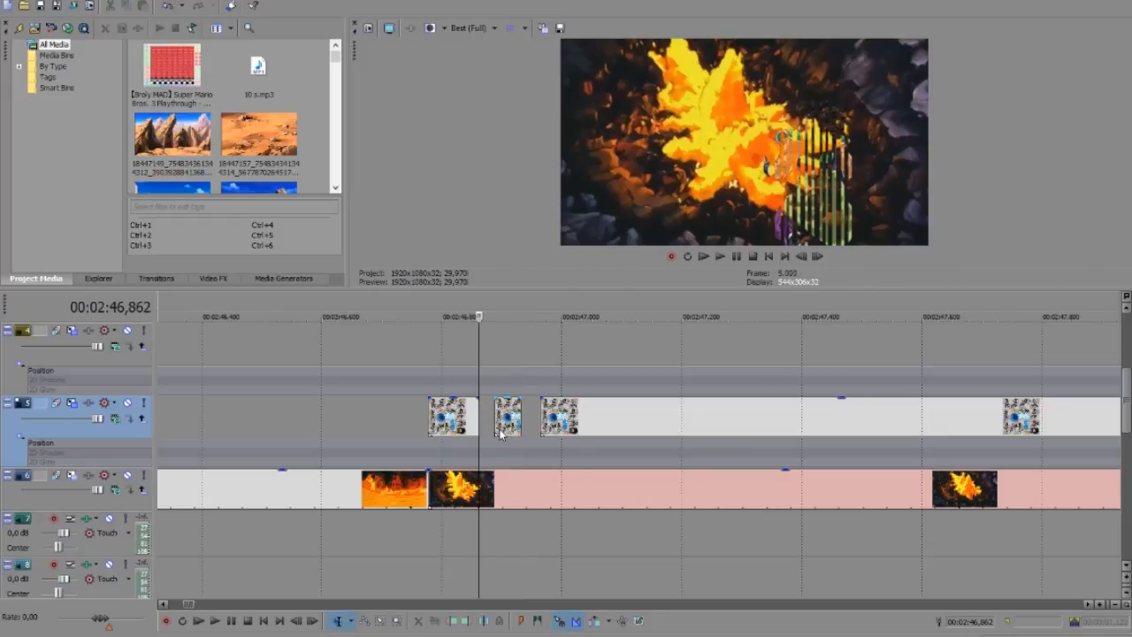
Preview the second and third sprite sheet clips on track 5, up to about 2:46.965
click(501, 433)
click(522, 435)
click(542, 436)
scroll(571, 439, down, 3)
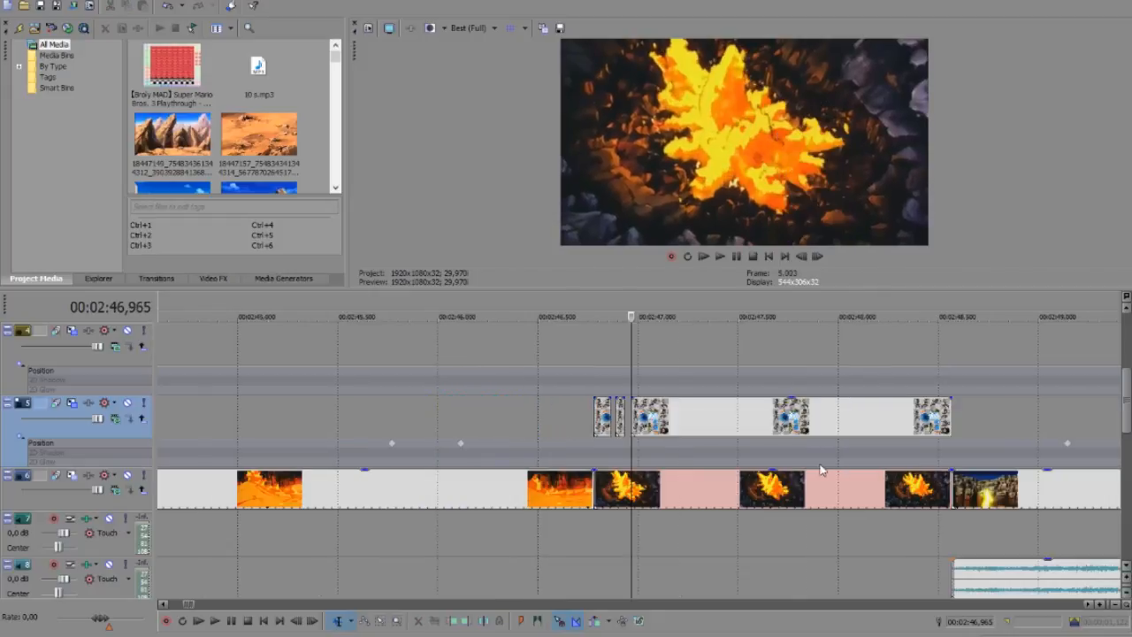
Examine the explosion and energy-sphere clips on track 6 from the end of the sprite sheet section to 2:54.921
click(915, 471)
scroll(911, 492, down, 3)
click(858, 507)
scroll(899, 491, down, 2)
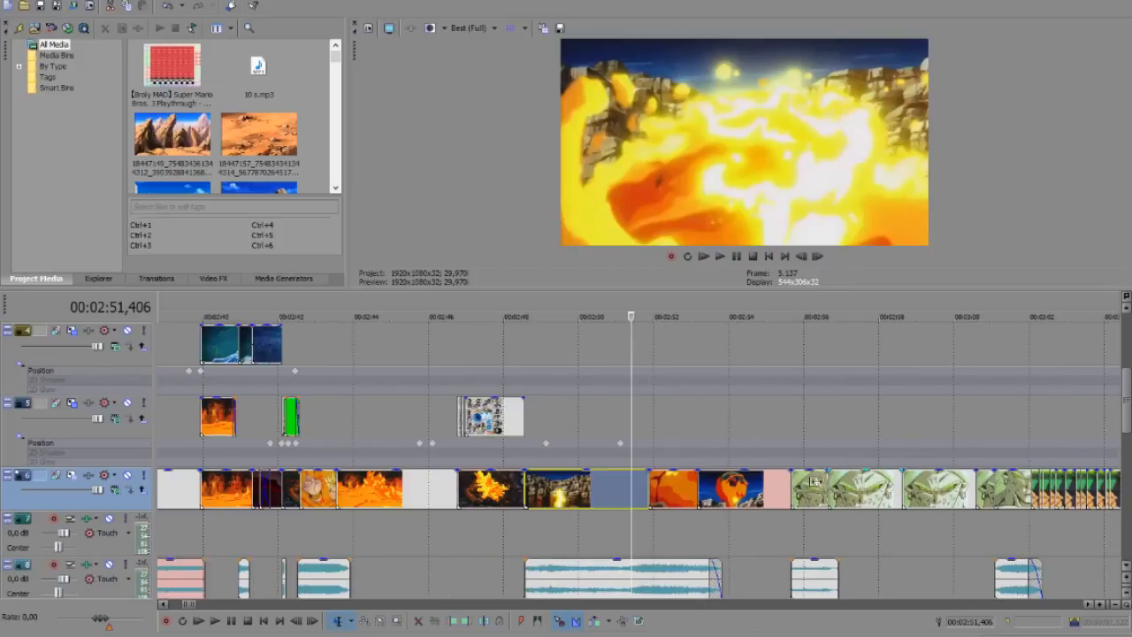
click(814, 482)
click(766, 492)
scroll(776, 492, down, 5)
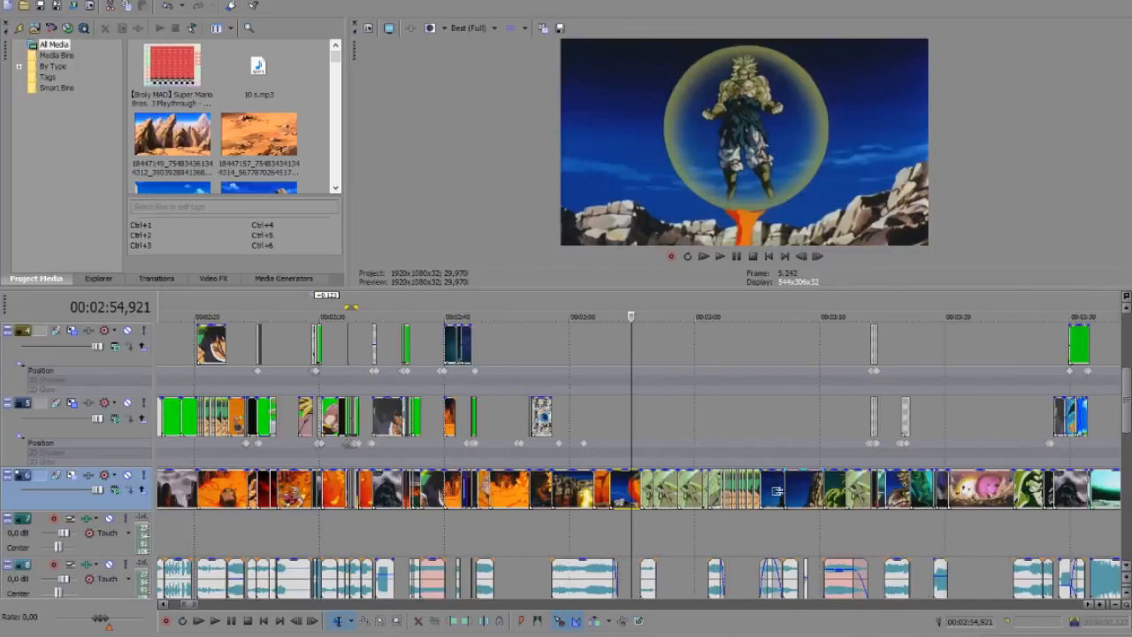
Preview the rock tower clip on track 6 at about 3:07.185
click(765, 492)
scroll(765, 492, up, 5)
click(888, 492)
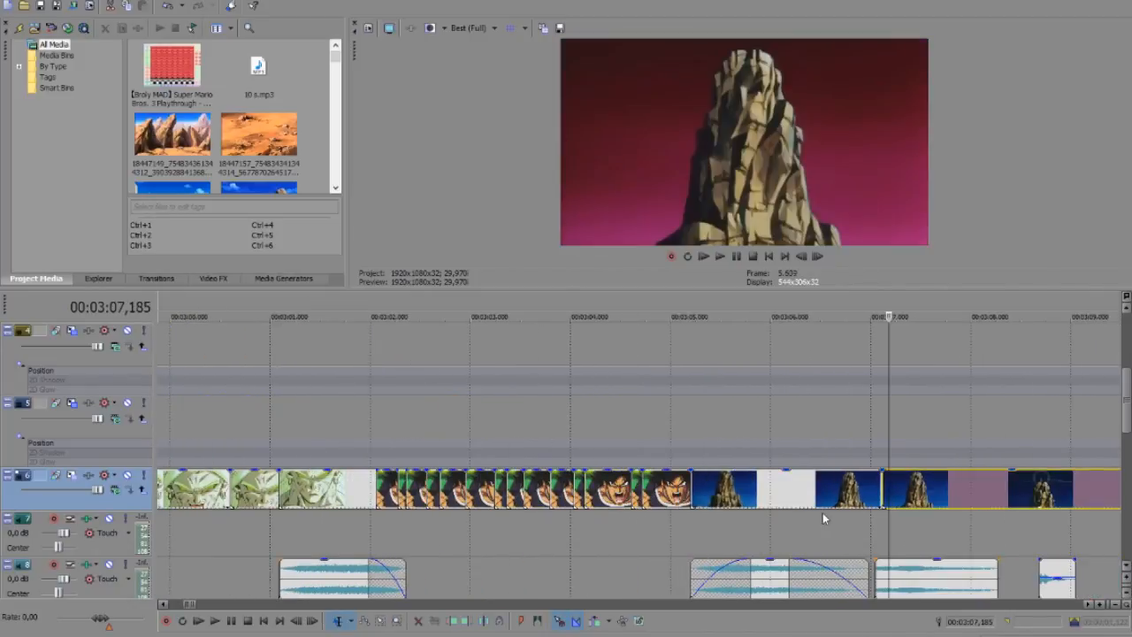
key(shift+Right)
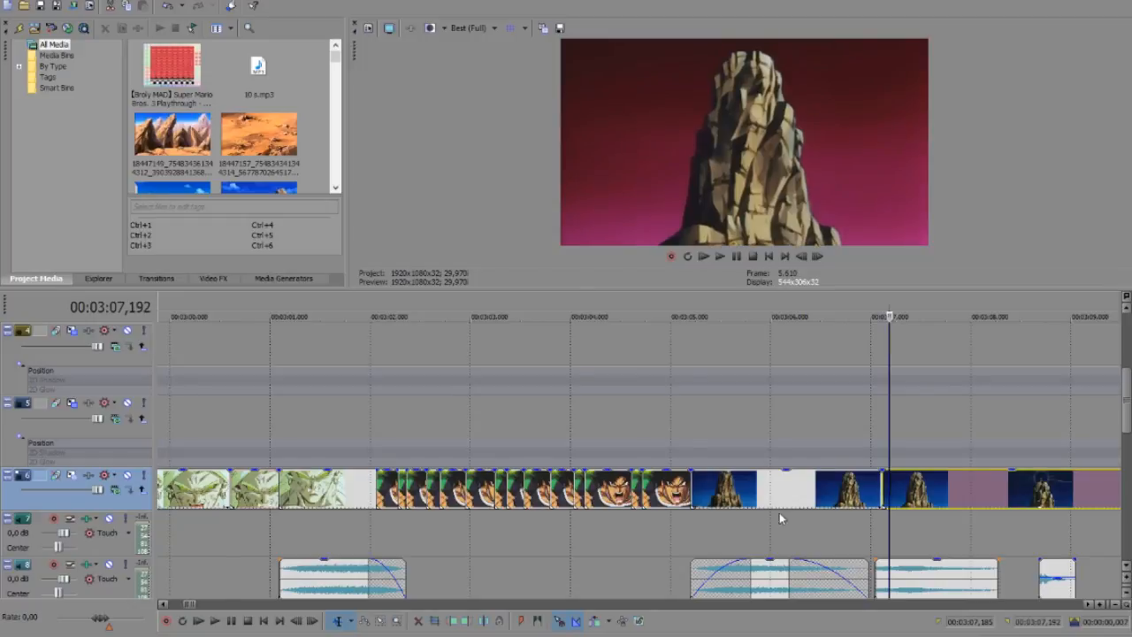
scroll(779, 513, down, 2)
Locate the dark cave background clip on track 6 and preview it with its character overlays at 3:14.169
click(1089, 603)
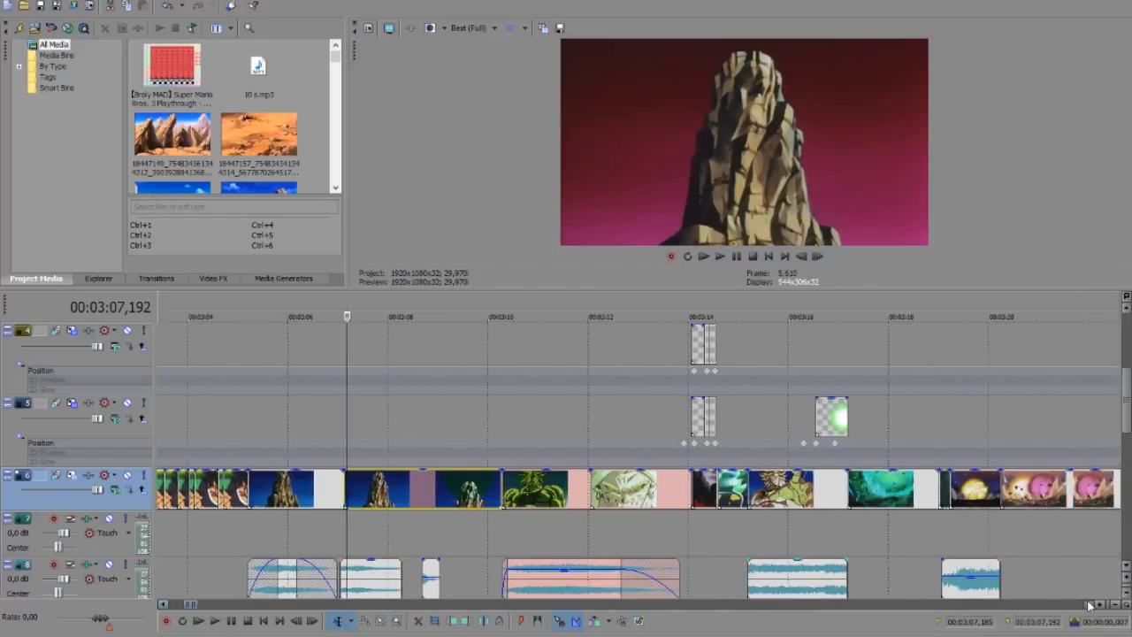
click(1089, 603)
click(1089, 603)
click(1088, 604)
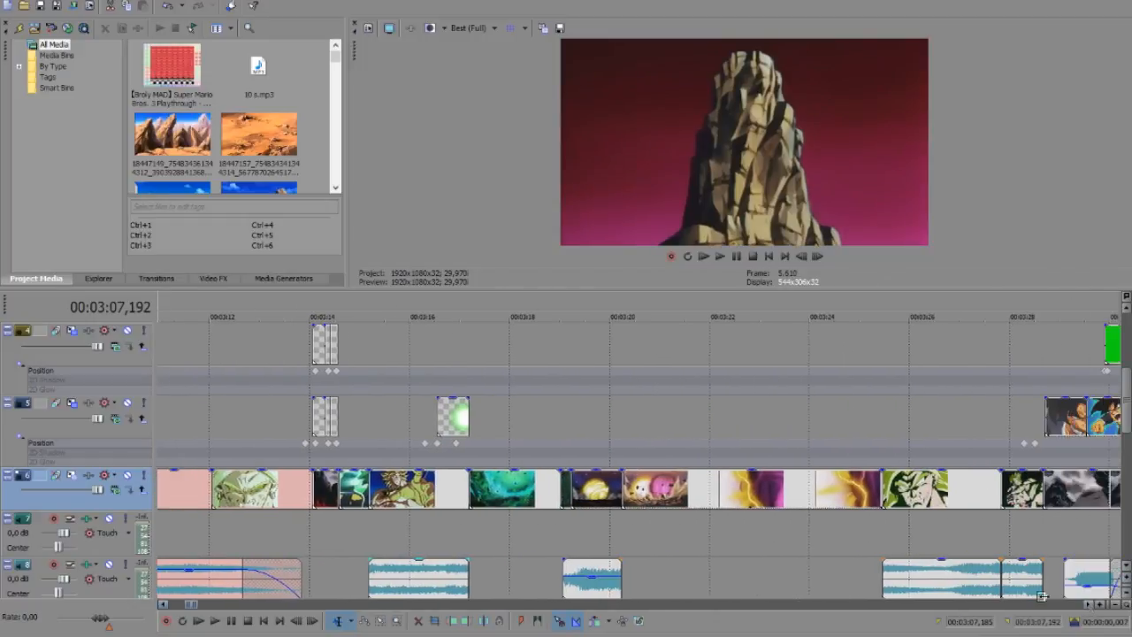
click(327, 485)
scroll(327, 485, up, 4)
click(580, 494)
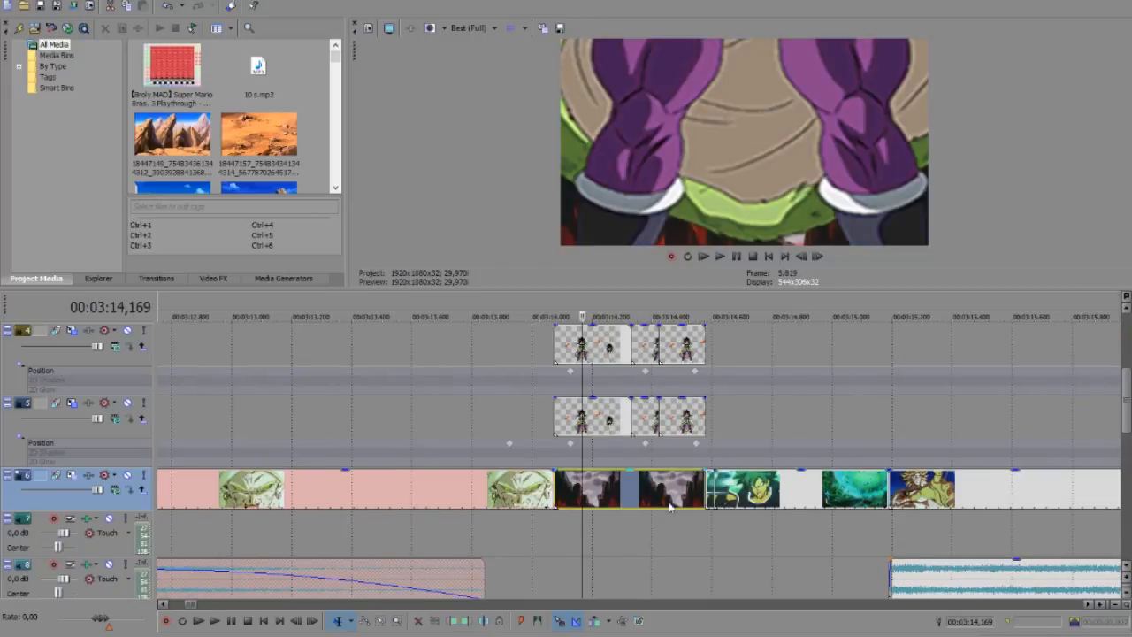
scroll(580, 493, up, 3)
Examine the pan/crop framing that isolates the arm in the first character sprite clip on track 5 at 3:14.263
click(706, 415)
right_click(706, 416)
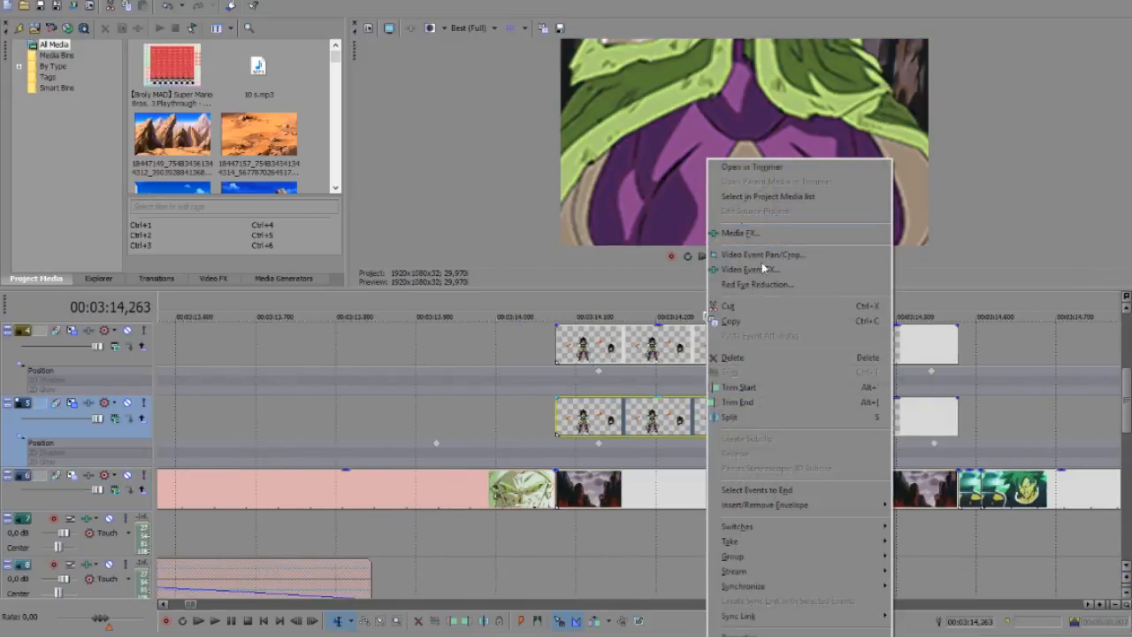
click(771, 255)
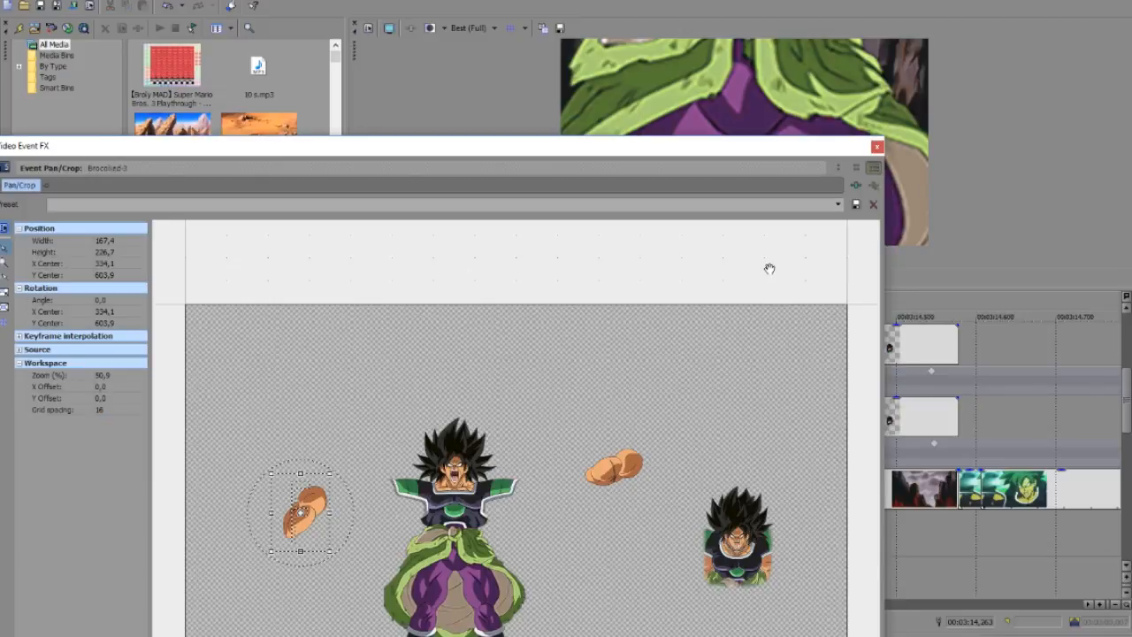
drag(687, 154, 690, 95)
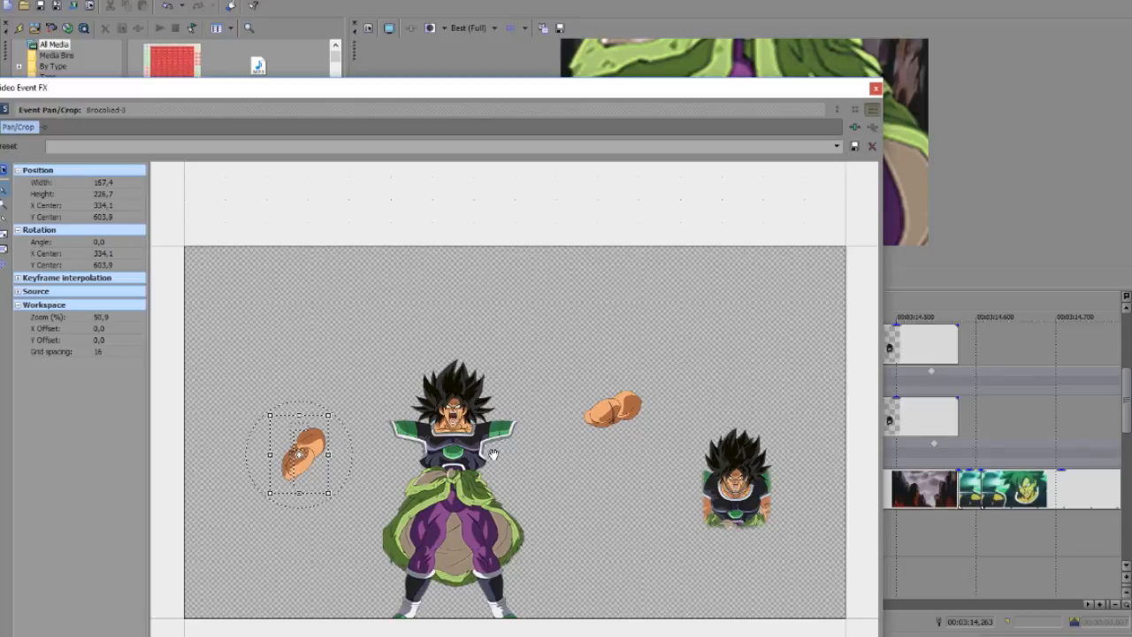
click(875, 88)
Preview the character's arm and body animation over the cave background from 3:14.219 through the transition at 3:14.591
click(651, 500)
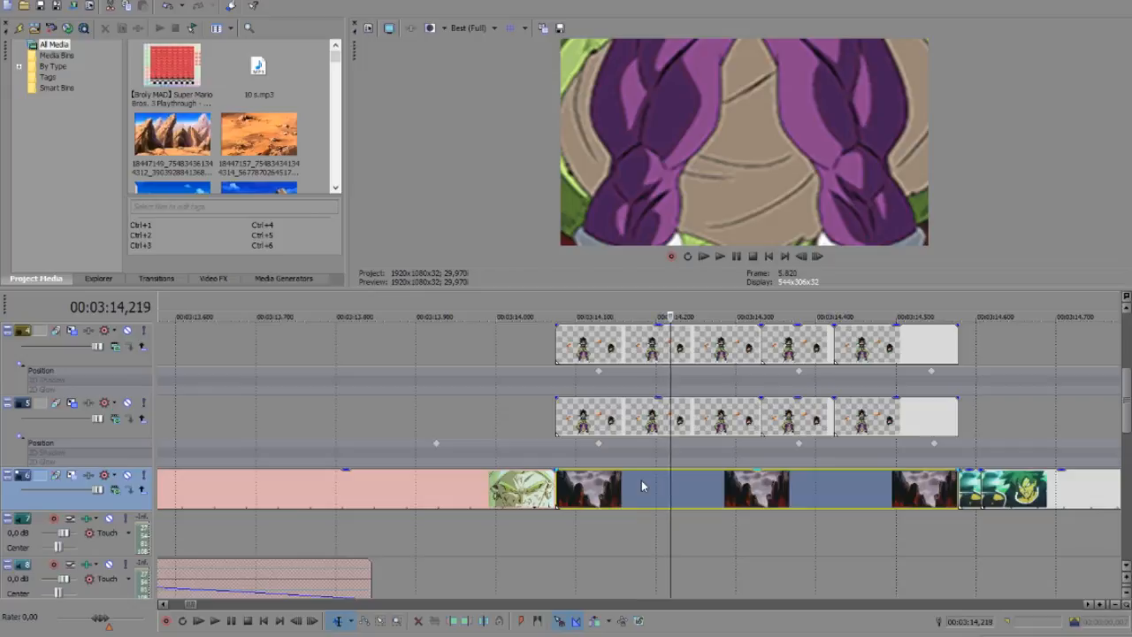
click(766, 492)
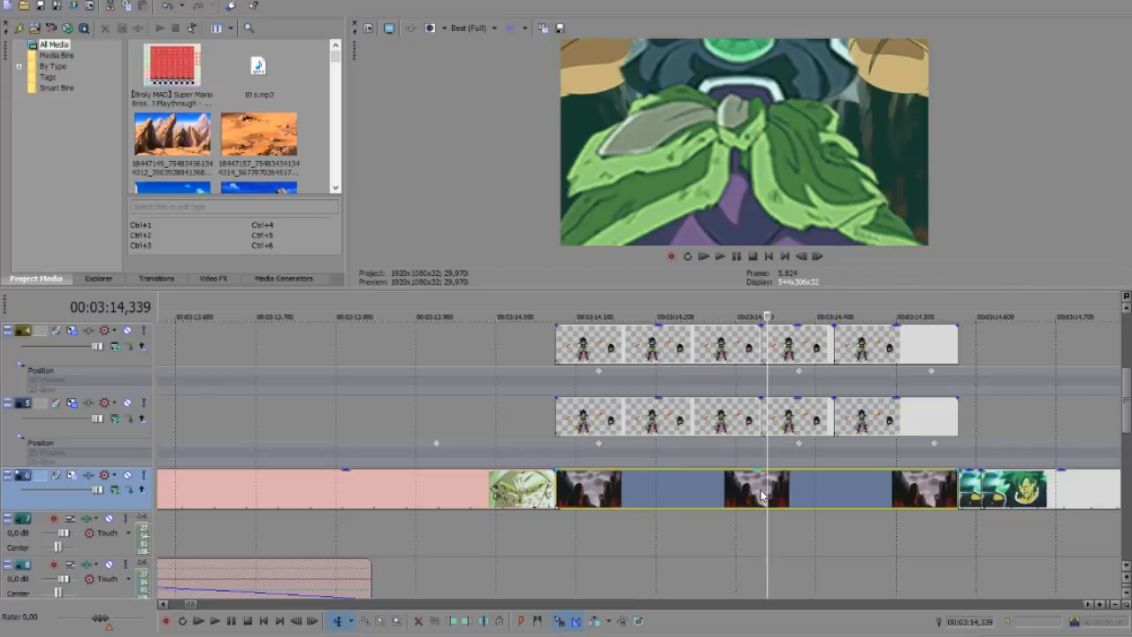
key(Right)
key(Right)
key(Right)
key(Right)
key(Right)
key(Right)
key(Right)
key(Right)
key(Right)
key(Right)
key(Right)
key(Right)
key(Right)
key(Right)
key(Right)
key(Right)
key(Right)
key(Right)
key(Right)
key(Right)
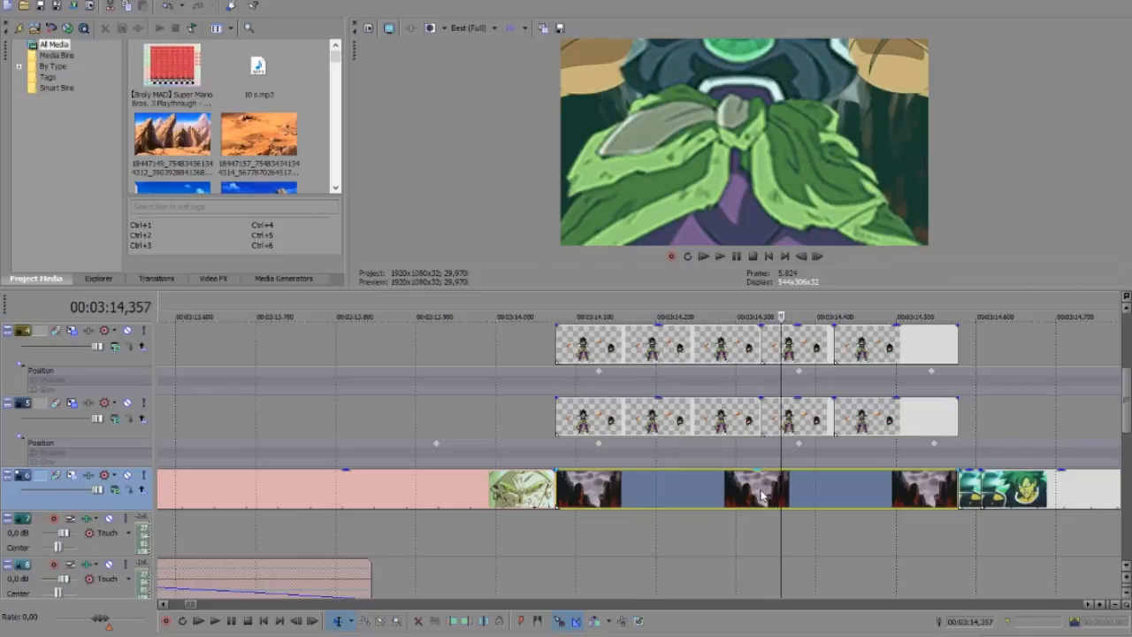
key(Right)
key(Right)
key(Right)
key(Right)
key(Right)
key(Right)
key(Right)
key(Right)
key(Right)
key(Right)
key(Right)
key(Right)
key(Right)
key(Right)
key(Right)
key(Right)
key(Right)
key(Right)
key(Right)
key(Right)
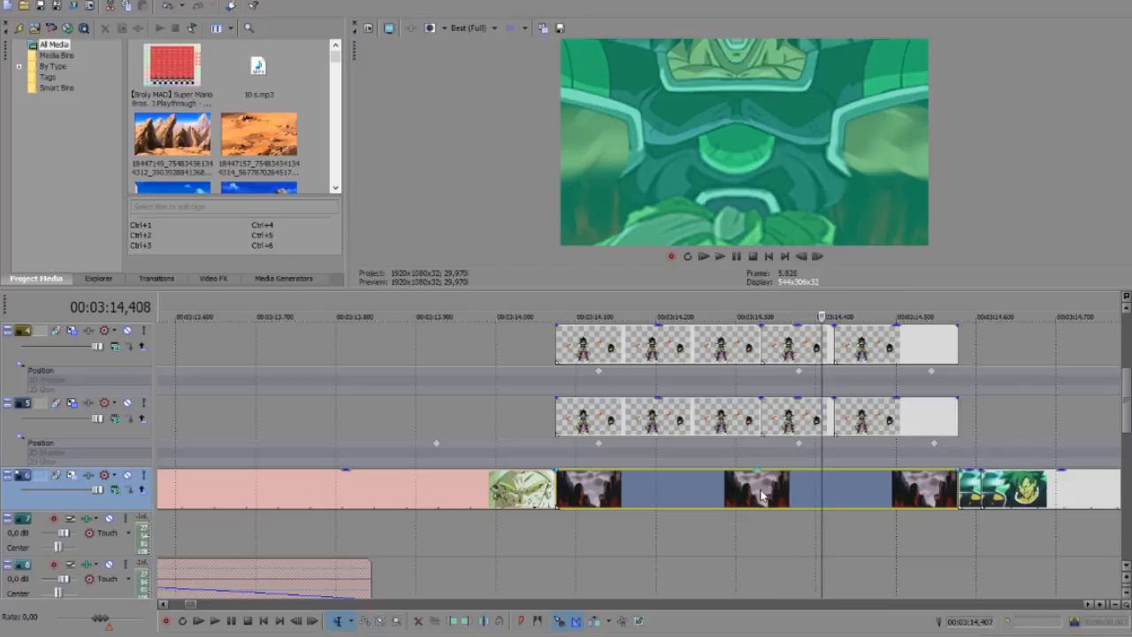
key(Right)
key(Right)
key(Right)
key(Right)
key(Right)
key(Right)
key(Right)
key(Right)
key(Right)
key(Right)
key(Right)
key(Right)
key(Right)
key(Right)
key(Right)
key(Right)
key(Right)
key(Right)
key(Right)
key(Right)
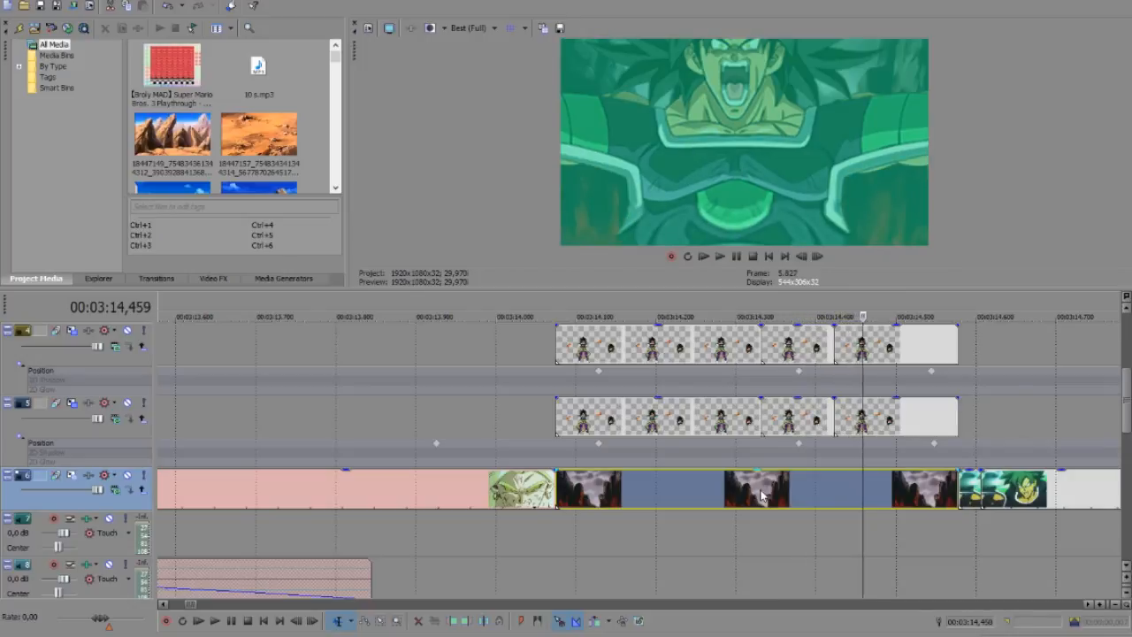
key(Right)
key(Right)
key(Right)
key(Right)
key(Right)
key(Right)
key(Right)
key(Right)
key(Right)
key(Right)
key(Right)
key(Right)
key(Right)
key(Right)
key(Right)
key(Right)
key(Right)
key(Right)
key(Right)
key(Right)
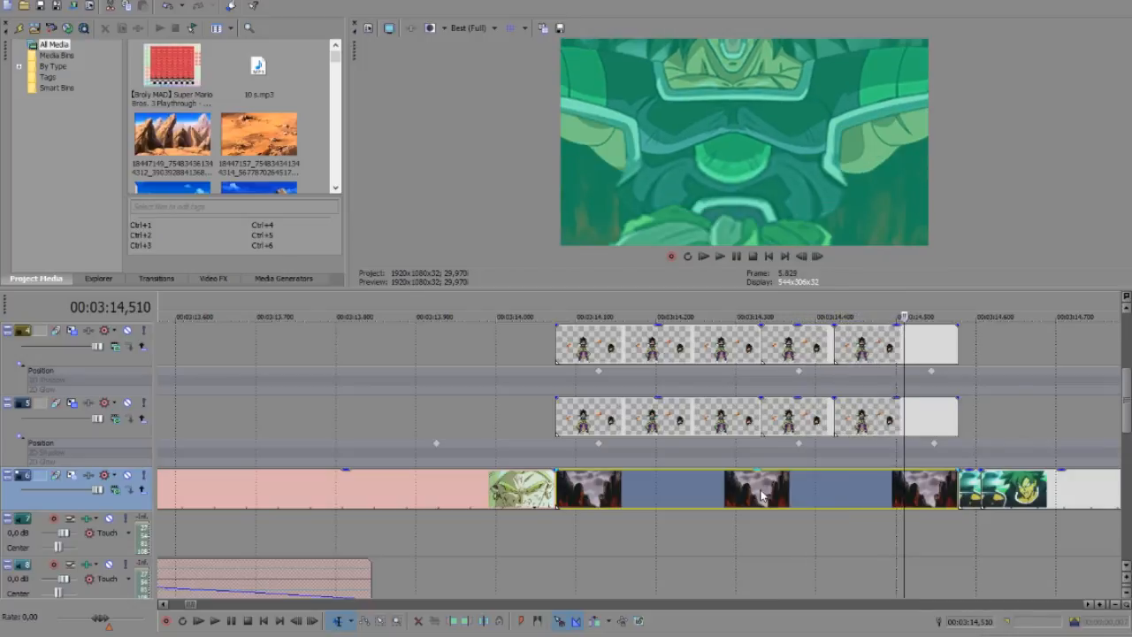
key(Right)
key(Right)
key(Right)
key(Right)
key(Right)
key(Right)
key(Right)
key(Right)
key(Right)
key(Right)
key(Right)
key(Right)
key(Right)
key(Right)
key(Right)
key(Right)
key(Right)
key(Right)
key(Right)
key(Right)
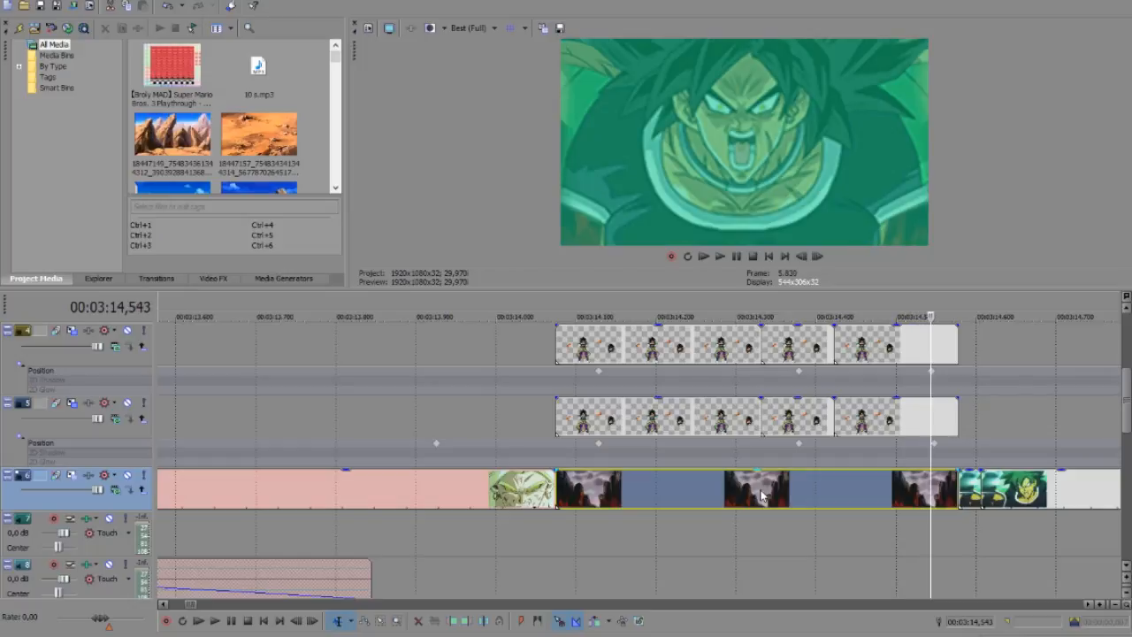
key(Right)
key(Right)
key(Right)
key(Right)
key(Right)
key(Right)
key(Right)
key(Right)
key(Right)
key(Right)
key(Right)
key(Right)
key(Right)
key(Right)
key(Right)
key(Right)
key(Right)
key(Right)
key(Right)
key(Right)
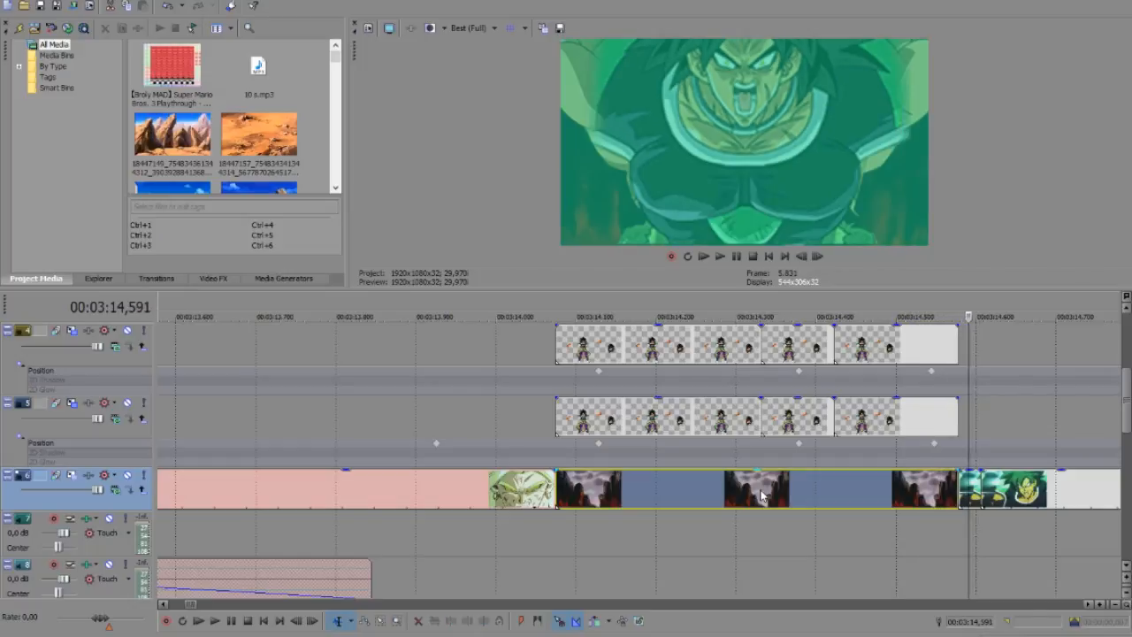
Step through the transition into the shouting green-haired character clip on track 6, from 3:14.591 to 3:14.859
key(Right)
key(Right)
key(Right)
key(Right)
key(Right)
key(Right)
key(Right)
key(Right)
key(Right)
key(Right)
key(Right)
key(Right)
key(Right)
key(Right)
key(Right)
key(Right)
key(Right)
key(Right)
key(Right)
scroll(792, 486, down, 2)
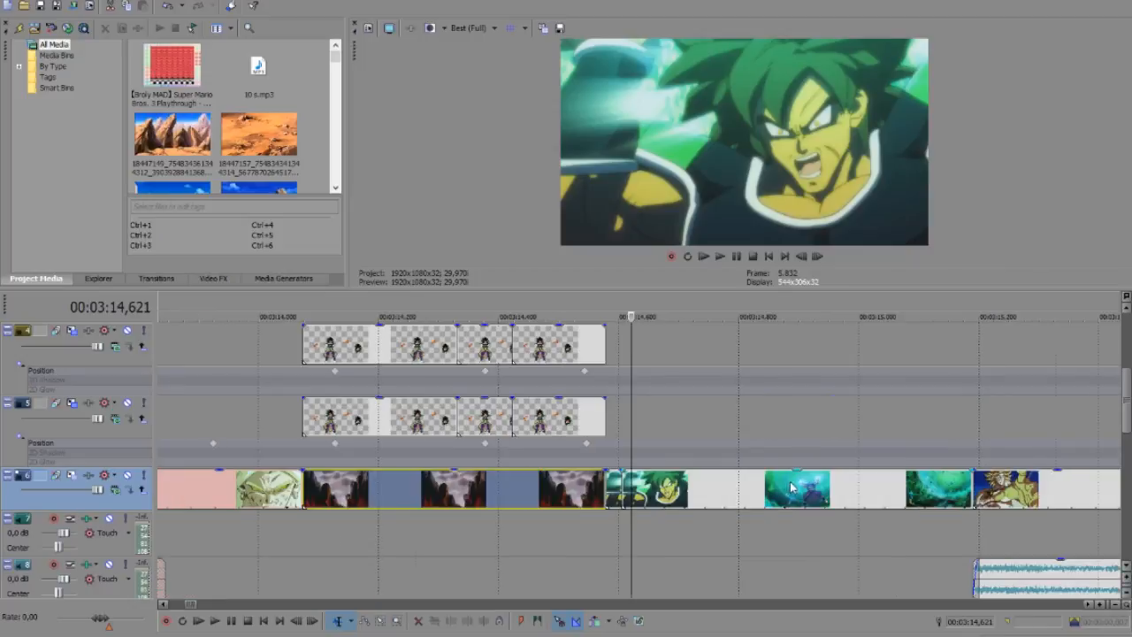
click(663, 506)
click(775, 499)
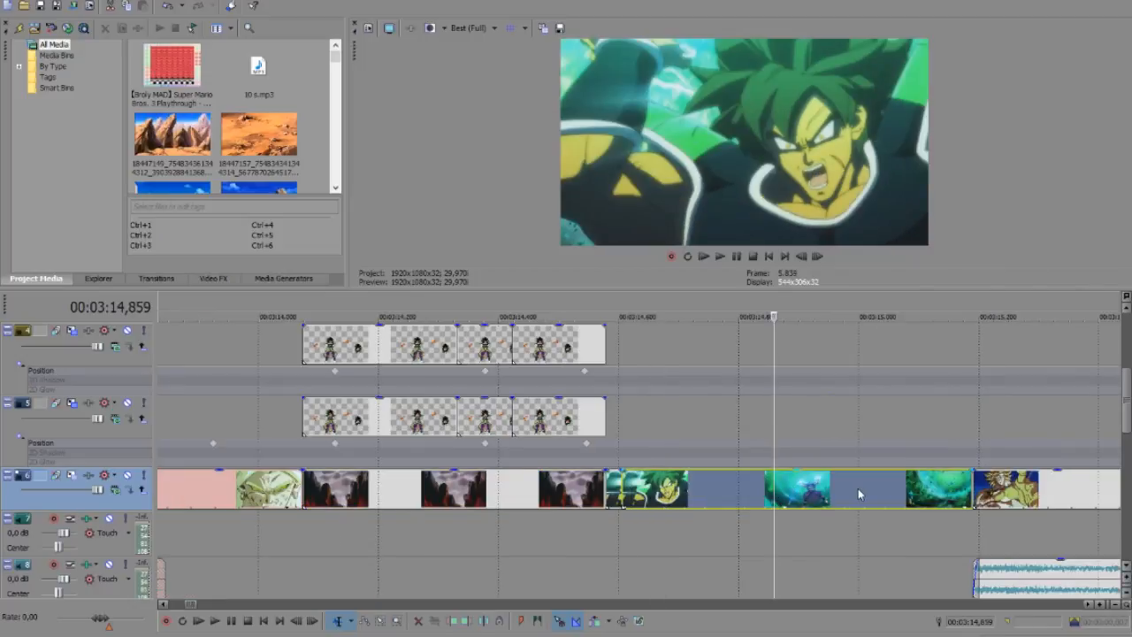
Play onward and preview the green energy glow overlay on track 5 at 3:16.655
key(space)
scroll(822, 492, down, 3)
scroll(757, 499, down, 2)
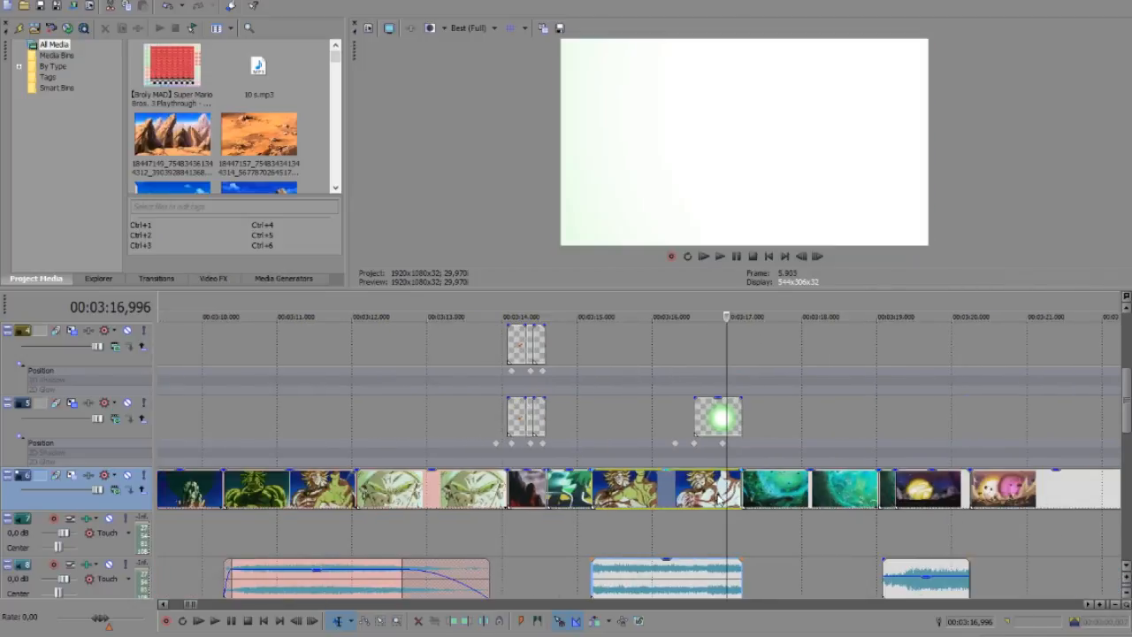
scroll(720, 497, up, 4)
click(592, 491)
click(529, 489)
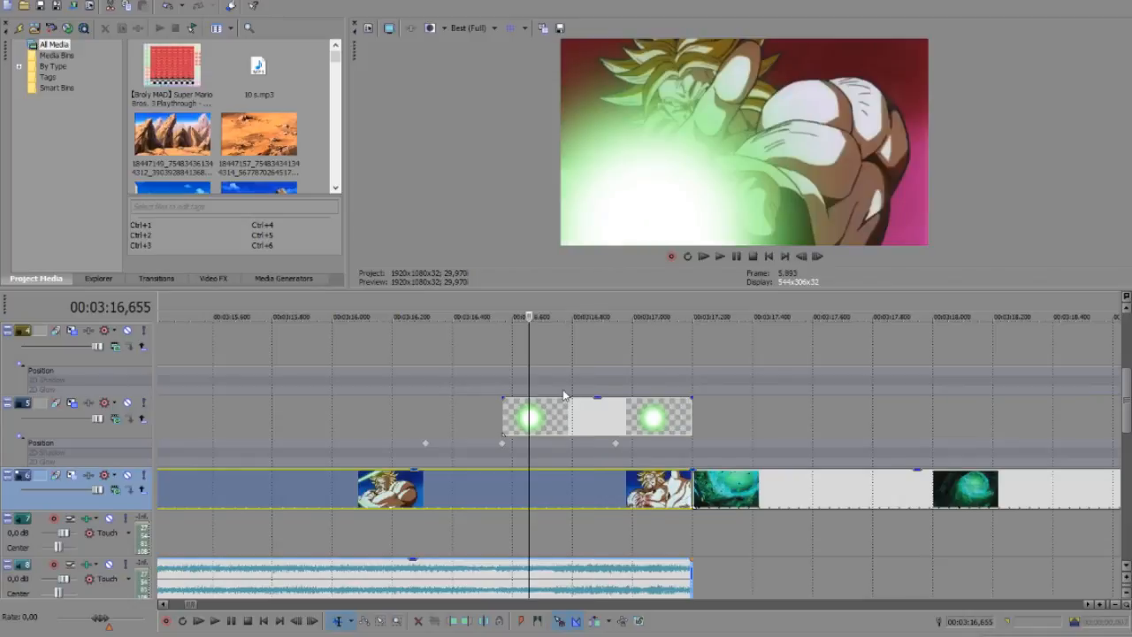
Temporarily lower the green glow overlay's opacity on track 5 to compare it with the clip beneath, and restore it
click(567, 412)
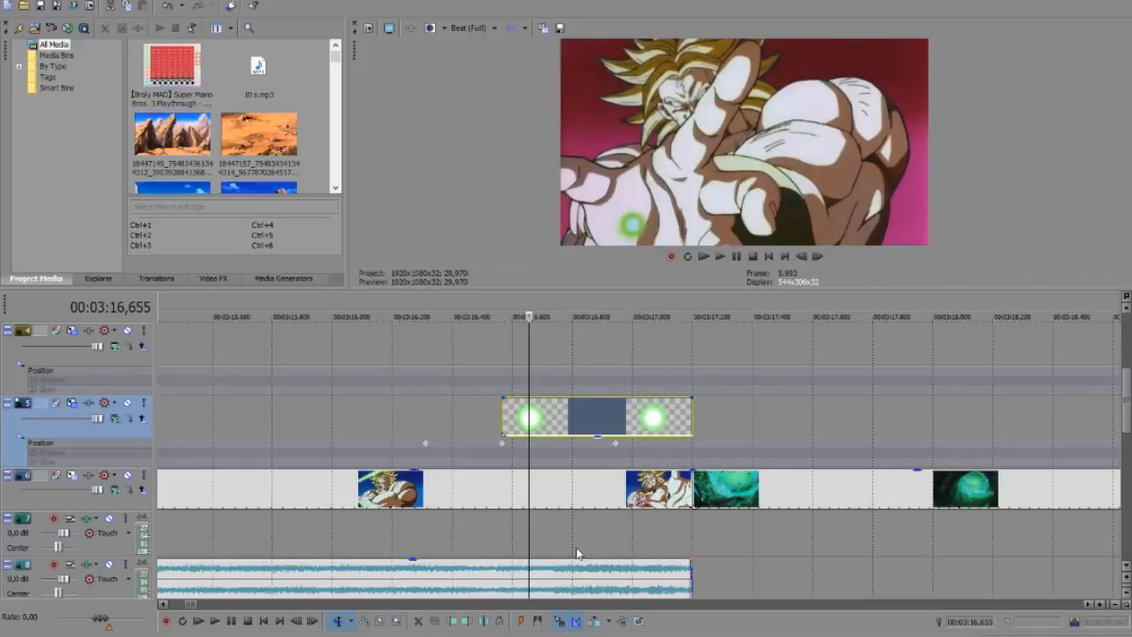
click(603, 502)
click(636, 497)
drag(615, 439, 614, 342)
click(600, 506)
Examine the secondary colour corrector effects applied to the explosion clip on track 6 at 3:21.645
scroll(790, 501, down, 3)
click(792, 500)
click(887, 499)
scroll(790, 491, down, 3)
scroll(765, 491, up, 3)
click(796, 491)
right_click(796, 491)
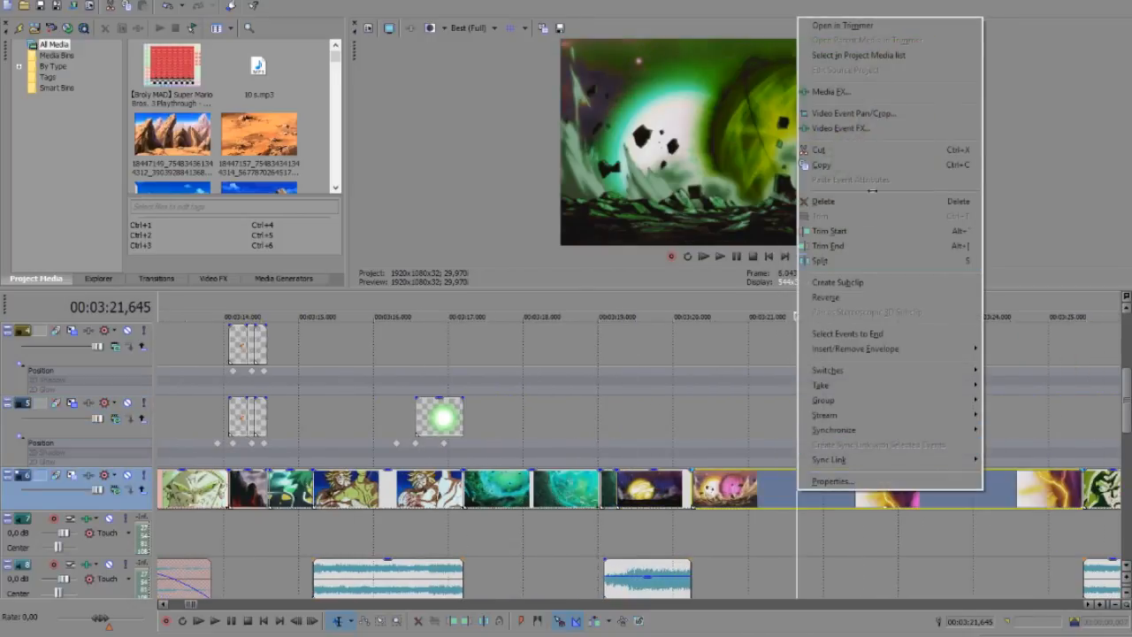
click(880, 129)
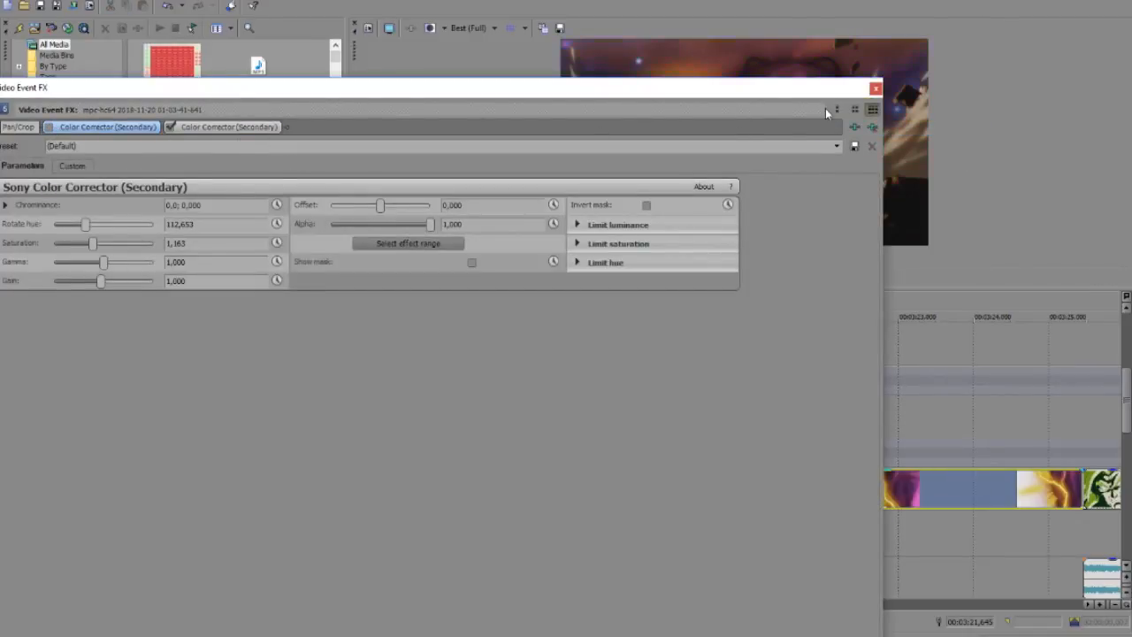
click(875, 88)
Preview the short character clip at 3:28.007 and the layered dark-cloud shot at 3:30.005
scroll(935, 496, down, 3)
click(871, 501)
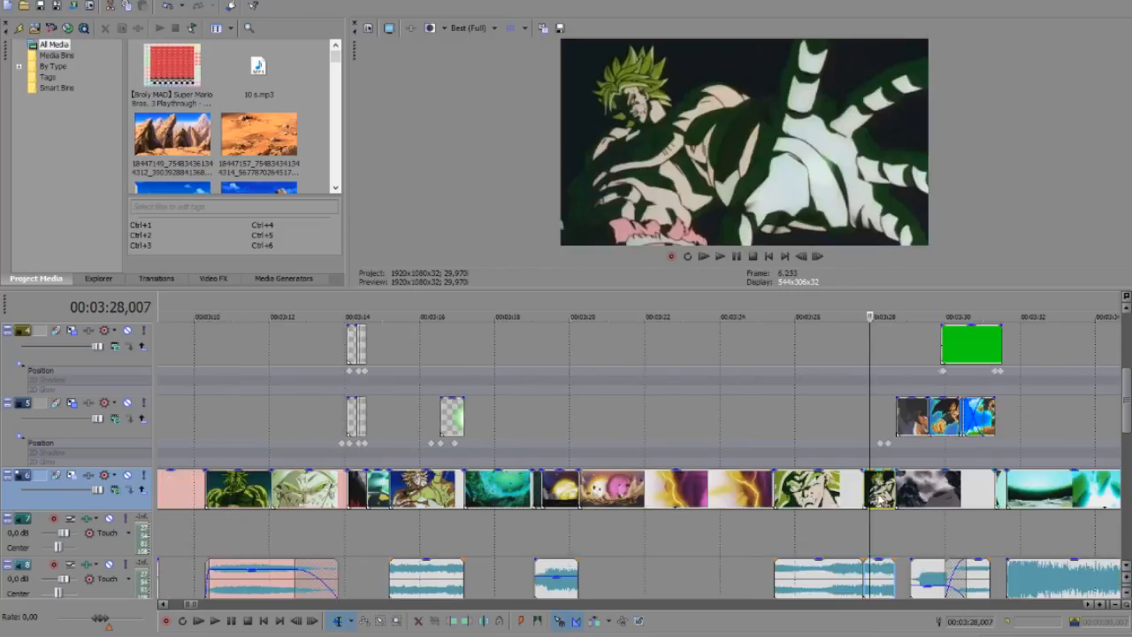
click(942, 510)
scroll(831, 508, up, 4)
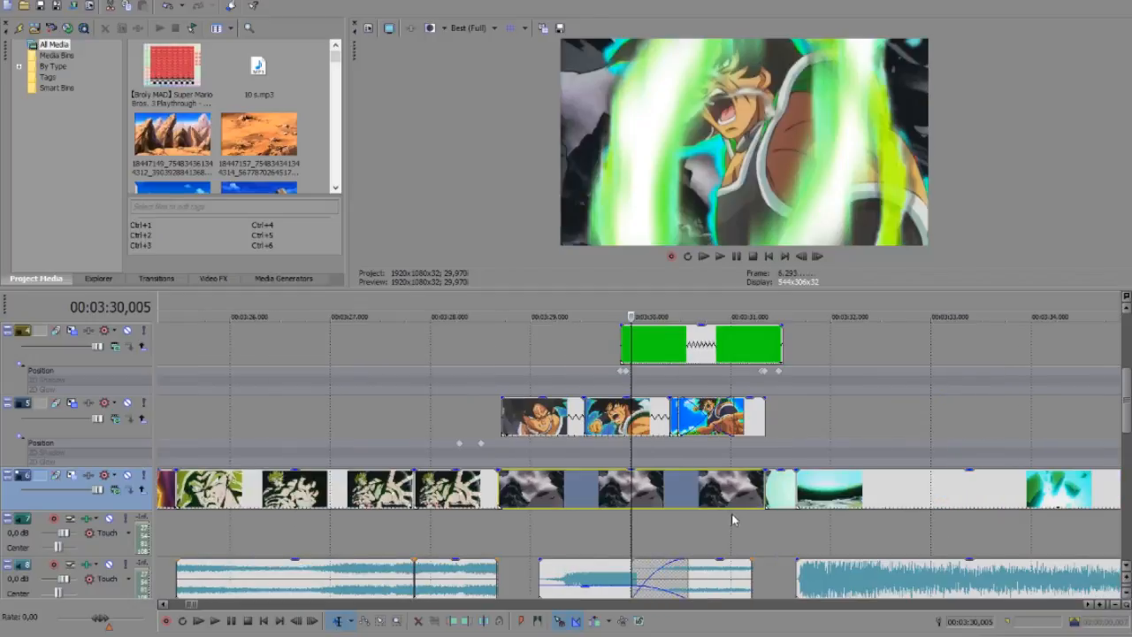
Step through the character clips and green-screen overlay above the dark cloud background up to 3:31.294
click(665, 483)
scroll(664, 483, up, 3)
click(724, 483)
click(837, 489)
click(953, 486)
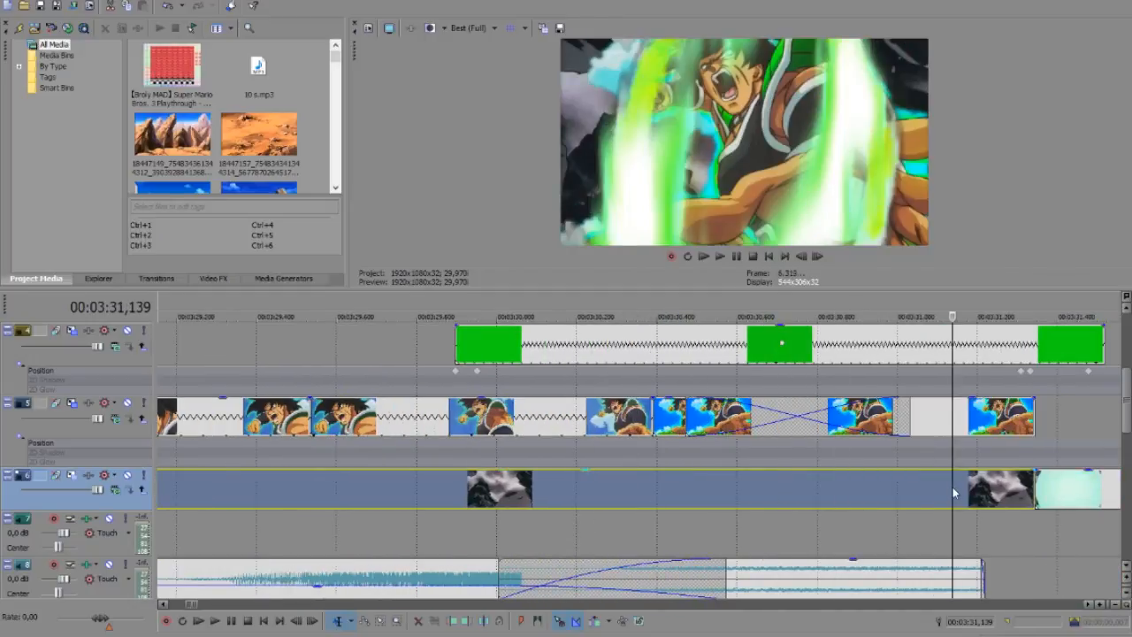
click(985, 482)
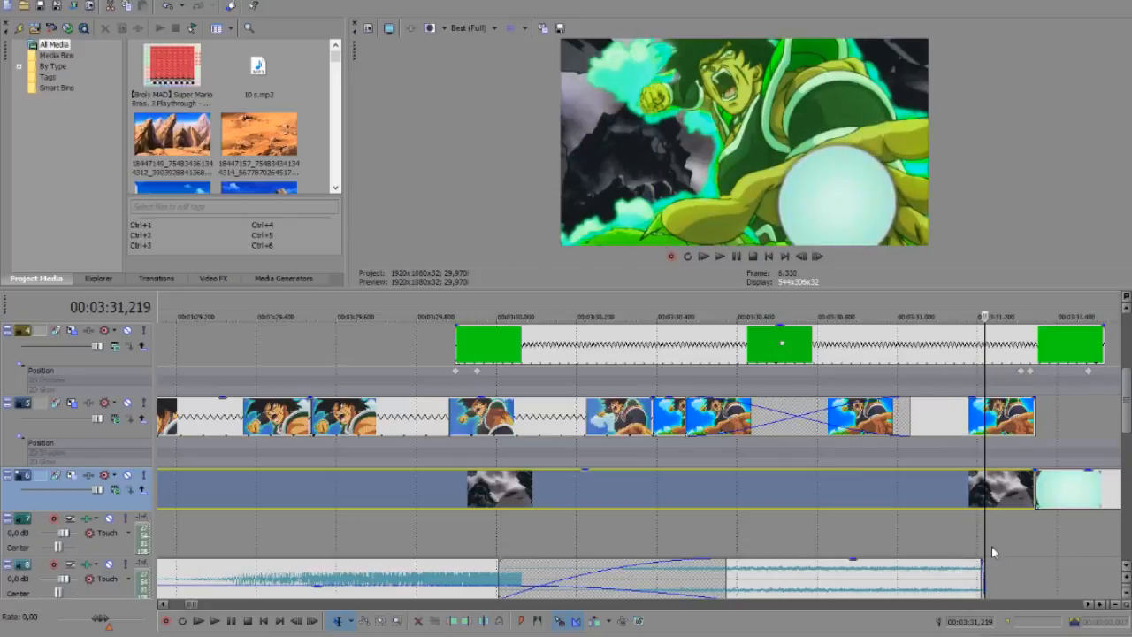
click(1032, 491)
Preview the energy sphere and explosion clips on track 6 from 3:31.294 to 3:39.346
scroll(1033, 492, down, 3)
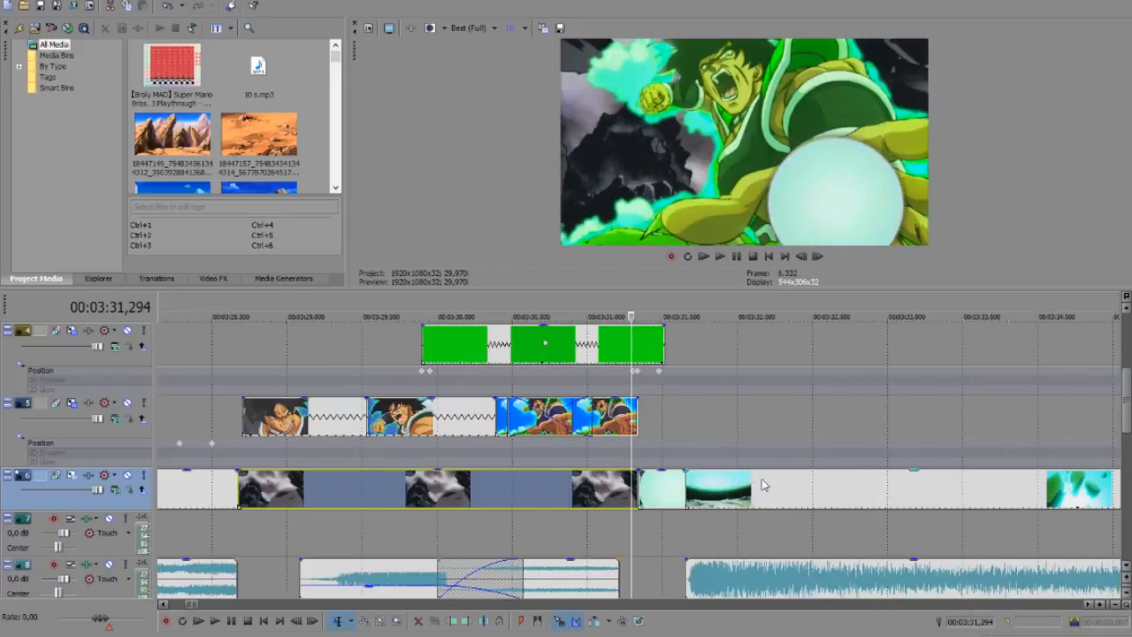
click(646, 495)
click(658, 496)
click(729, 502)
scroll(772, 503, down, 3)
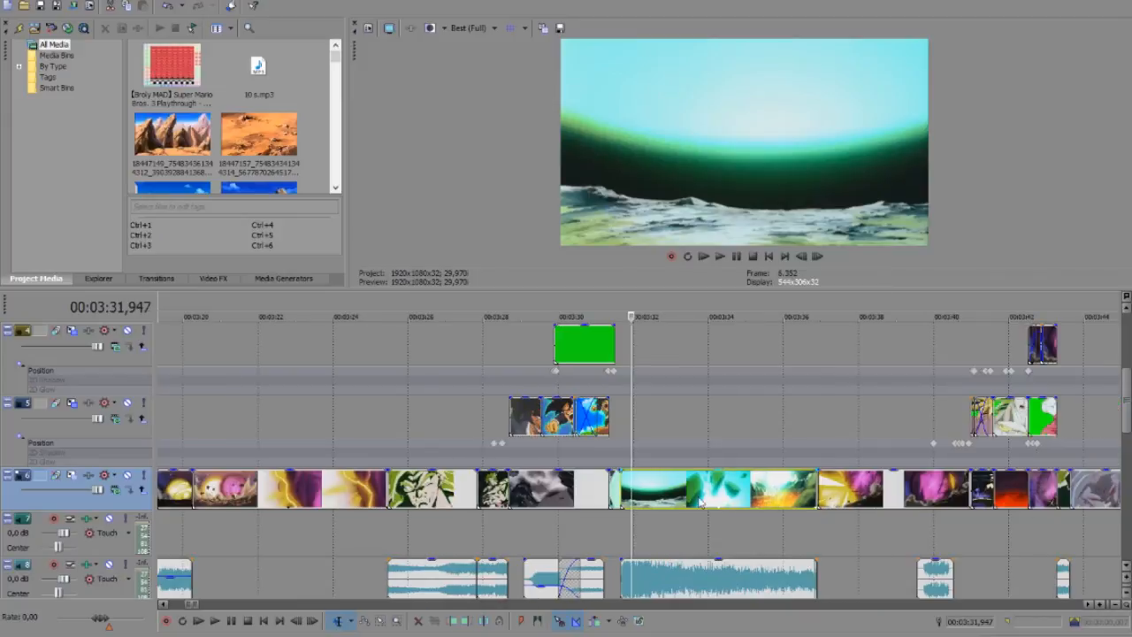
click(698, 498)
click(749, 500)
scroll(774, 497, down, 1)
click(736, 497)
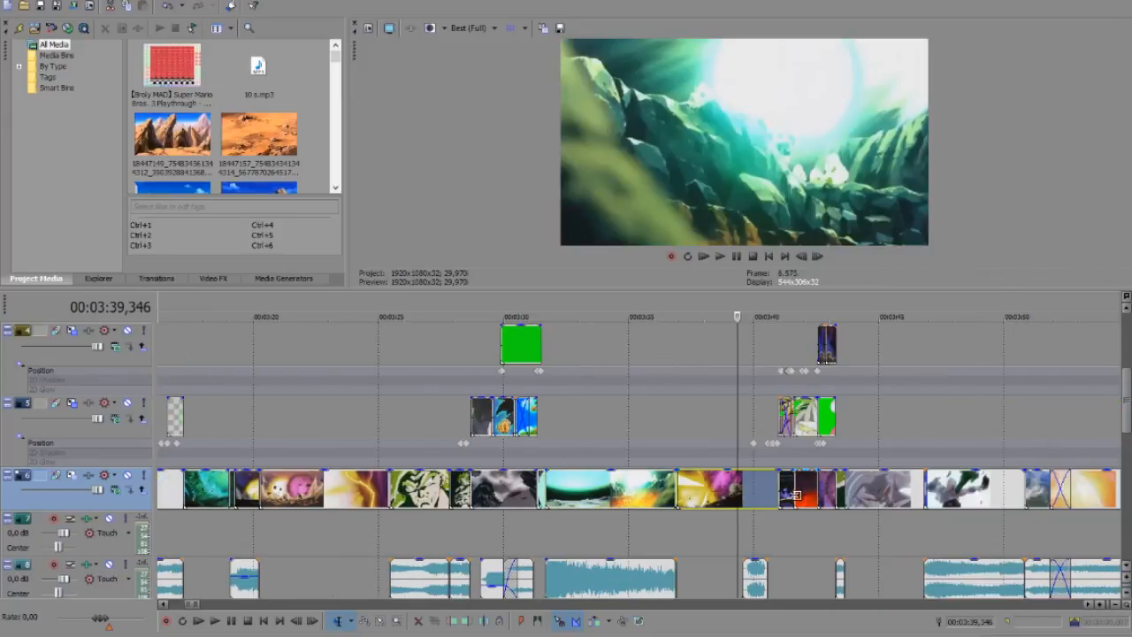
Preview the green-screen character over the red sky background at 3:42.008 and locate the preceding background clip
click(796, 496)
scroll(711, 492, up, 3)
click(672, 492)
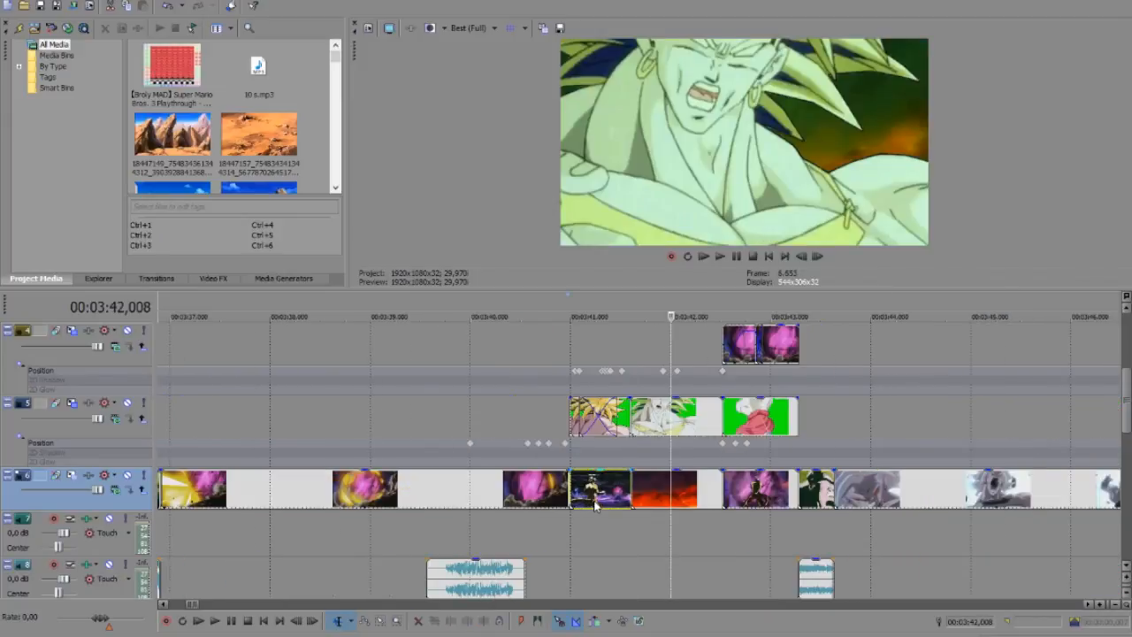
click(597, 499)
Lower the opacity of the green-screen character clip on track 5 at 3:41.265 to expose the background clip
scroll(625, 495, up, 4)
click(690, 419)
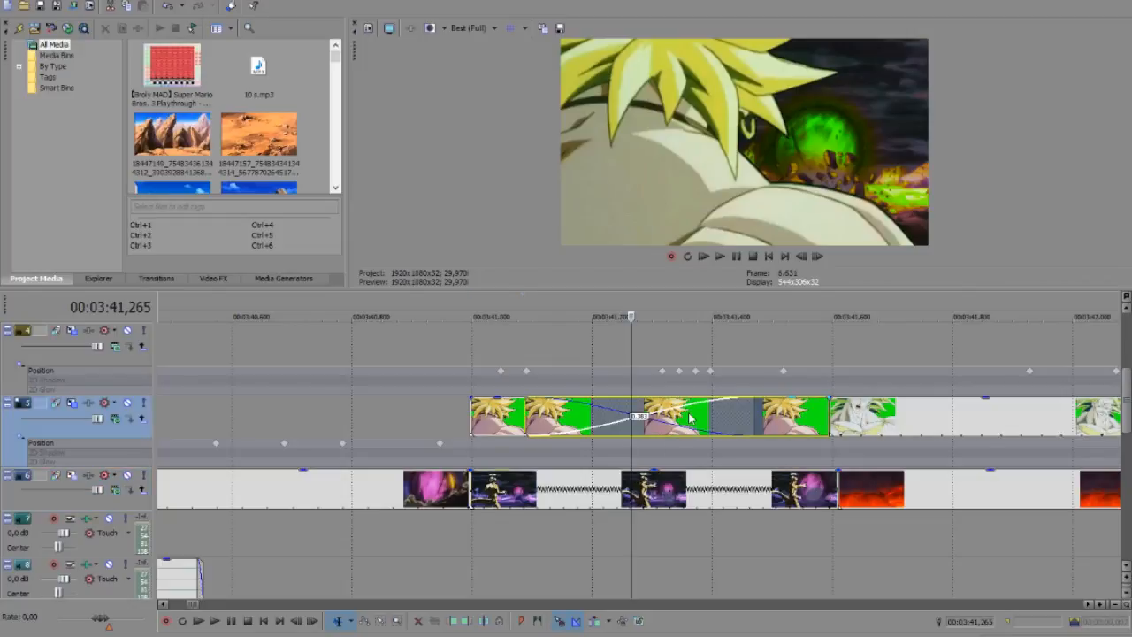
drag(732, 398, 756, 481)
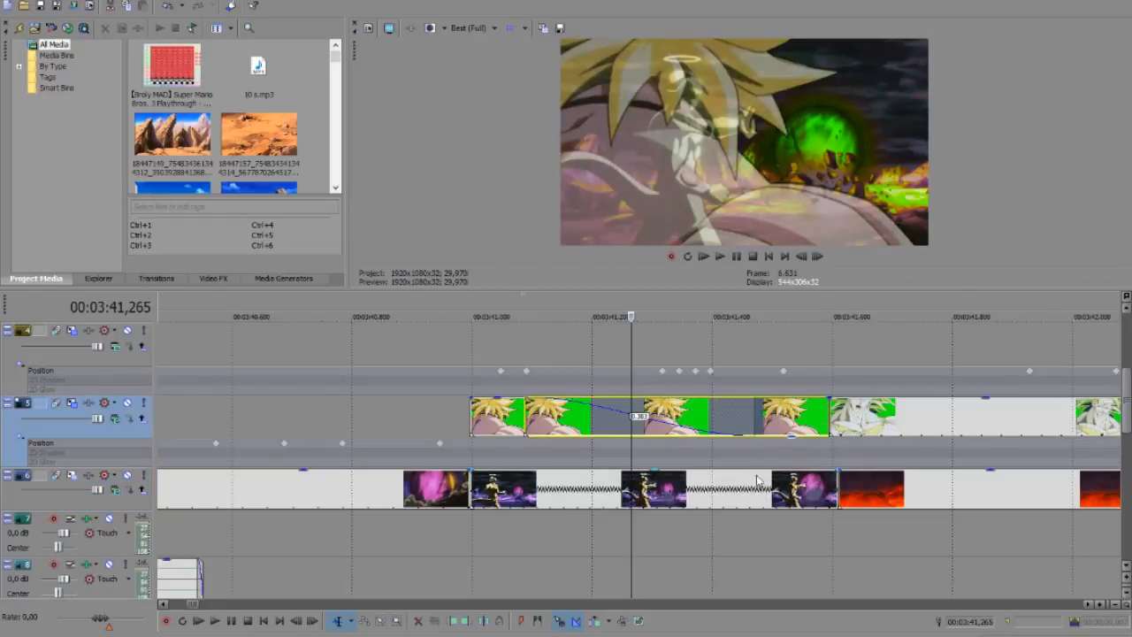
click(752, 414)
Lower the purple energy overlay's opacity on track 4 at 3:42.818 to expose the green-screen character
scroll(783, 441, down, 3)
click(901, 493)
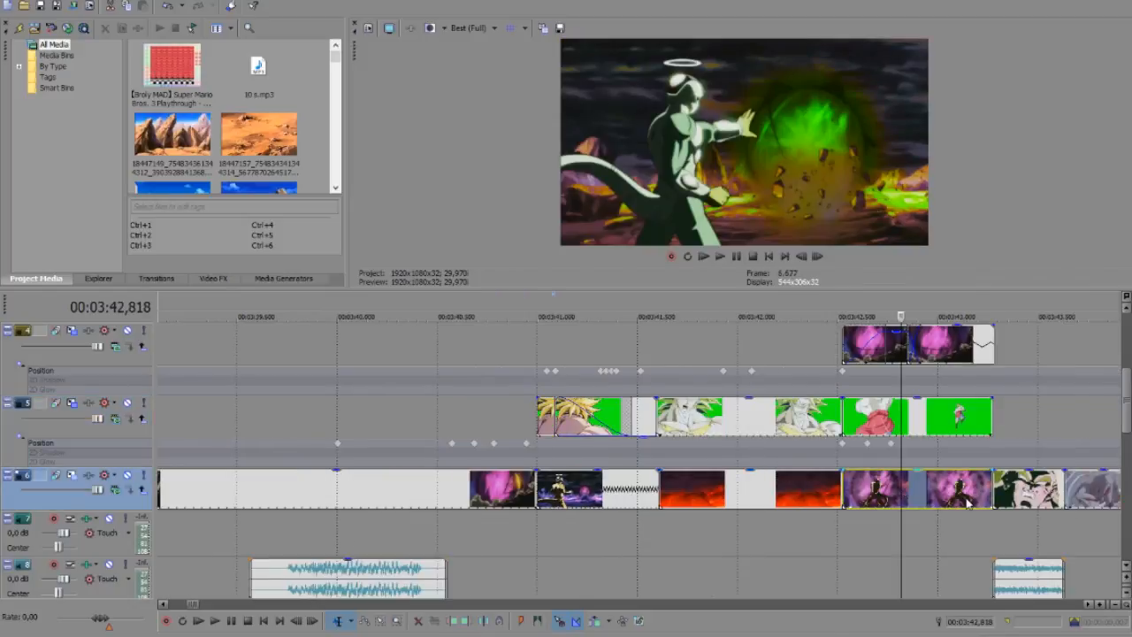
scroll(967, 502, up, 5)
click(612, 332)
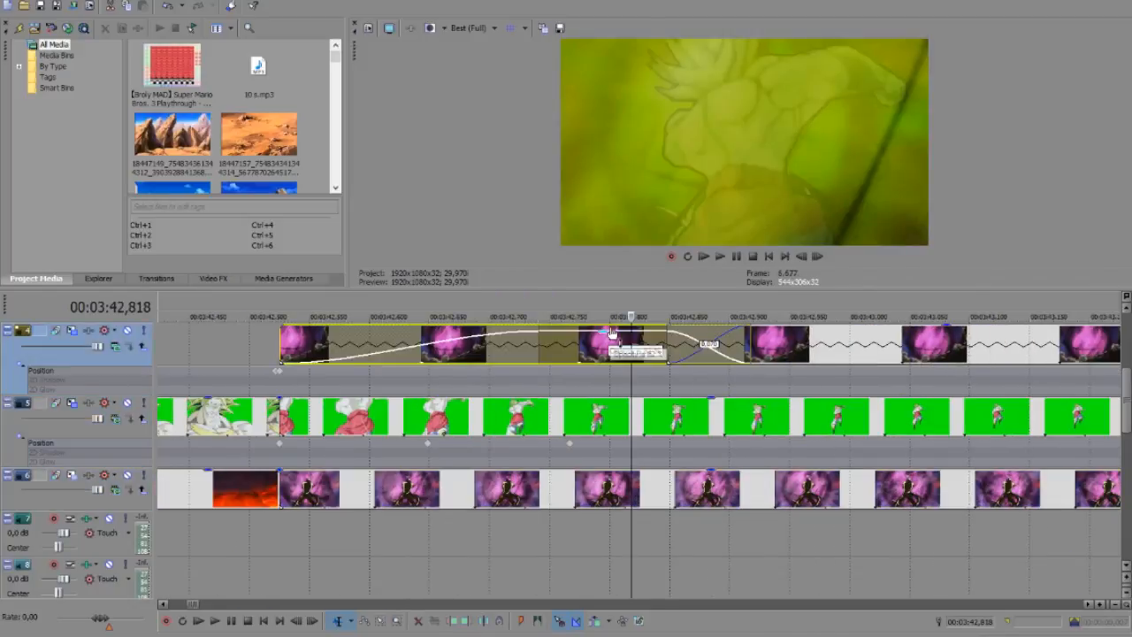
drag(612, 332, 623, 394)
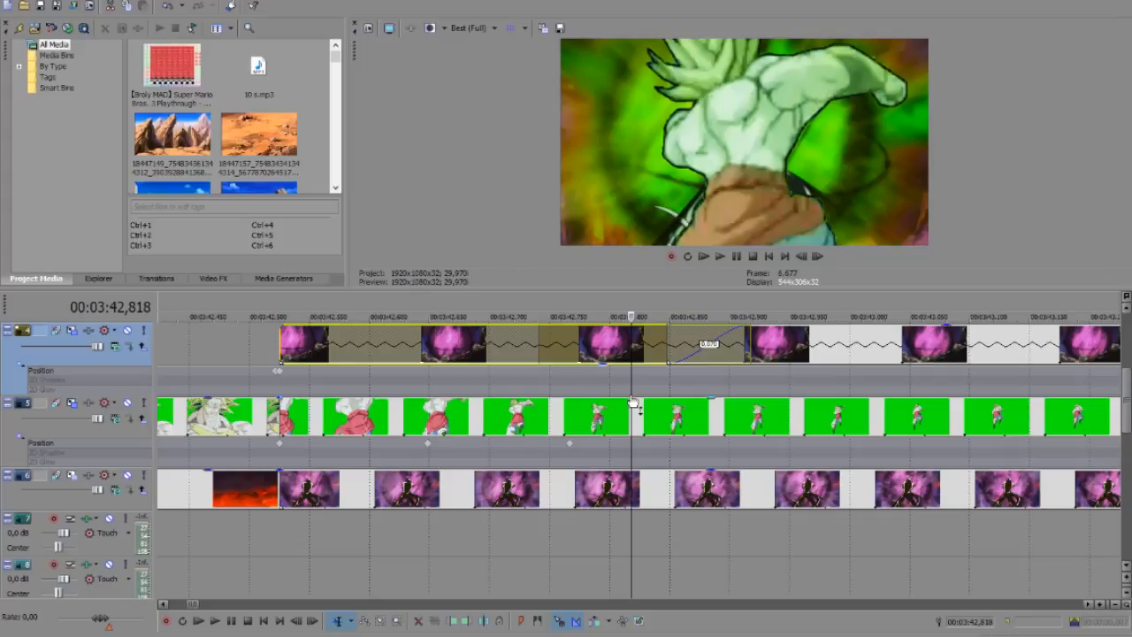
Hide and restore the green-screen character on track 5, and set the purple overlay's opacity on track 4 to 68%
click(633, 403)
mouse_move(638, 363)
mouse_down()
mouse_move(644, 307)
mouse_move(640, 343)
mouse_up()
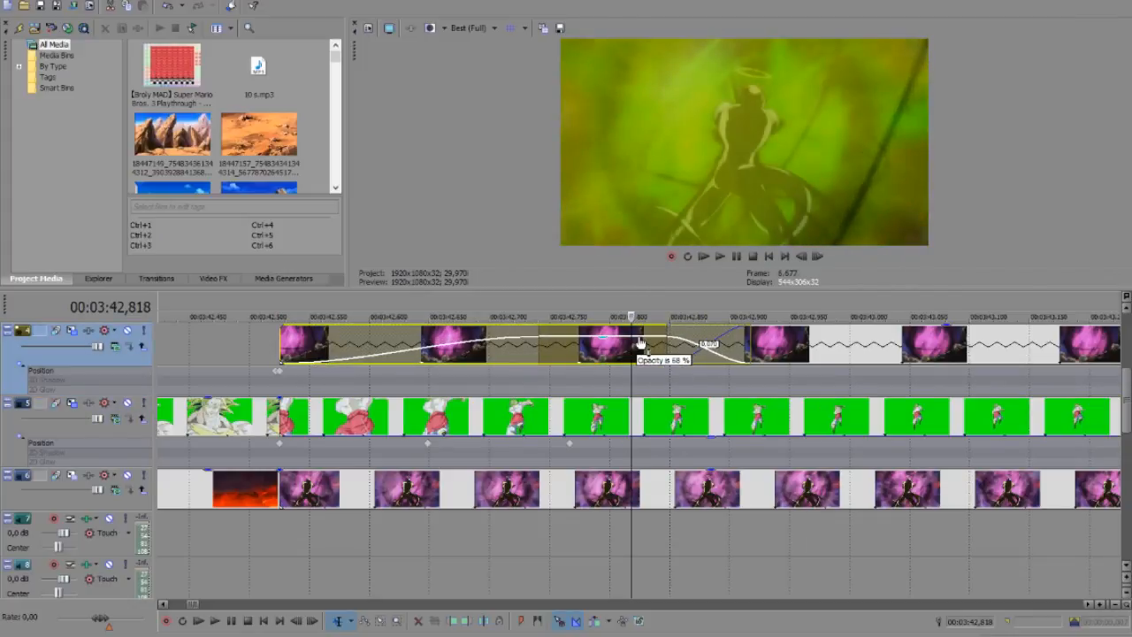
drag(640, 439, 645, 375)
Preview the gritted-teeth close-up clip on track 6 up to 3:43.601
scroll(754, 451, down, 2)
click(854, 484)
scroll(917, 501, down, 1)
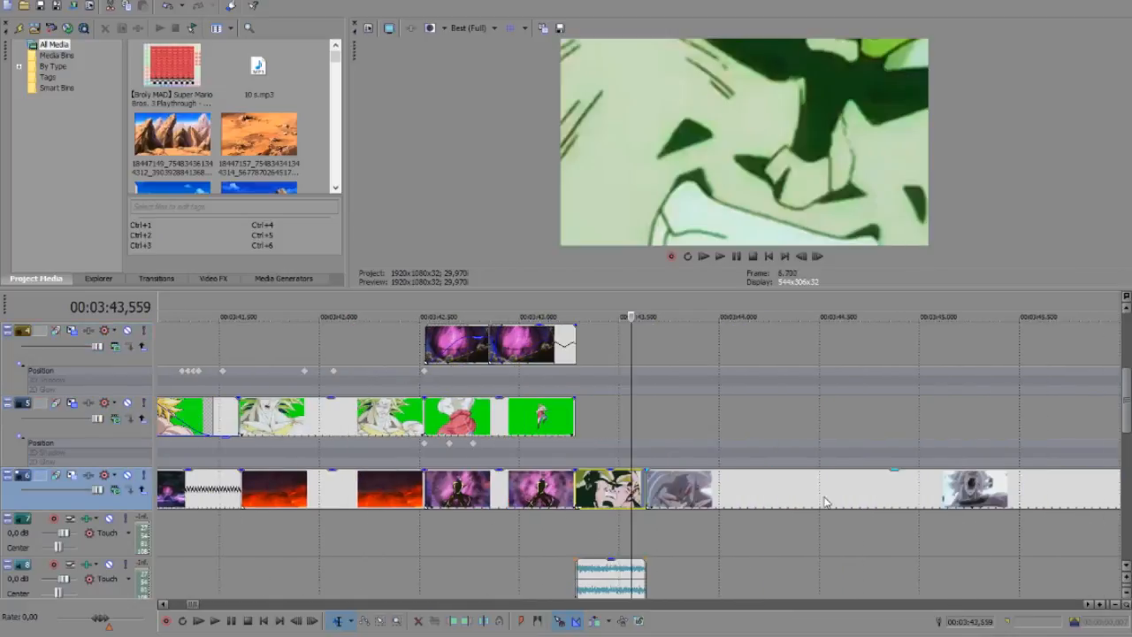
click(823, 500)
click(615, 497)
scroll(616, 500, up, 2)
click(643, 504)
click(677, 500)
click(735, 500)
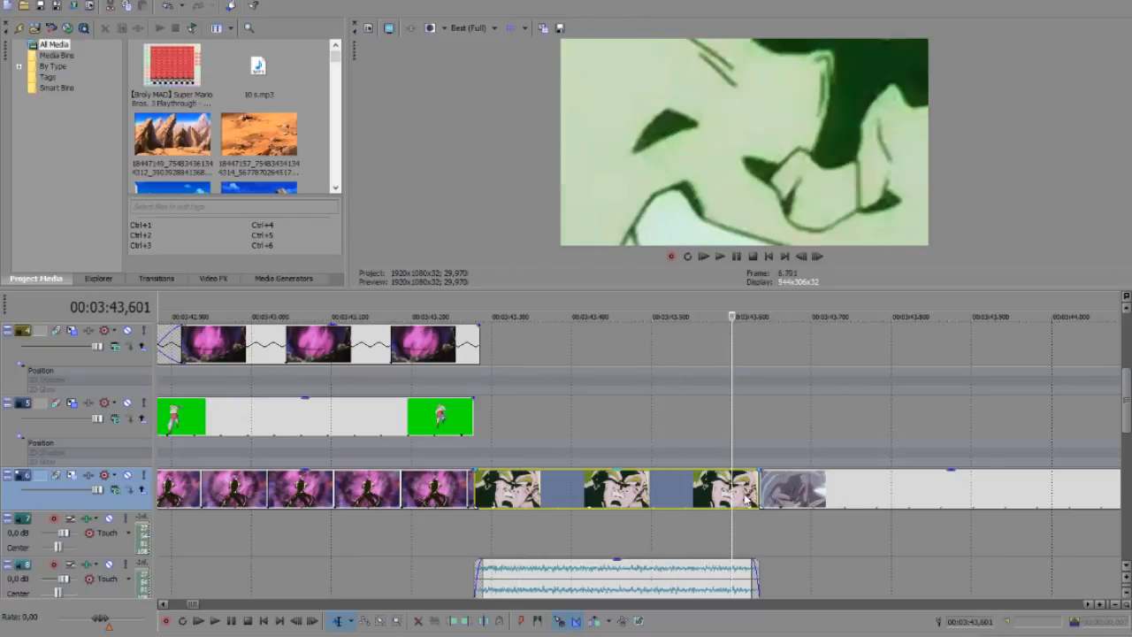
Step through the opening of the green-tinted roaring clip on track 6, from 3:43.678 to 3:43.844
click(765, 494)
click(783, 494)
click(794, 493)
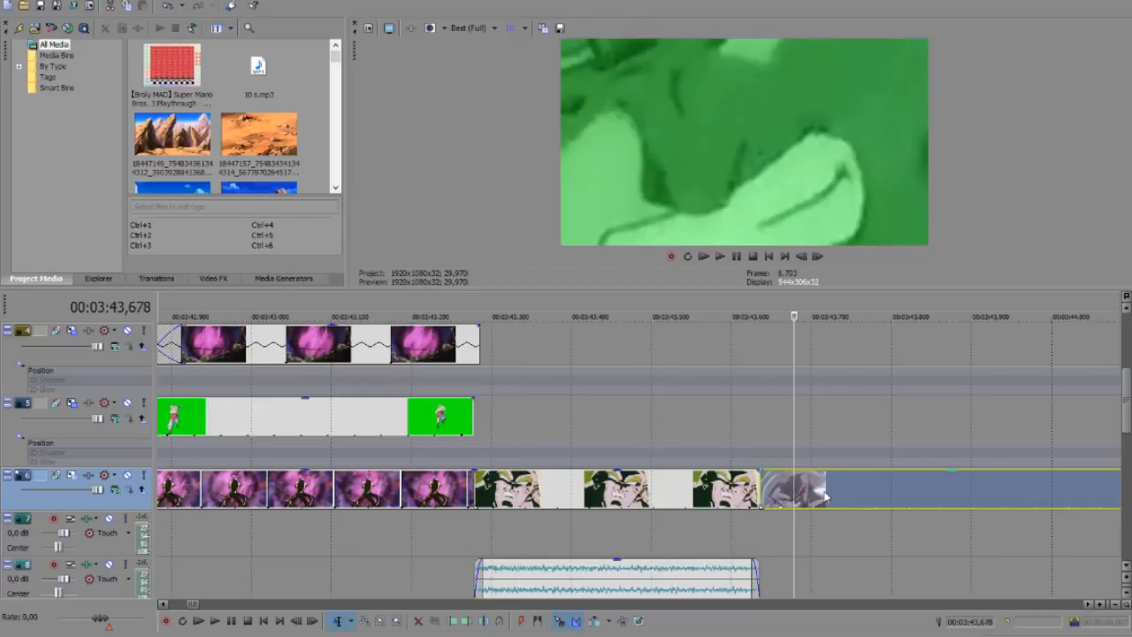
click(823, 493)
click(869, 492)
click(927, 501)
scroll(926, 500, down, 3)
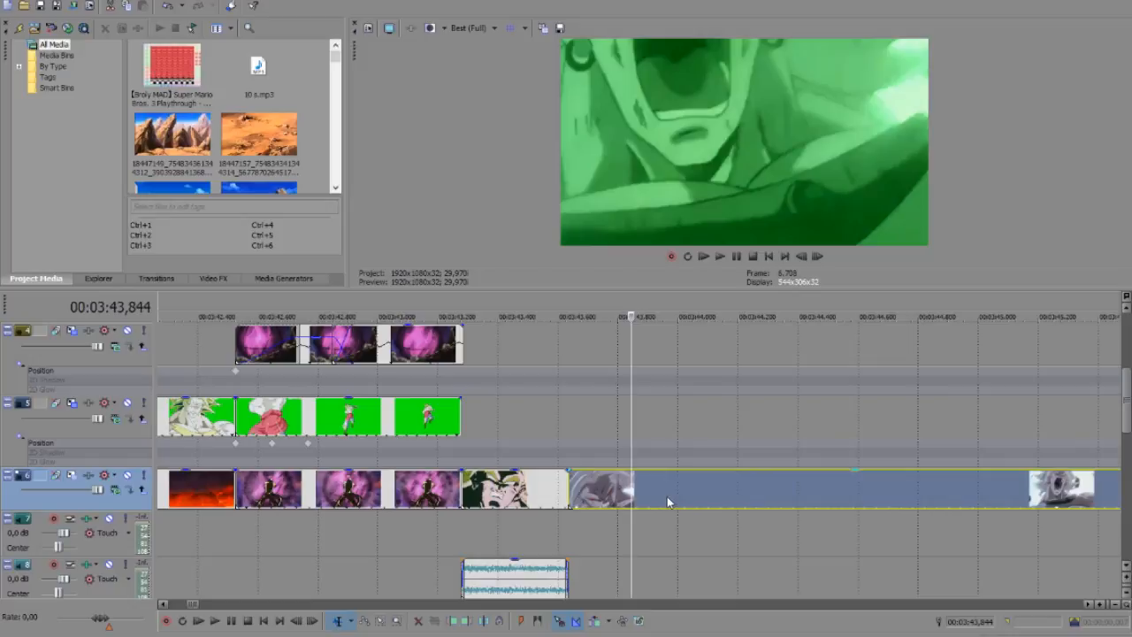
Review the cut from the close-up clip to the green-tinted roaring clip, from 3:43.530 to 3:44.004
click(537, 493)
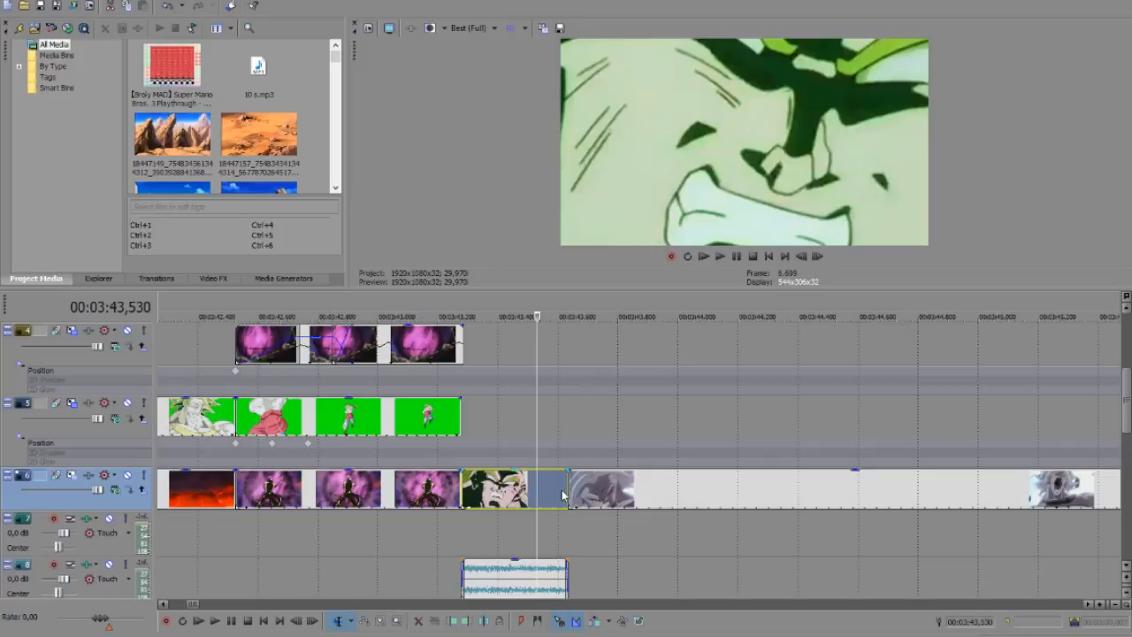
click(550, 507)
click(563, 506)
click(591, 493)
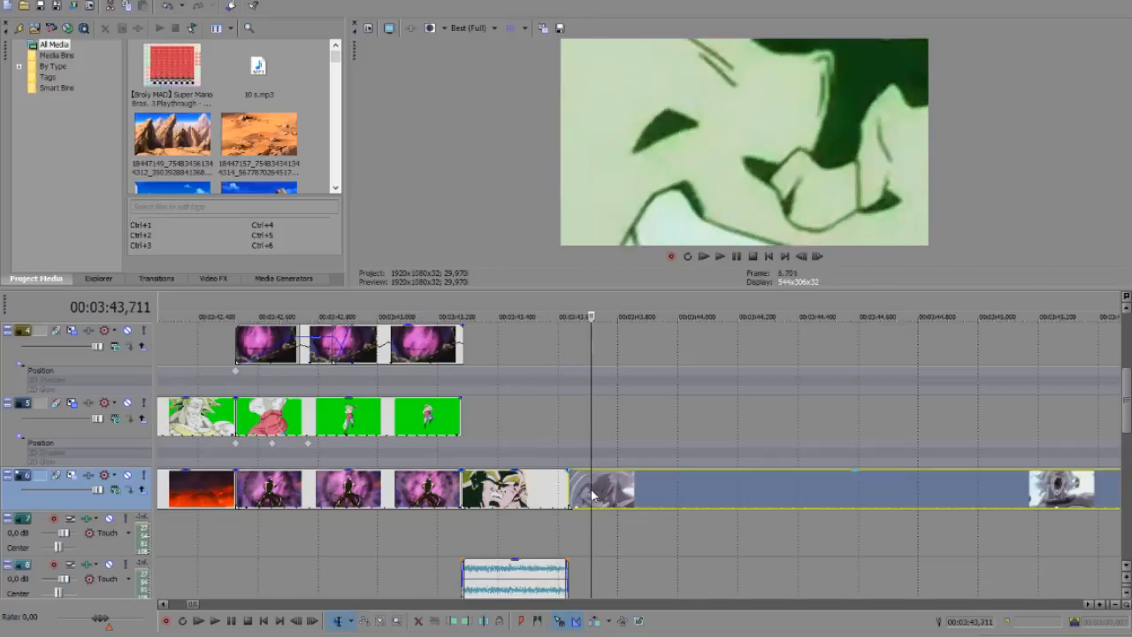
click(611, 493)
click(664, 484)
click(678, 483)
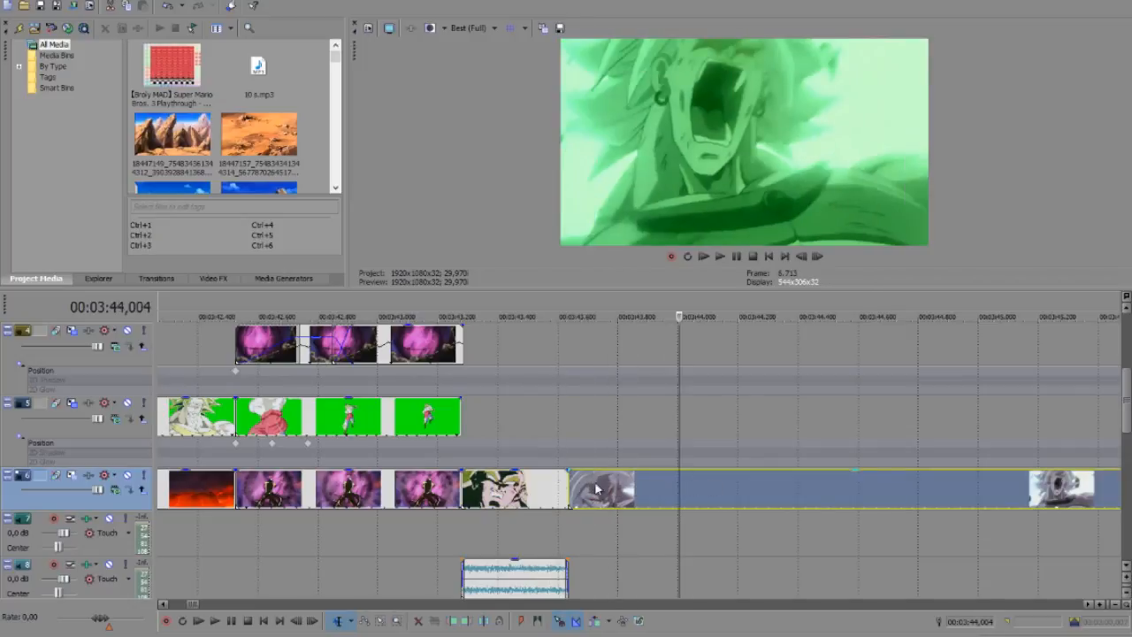
Compare frames of the close-up clip and the roaring clip on both sides of their cut, ending at 3:44.098
click(556, 485)
click(522, 499)
click(639, 500)
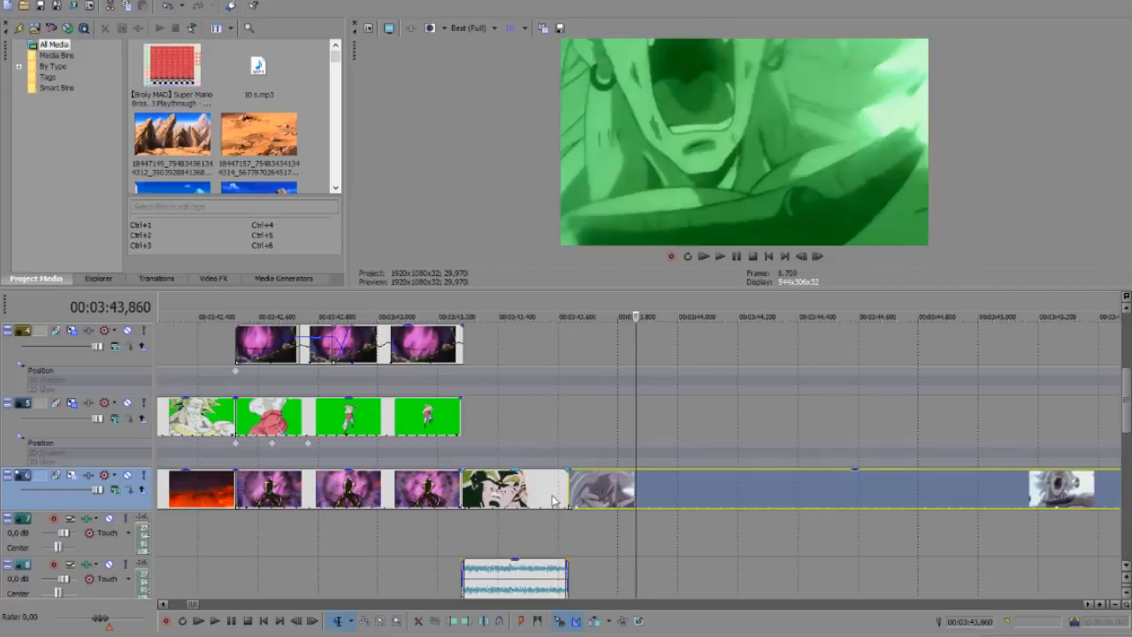
click(555, 502)
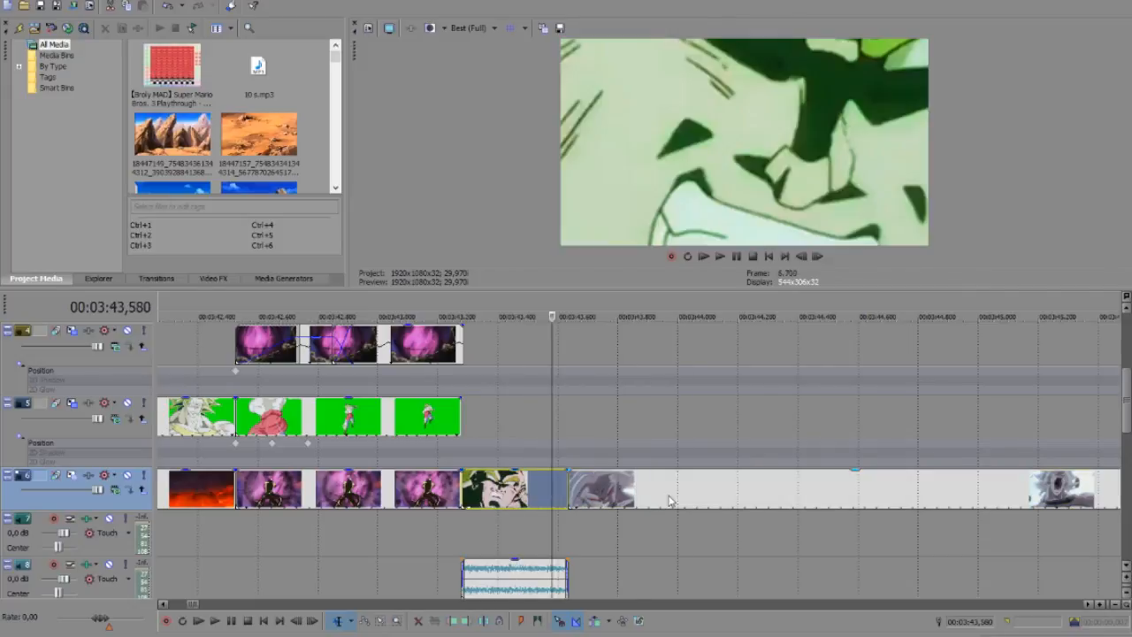
click(516, 498)
click(614, 499)
click(705, 498)
Preview the end of the roaring clip and the cracking planet clip on track 6 at 3:53.932
scroll(705, 498, down, 3)
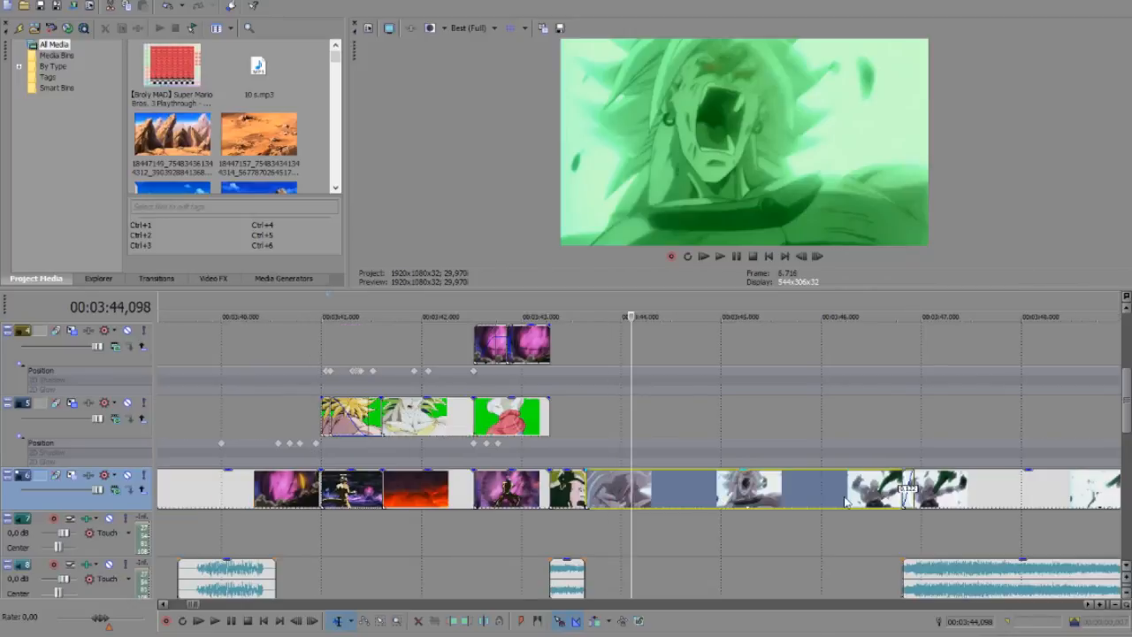
click(845, 501)
scroll(858, 498, down, 4)
click(824, 495)
scroll(796, 492, up, 3)
scroll(706, 497, down, 1)
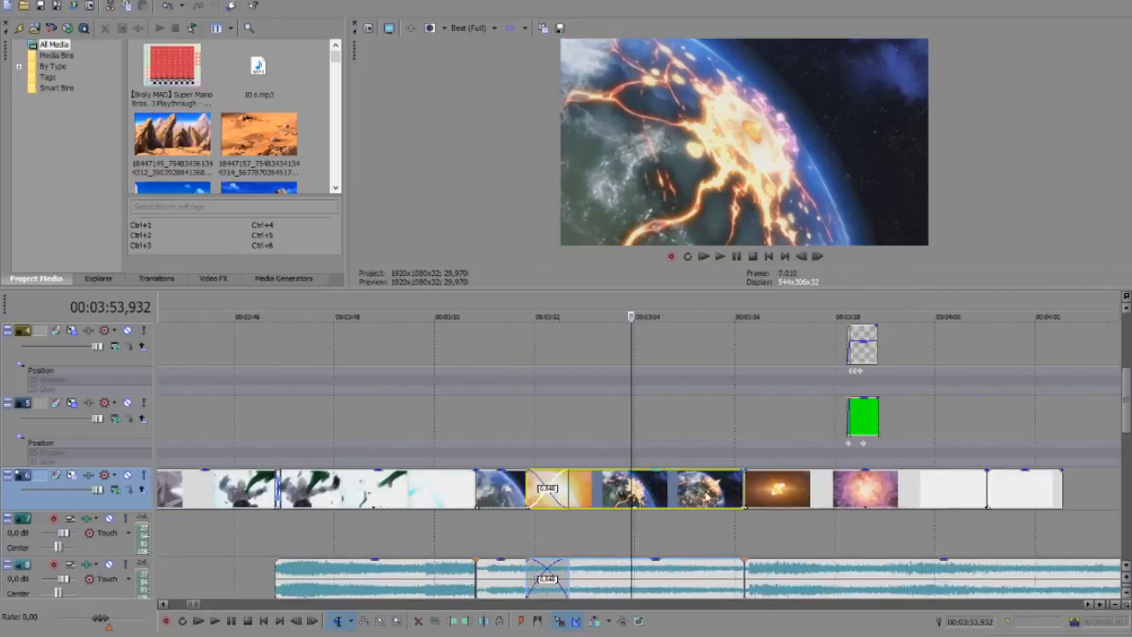
Locate the crossfade between the two planet clips on track 6 and preview it up to 3:52.868
scroll(706, 496, down, 1)
click(529, 499)
click(590, 499)
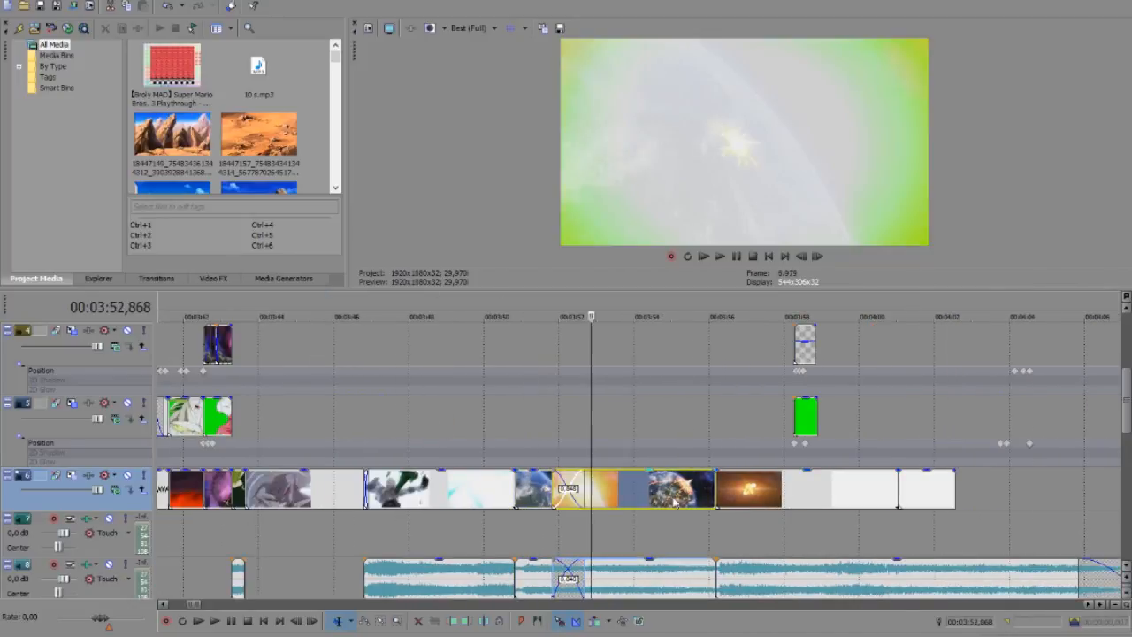
click(536, 499)
scroll(617, 499, up, 3)
Step through the first planet clip on track 6 and into its crossfade at 3:52.206
click(616, 499)
click(576, 500)
click(662, 500)
click(592, 506)
click(650, 504)
click(709, 497)
click(753, 493)
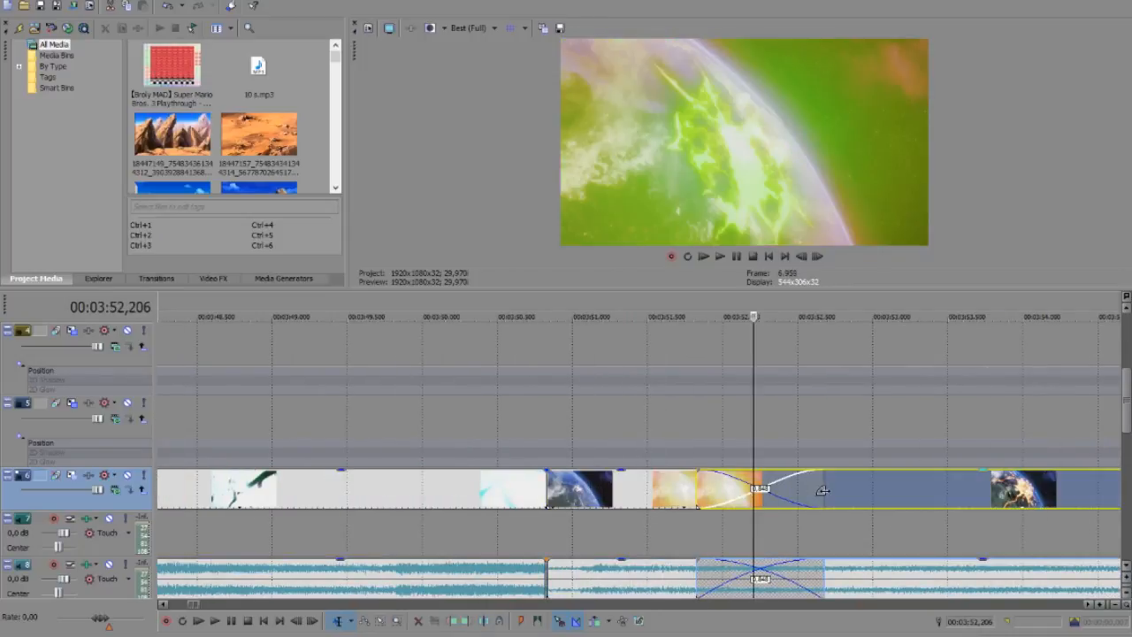
Preview the planet clip beyond the crossfade and the pink space explosion clip at 3:57.505
click(822, 492)
click(864, 493)
click(803, 498)
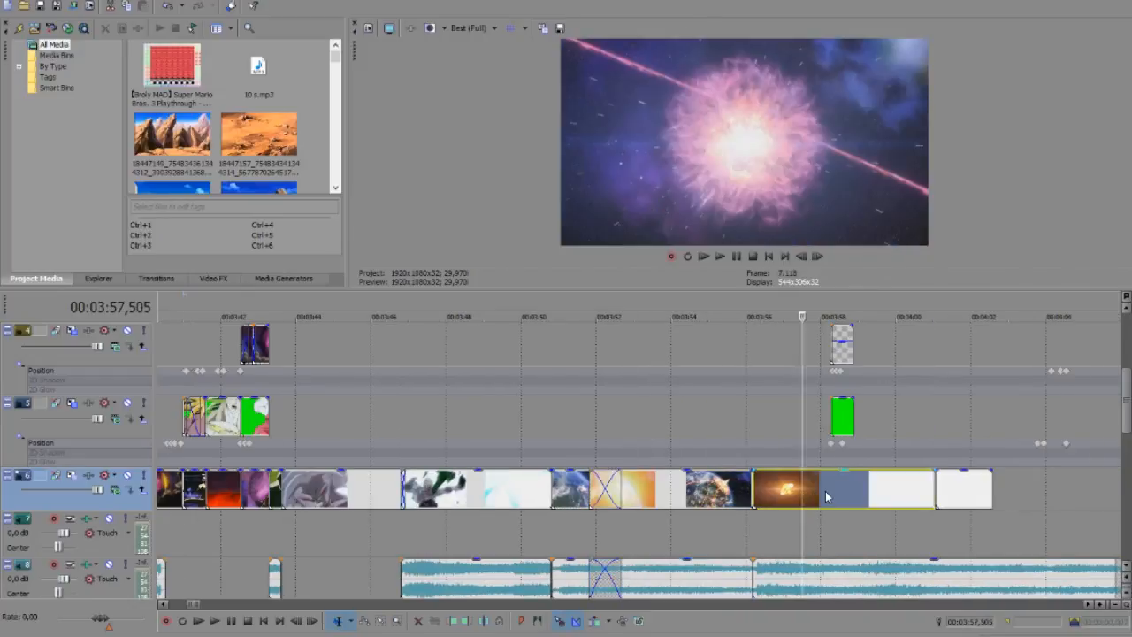
Preview the character bursting out of the pink explosion on tracks 4 to 6 up to 3:58.383
scroll(840, 496, up, 4)
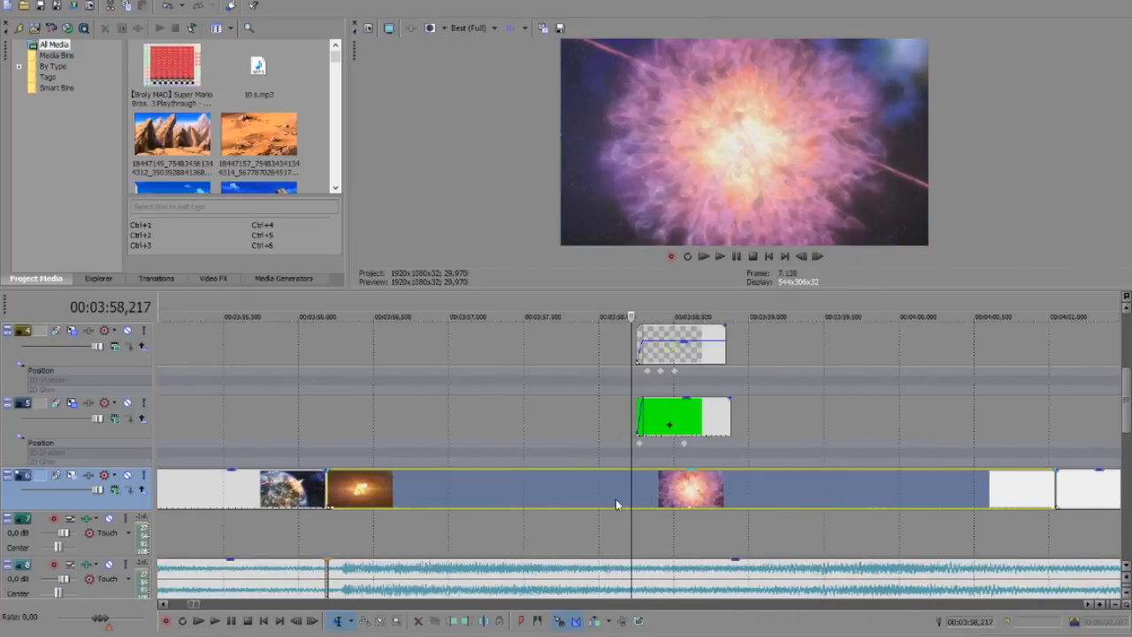
click(674, 498)
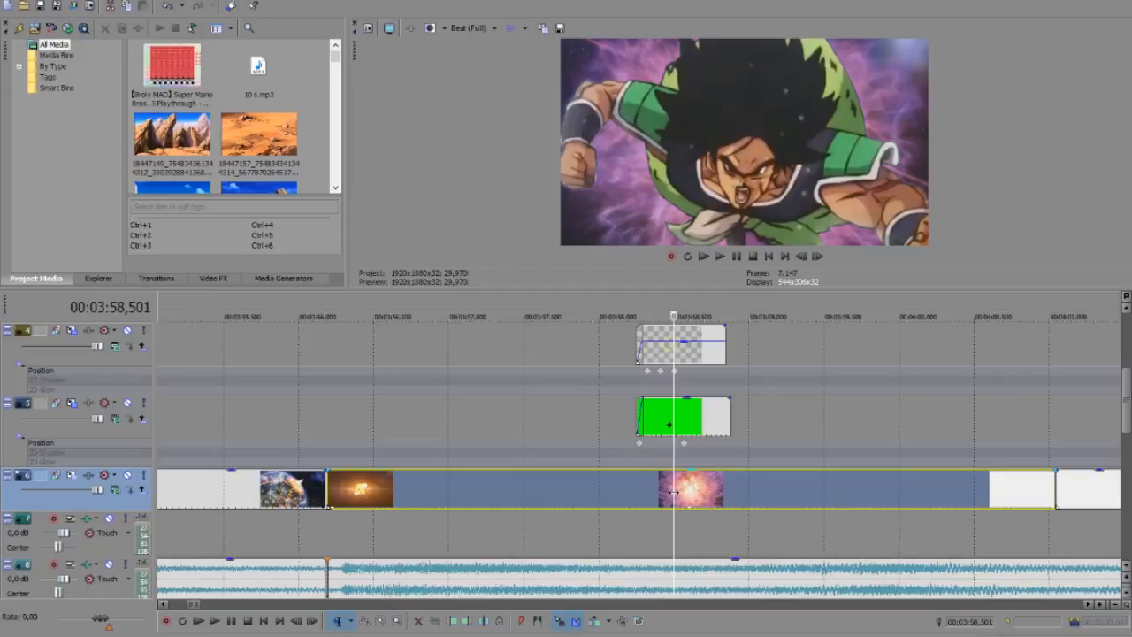
click(655, 488)
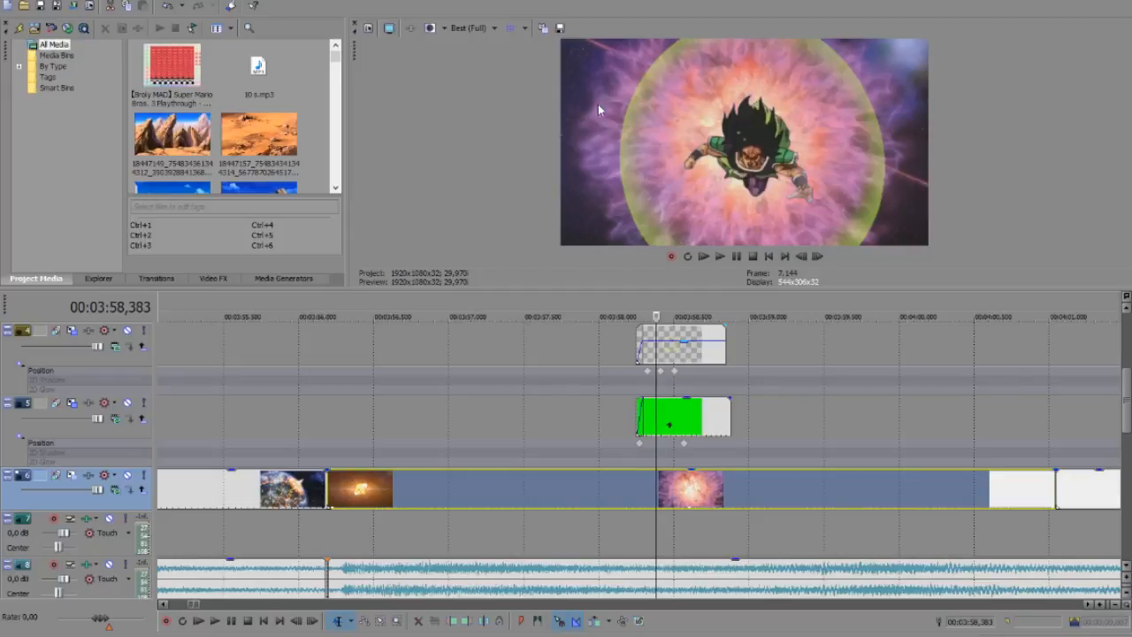
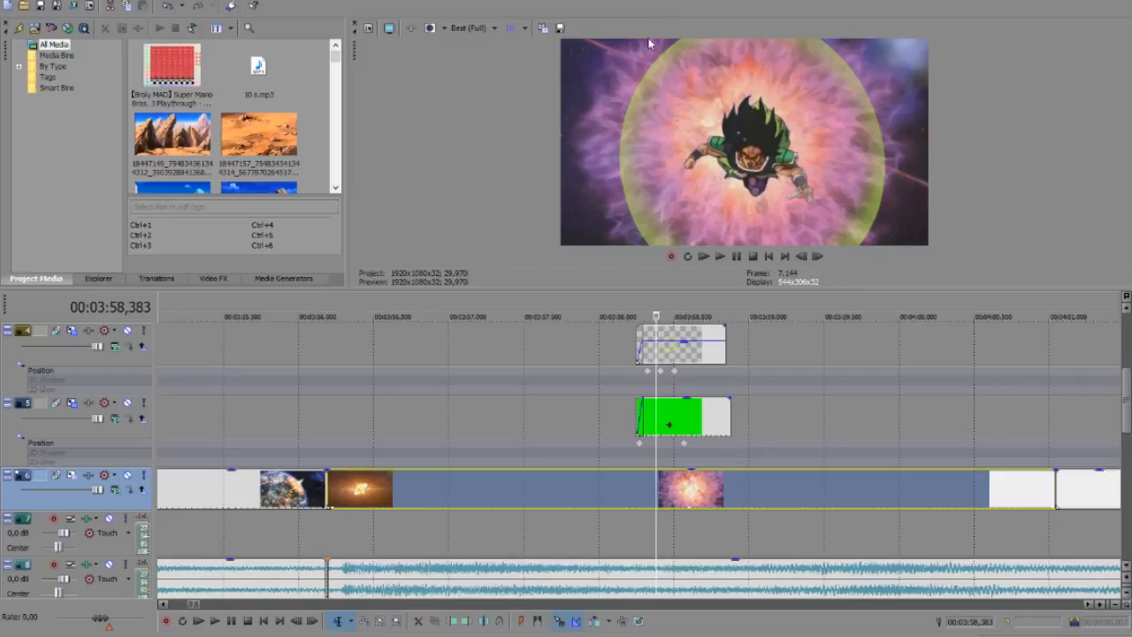
Preview the white clip that follows the explosion on track 6 at 4:01.546
scroll(891, 522, down, 5)
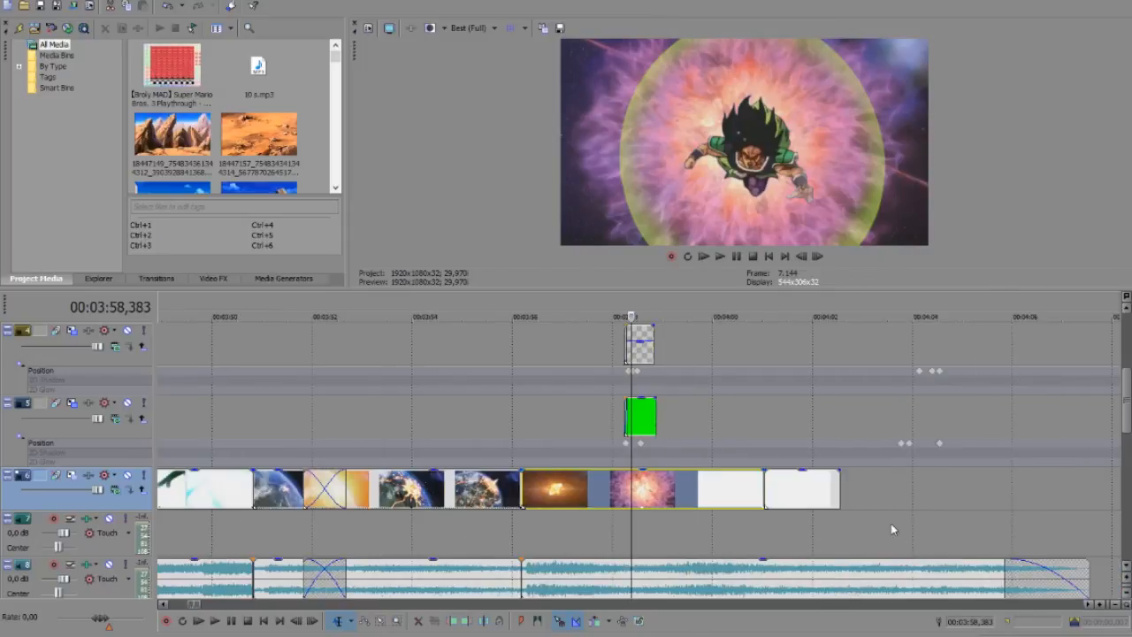
click(790, 479)
scroll(885, 491, down, 2)
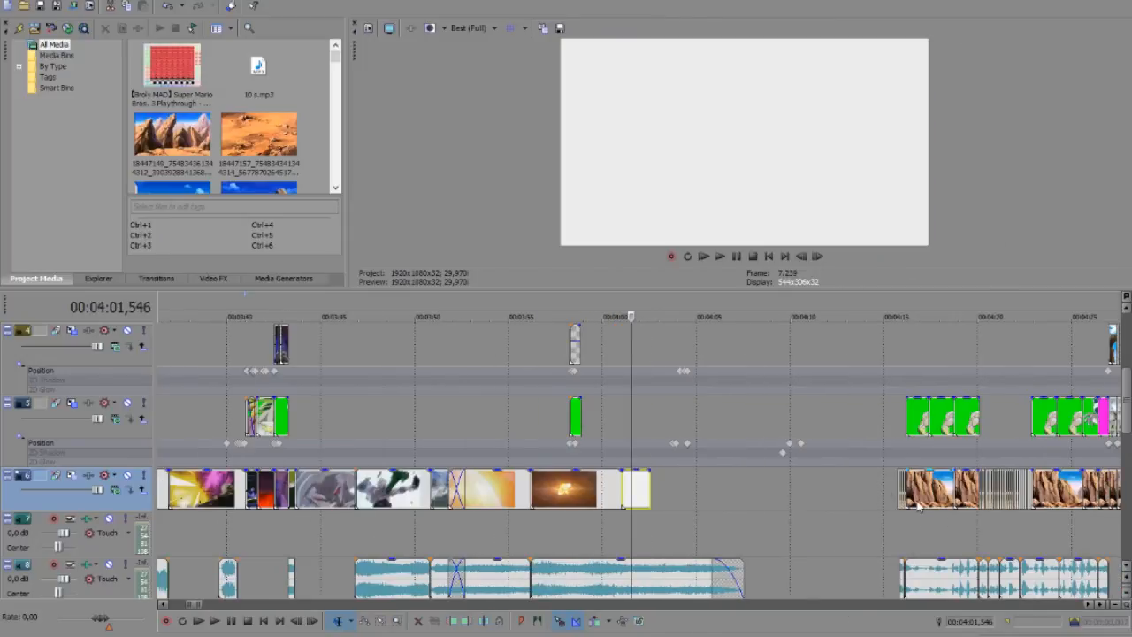
Locate the run of very short face close-up clips on track 6 and preview it at 4:21.390
scroll(917, 505, down, 4)
click(726, 496)
scroll(726, 497, up, 7)
click(522, 500)
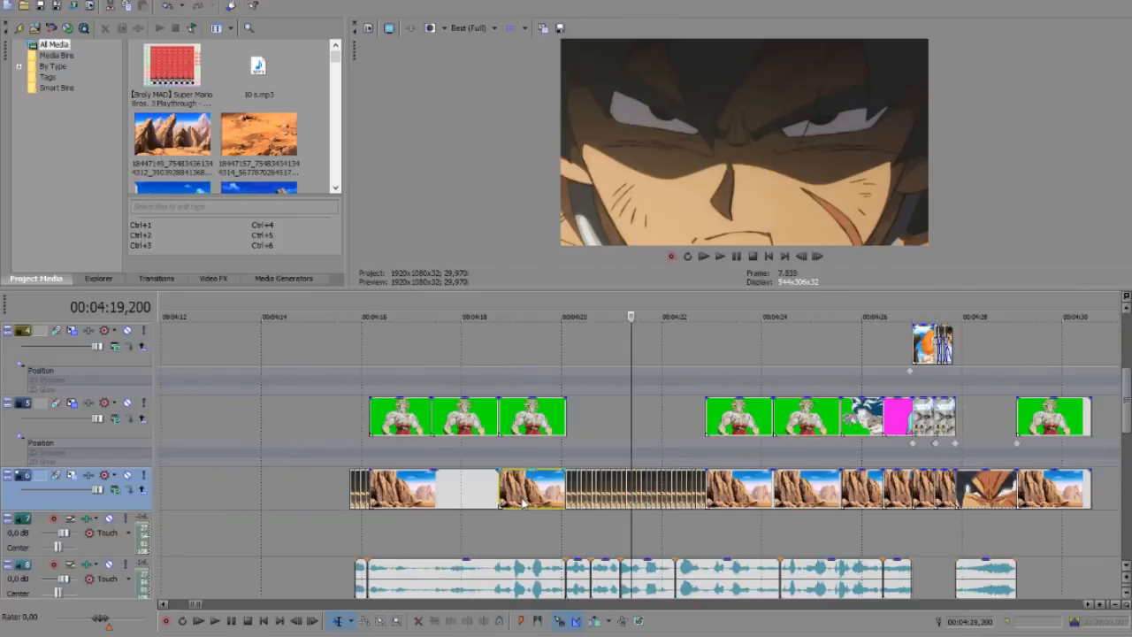
scroll(632, 500, down, 1)
click(692, 500)
scroll(692, 500, up, 4)
click(692, 500)
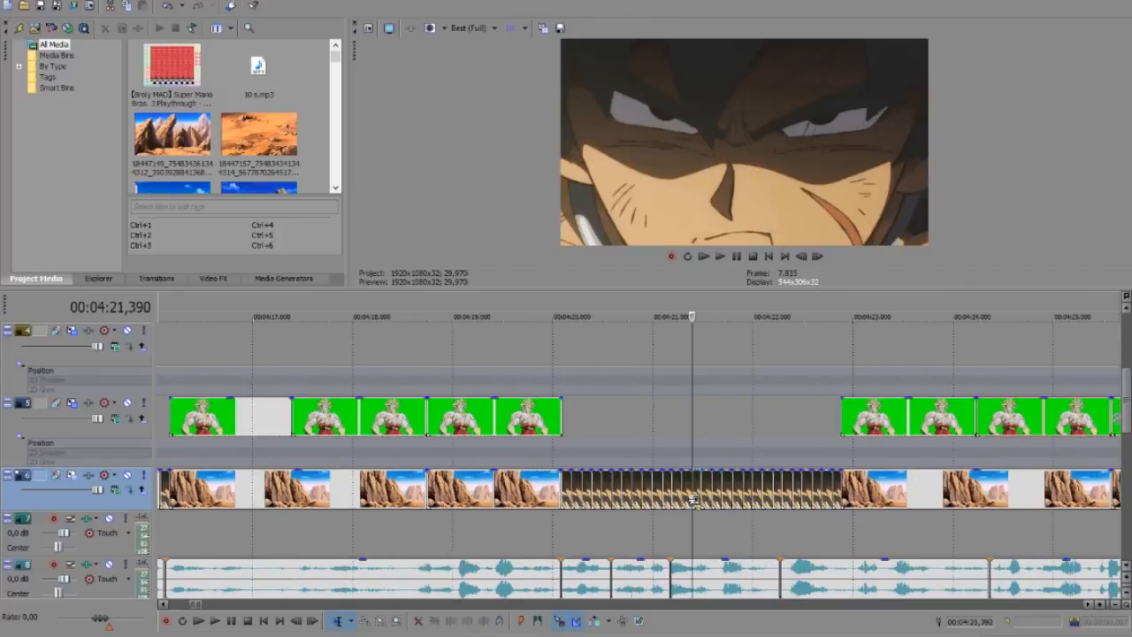
Compare the mouth positions in the short face close-up clips on track 6 between 4:21.787 and 4:22.282
scroll(725, 501, up, 2)
click(725, 501)
click(691, 497)
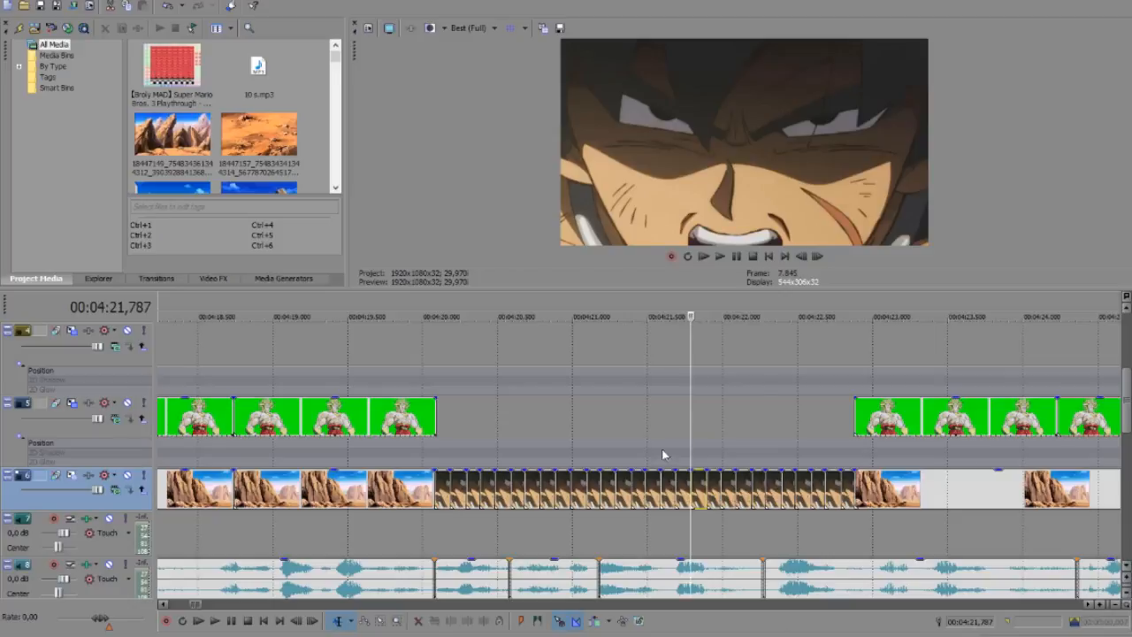
click(764, 501)
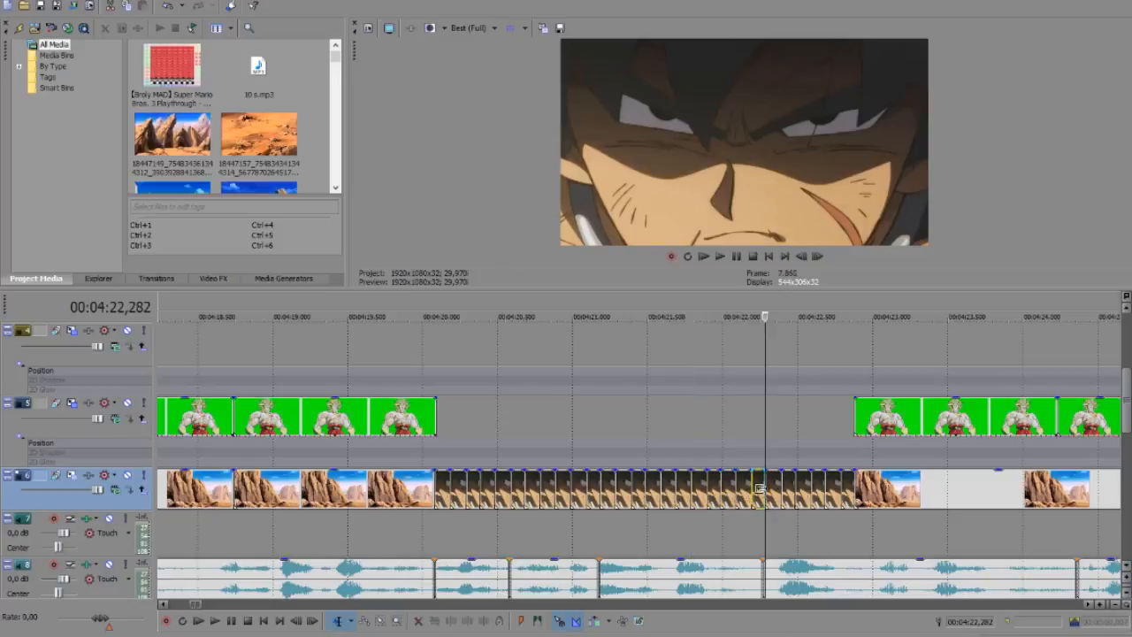
scroll(729, 508, up, 3)
click(726, 509)
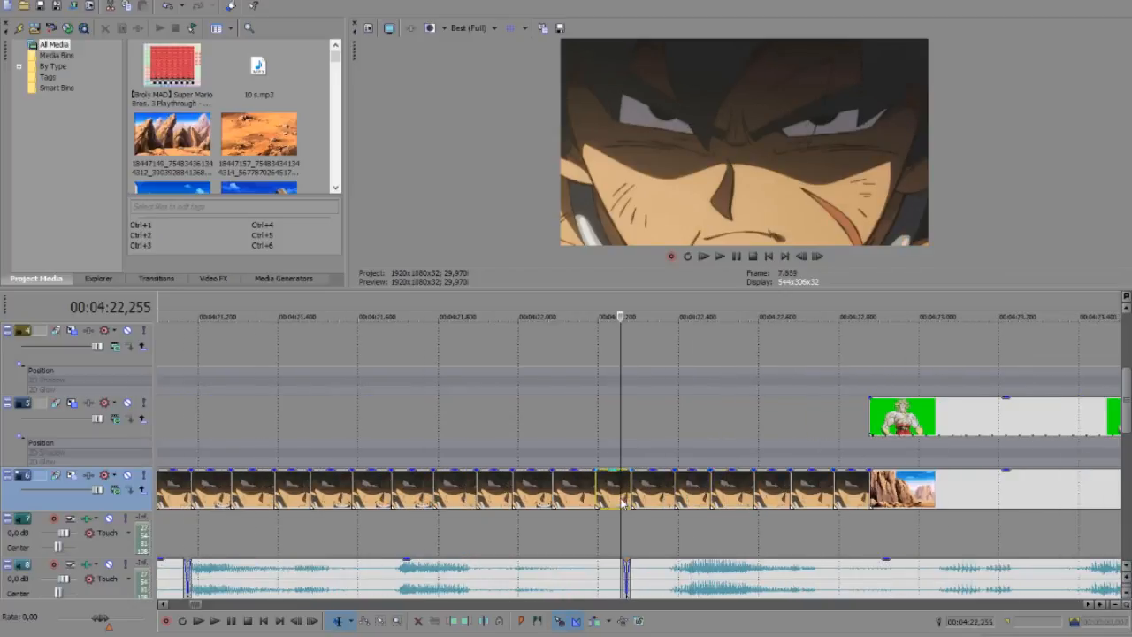
click(548, 501)
click(470, 503)
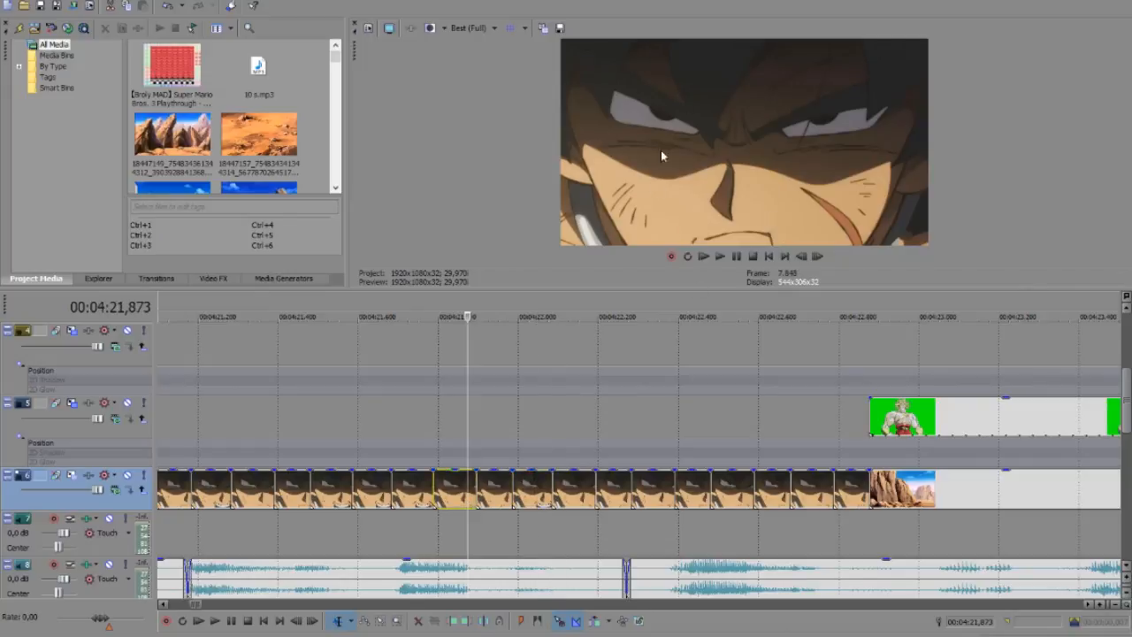
Step through the remaining short face close-up clips on track 6 up to 4:22.769
click(494, 508)
click(545, 498)
click(581, 502)
click(663, 503)
click(709, 503)
click(798, 506)
click(826, 509)
scroll(826, 512, down, 5)
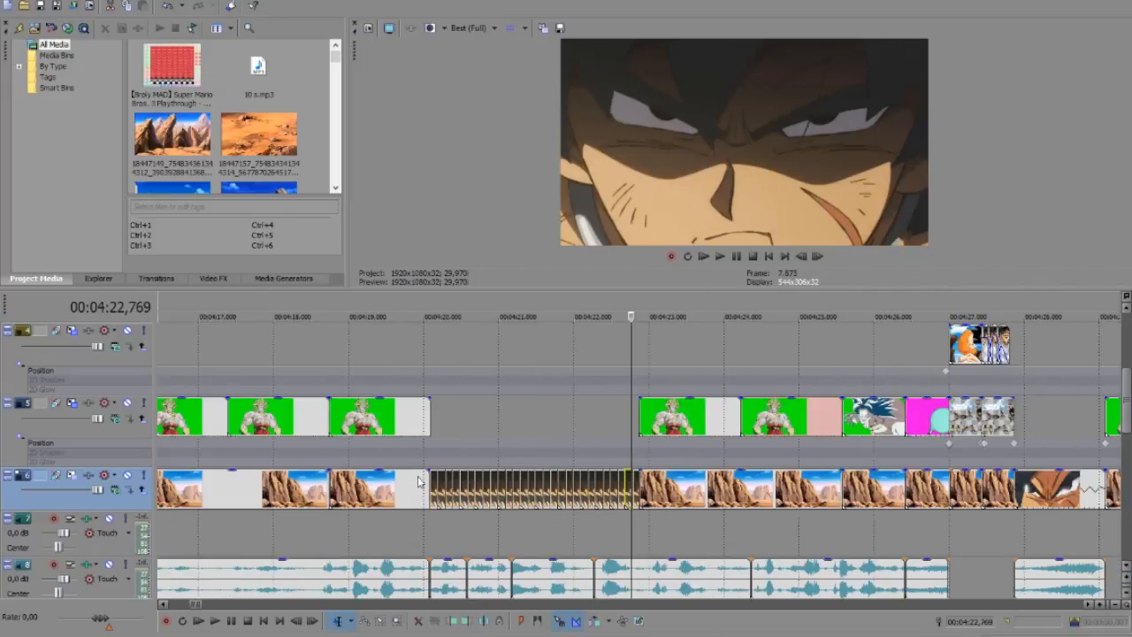
Preview the green-screen character over the rocky background at 4:17.614 and the face close-up clips at 4:22.480
click(350, 502)
click(350, 501)
scroll(350, 502, down, 3)
click(578, 488)
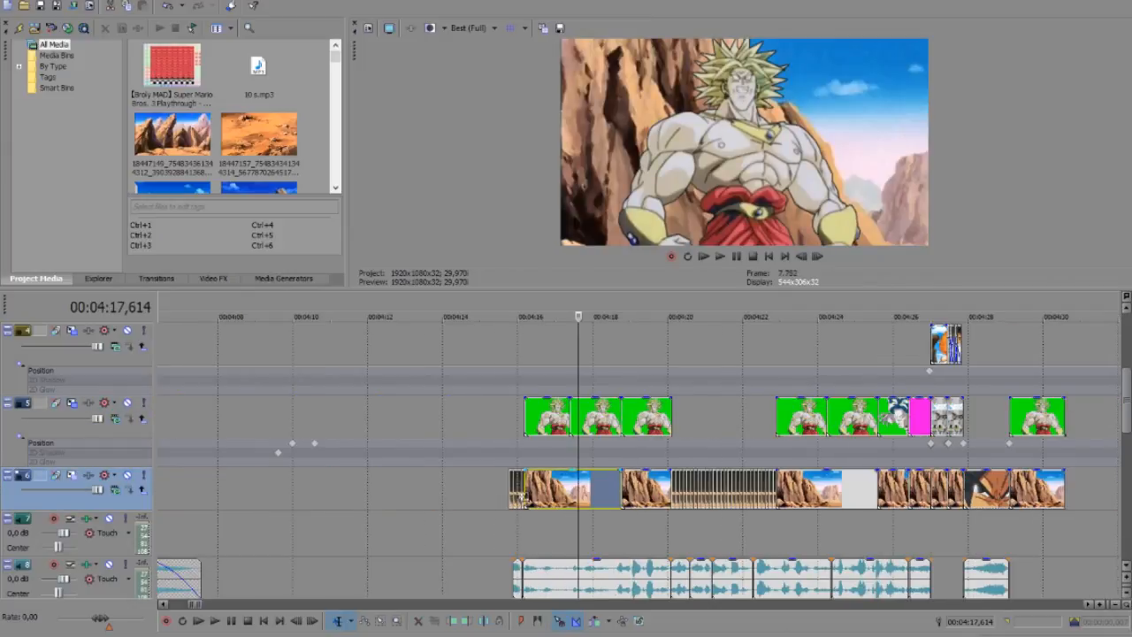
click(513, 496)
click(777, 496)
click(761, 498)
scroll(765, 498, up, 5)
scroll(765, 498, down, 2)
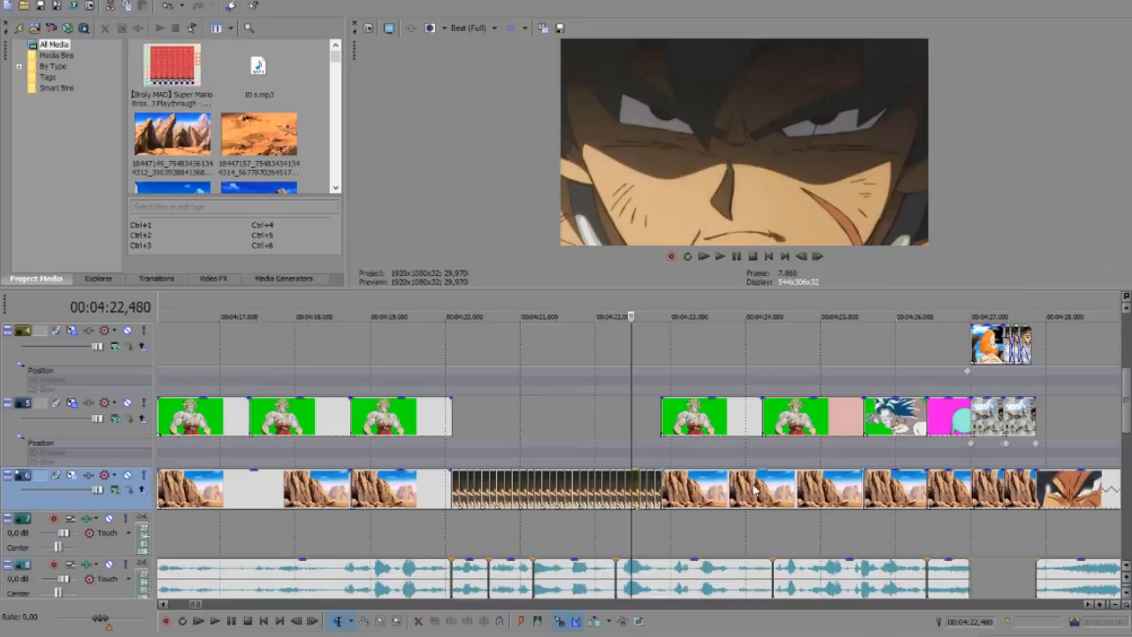
Set the opacity of the green glow clip on track 3 at 4:27.238 to 0 %
click(990, 503)
scroll(989, 502, up, 7)
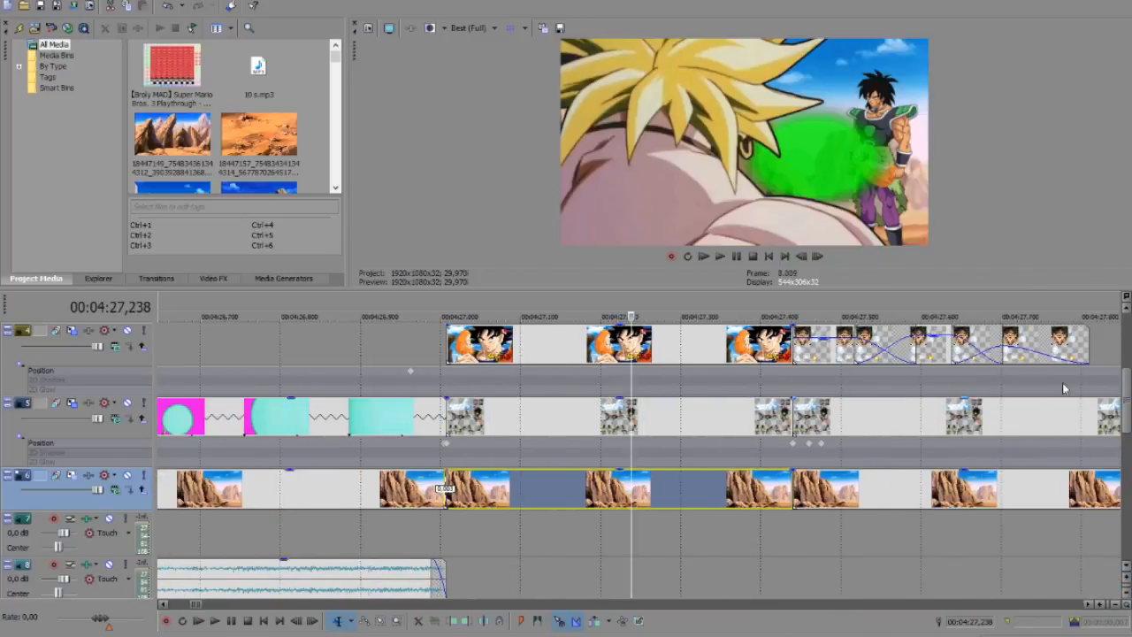
scroll(1124, 379, up, 1)
click(758, 335)
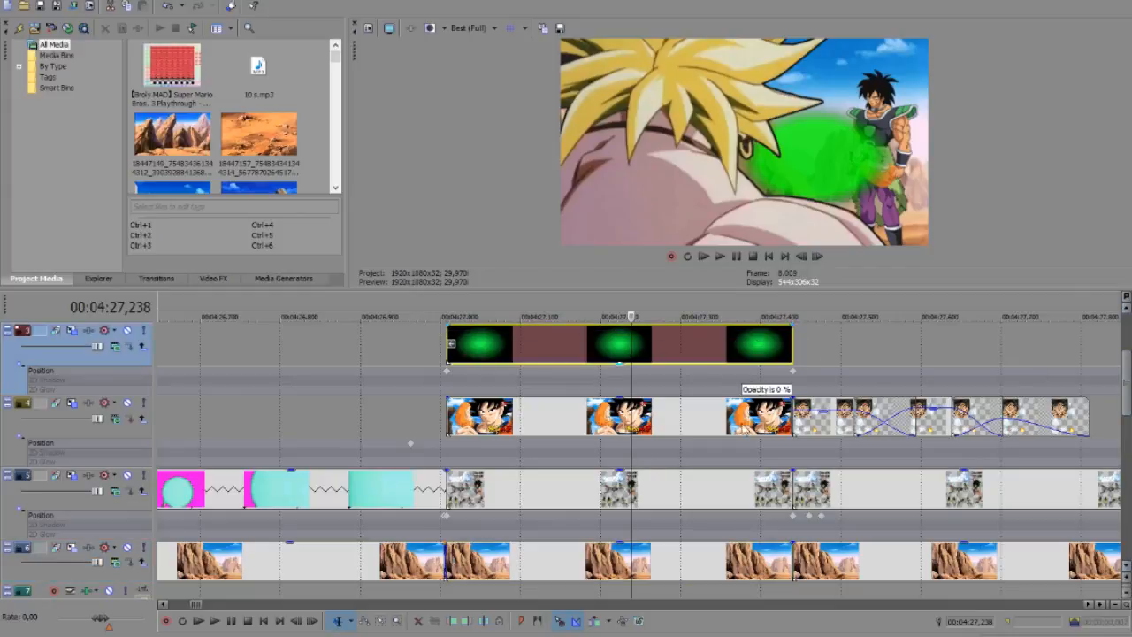
Open Event Pan/Crop for the KFC image clip on track 4 and examine the mask around the chicken piece
right_click(628, 415)
click(694, 256)
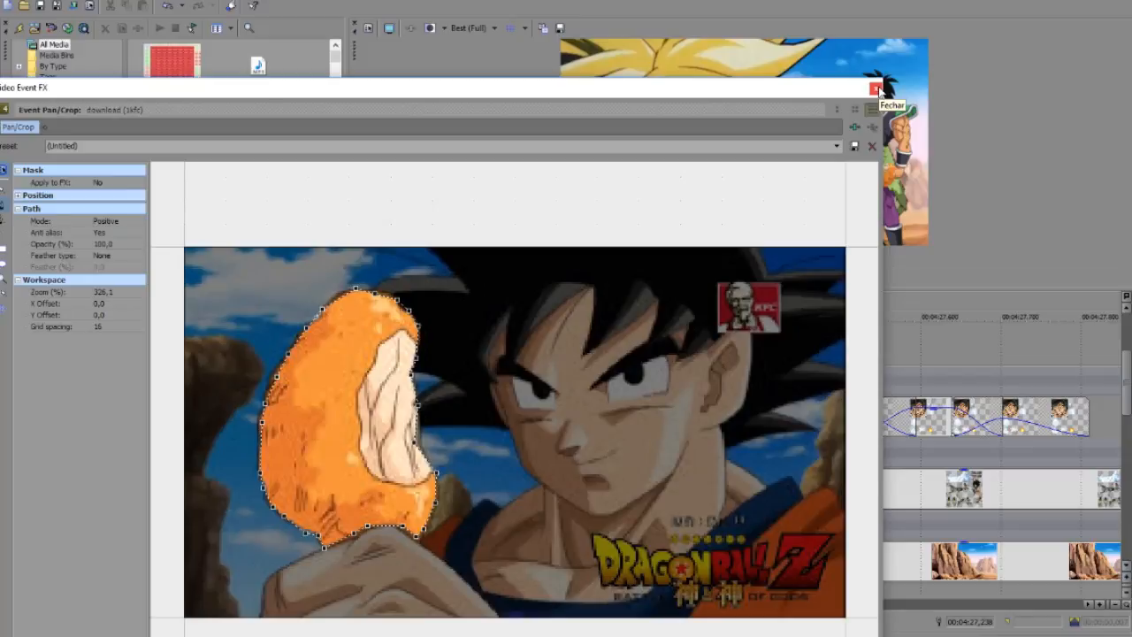
click(875, 88)
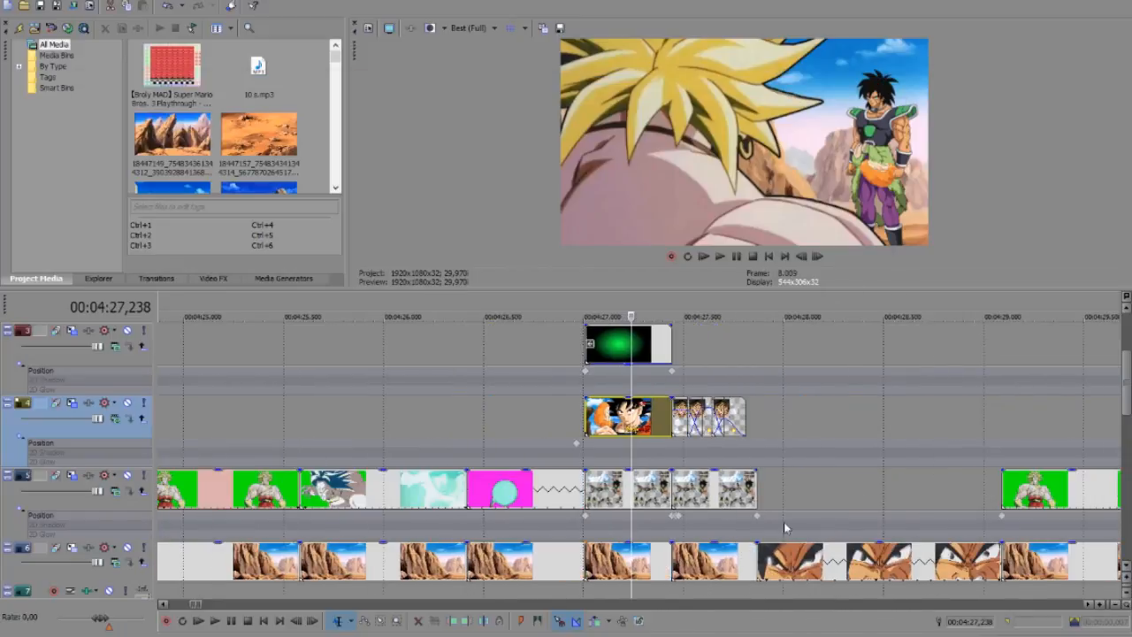
Step through the two over-the-shoulder clips on track 5 and preview the smoke overlay at 4:27.611
click(700, 511)
scroll(698, 511, up, 5)
click(667, 492)
click(642, 492)
click(740, 496)
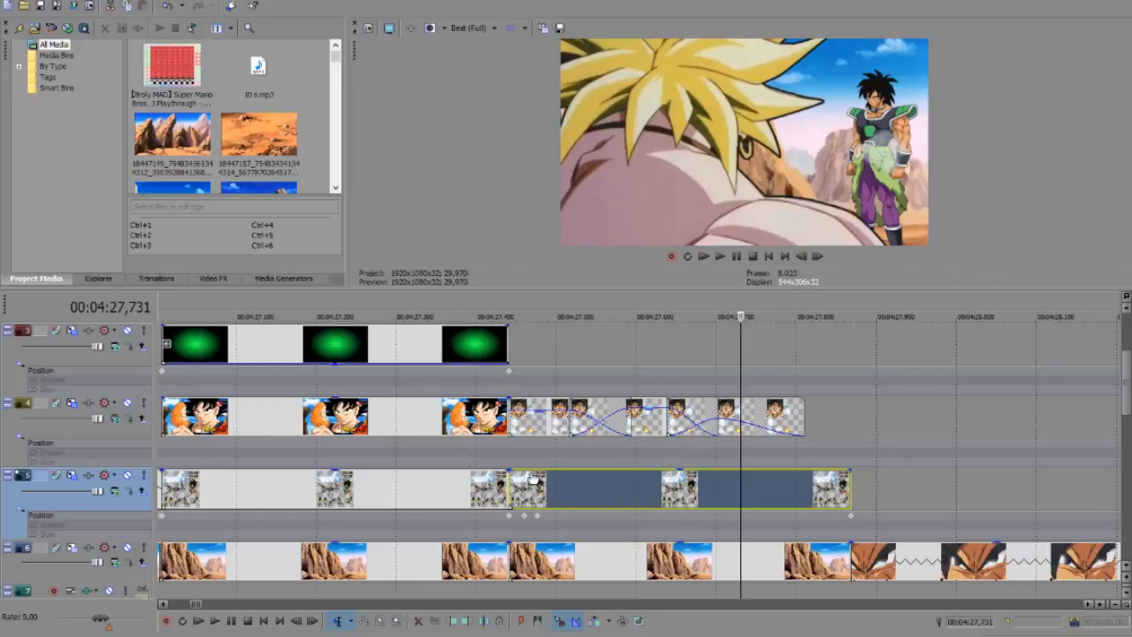
click(527, 499)
click(589, 499)
click(645, 500)
scroll(763, 496, down, 3)
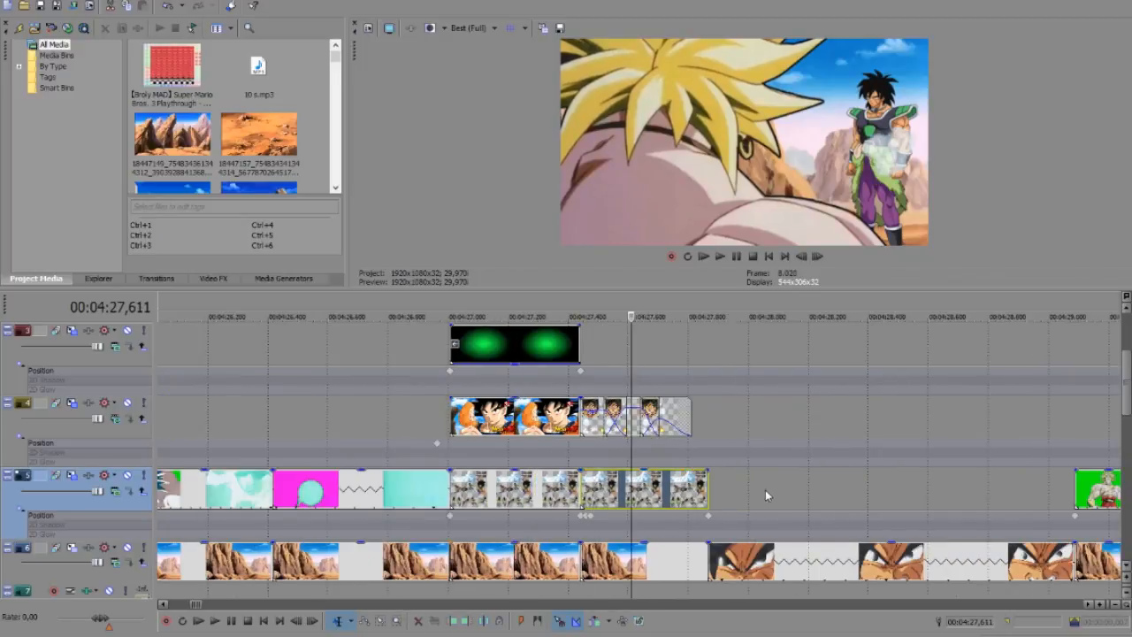
Locate the long row of green-screen clips on track 6 and preview it at 7:43.617
scroll(762, 496, down, 15)
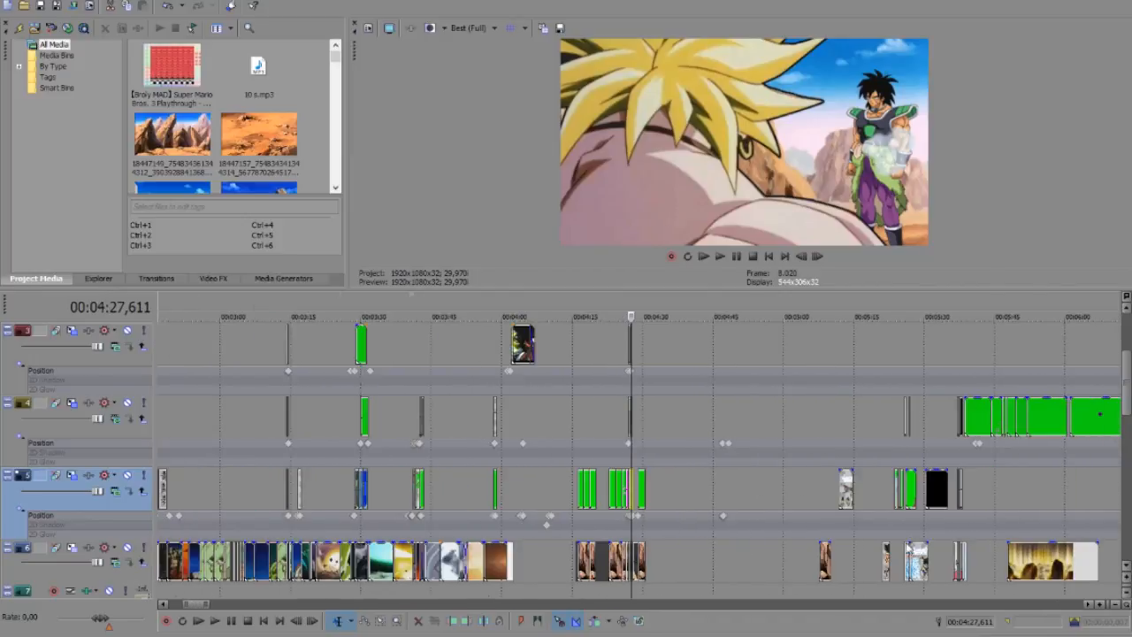
click(866, 569)
scroll(867, 570, down, 5)
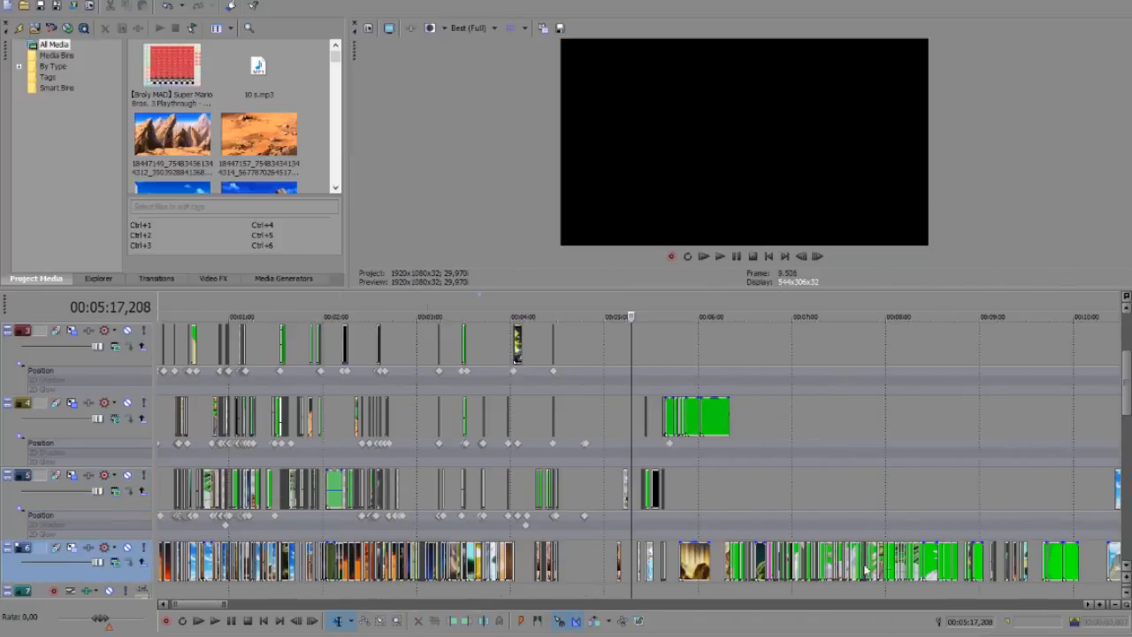
click(703, 571)
scroll(703, 570, up, 5)
click(770, 561)
scroll(770, 561, down, 5)
click(759, 562)
scroll(768, 561, up, 5)
click(1127, 566)
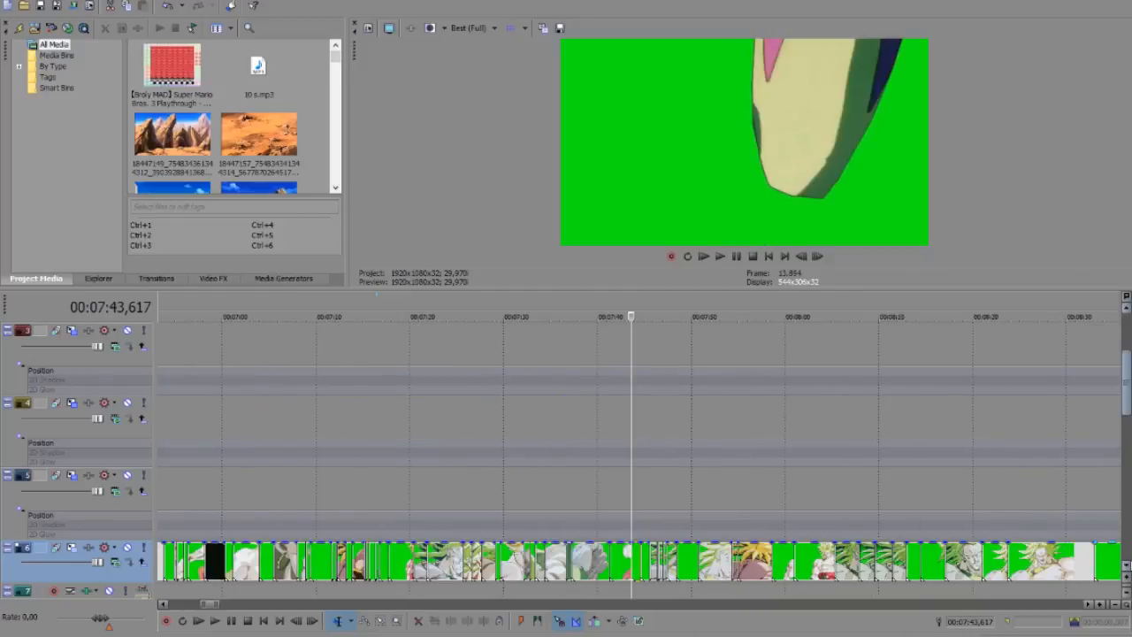
Step backward through the green-screen clips on track 6 from 7:26.619 past 7:05.498
click(524, 420)
click(470, 420)
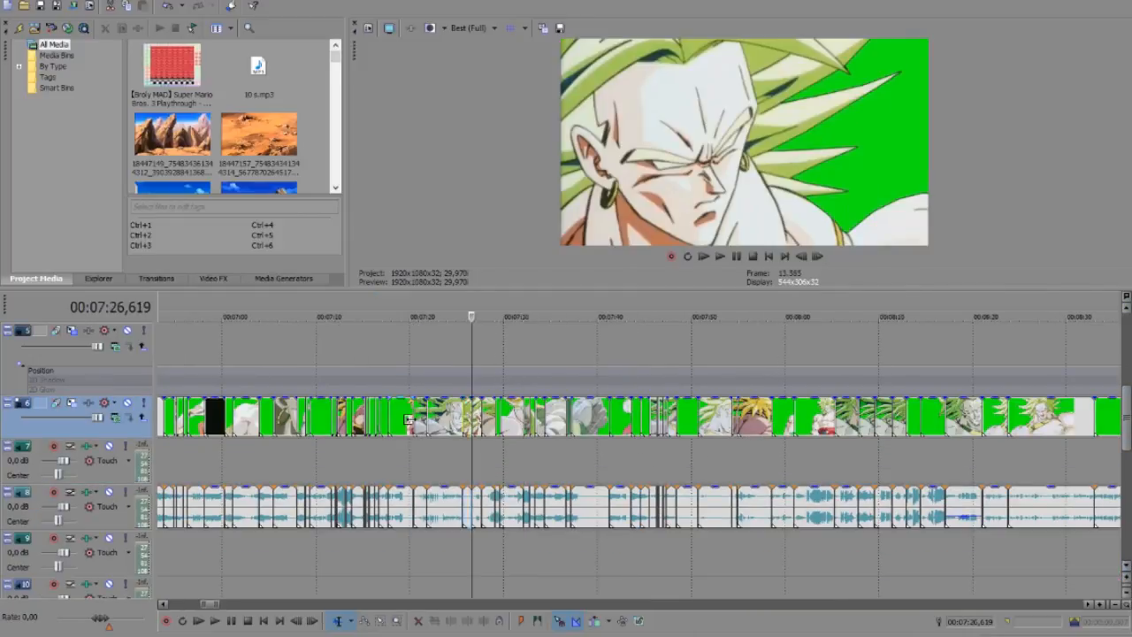
click(412, 417)
click(366, 417)
click(317, 421)
click(273, 417)
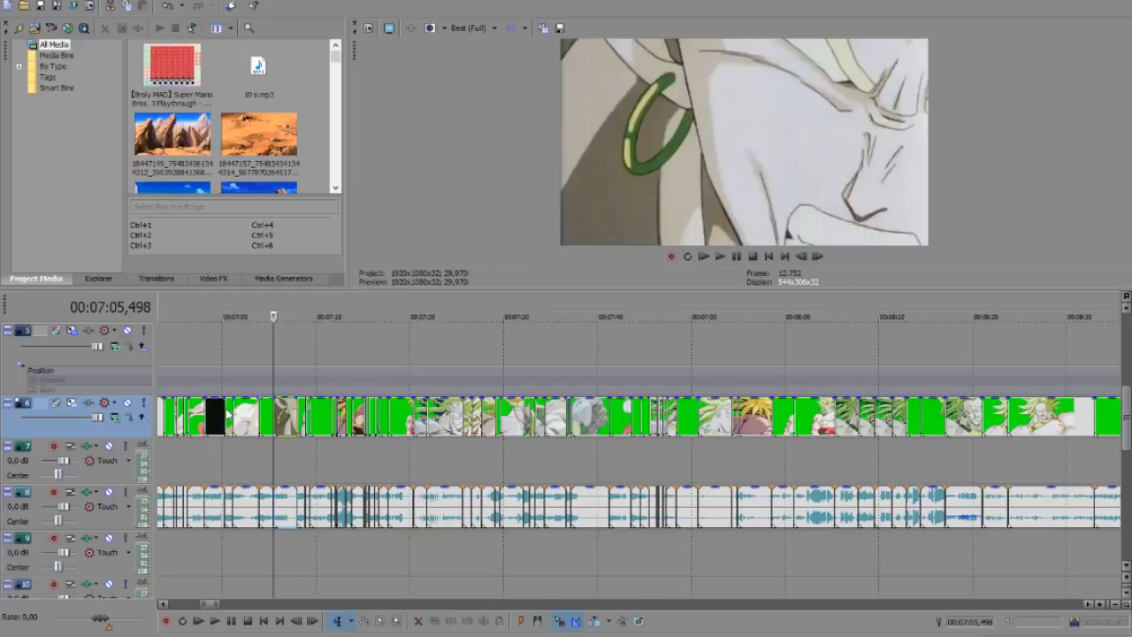
click(225, 417)
click(183, 417)
Step forward through the green-screen clips on track 6 up to 8:05.293
click(558, 432)
click(576, 432)
click(615, 430)
click(640, 430)
click(686, 432)
click(742, 431)
click(834, 433)
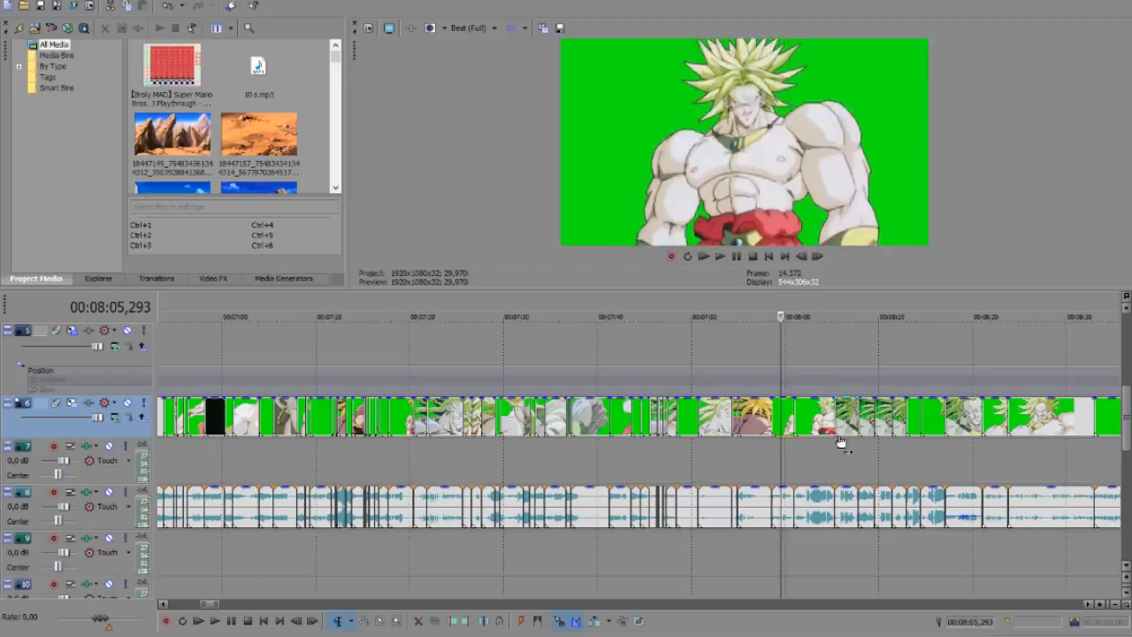
Preview the later green-screen clips on track 6 from 8:40.063 back to 8:17.860
click(1087, 603)
click(784, 421)
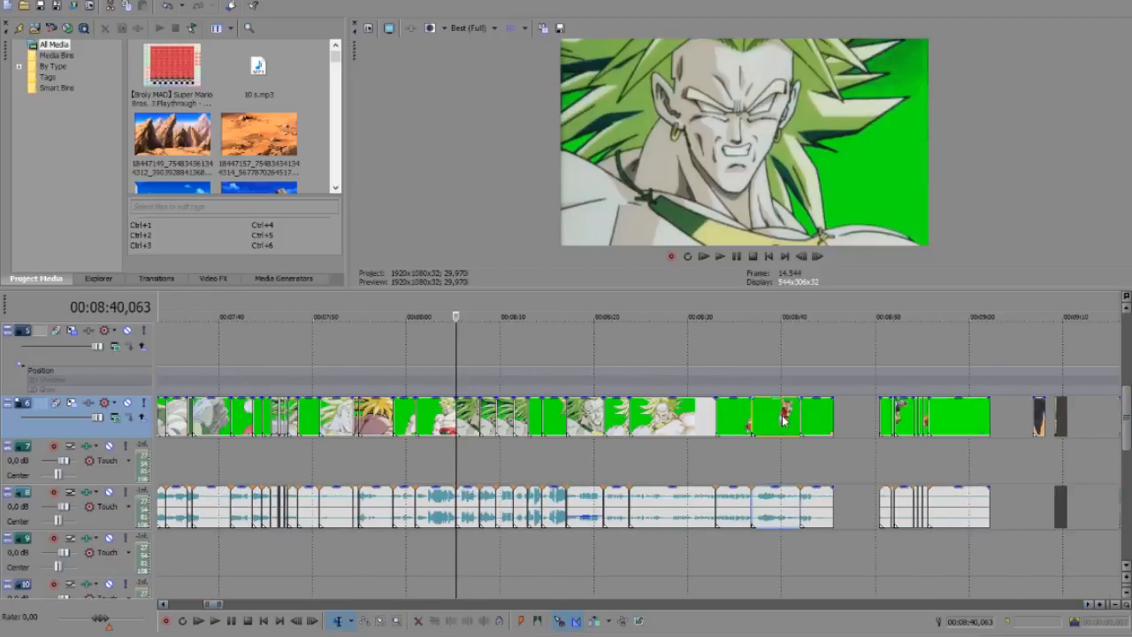
click(801, 422)
click(731, 421)
click(667, 421)
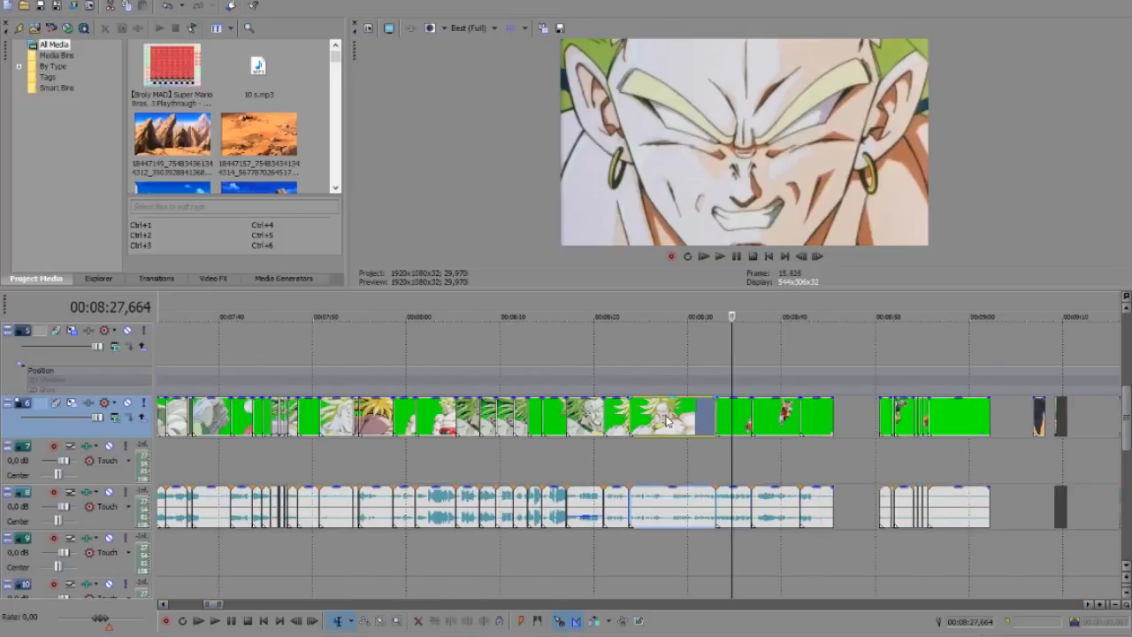
click(575, 425)
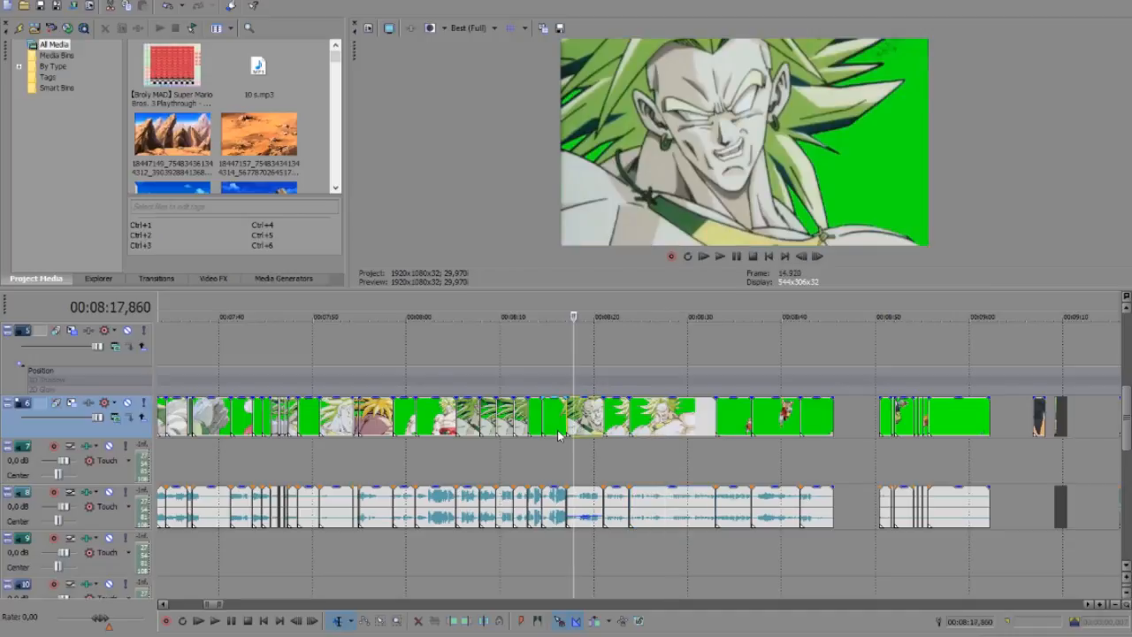
Preview the full-body green-screen clip at 8:35.738 and the grinning face close-up at 8:27.952 on track 6
click(558, 434)
click(510, 426)
click(774, 430)
click(817, 432)
click(741, 417)
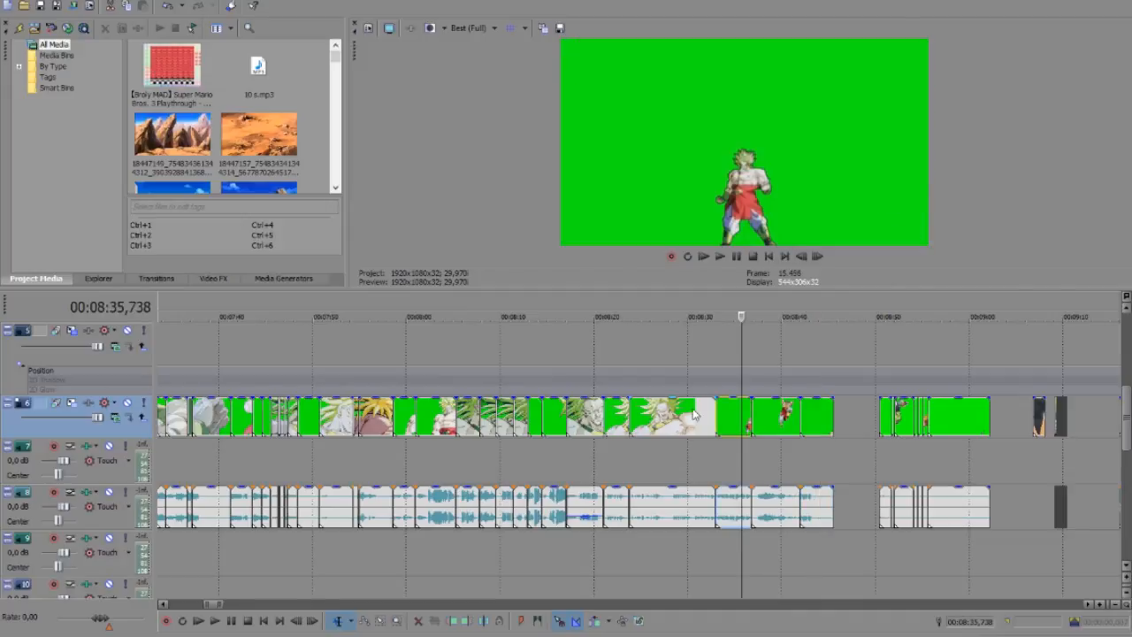
click(691, 417)
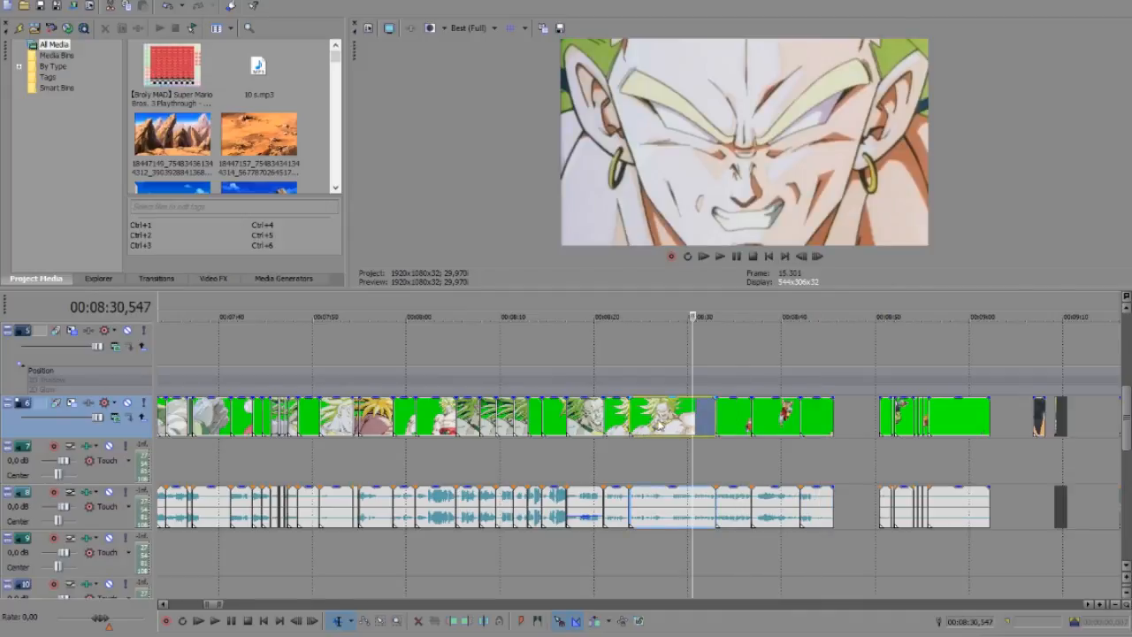
click(669, 416)
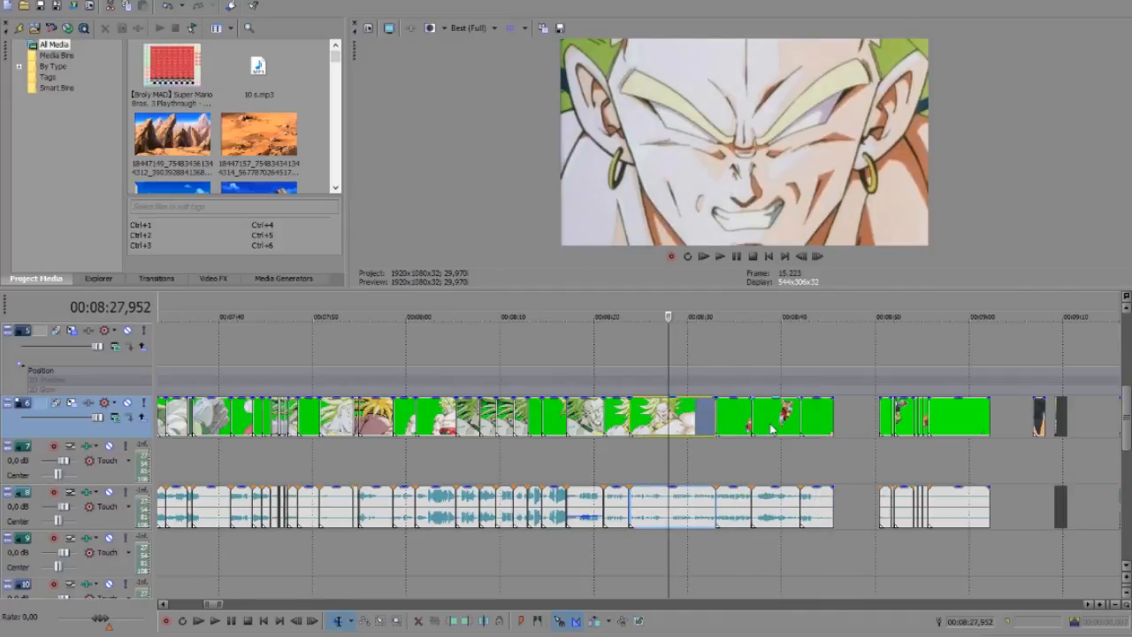
Preview the separate group of green-screen clips on track 6 up to 8:52.765
click(879, 422)
click(885, 425)
scroll(819, 442, up, 4)
click(718, 419)
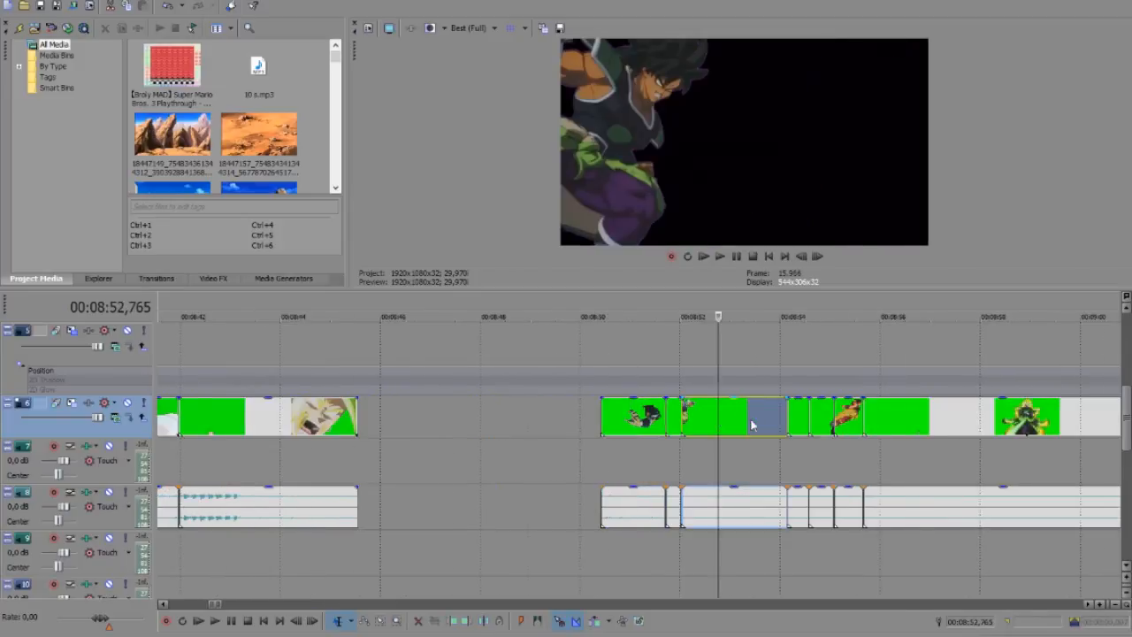
Step through the rest of the separate green-screen group on track 6 and preview its last clip at 8:56.522
scroll(752, 420, down, 3)
click(750, 421)
click(825, 415)
click(816, 419)
click(757, 419)
click(735, 419)
click(725, 422)
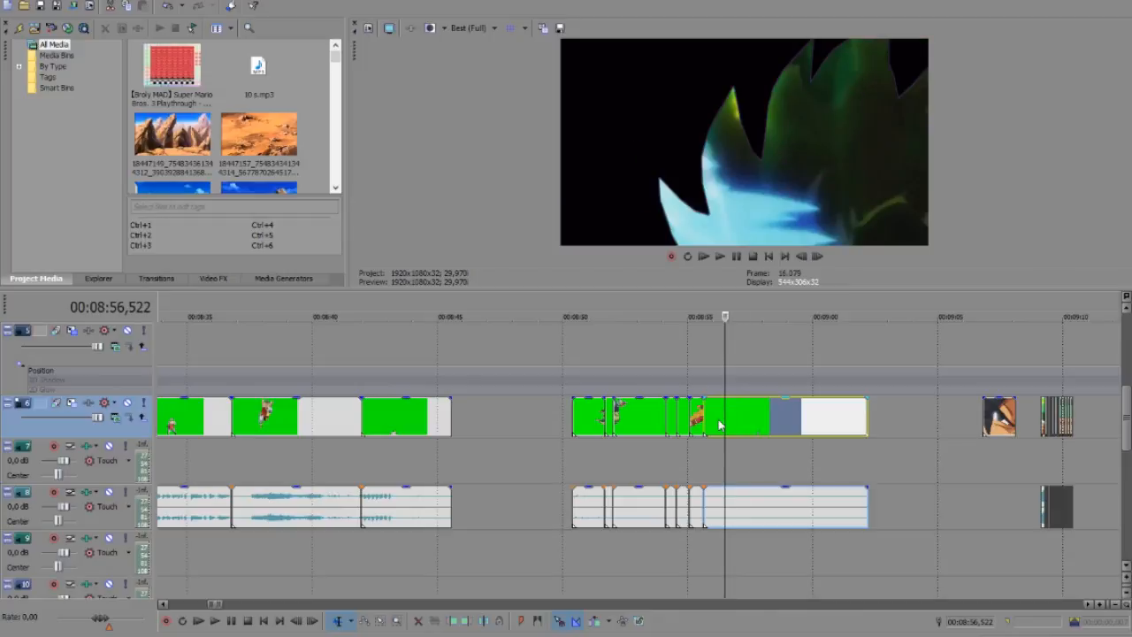
Delete the last clip of the separate green-screen group on track 6 together with its audio
click(718, 426)
click(712, 426)
drag(742, 425, 750, 425)
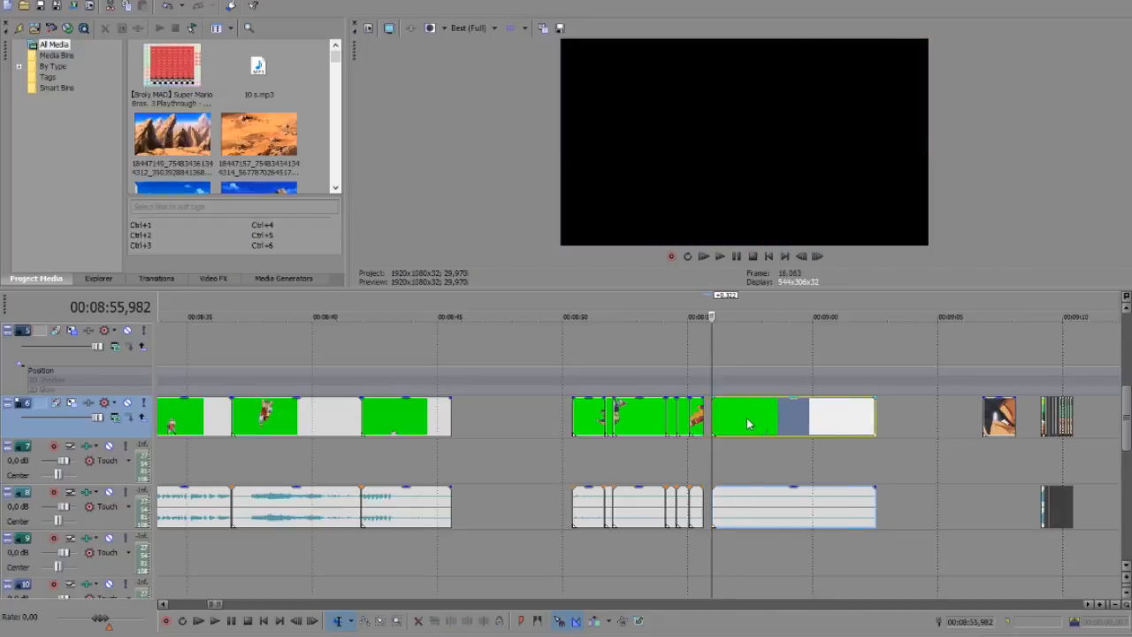
click(746, 423)
key(Delete)
Play the remaining clips of the separate green-screen group on track 6, starting from around 8:51.713
scroll(739, 417, up, 2)
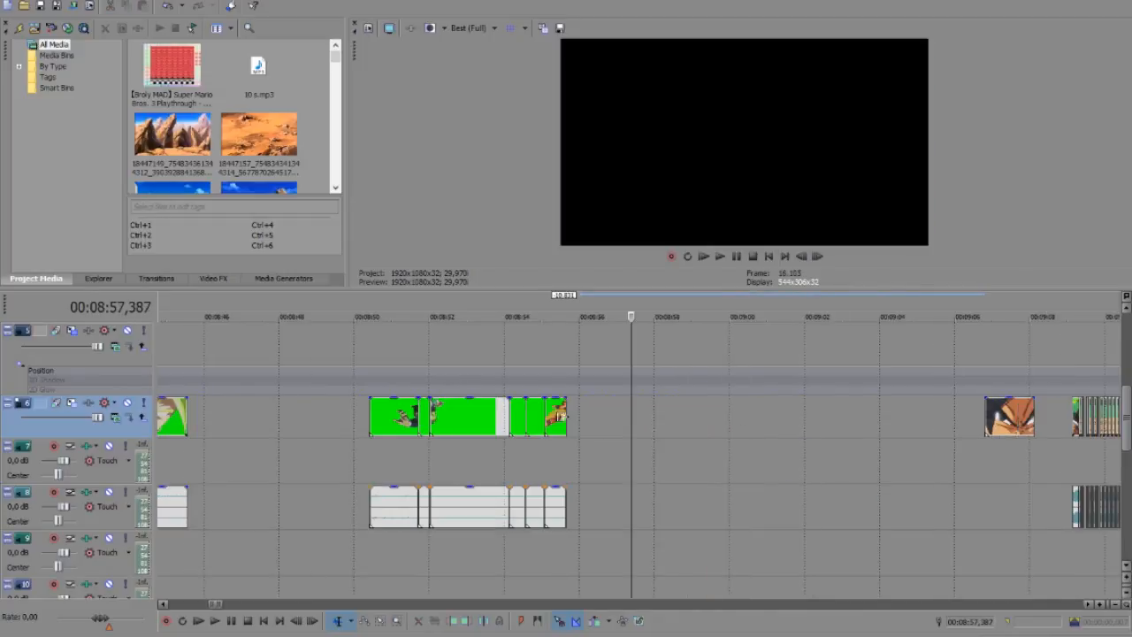
click(379, 422)
click(395, 422)
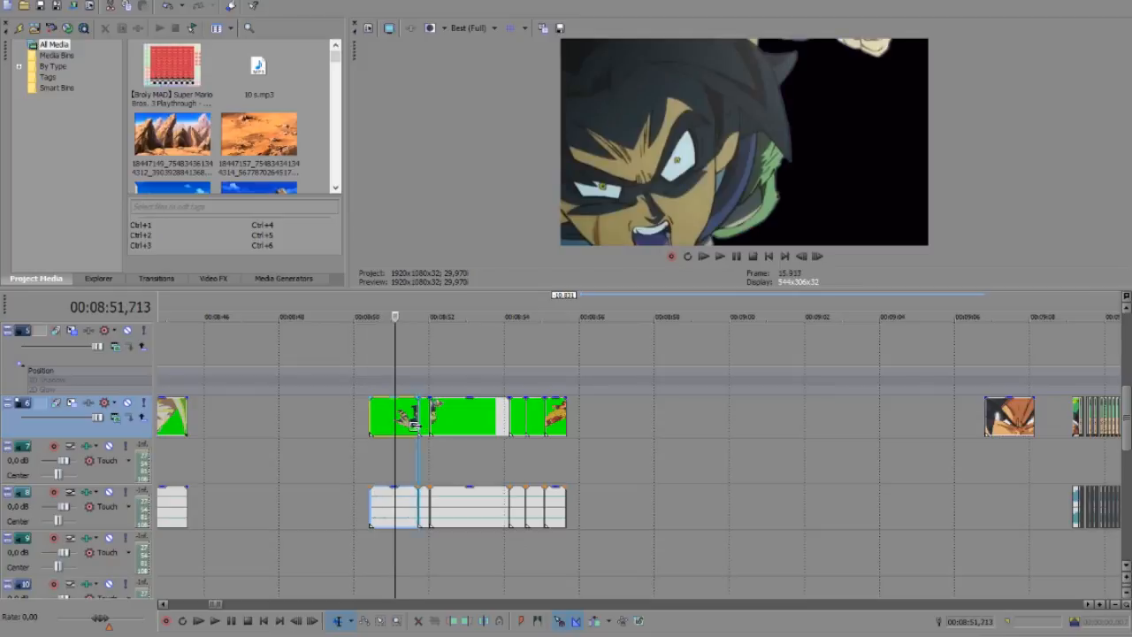
click(424, 422)
key(space)
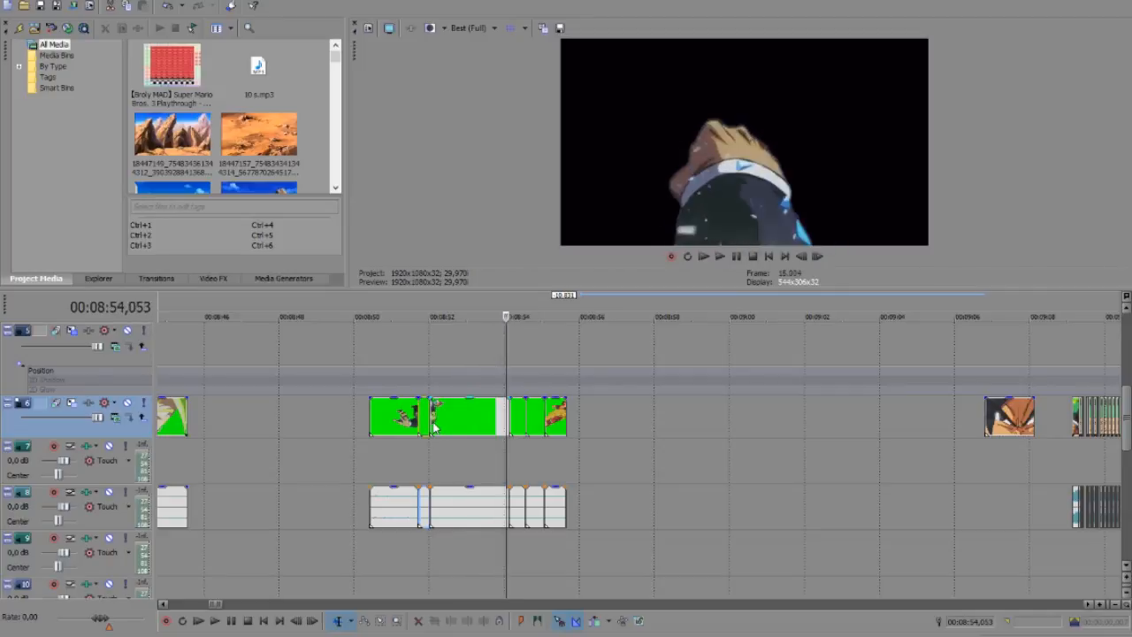
key(space)
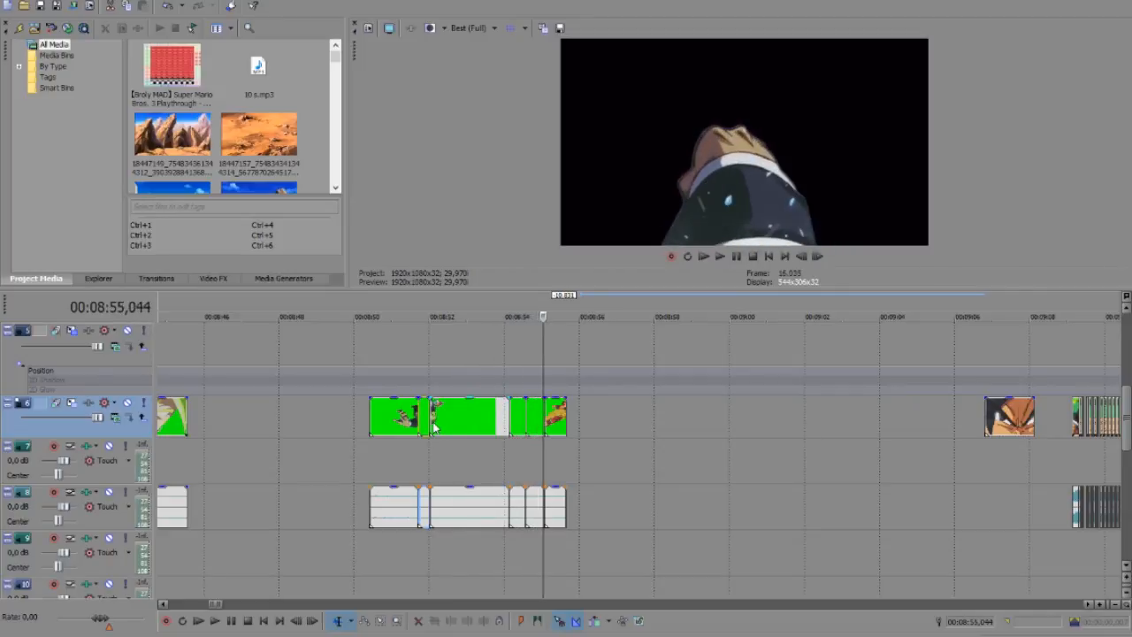
scroll(689, 422, down, 3)
key(space)
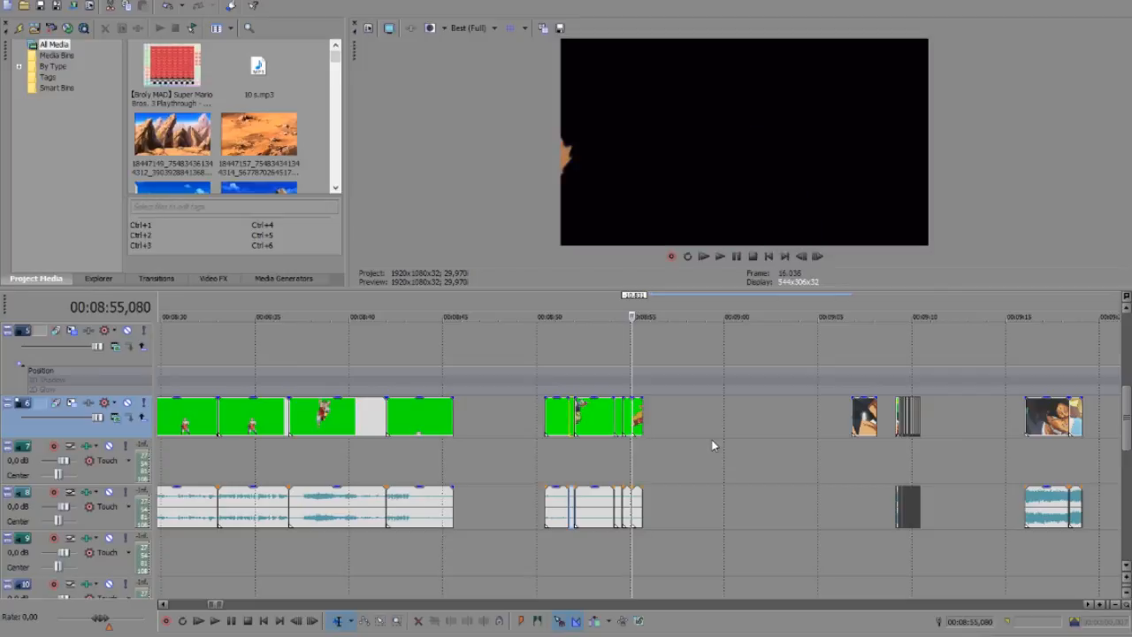
key(space)
Preview the very short screaming close-up clips on track 6 from 9:09.597 to 9:09.915
scroll(684, 432, up, 3)
scroll(850, 419, down, 5)
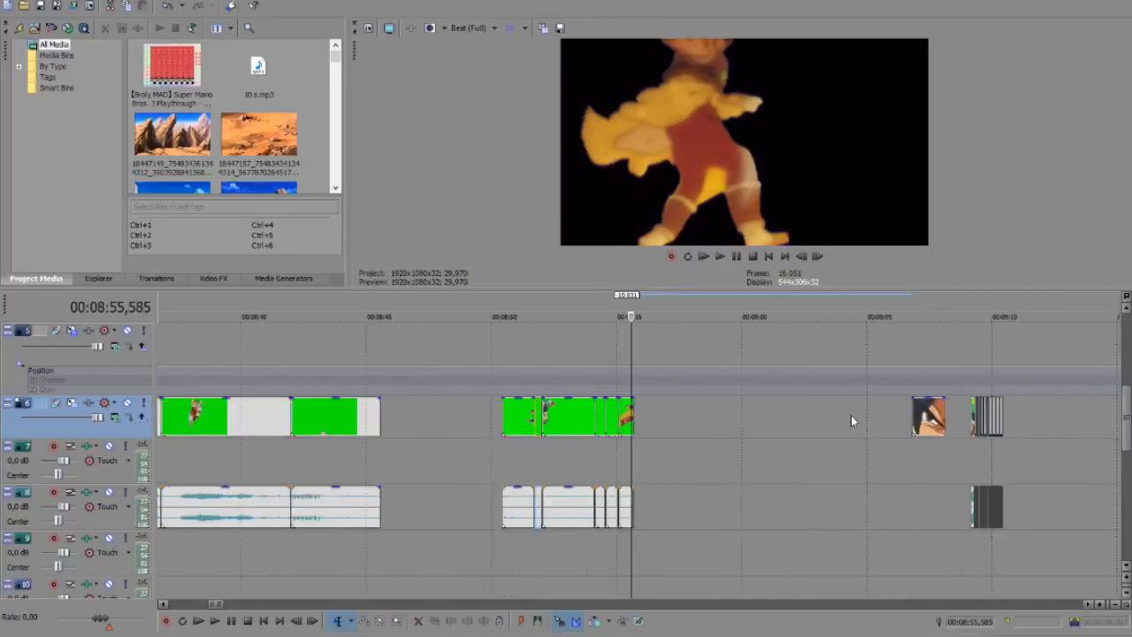
click(857, 419)
scroll(856, 419, up, 6)
click(823, 416)
click(816, 418)
click(801, 420)
scroll(812, 431, up, 4)
click(747, 421)
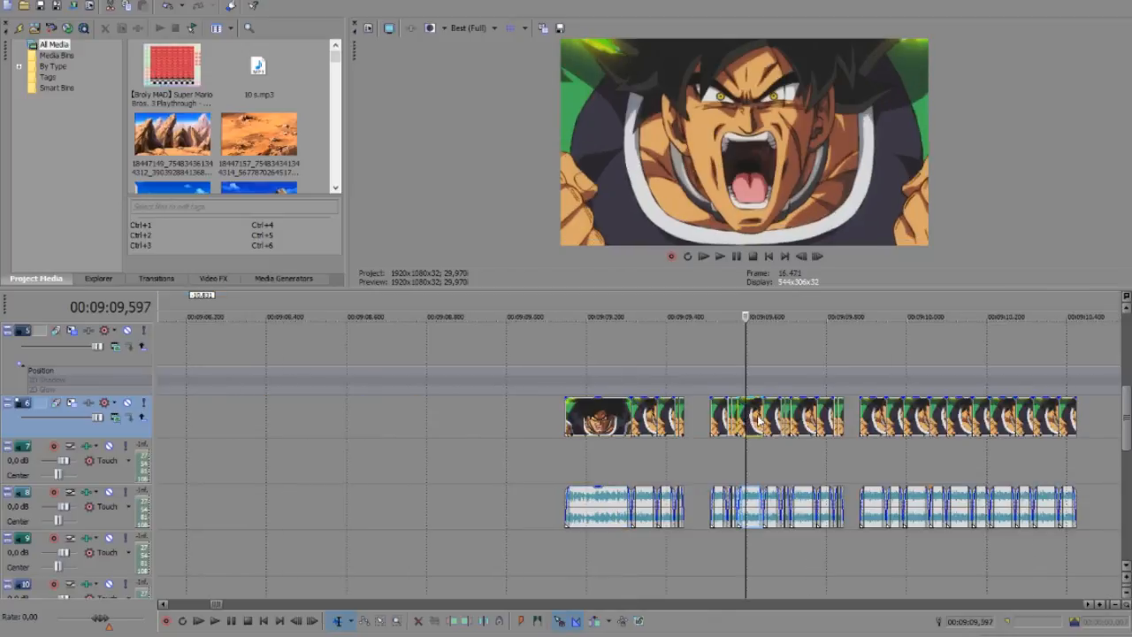
click(798, 417)
click(827, 417)
click(872, 417)
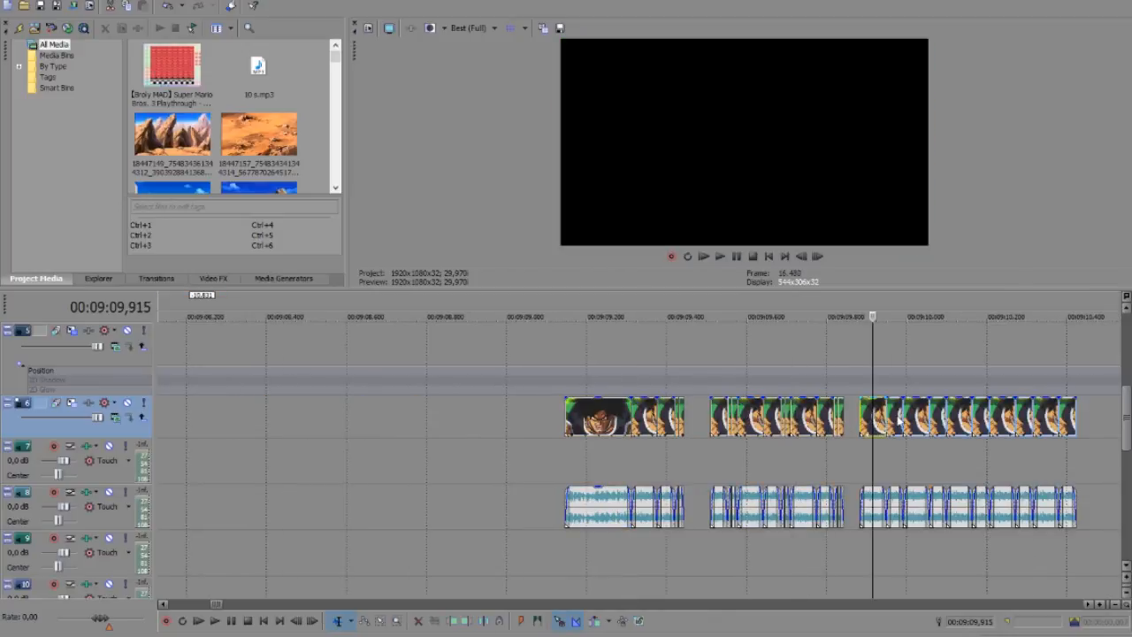
Step through the last cluster of short screaming clips on track 6 up to 9:10.354
click(909, 421)
click(929, 421)
click(998, 421)
click(1048, 422)
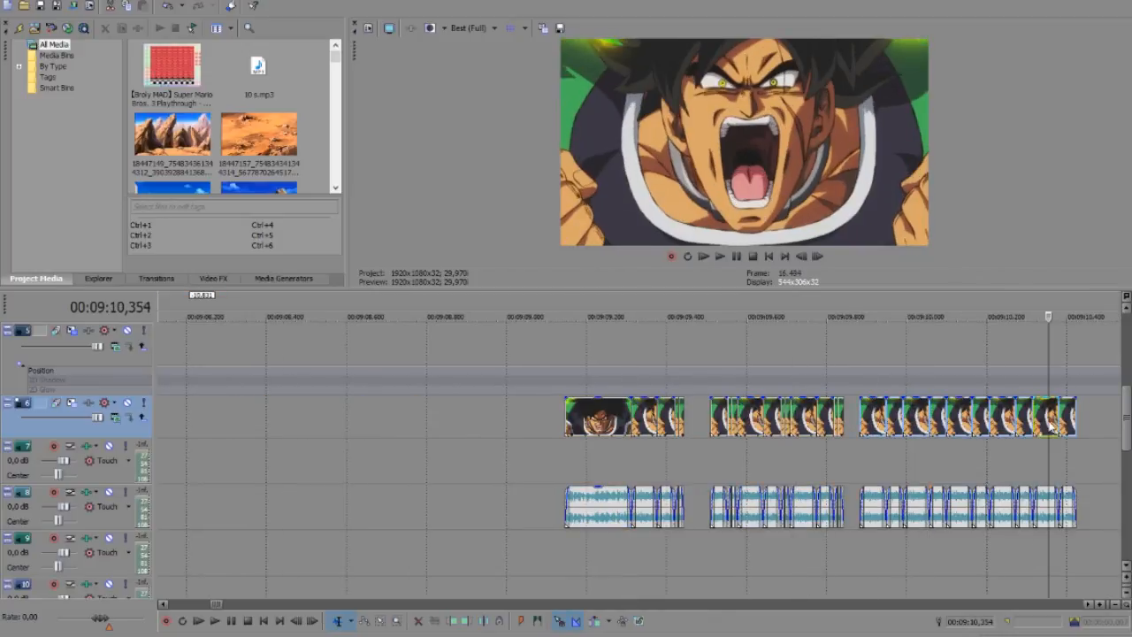
click(1007, 420)
scroll(961, 429, down, 8)
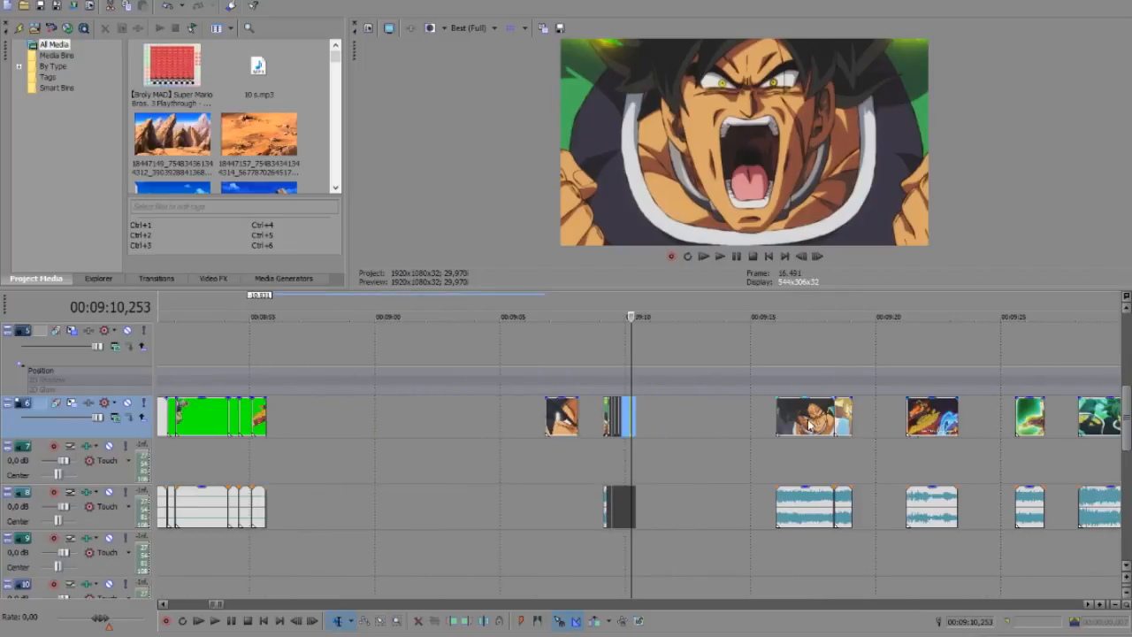
Preview the two adjoining clips up to 9:18.735 and the blue-haired fighter clip at 9:21.961 on track 6
click(805, 421)
scroll(807, 421, up, 4)
click(677, 422)
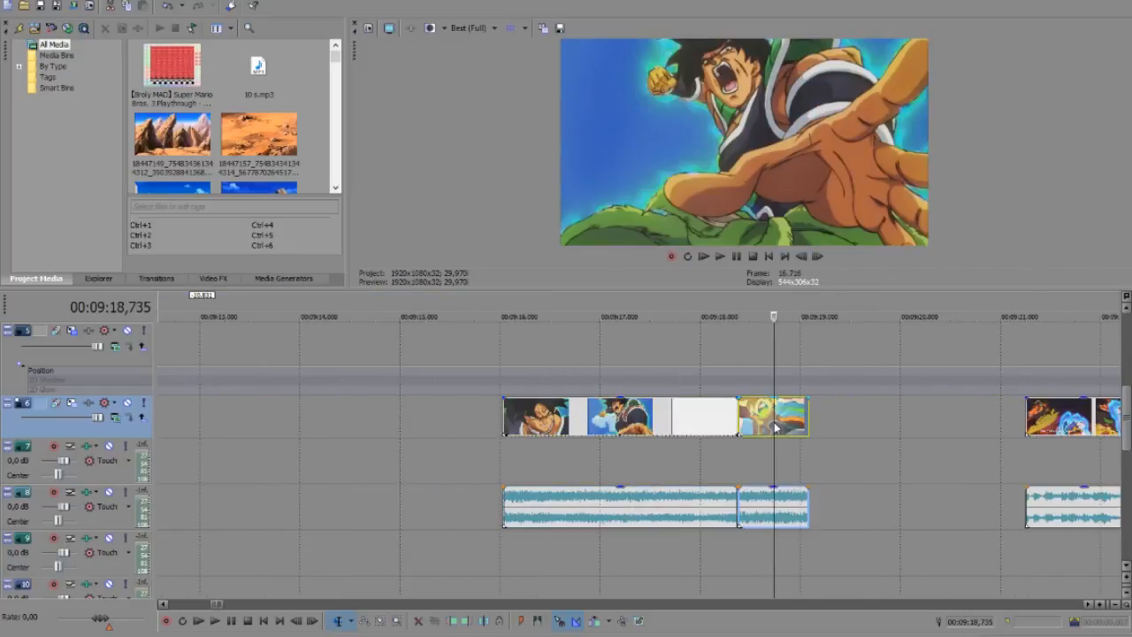
click(773, 421)
scroll(799, 422, down, 4)
click(752, 422)
scroll(841, 421, up, 4)
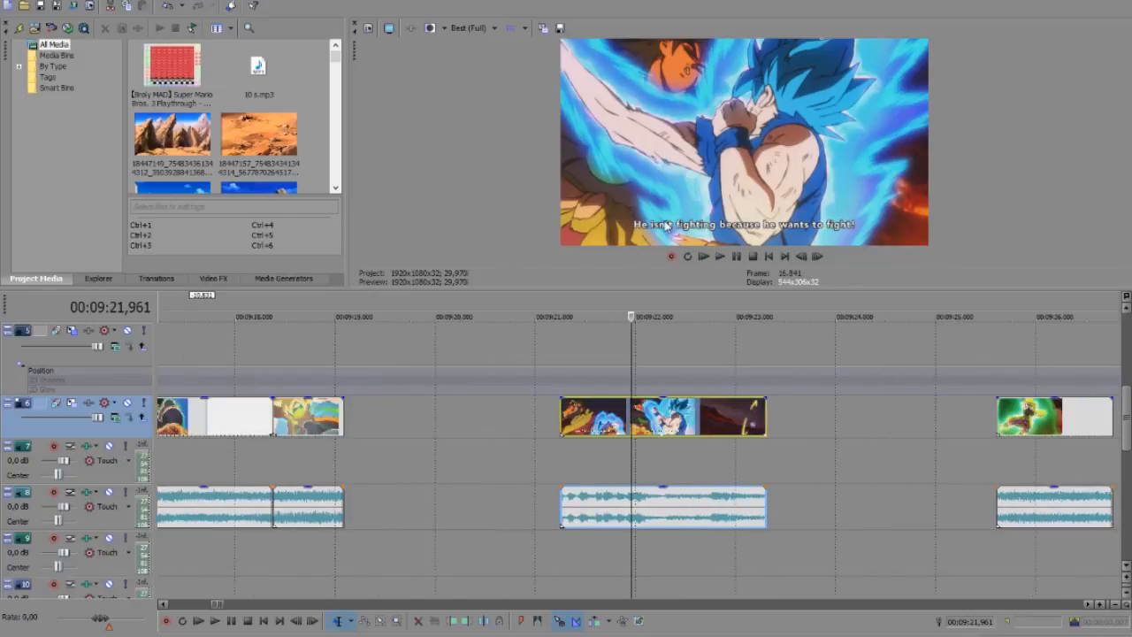
scroll(926, 432, down, 2)
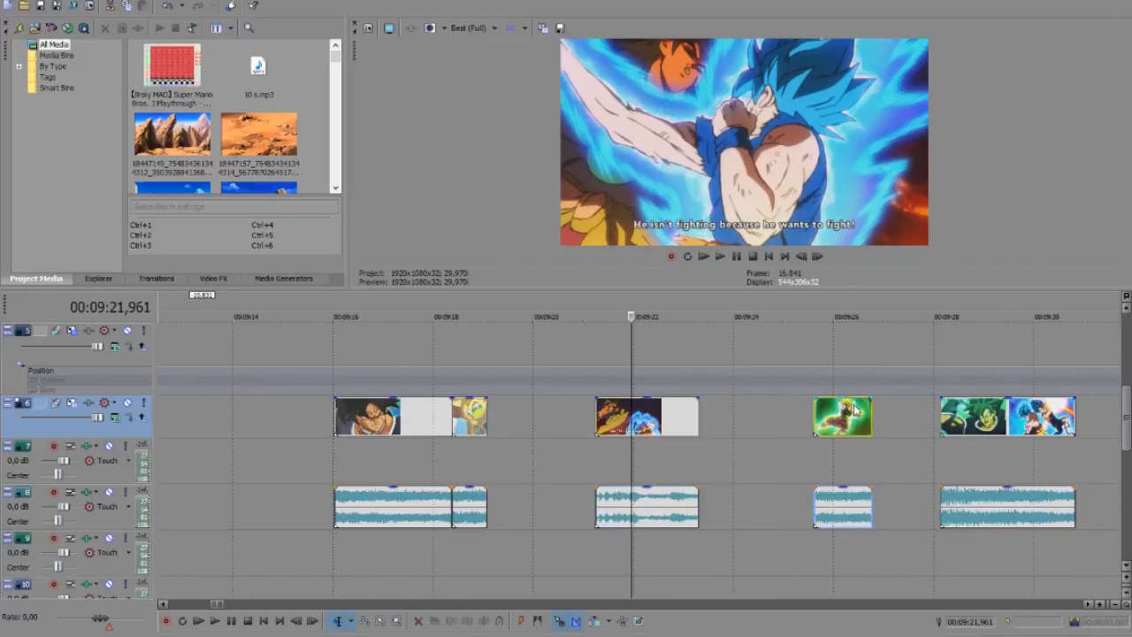
Preview the green-aura clip on track 6 at 9:25.986 and 9:25.851
click(855, 416)
scroll(855, 415, up, 6)
click(503, 414)
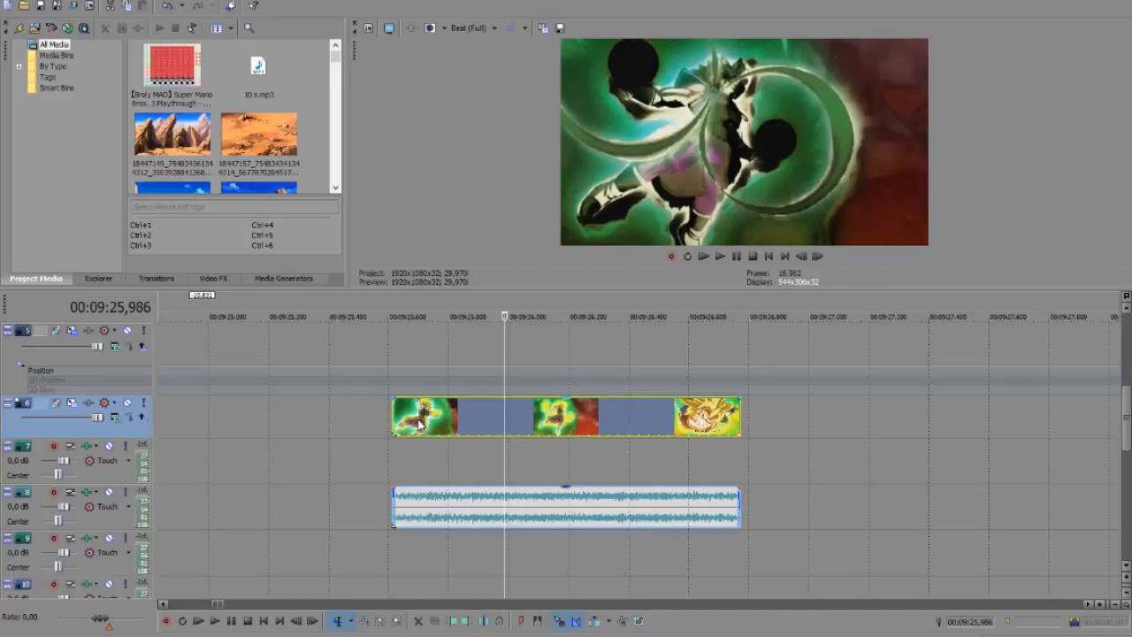
click(421, 423)
click(466, 427)
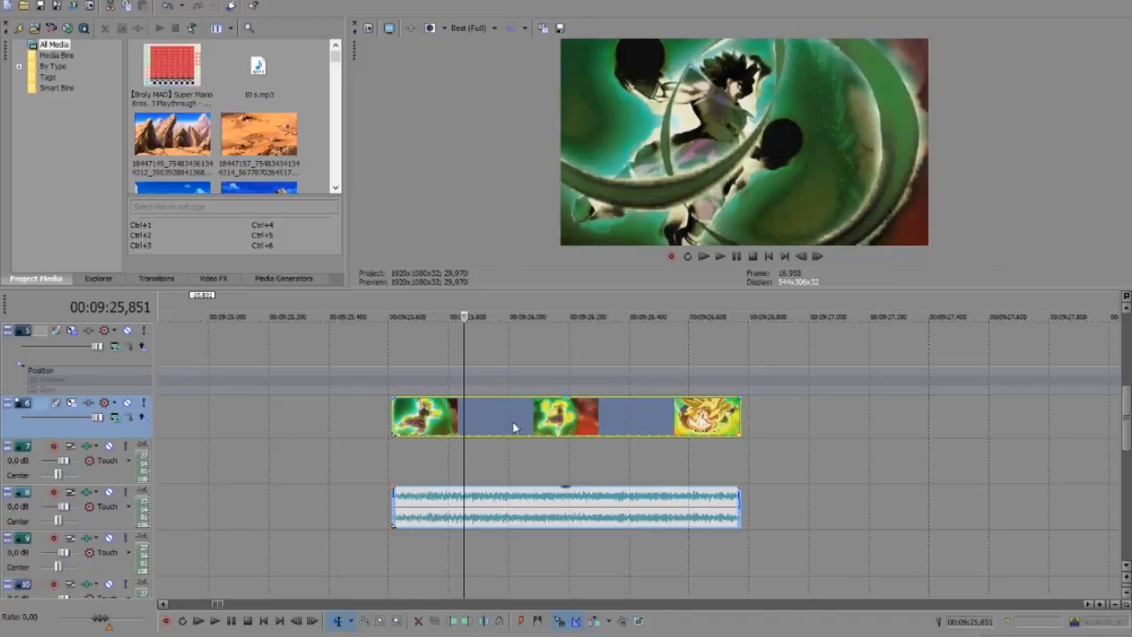
click(515, 426)
Preview the green energy clip at 9:29.598 and the following green-screen effect clips up to 9:45.872 on track 6
scroll(701, 419, down, 2)
click(879, 423)
scroll(834, 435, down, 2)
click(672, 419)
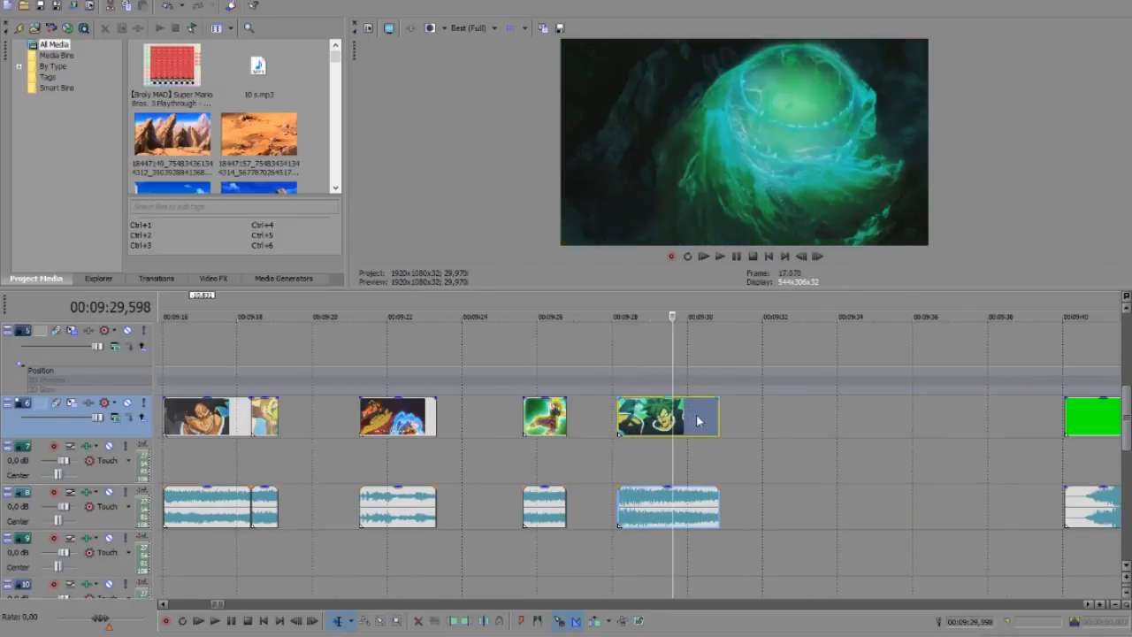
click(697, 421)
scroll(785, 438, down, 3)
click(783, 434)
click(840, 433)
scroll(768, 438, down, 3)
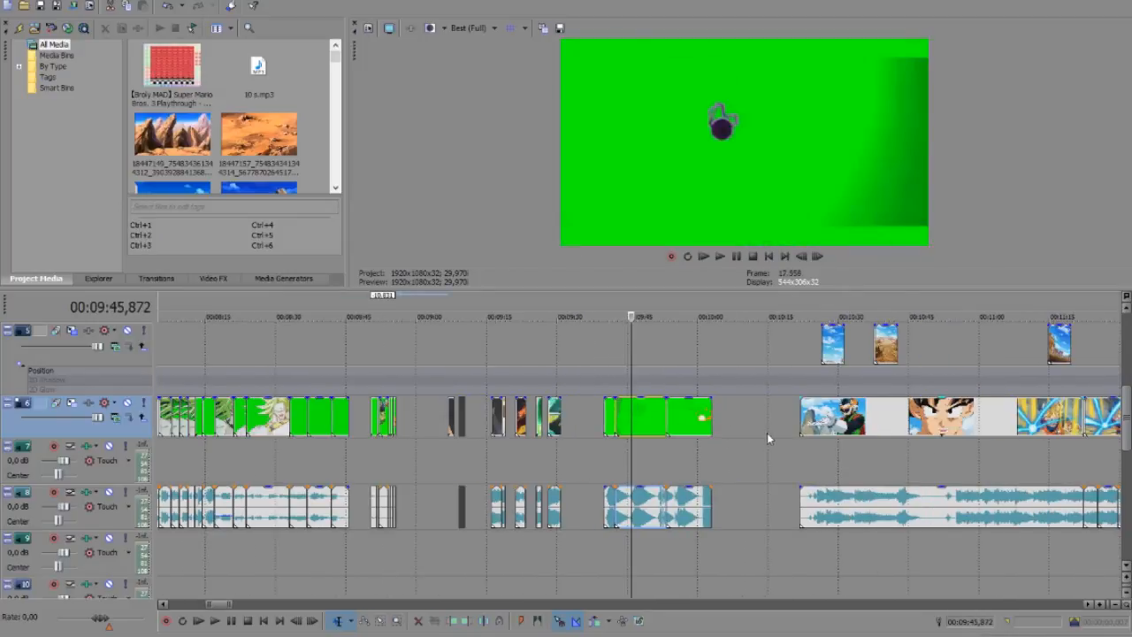
Preview the long sky fight clip on track 6 at 11:04.738 and 11:07.694
click(898, 425)
click(1001, 422)
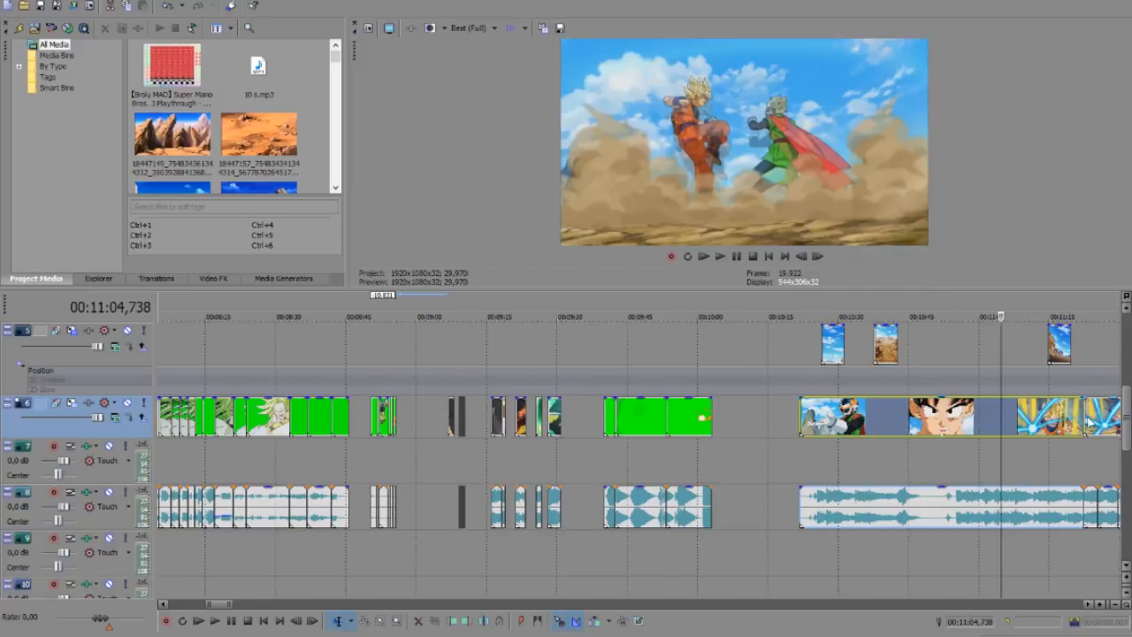
scroll(710, 395, down, 3)
scroll(690, 406, up, 3)
click(659, 414)
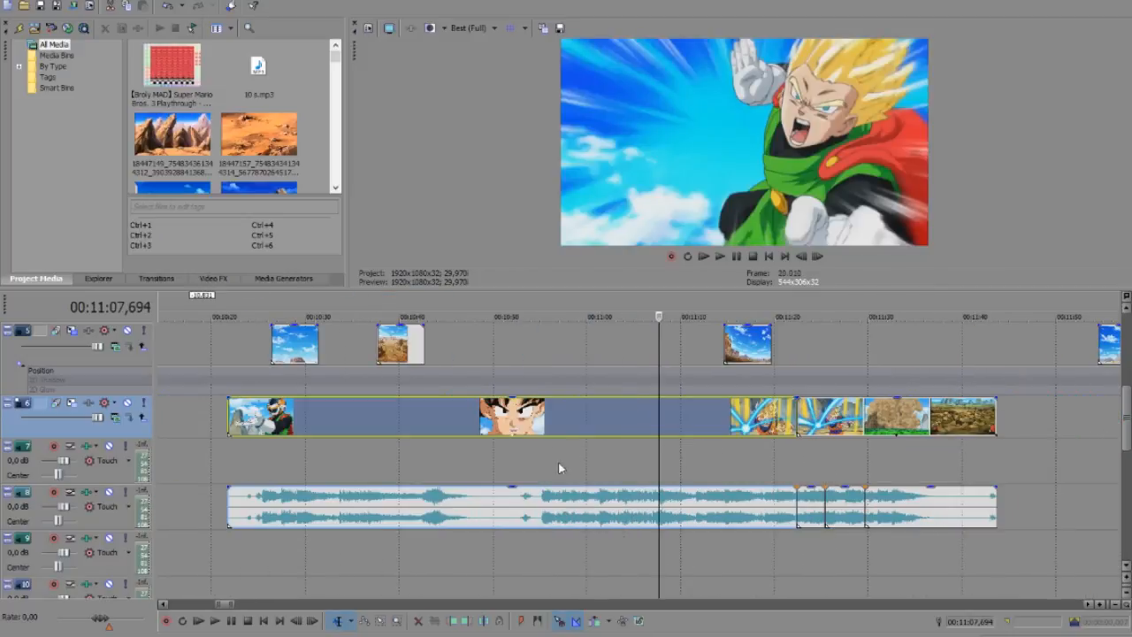
scroll(768, 458, down, 4)
Check the title clip on track 5 at 12:22.378 and the dark eyes close-up on track 6 at 13:16.590
click(817, 375)
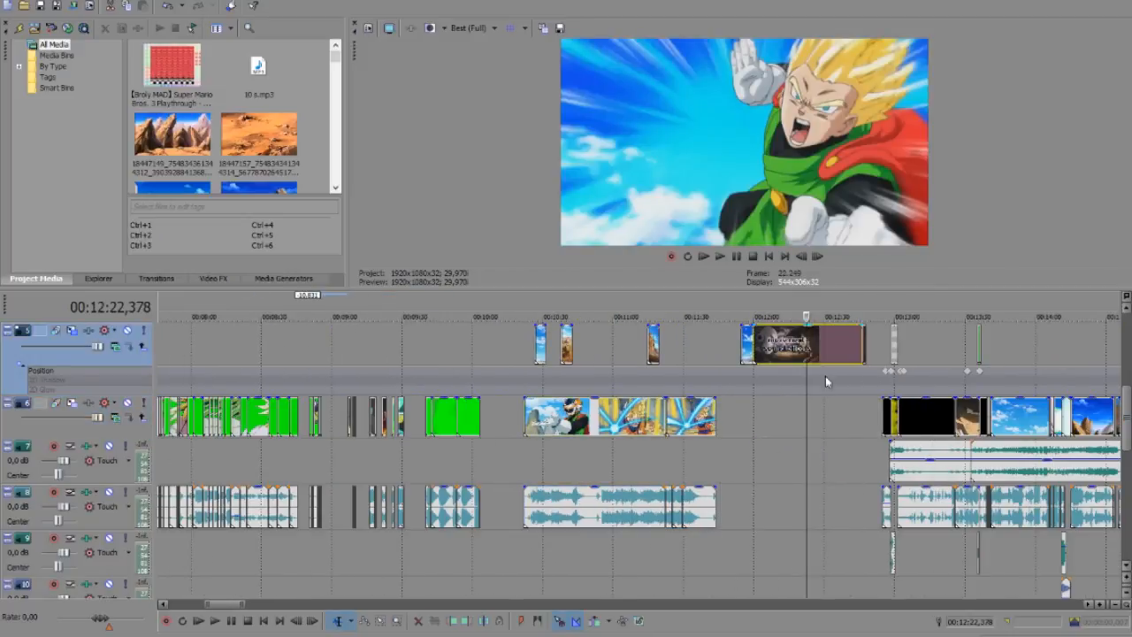
click(943, 424)
scroll(1007, 461, down, 4)
scroll(860, 449, up, 6)
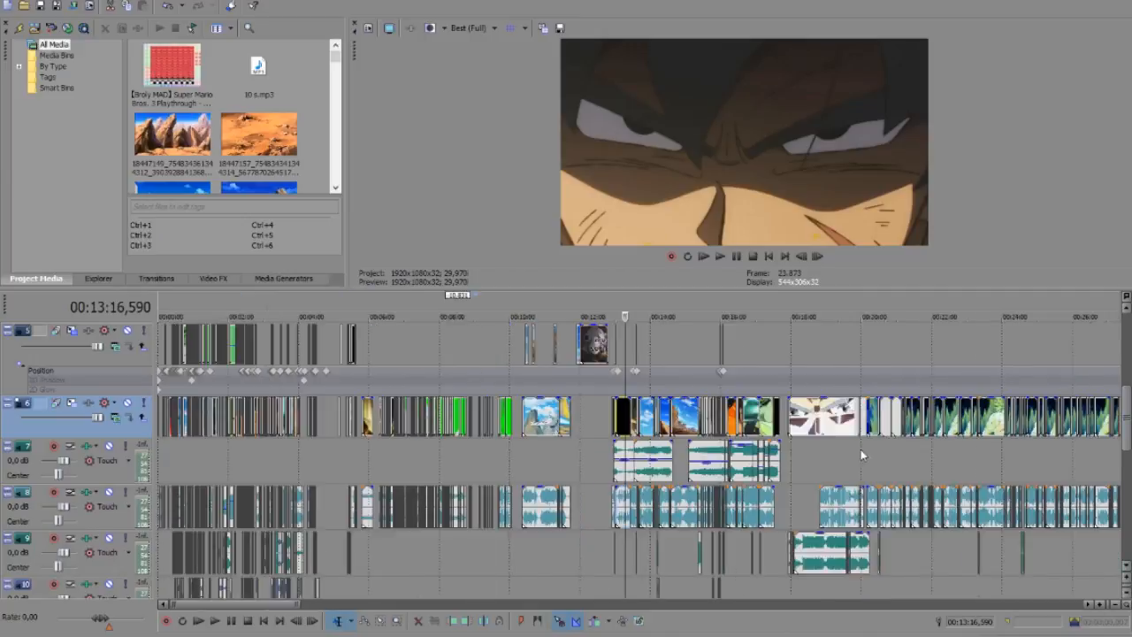
drag(947, 348, 608, 336)
Preview the standoff clips on track 6 at 13:30.593 and 13:34.198
click(630, 423)
scroll(718, 429, up, 4)
click(697, 416)
scroll(708, 424, up, 3)
click(722, 423)
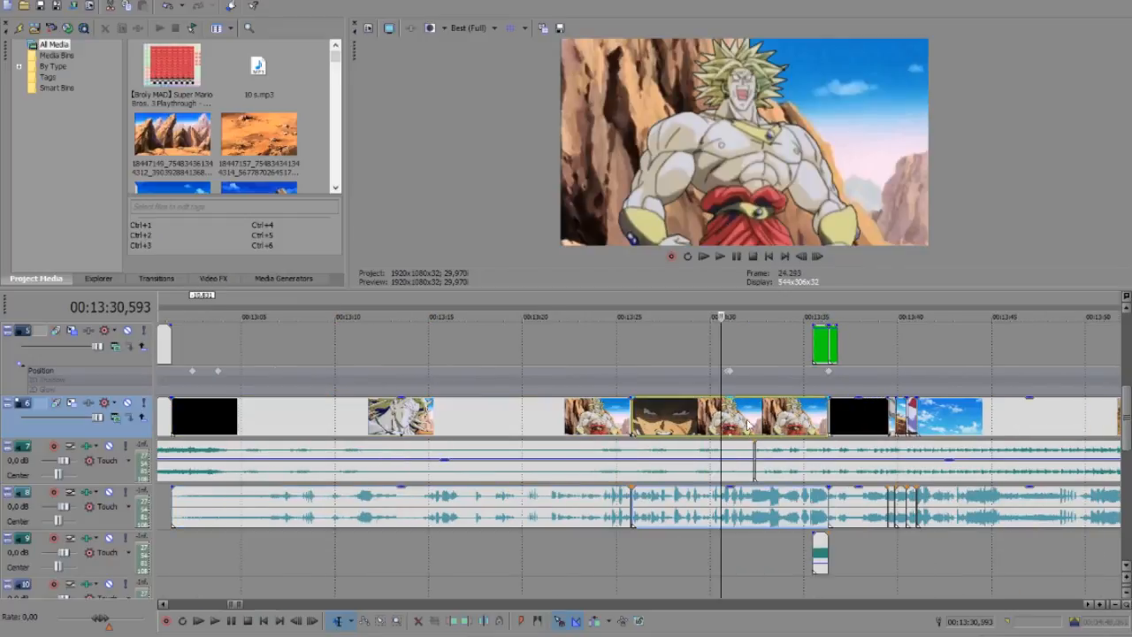
click(766, 425)
click(791, 425)
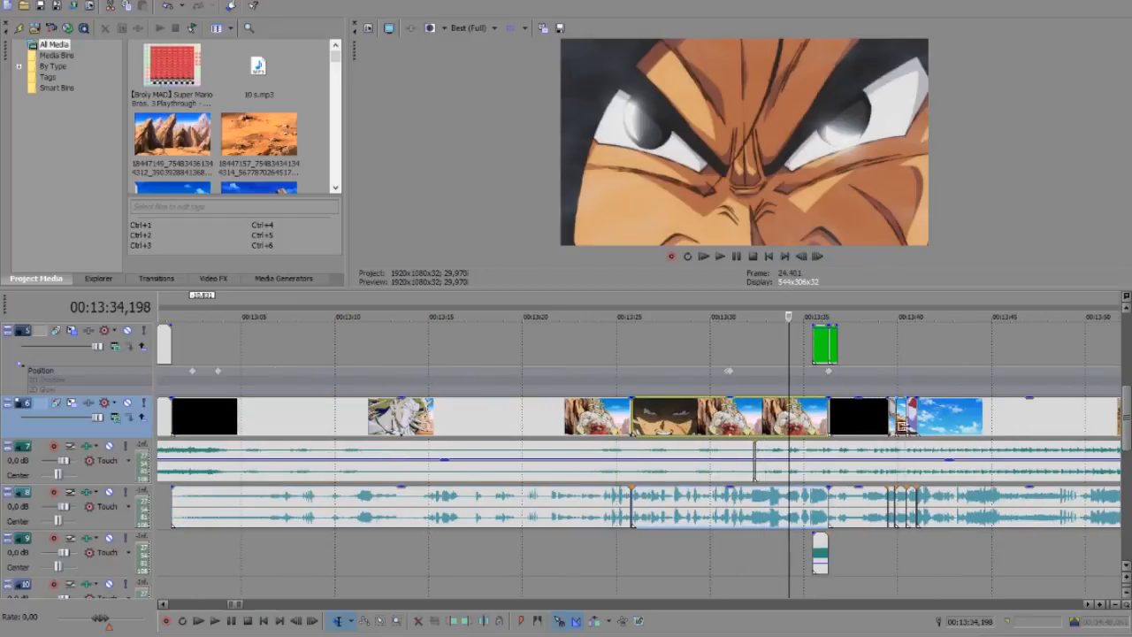
Preview the clips after the standoff on track 6, including the short punch clips at 13:40.235 and 13:39.861
click(903, 426)
click(939, 423)
scroll(940, 423, down, 3)
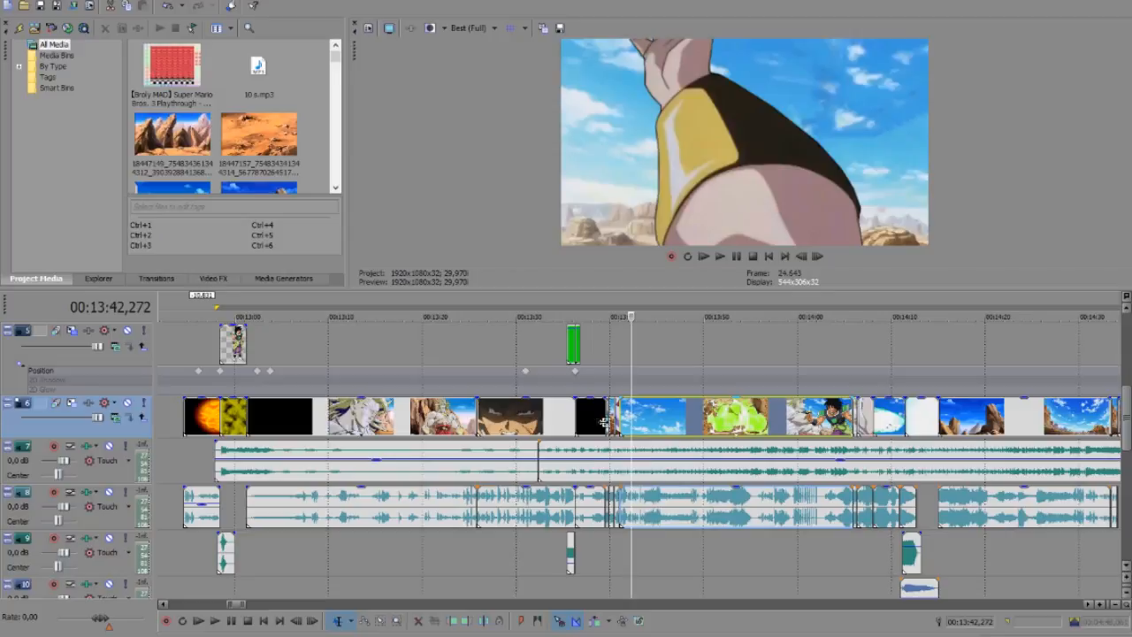
click(621, 422)
scroll(621, 422, up, 6)
click(552, 423)
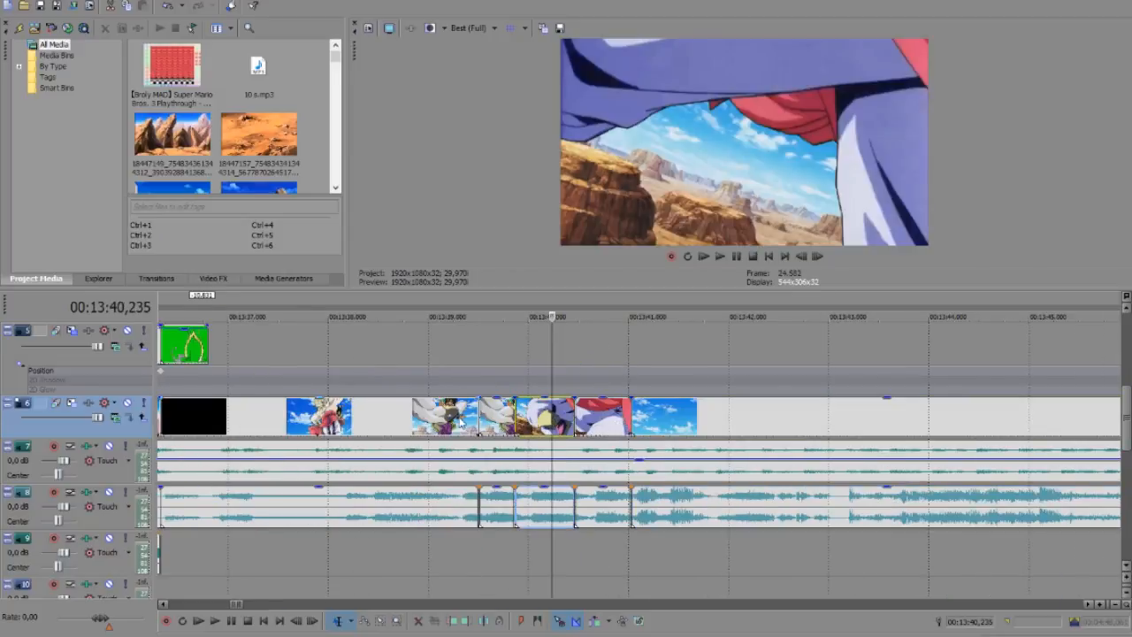
click(458, 423)
click(516, 424)
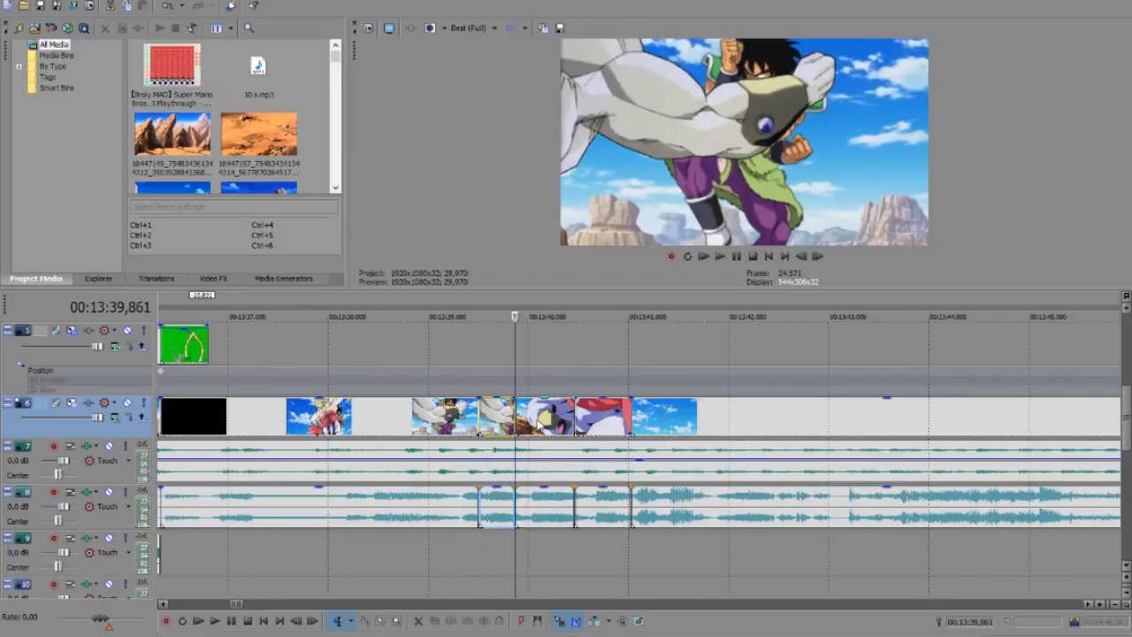
Step frame by frame through the short punch clips on track 6 up to 13:41.006
click(537, 425)
key(Right)
key(Right)
key(Right)
key(Right)
key(Right)
key(Right)
key(Right)
key(Right)
key(Right)
key(Right)
key(Right)
key(Right)
key(Right)
key(Right)
key(Right)
key(Right)
key(Right)
key(Right)
key(Right)
key(Right)
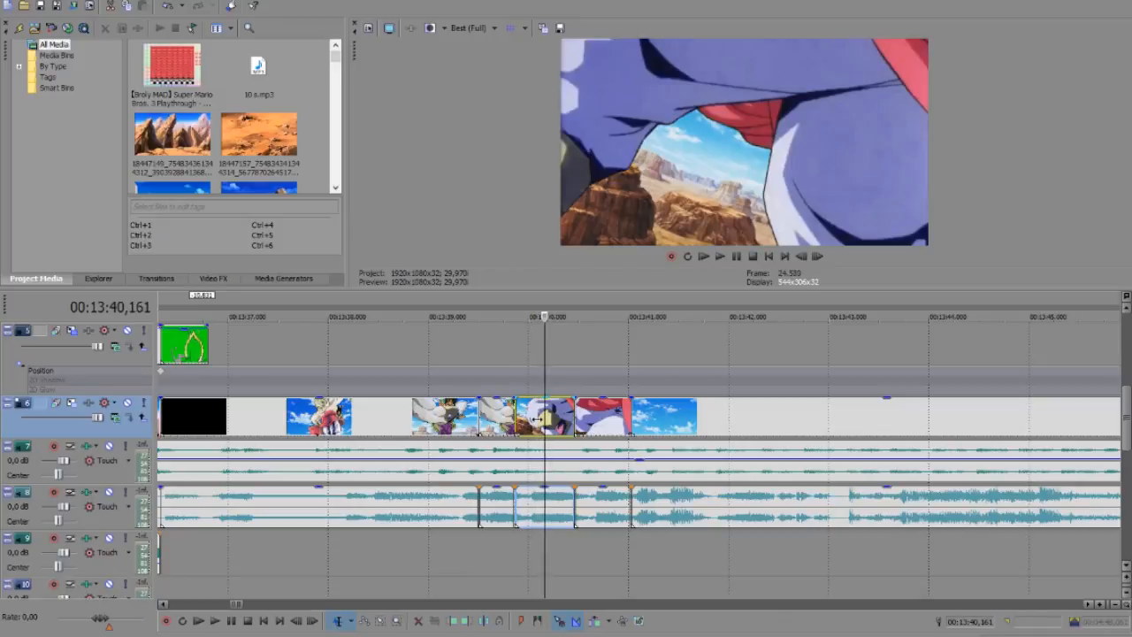
key(Right)
key(Right)
key(Right)
key(Right)
key(Right)
key(Right)
key(Right)
key(Right)
key(Right)
key(Right)
key(Right)
key(Right)
key(Right)
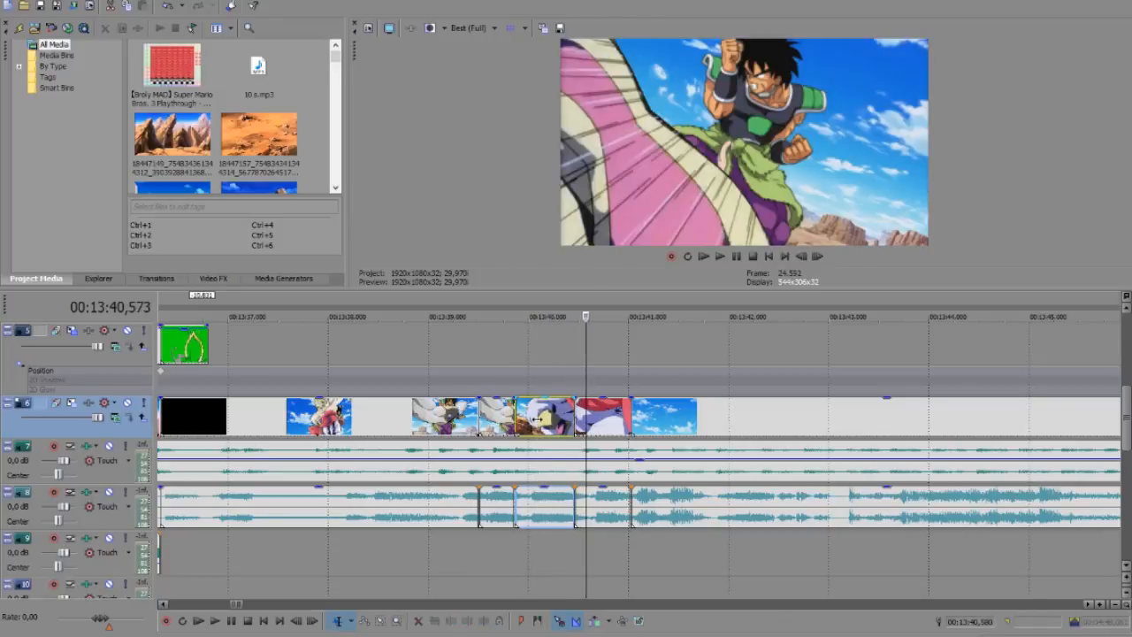
key(Right)
key(Right)
key(Right)
key(Right)
key(Right)
key(Right)
key(Right)
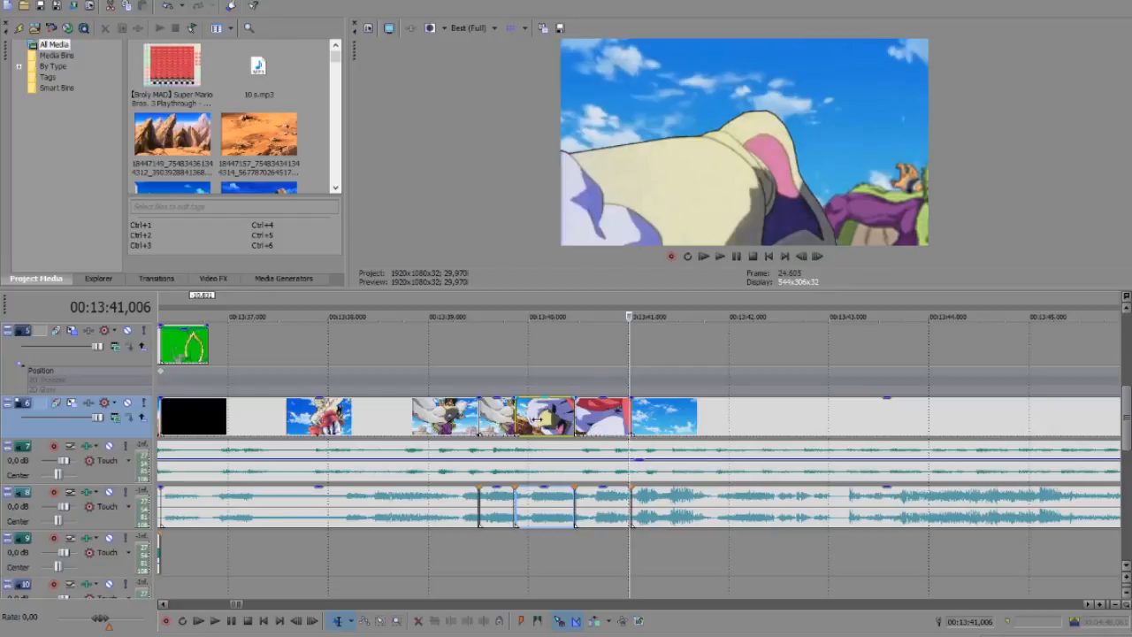
Inspect the event properties of the last two short punch clips, including the playback rate, without changing them
right_click(518, 415)
click(574, 628)
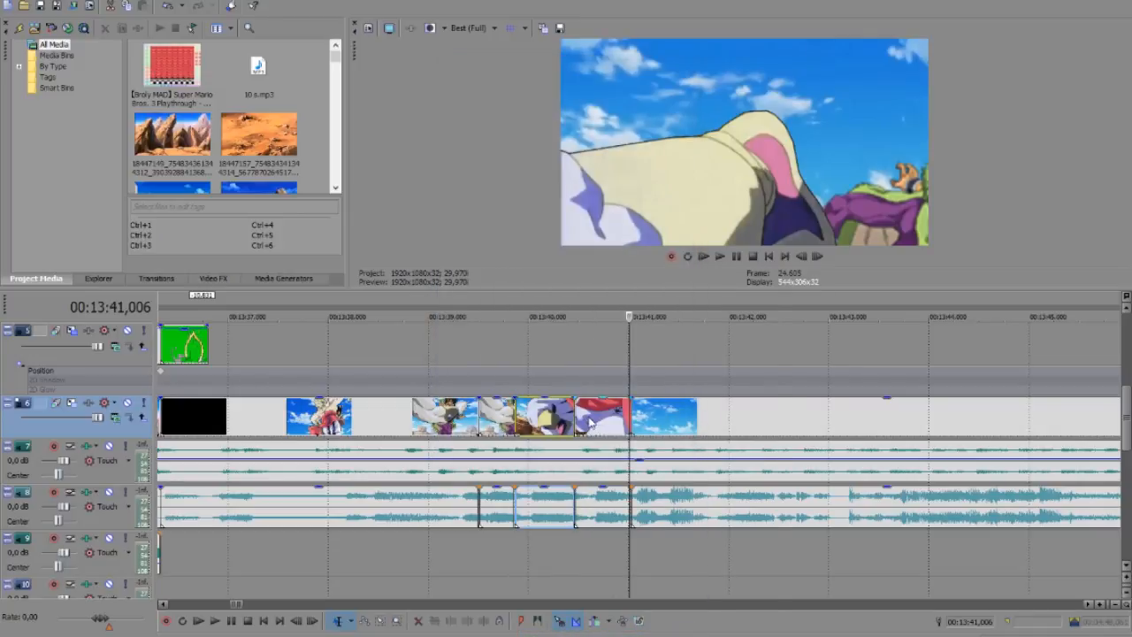
right_click(590, 423)
click(625, 618)
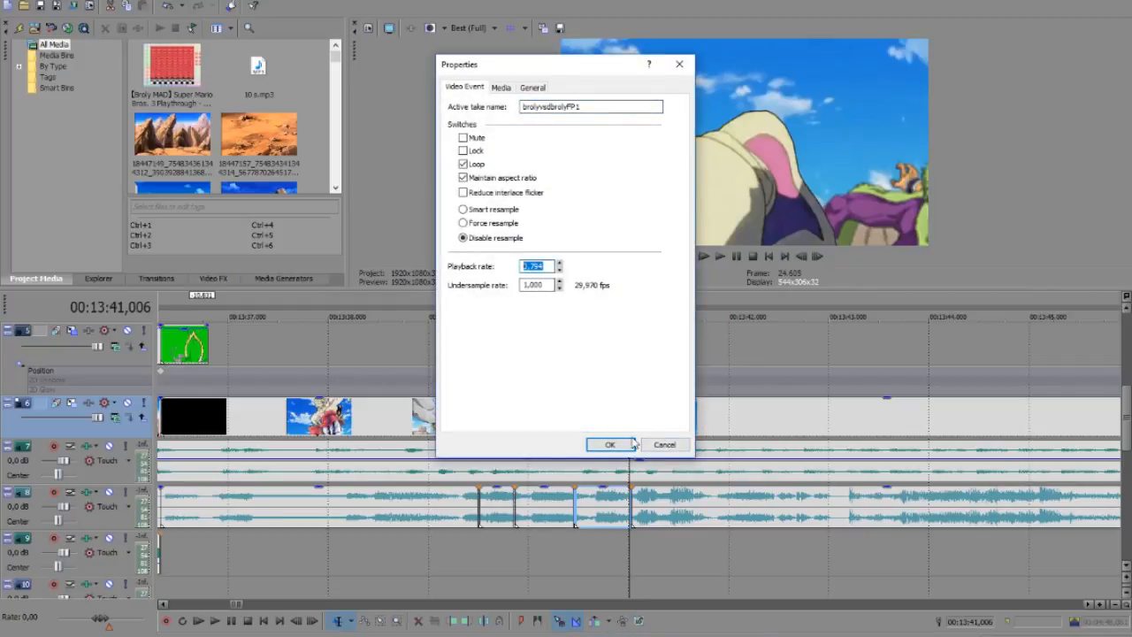
click(648, 444)
Preview the long sky fight clip on track 6 that follows the short punch clips, starting at 13:41.965
click(725, 432)
scroll(757, 422, down, 8)
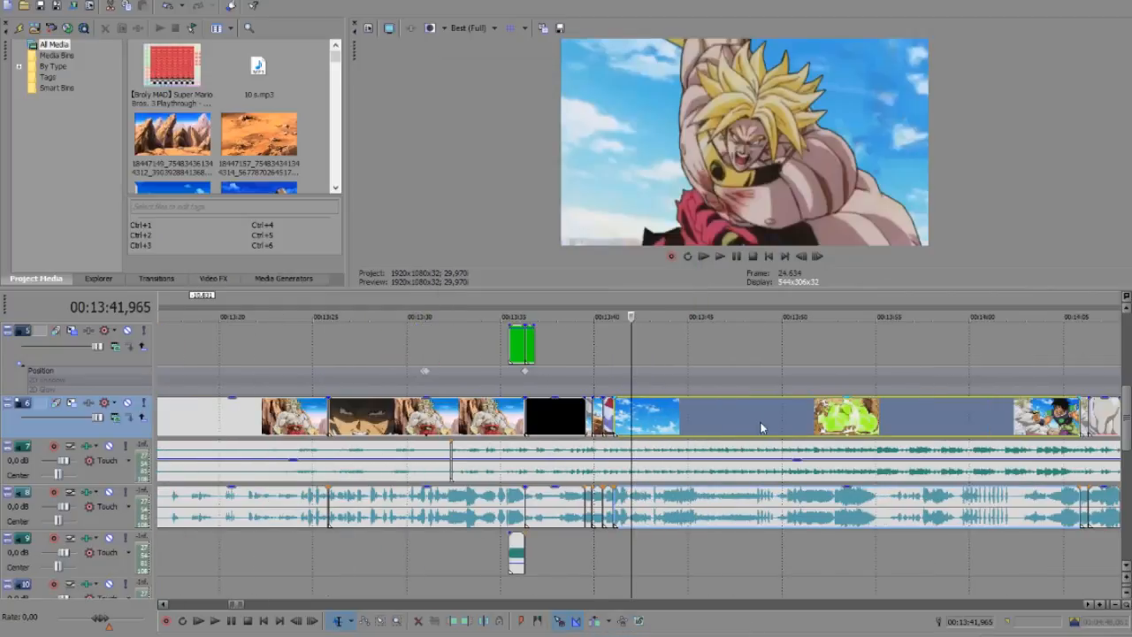
click(796, 420)
scroll(796, 422, up, 8)
click(600, 419)
scroll(652, 423, up, 1)
click(745, 420)
Skim the rest of the long sky fight clip on track 6 to its green energy shot at 14:05.478
scroll(847, 417, down, 1)
click(693, 408)
click(728, 410)
click(801, 413)
click(848, 415)
click(786, 416)
click(833, 416)
click(511, 417)
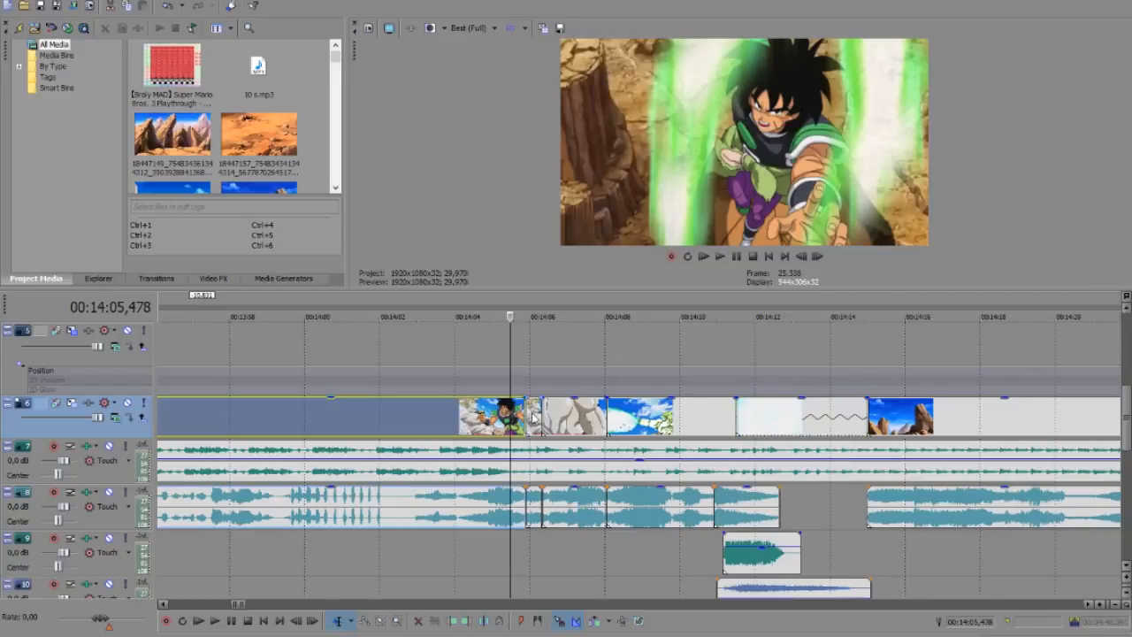
Preview the following clips on track 6 up to the desert background at 14:34.211
click(531, 416)
scroll(743, 442, down, 2)
click(866, 416)
click(895, 415)
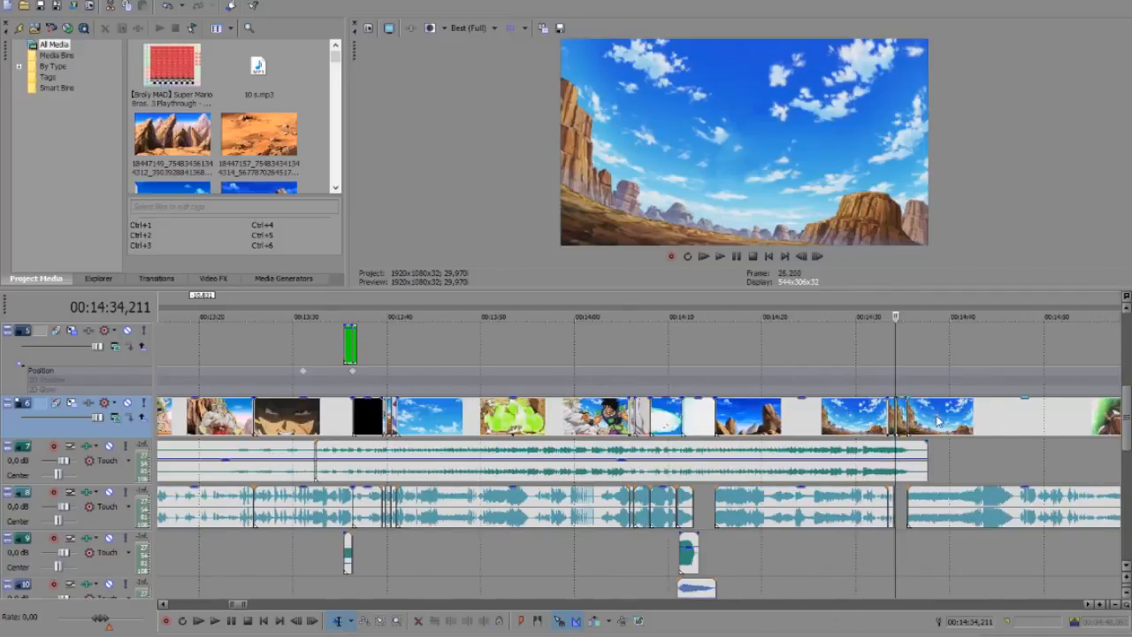
Skim track 6 from the desert background at 14:34.211 to the dark volcanic clip at 15:23.074
scroll(935, 421, up, 3)
click(658, 416)
scroll(659, 416, down, 3)
click(848, 416)
click(945, 417)
scroll(945, 417, up, 2)
click(780, 416)
scroll(816, 416, down, 1)
click(720, 409)
scroll(720, 409, up, 4)
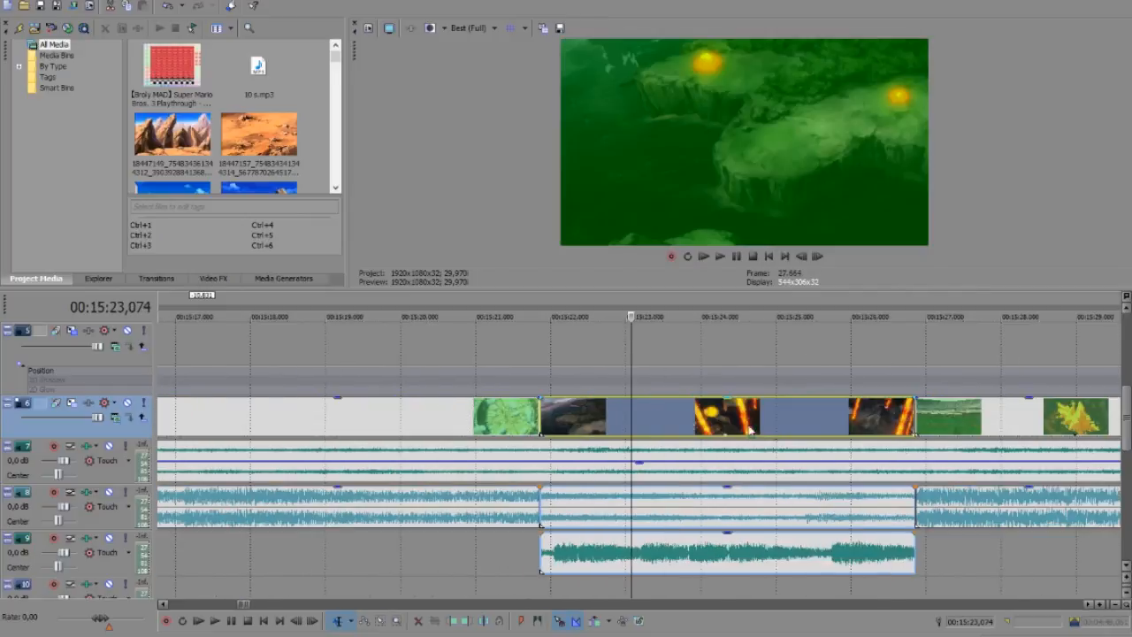
Preview the dark volcanic clip on track 6 through to its lava eruption at 15:26.021
click(672, 414)
click(776, 416)
click(833, 421)
click(873, 421)
click(737, 421)
click(621, 420)
click(851, 418)
scroll(851, 418, down, 3)
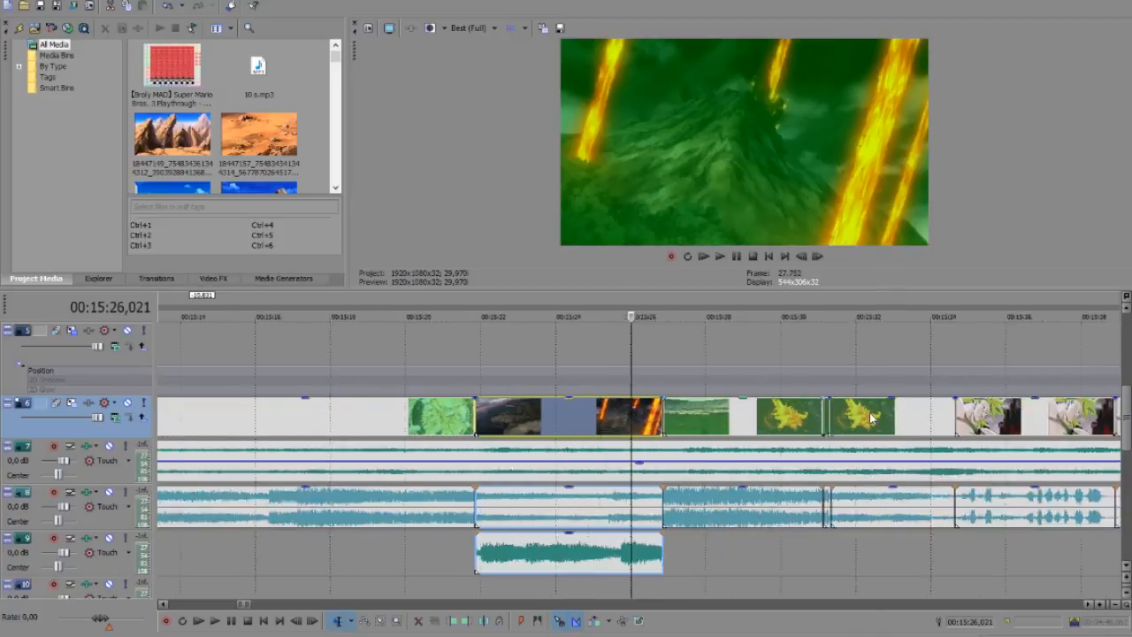
Preview the green landscape and explosion clips on track 6, up to the green-haired fighter's close-up at 15:35.293
click(705, 414)
click(799, 426)
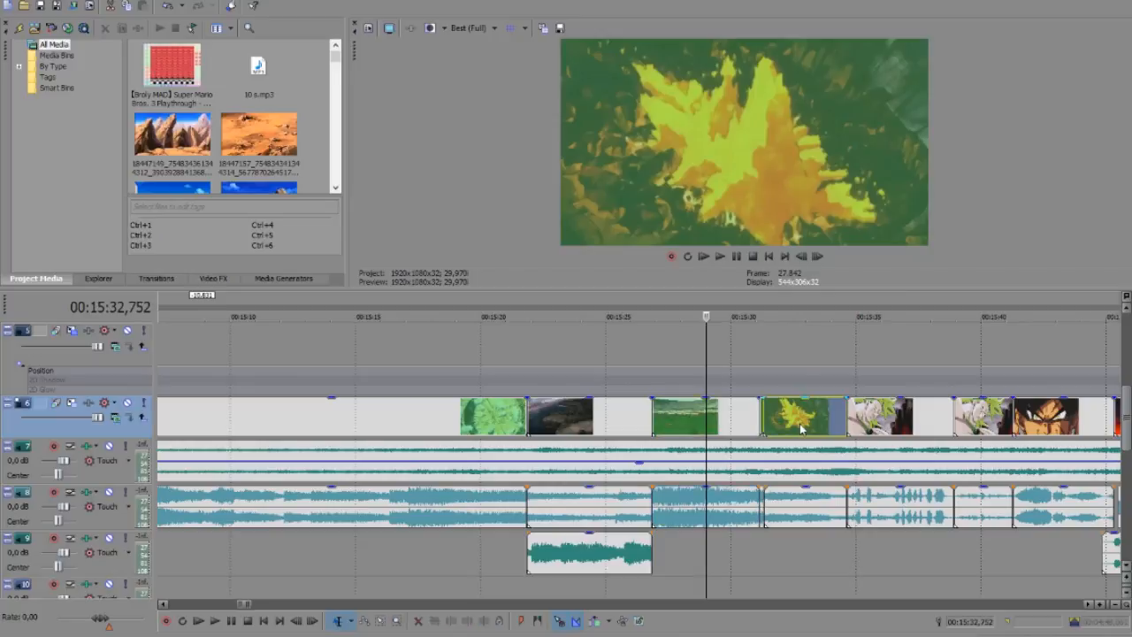
click(863, 422)
scroll(902, 431, up, 3)
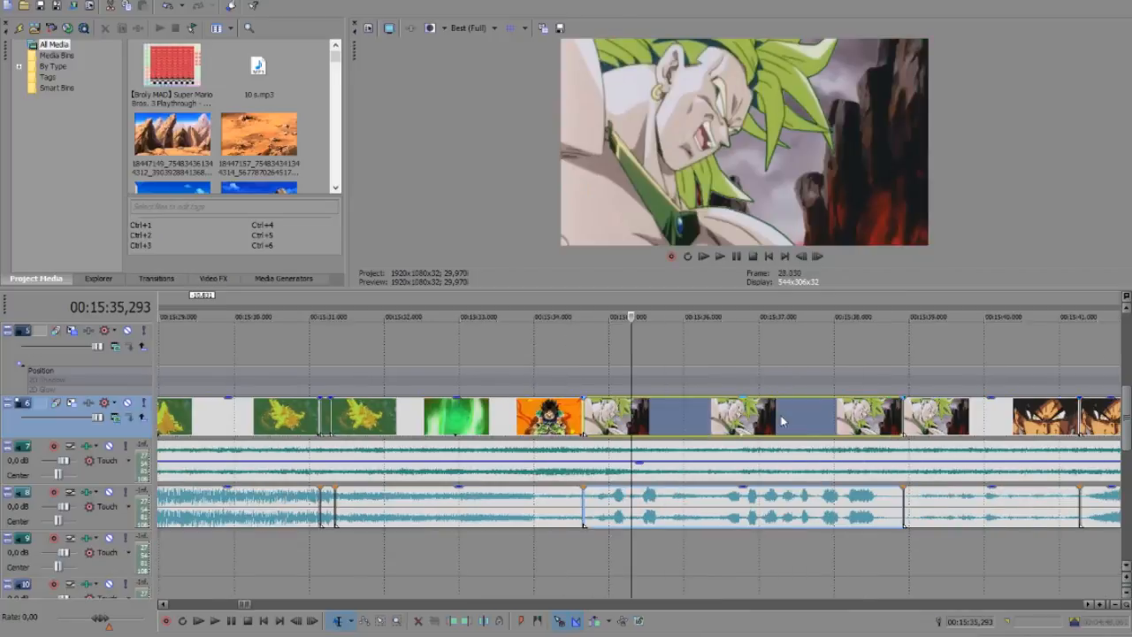
Skim the close-up clips on track 6 up to the short lava-background fight shot at 15:45.639
scroll(783, 419, down, 2)
click(902, 421)
scroll(937, 421, up, 1)
scroll(833, 422, up, 2)
click(832, 422)
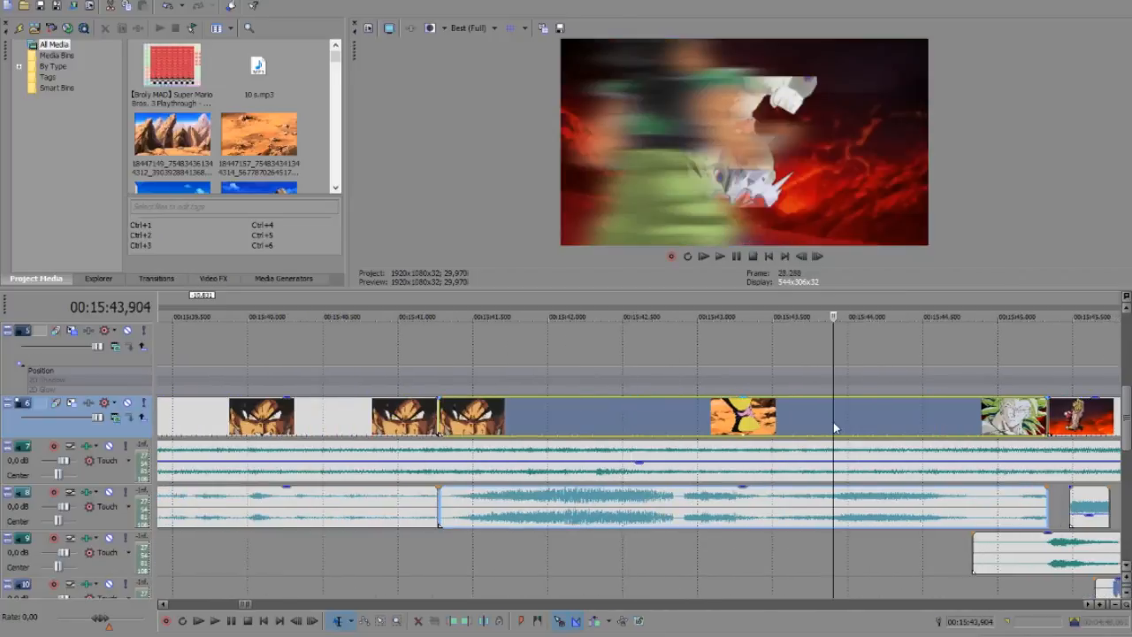
scroll(833, 421, down, 1)
click(762, 428)
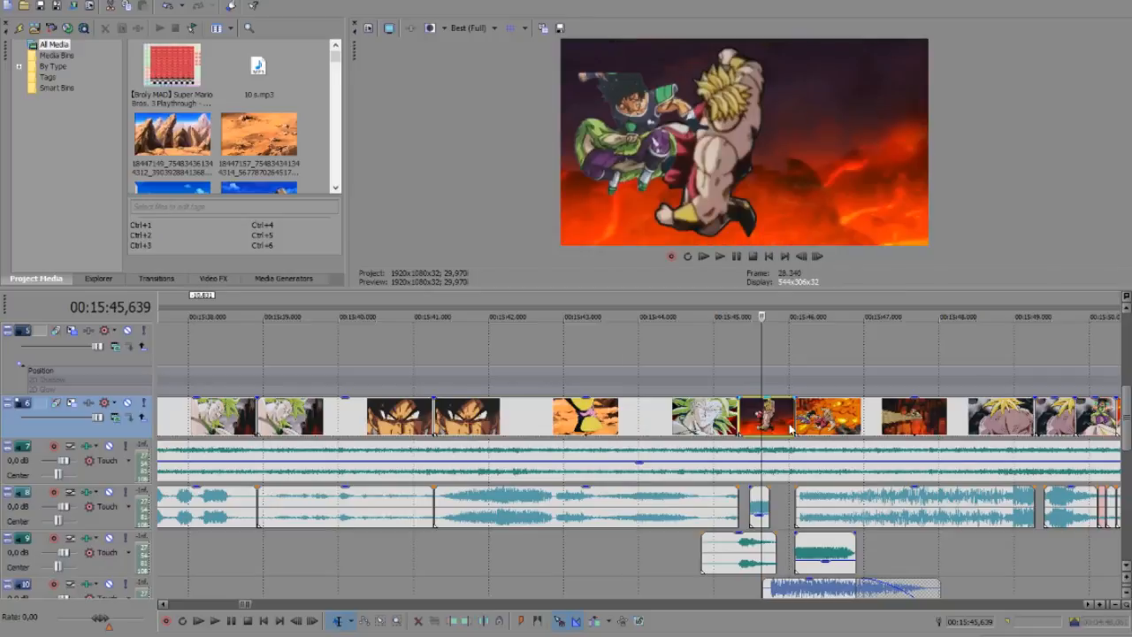
Play the short lava-background fight shot on track 6 from its start at 15:45.342
click(740, 431)
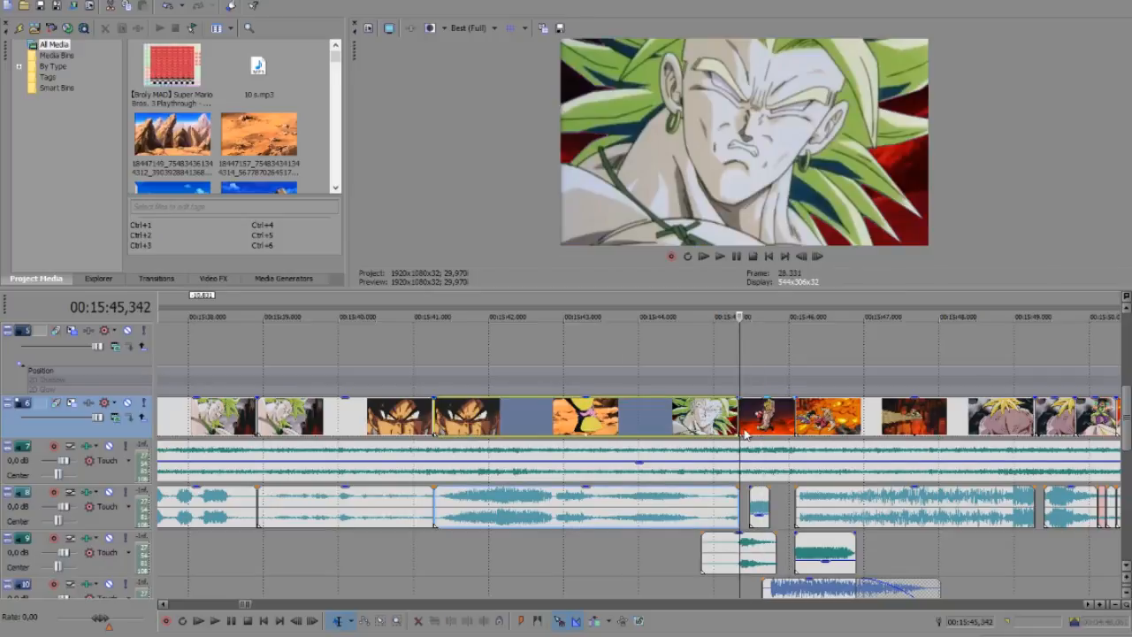
key(space)
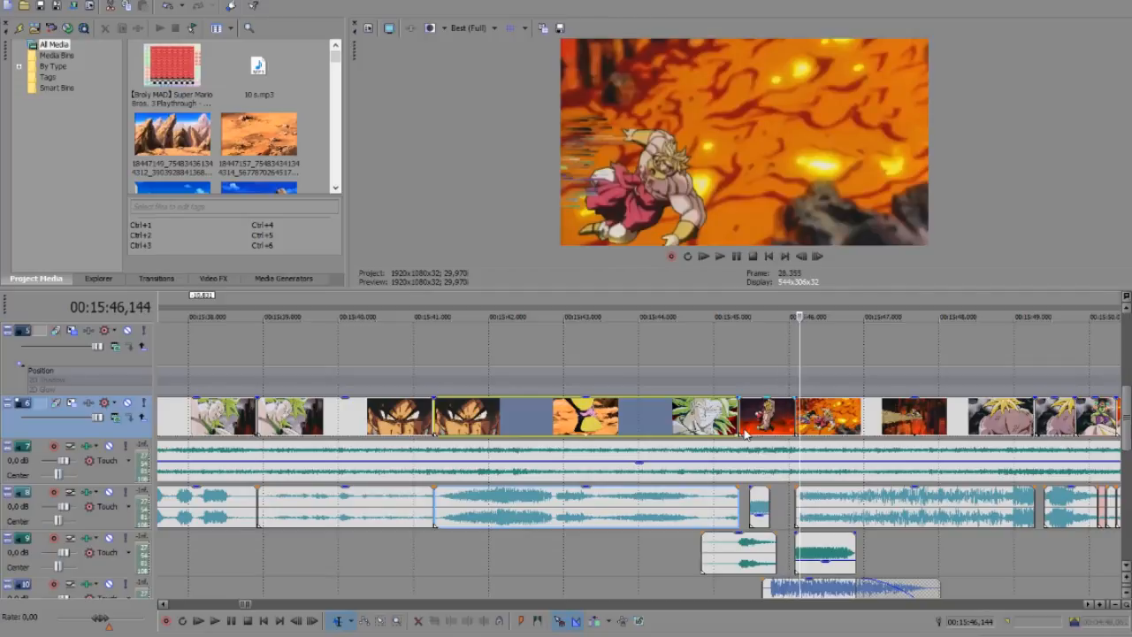
click(745, 431)
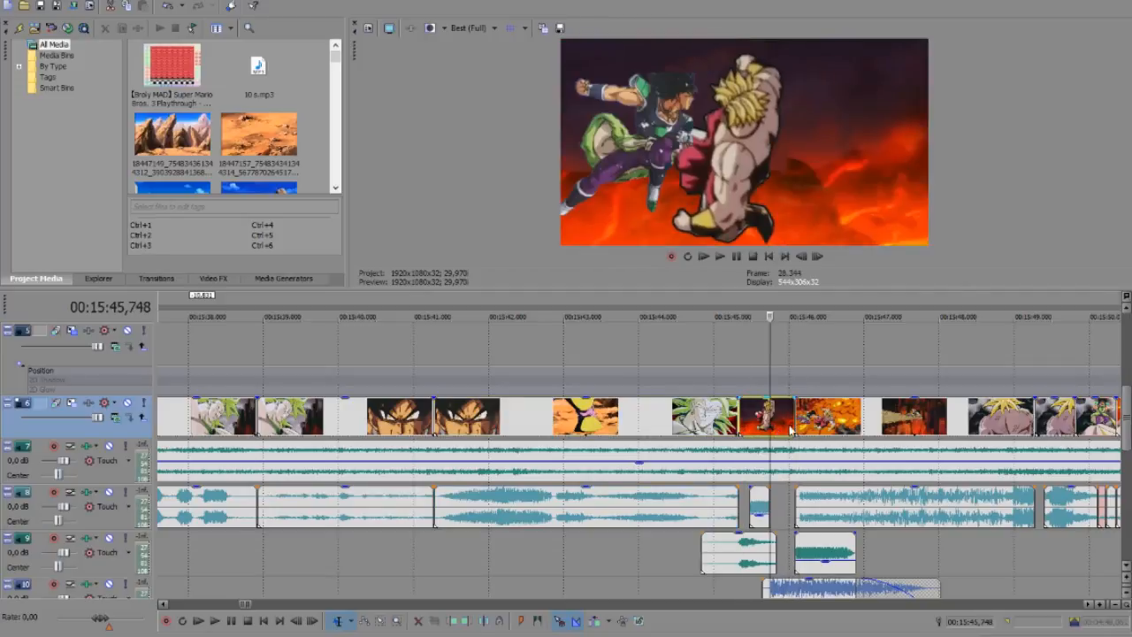
Preview the orange lava clip and the short back-view clips that follow it on track 6, up to 15:50.123
click(831, 423)
scroll(884, 423, down, 3)
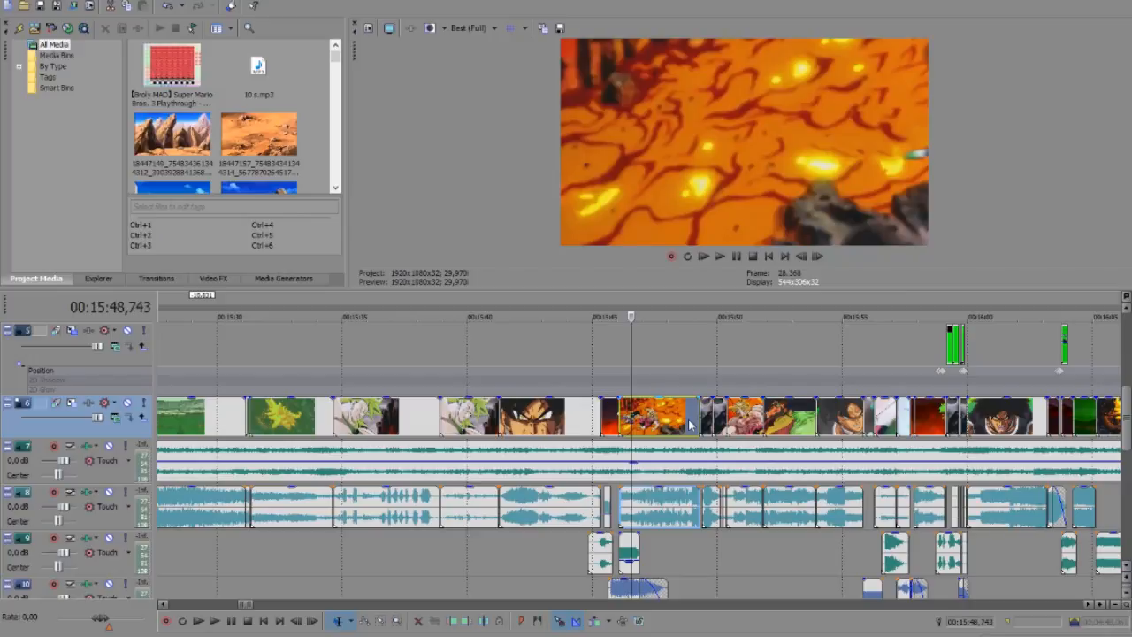
click(686, 424)
scroll(670, 425, up, 5)
click(725, 424)
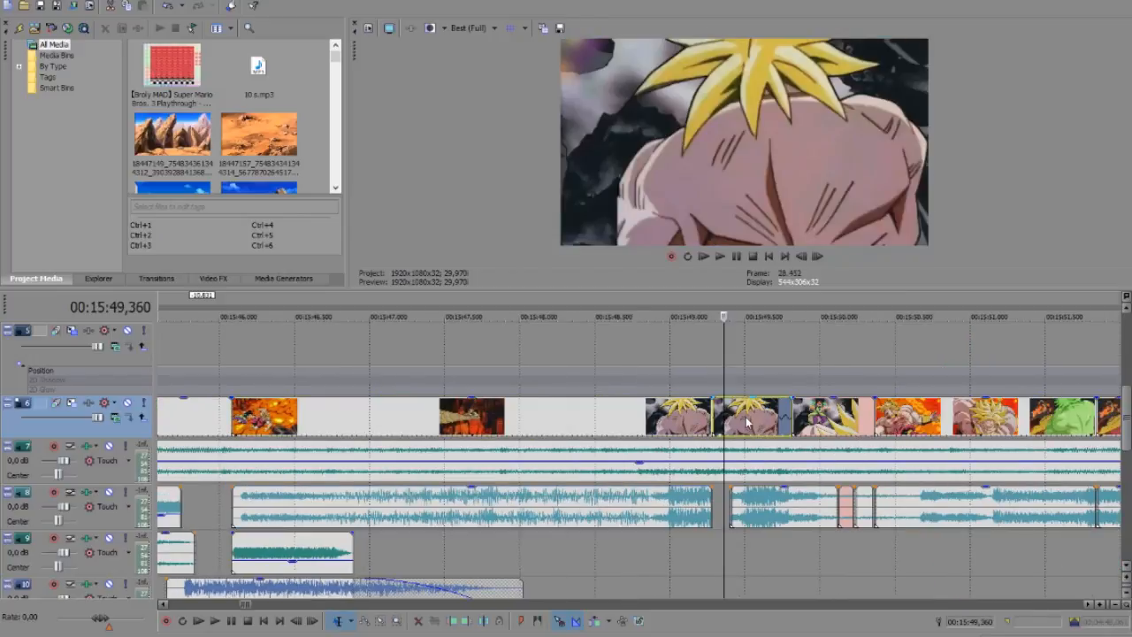
click(748, 425)
click(761, 423)
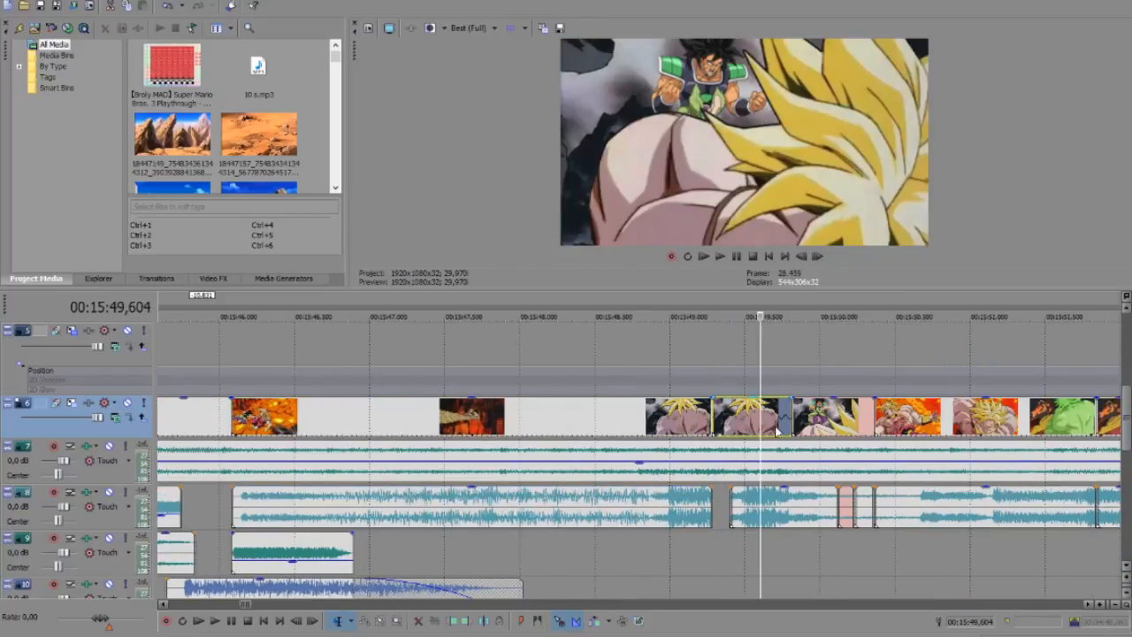
click(838, 411)
scroll(839, 411, down, 2)
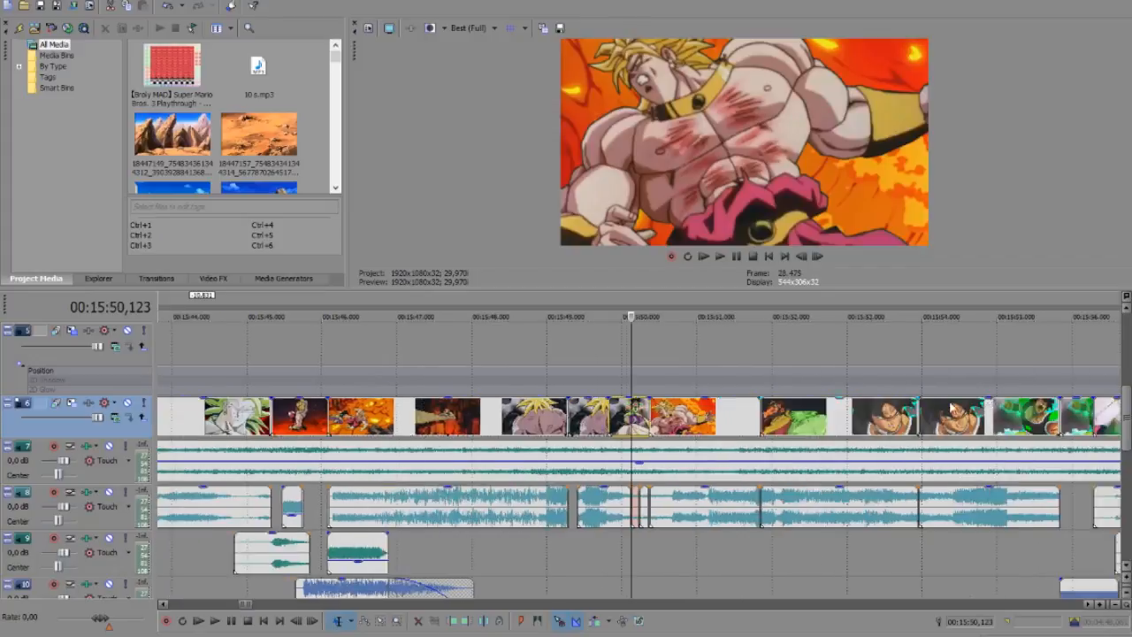
Preview the green energy punch clips on track 6 from 15:55.838 to 15:56.970
click(850, 412)
scroll(795, 420, up, 4)
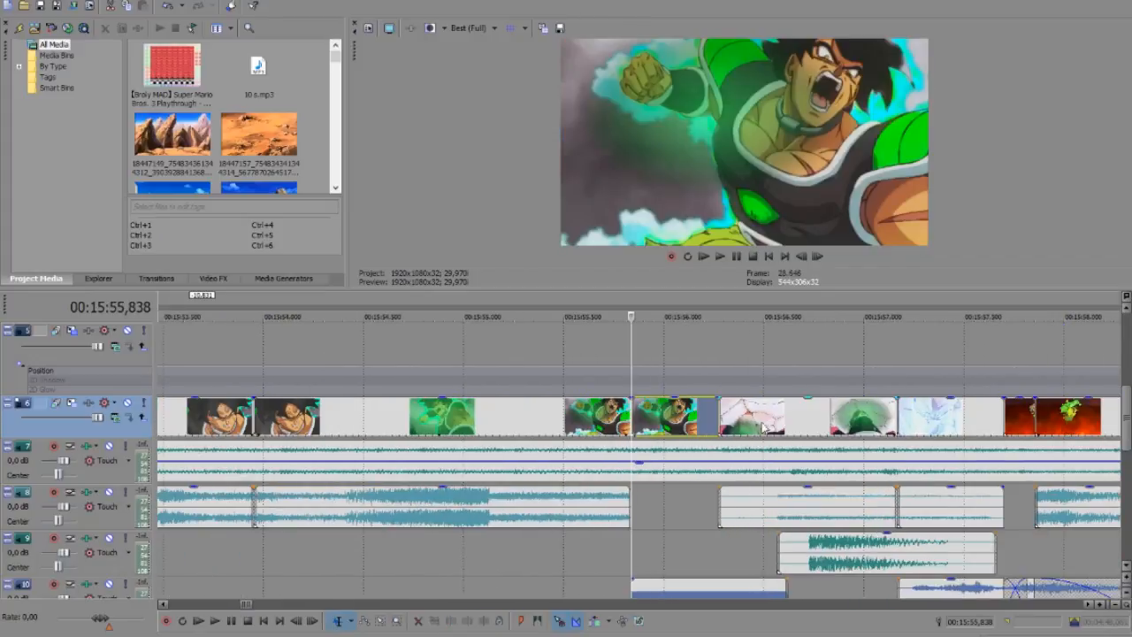
click(745, 429)
click(789, 428)
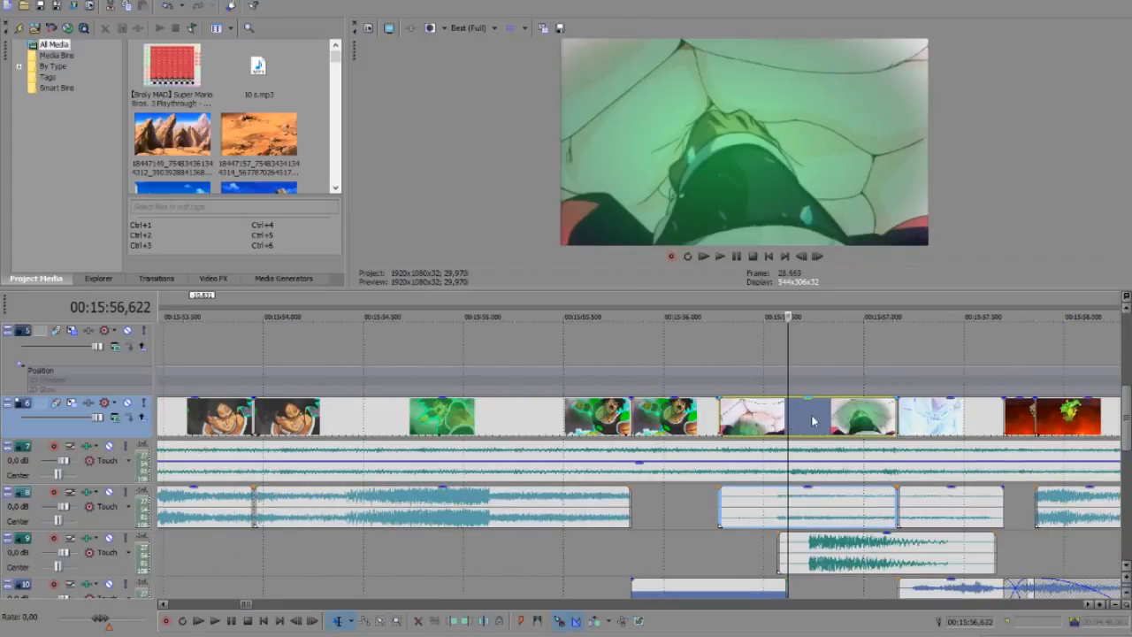
click(823, 418)
click(858, 418)
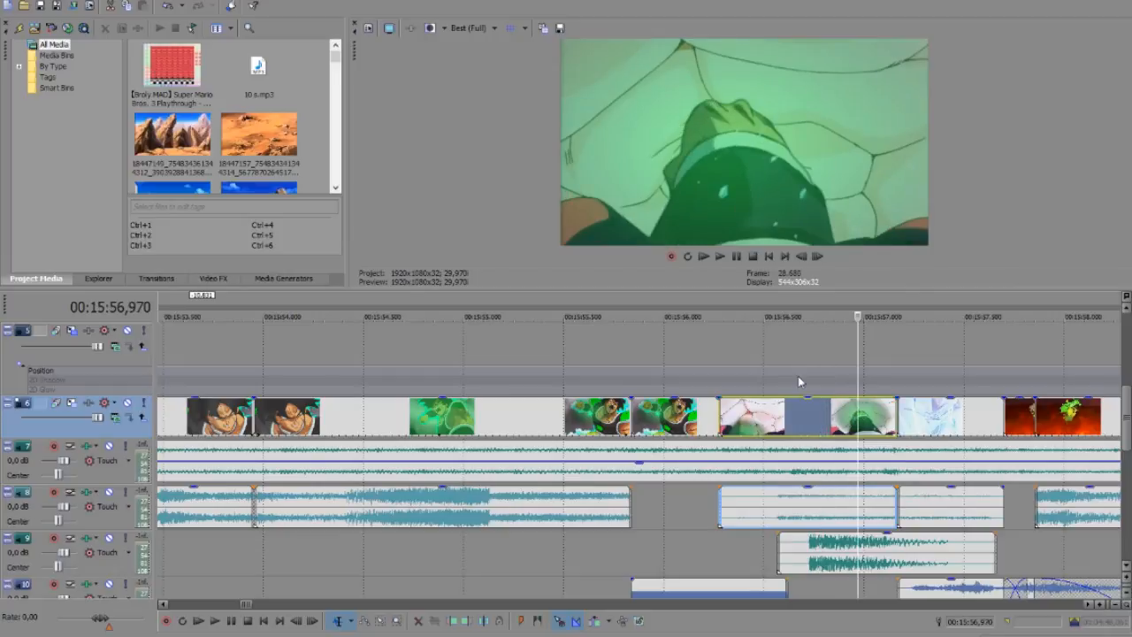
Examine the first-person fist shot with the green tint on track 6, moment by moment around 15:56.686
click(812, 416)
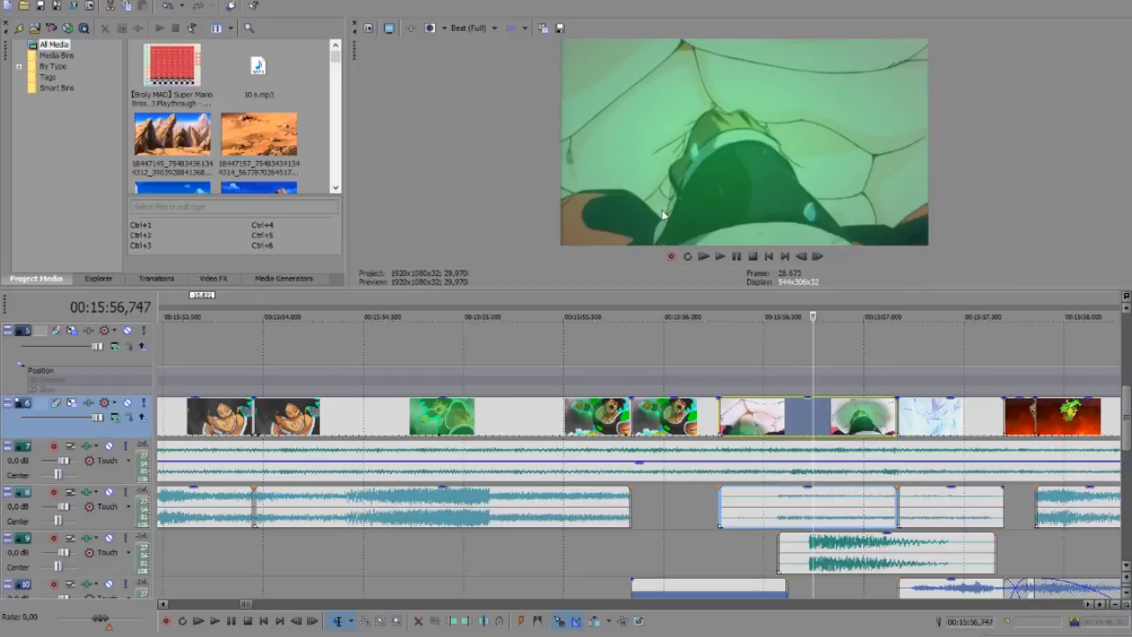
click(736, 434)
click(750, 430)
click(758, 431)
click(774, 430)
click(788, 430)
click(801, 430)
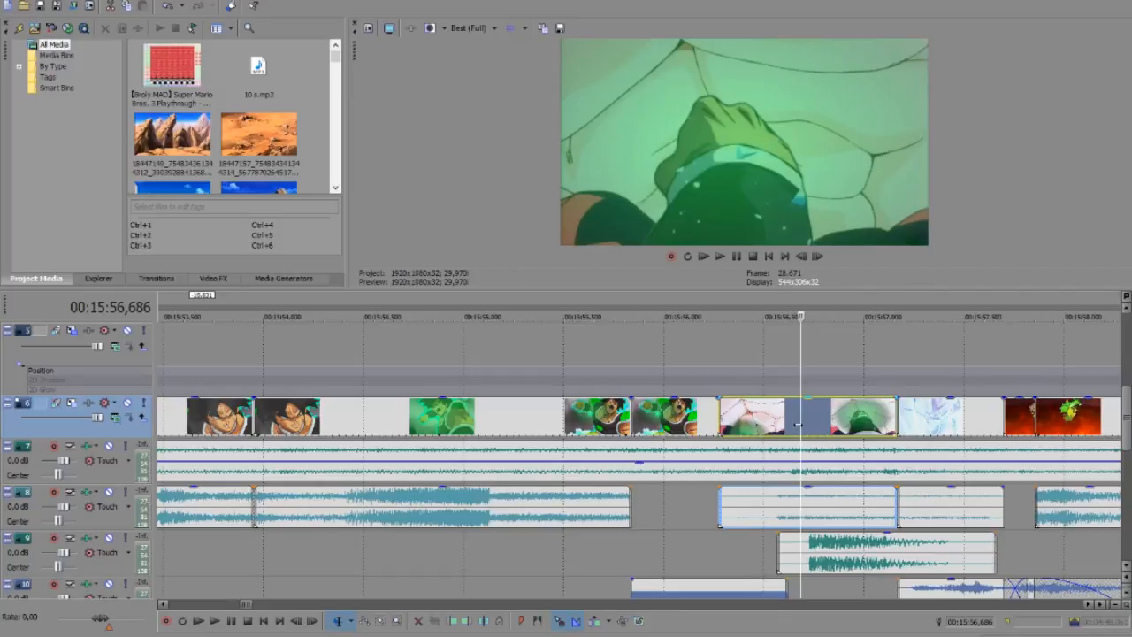
click(757, 417)
click(778, 417)
Preview the red-background clips and the green blast shot on track 6, around 15:58
scroll(794, 423, down, 2)
click(783, 427)
click(822, 425)
scroll(804, 422, up, 3)
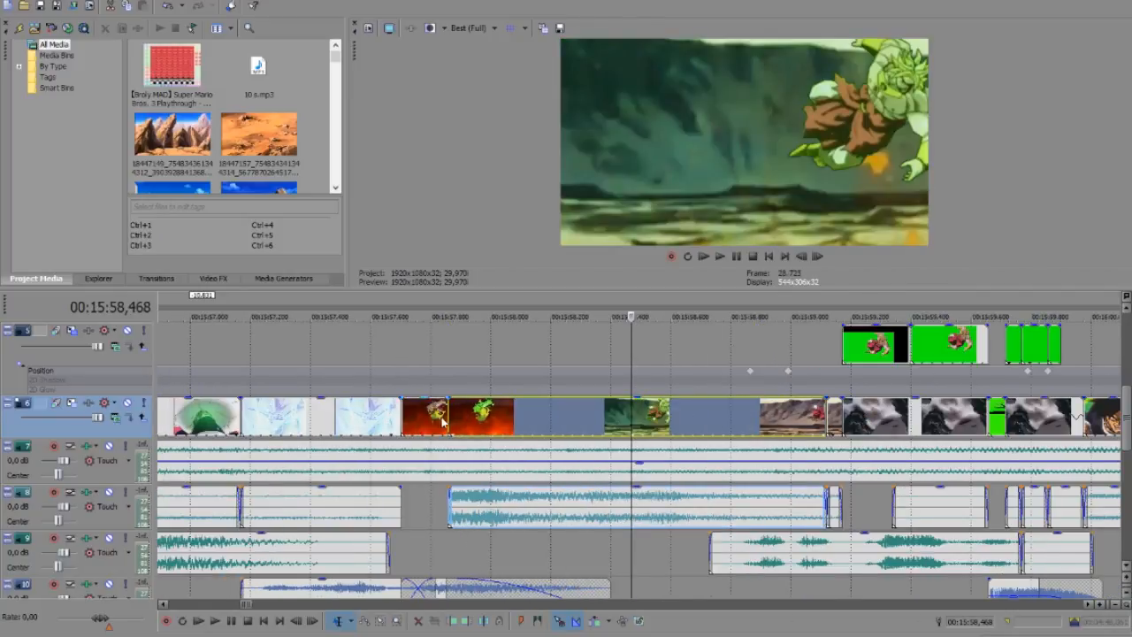
click(435, 425)
click(493, 432)
click(532, 434)
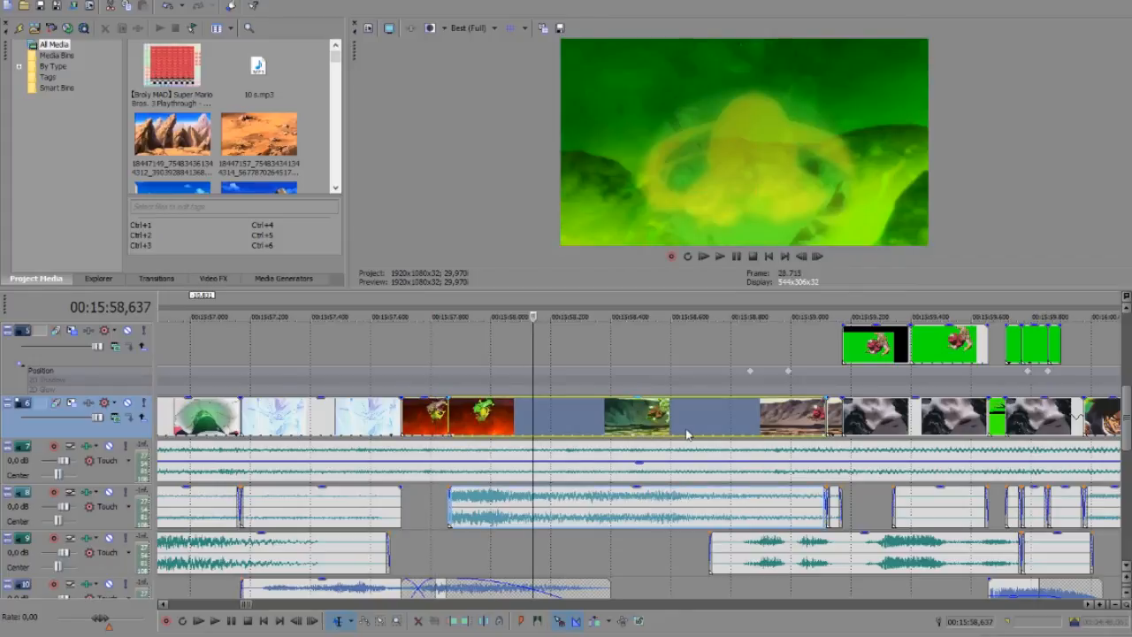
Examine the cut from the brown mountain clip to the dark rocky background on track 6, around 15:59.158
click(753, 428)
scroll(791, 426, down, 2)
click(701, 419)
scroll(734, 420, up, 3)
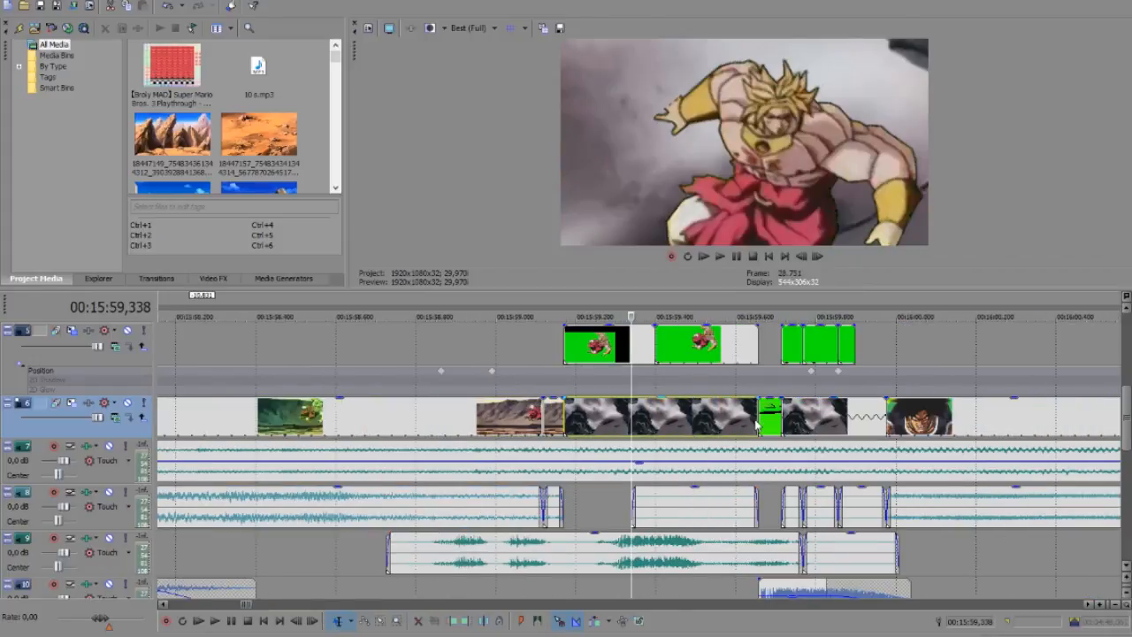
click(559, 425)
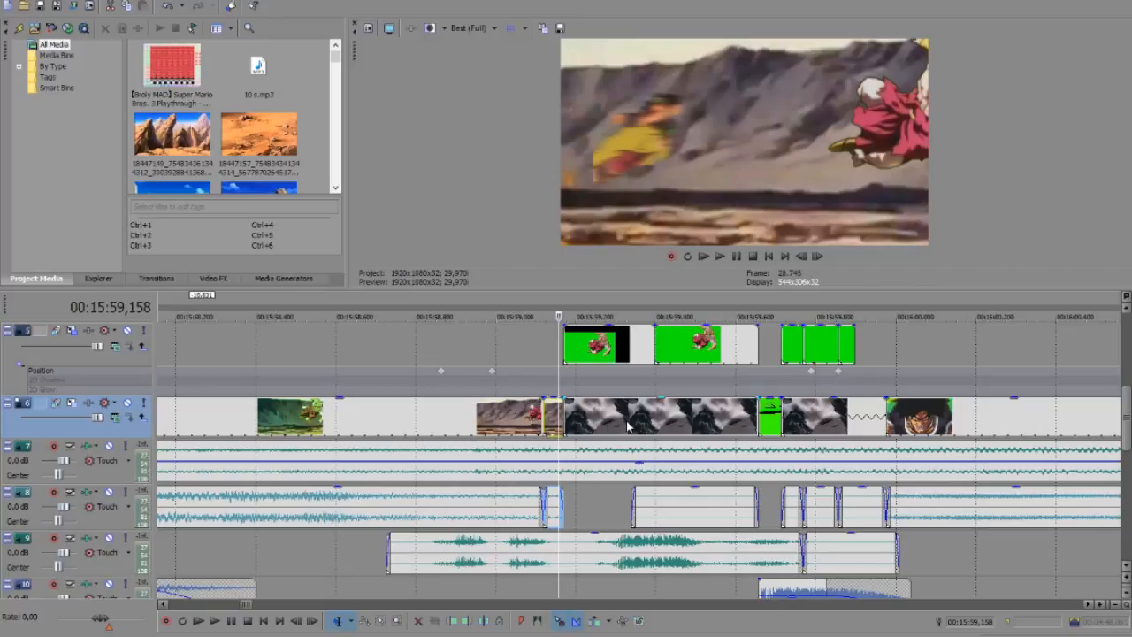
scroll(743, 396, up, 3)
click(619, 430)
click(619, 430)
Preview the pink-screen character clip on track 3 over the mountain background, from 15:58.978 to its end
drag(1126, 407, 1125, 354)
click(485, 427)
click(415, 423)
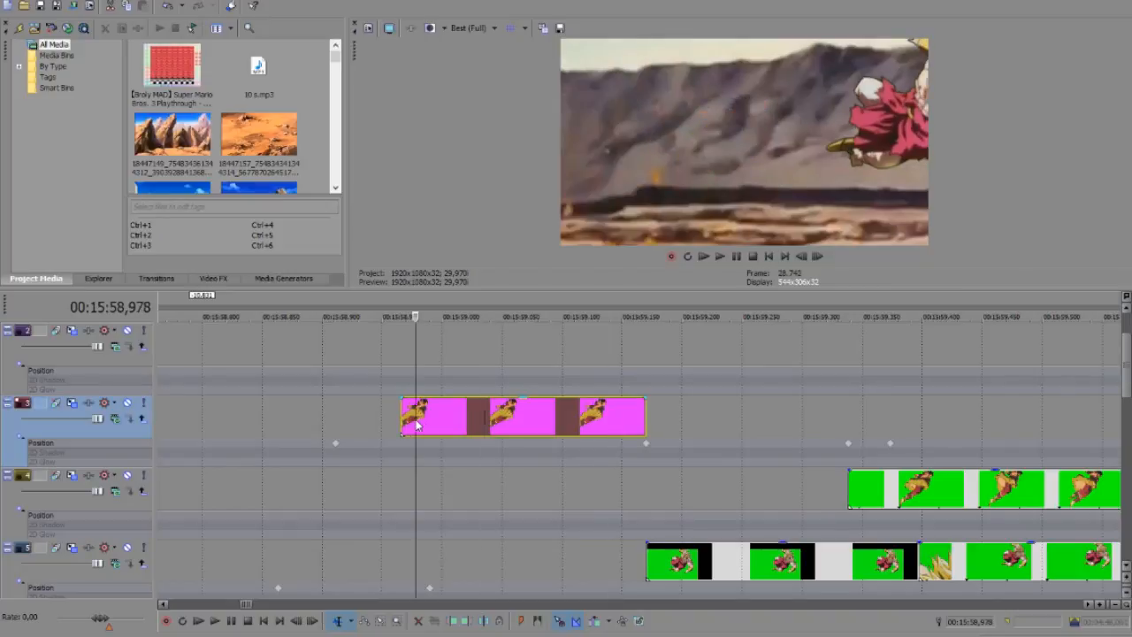
click(503, 421)
click(558, 420)
click(592, 420)
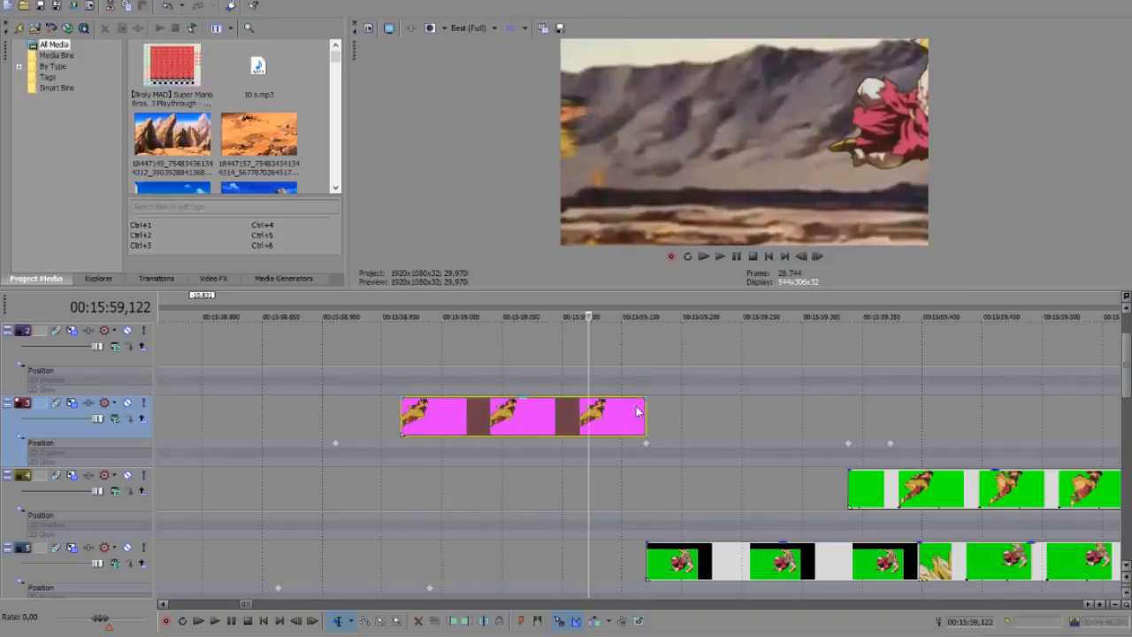
click(636, 420)
Preview the composited shot after the pink-screen clip, up to the track 4 character's entrance at 15:59.373
click(723, 432)
click(786, 428)
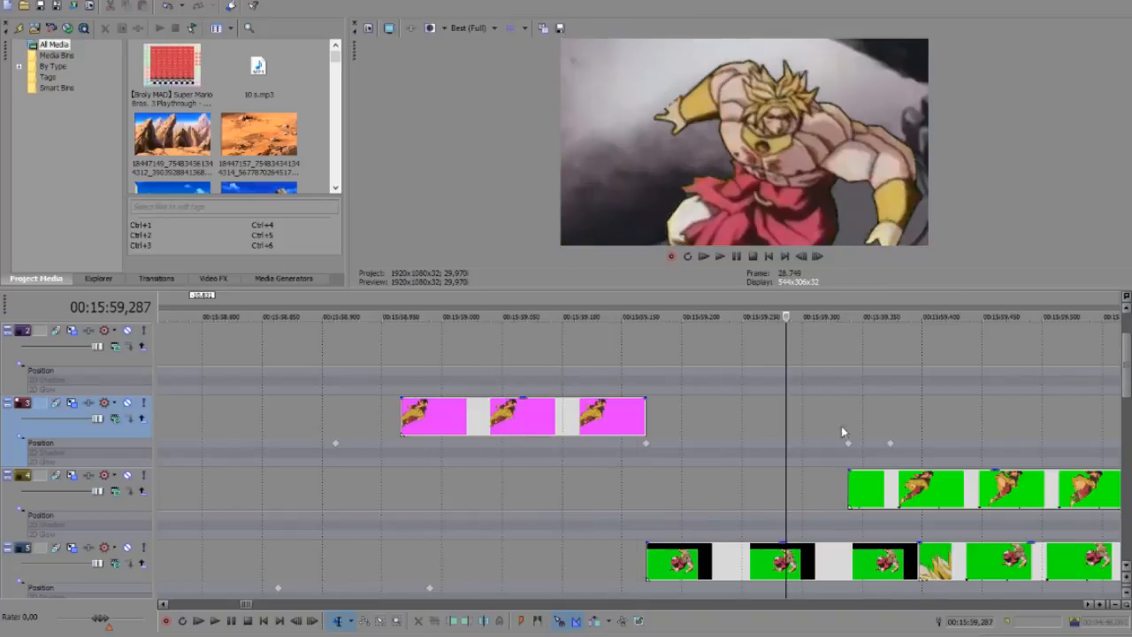
click(856, 421)
click(891, 422)
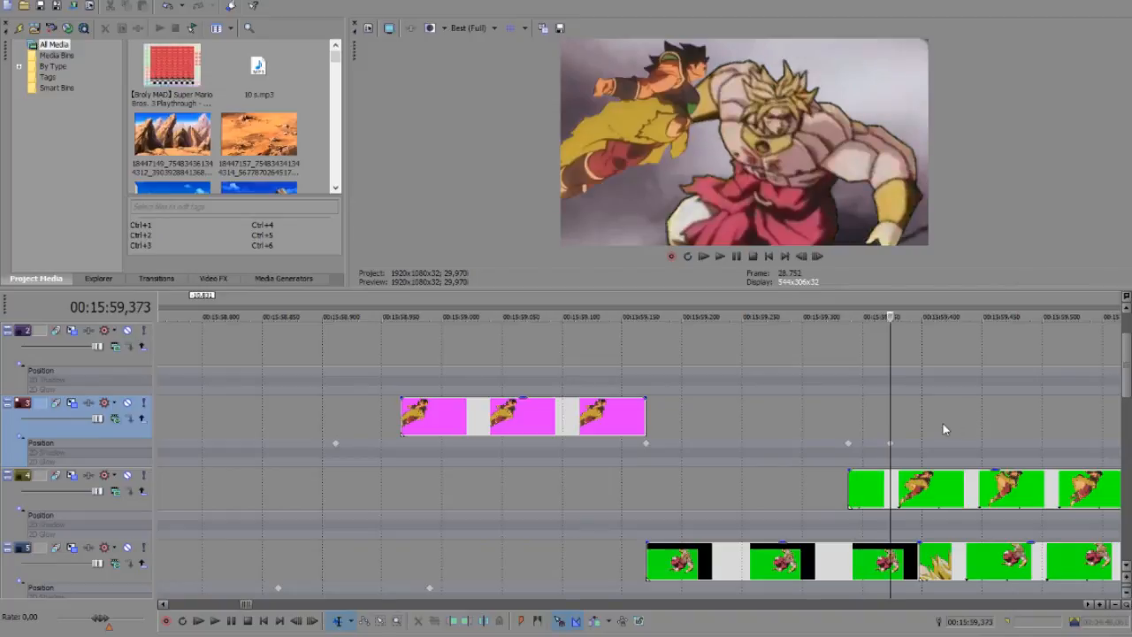
Step through the green-screen kick shot on tracks 4 and 5 in small increments from 15:59.373 to 15:59.450
key(Right)
key(Right)
key(Right)
key(Right)
key(Right)
key(Right)
key(Right)
key(Right)
key(Right)
key(Right)
key(Right)
key(Right)
key(Right)
key(Right)
key(Right)
key(Right)
key(Right)
key(Right)
key(Right)
key(Right)
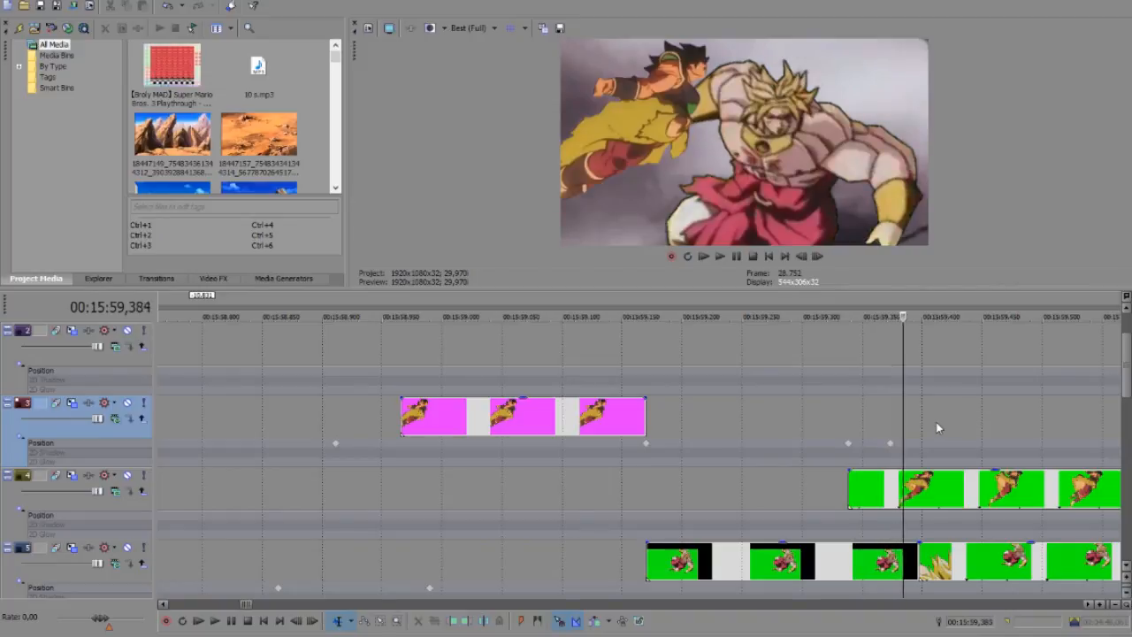
key(Right)
key(Right)
key(Right)
key(Right)
key(Right)
key(Right)
key(Right)
key(Right)
key(Right)
key(Right)
key(Right)
key(Right)
key(Right)
key(Right)
key(Right)
key(Right)
key(Right)
key(Right)
key(Right)
key(Right)
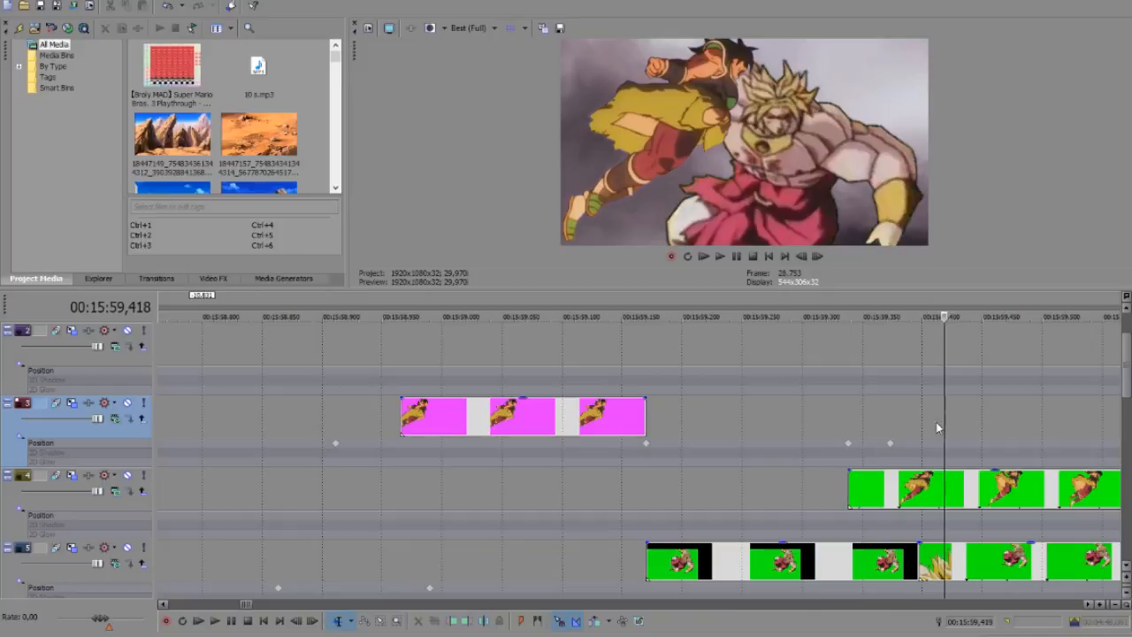
key(Right)
key(Right)
key(Right)
key(Right)
key(Right)
key(Right)
key(Right)
key(Right)
key(Right)
key(Right)
key(Right)
key(Right)
key(Right)
key(Right)
key(Right)
key(Right)
key(Right)
key(Right)
key(Right)
key(Right)
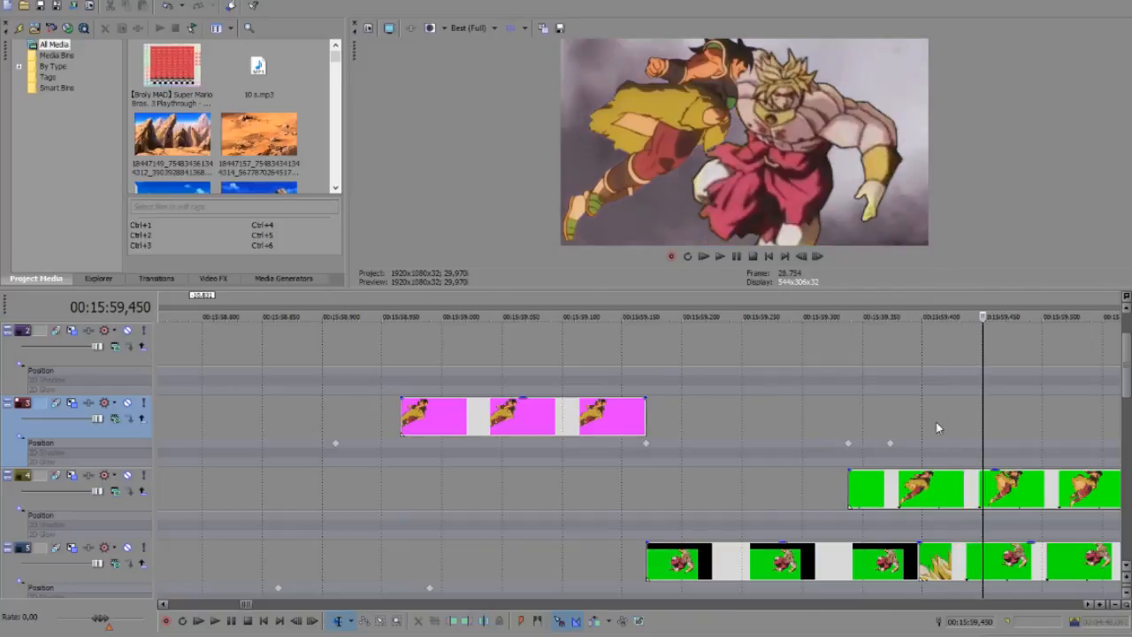
Step through the green-screen kick shot on tracks 4 and 5 up to 15:59.547
scroll(901, 433, down, 3)
click(650, 501)
key(Right)
key(Right)
key(Right)
key(Right)
key(Right)
key(Right)
key(Right)
key(Right)
key(Right)
key(Right)
key(Right)
key(Right)
key(Right)
key(Right)
key(Right)
key(Right)
key(Right)
key(Right)
key(Right)
key(Right)
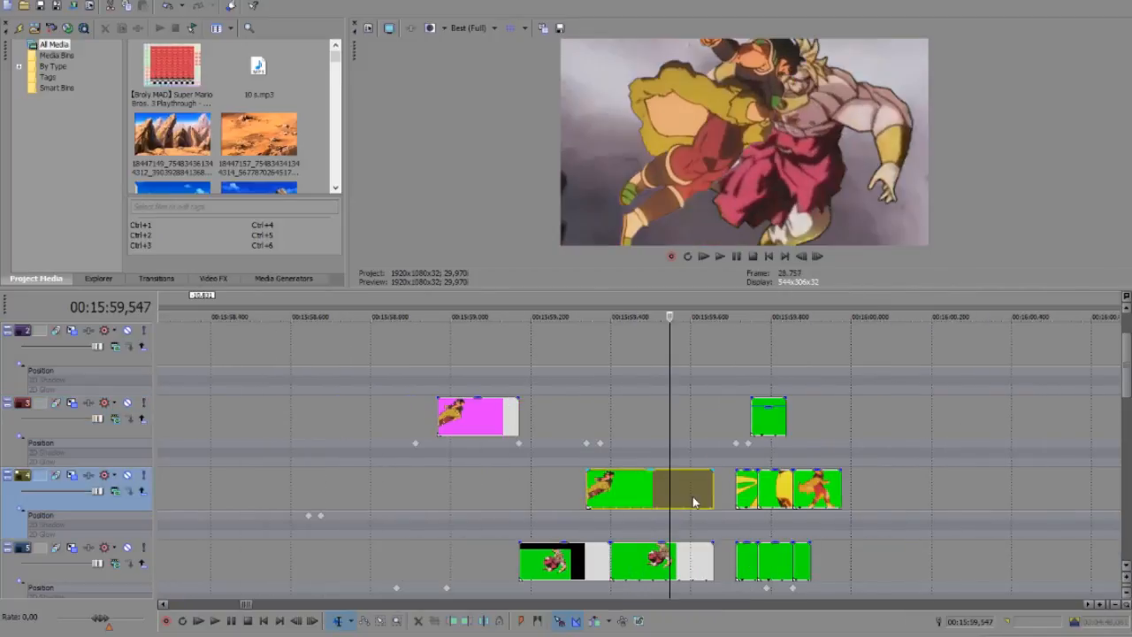
Step frame by frame into the next green-screen shot on tracks 3 to 5, up to the yellow flash at 15:59.807
click(731, 501)
key(Right)
key(Right)
key(Right)
key(Right)
key(Right)
key(Right)
key(Right)
key(Right)
key(Right)
key(Right)
key(Right)
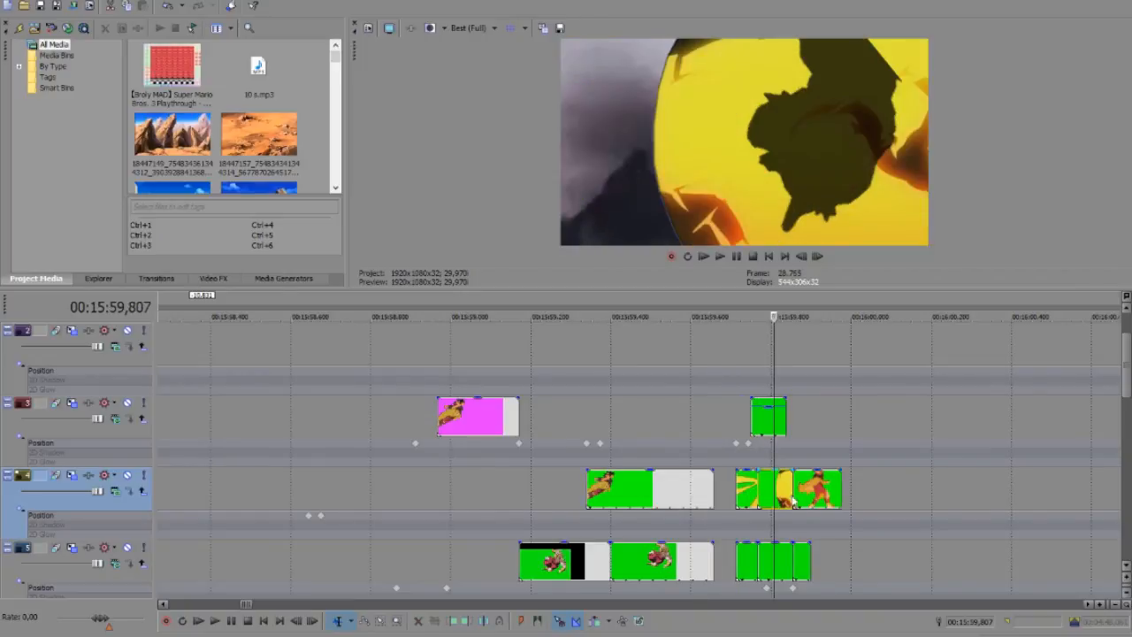
Lower the opacity of the track 3 green-screen clip over the yellow flash to zero, checking 15:59.779, and raise it back to full
scroll(766, 492, up, 3)
drag(626, 411, 618, 482)
click(598, 497)
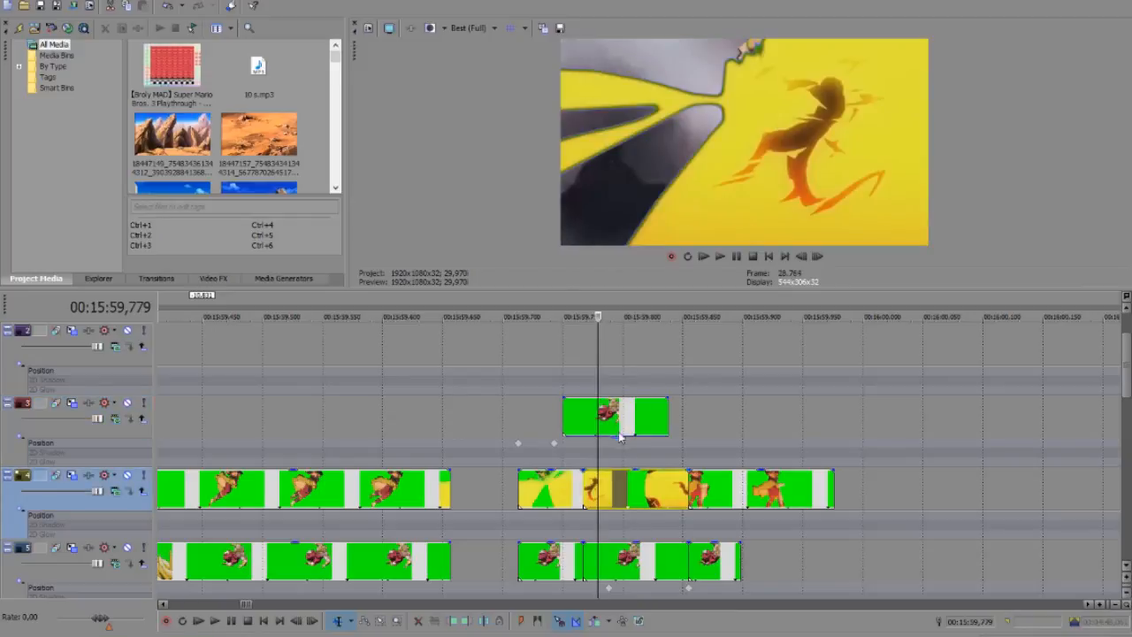
drag(622, 439, 635, 407)
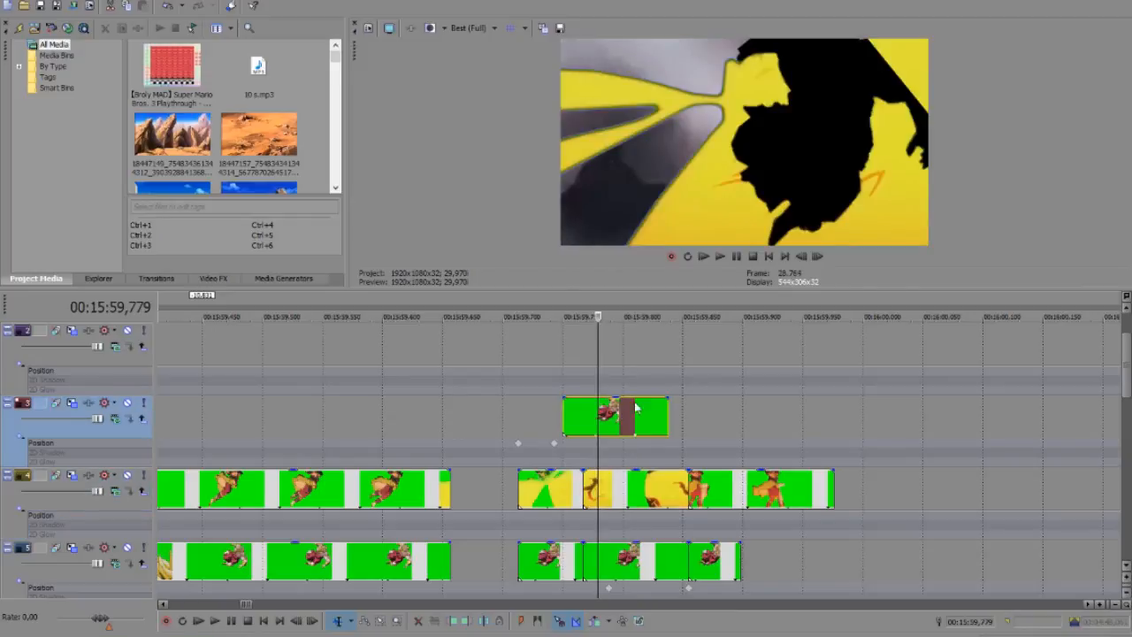
drag(641, 404, 630, 375)
Preview the track 6 clips from the screaming close-up at 16:00.604 to the volcano background at 16:03.640
click(1120, 381)
drag(1126, 380, 1125, 417)
scroll(862, 517, down, 3)
click(787, 494)
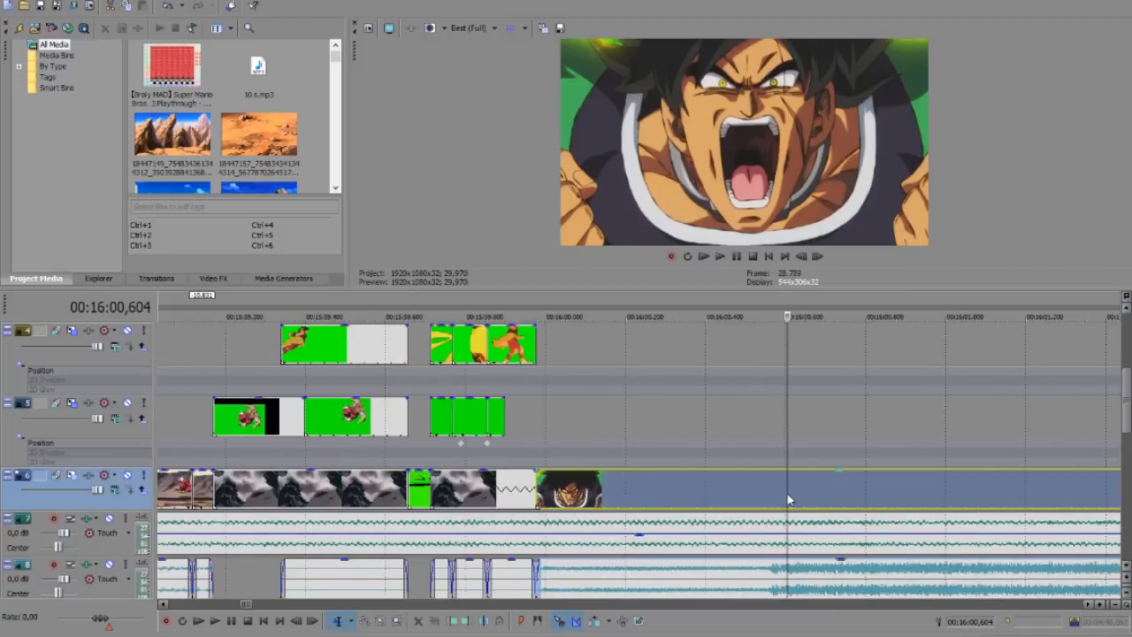
click(851, 493)
click(959, 488)
scroll(959, 488, down, 3)
click(707, 494)
click(798, 491)
click(872, 488)
click(891, 489)
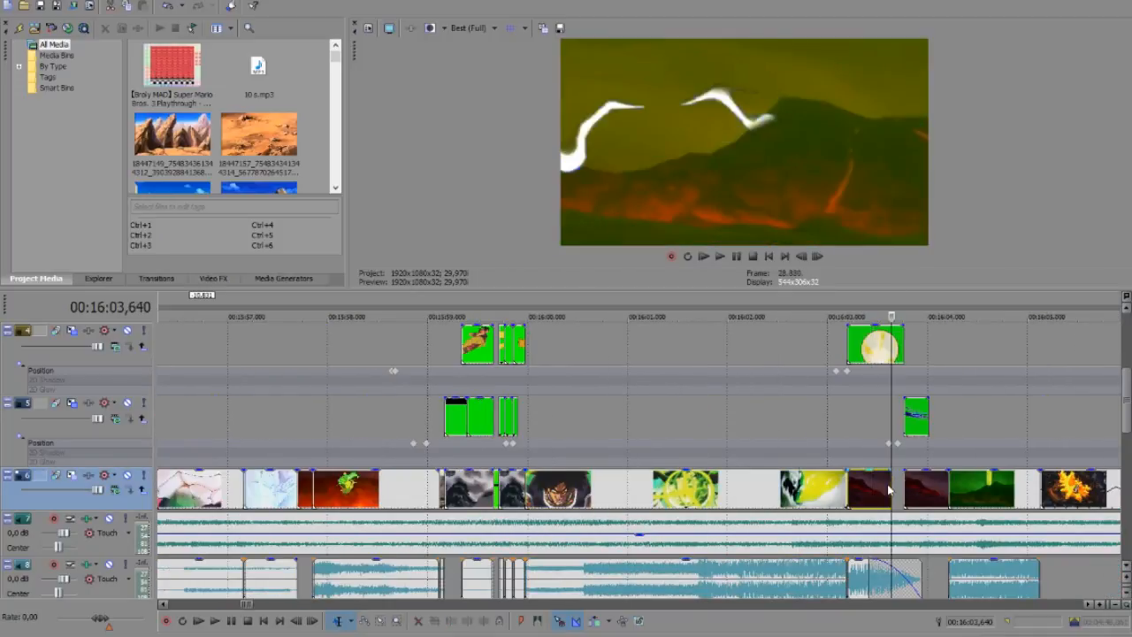
Examine the track 4 green-screen energy blast over the dark red volcano background, from 16:03.246 onward
scroll(890, 489, up, 3)
click(361, 498)
click(314, 493)
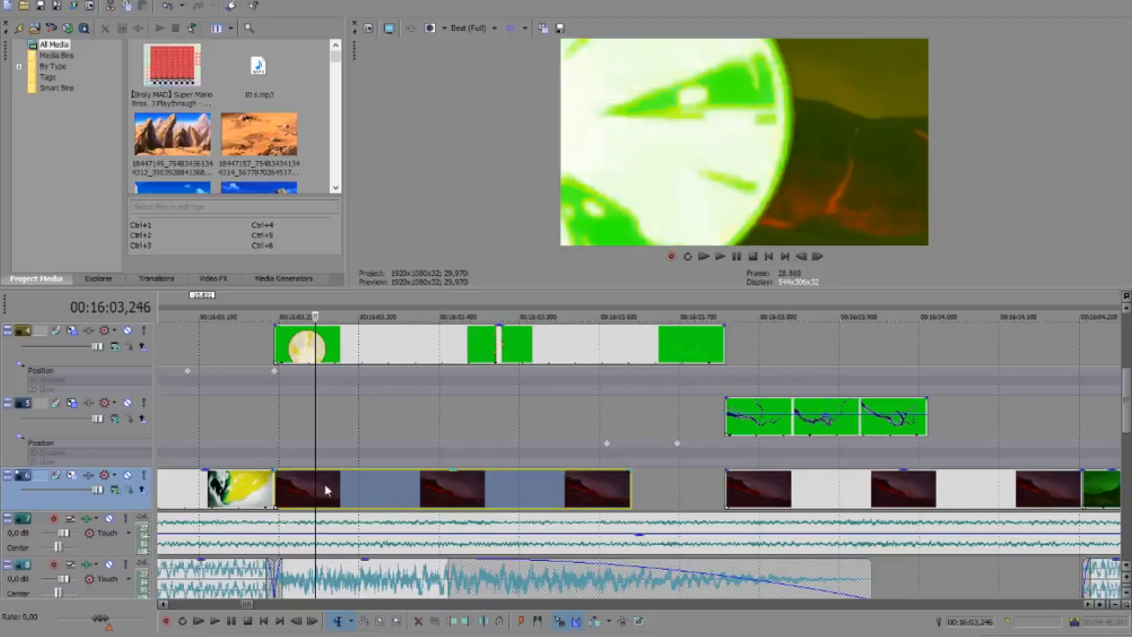
click(377, 349)
click(481, 380)
click(500, 380)
Inspect the Track Motion settings of track 4's keyframe at the start of the energy blast clip and close them
double_click(275, 372)
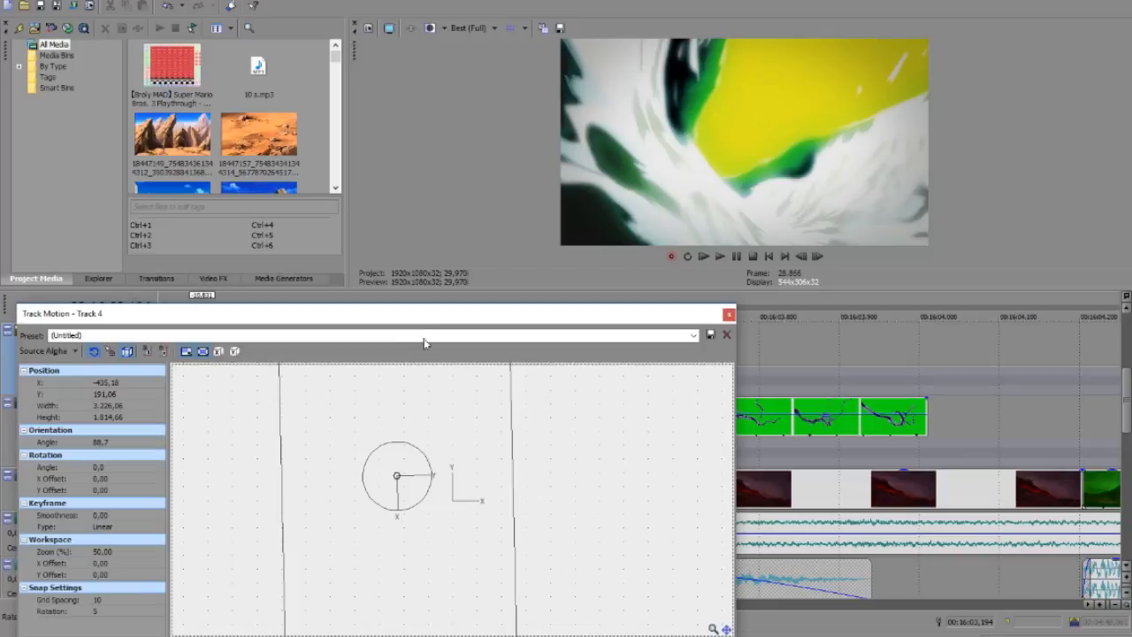
click(421, 353)
drag(422, 417, 441, 273)
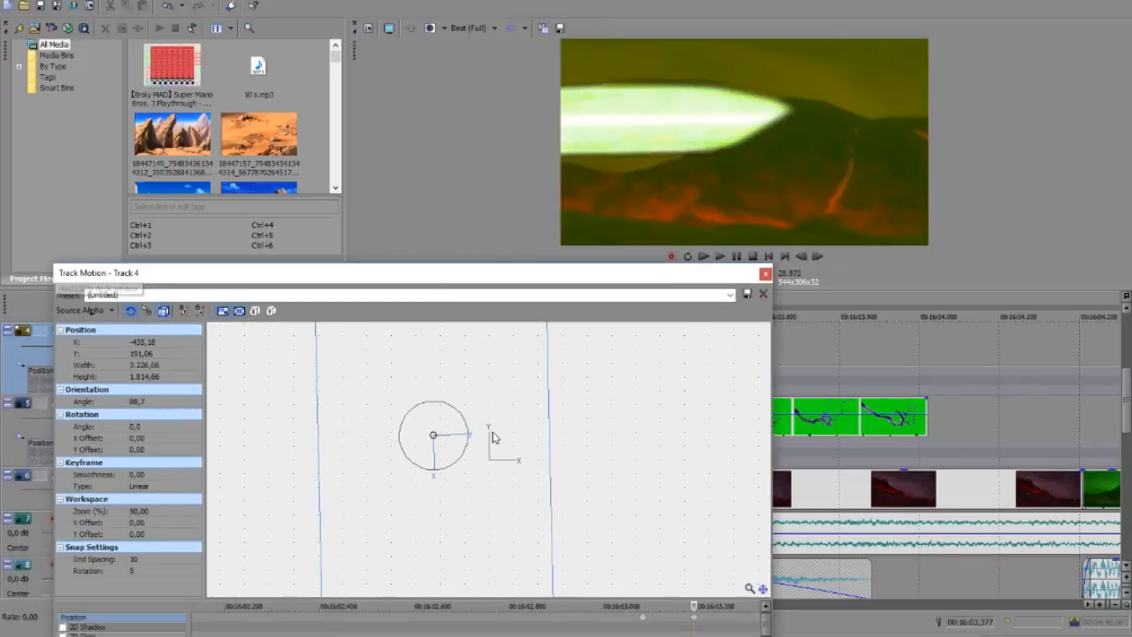
mouse_move(467, 425)
mouse_down()
mouse_move(398, 404)
mouse_move(469, 404)
mouse_move(483, 427)
mouse_up()
click(765, 275)
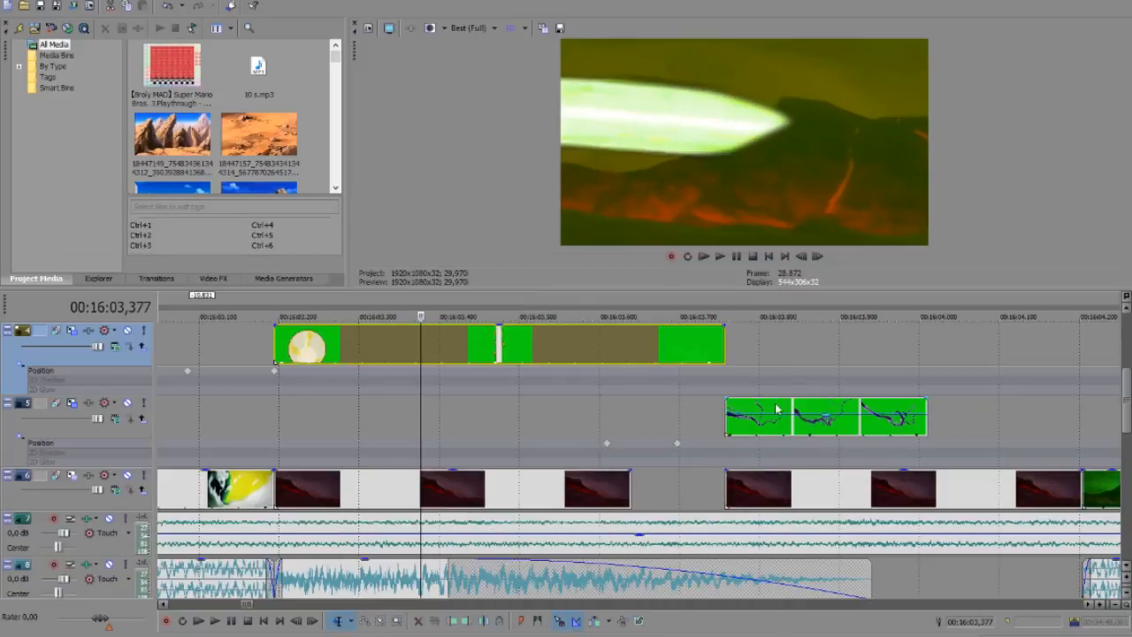
Raise the opacity of the green-screen lightning clip on track 5 at 16:03.827
click(780, 428)
drag(795, 423, 795, 410)
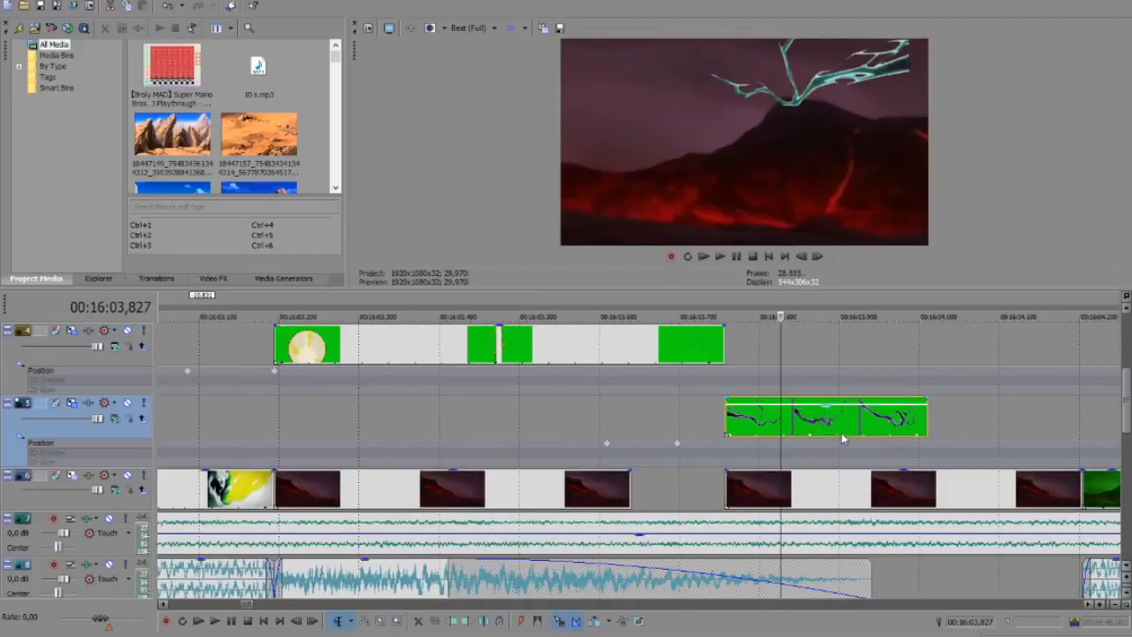
Preview the track 6 clips from the volcano background through the green beam at 16:04.875 and the fiery explosion at 16:05.992
scroll(840, 442, down, 2)
click(812, 501)
click(880, 502)
scroll(707, 499, down, 3)
click(696, 499)
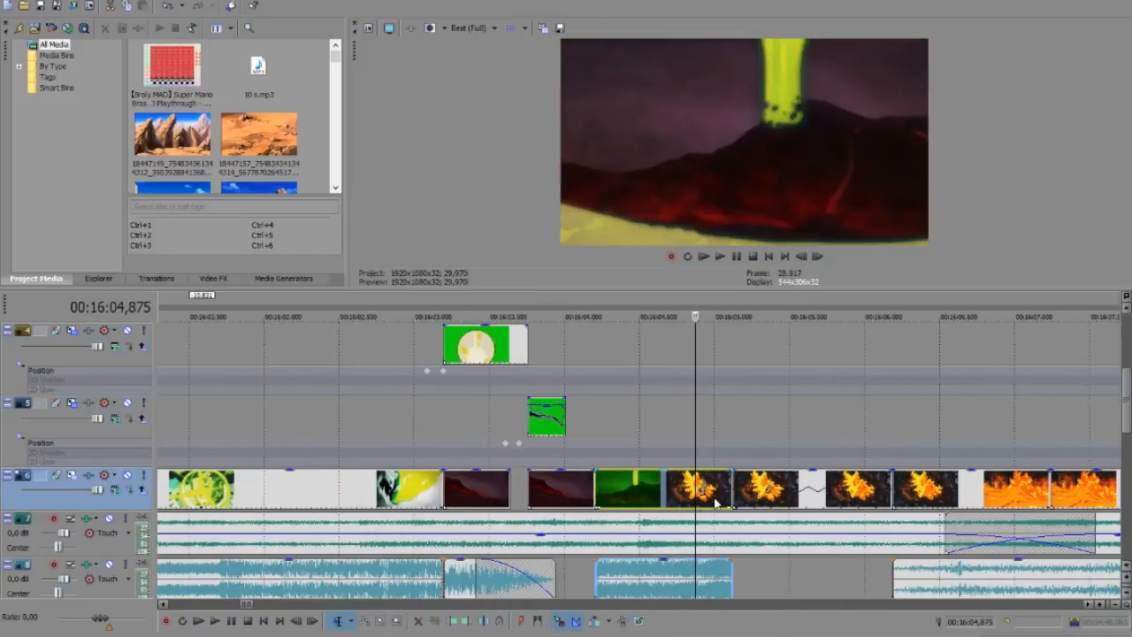
click(715, 499)
click(760, 497)
click(820, 496)
click(862, 494)
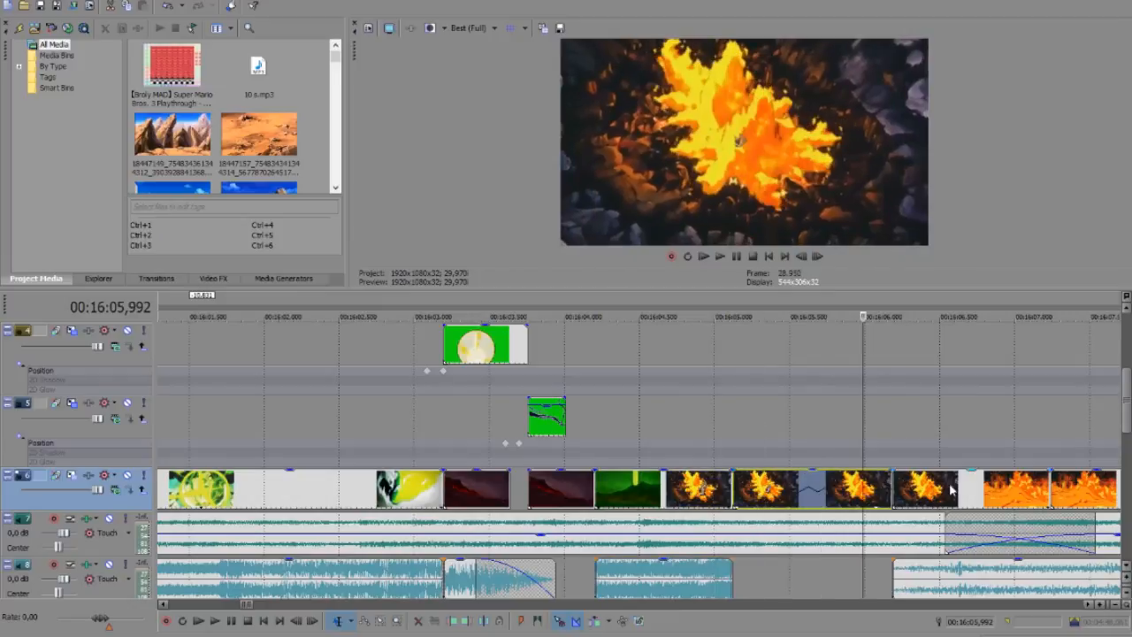
click(946, 490)
Preview the track 6 clips after the explosion, including the close-up at 16:22.019 and the green energy shot at 17:12.807
scroll(947, 490, down, 3)
click(726, 482)
scroll(742, 486, down, 2)
click(878, 495)
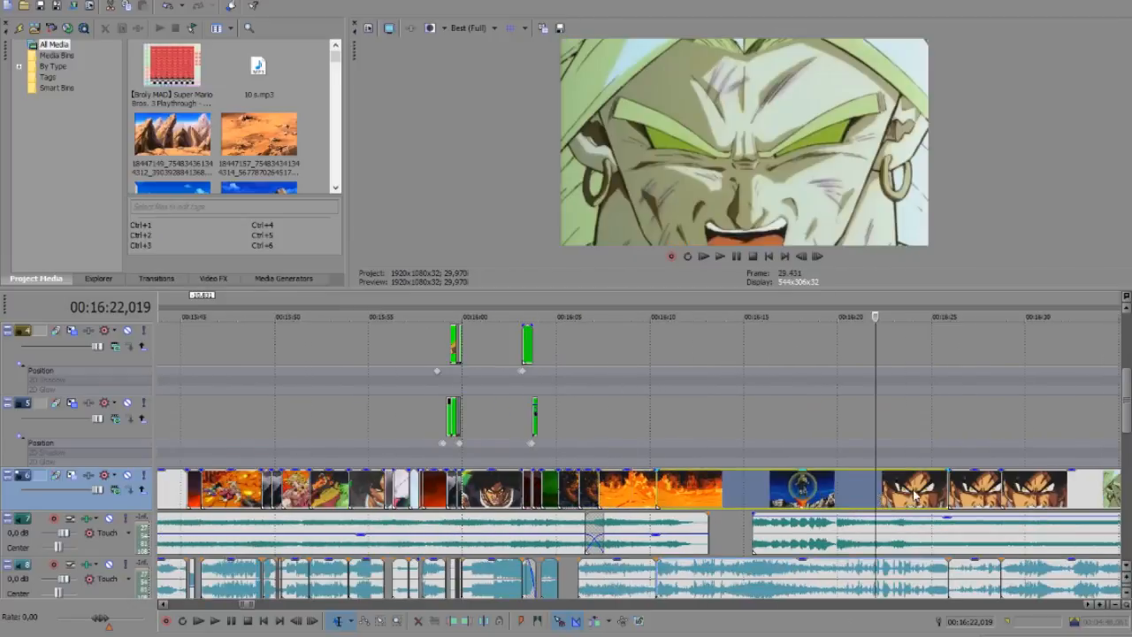
scroll(878, 495, down, 3)
click(889, 493)
click(948, 498)
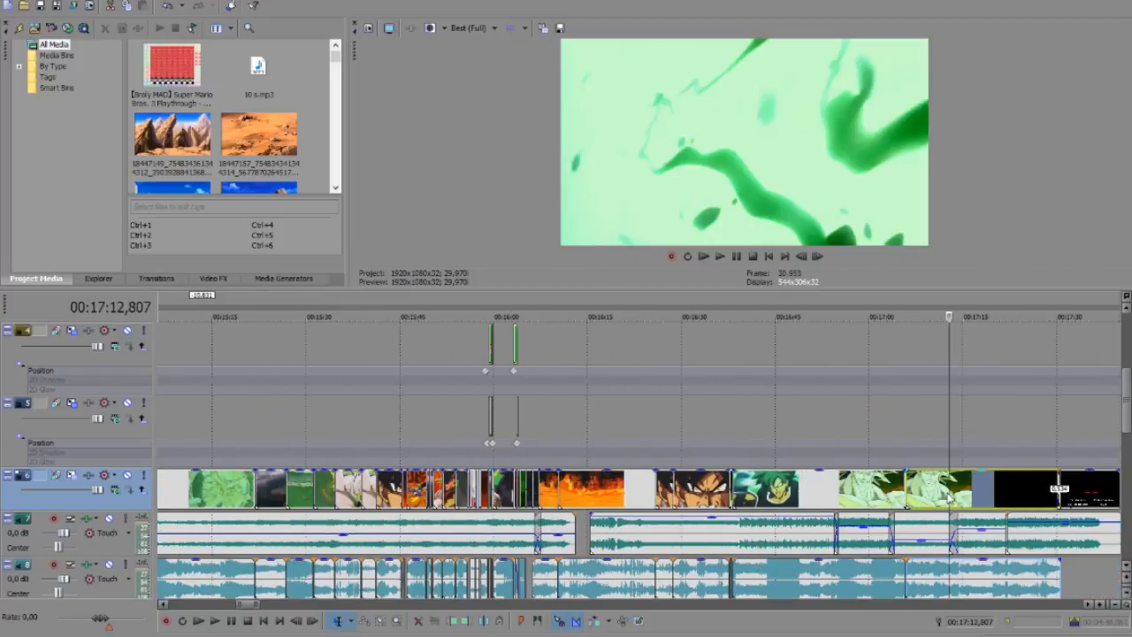
Preview the section around the end of the edit and the following track 6 clip at 18:02.062 and 18:42.867
click(869, 497)
scroll(868, 498, down, 3)
click(847, 495)
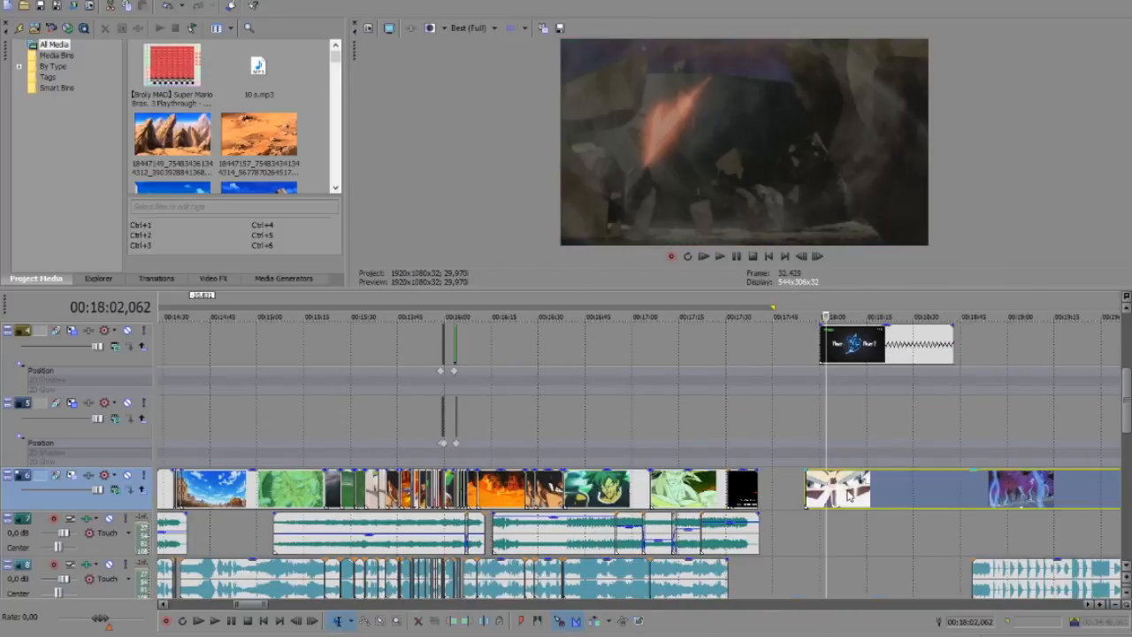
click(953, 491)
scroll(953, 491, down, 3)
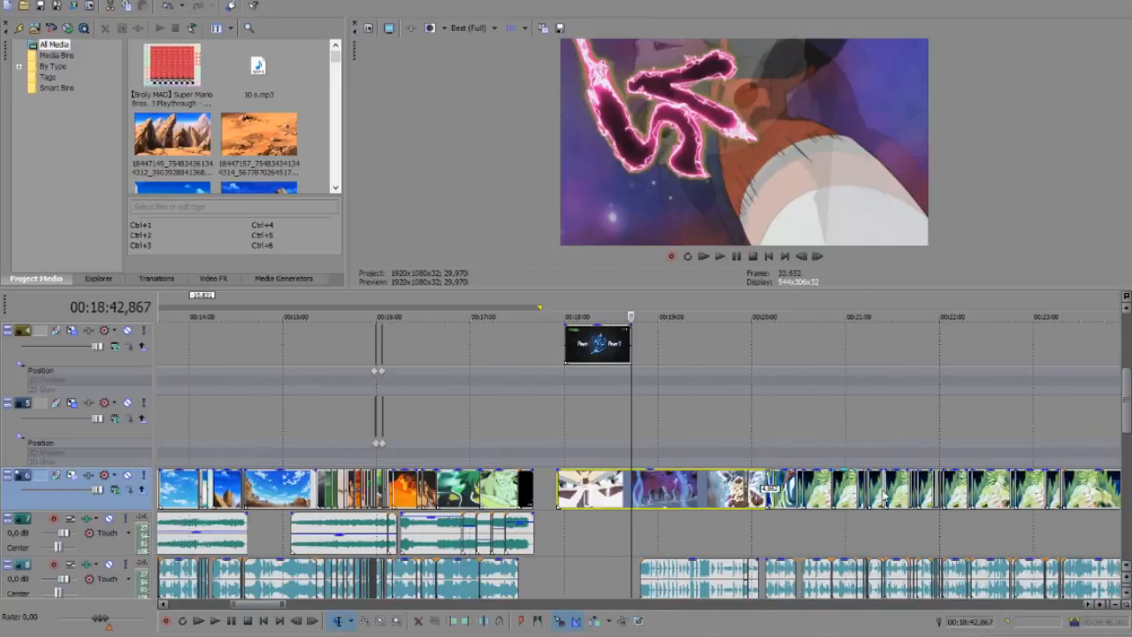
Play the green-aura character clips on track 6 and pause at 21:24.824
click(692, 492)
click(831, 490)
click(875, 487)
key(space)
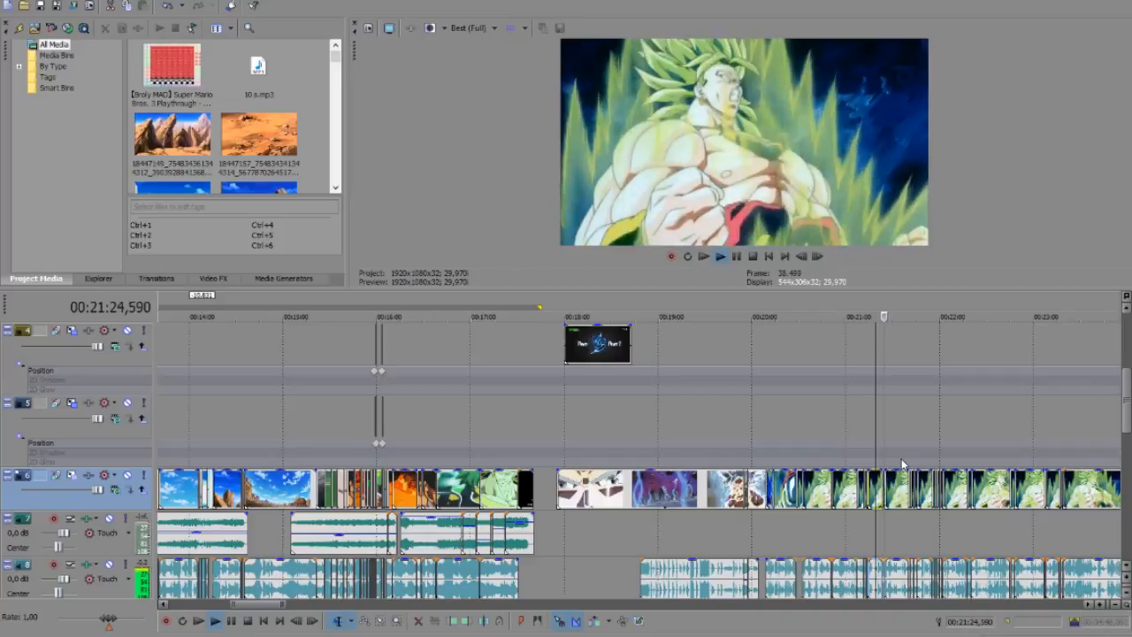
key(Return)
Survey the stored footage farther along the timeline, checking 39:29.348 and 1:03:46.134
scroll(879, 508, down, 10)
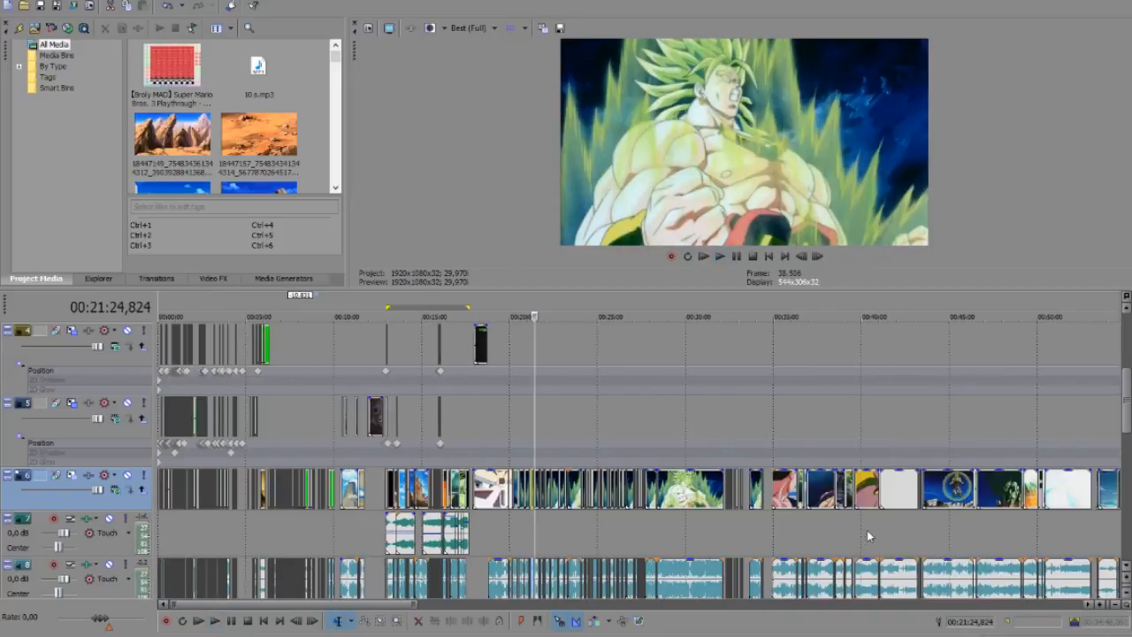
click(869, 536)
scroll(868, 535, up, 4)
click(569, 519)
scroll(935, 536, down, 2)
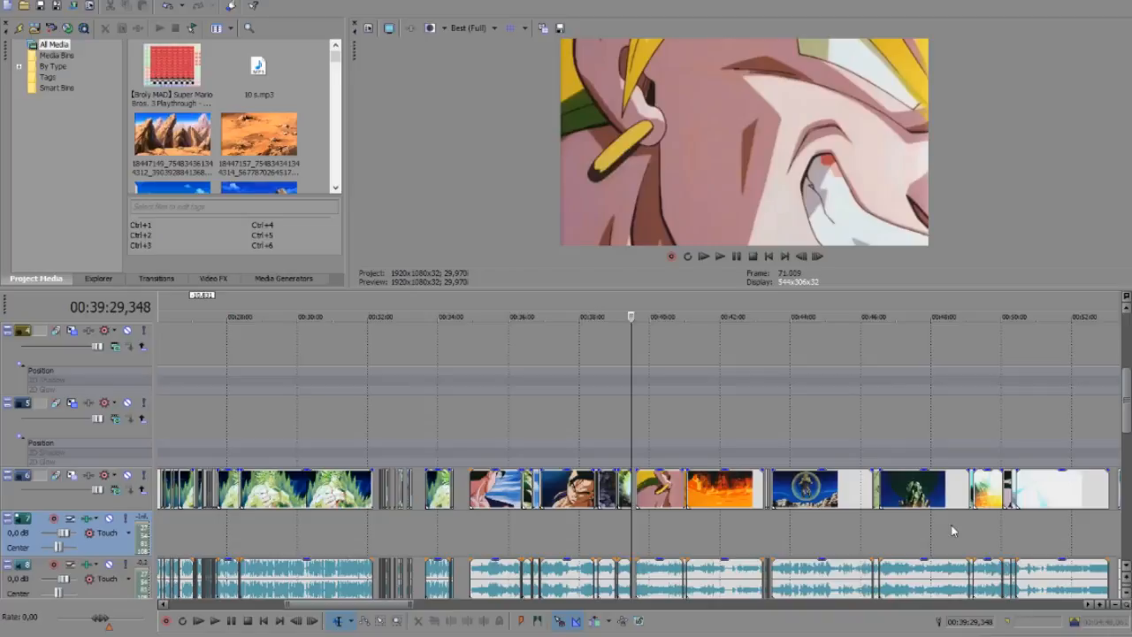
click(953, 531)
scroll(1024, 534, down, 2)
click(898, 531)
scroll(953, 531, down, 2)
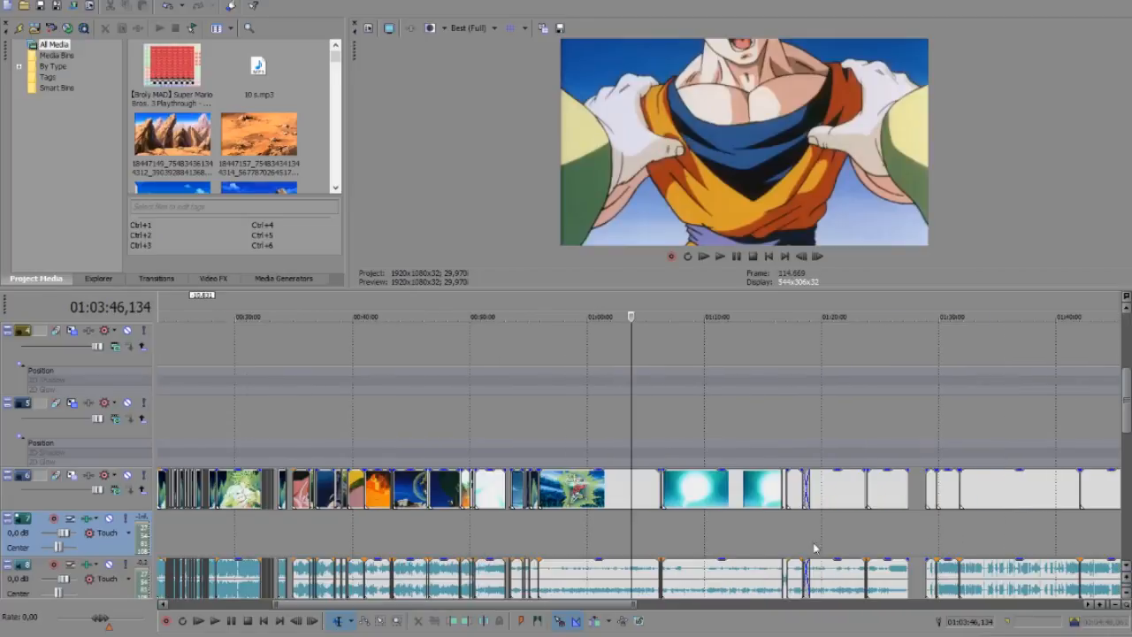
Sample frames across the long uncut clip on track 6, from 1:03:35.753 back to 1:00:56.868 and at 1:02:25.106
click(655, 537)
click(628, 534)
scroll(627, 534, up, 4)
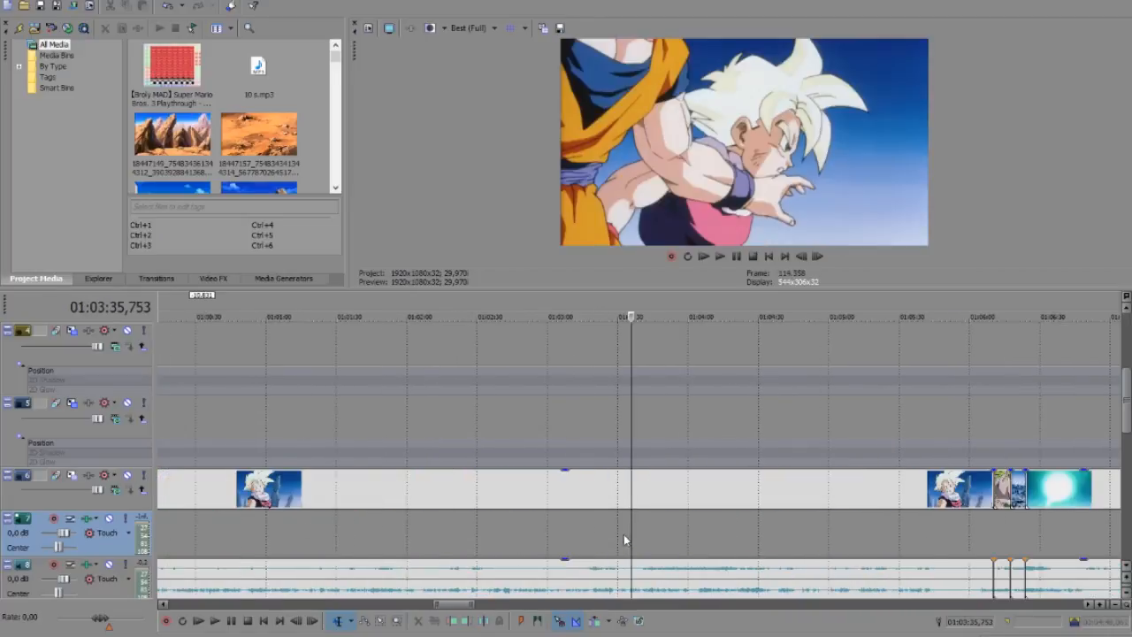
click(576, 531)
click(534, 523)
click(467, 514)
click(413, 514)
click(336, 532)
click(292, 535)
click(258, 535)
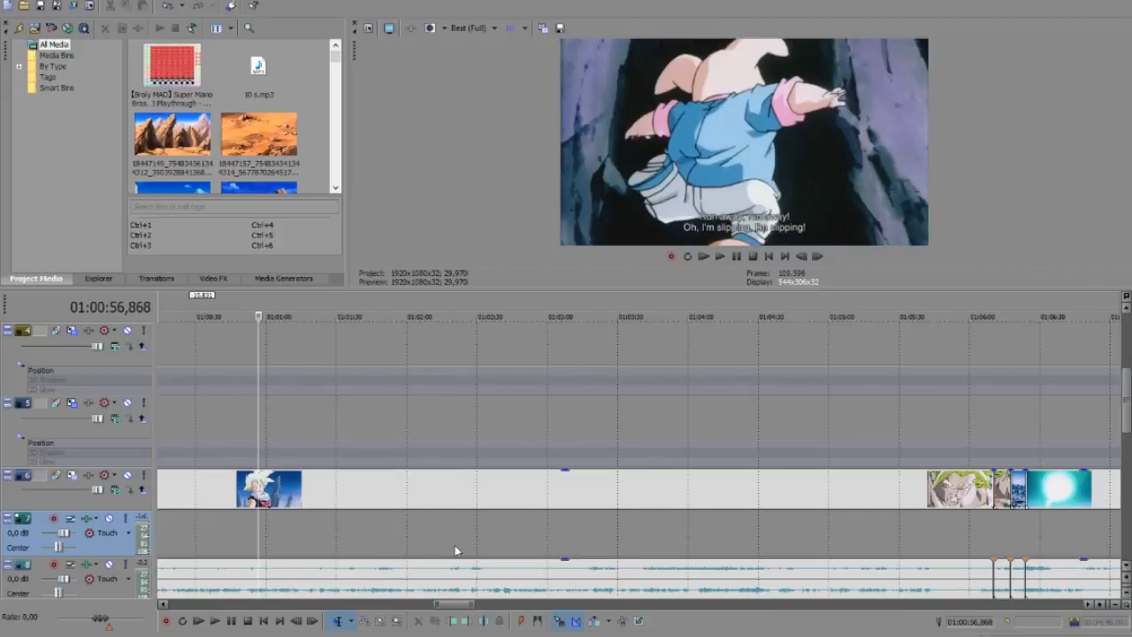
click(454, 543)
click(466, 535)
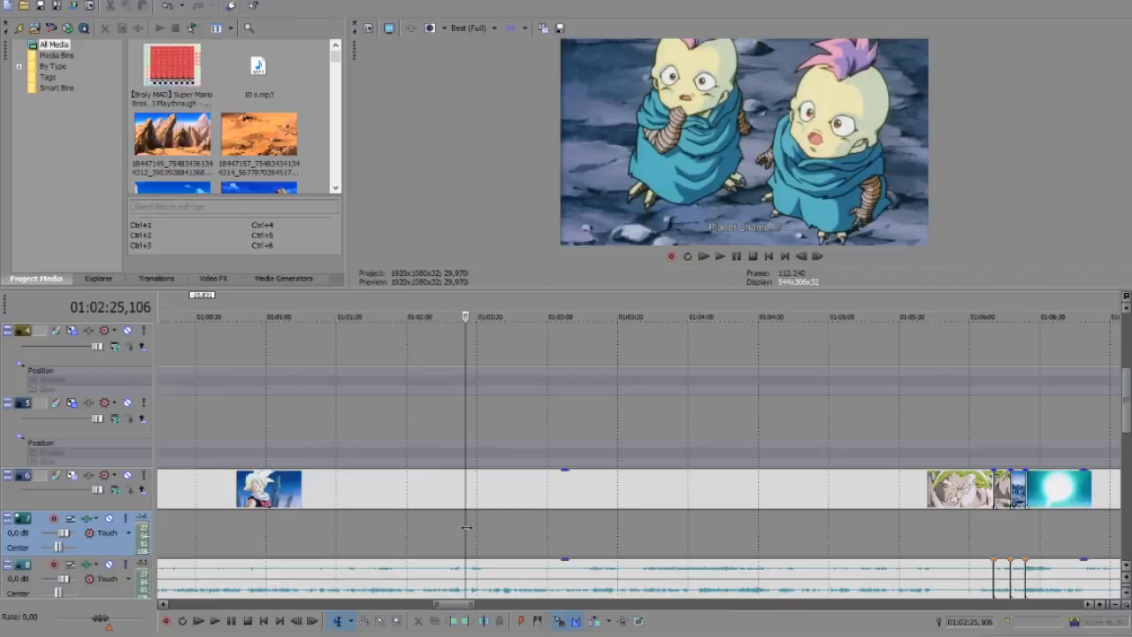
Step backward and forward through the frames of the long track 6 clip around 1:02:31.738
click(481, 526)
key(Left)
key(Left)
key(Left)
key(Left)
key(Left)
key(Left)
key(Left)
key(Left)
key(Left)
key(Left)
key(Left)
key(Left)
key(Left)
key(Left)
key(Left)
key(Left)
key(Right)
key(Right)
key(Right)
key(Right)
key(Right)
key(Right)
key(Right)
key(Right)
key(Right)
key(Right)
key(Right)
key(Right)
key(Right)
key(Right)
key(Right)
key(Right)
key(Right)
scroll(713, 505, down, 3)
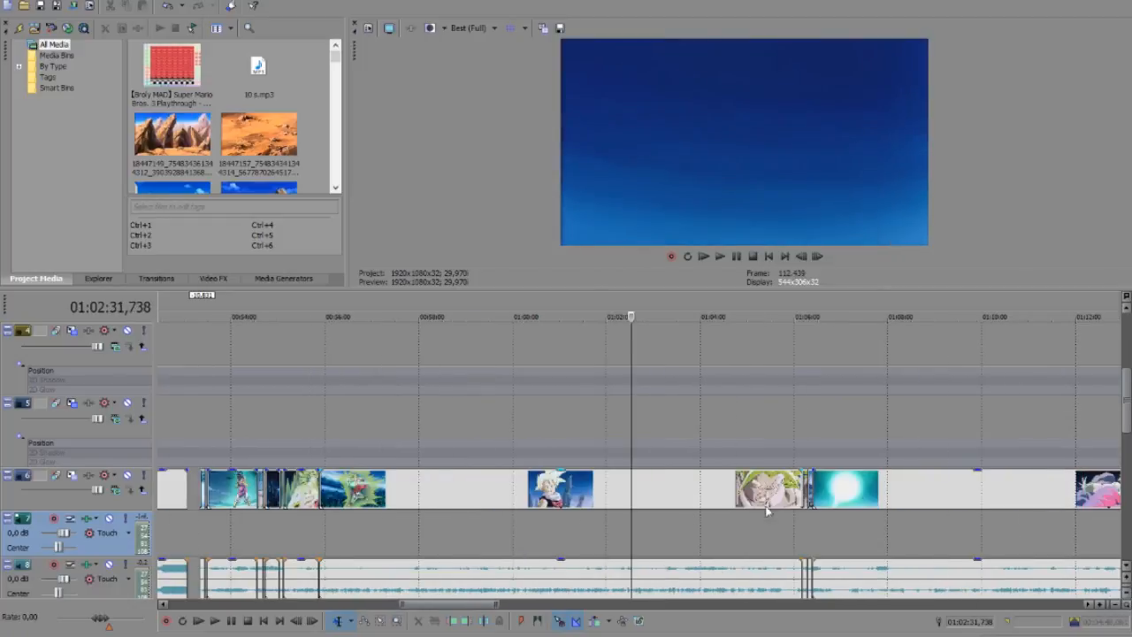
Survey the remaining timeline and view the sound effects footage near its end at 1:55:44.474
scroll(875, 513, down, 3)
scroll(876, 511, down, 3)
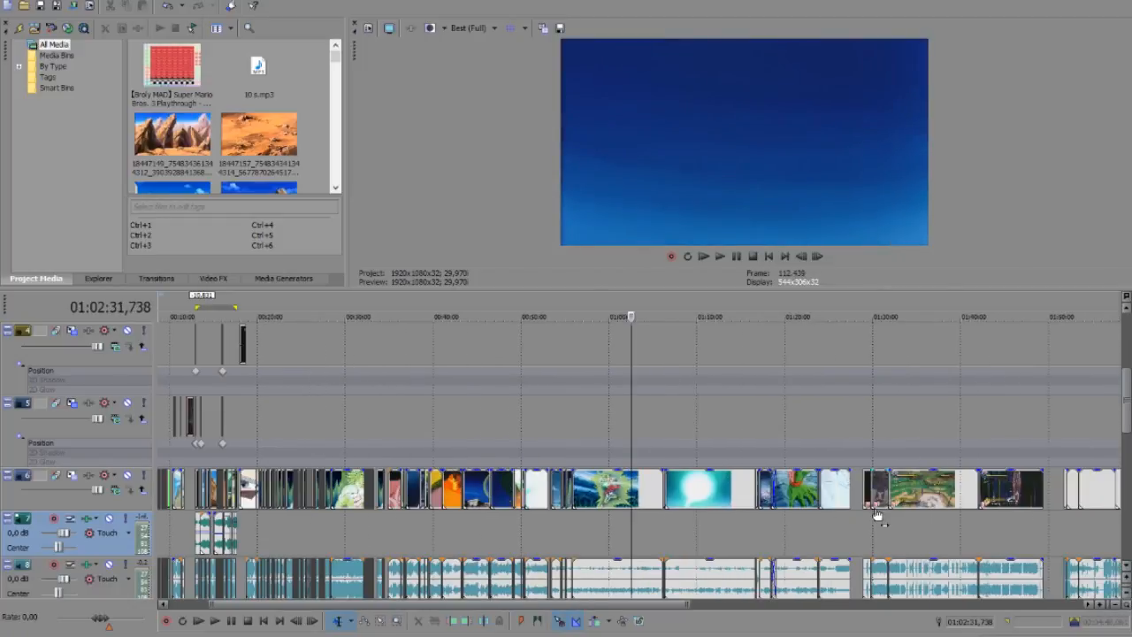
scroll(906, 536, down, 2)
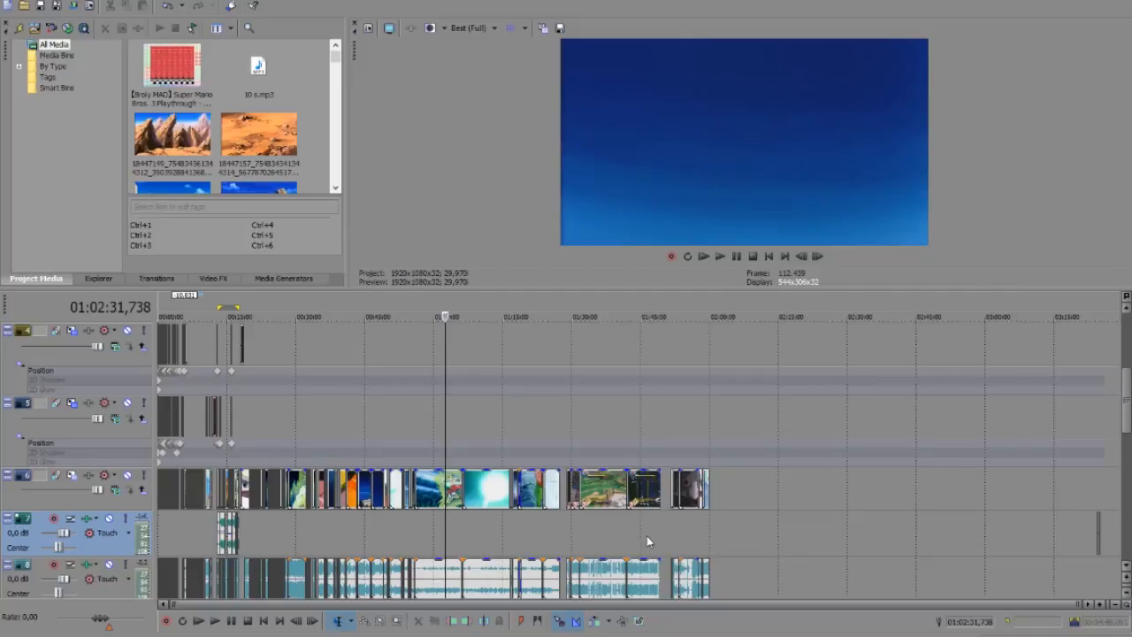
click(700, 523)
scroll(700, 523, up, 5)
click(566, 542)
scroll(490, 545, down, 5)
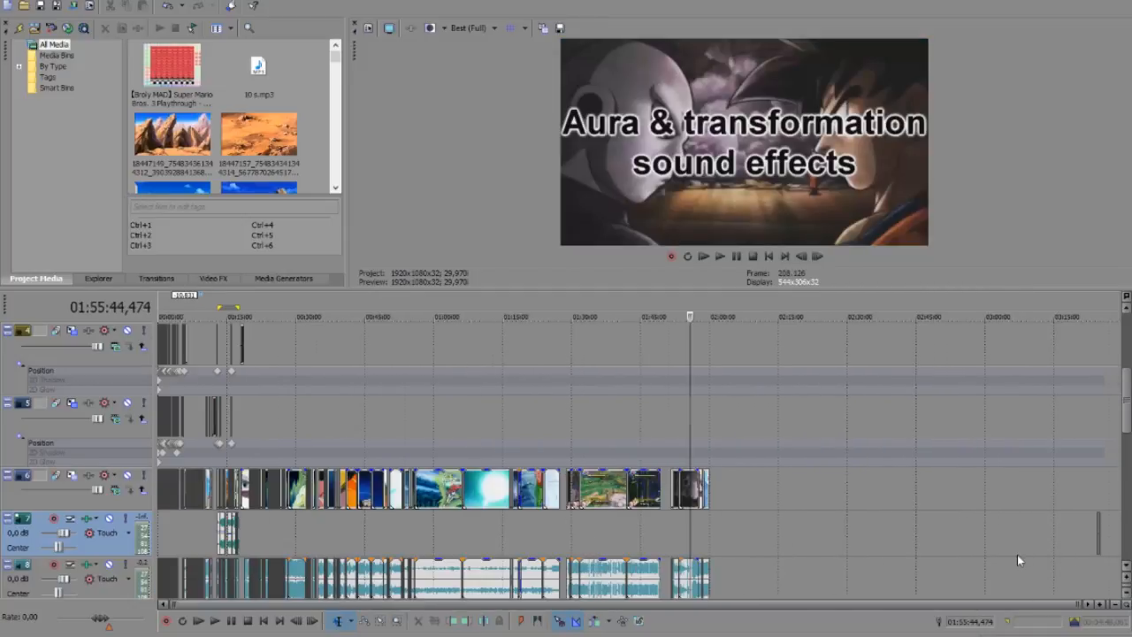
Return to the early part of the timeline and place the playhead at 5:21.059
click(182, 537)
scroll(270, 506, up, 4)
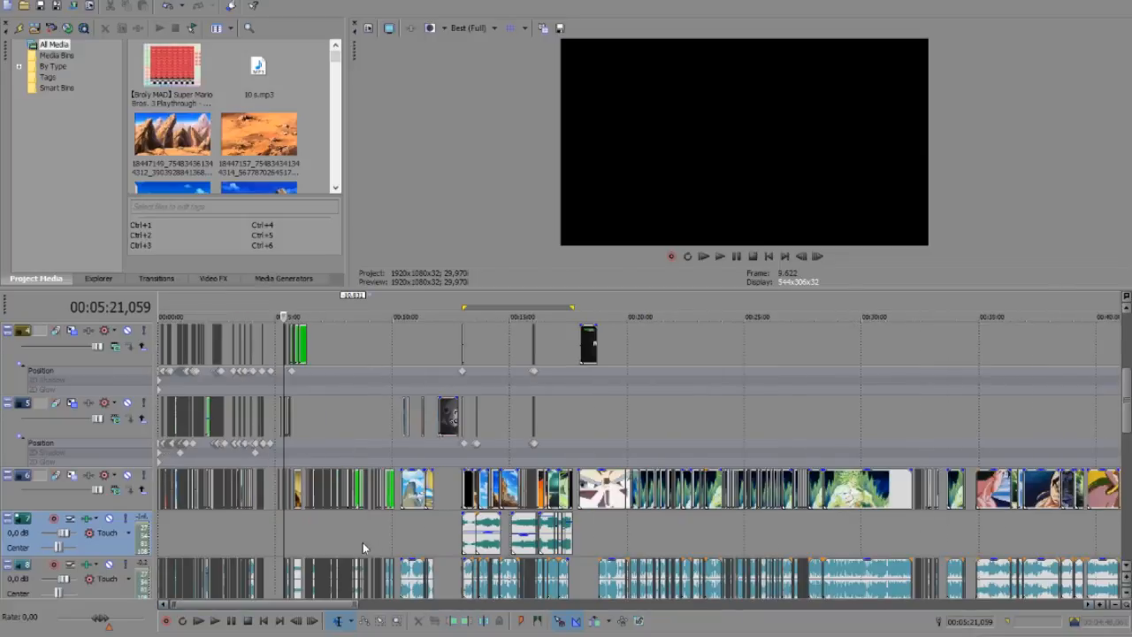
scroll(367, 540, up, 3)
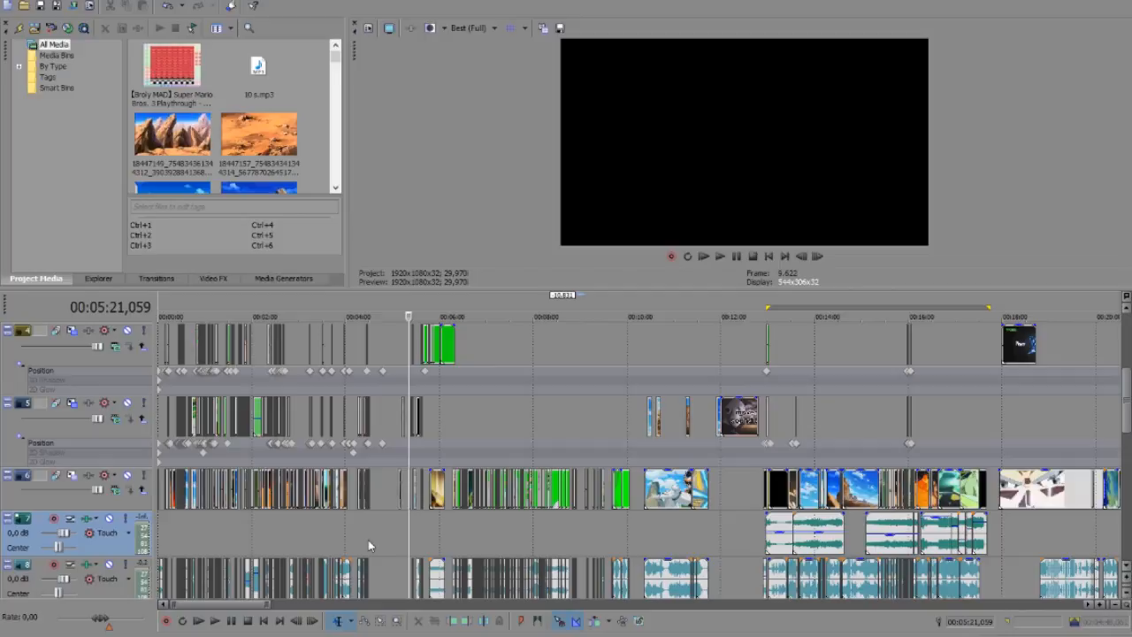
Place the playhead on the track 6 clip at 1:45.467 and inspect the layered audio tracks 8 to 13
click(243, 478)
scroll(242, 476, up, 5)
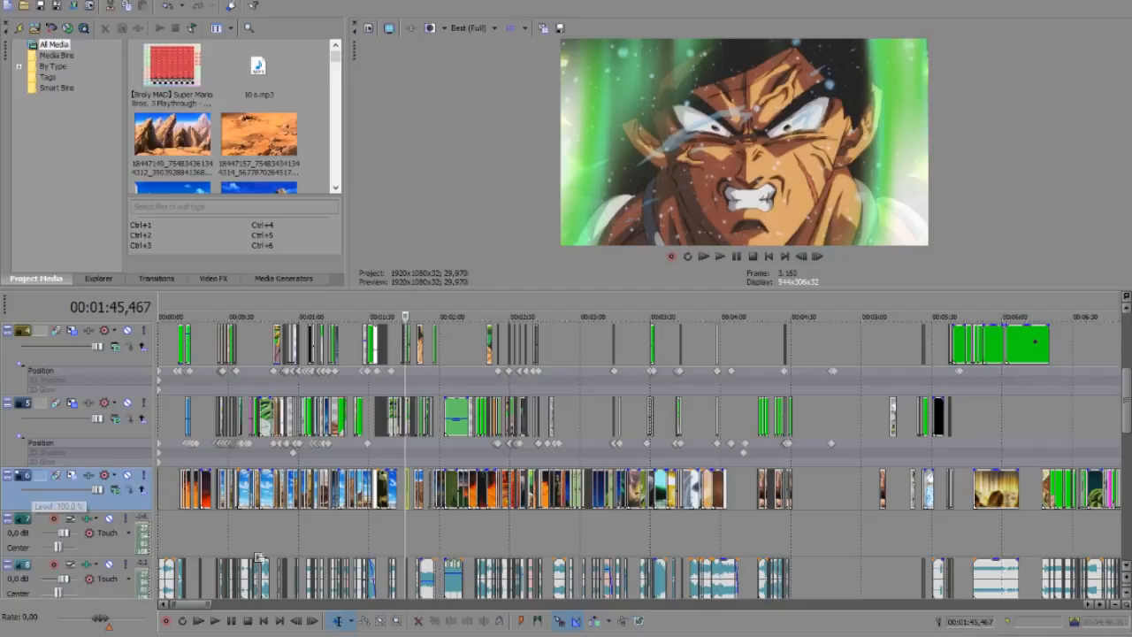
scroll(430, 537, up, 3)
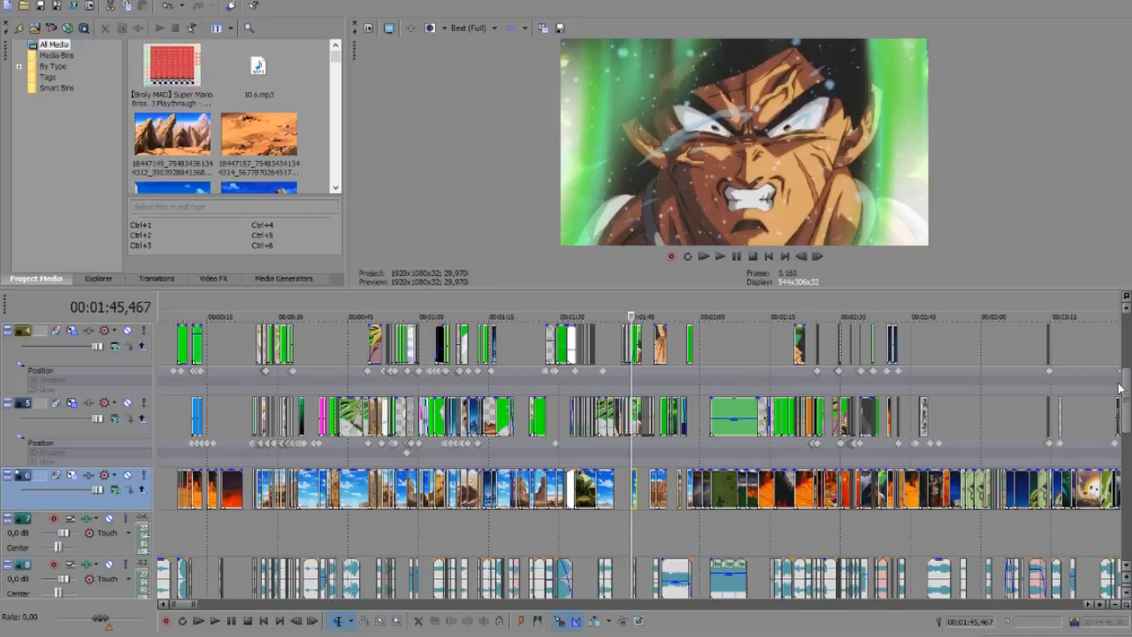
drag(1120, 385, 1126, 454)
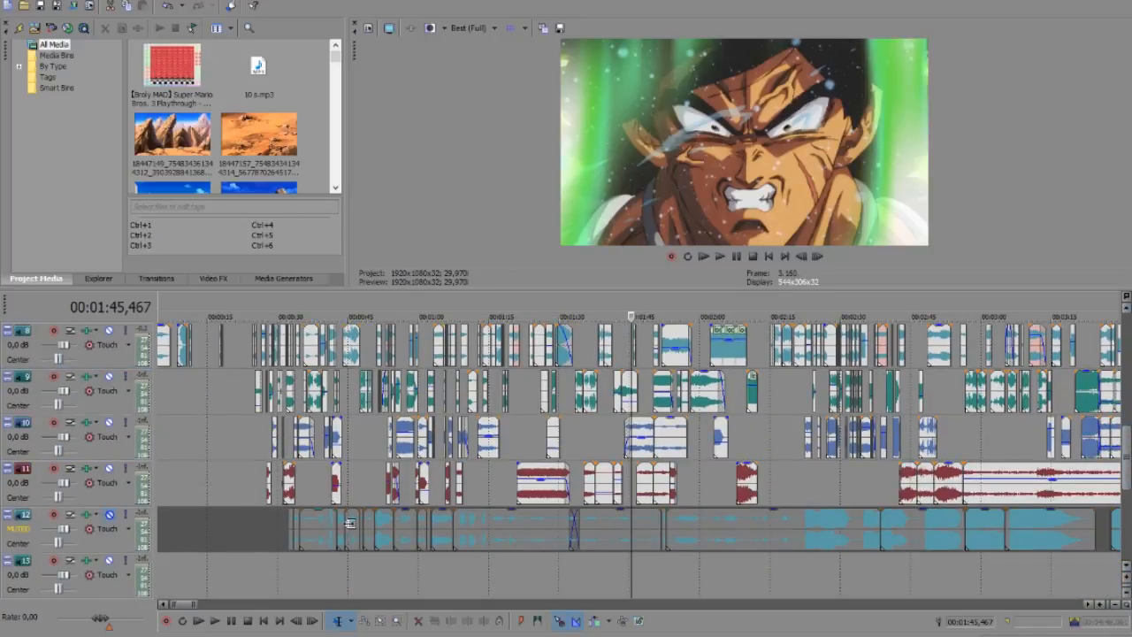
Inspect the source audio clips along muted track 12, from 0:47.611 to the long clip at 6:48.031
click(357, 529)
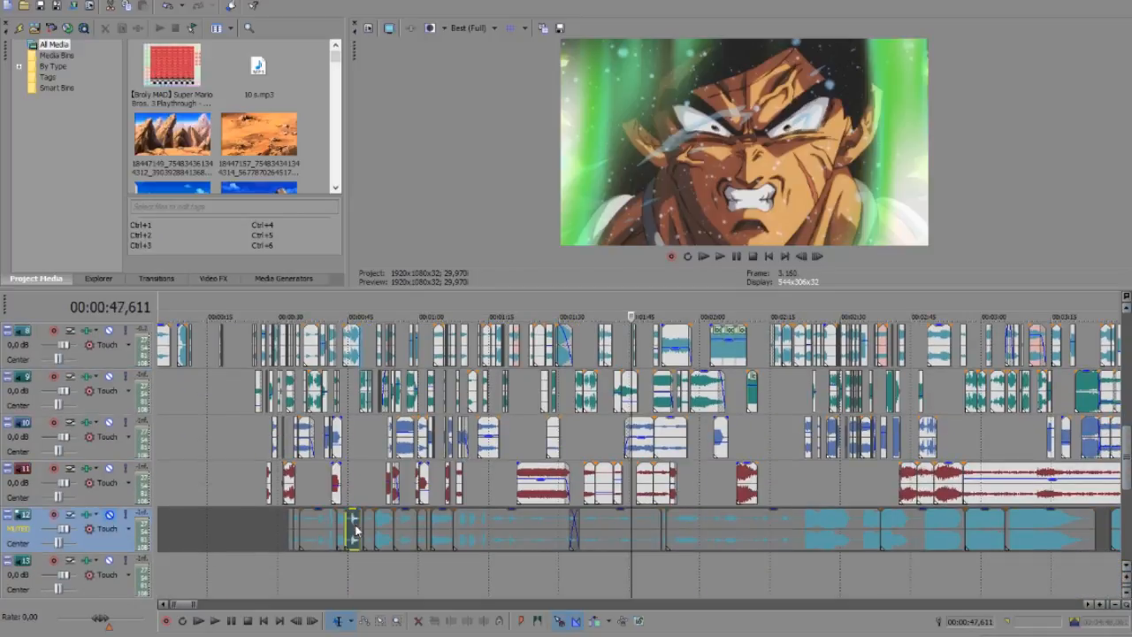
click(418, 530)
click(624, 541)
click(848, 545)
scroll(874, 543, down, 3)
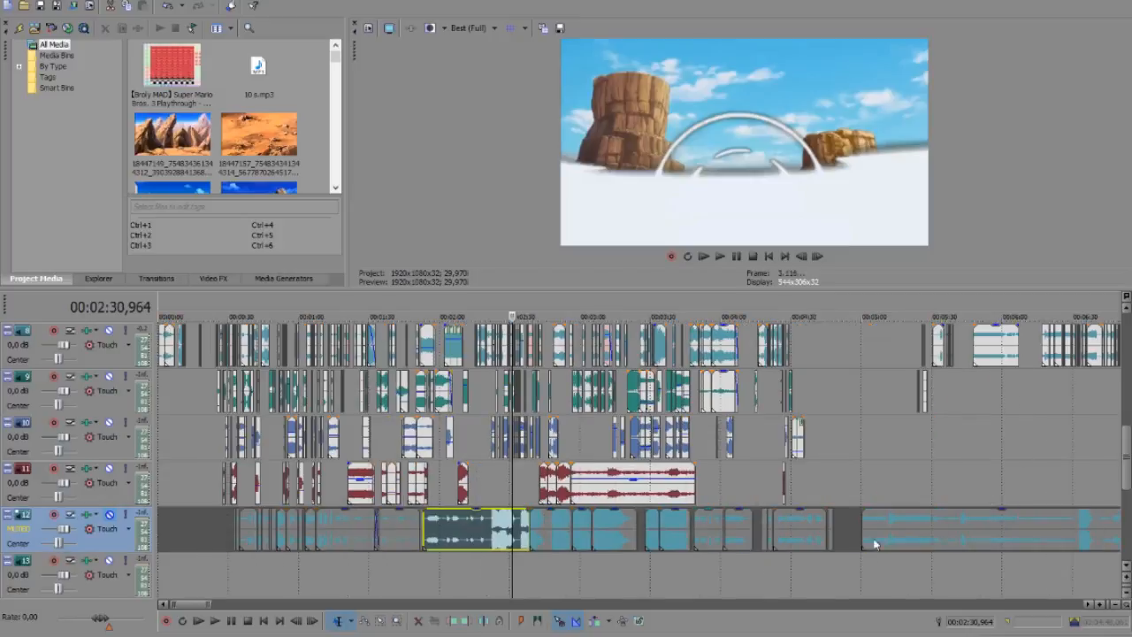
click(733, 541)
scroll(739, 539, down, 2)
click(795, 533)
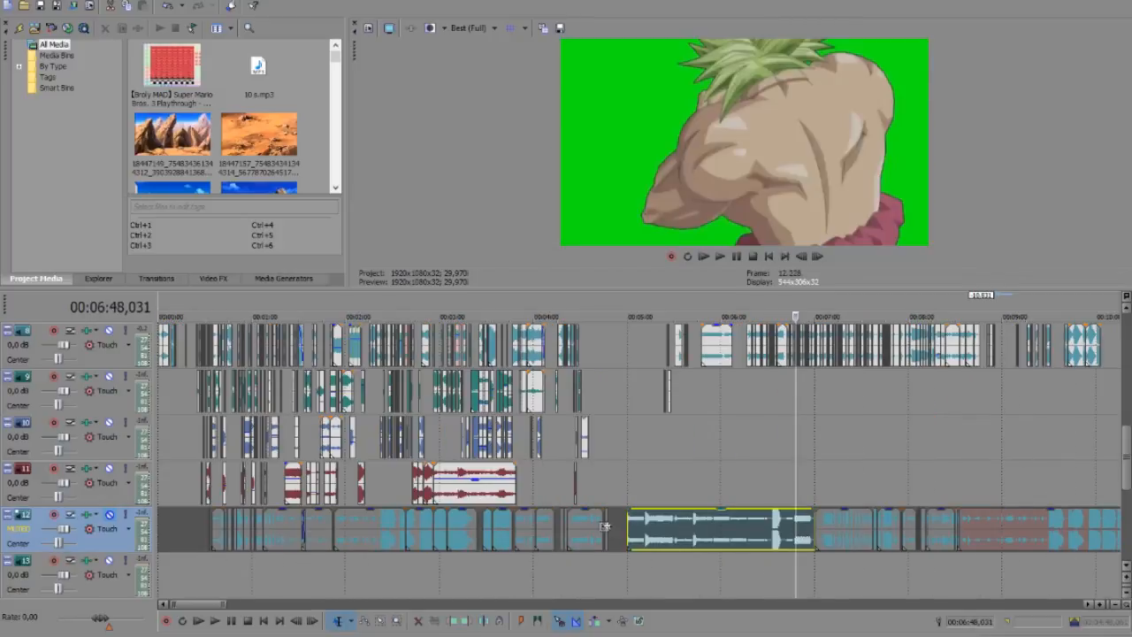
Survey the full extent of track 12 and place the playhead in its empty stretch at 1:24:35.108
scroll(672, 528, down, 5)
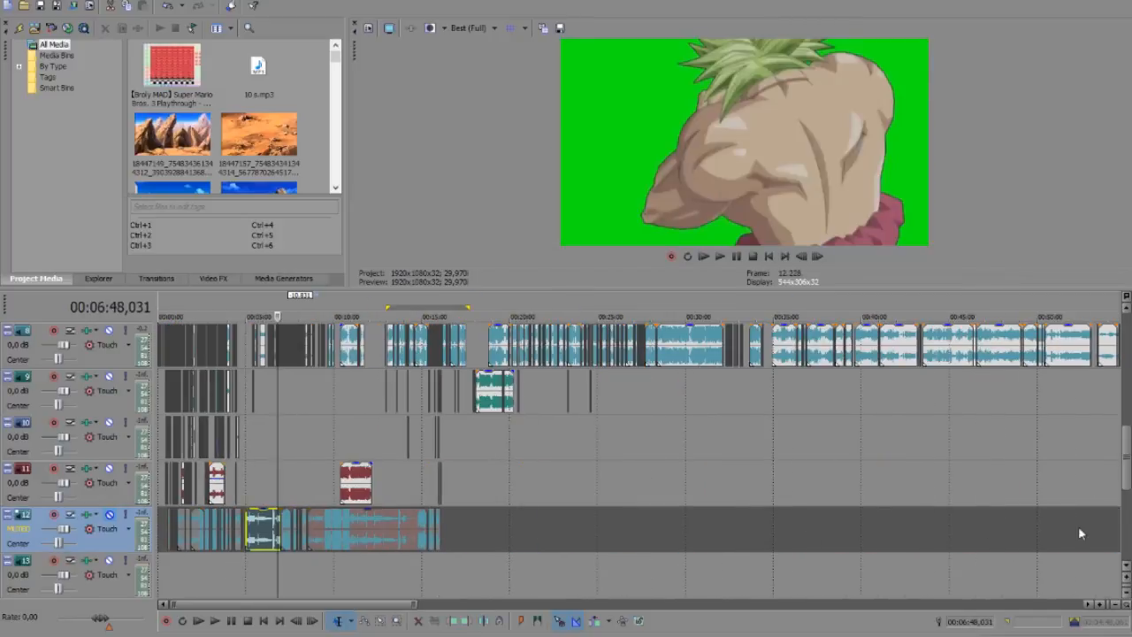
scroll(1078, 533, down, 2)
click(901, 537)
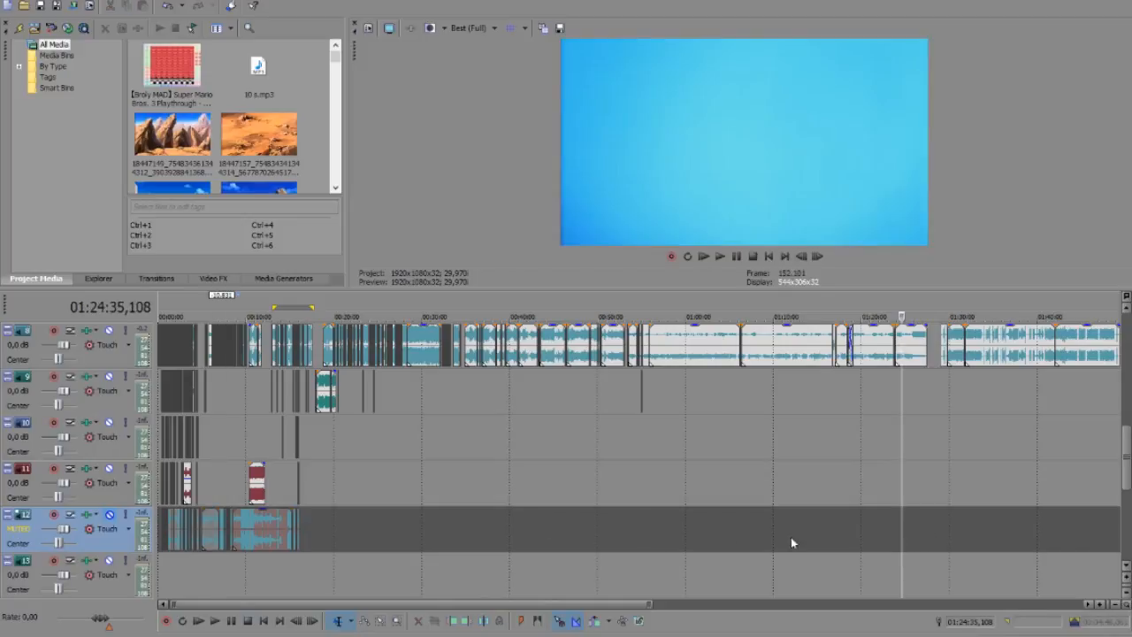
Return to the early clips on muted track 12 and place the playhead at 1:30.502
click(199, 533)
scroll(259, 534, up, 4)
click(259, 534)
scroll(259, 534, up, 3)
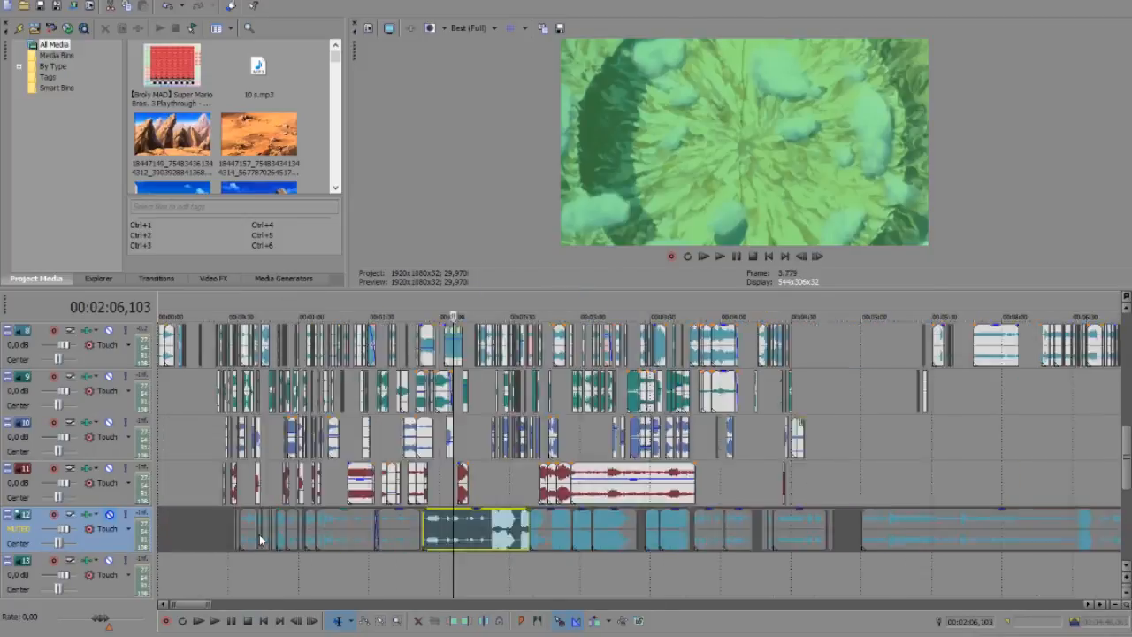
scroll(259, 534, up, 1)
click(439, 535)
scroll(440, 534, up, 1)
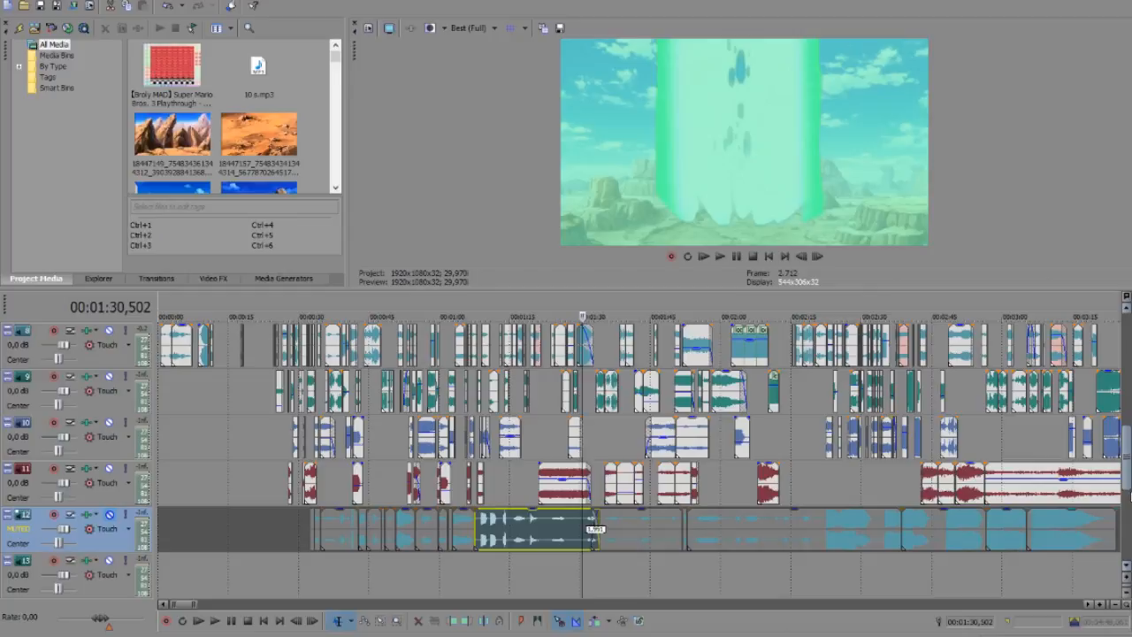
Inspect the audio clips on track 7 between about 13 and 17 minutes
drag(1128, 495, 1128, 478)
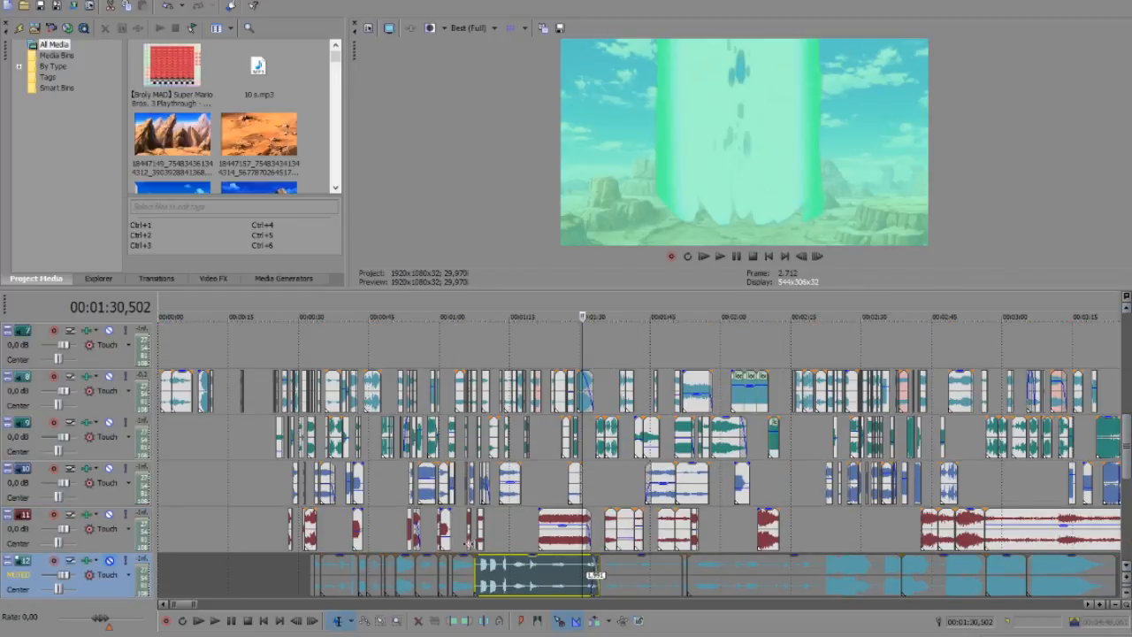
scroll(373, 538, up, 1)
scroll(1041, 491, down, 1)
drag(1128, 456, 1128, 424)
scroll(874, 446, down, 3)
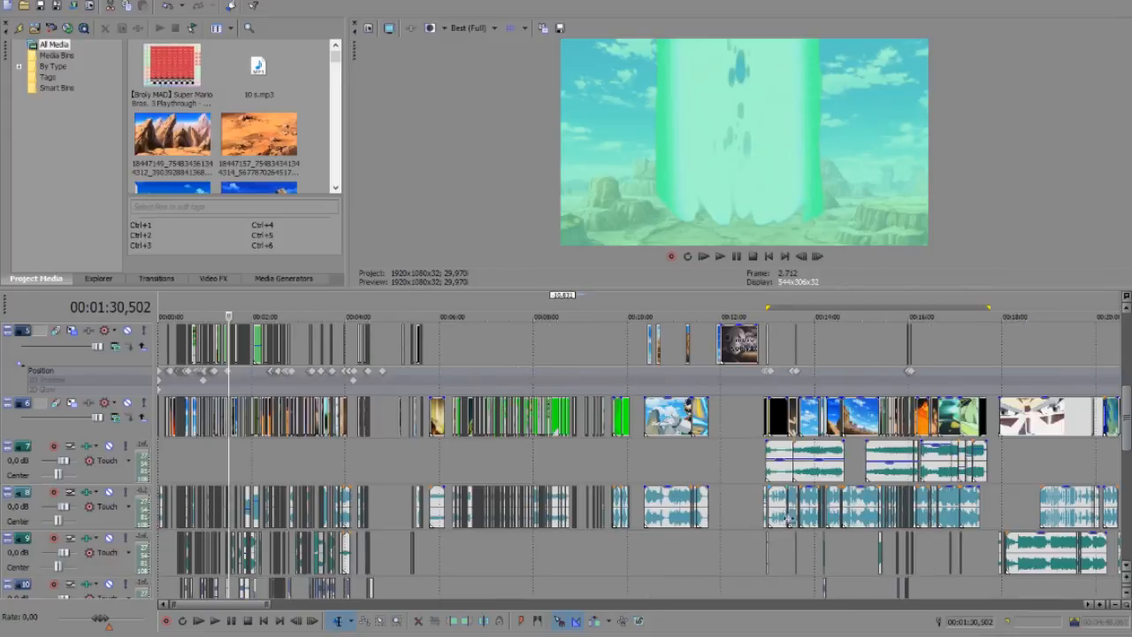
click(787, 477)
click(826, 476)
click(895, 473)
click(939, 476)
click(965, 469)
click(972, 471)
Inspect the track 8 audio clips beneath that section and select the short track 9 clip at 14:11.154
click(973, 505)
click(928, 507)
click(892, 507)
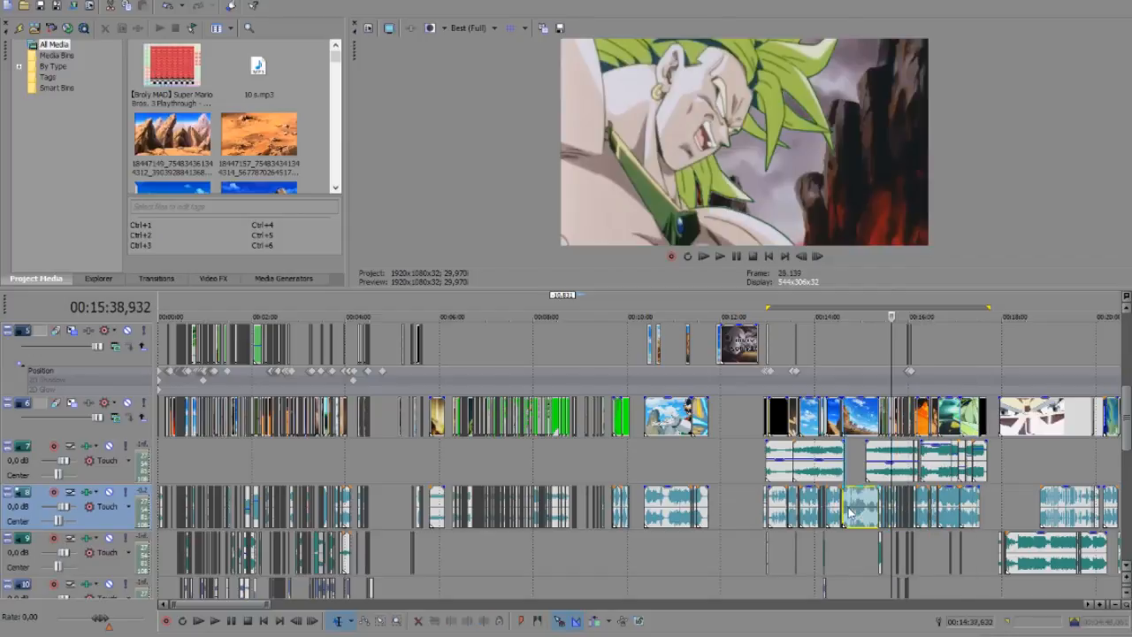
click(844, 509)
click(824, 552)
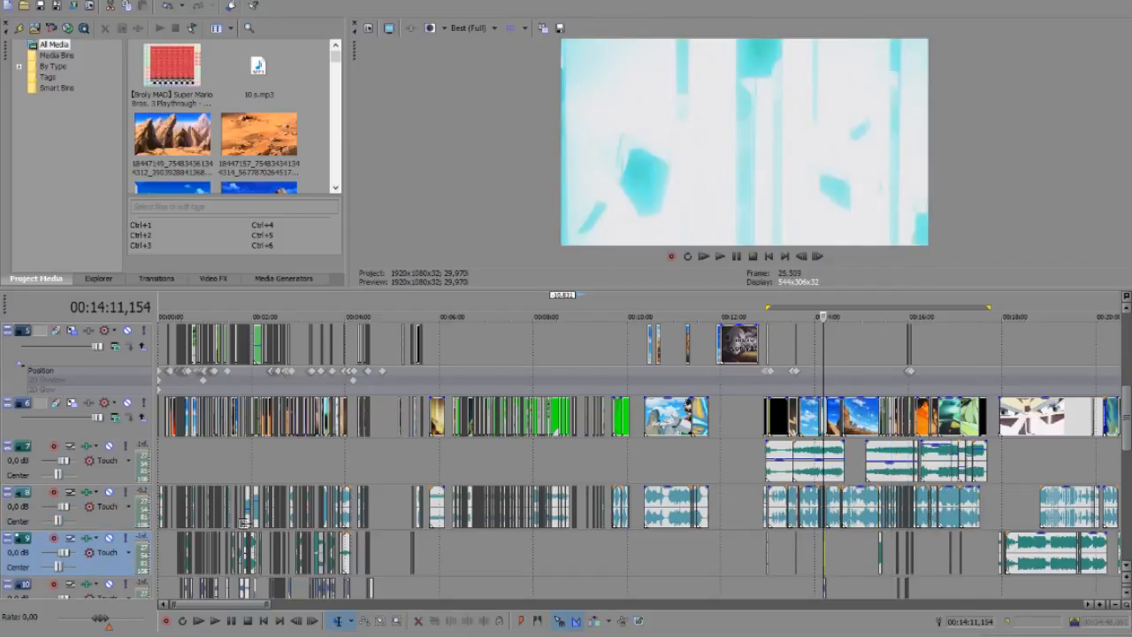
Place the playhead on the track 8 clip at 0:55.196 and survey the audio and video tracks around it
click(199, 510)
scroll(584, 517, up, 5)
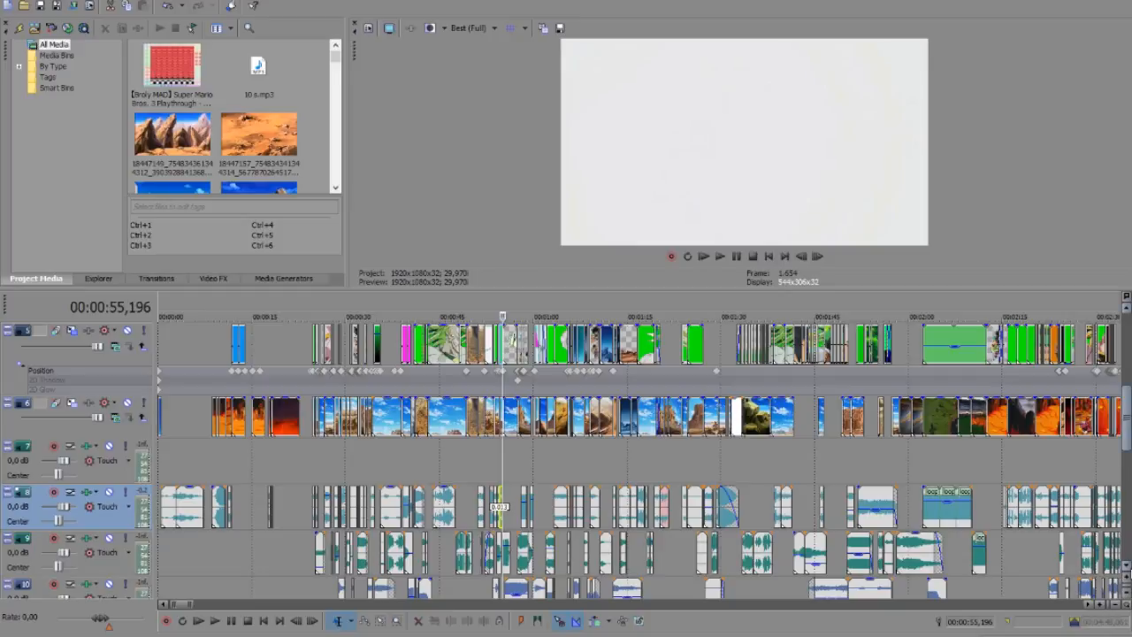
scroll(732, 525, down, 3)
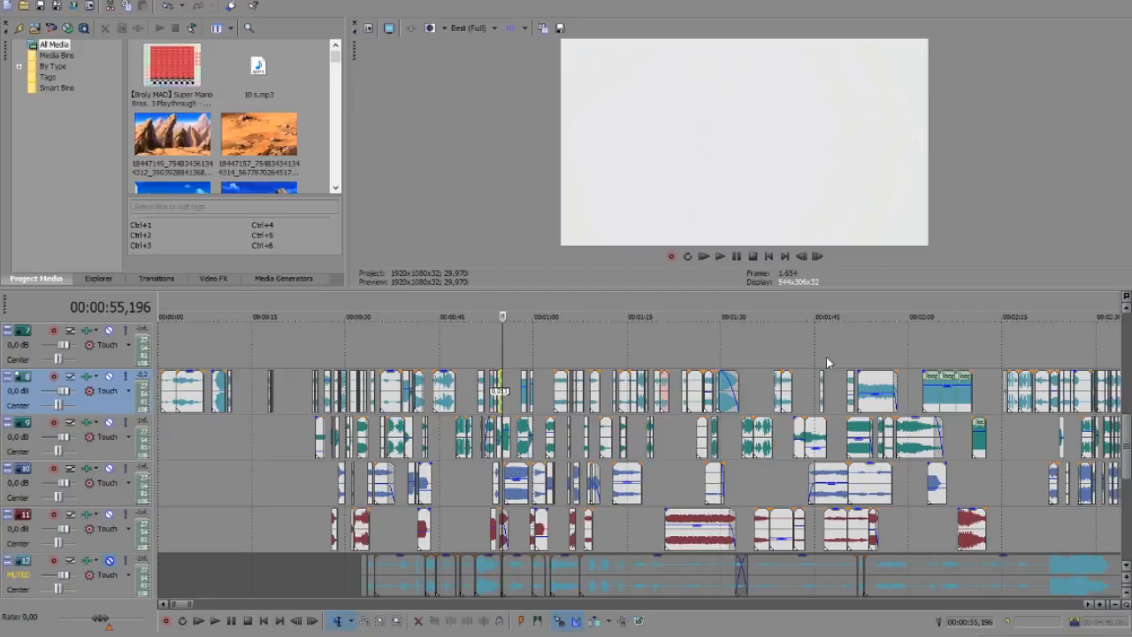
drag(1126, 437, 1127, 374)
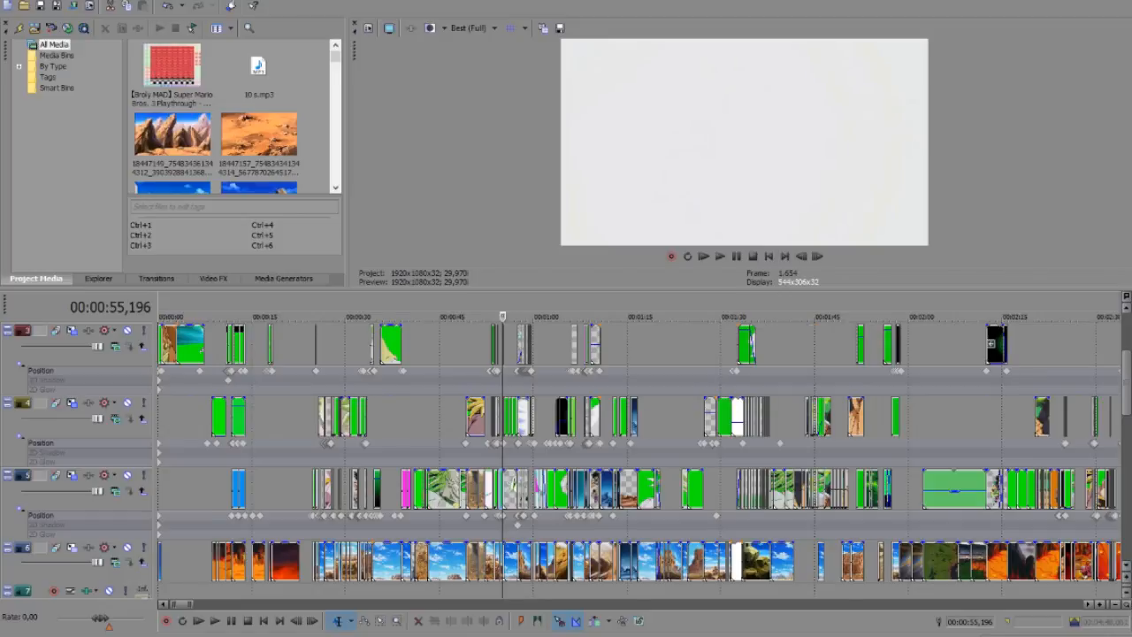
scroll(638, 455, up, 1)
scroll(1126, 392, down, 2)
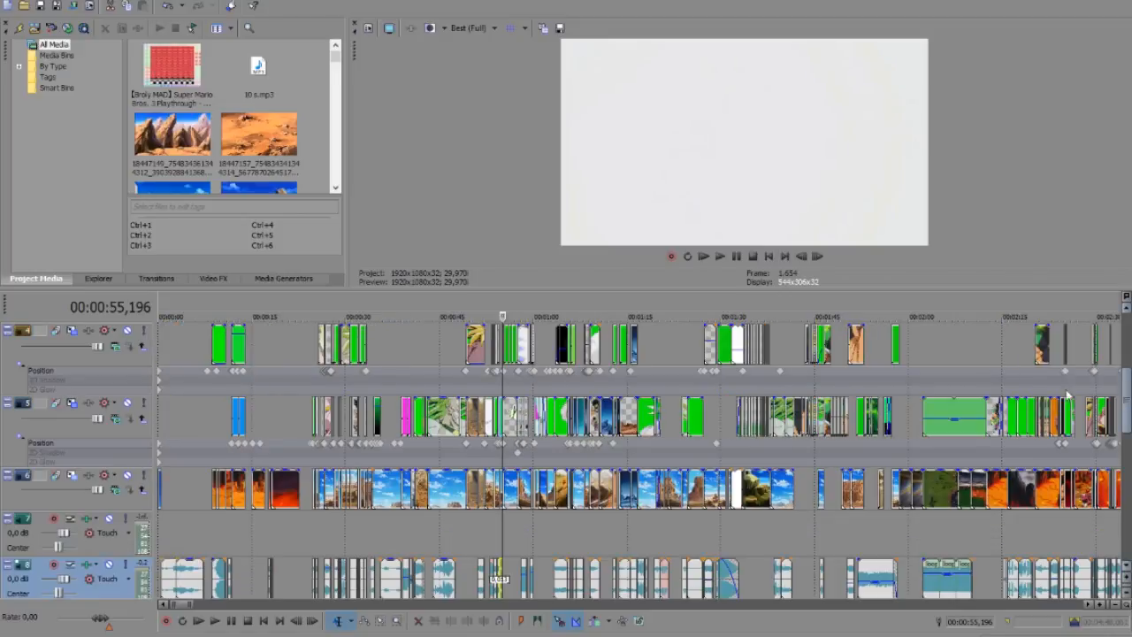
Browse the project media list through its effect clips, sound effects, and background and character images
scroll(329, 143, down, 3)
scroll(328, 143, down, 4)
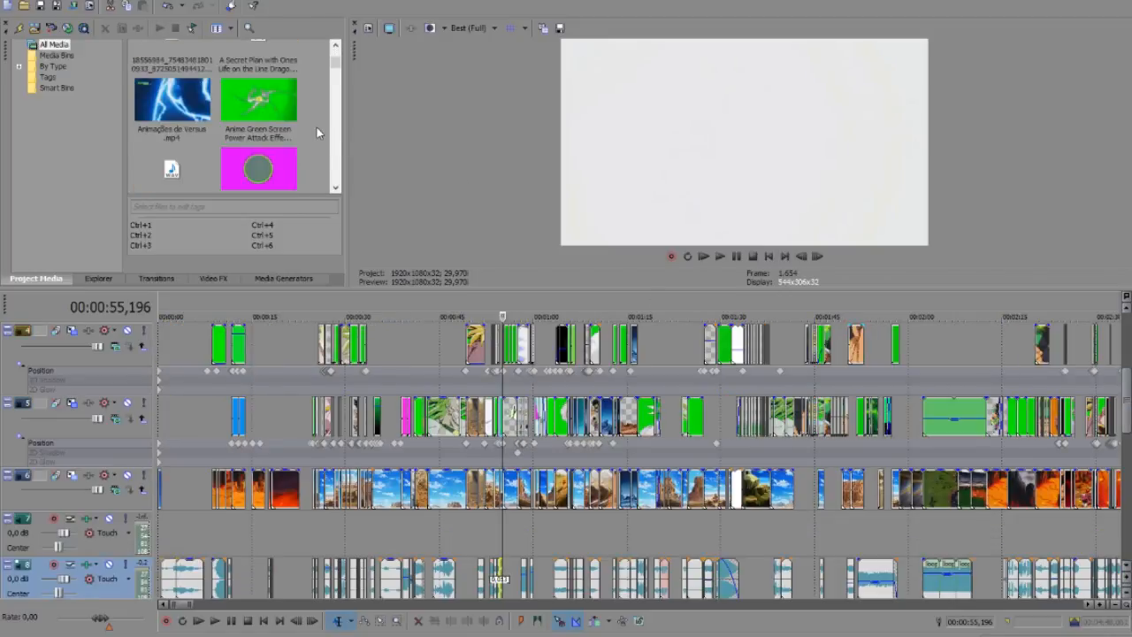
scroll(320, 118, down, 4)
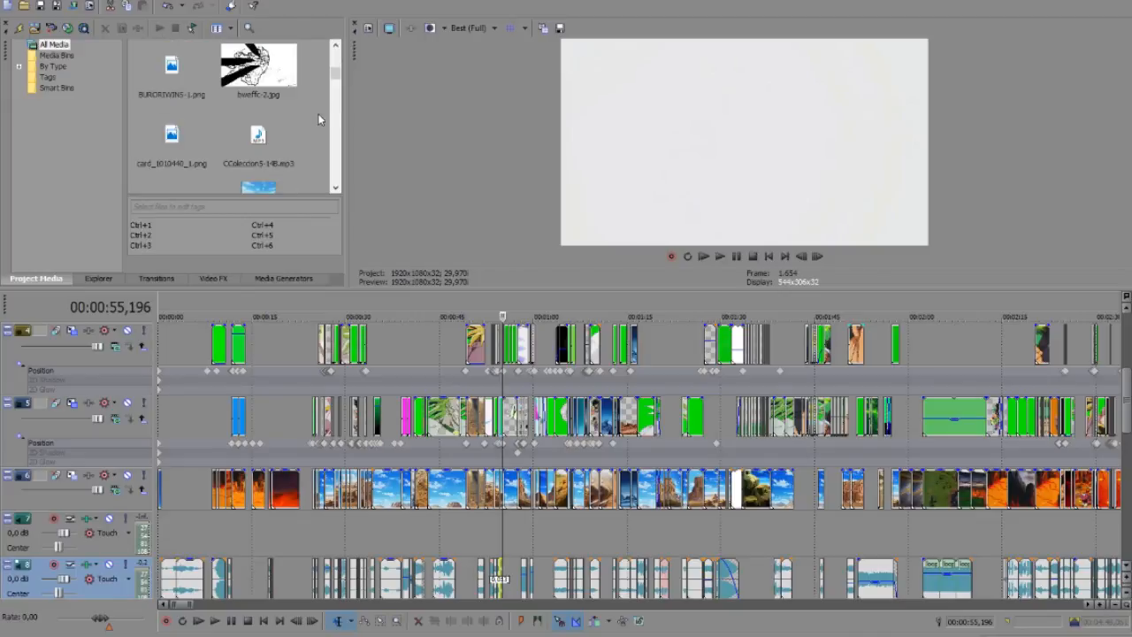
scroll(322, 115, down, 4)
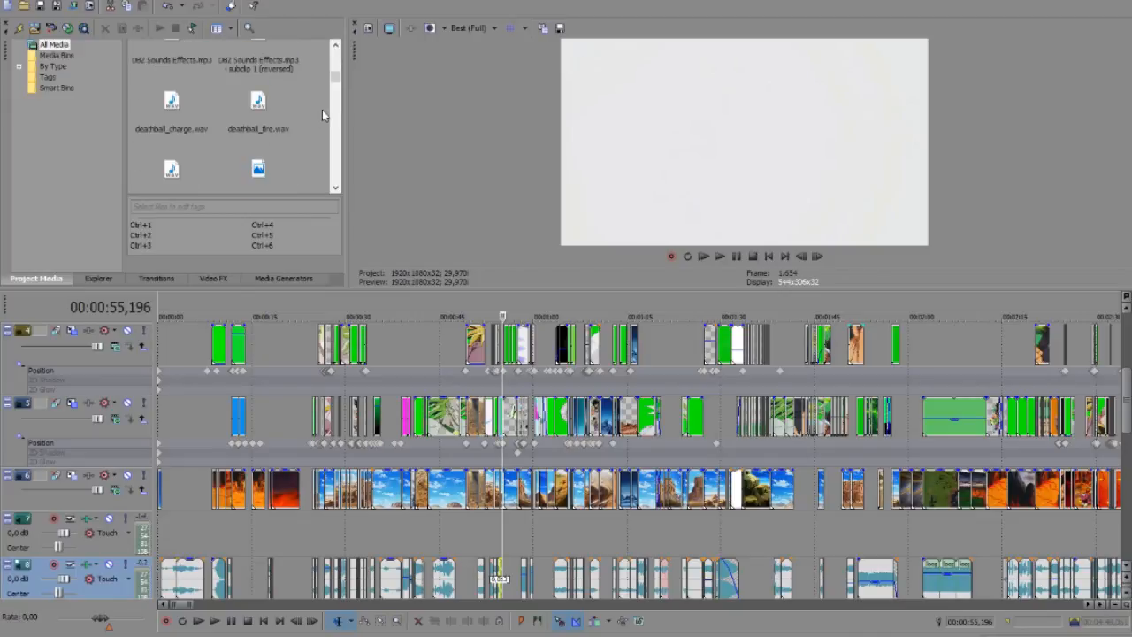
scroll(273, 115, down, 5)
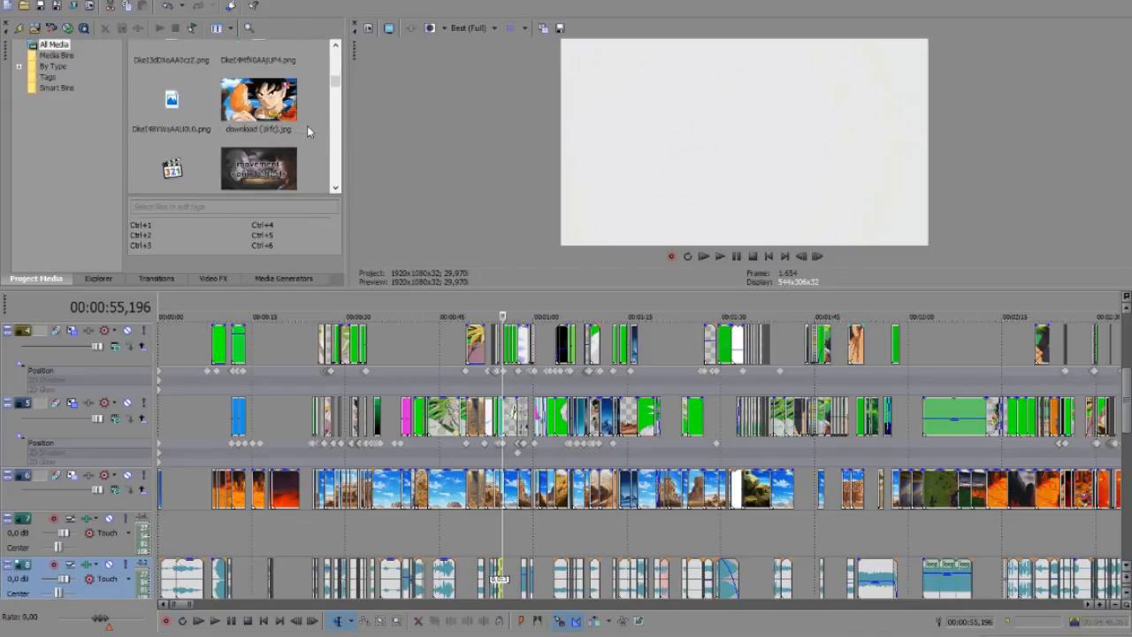
scroll(309, 125, down, 6)
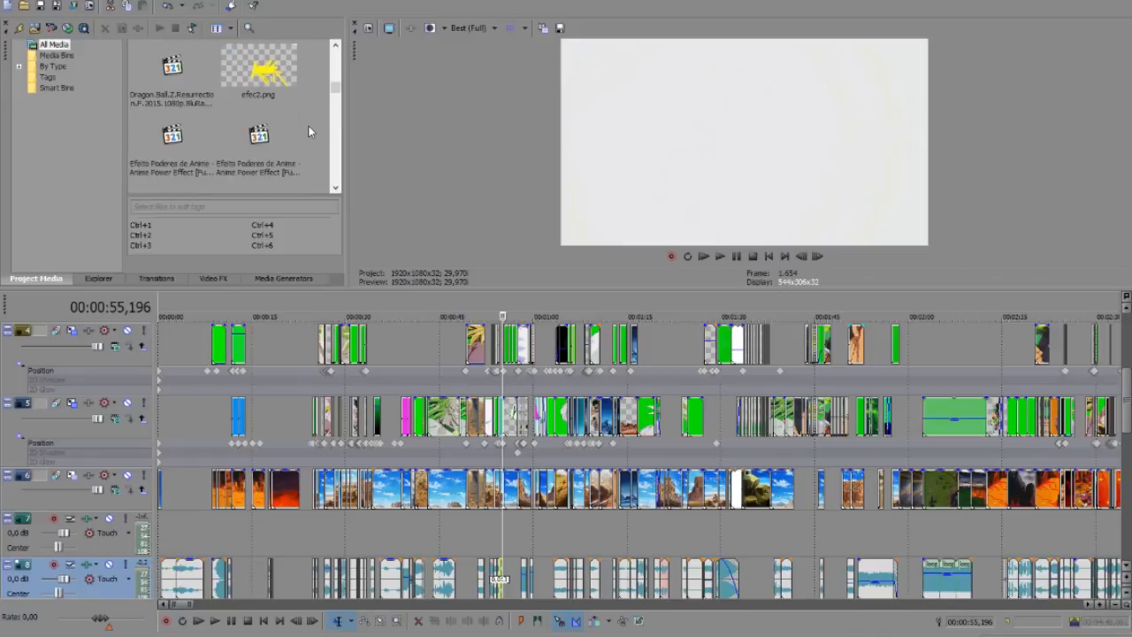
scroll(319, 129, down, 6)
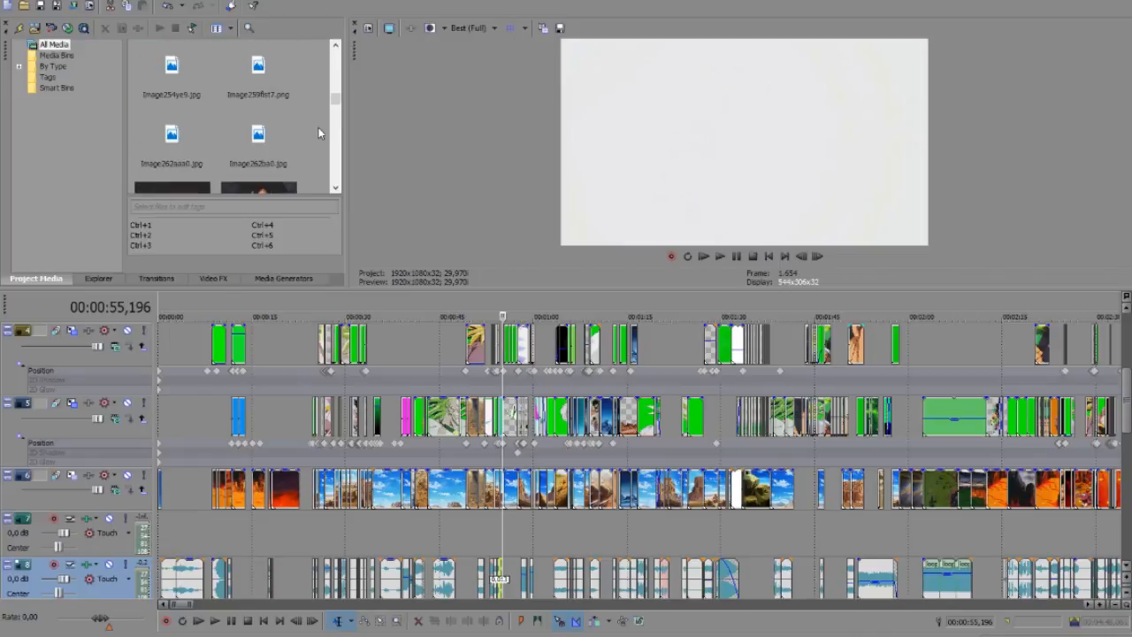
scroll(653, 447, down, 5)
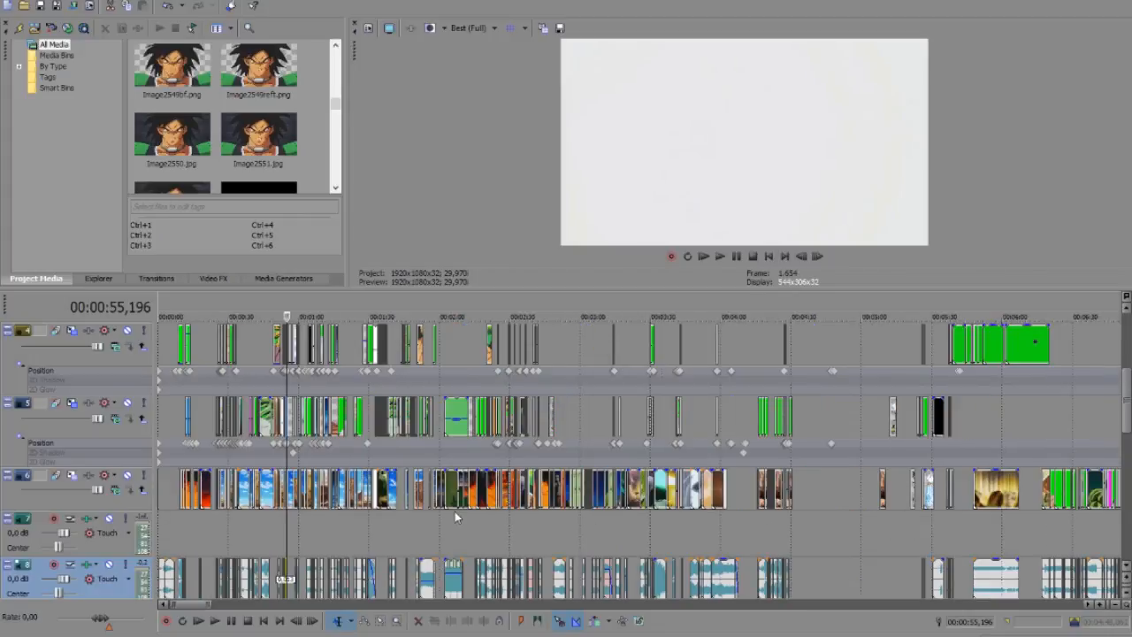
Place the playhead on the fiery background clip of track 6 at 2:13.618
click(454, 511)
scroll(460, 504, up, 8)
click(718, 498)
click(740, 494)
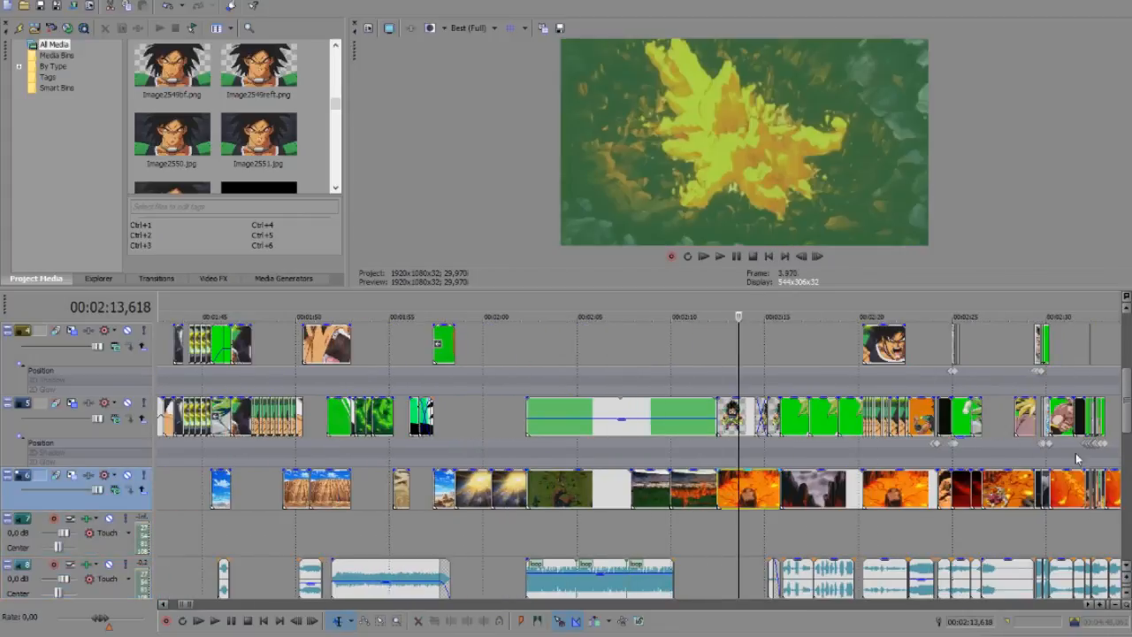
View the shot on track 6 at 2:24.943 and place the playhead on the green-haired character's close-up at 2:26.342
mouse_move(1128, 426)
mouse_down()
mouse_move(1128, 489)
mouse_move(1127, 446)
mouse_up()
click(919, 427)
click(949, 426)
scroll(948, 427, up, 5)
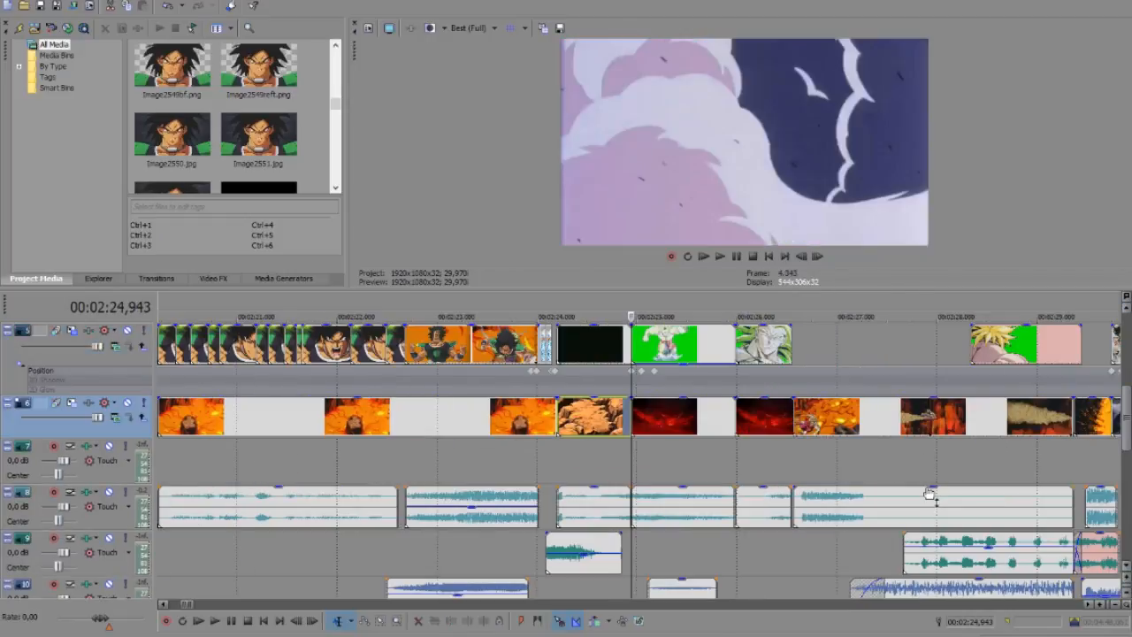
click(771, 443)
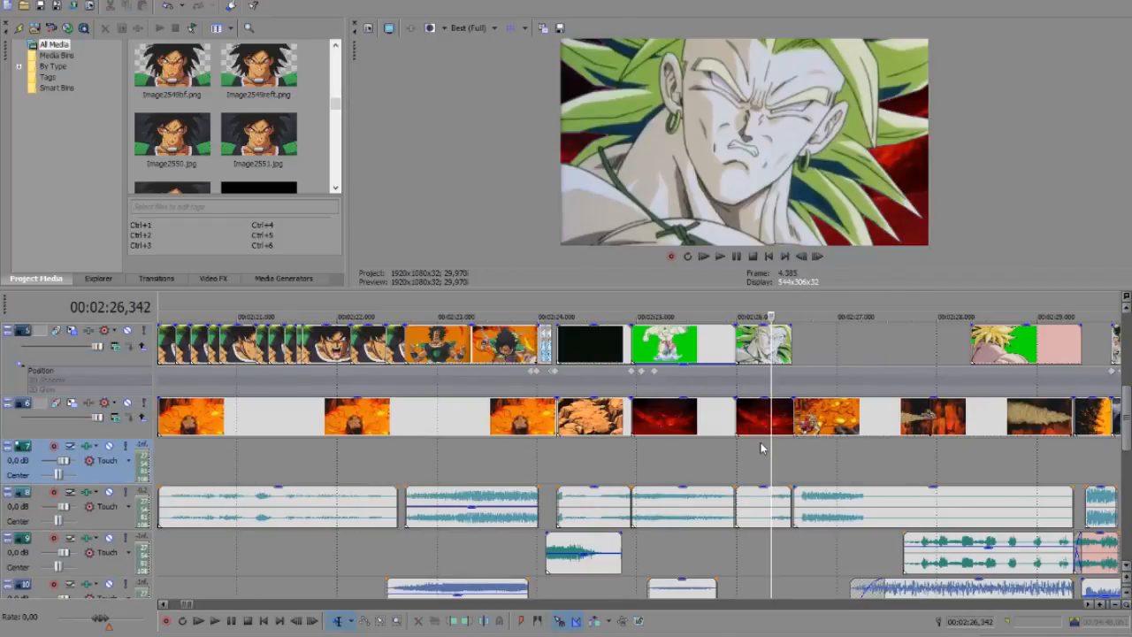